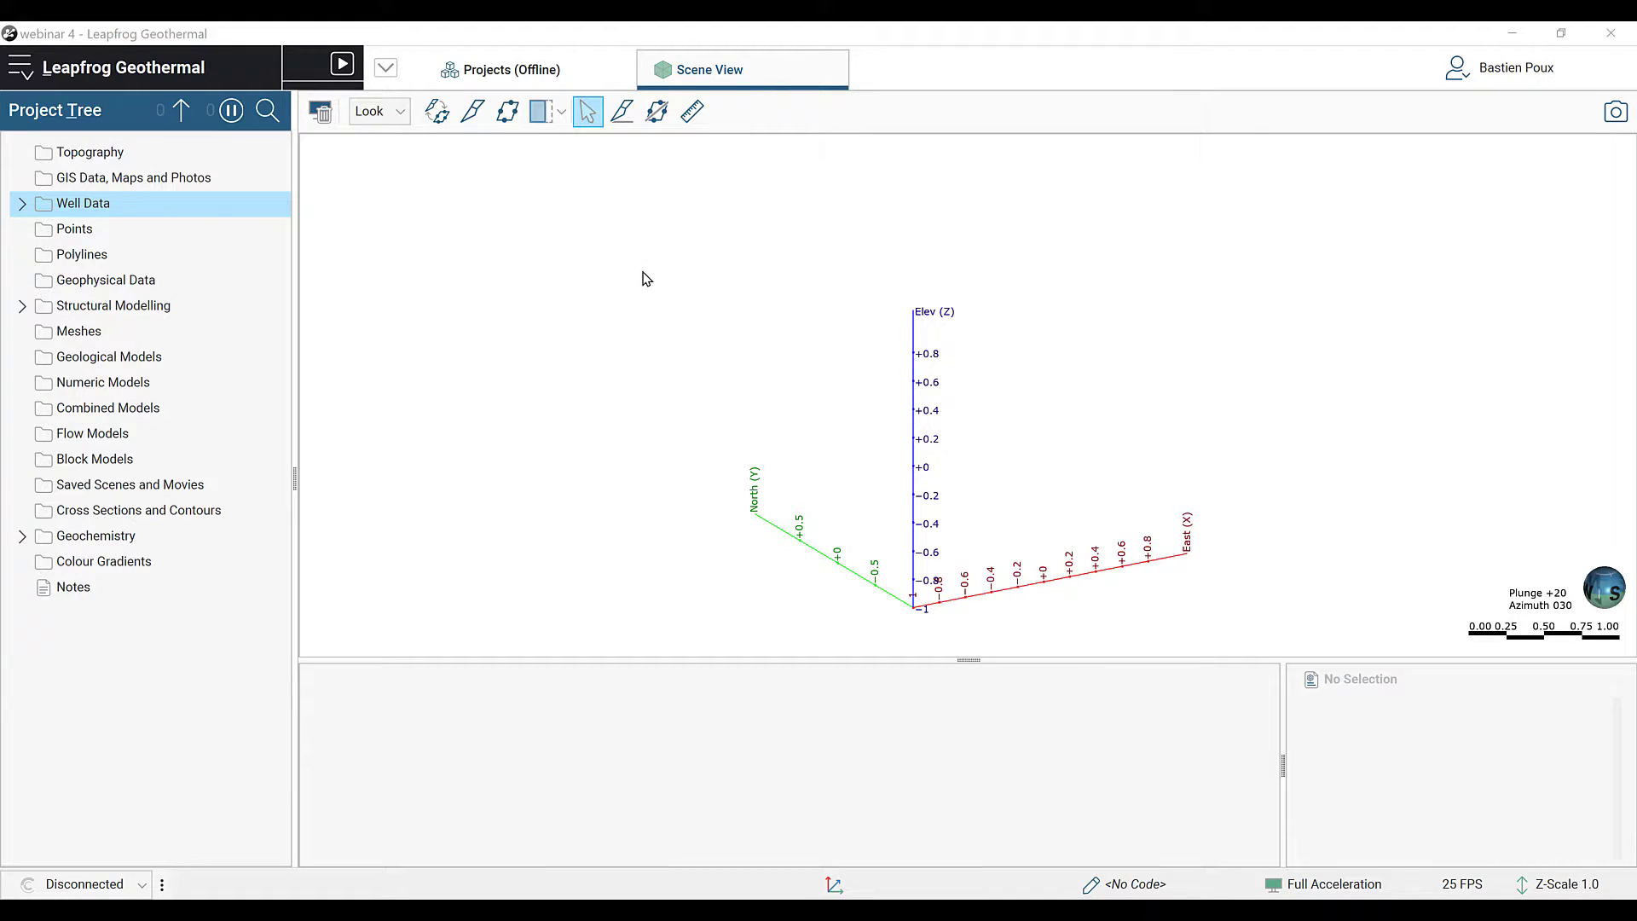
Step: Create a new topography from the DEM.asc elevation grid, keeping surface resolution 10.0, clipping to the bounding box and the name Topography
{"action": "right_click", "coordinate": [88, 156]}
{"action": "mouse_move", "coordinate": [165, 171]}
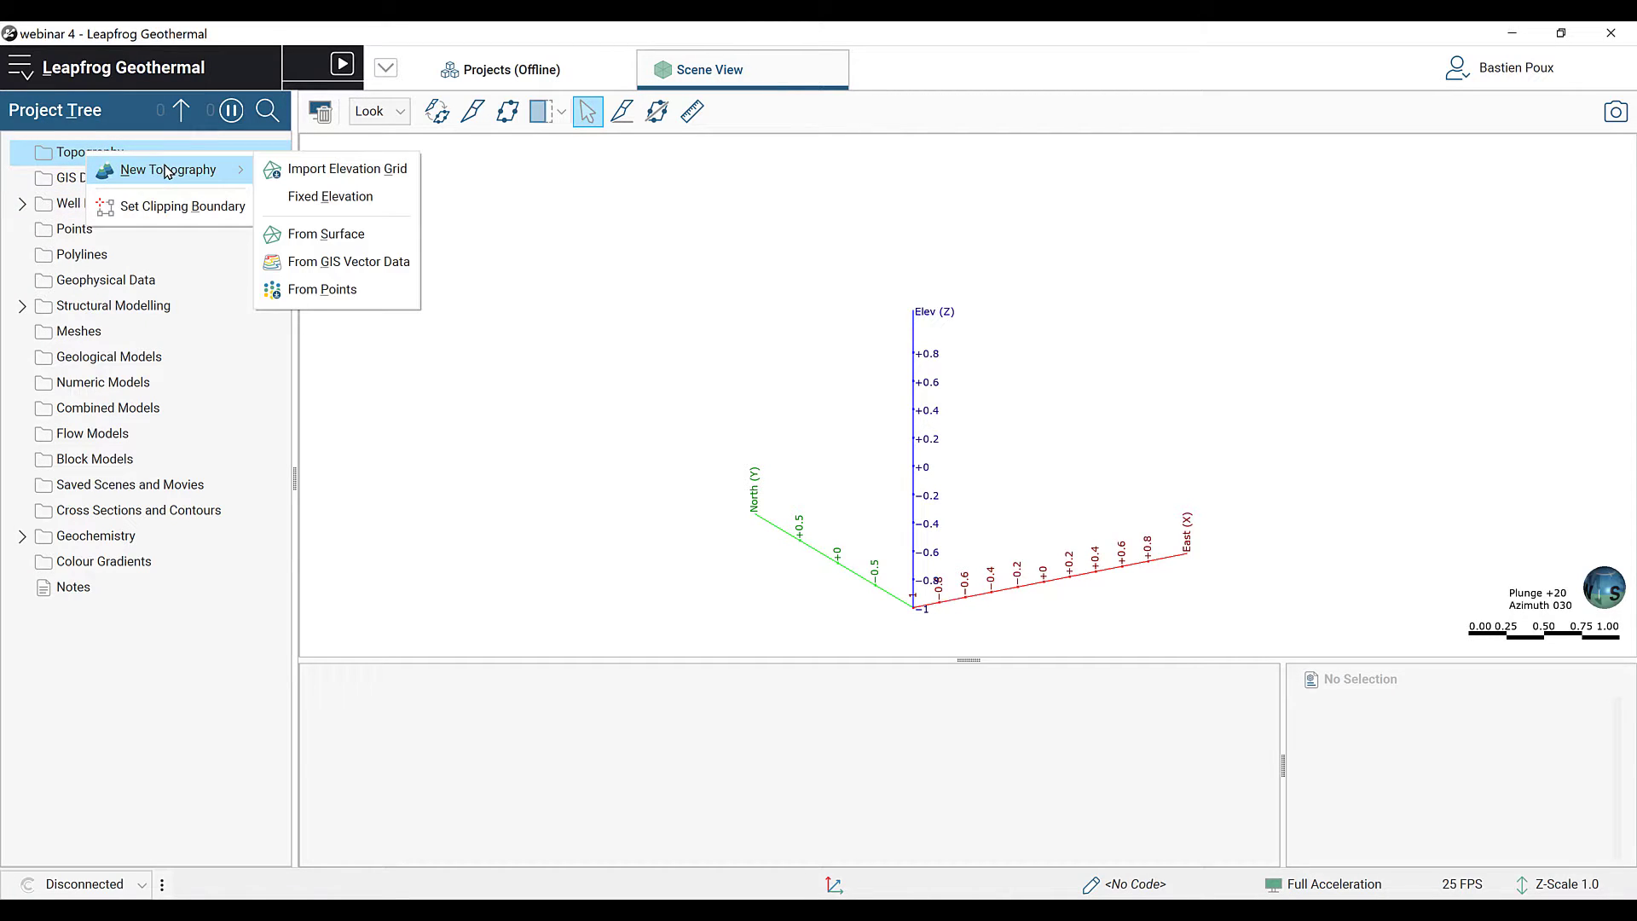
{"action": "left_click", "coordinate": [347, 170]}
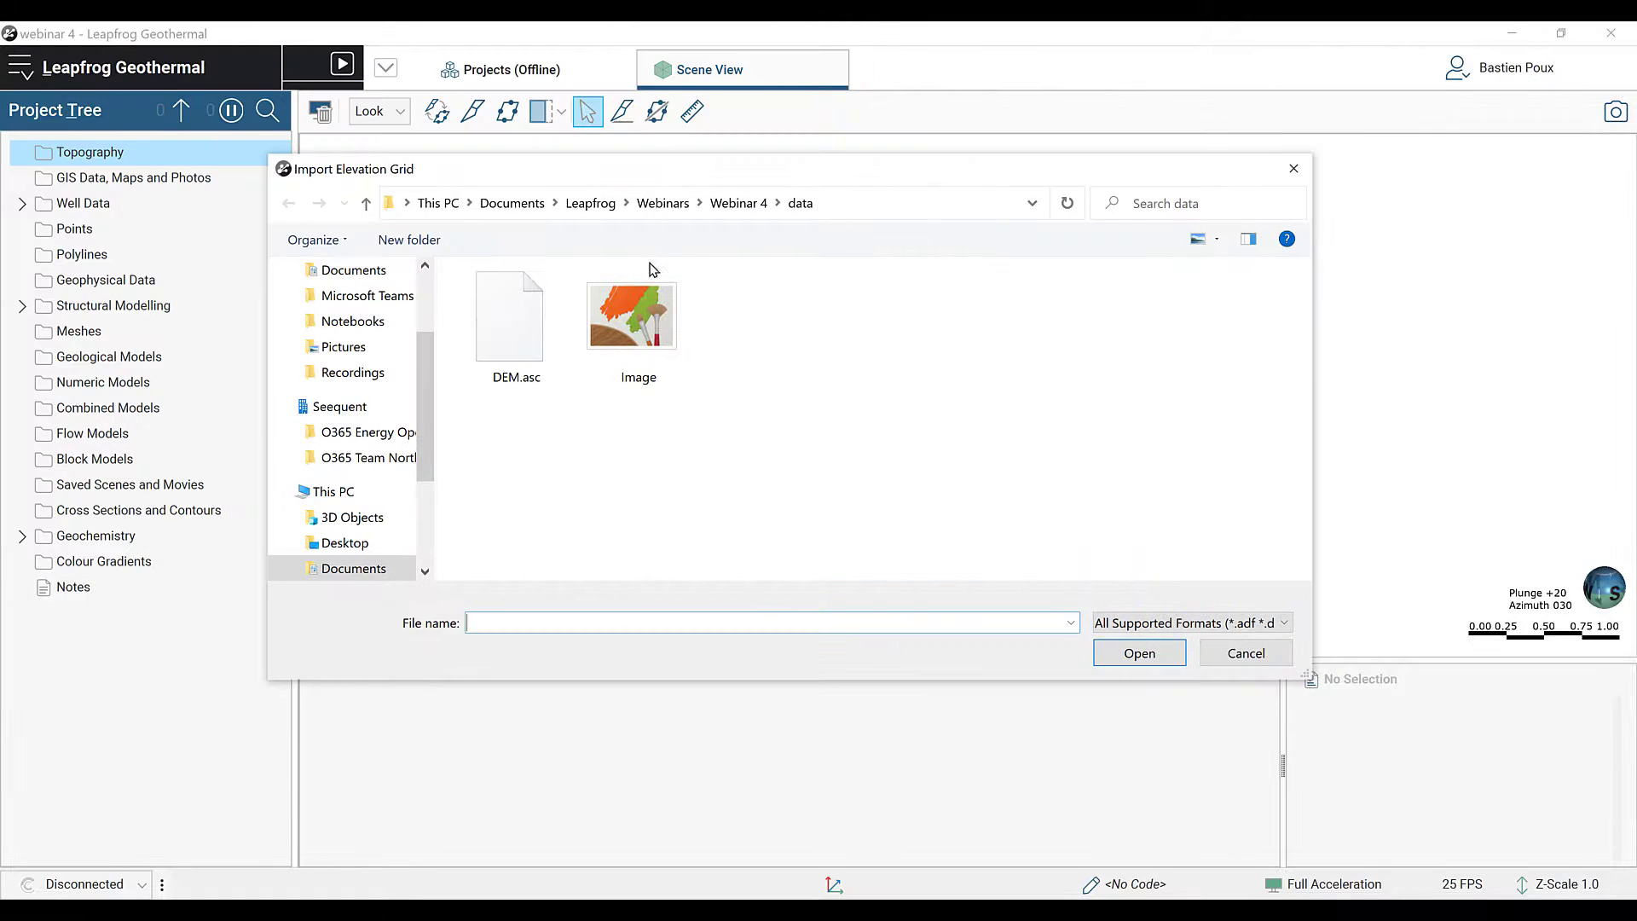
{"action": "left_click", "coordinate": [536, 328]}
{"action": "left_click", "coordinate": [1161, 655]}
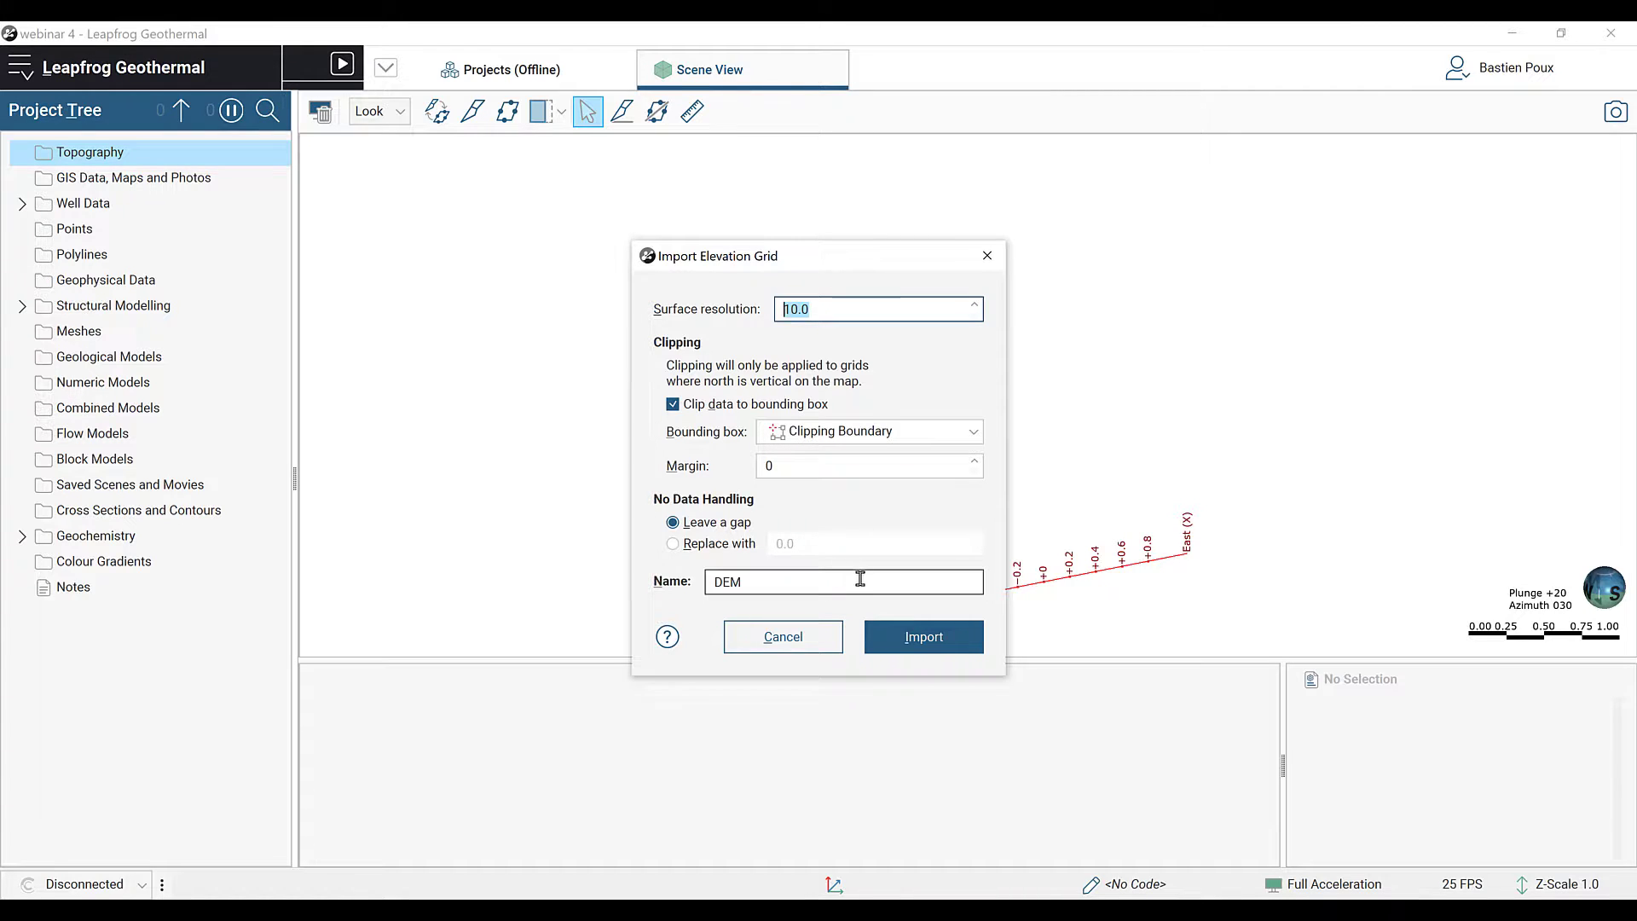
{"action": "left_click", "coordinate": [921, 635]}
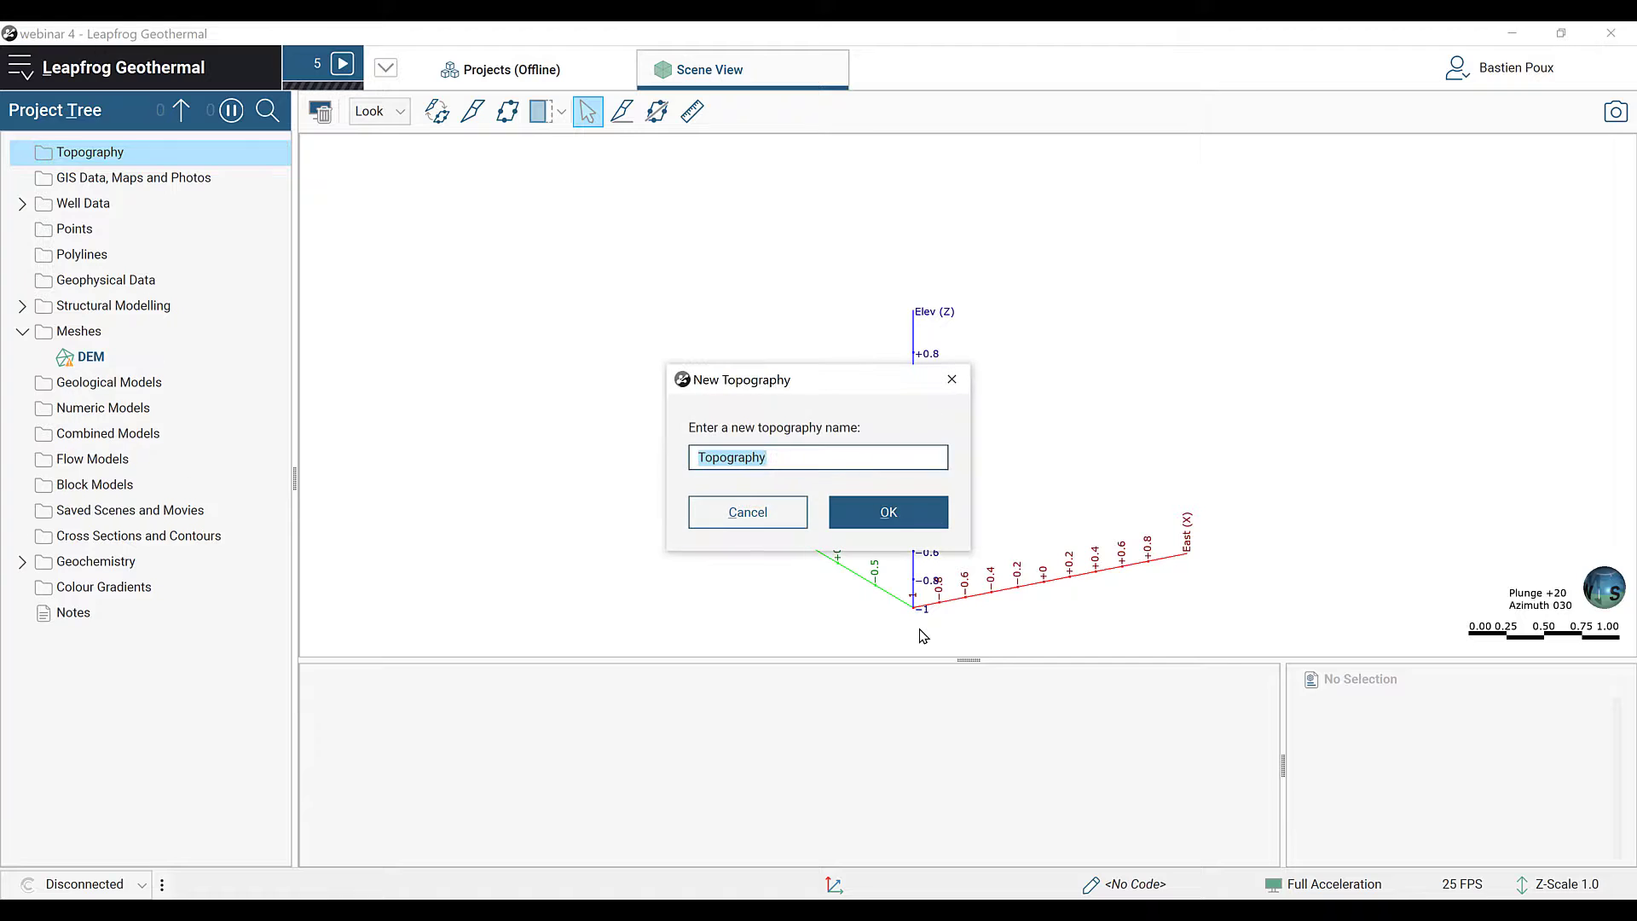
{"action": "left_click", "coordinate": [889, 512]}
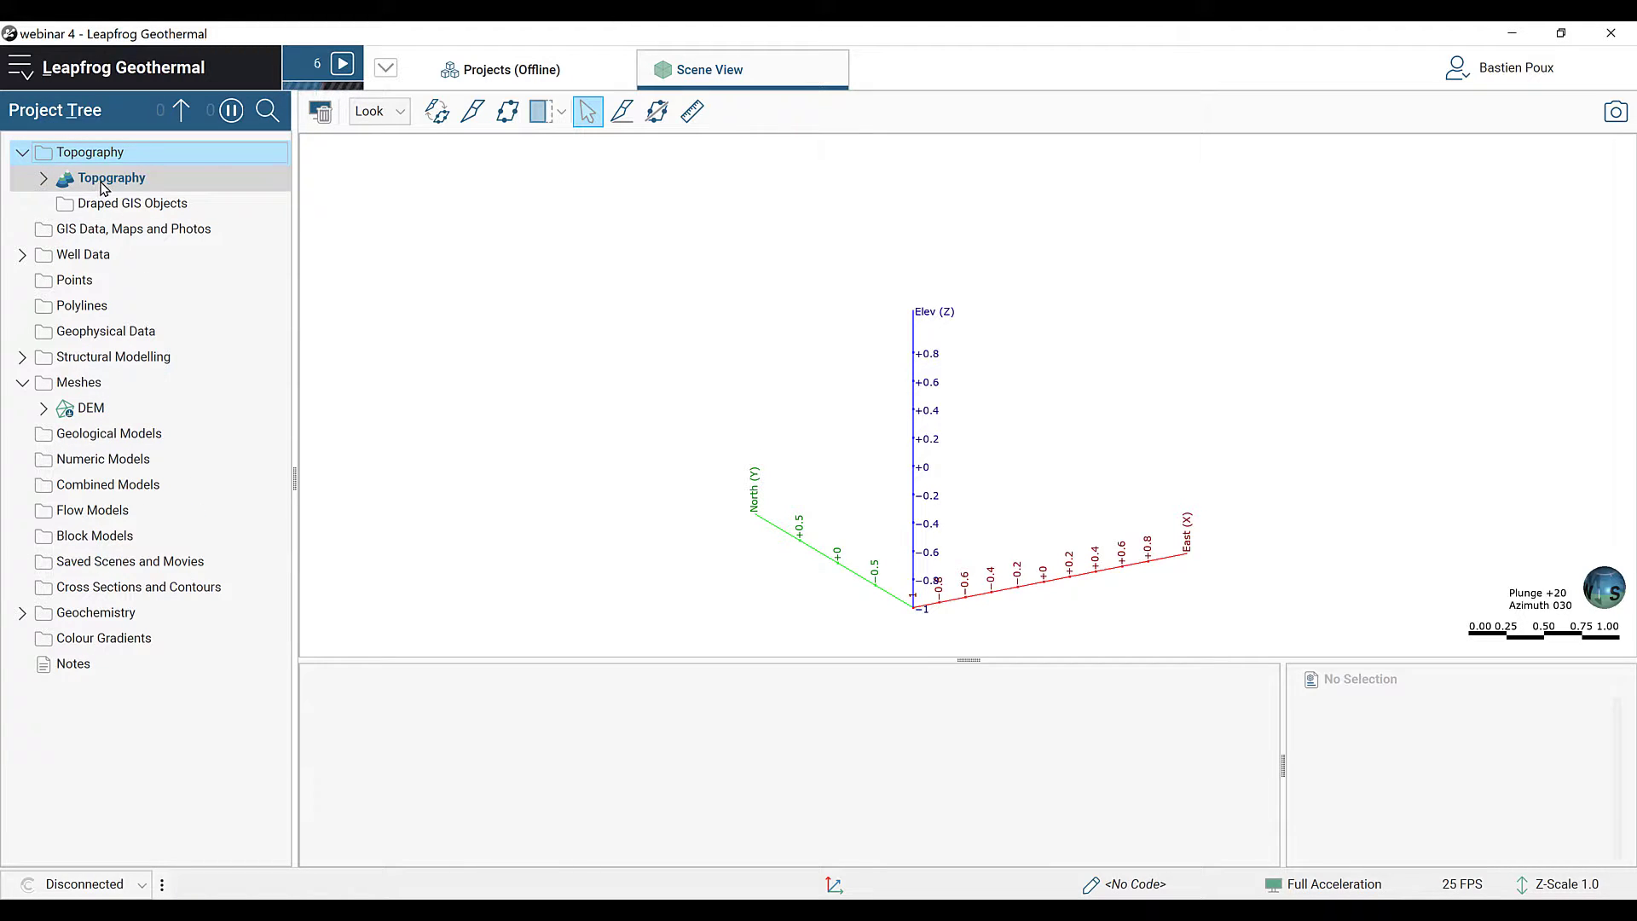
Step: Display the new Topography surface in the scene
{"action": "left_click_drag", "start_coordinate": [100, 181], "coordinate": [651, 325]}
{"action": "left_click_drag", "start_coordinate": [810, 381], "coordinate": [910, 456]}
{"action": "scroll", "coordinate": [924, 380], "scroll_direction": "up", "scroll_amount": 4}
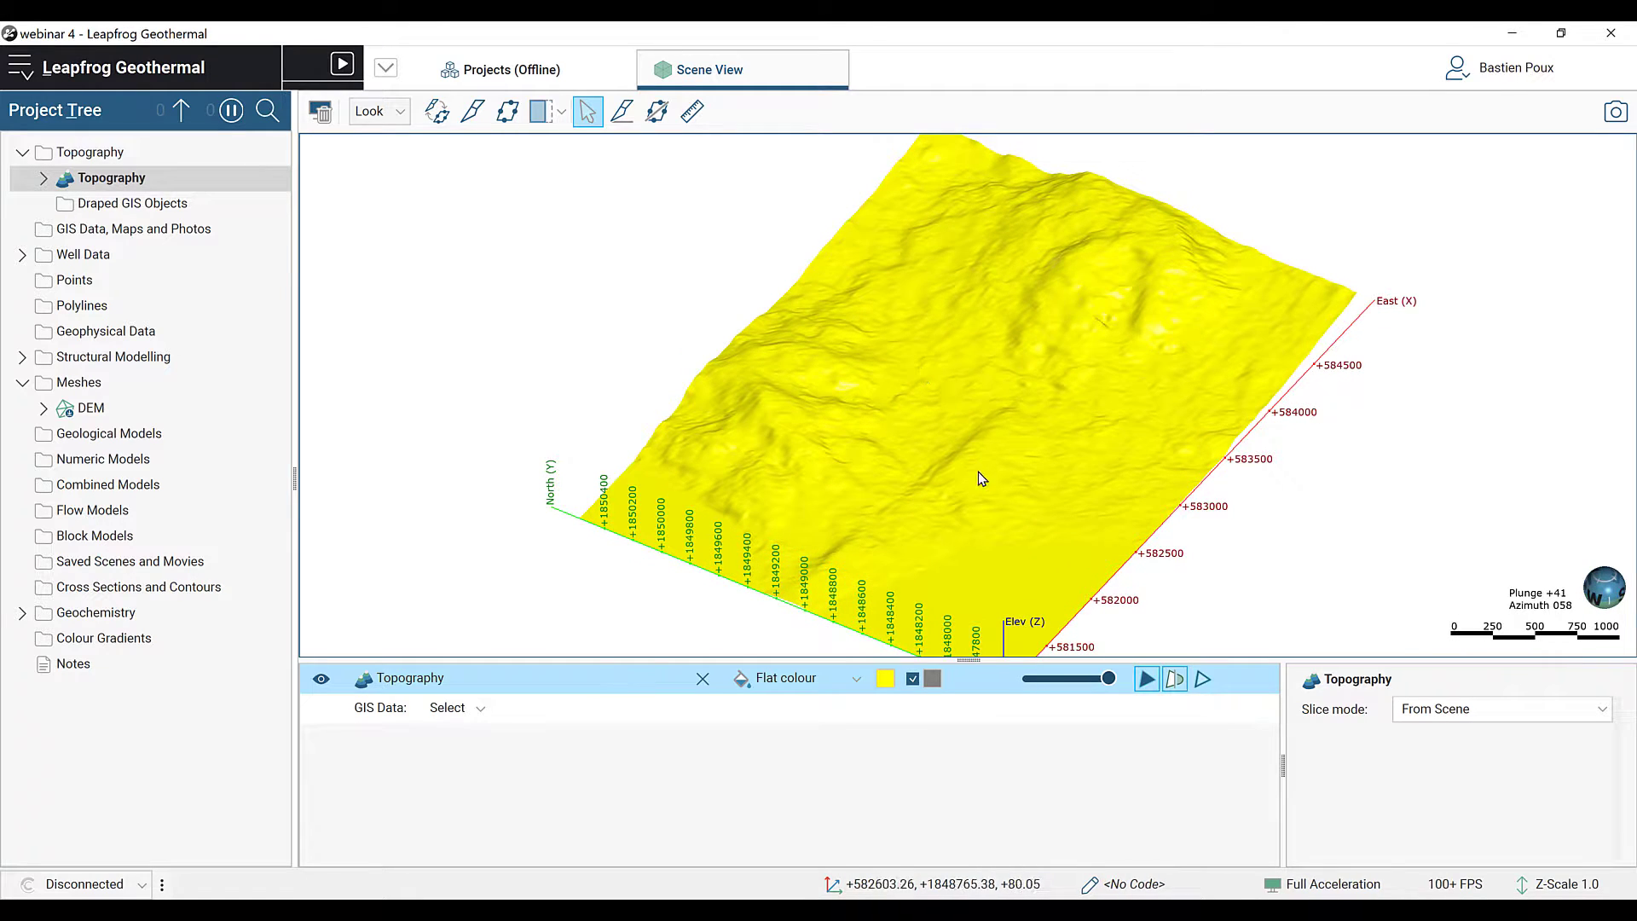
Step: Import the map file Image from the Webinar 4 data folder into GIS Data, Maps and Photos
{"action": "right_click", "coordinate": [119, 228]}
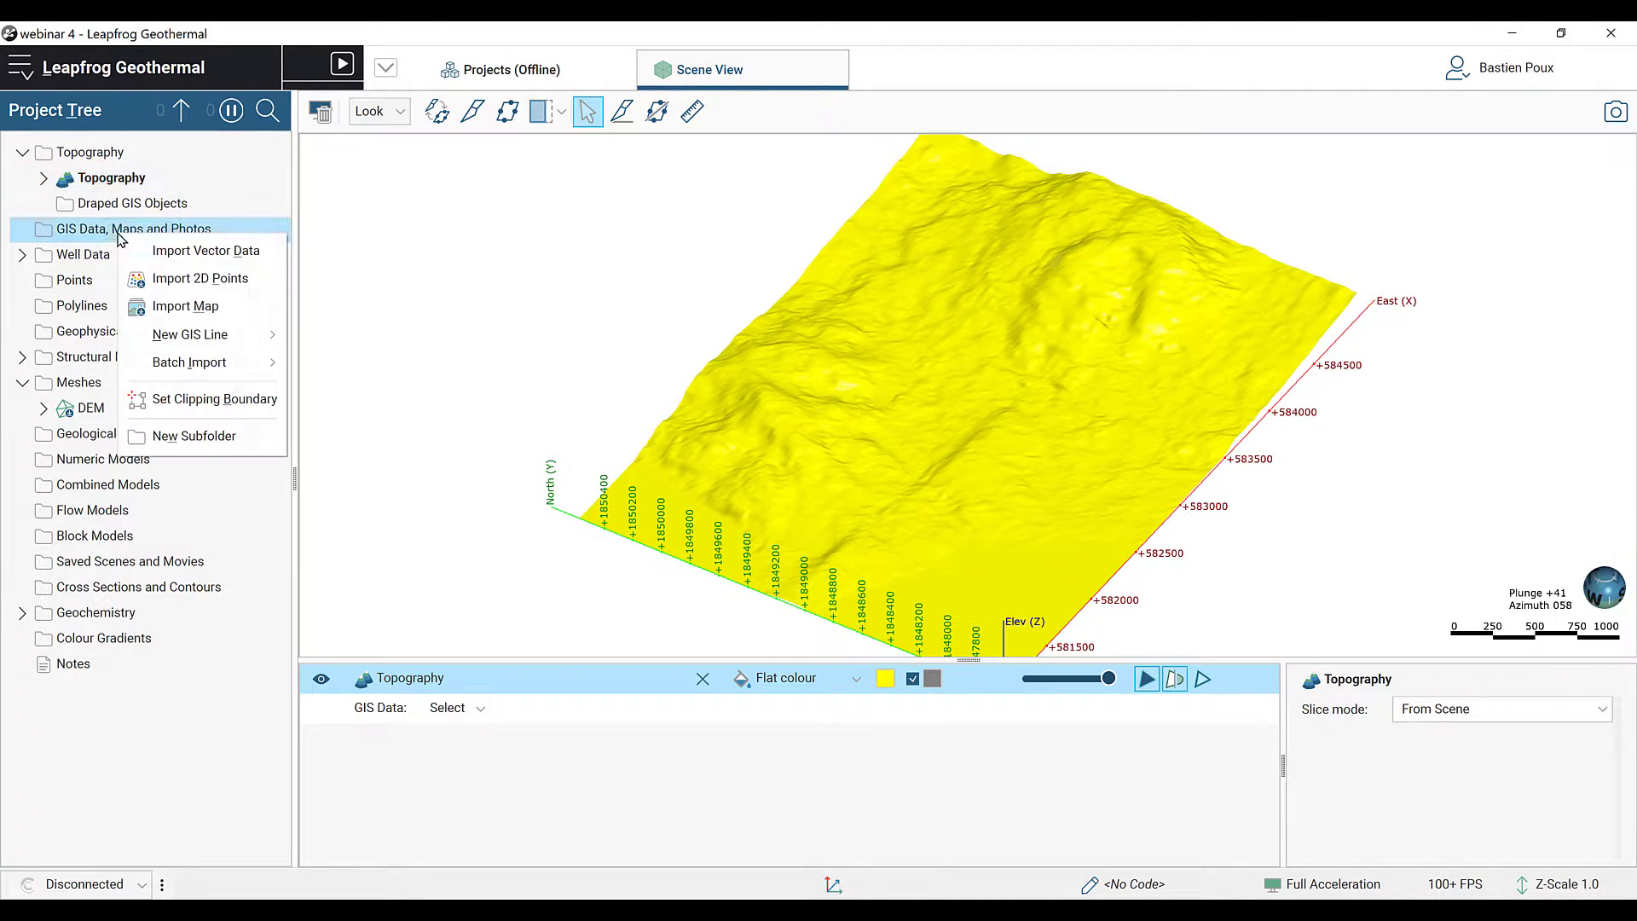
{"action": "left_click", "coordinate": [208, 314]}
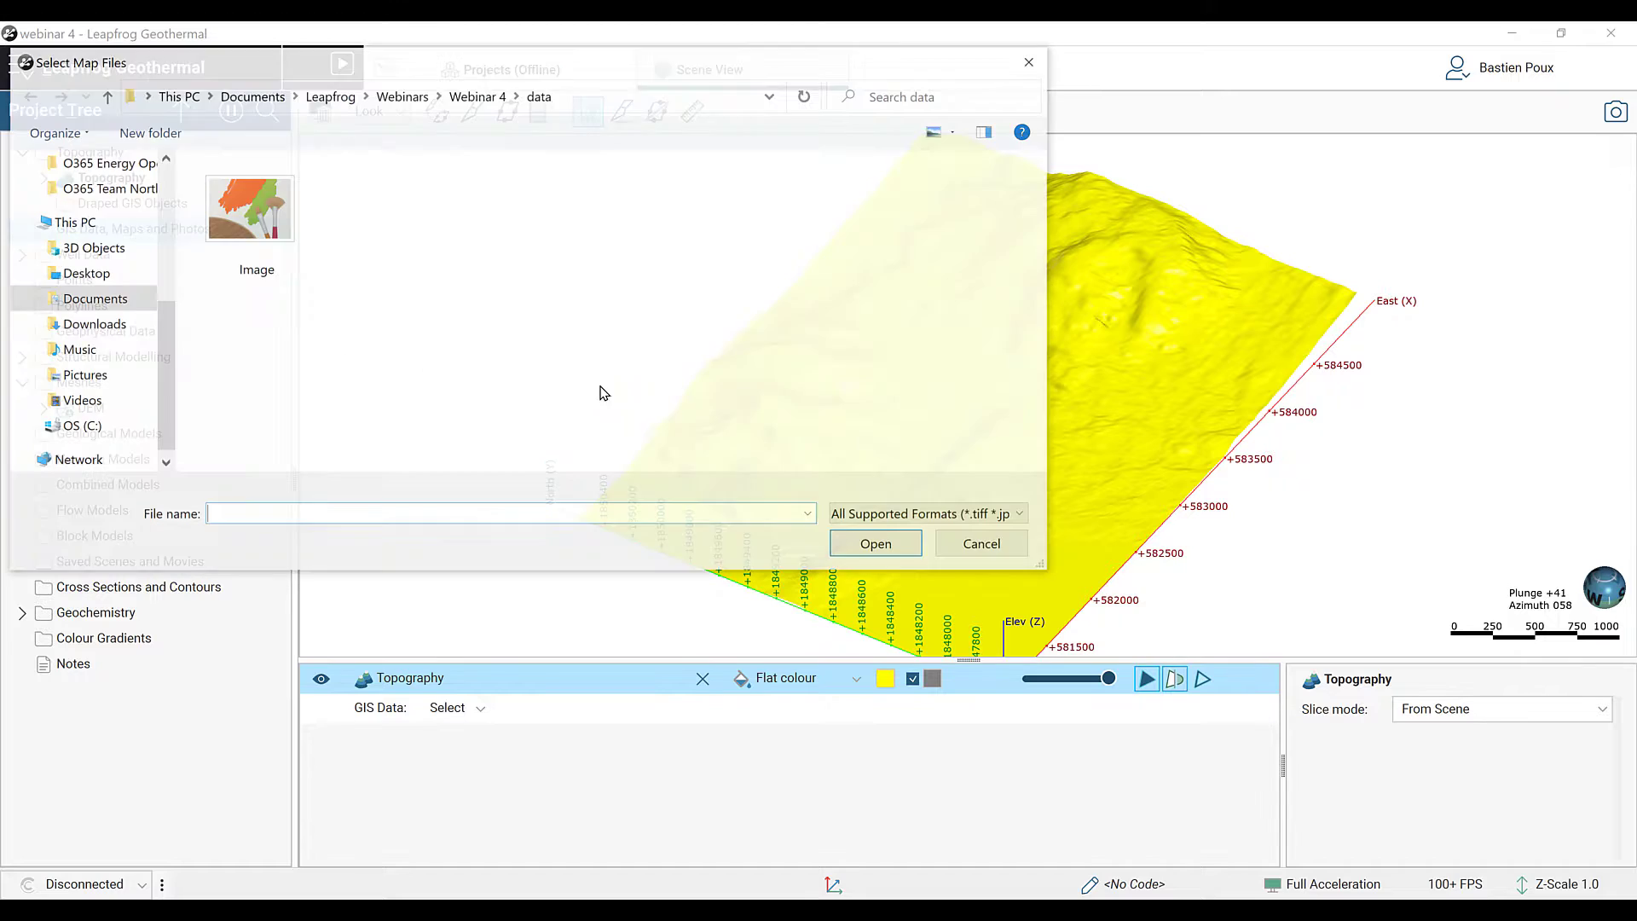
{"action": "left_click", "coordinate": [233, 220]}
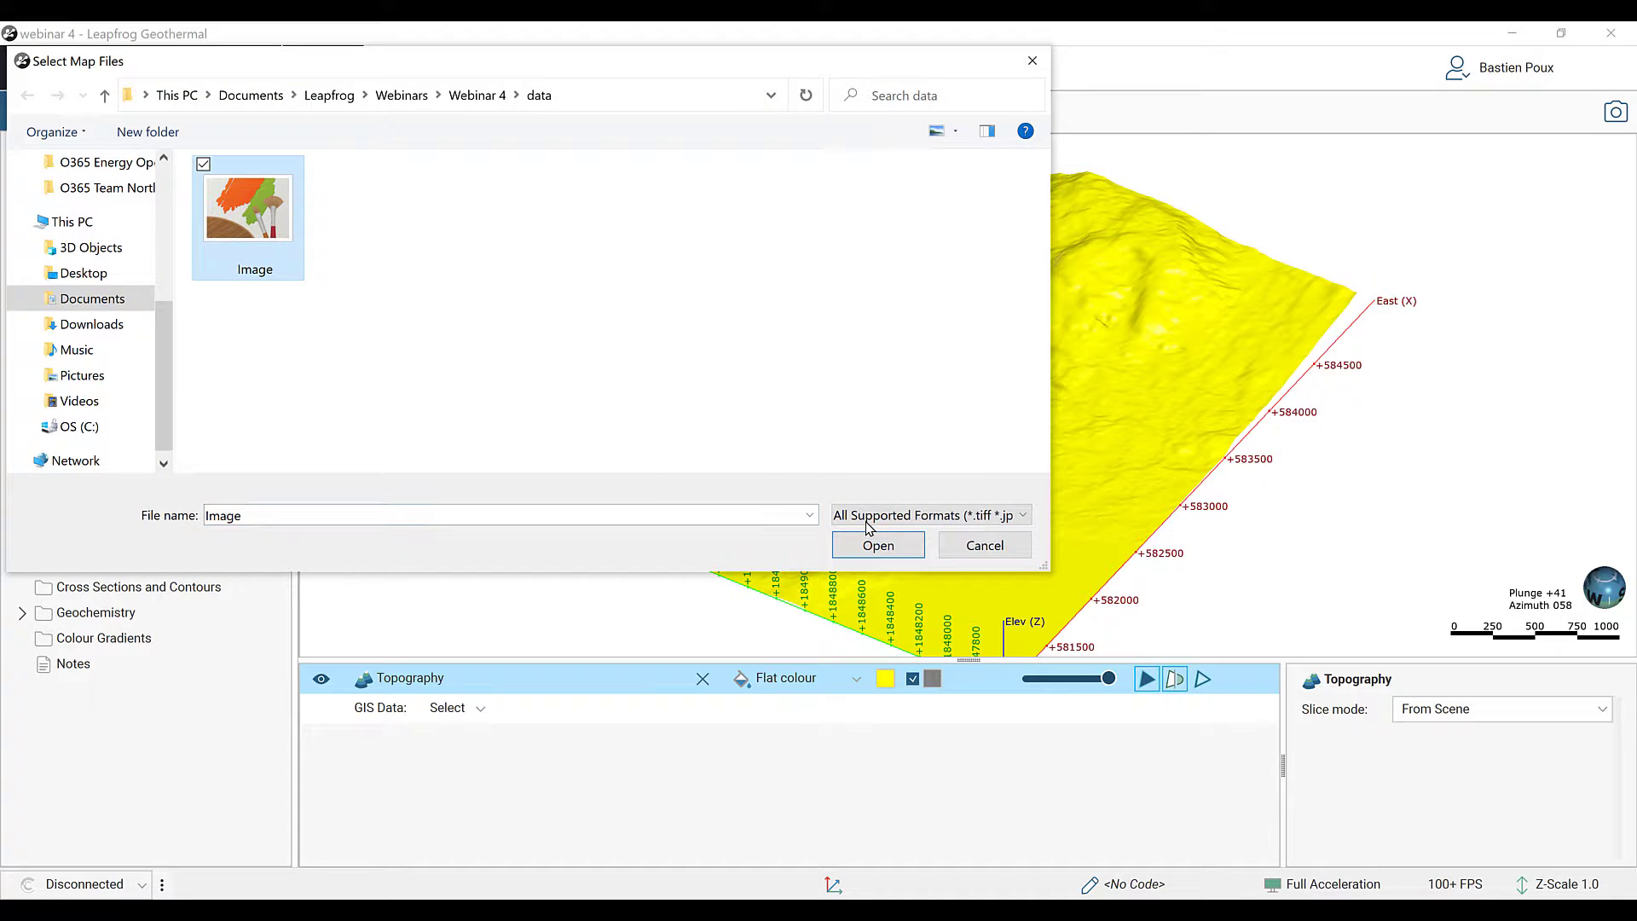
{"action": "left_click", "coordinate": [884, 547]}
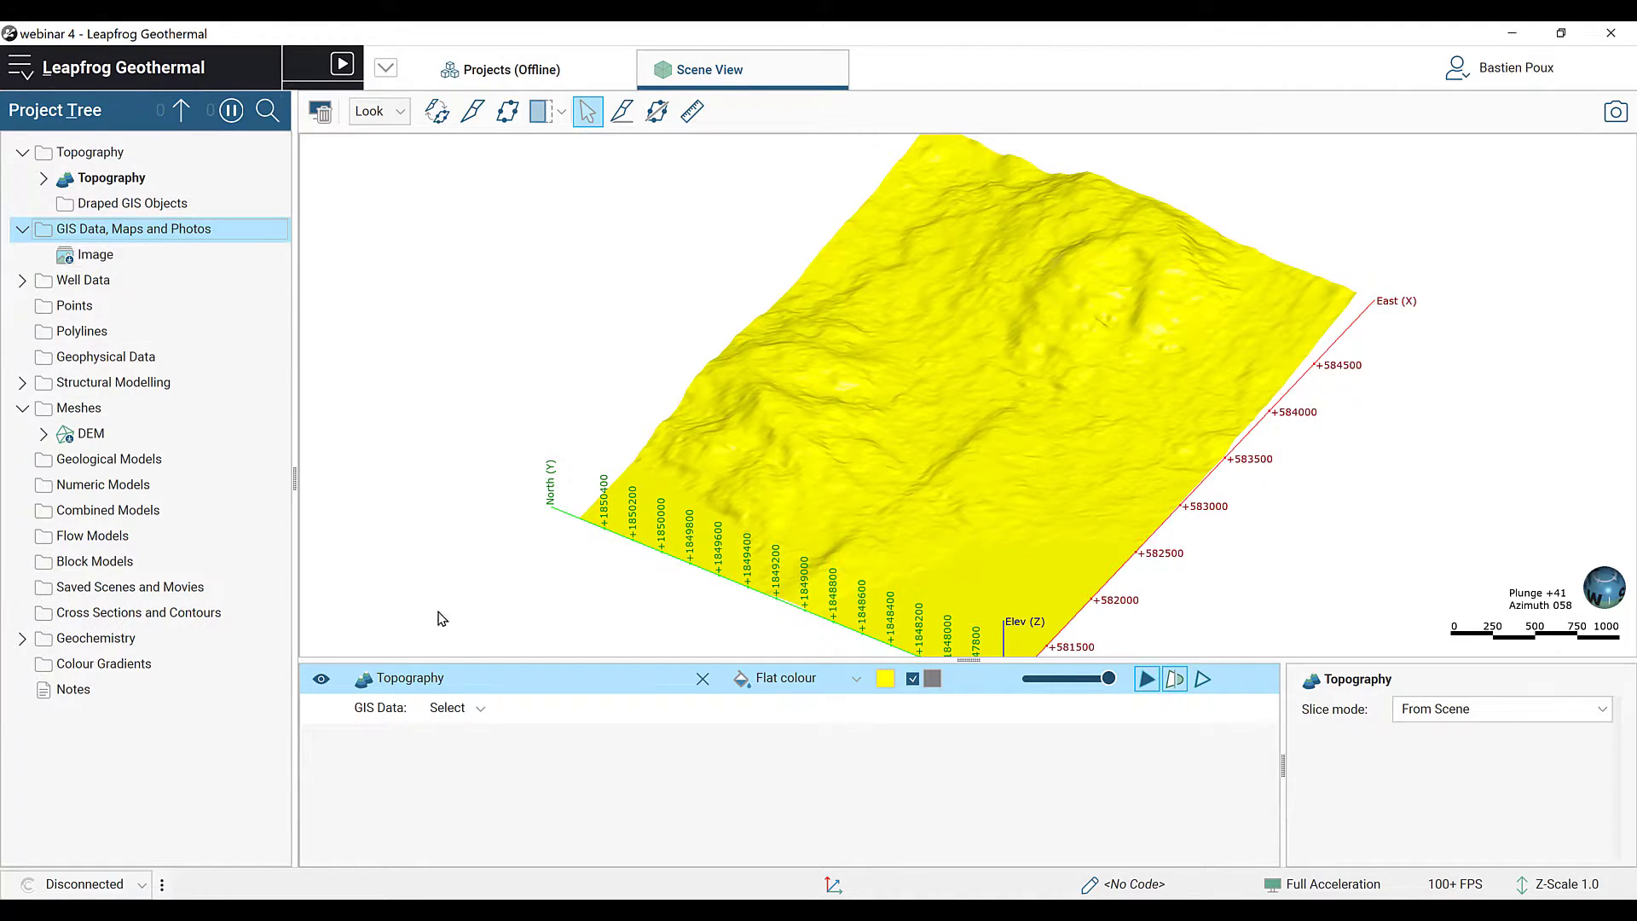
Step: Drape the imported map Image over the topography as its GIS data
{"action": "left_click", "coordinate": [459, 707]}
{"action": "mouse_move", "coordinate": [512, 807]}
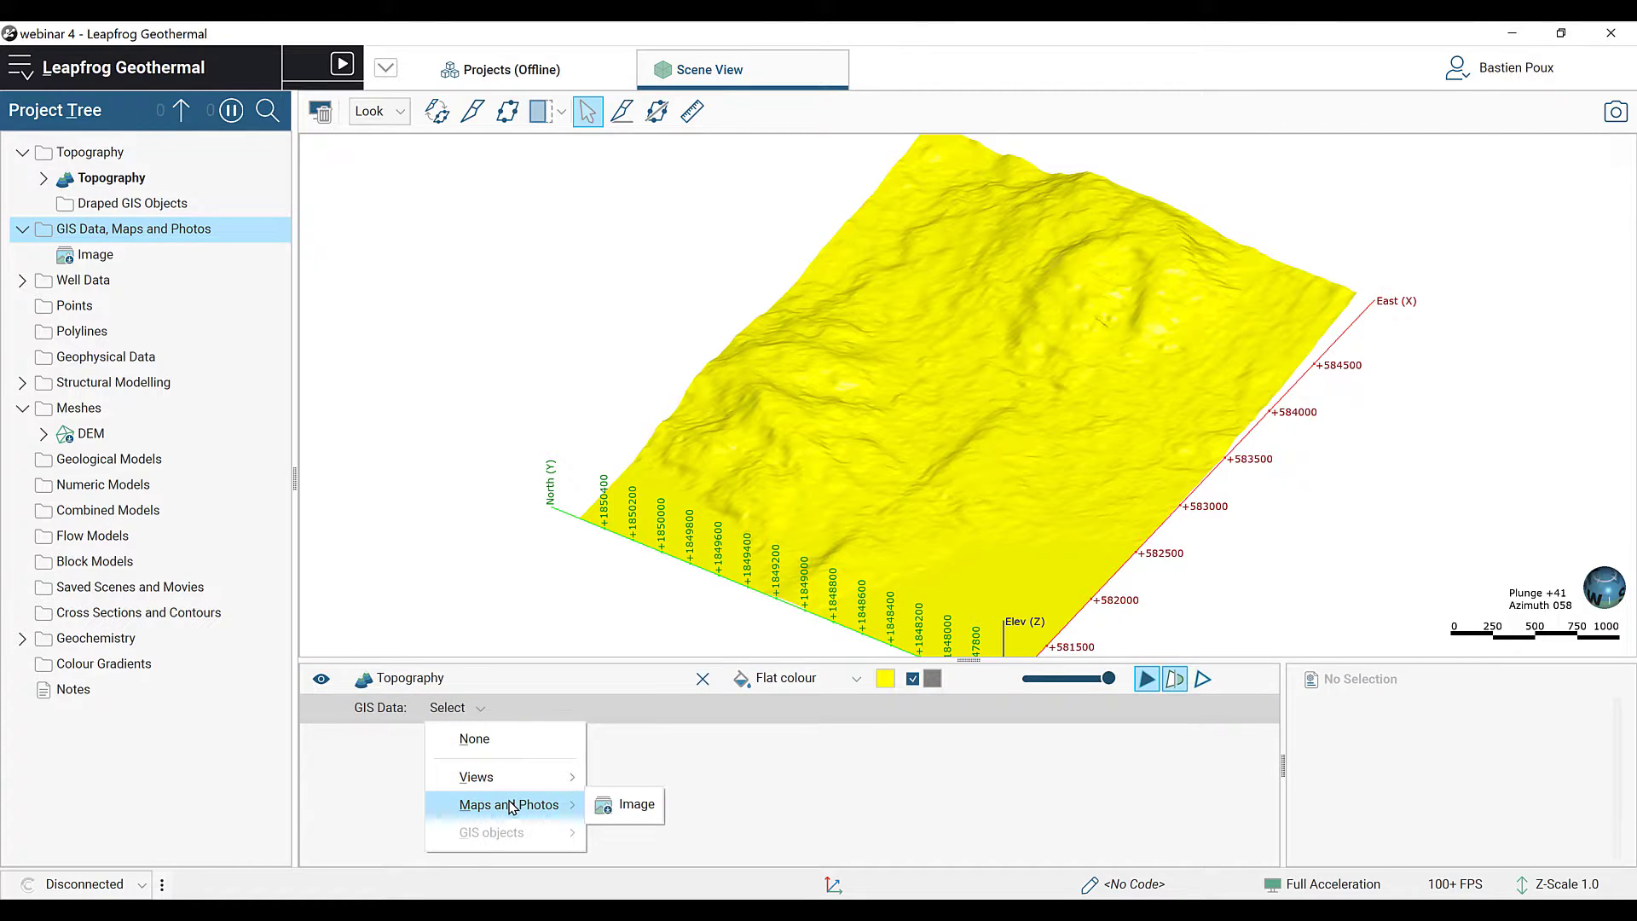
{"action": "left_click", "coordinate": [638, 805]}
{"action": "left_click_drag", "start_coordinate": [834, 583], "coordinate": [955, 544]}
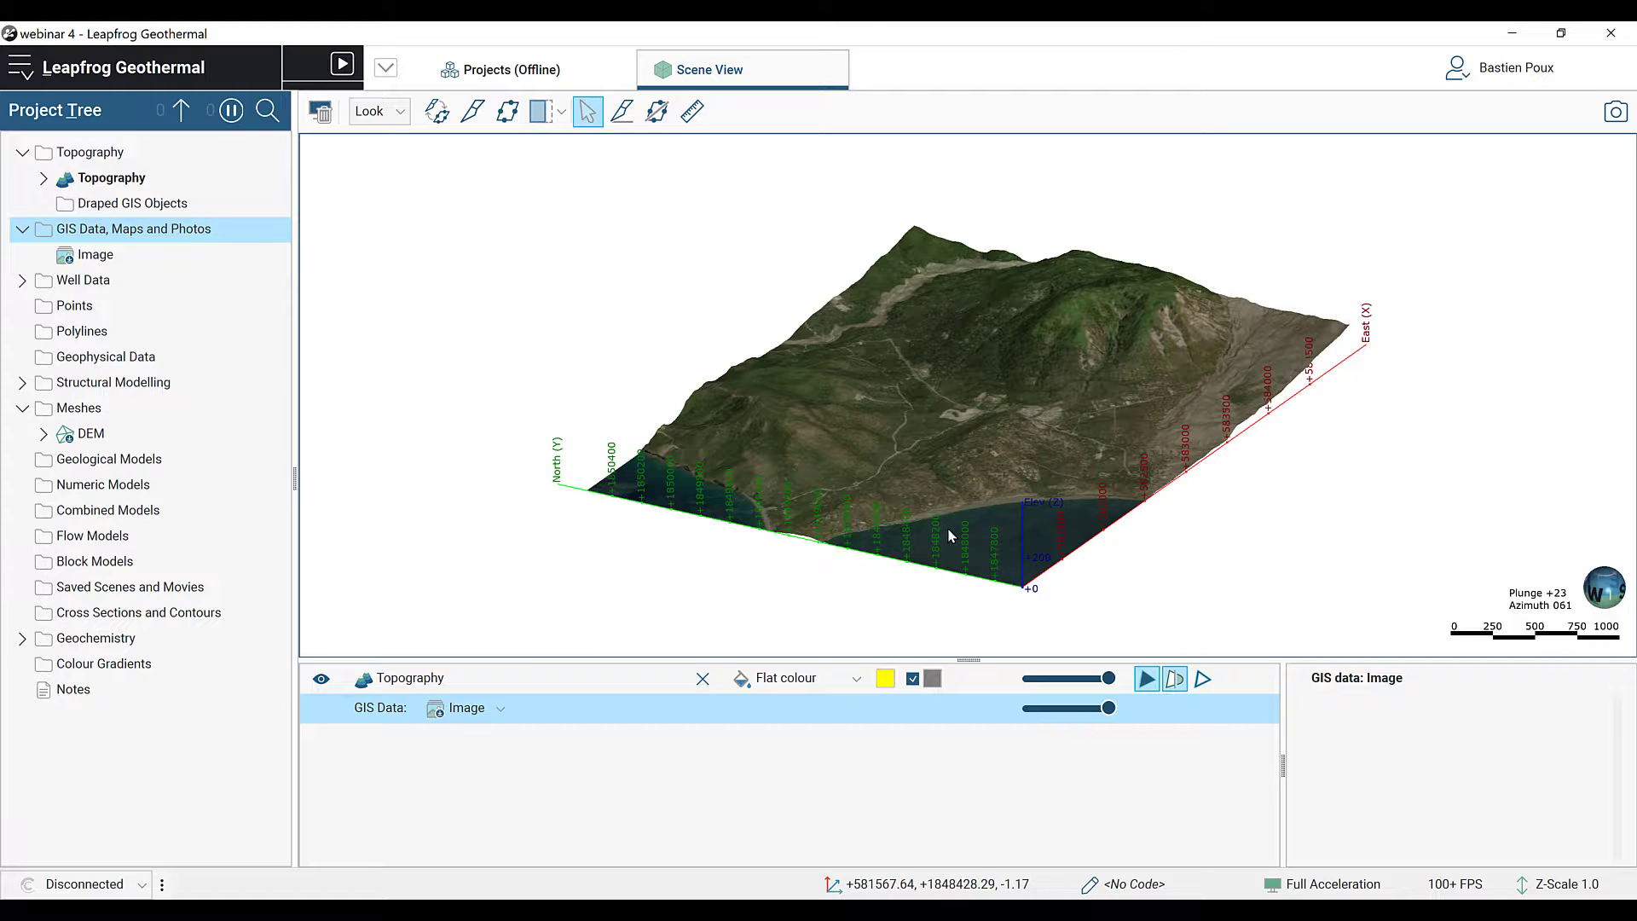
Step: Start a well import using location.csv as the location file, with survey.csv for survey and Lithology.csv for intervals
{"action": "right_click", "coordinate": [112, 281]}
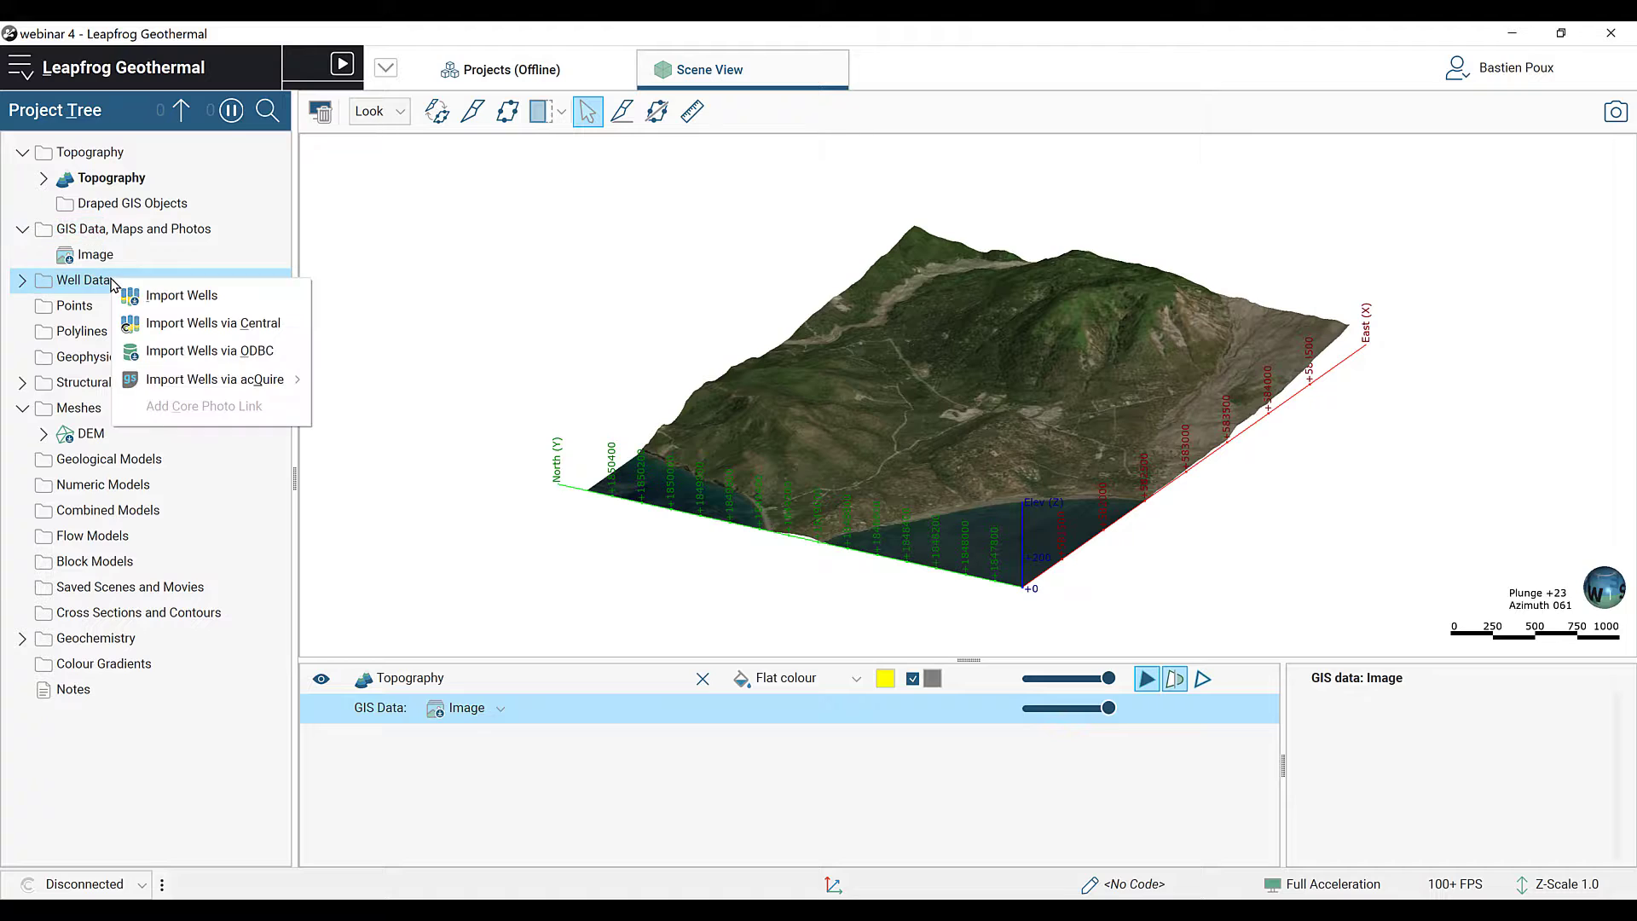
{"action": "left_click", "coordinate": [173, 296]}
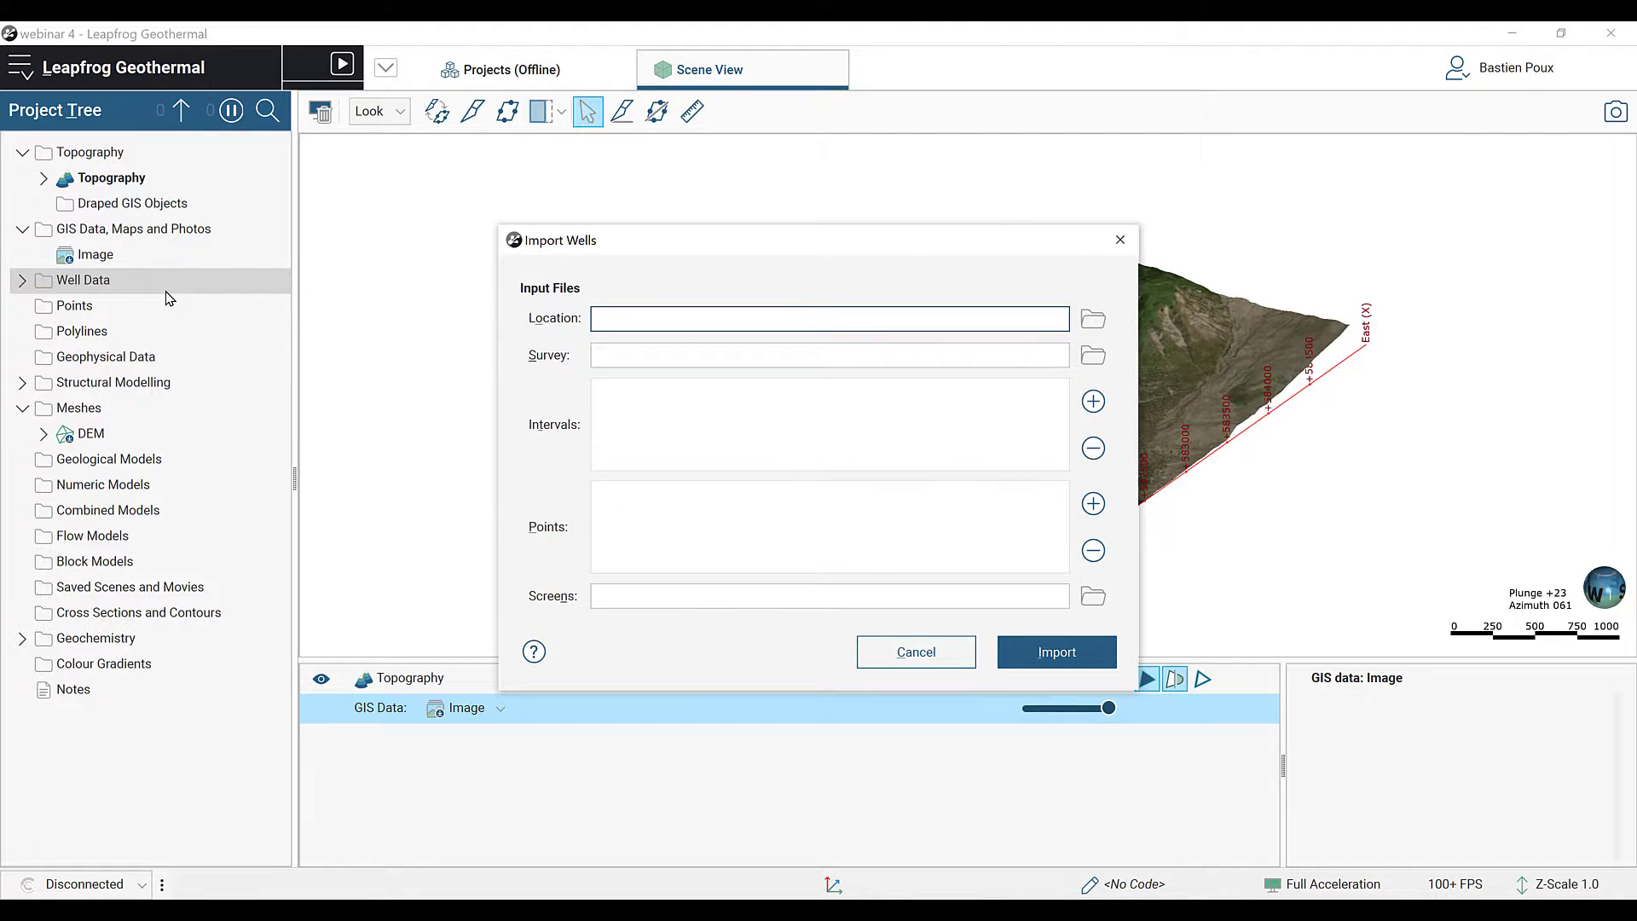
{"action": "left_click_drag", "start_coordinate": [661, 253], "coordinate": [696, 218]}
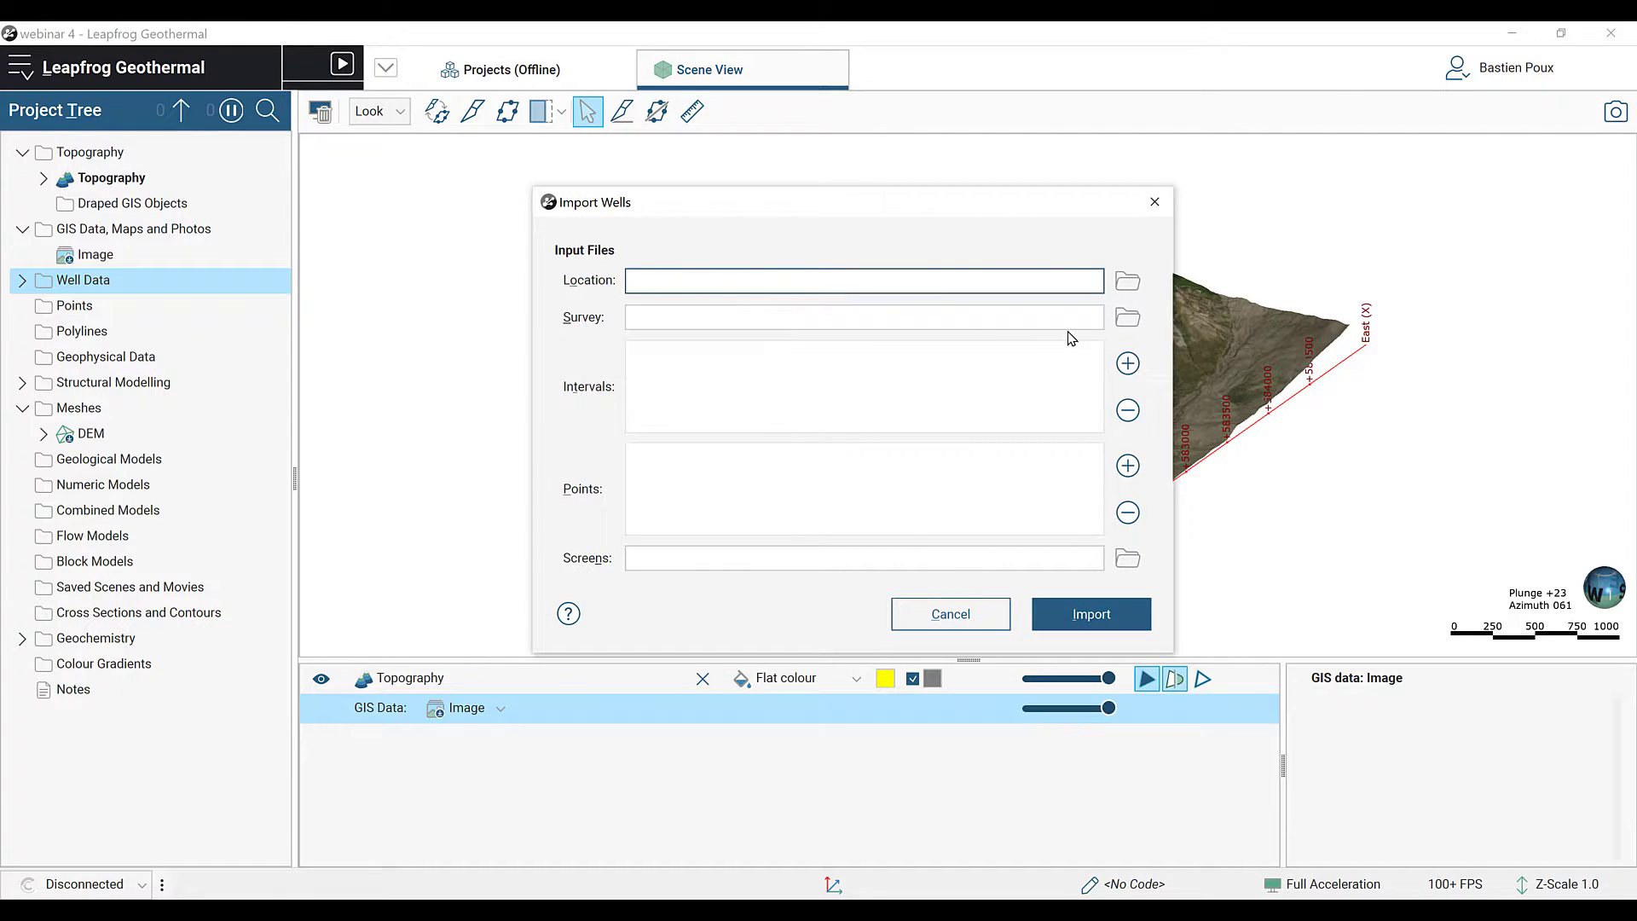
{"action": "left_click", "coordinate": [1125, 284]}
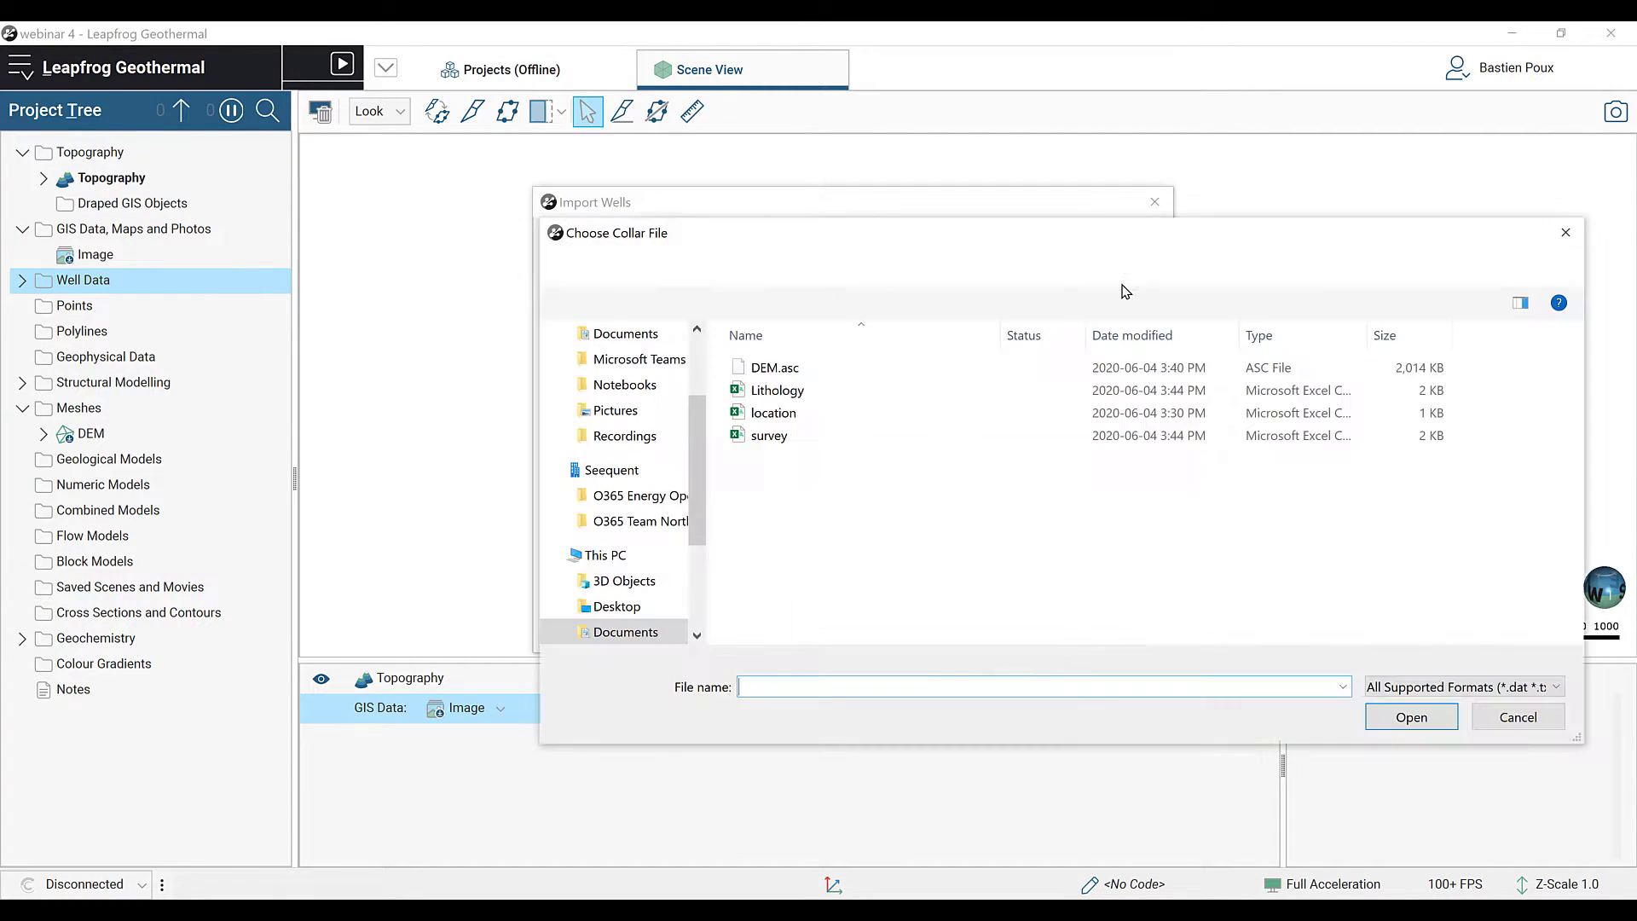
{"action": "left_click", "coordinate": [776, 416]}
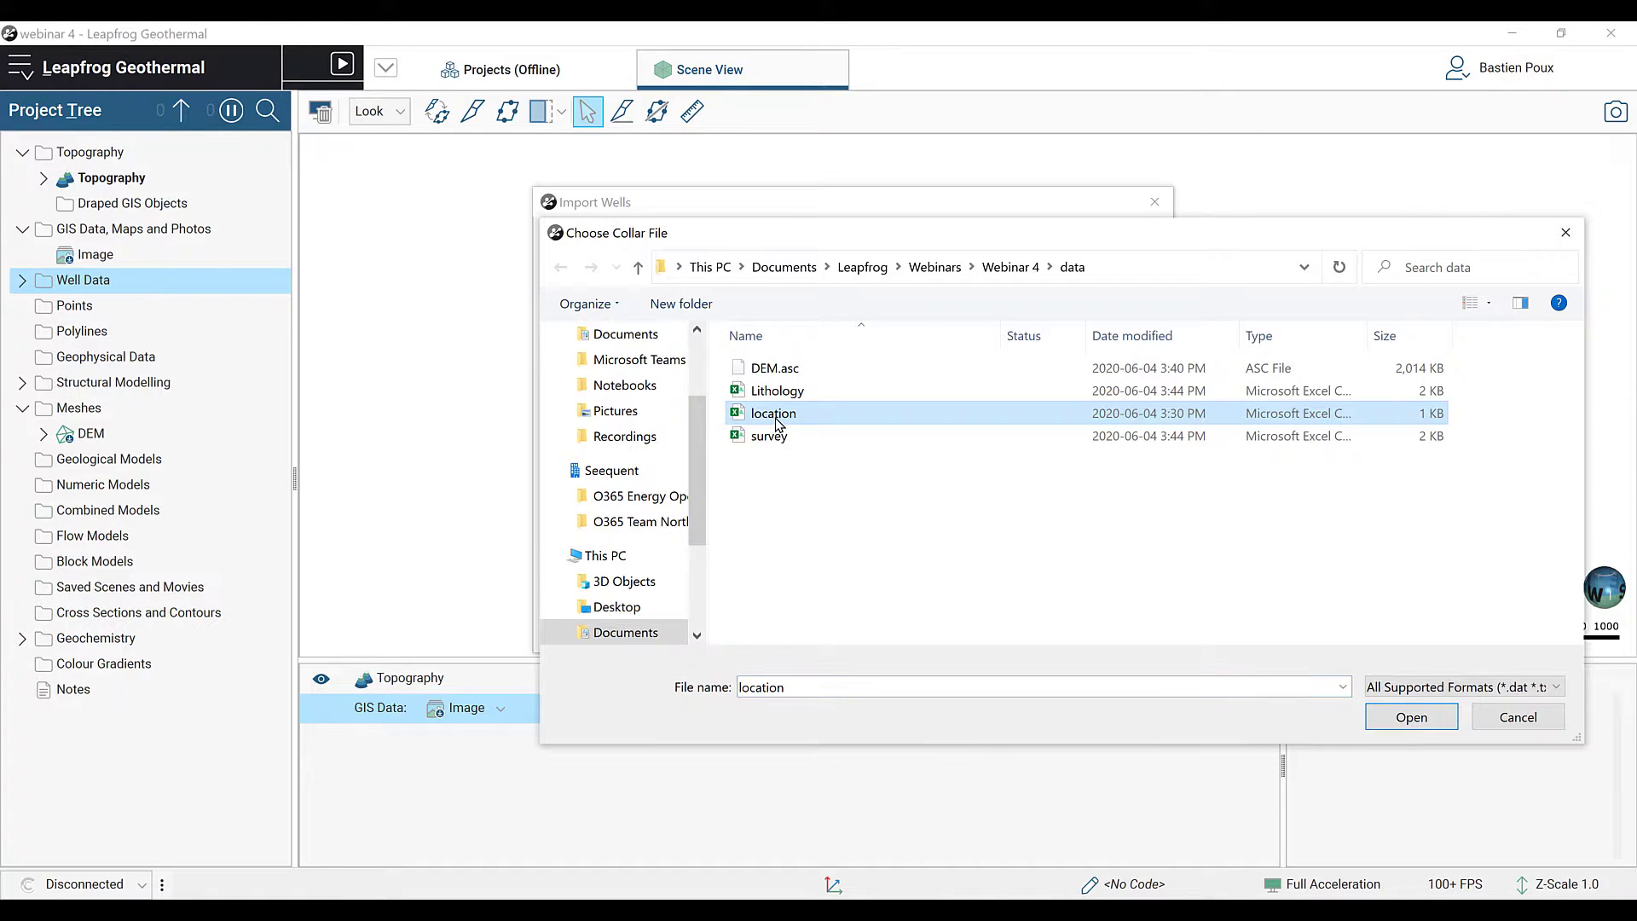
{"action": "left_click", "coordinate": [1393, 722]}
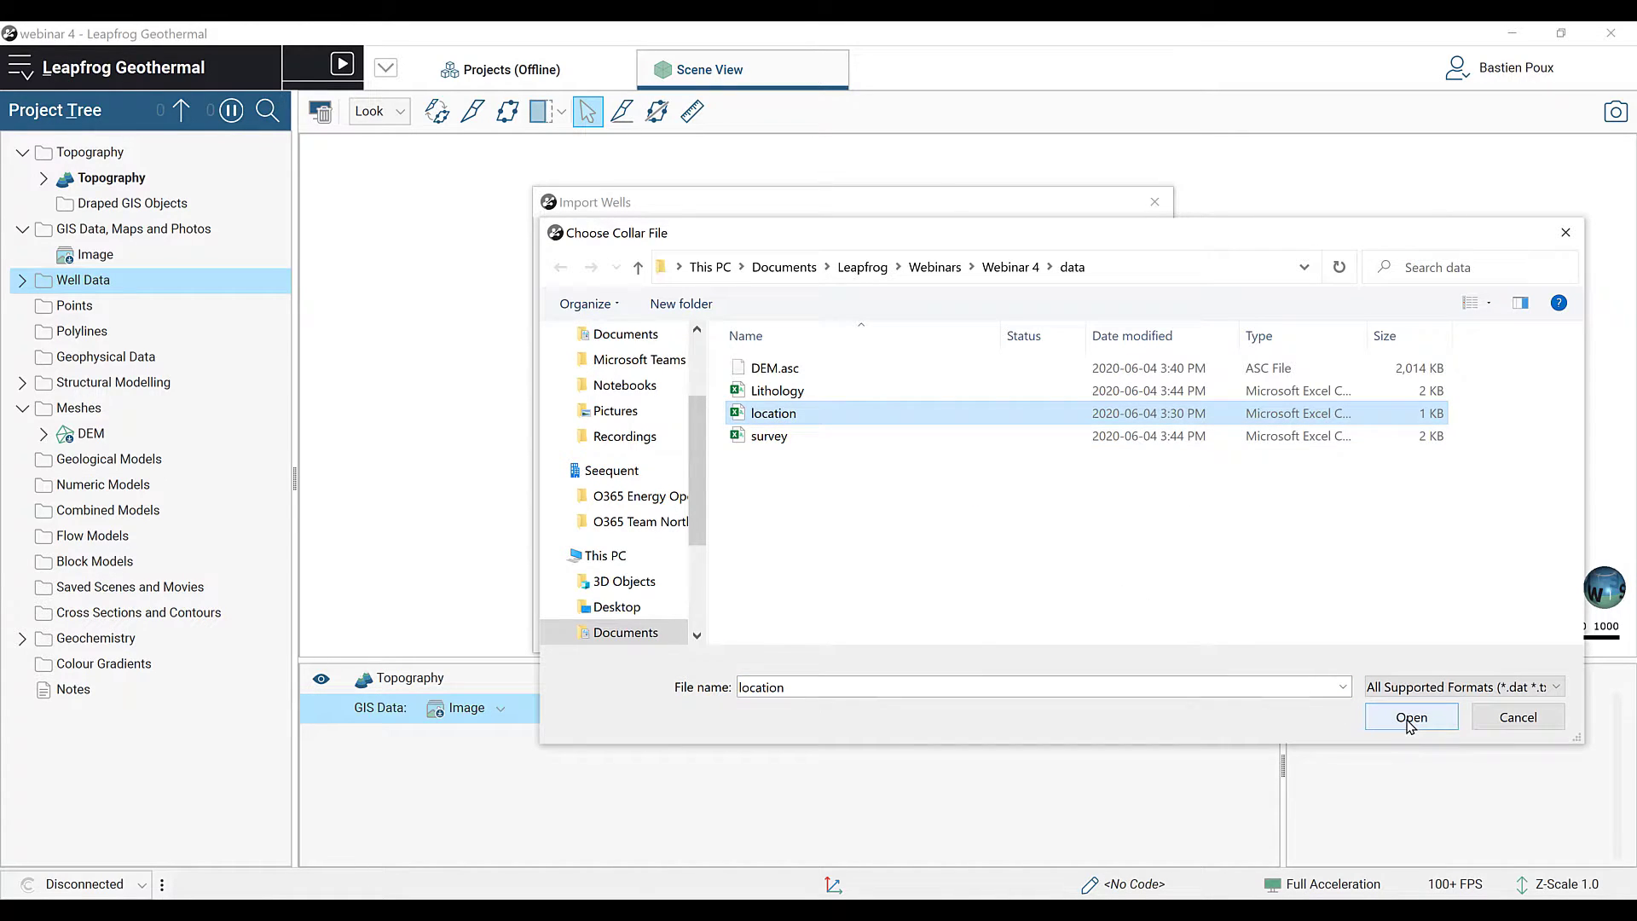
{"action": "left_click_drag", "start_coordinate": [1036, 317], "coordinate": [1097, 317]}
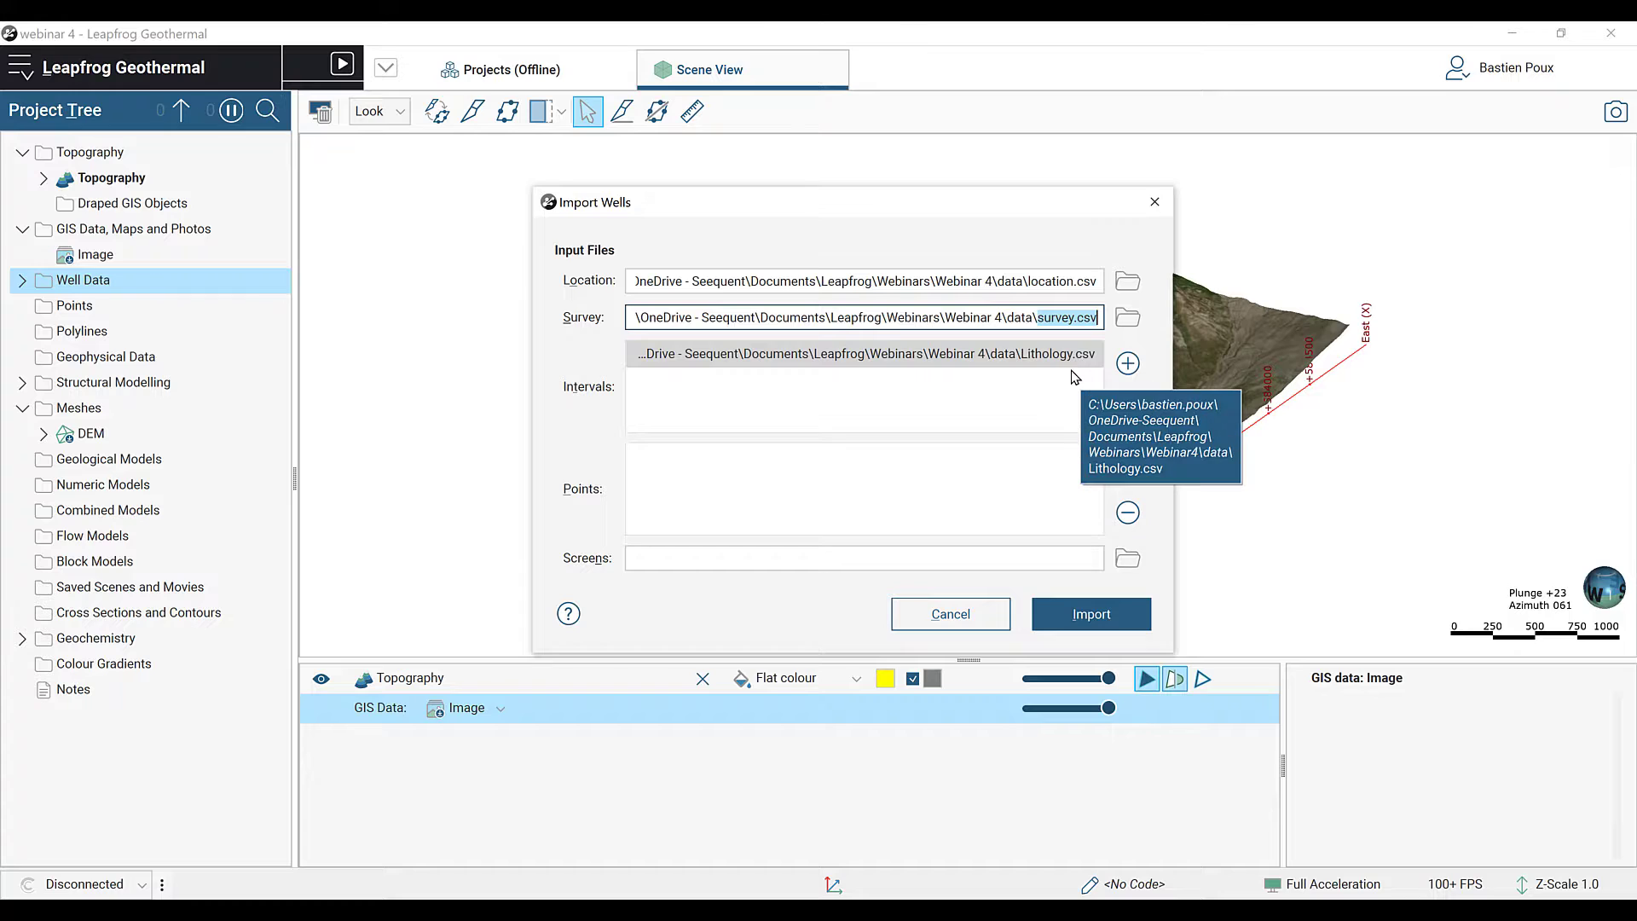
Step: Review the column assignments of the location, survey and Lithology tables and complete the well import
{"action": "left_click", "coordinate": [1106, 609]}
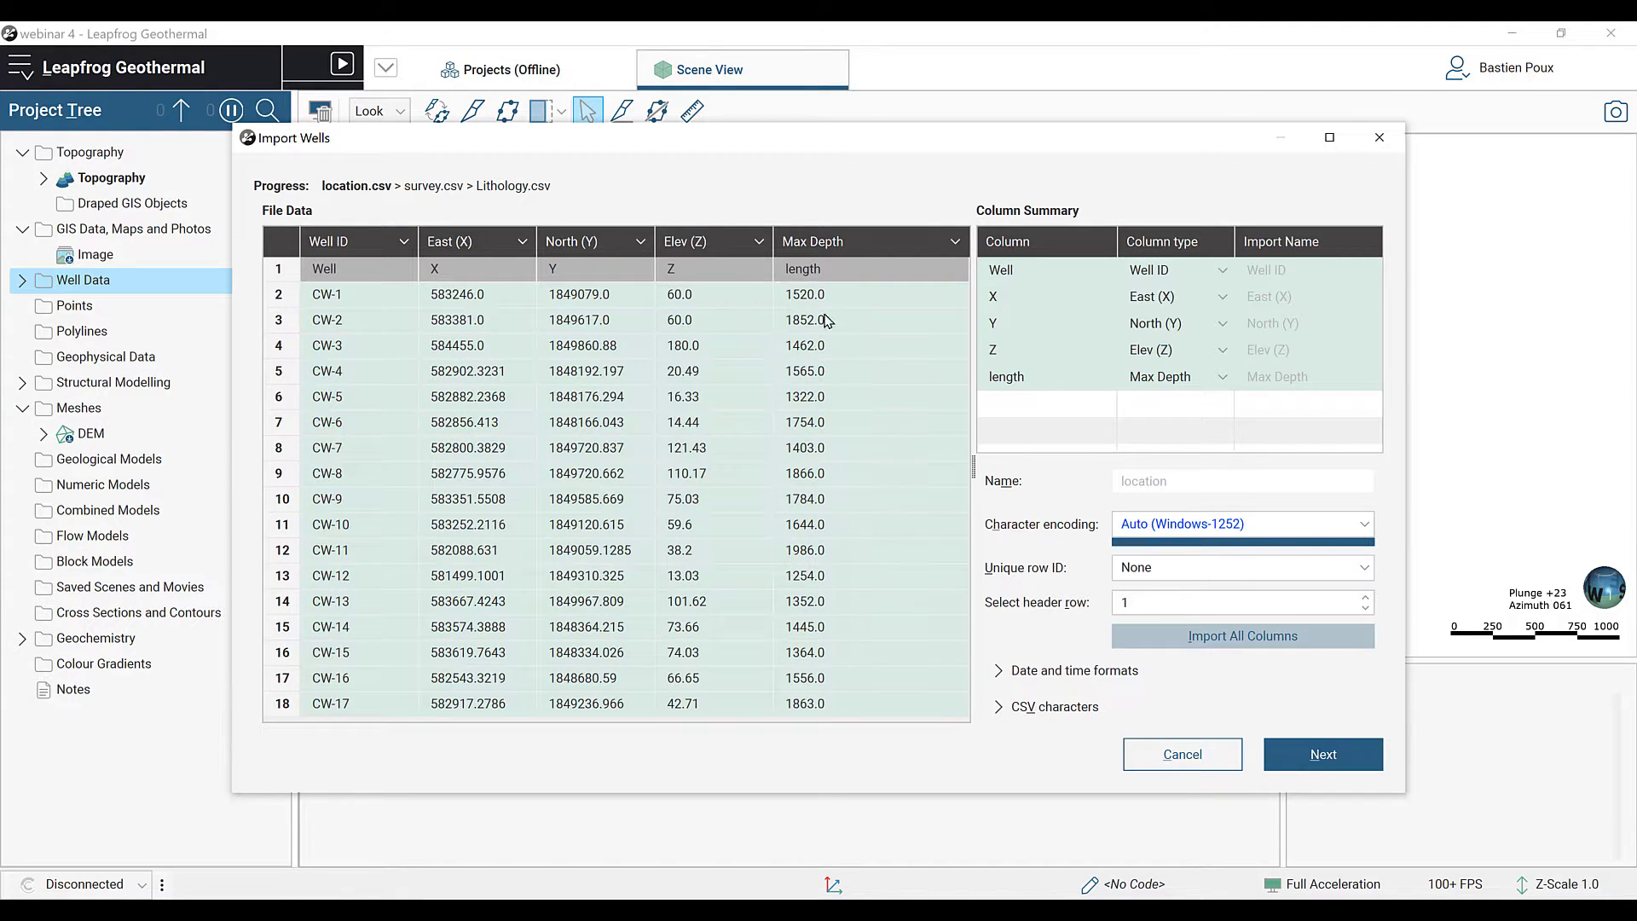
{"action": "left_click", "coordinate": [1324, 753]}
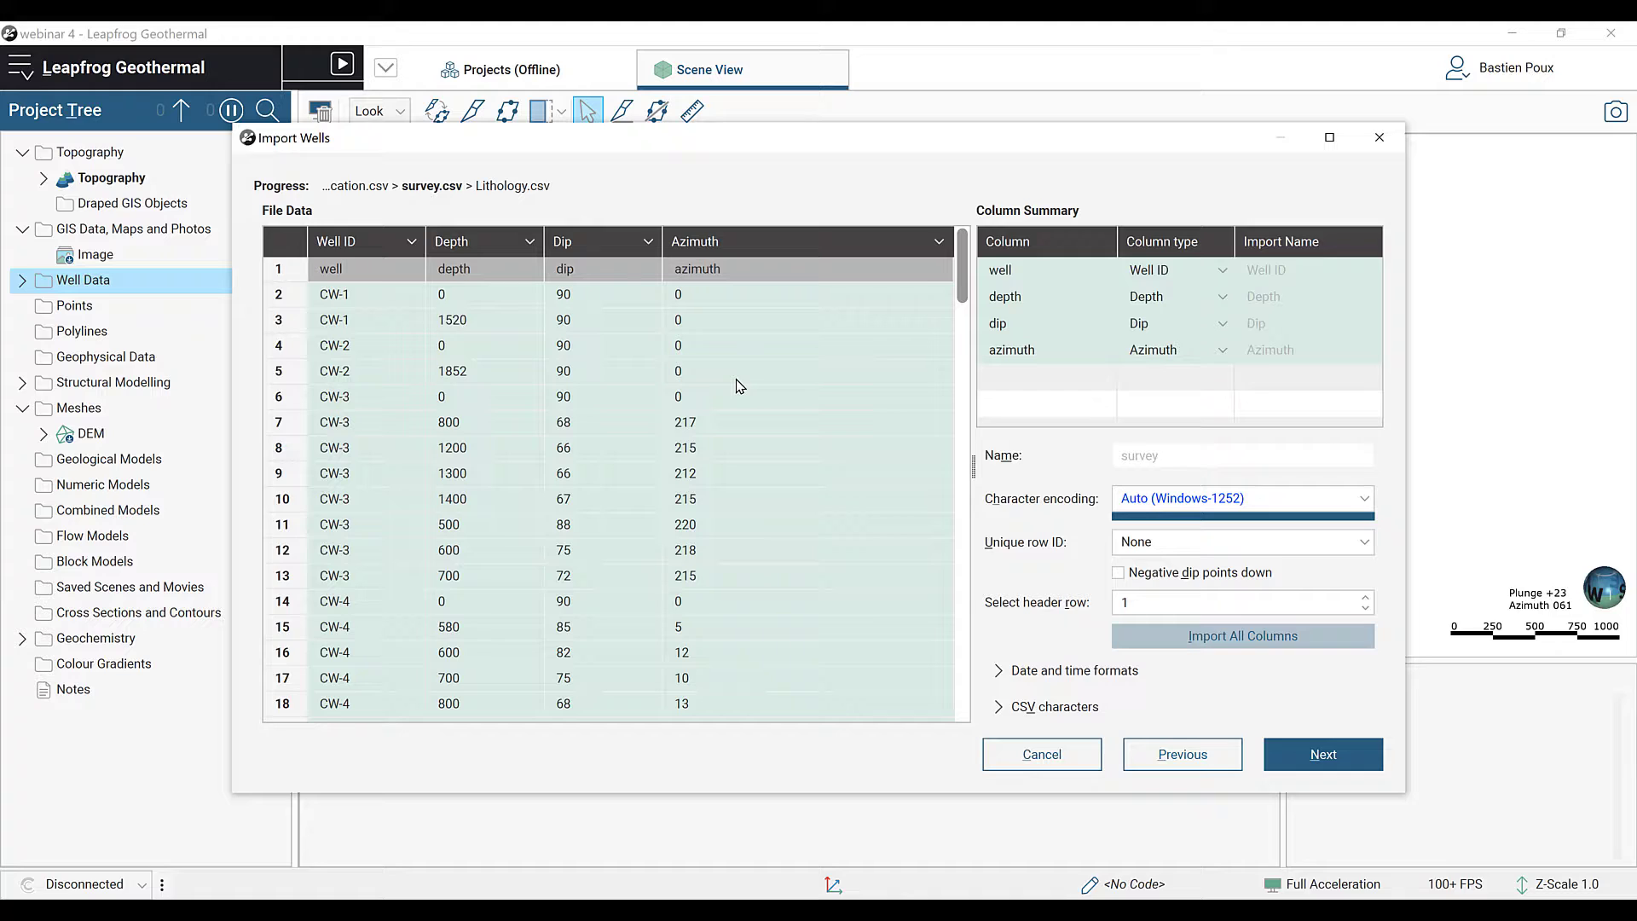
{"action": "left_click", "coordinate": [1343, 756]}
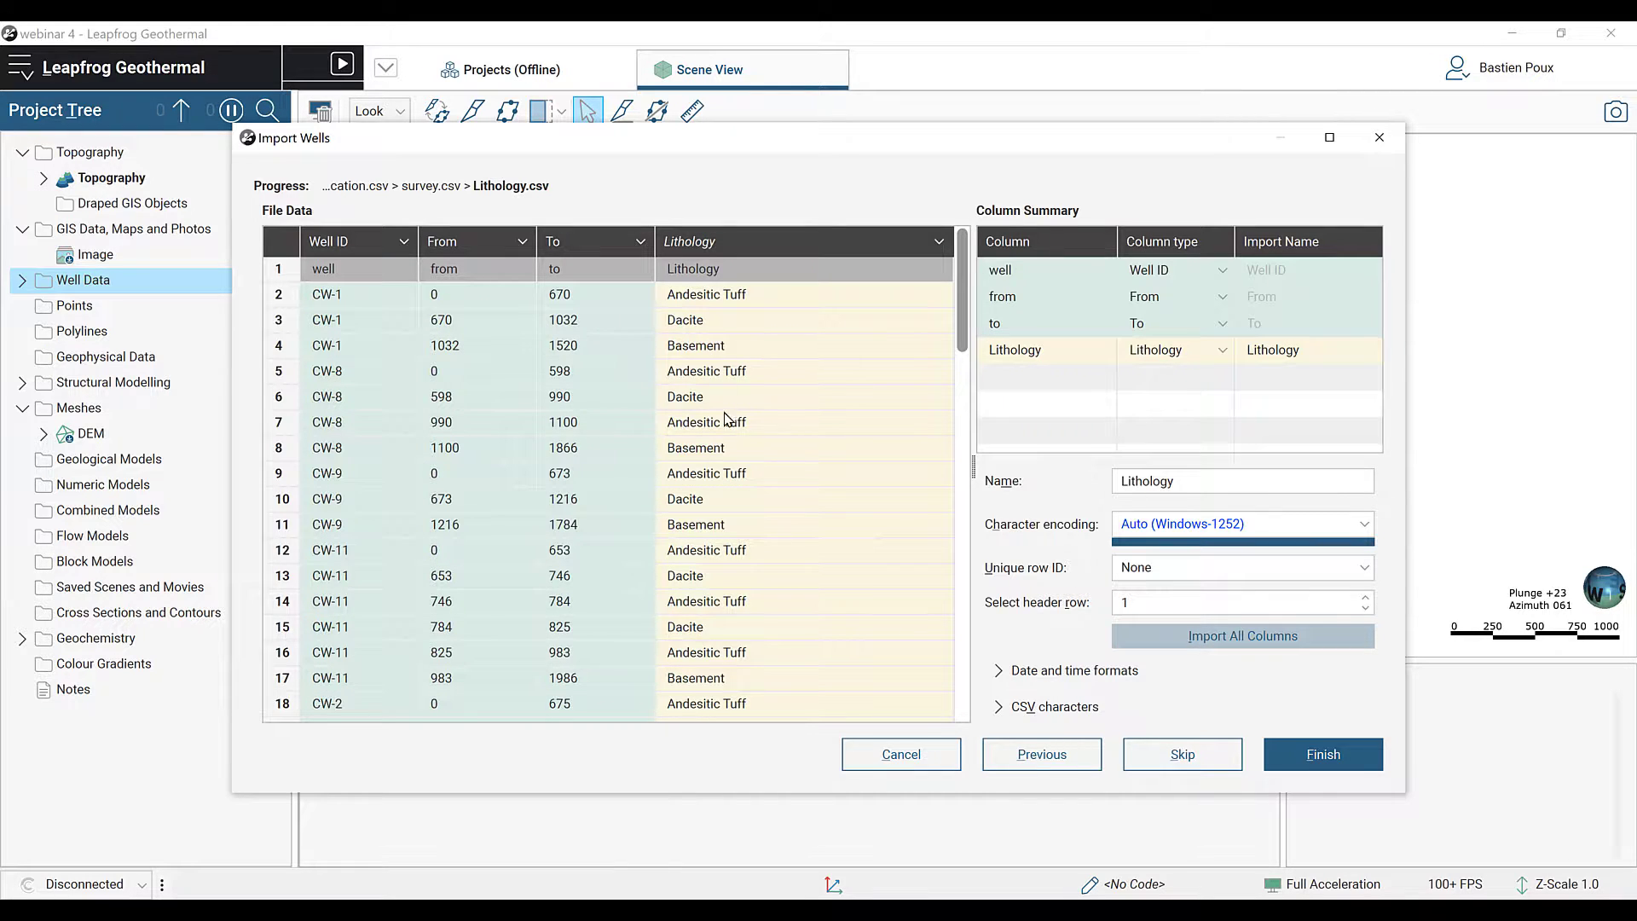
{"action": "scroll", "coordinate": [742, 483], "scroll_direction": "down", "scroll_amount": 5}
{"action": "scroll", "coordinate": [745, 468], "scroll_direction": "up", "scroll_amount": 5}
{"action": "left_click", "coordinate": [1324, 758]}
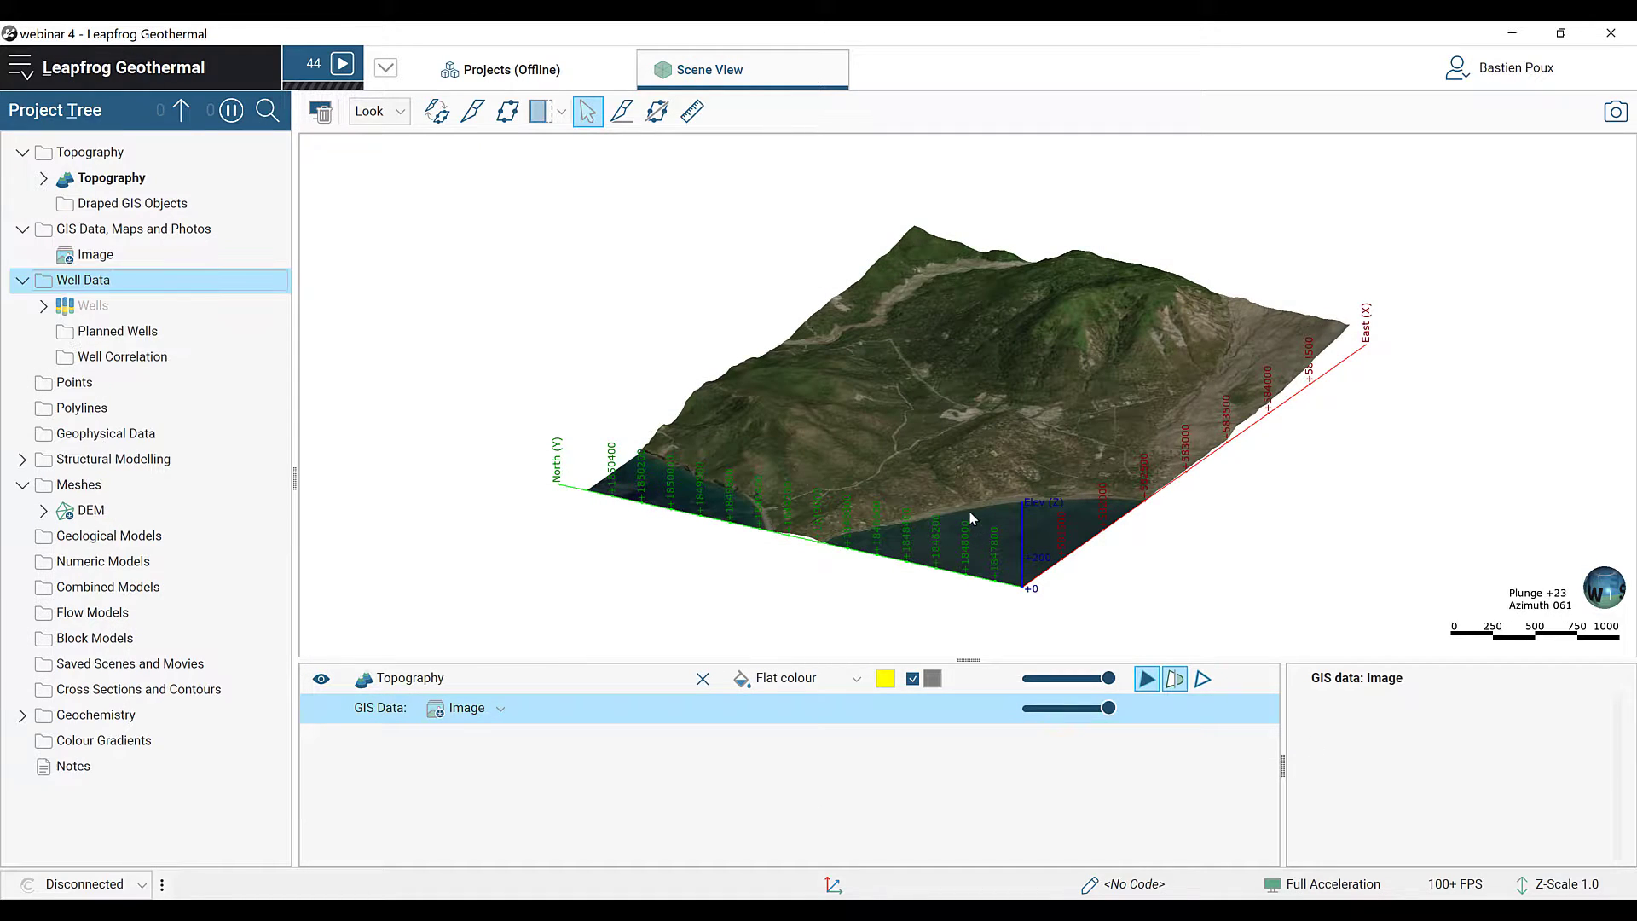
Step: Add the wells' Lithology table to the scene and view the wells beneath the topography from the side
{"action": "left_click_drag", "start_coordinate": [941, 488], "coordinate": [922, 463]}
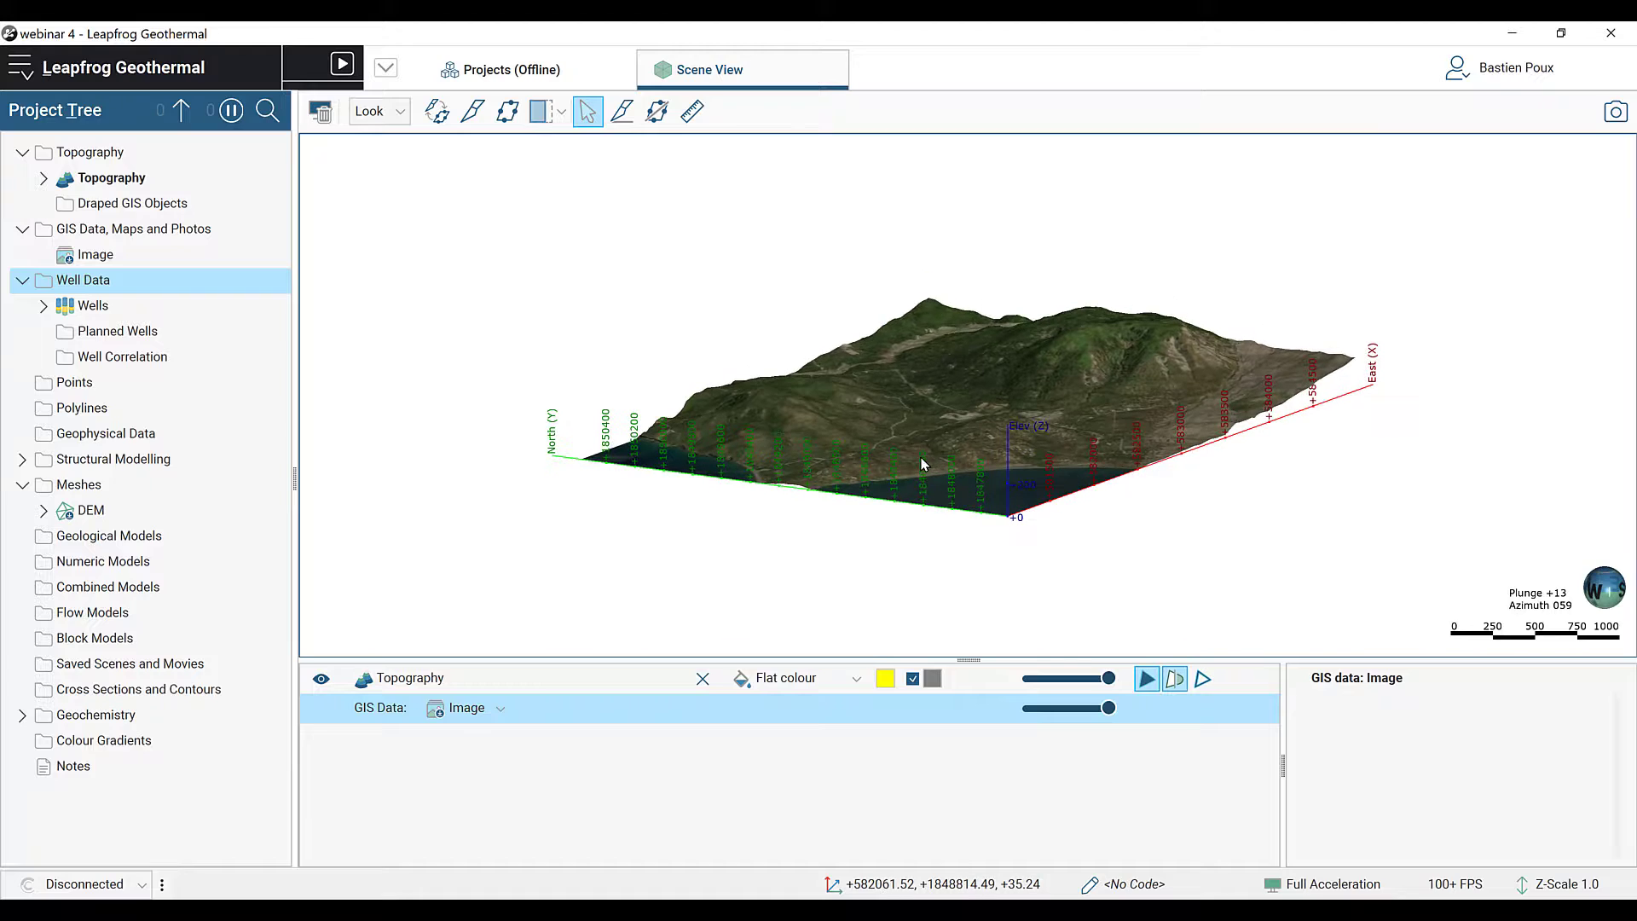
{"action": "left_click", "coordinate": [44, 306]}
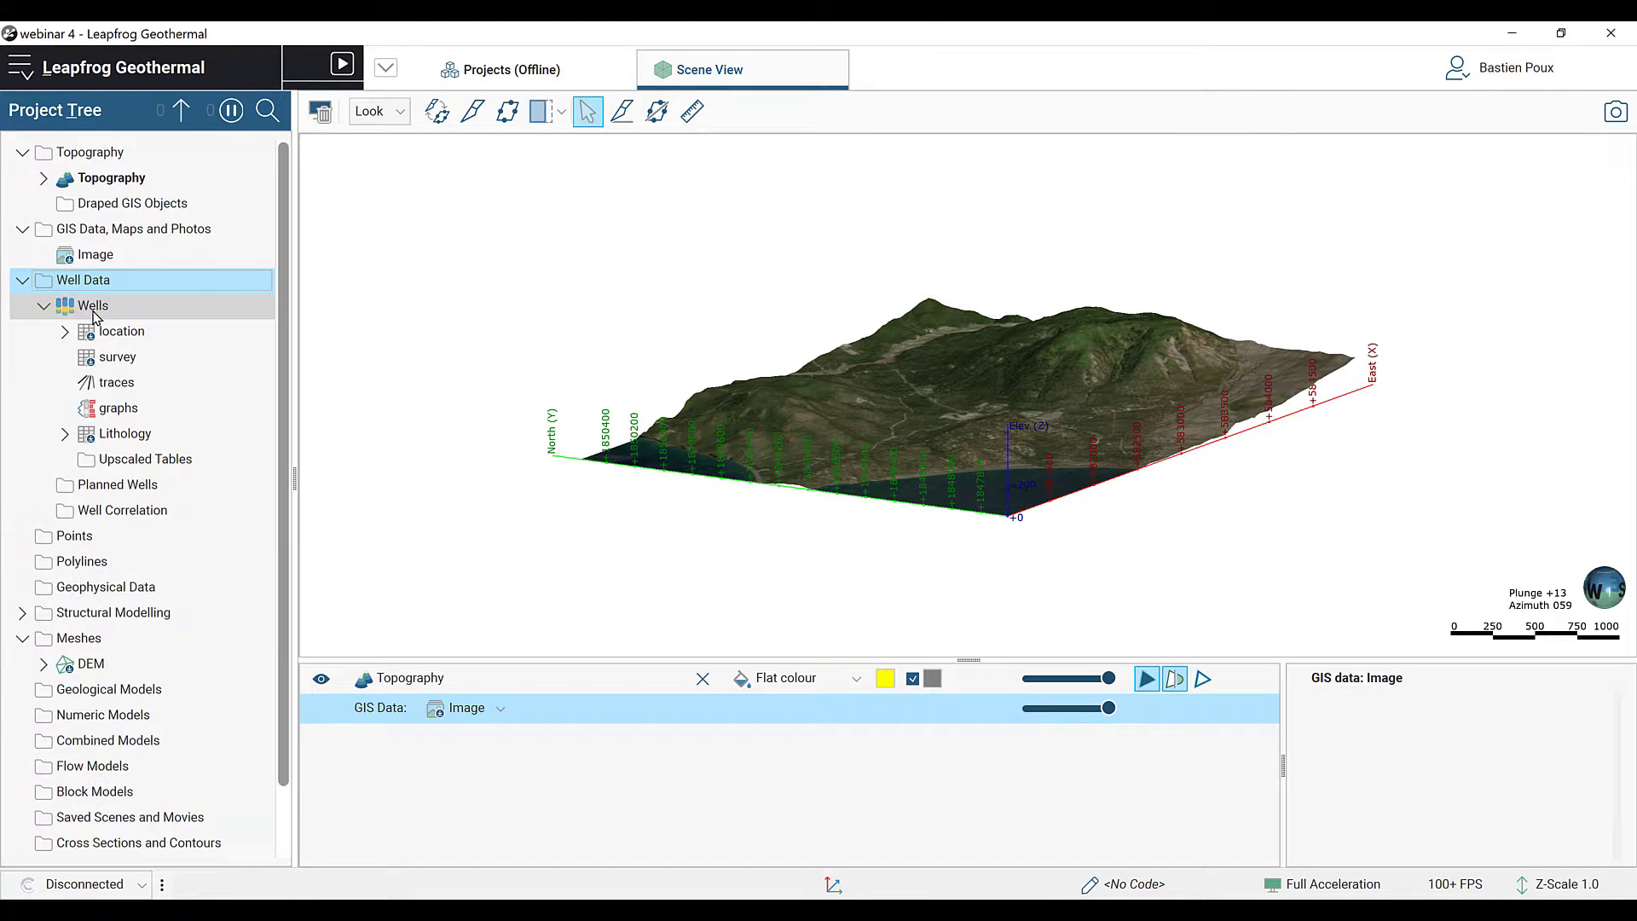
{"action": "left_click_drag", "start_coordinate": [109, 434], "coordinate": [668, 504]}
{"action": "left_click_drag", "start_coordinate": [821, 414], "coordinate": [827, 331]}
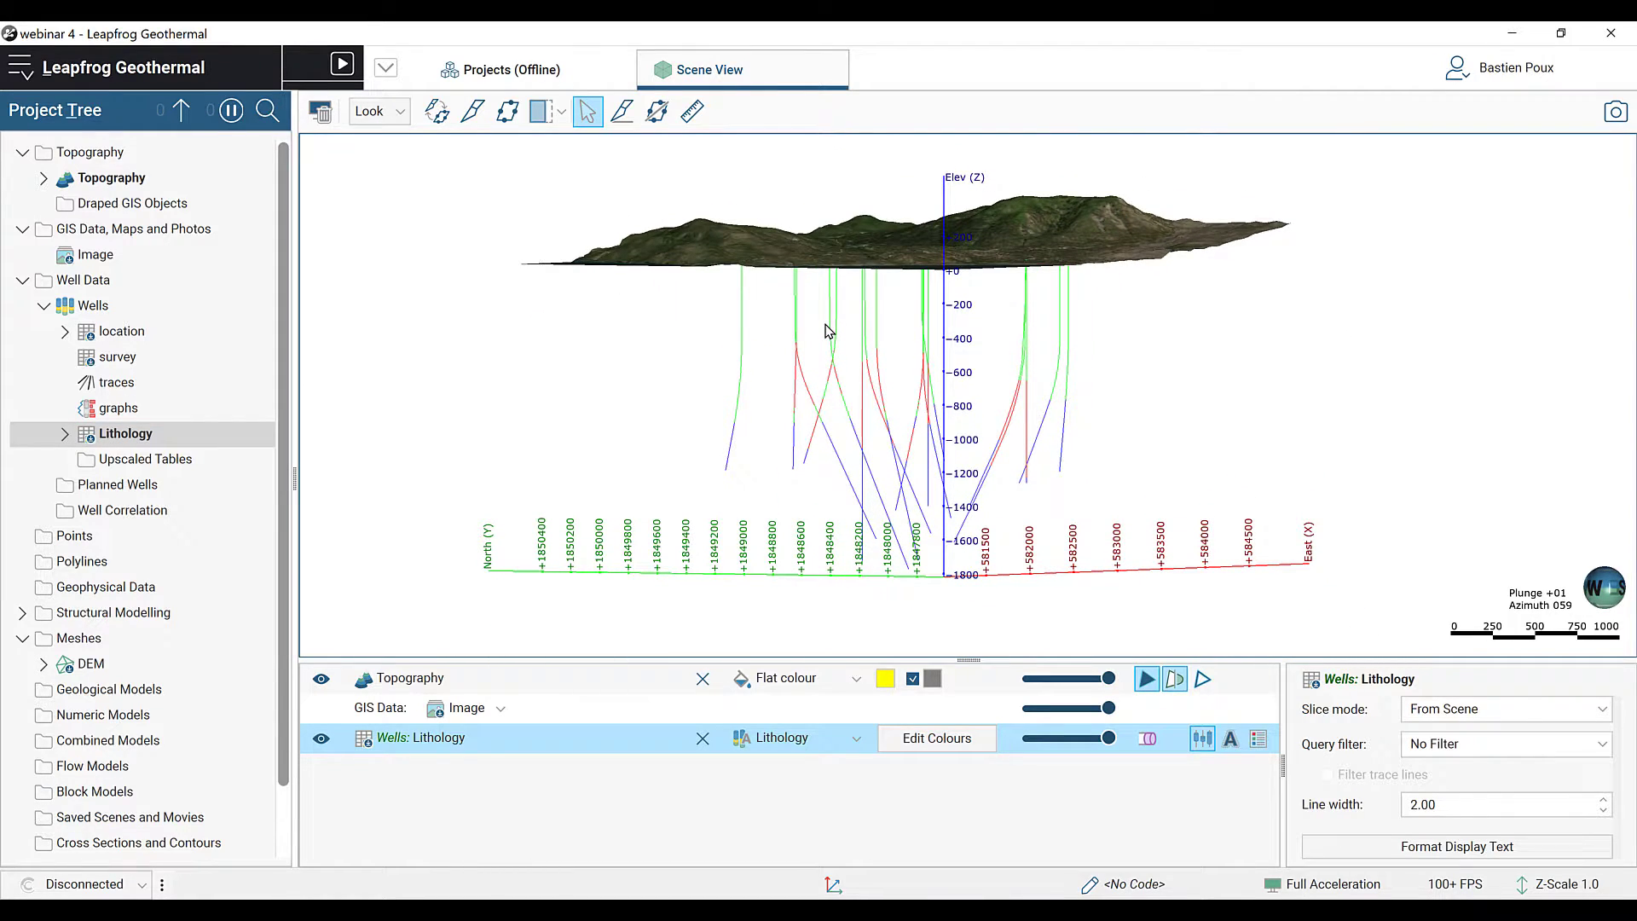
Step: Render the Lithology intervals as cylinders with a line radius of 15
{"action": "left_click", "coordinate": [1148, 739]}
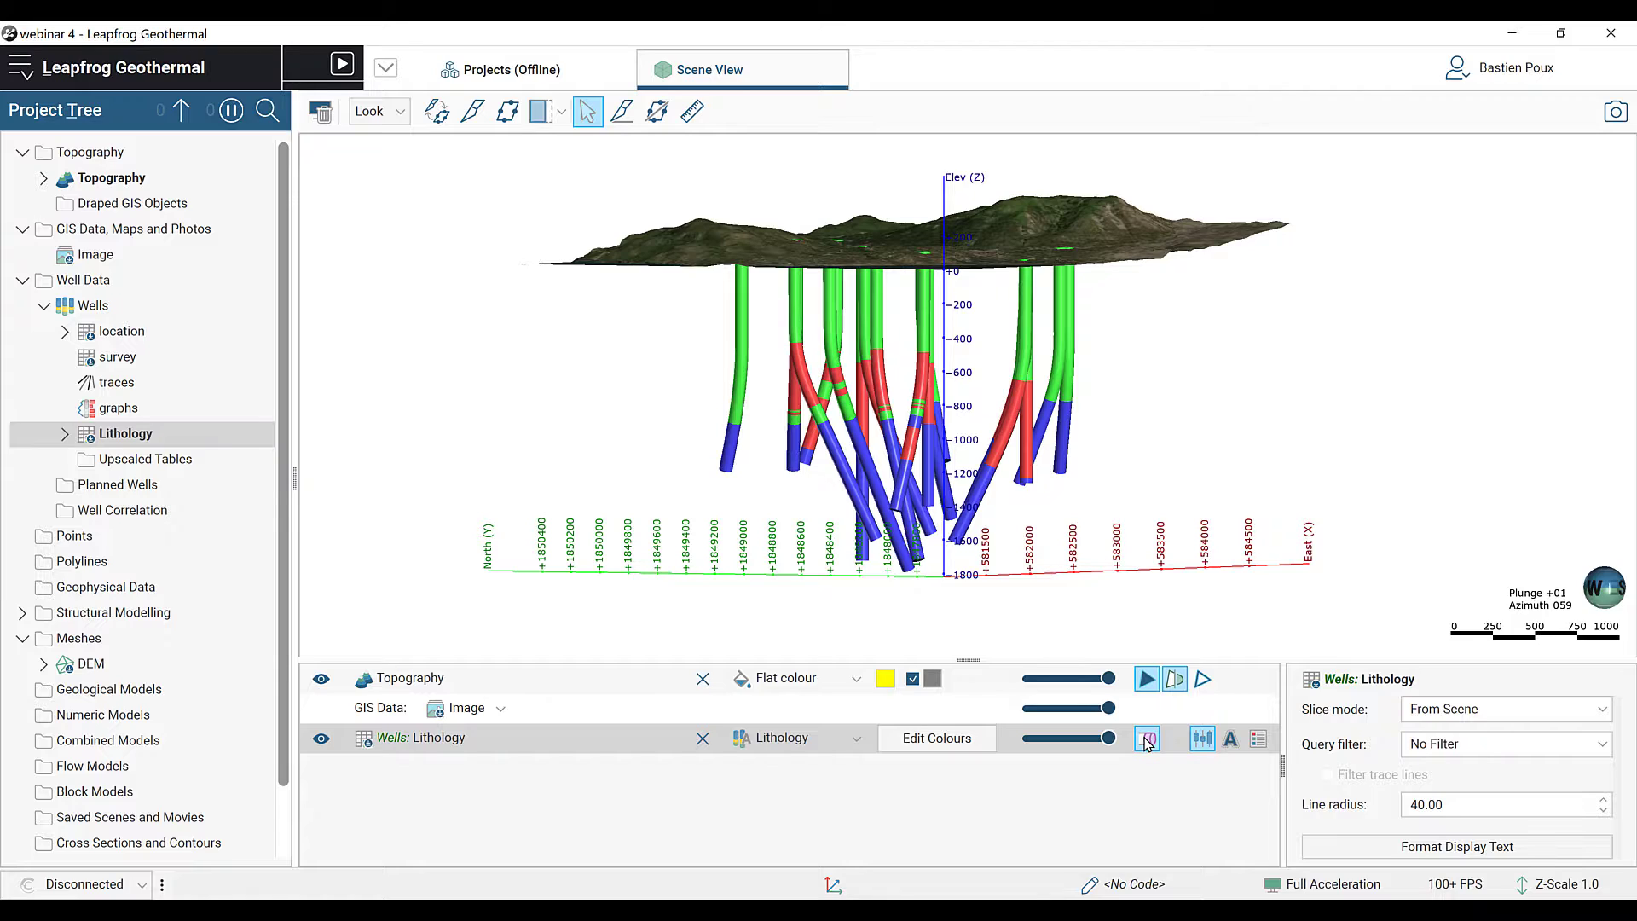
{"action": "left_click_drag", "start_coordinate": [1491, 804], "coordinate": [1412, 804]}
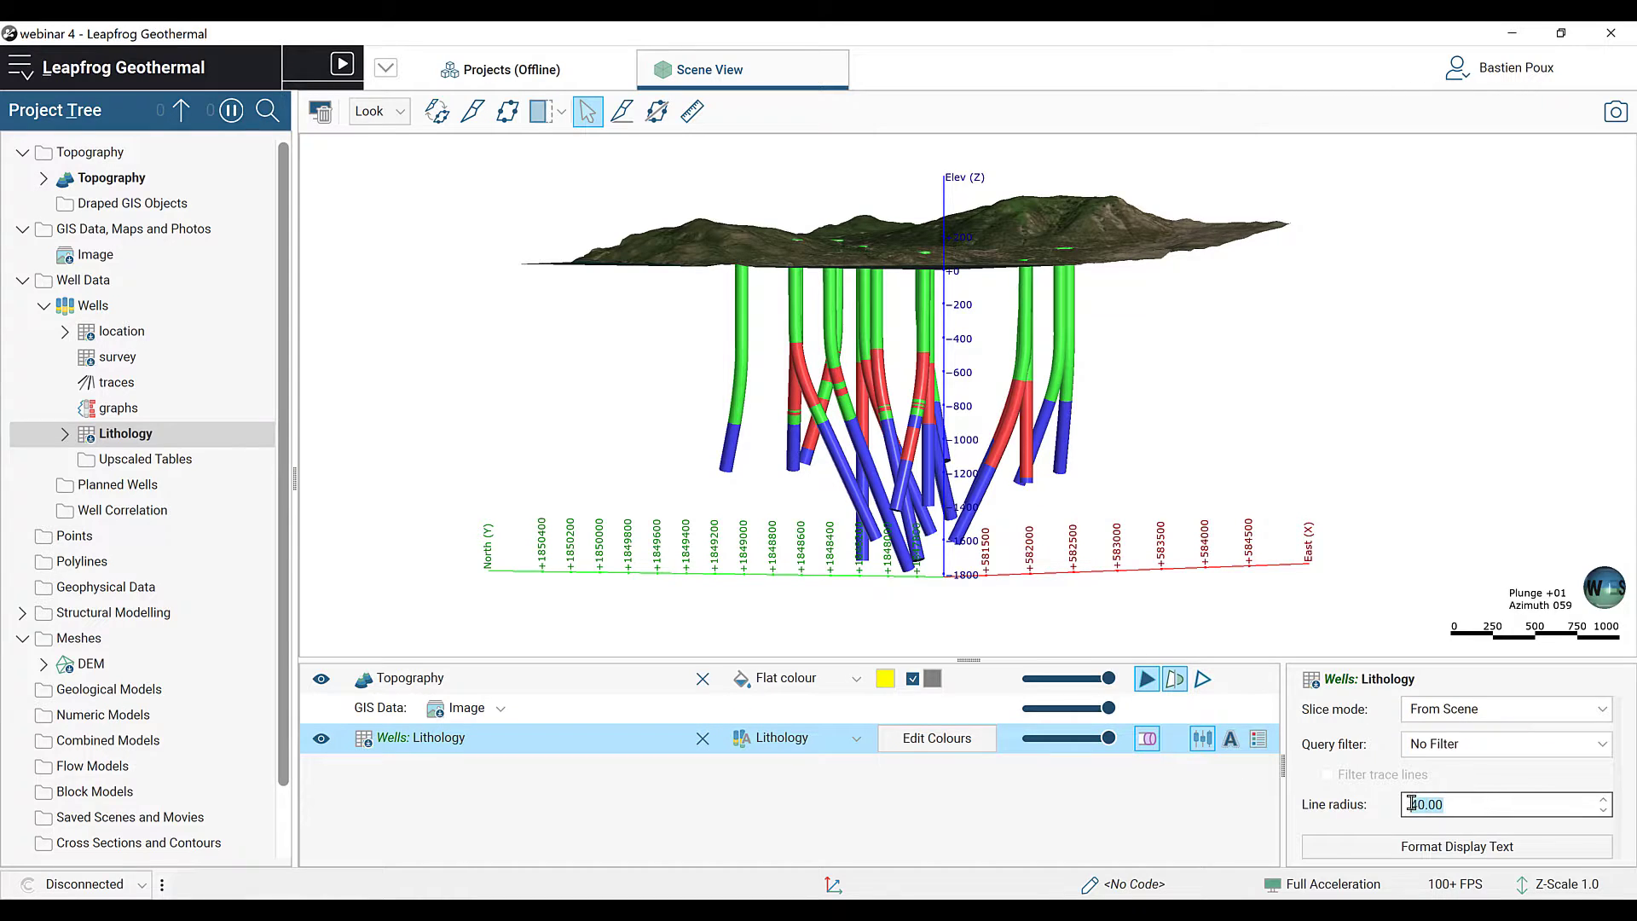
{"action": "type", "text": "15"}
{"action": "key", "text": "Return"}
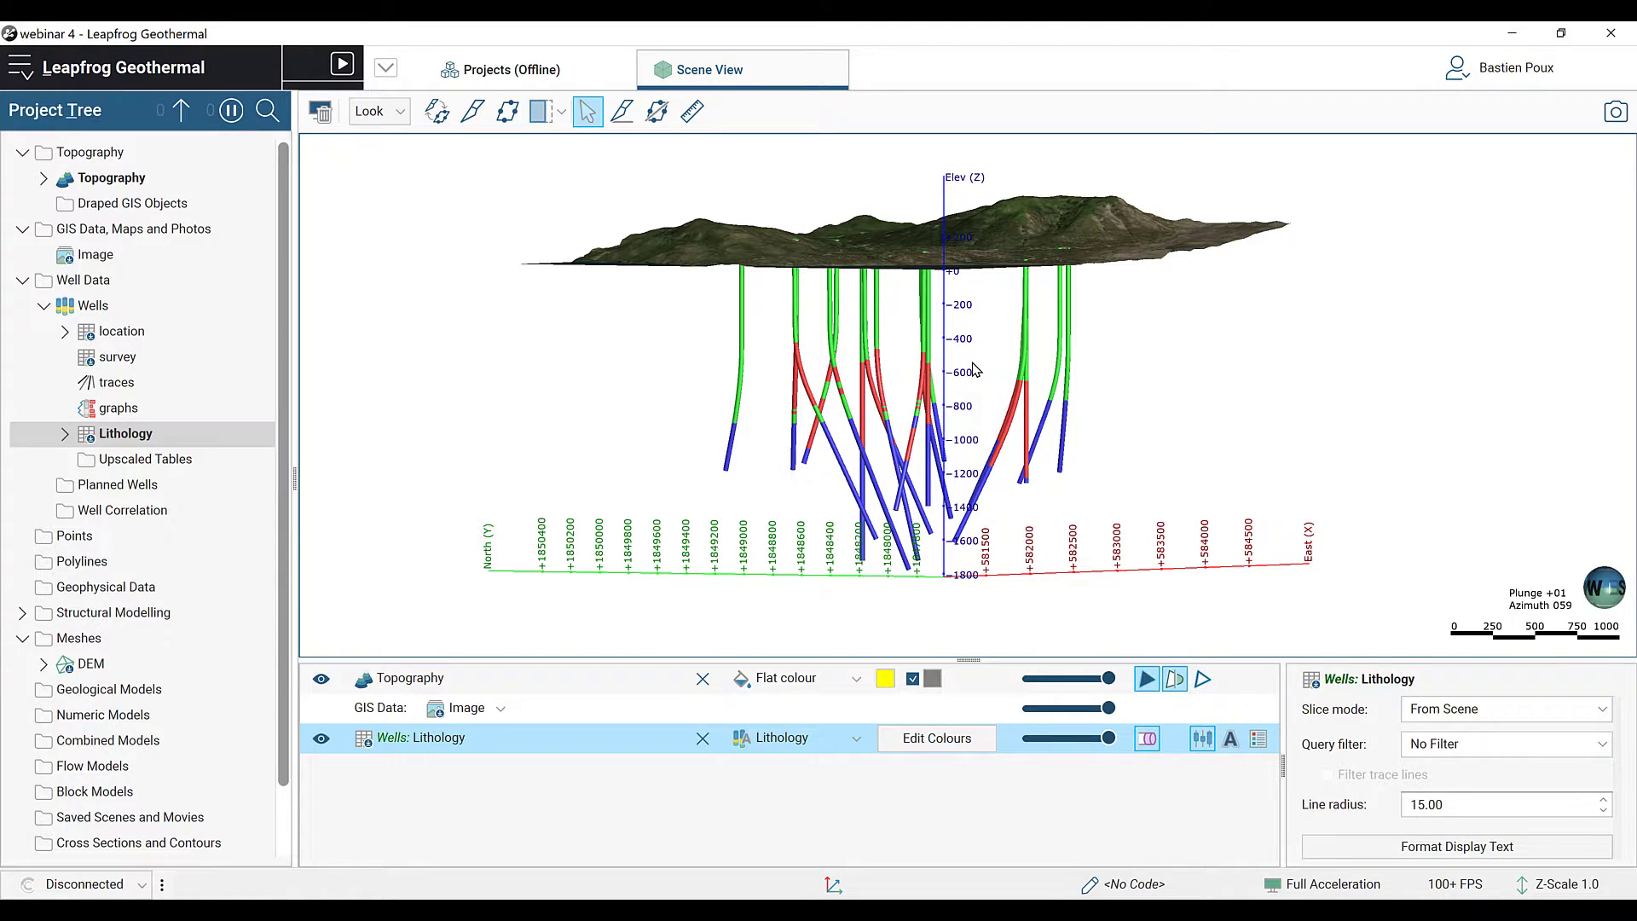
Step: Open the Lithology legend for editing and set the Andesitic Tuff colour to orange
{"action": "left_click", "coordinate": [942, 738]}
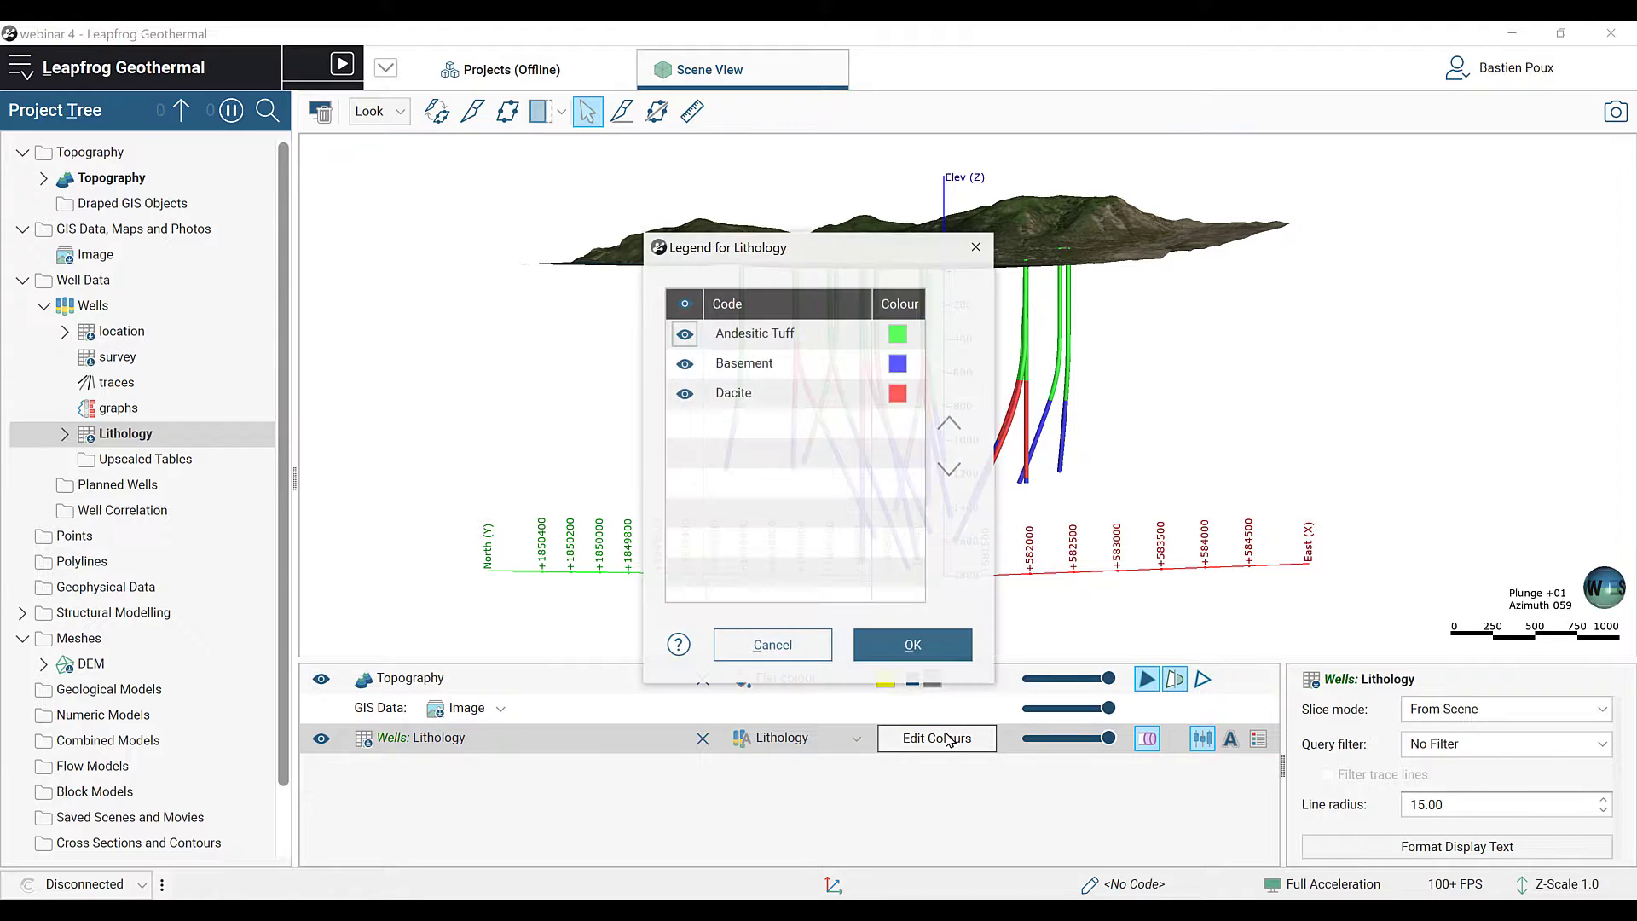
{"action": "left_click_drag", "start_coordinate": [766, 254], "coordinate": [421, 196]}
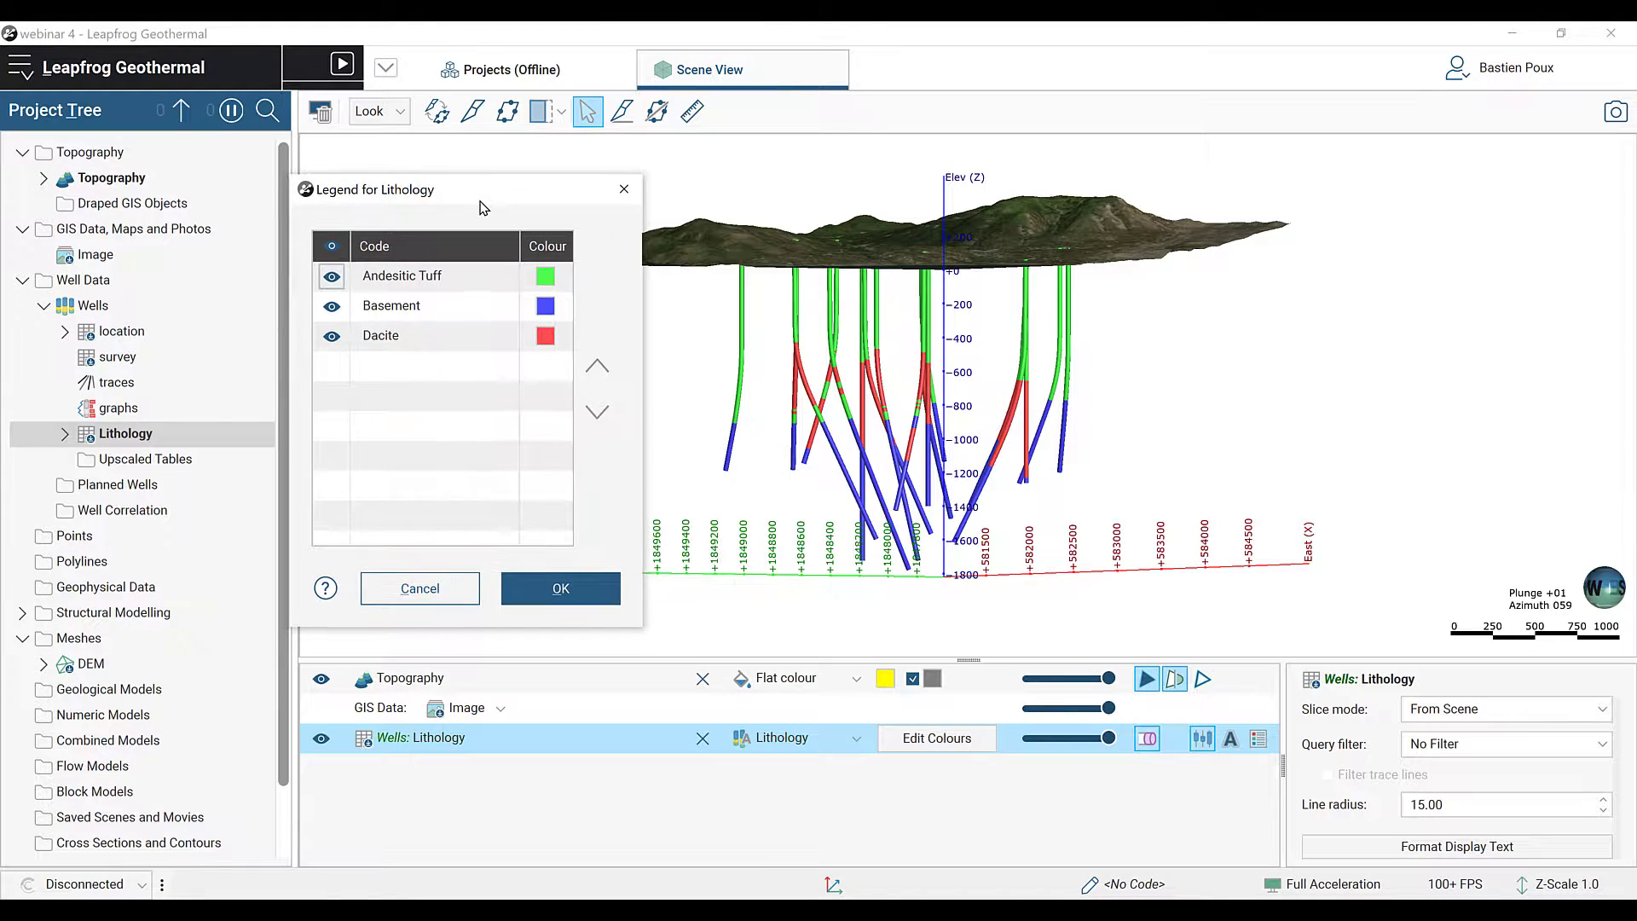
{"action": "double_click", "coordinate": [546, 275]}
{"action": "left_click_drag", "start_coordinate": [522, 207], "coordinate": [549, 203]}
{"action": "left_click", "coordinate": [569, 451]}
{"action": "left_click", "coordinate": [695, 622]}
Step: Set the Basement colour in the Lithology legend to light green (#90ee90)
{"action": "left_click", "coordinate": [543, 307]}
{"action": "double_click", "coordinate": [544, 307]}
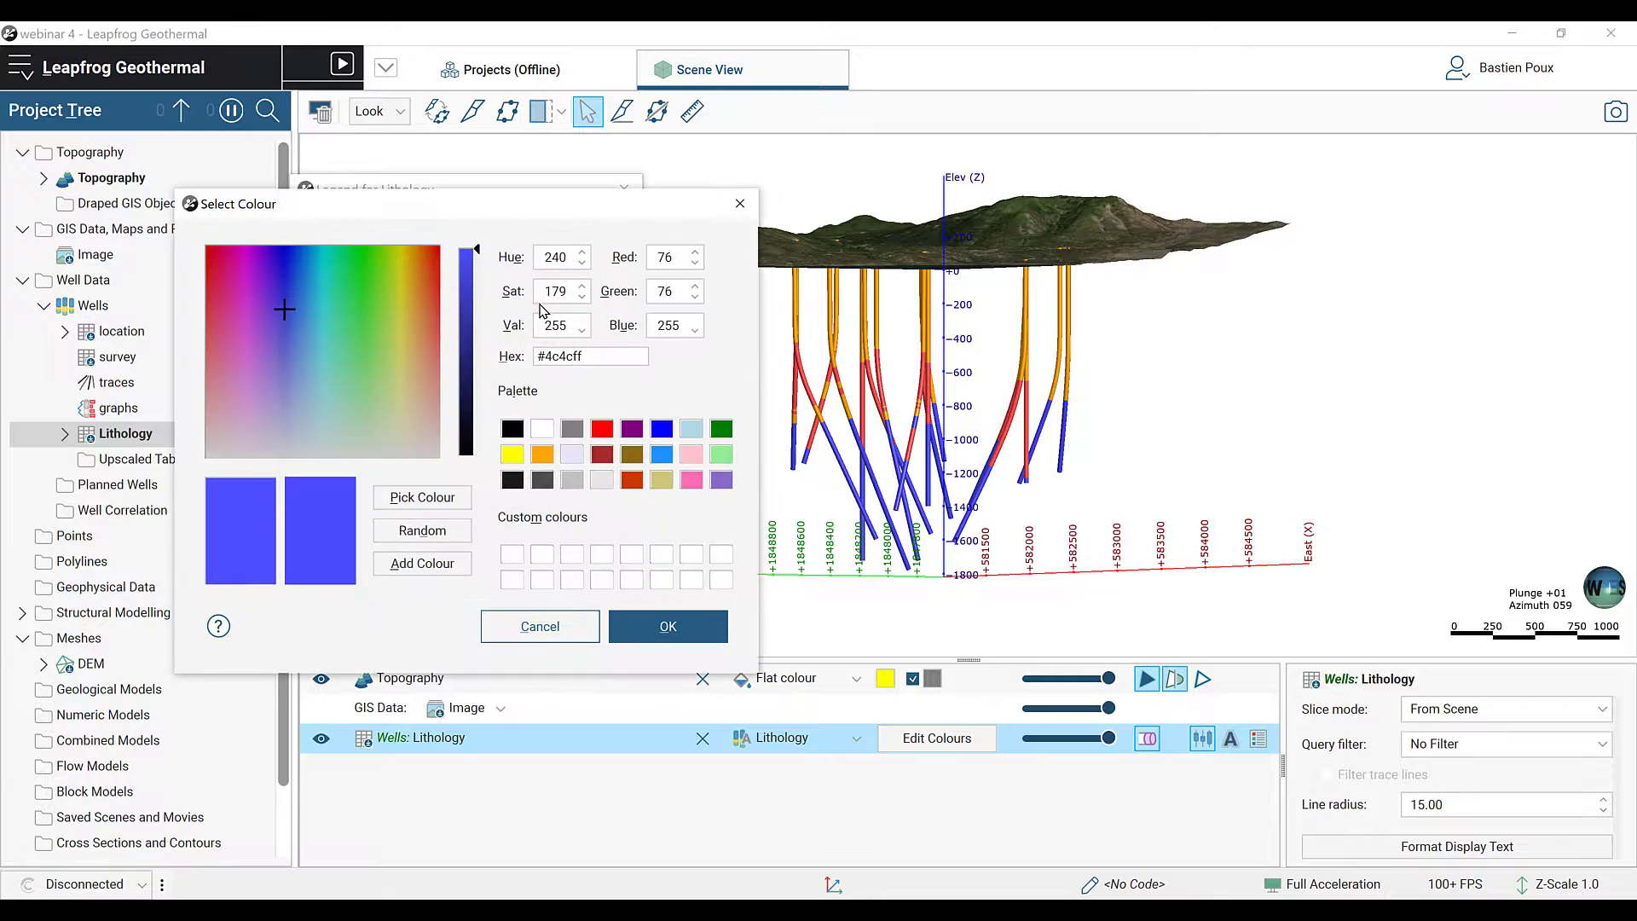
{"action": "left_click", "coordinate": [721, 454]}
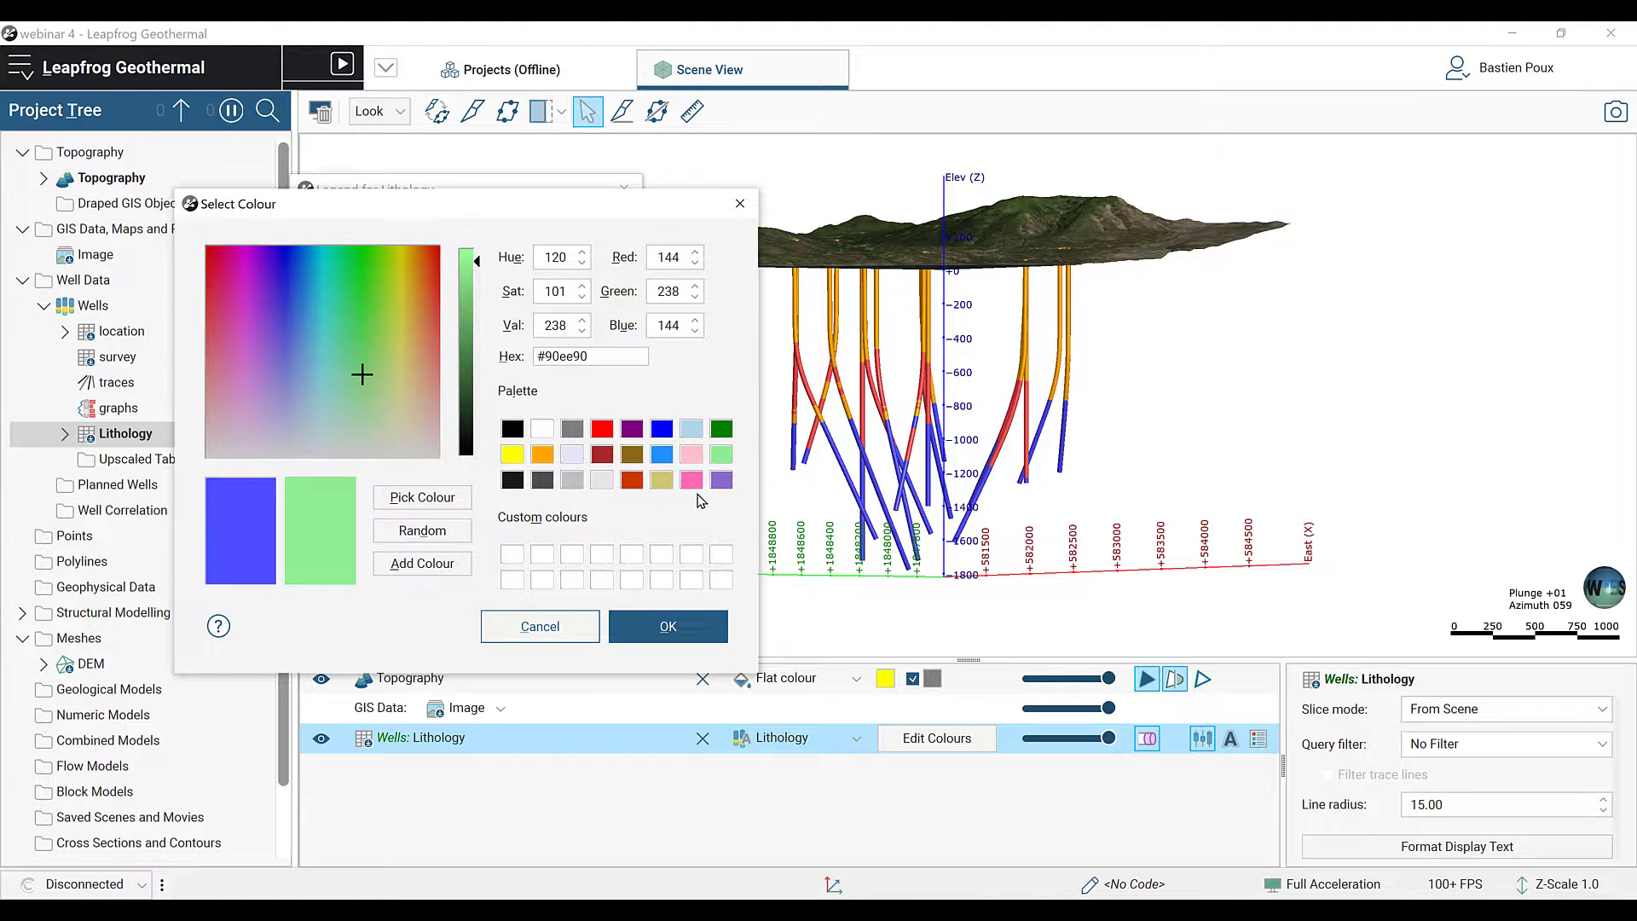
{"action": "left_click", "coordinate": [688, 612]}
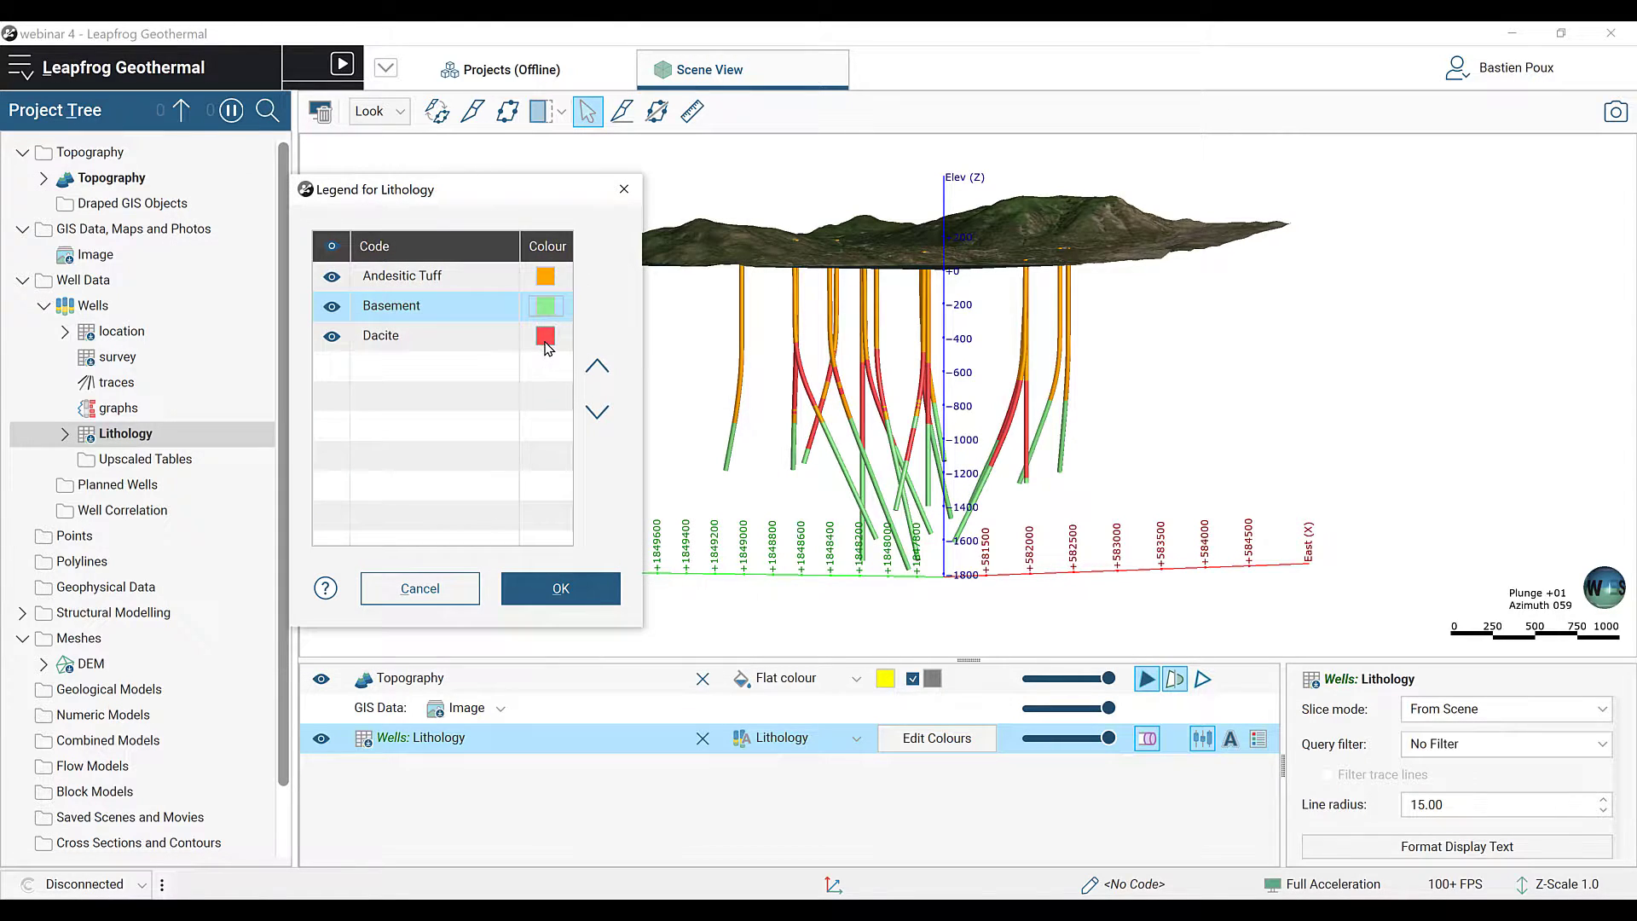
Step: Set the Dacite colour in the Lithology legend to pure red from the palette
{"action": "double_click", "coordinate": [546, 339]}
{"action": "left_click", "coordinate": [604, 429]}
{"action": "left_click", "coordinate": [682, 616]}
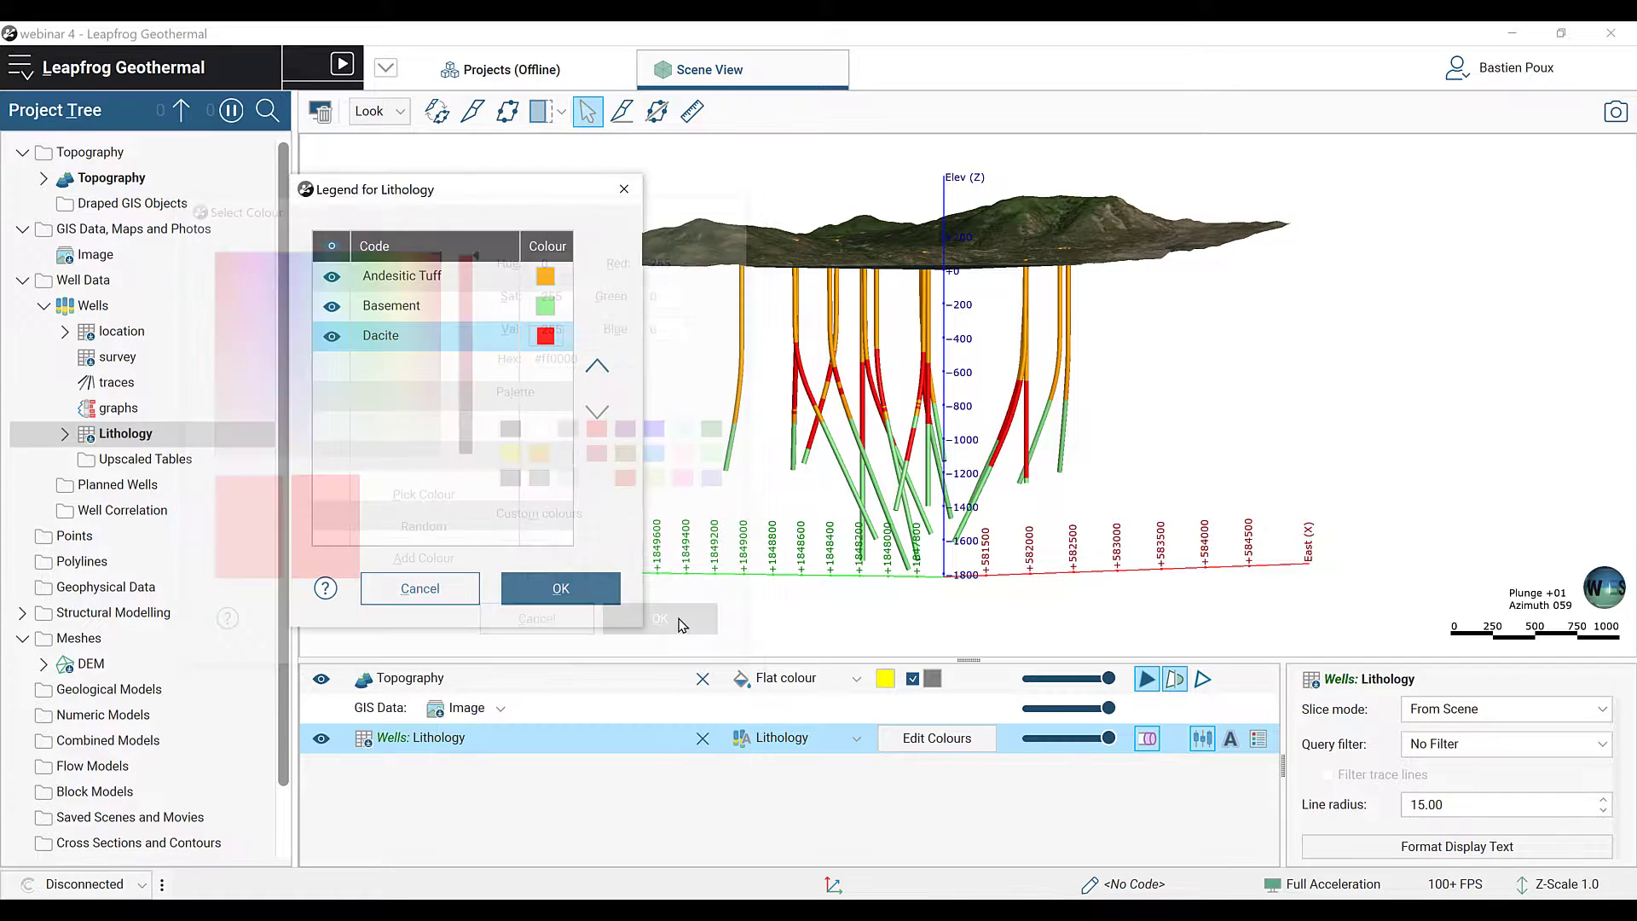
Step: Accept the edited Lithology colours and show the Lithology legend in the scene
{"action": "left_click", "coordinate": [571, 589]}
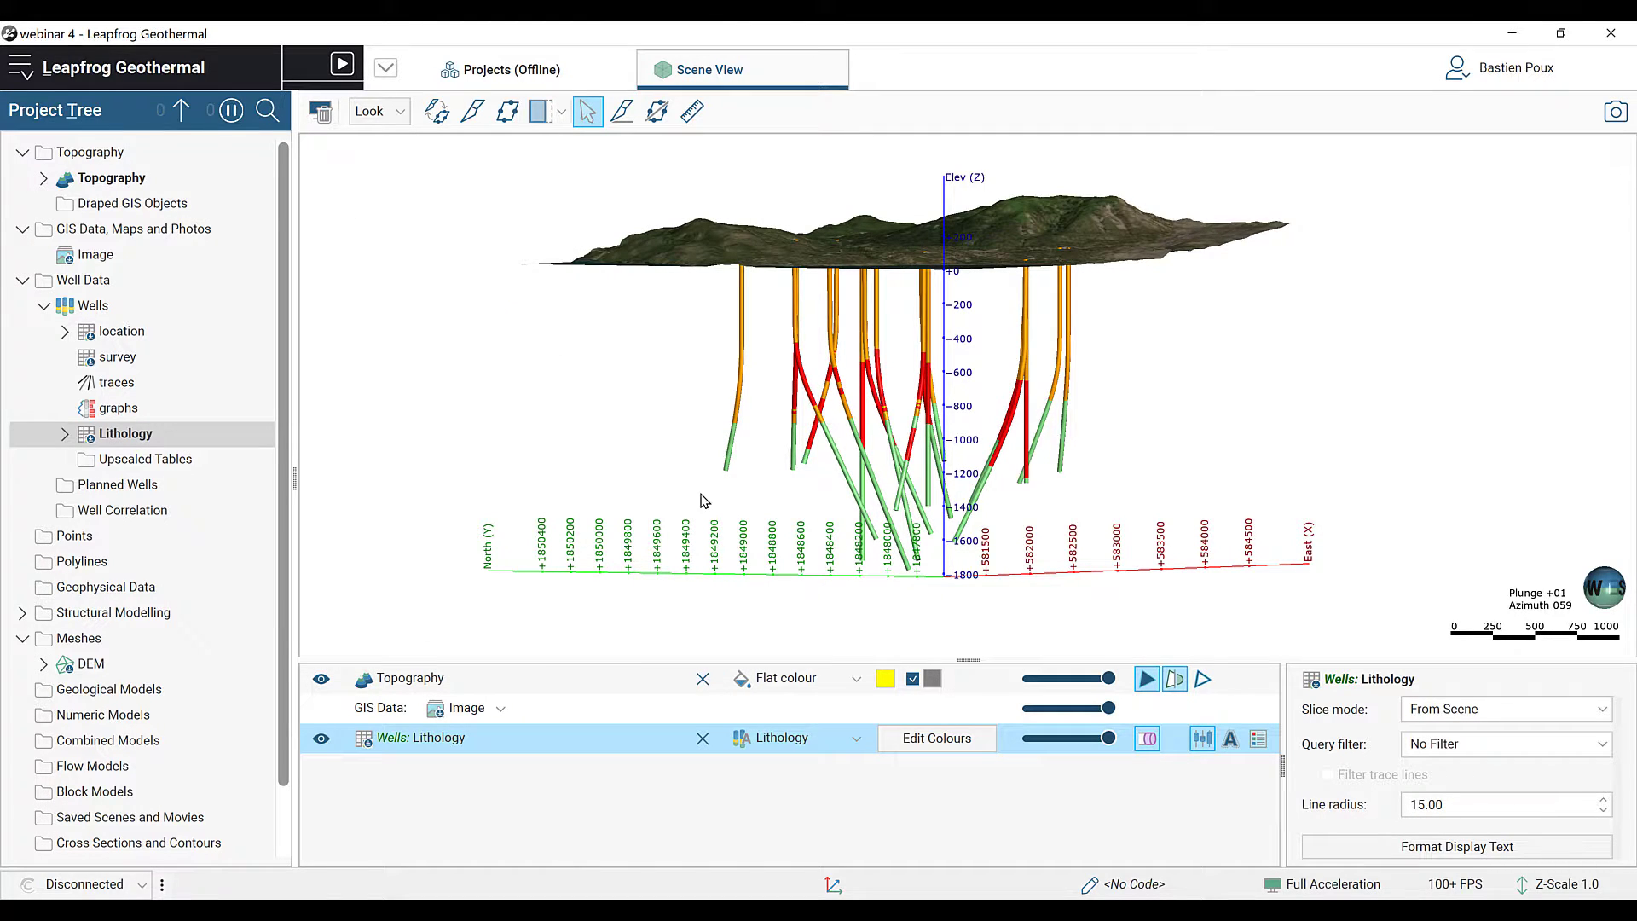
{"action": "left_click_drag", "start_coordinate": [631, 450], "coordinate": [818, 488]}
{"action": "left_click", "coordinate": [1259, 738]}
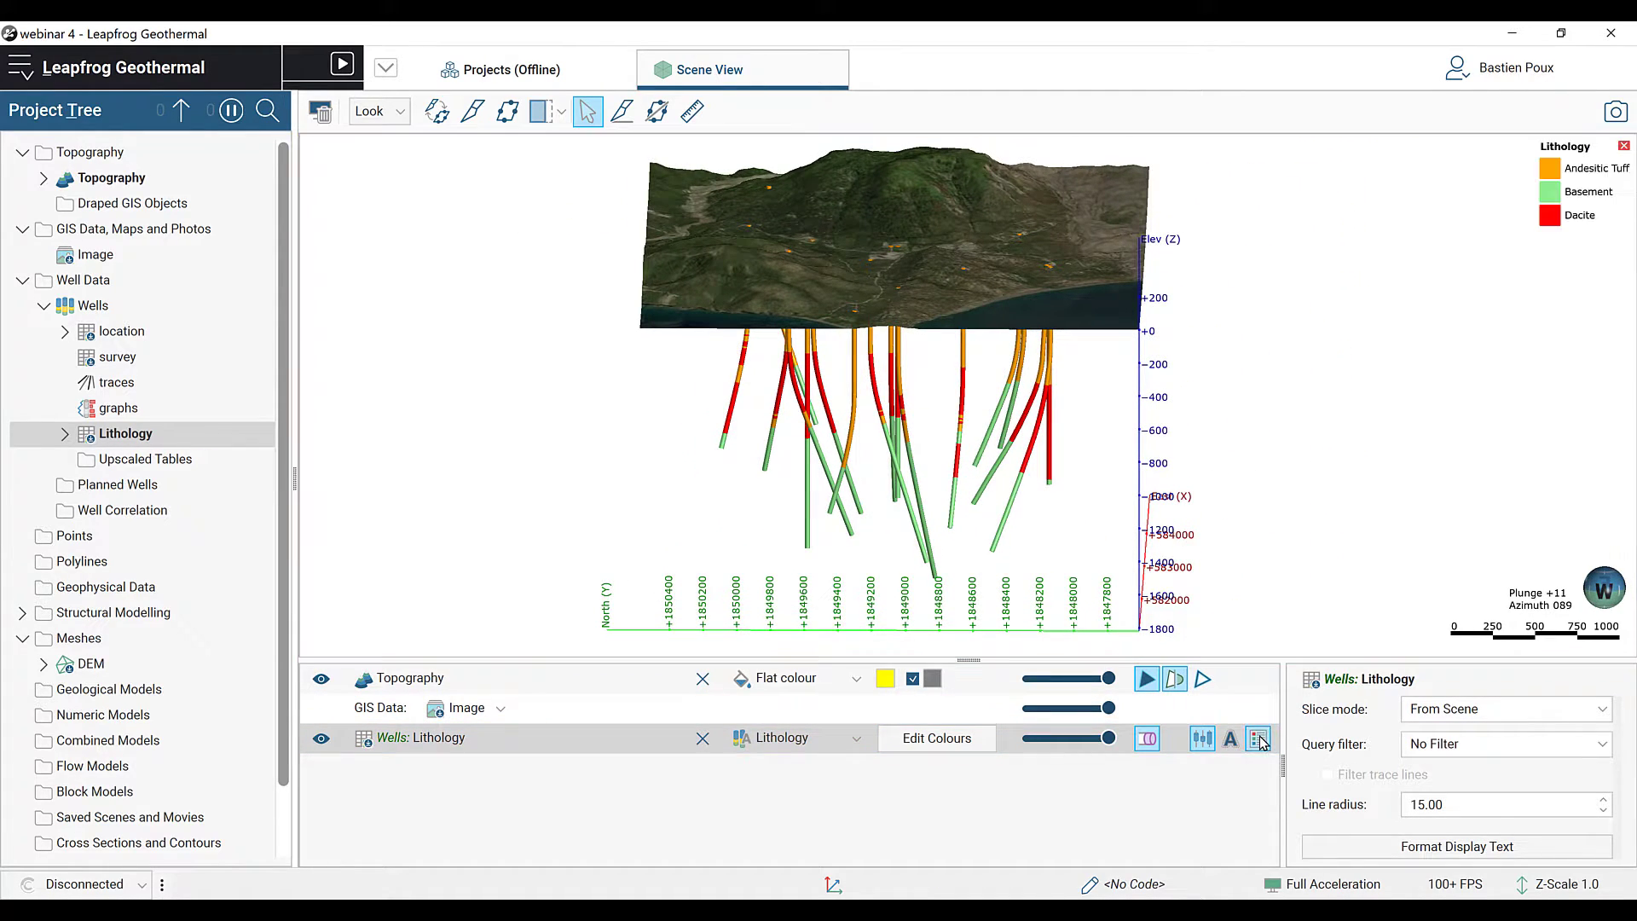
{"action": "left_click_drag", "start_coordinate": [1158, 478], "coordinate": [1003, 470]}
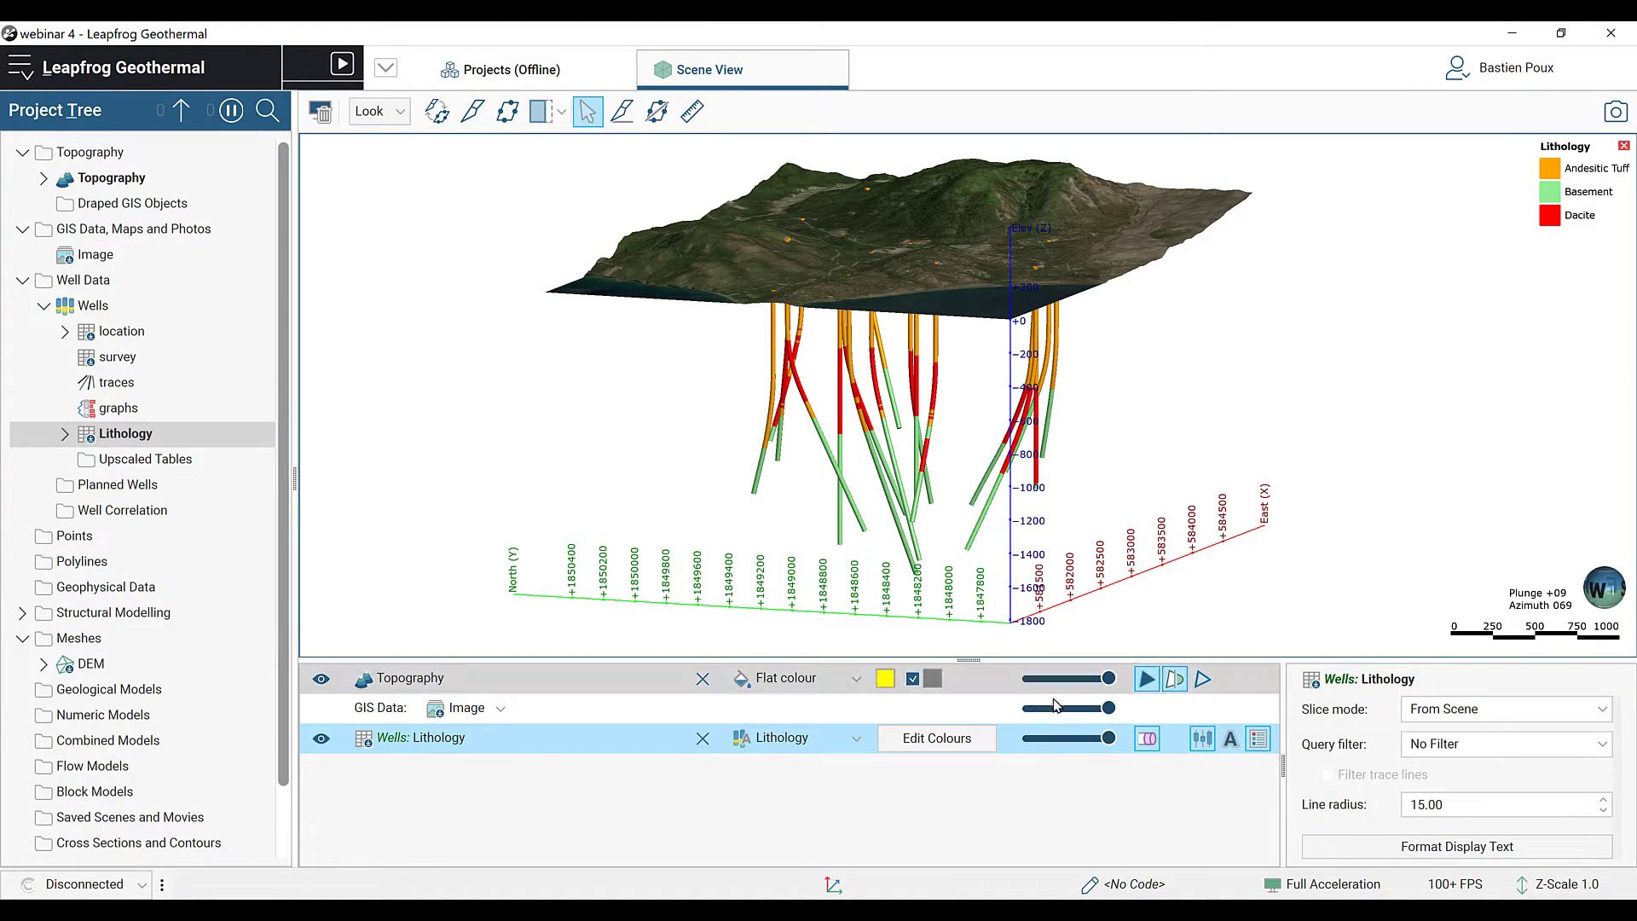
Step: Hide the Basement and Andesitic Tuff codes in the Lithology legend, leaving Dacite displayed along the wells
{"action": "left_click", "coordinate": [966, 747]}
{"action": "left_click_drag", "start_coordinate": [802, 266], "coordinate": [413, 186]}
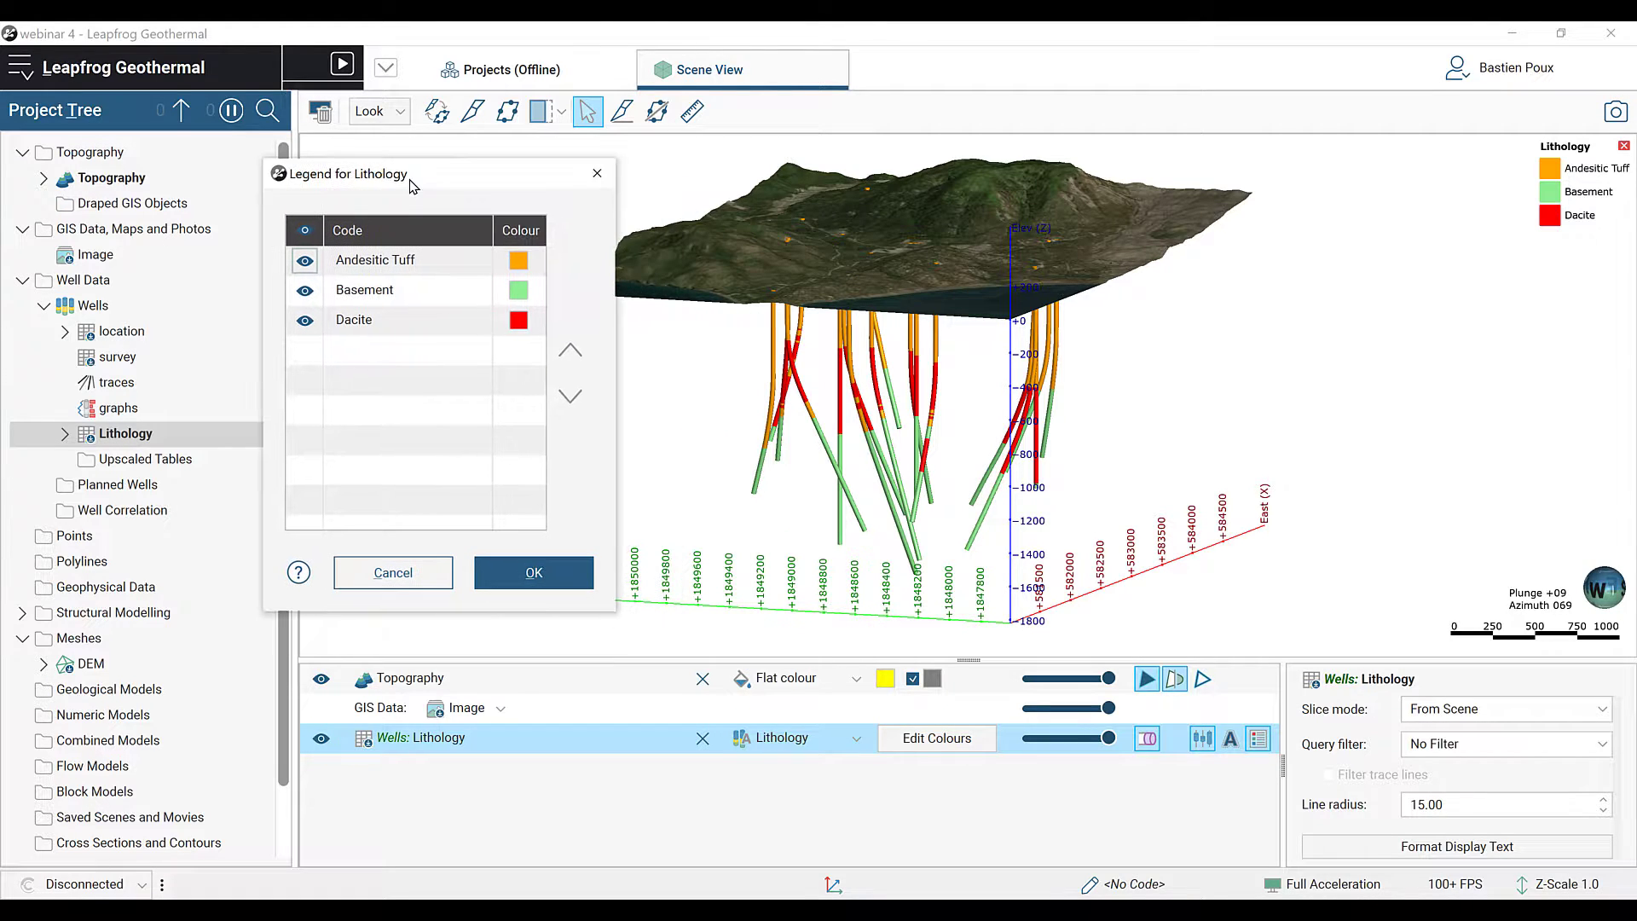
{"action": "left_click", "coordinate": [304, 290]}
{"action": "left_click", "coordinate": [305, 260]}
{"action": "left_click", "coordinate": [534, 572]}
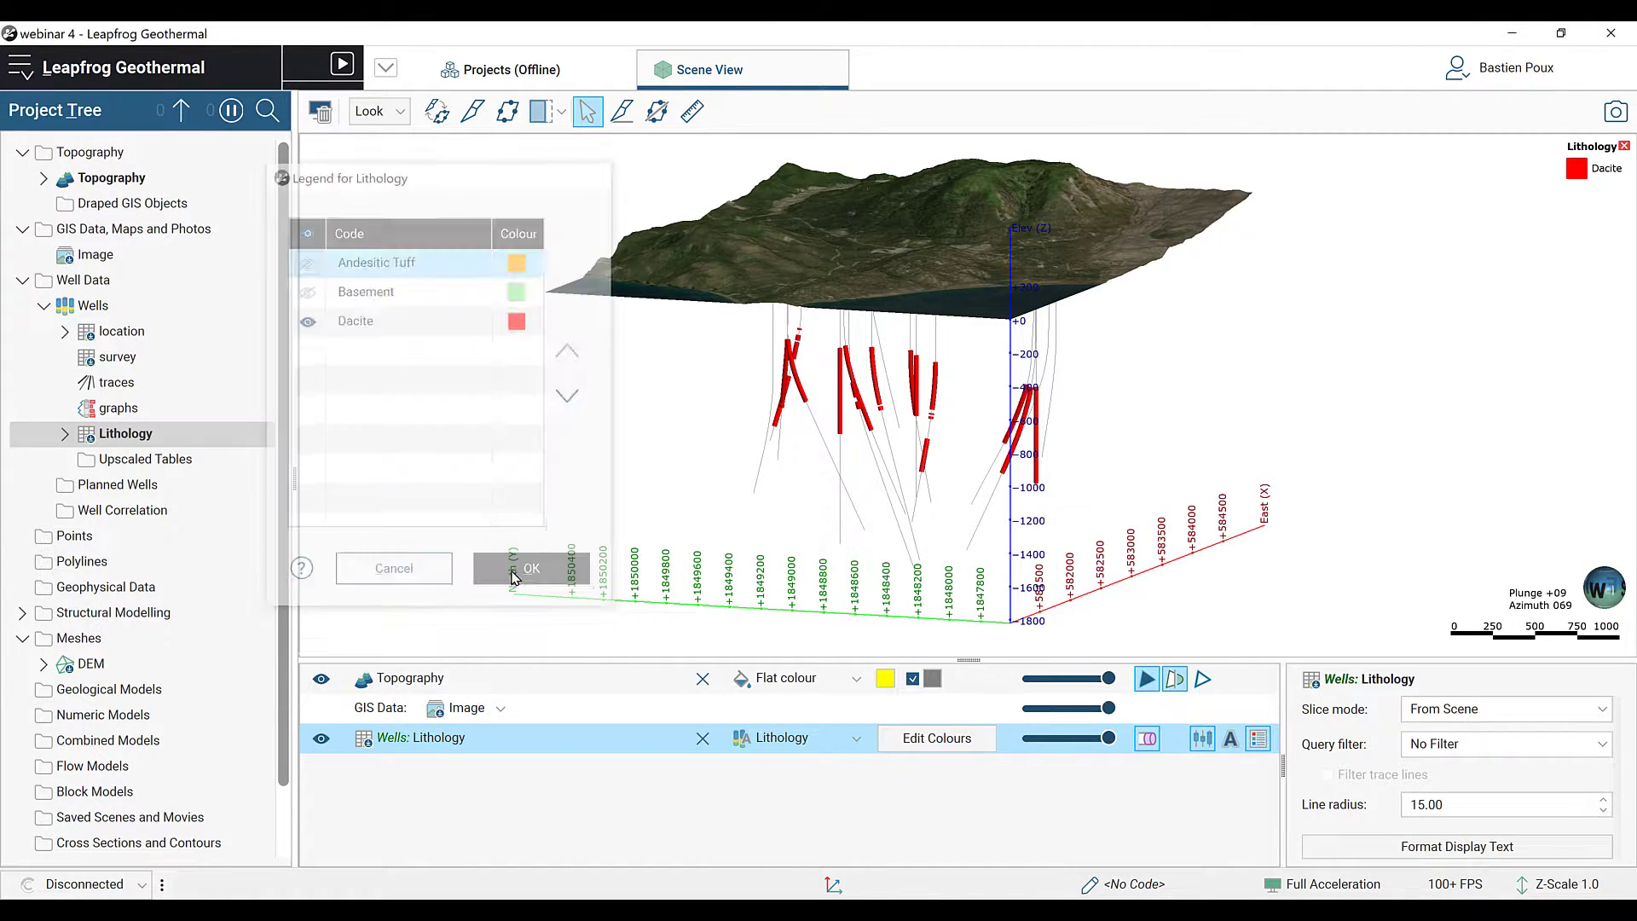
{"action": "left_click_drag", "start_coordinate": [705, 468], "coordinate": [783, 475]}
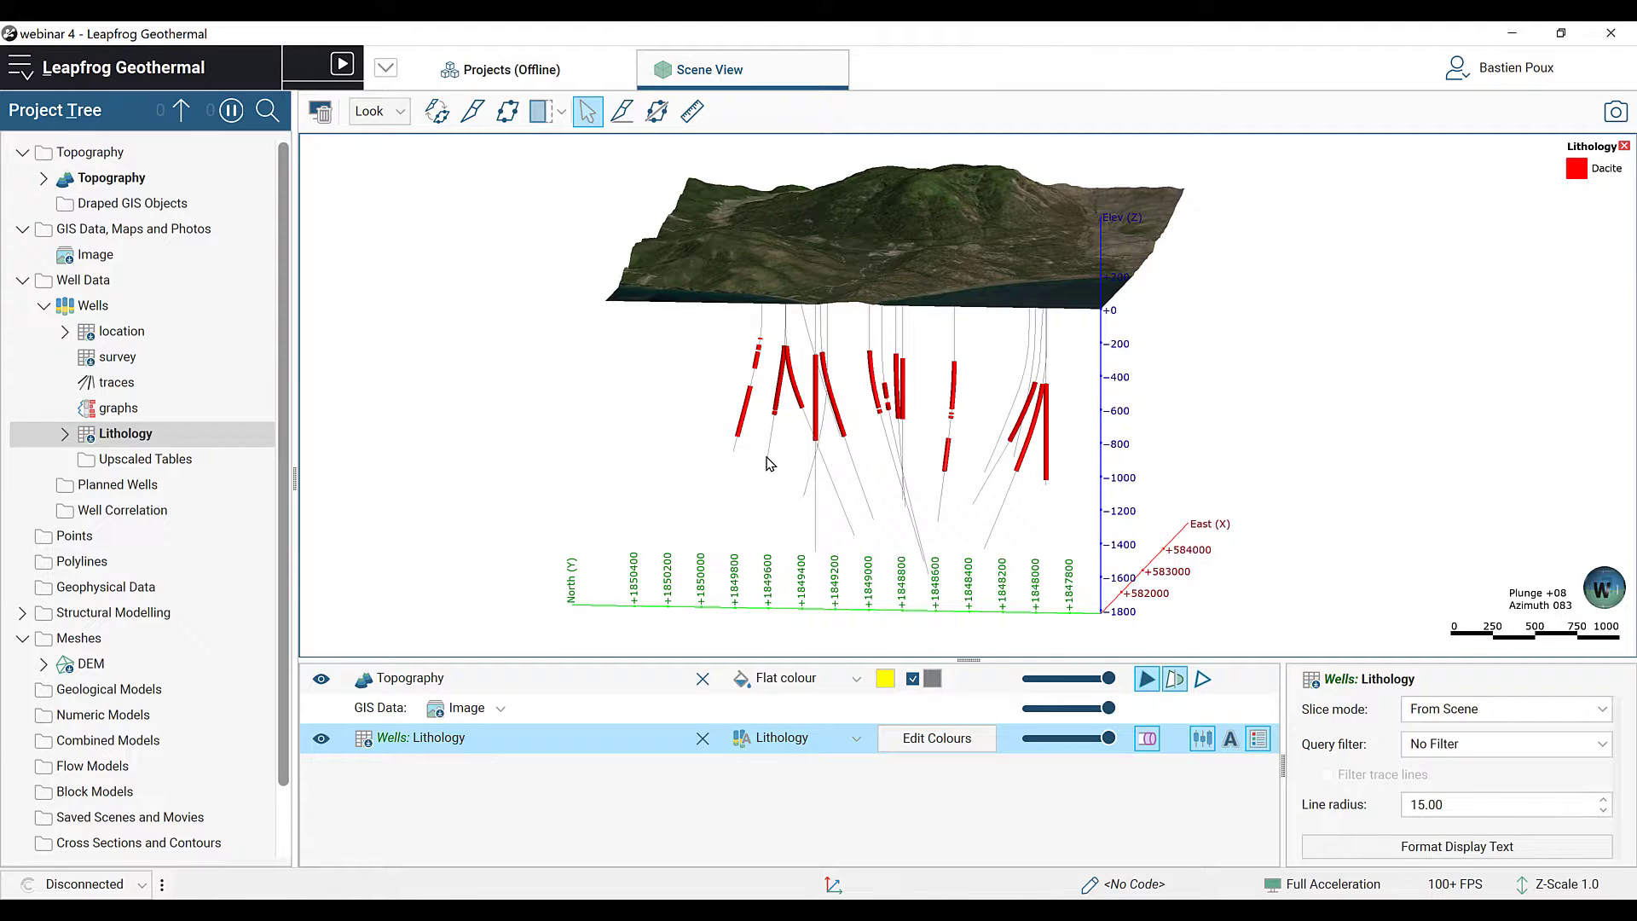
Step: Start a new geological model based on the Lithology column with a surface resolution of 100
{"action": "right_click", "coordinate": [109, 690]}
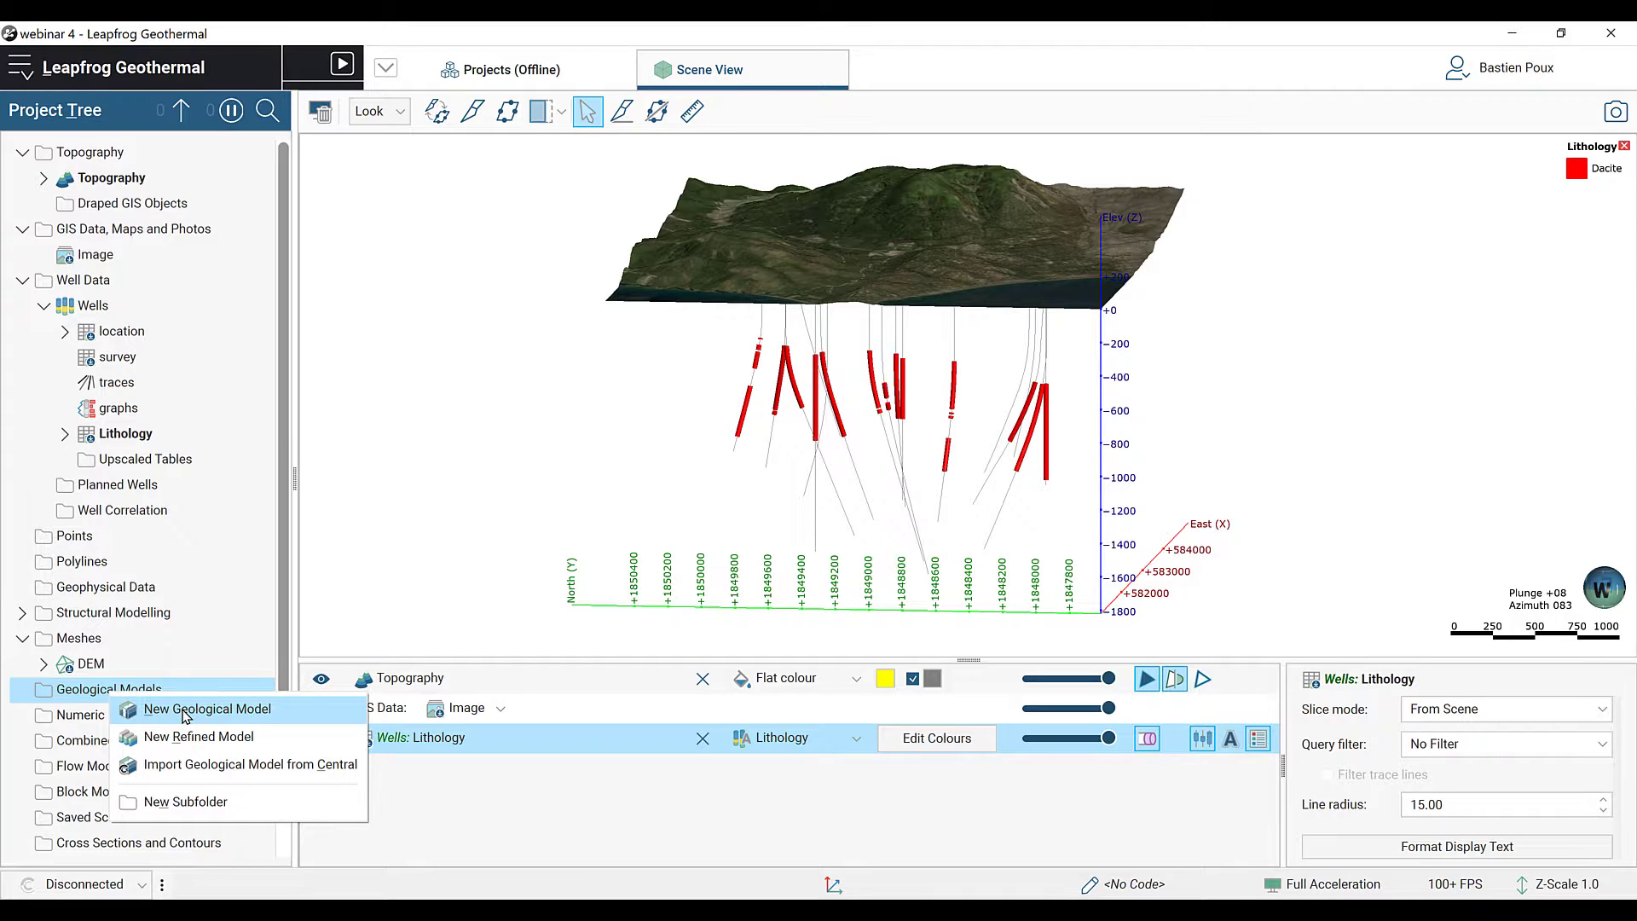
{"action": "left_click", "coordinate": [185, 712]}
{"action": "left_click_drag", "start_coordinate": [720, 212], "coordinate": [422, 182]}
{"action": "middle_click_drag", "start_coordinate": [929, 321], "coordinate": [1133, 331]}
{"action": "left_click_drag", "start_coordinate": [1130, 332], "coordinate": [1051, 367]}
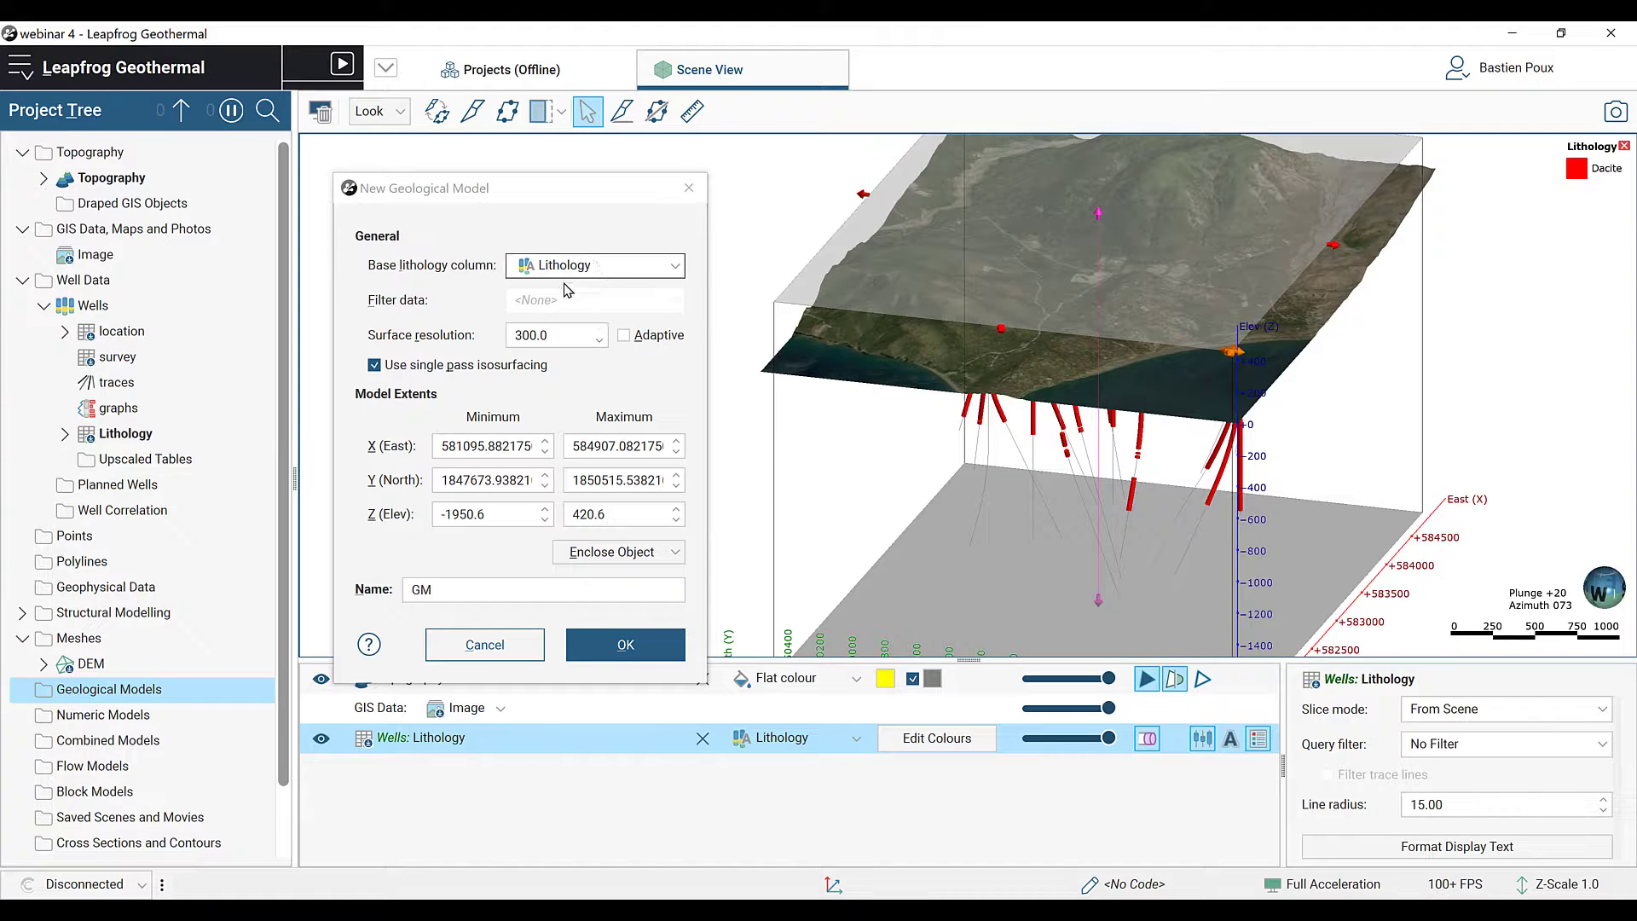
{"action": "left_click_drag", "start_coordinate": [558, 335], "coordinate": [509, 335]}
{"action": "type", "text": "100"}
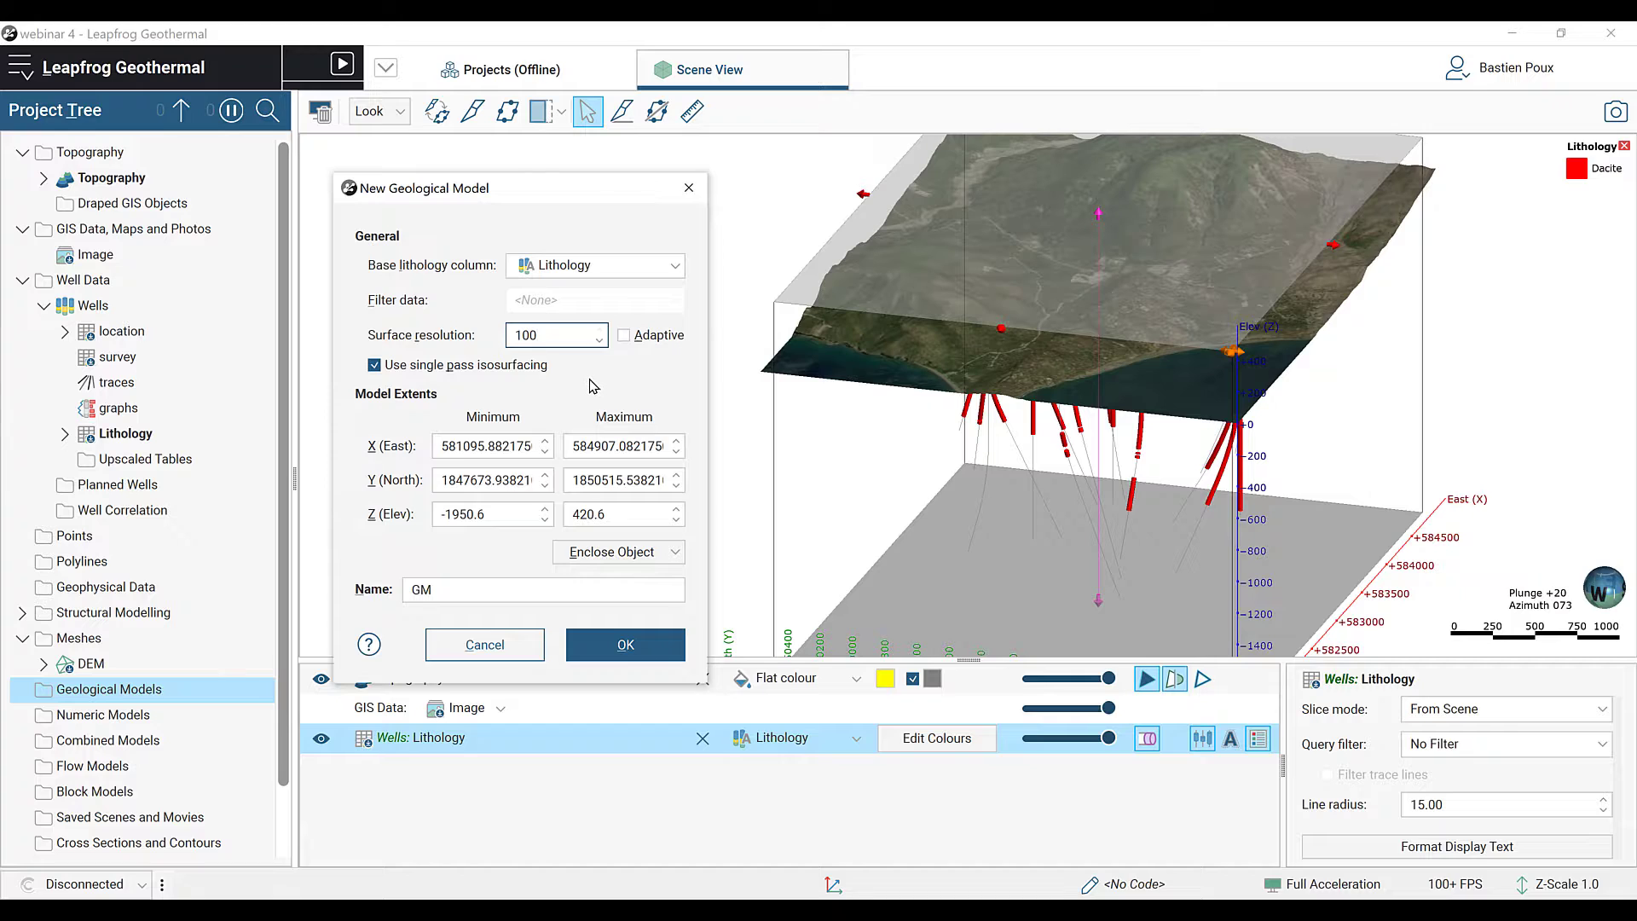
Step: Enclose the Lithology data with the model extents and raise the maximum elevation to about 467
{"action": "left_click", "coordinate": [612, 550]}
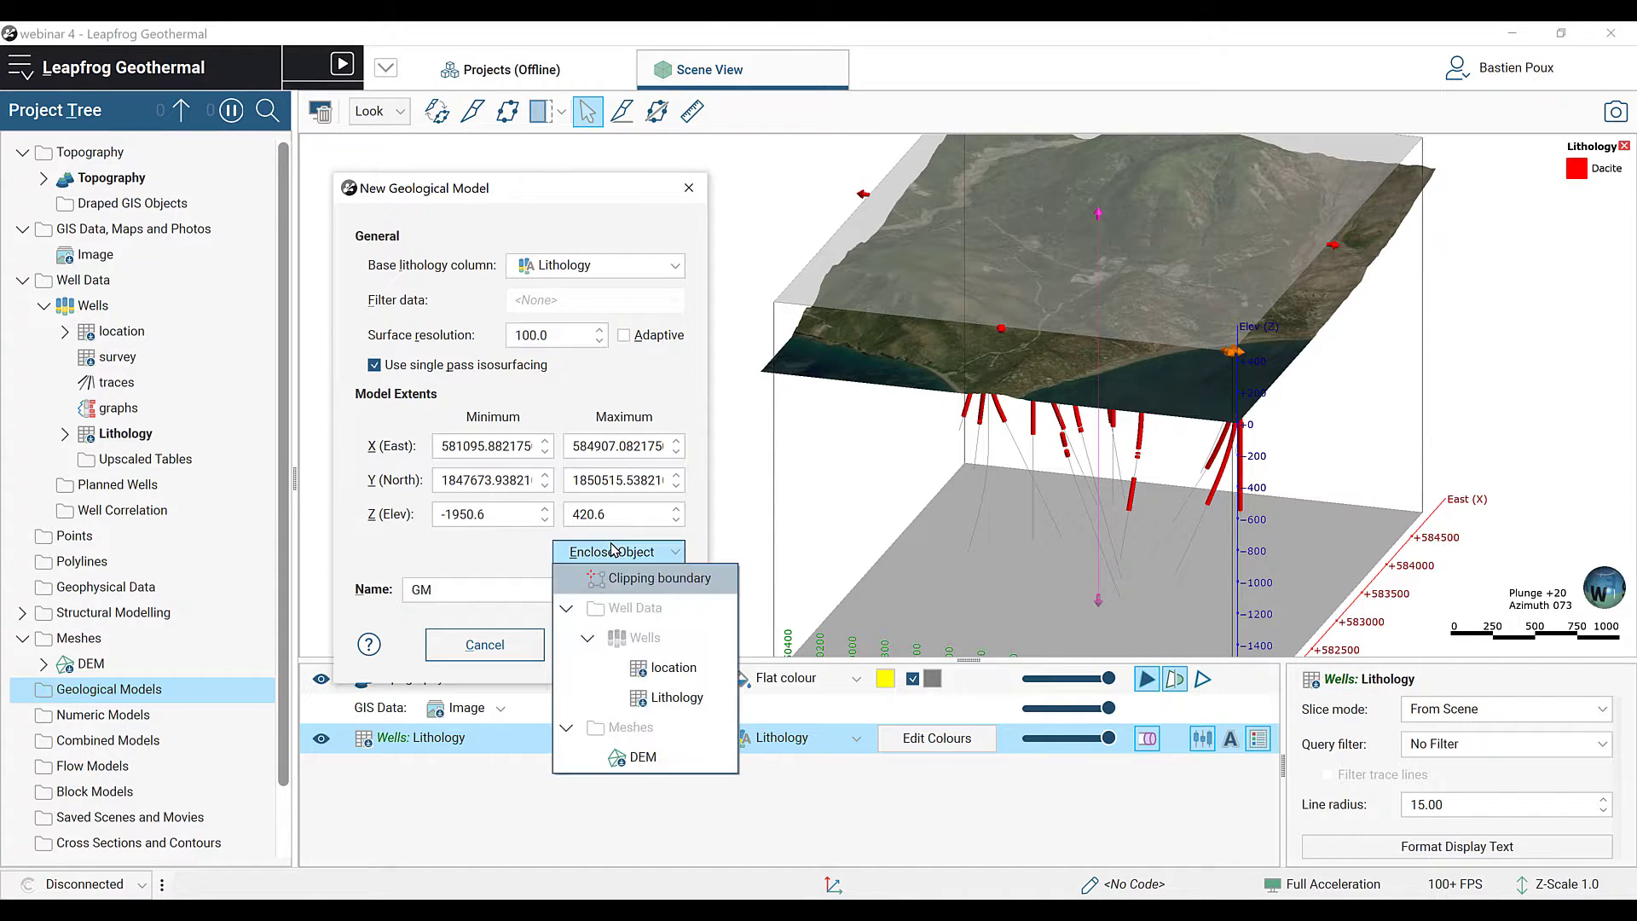
{"action": "left_click", "coordinate": [664, 699]}
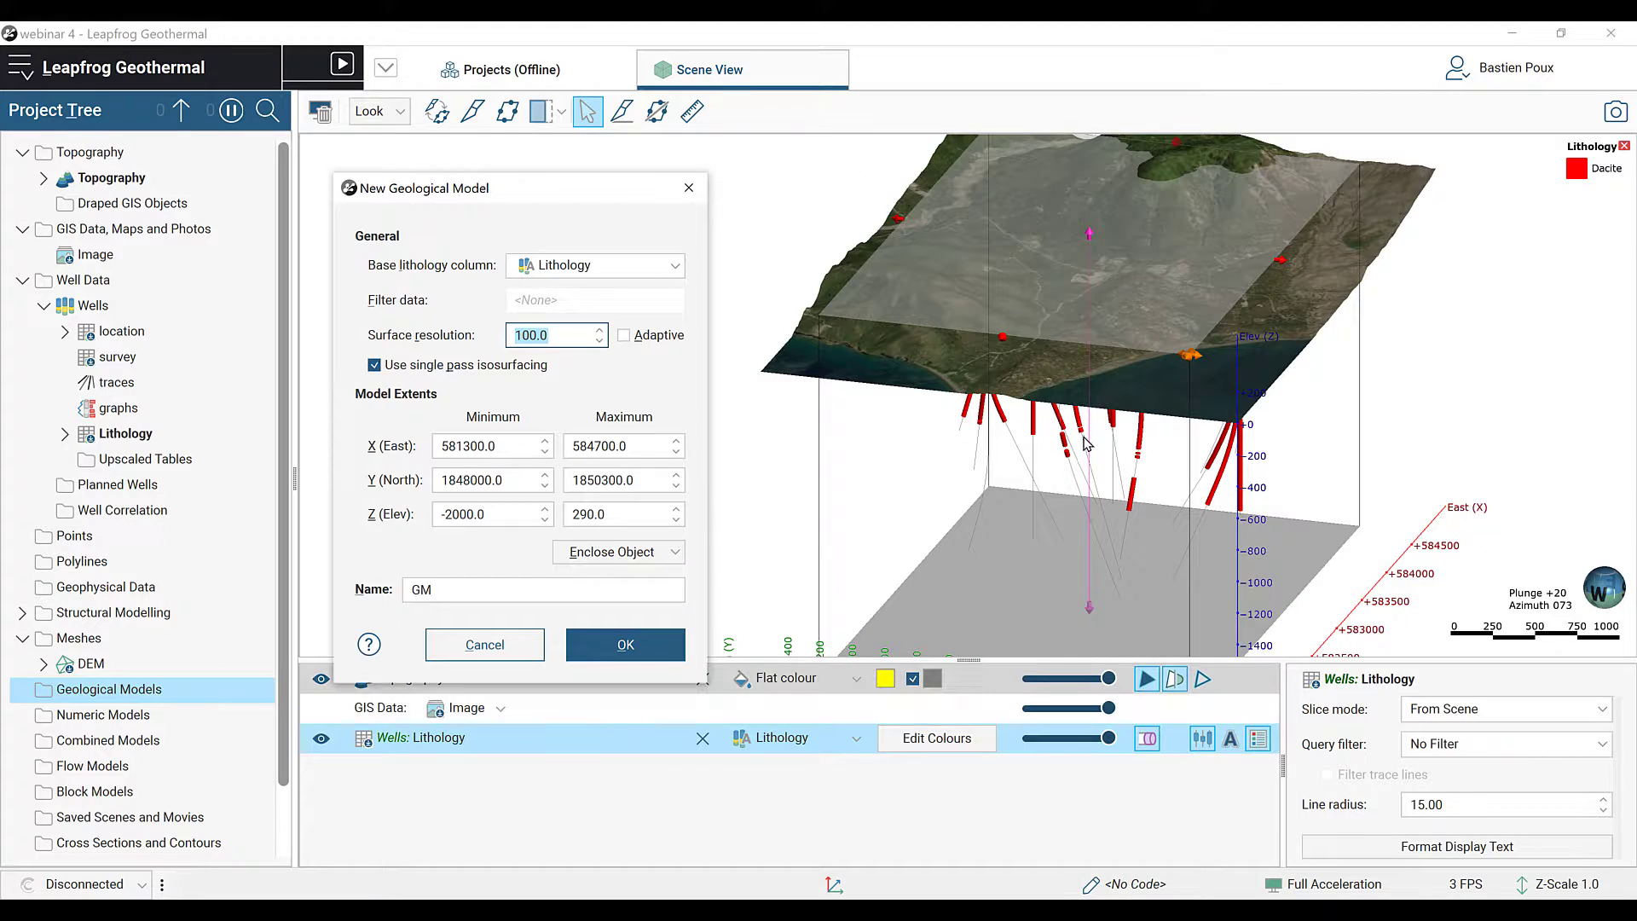
{"action": "left_click_drag", "start_coordinate": [1086, 441], "coordinate": [1039, 455]}
{"action": "left_click_drag", "start_coordinate": [1048, 315], "coordinate": [1048, 300]}
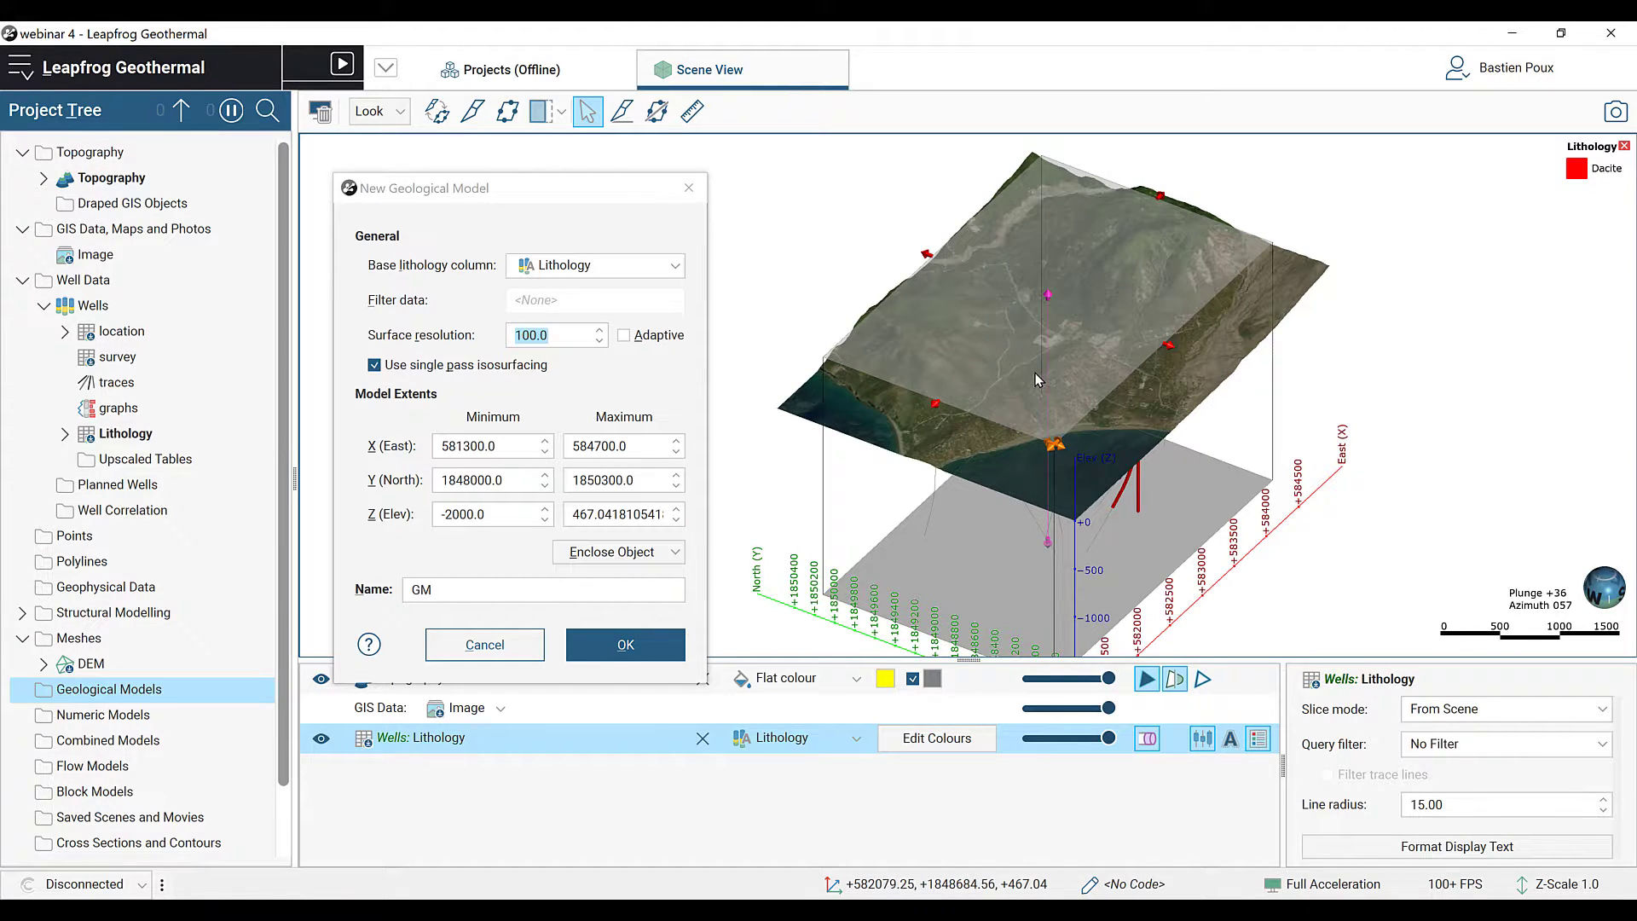
Step: In plan view, expand the model extents to the map's edges, about X 581050–584941 and Y 1847669–1850523
{"action": "key", "text": "d"}
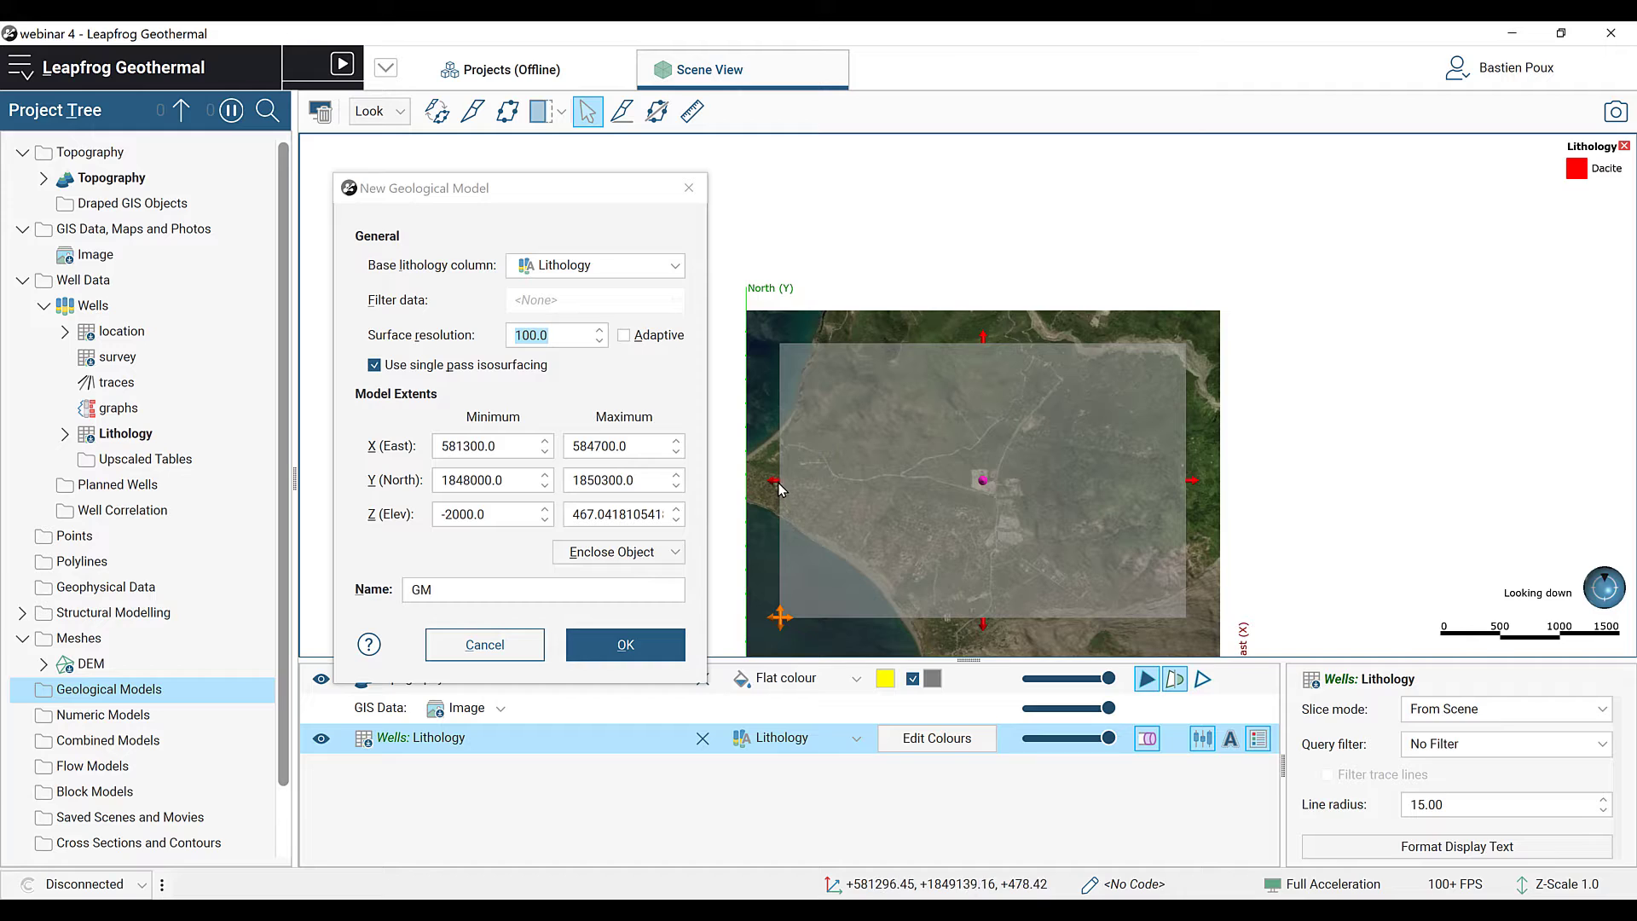
{"action": "left_click_drag", "start_coordinate": [775, 483], "coordinate": [744, 480]}
{"action": "left_click_drag", "start_coordinate": [964, 335], "coordinate": [968, 309]}
{"action": "left_click_drag", "start_coordinate": [1192, 468], "coordinate": [1221, 469]}
{"action": "middle_click_drag", "start_coordinate": [961, 643], "coordinate": [956, 493]}
{"action": "left_click_drag", "start_coordinate": [976, 475], "coordinate": [977, 513]}
Step: Name the new model "Geological model" and create it
{"action": "double_click", "coordinate": [499, 597]}
{"action": "type", "text": "Geological model"}
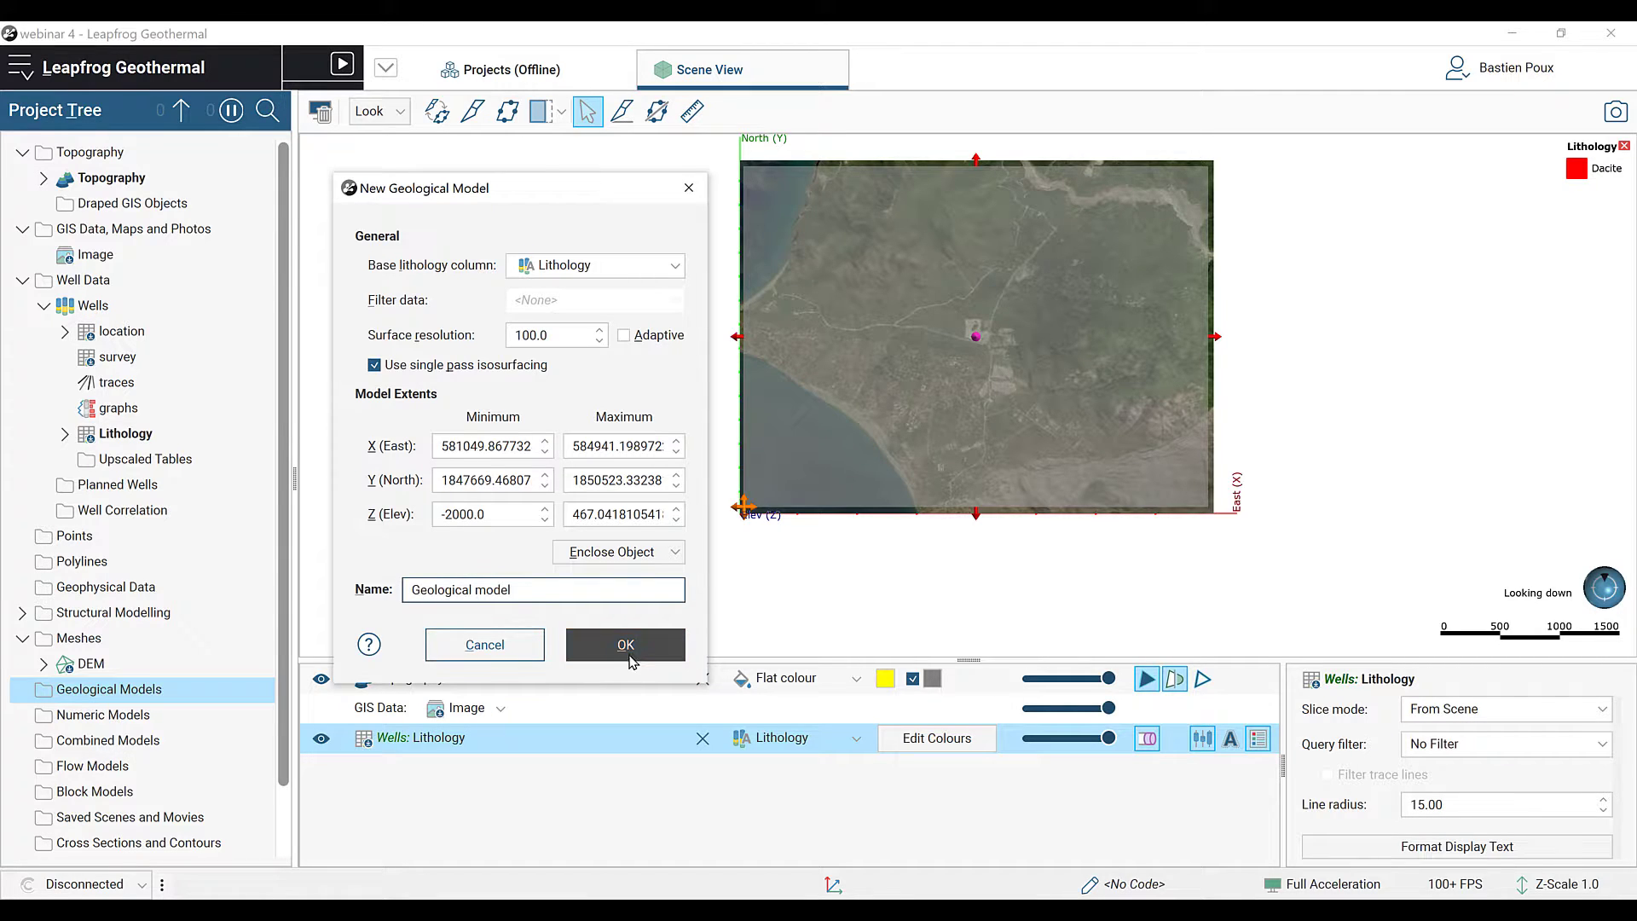
{"action": "left_click", "coordinate": [625, 646]}
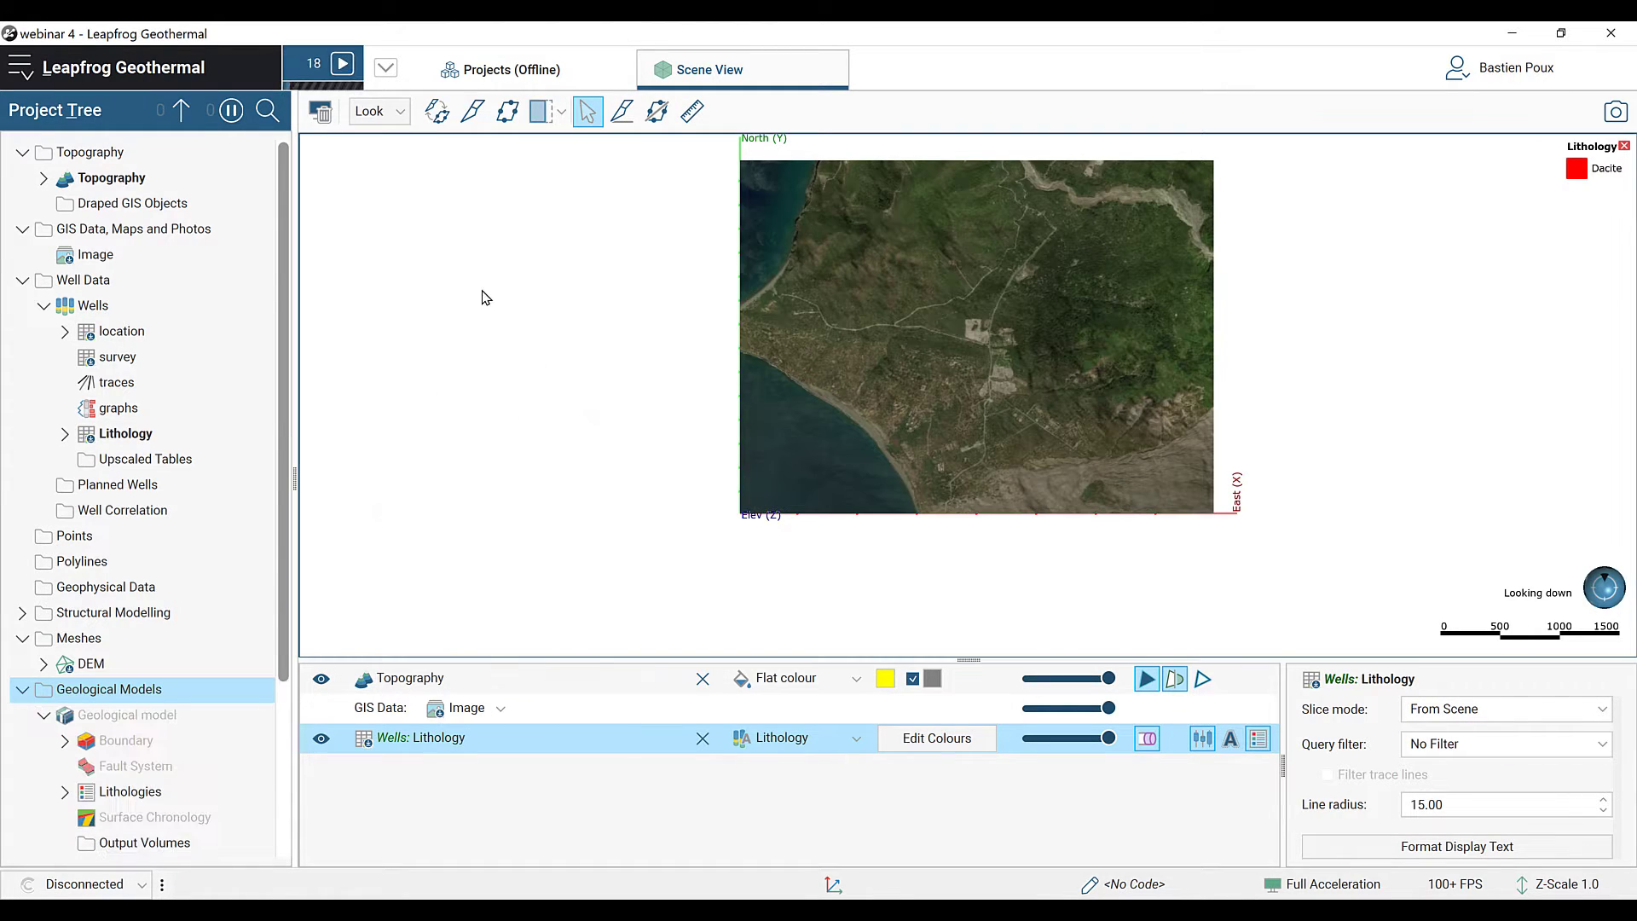
Step: Review the lithology codes and colours of the geological model, leaving them as they are
{"action": "scroll", "coordinate": [102, 663], "scroll_direction": "down", "scroll_amount": 3}
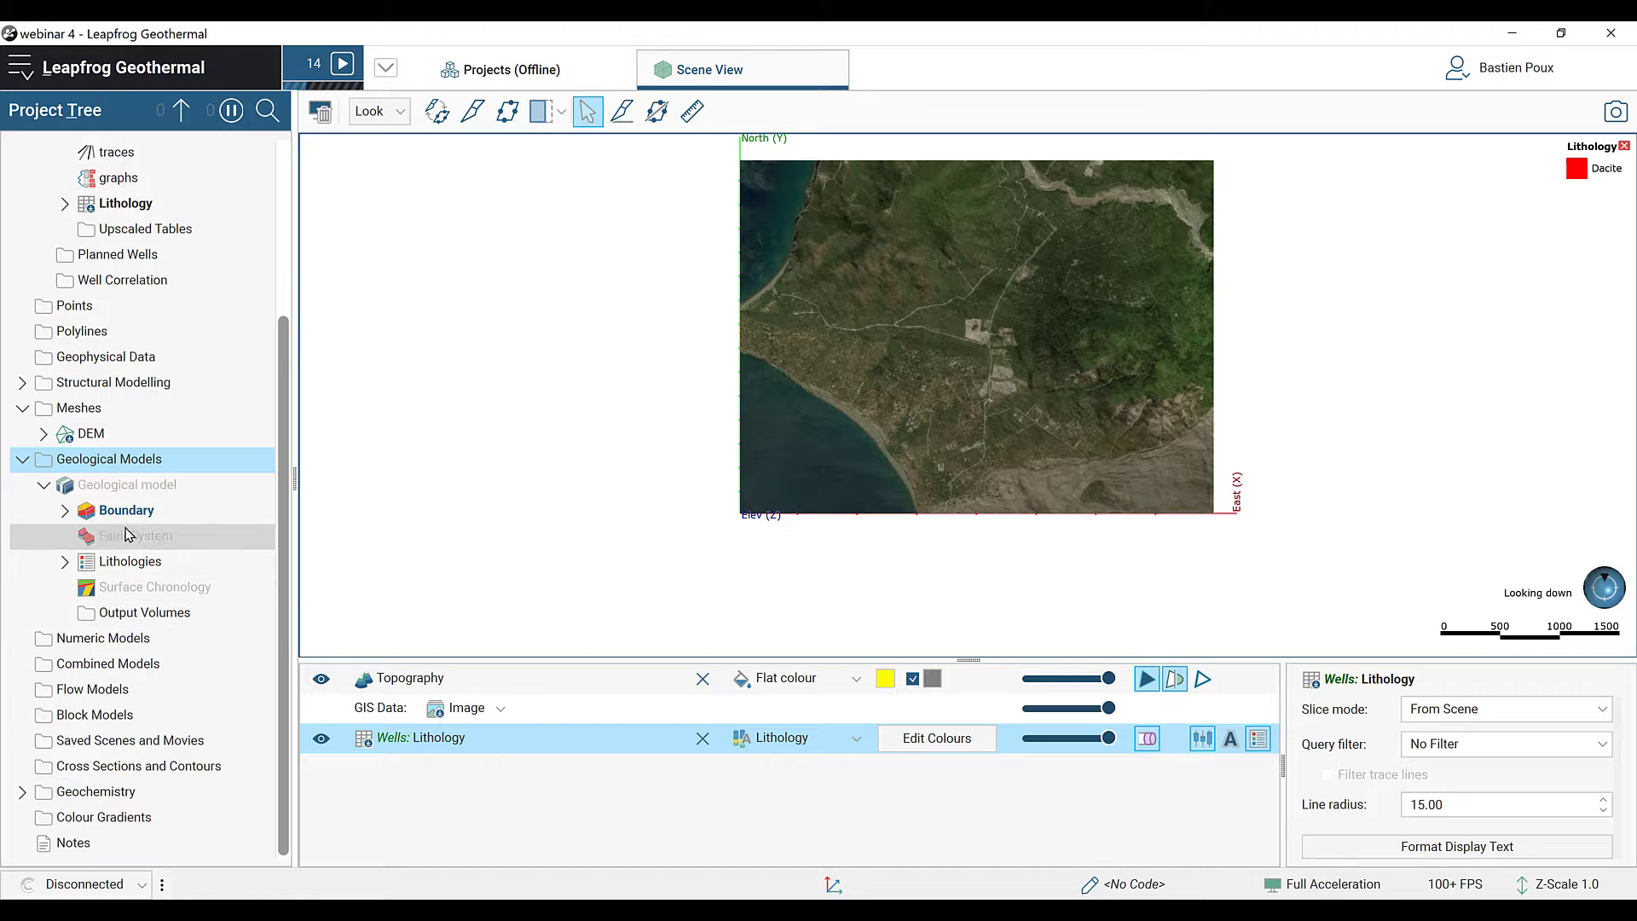
{"action": "left_click_drag", "start_coordinate": [580, 554], "coordinate": [782, 300]}
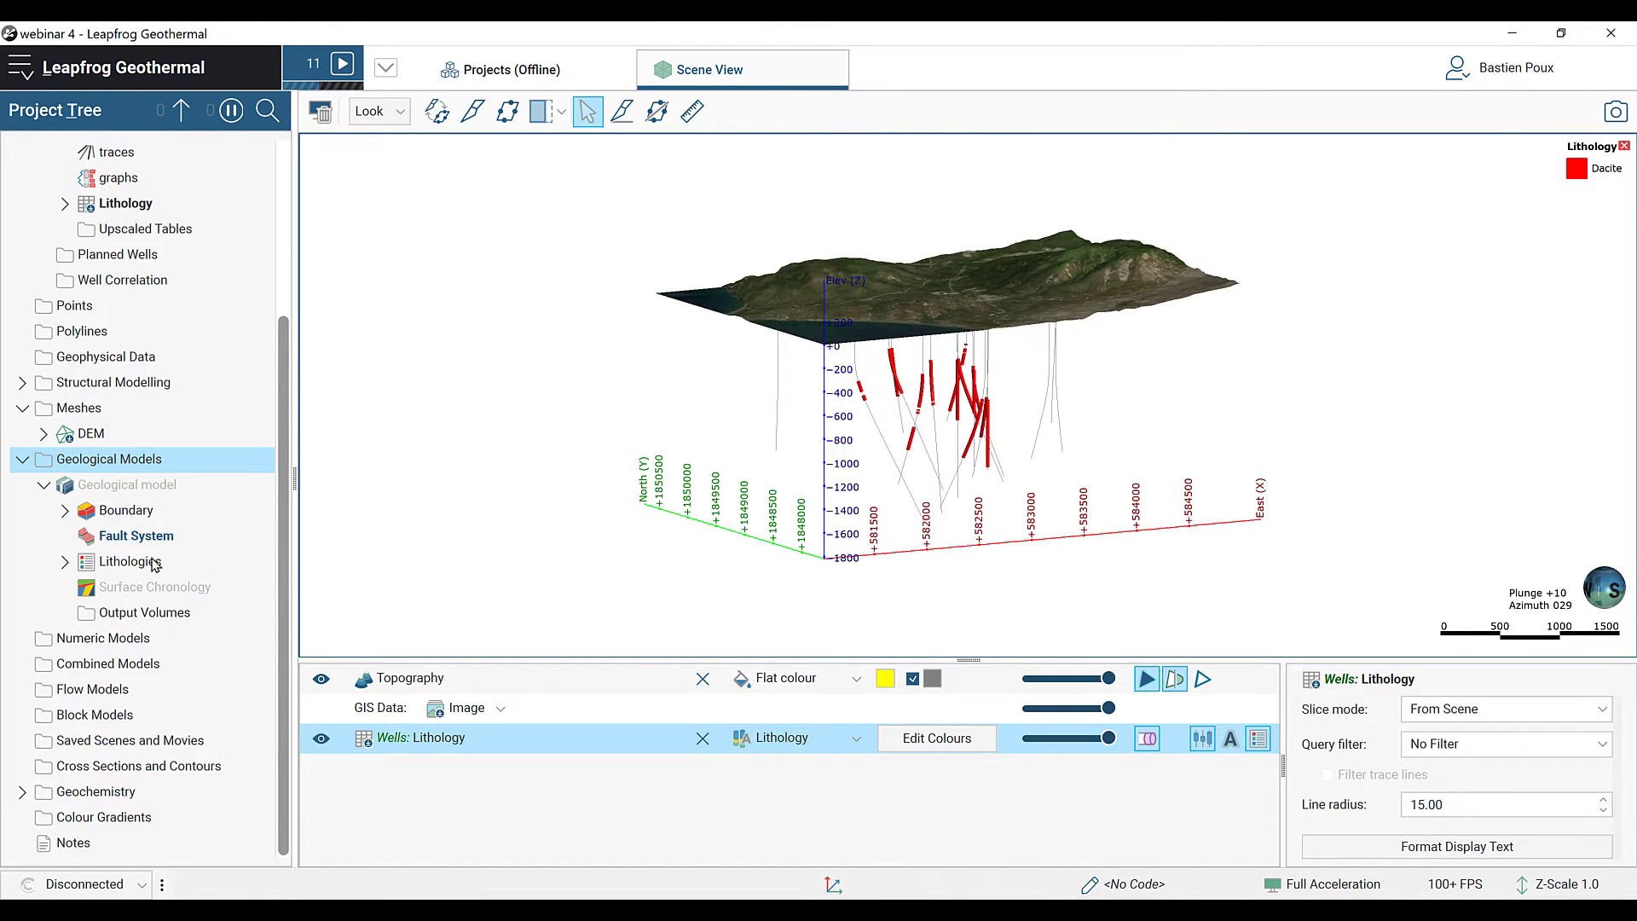
{"action": "double_click", "coordinate": [132, 565]}
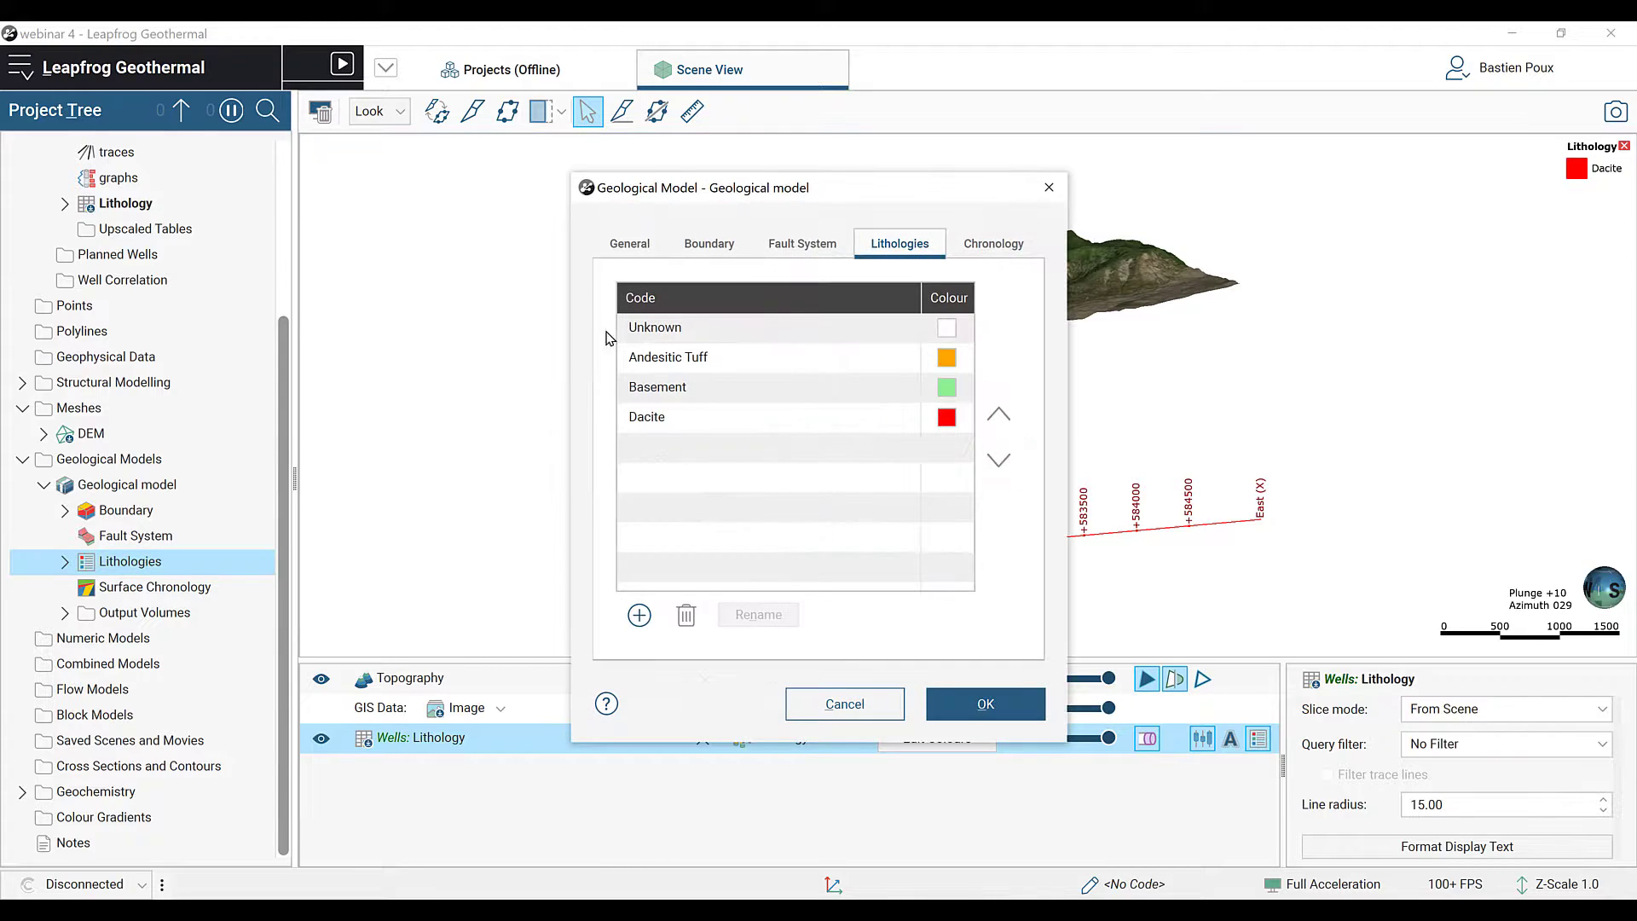
{"action": "left_click", "coordinate": [1048, 187]}
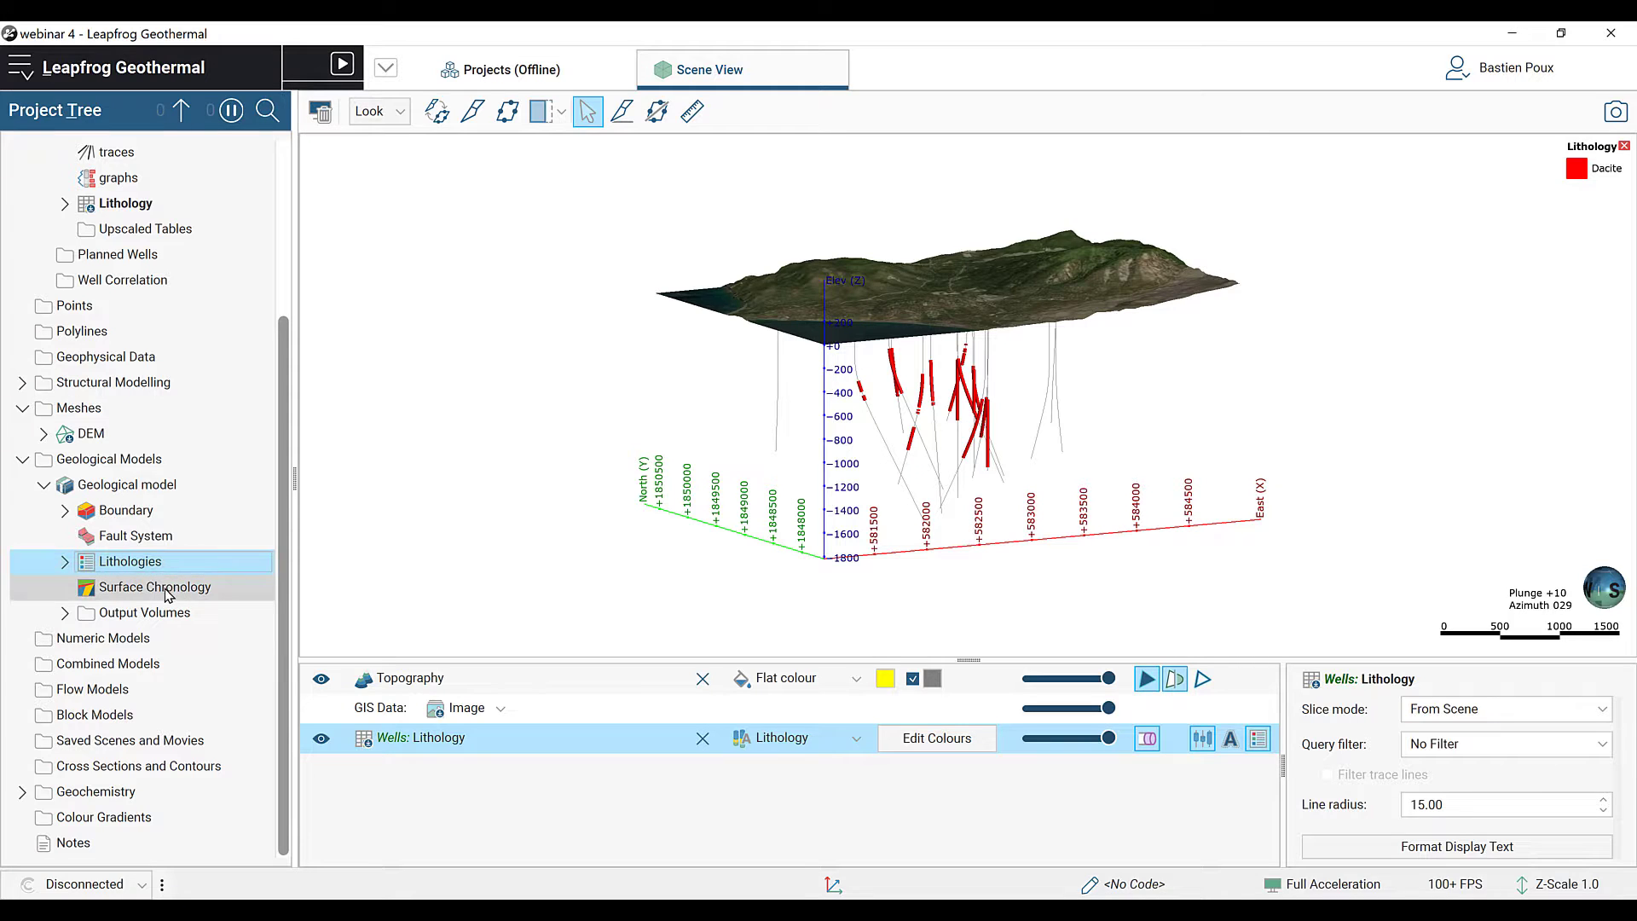
Step: Create a new intrusion from the base lithology in the Surface Chronology, with Dacite as the interior lithology
{"action": "right_click", "coordinate": [142, 588]}
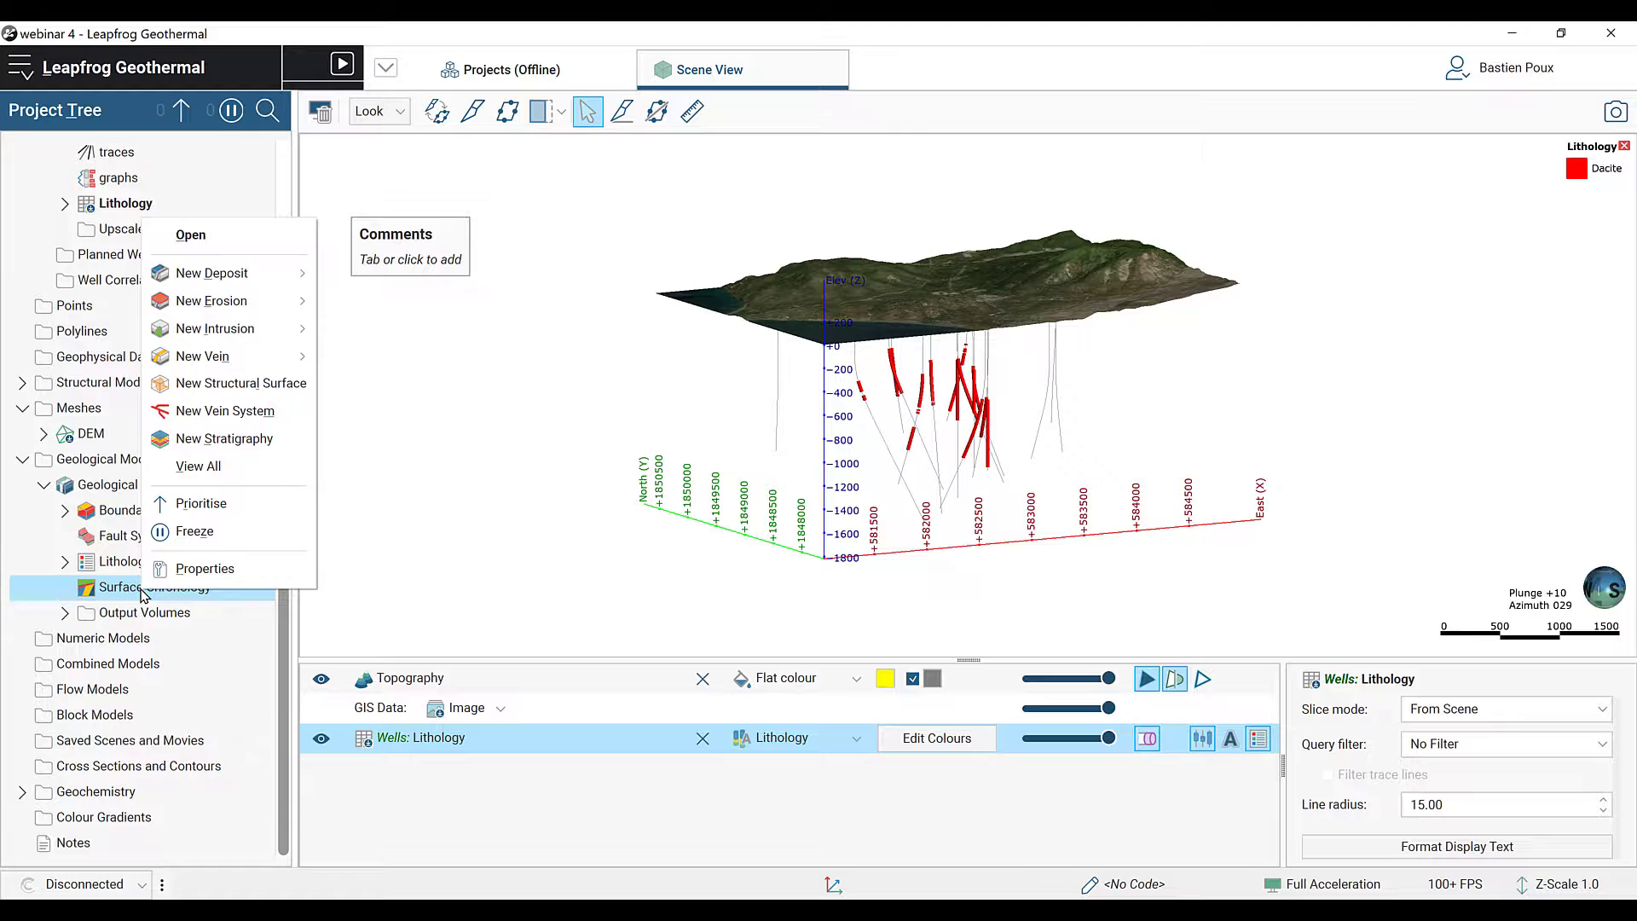
{"action": "mouse_move", "coordinate": [256, 330]}
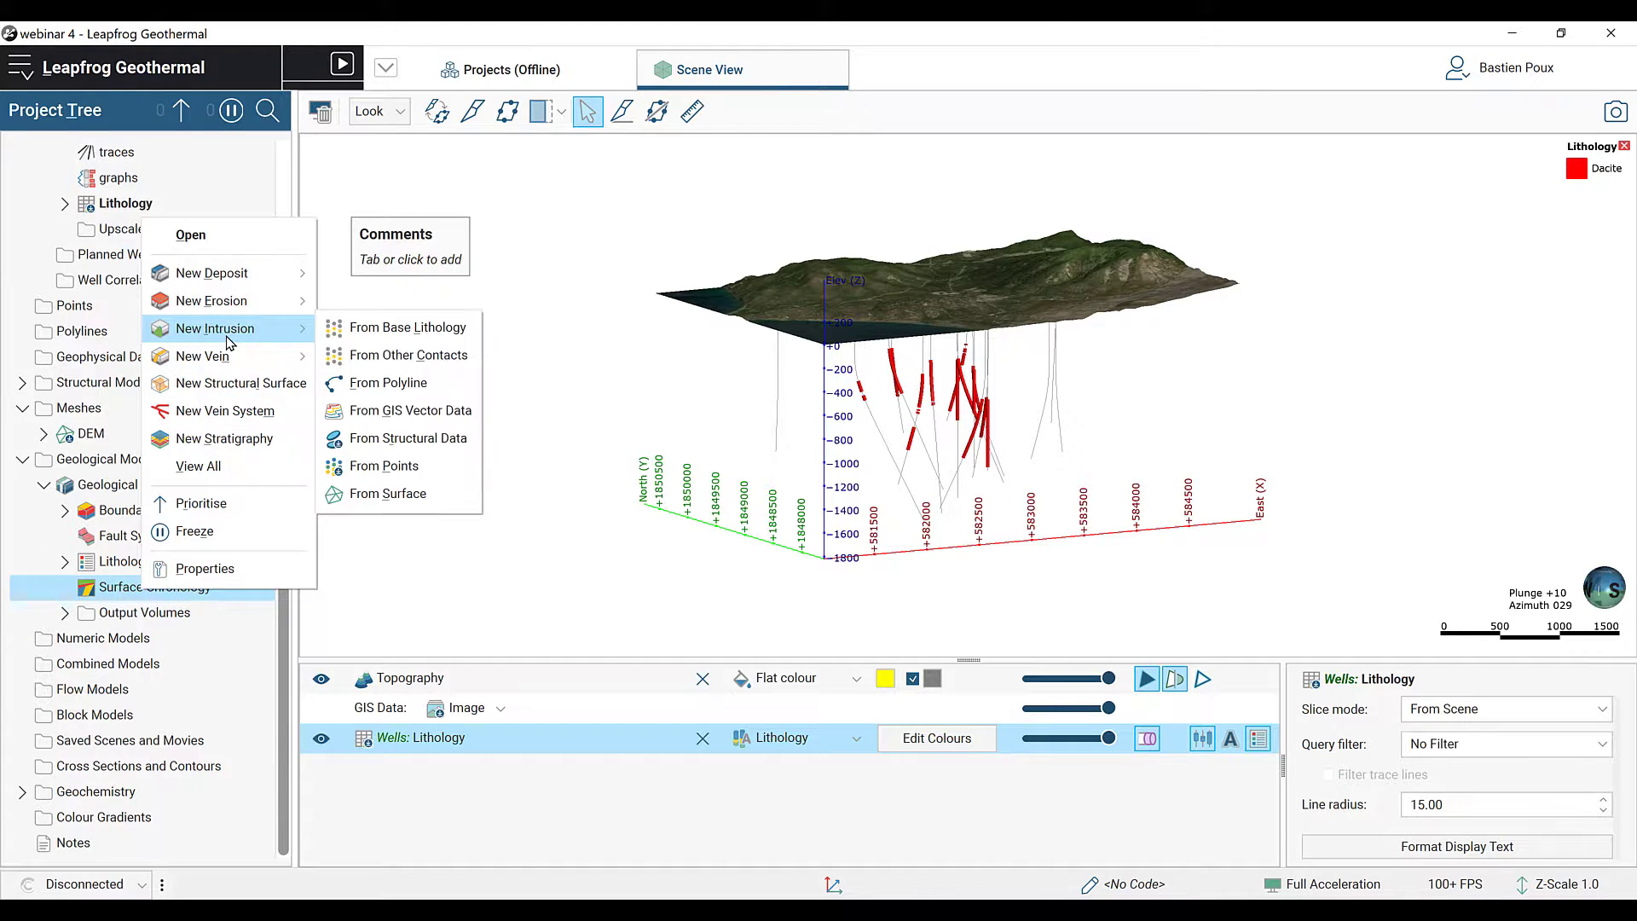
{"action": "left_click", "coordinate": [397, 334]}
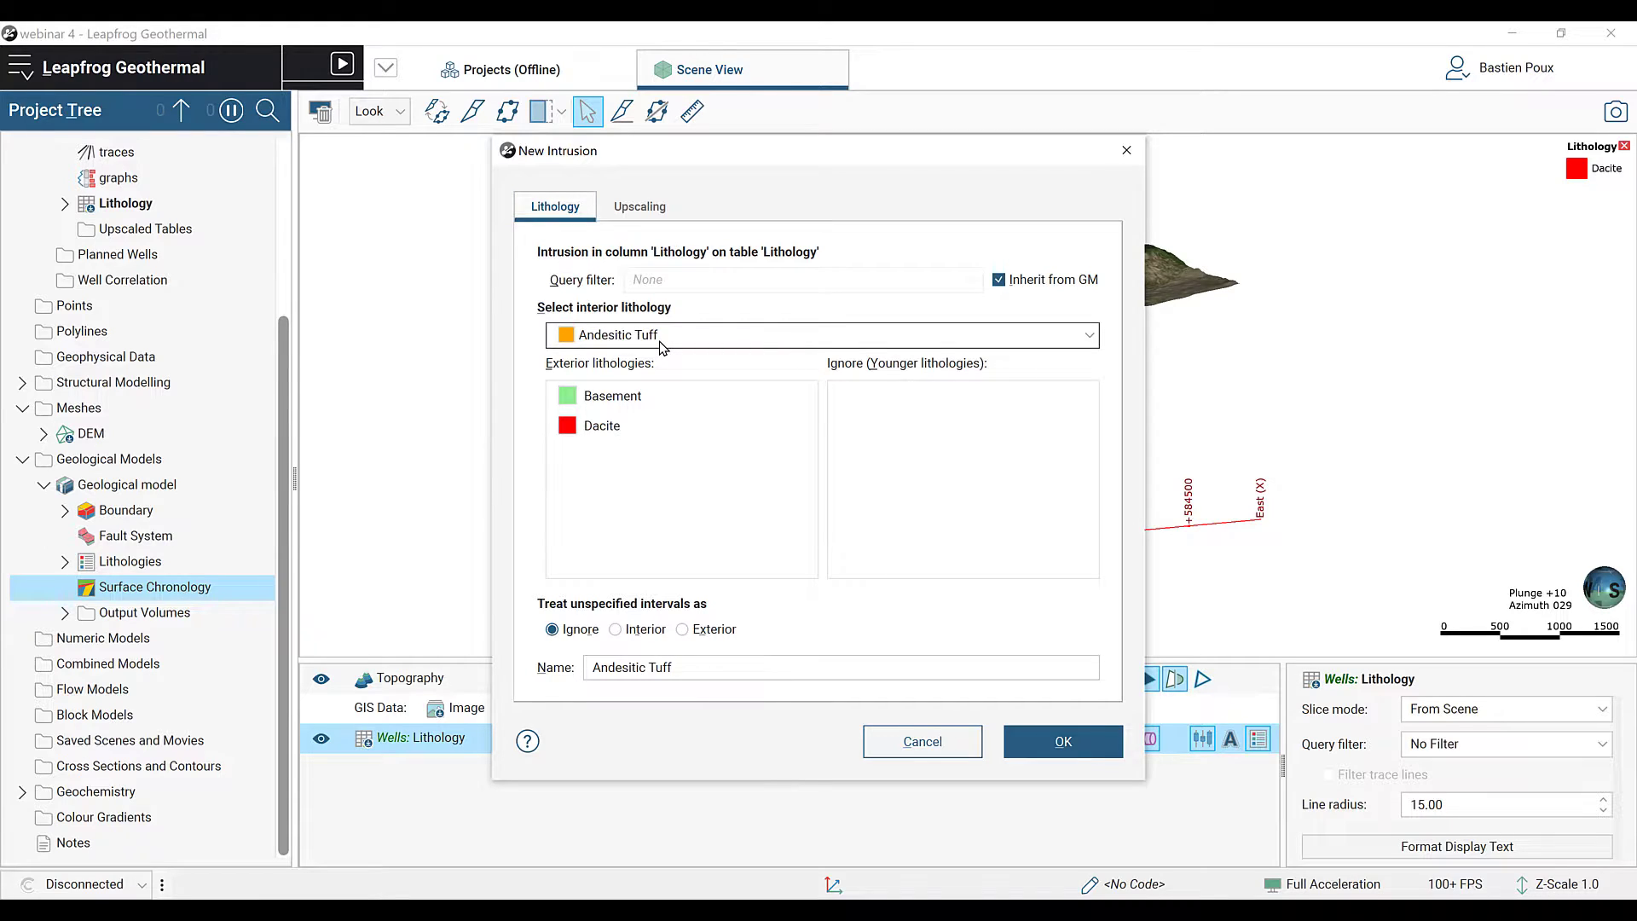
{"action": "left_click", "coordinate": [660, 341]}
{"action": "left_click", "coordinate": [647, 419]}
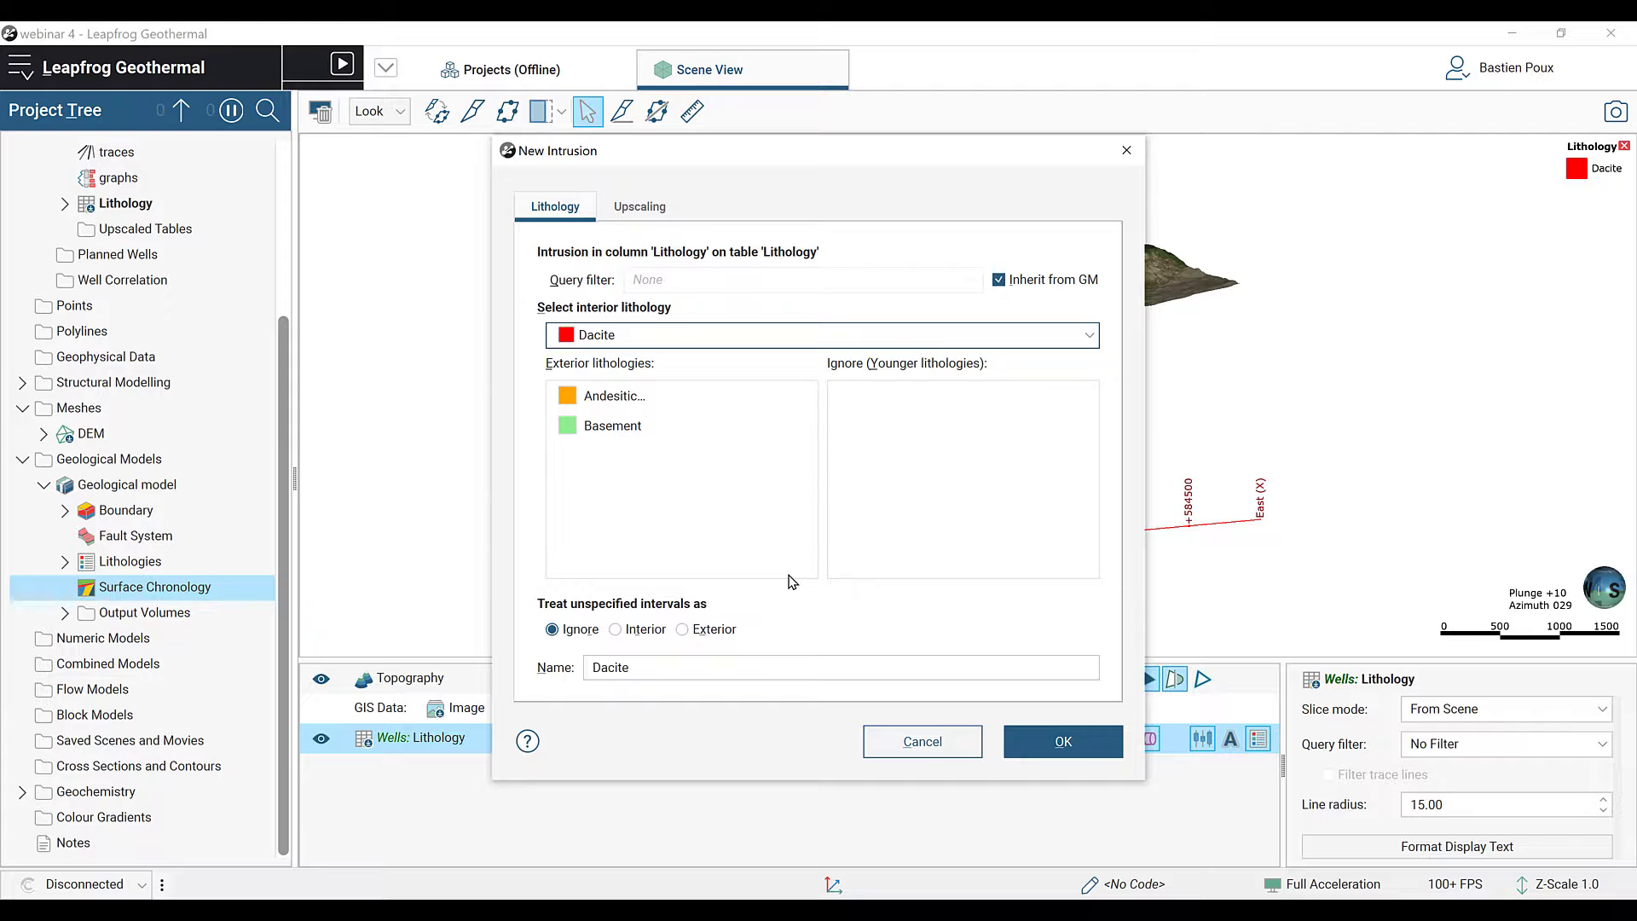
{"action": "left_click", "coordinate": [1060, 748]}
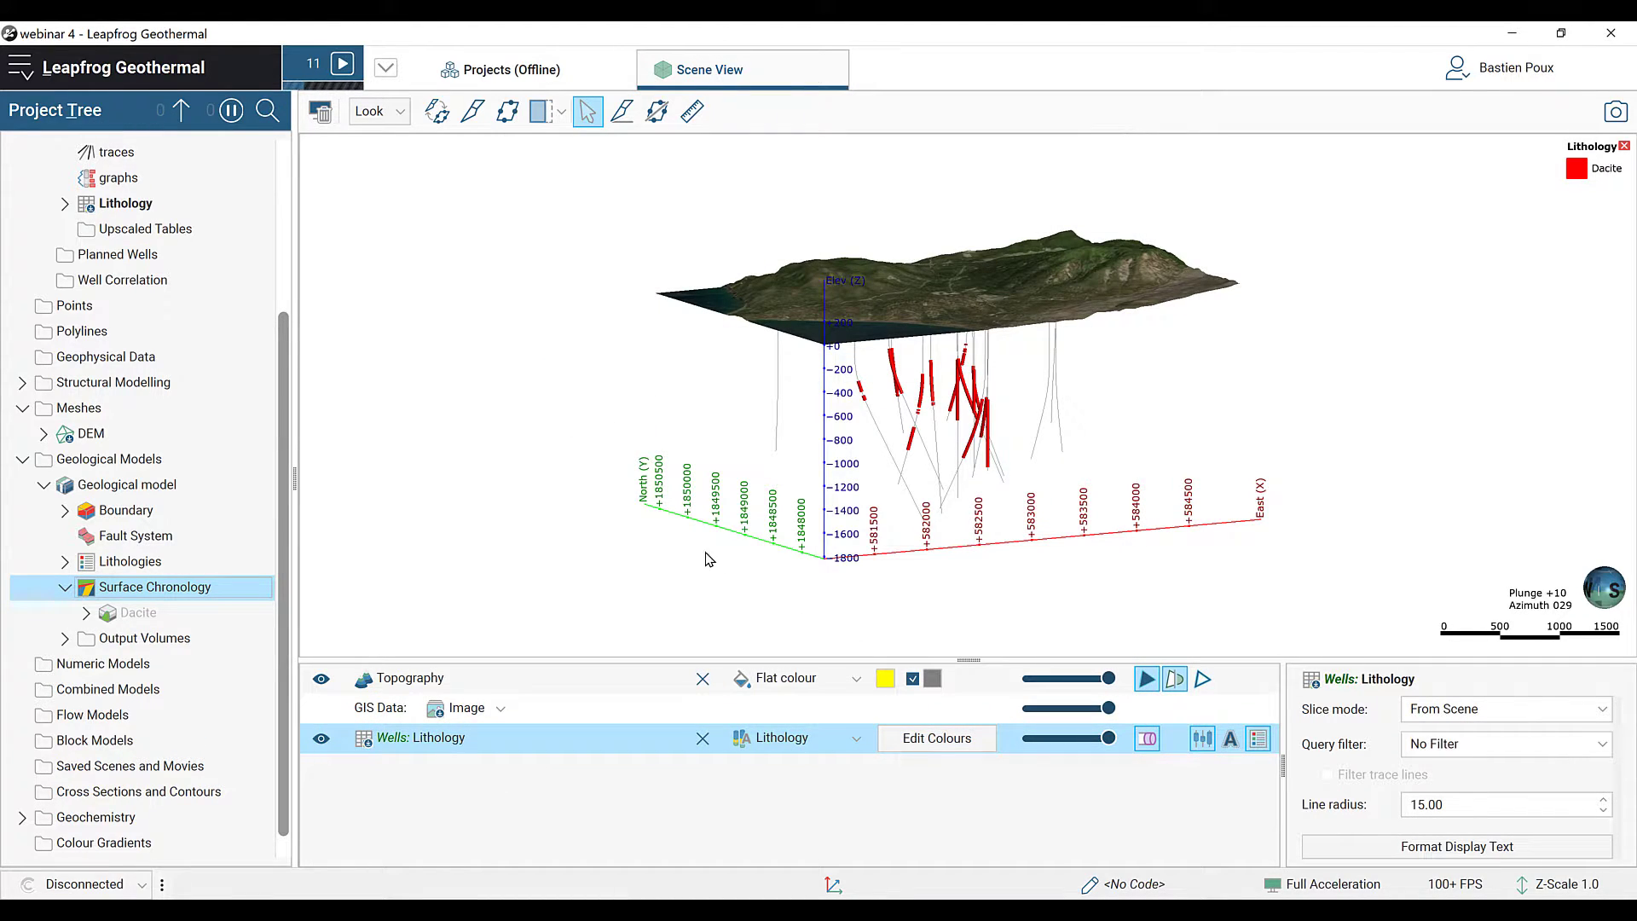
Step: Add the Dacite intrusion surface to the scene and inspect its shape around the wells
{"action": "left_click_drag", "start_coordinate": [149, 618], "coordinate": [723, 465]}
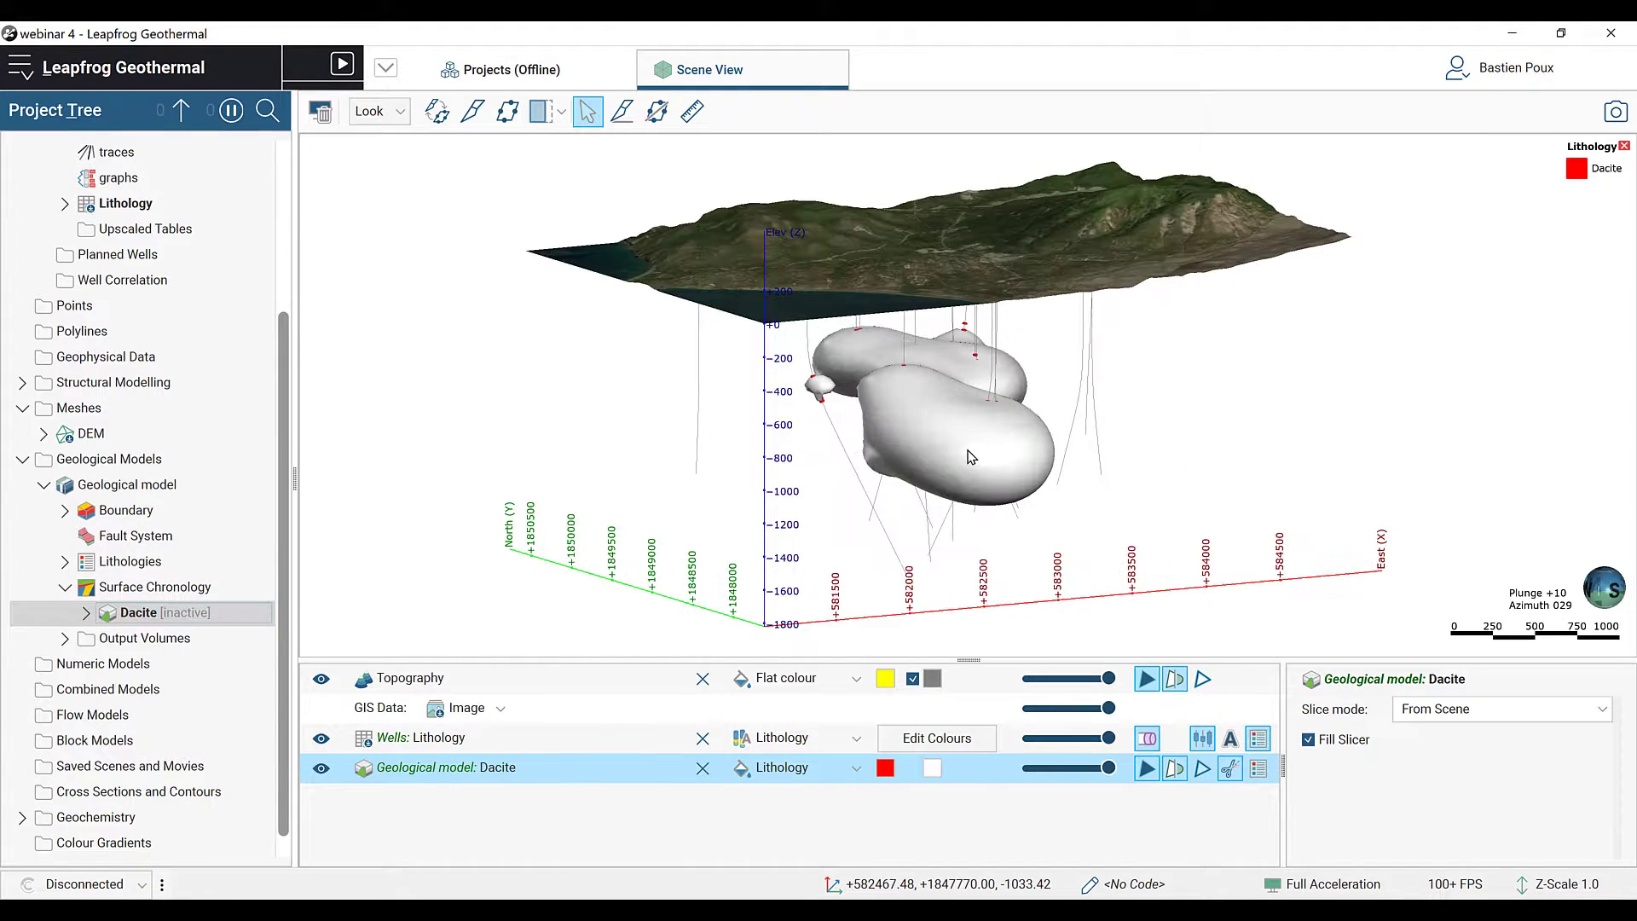
{"action": "scroll", "coordinate": [968, 450], "scroll_direction": "up", "scroll_amount": 3}
{"action": "left_click_drag", "start_coordinate": [1003, 460], "coordinate": [674, 450]}
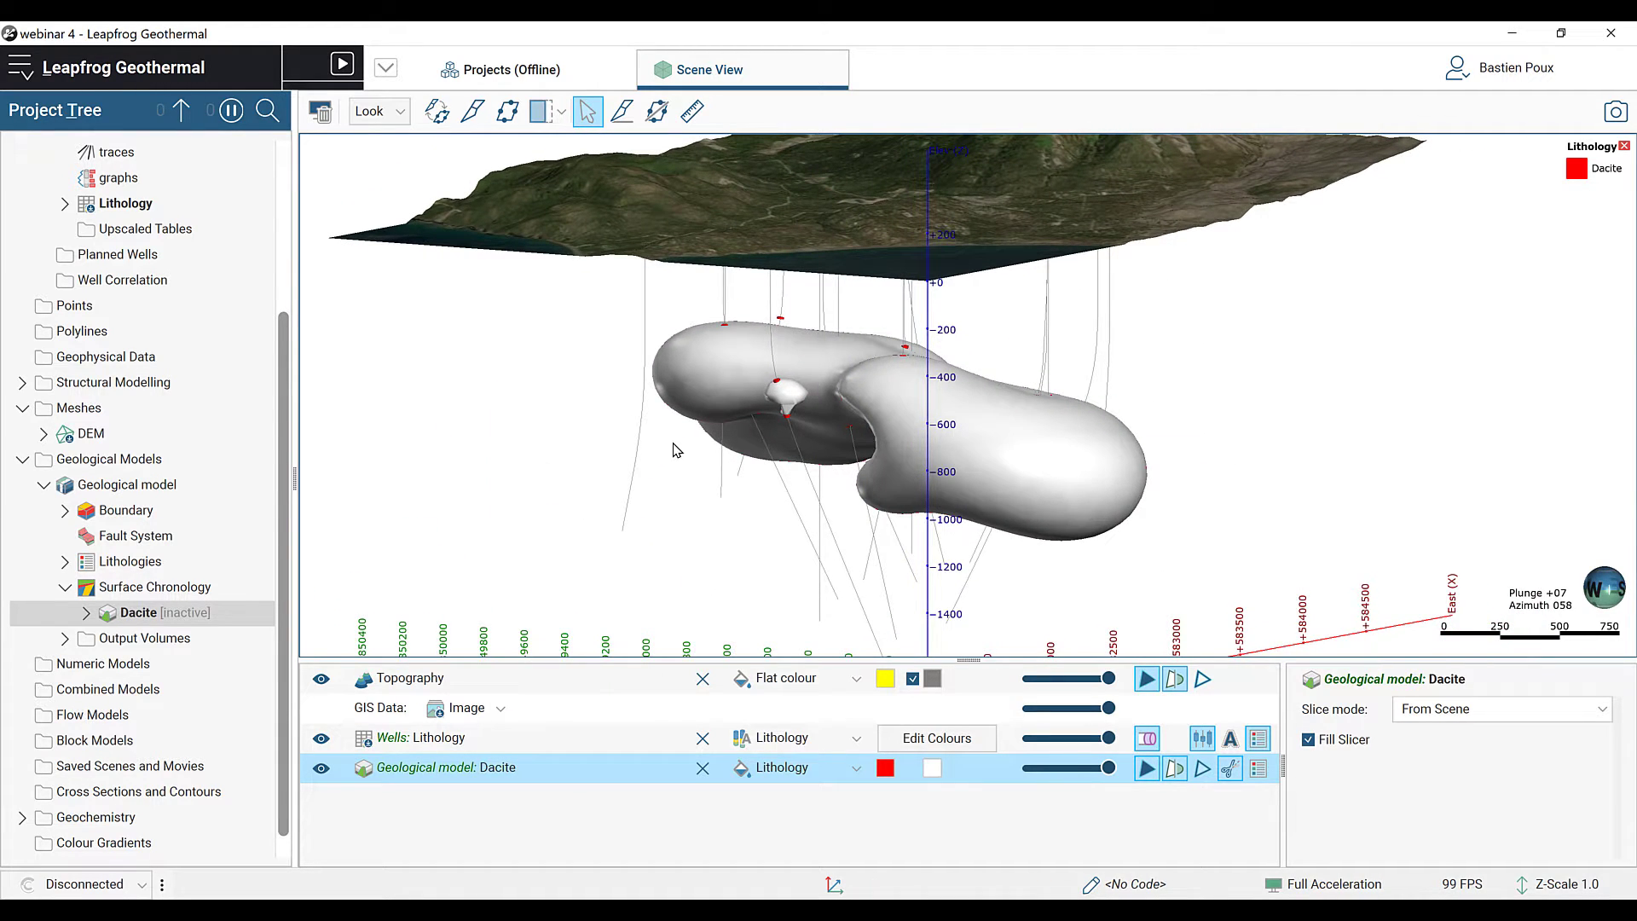
Step: Show the Basement and Andesitic Tuff codes again in the wells' Lithology legend
{"action": "left_click", "coordinate": [937, 738]}
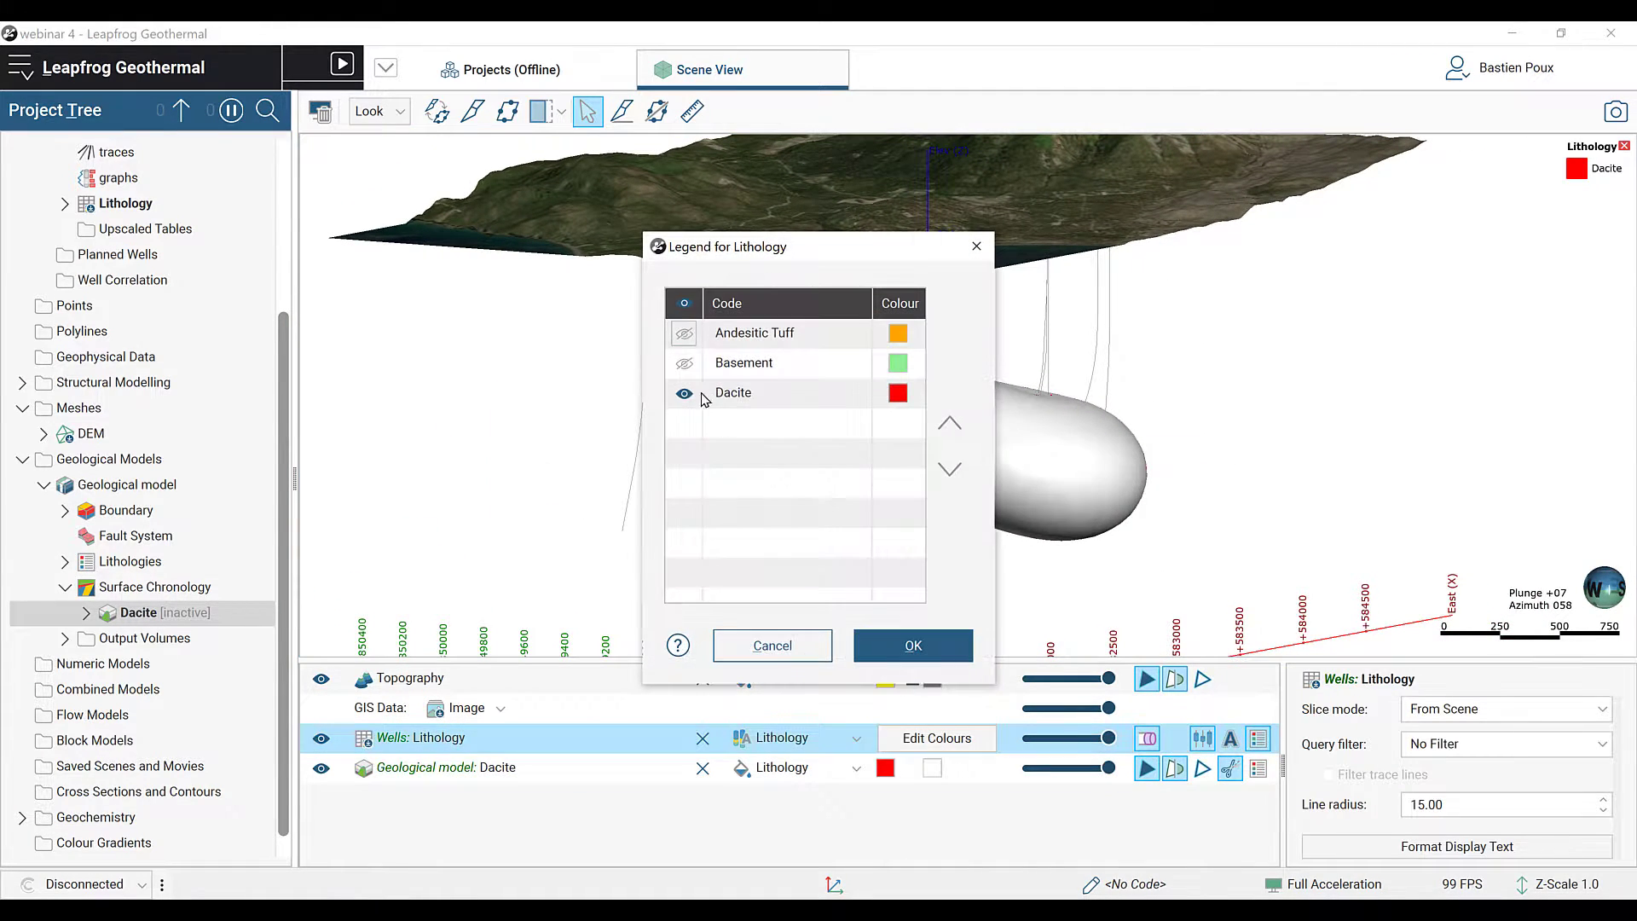
{"action": "left_click", "coordinate": [684, 365]}
{"action": "left_click", "coordinate": [684, 333]}
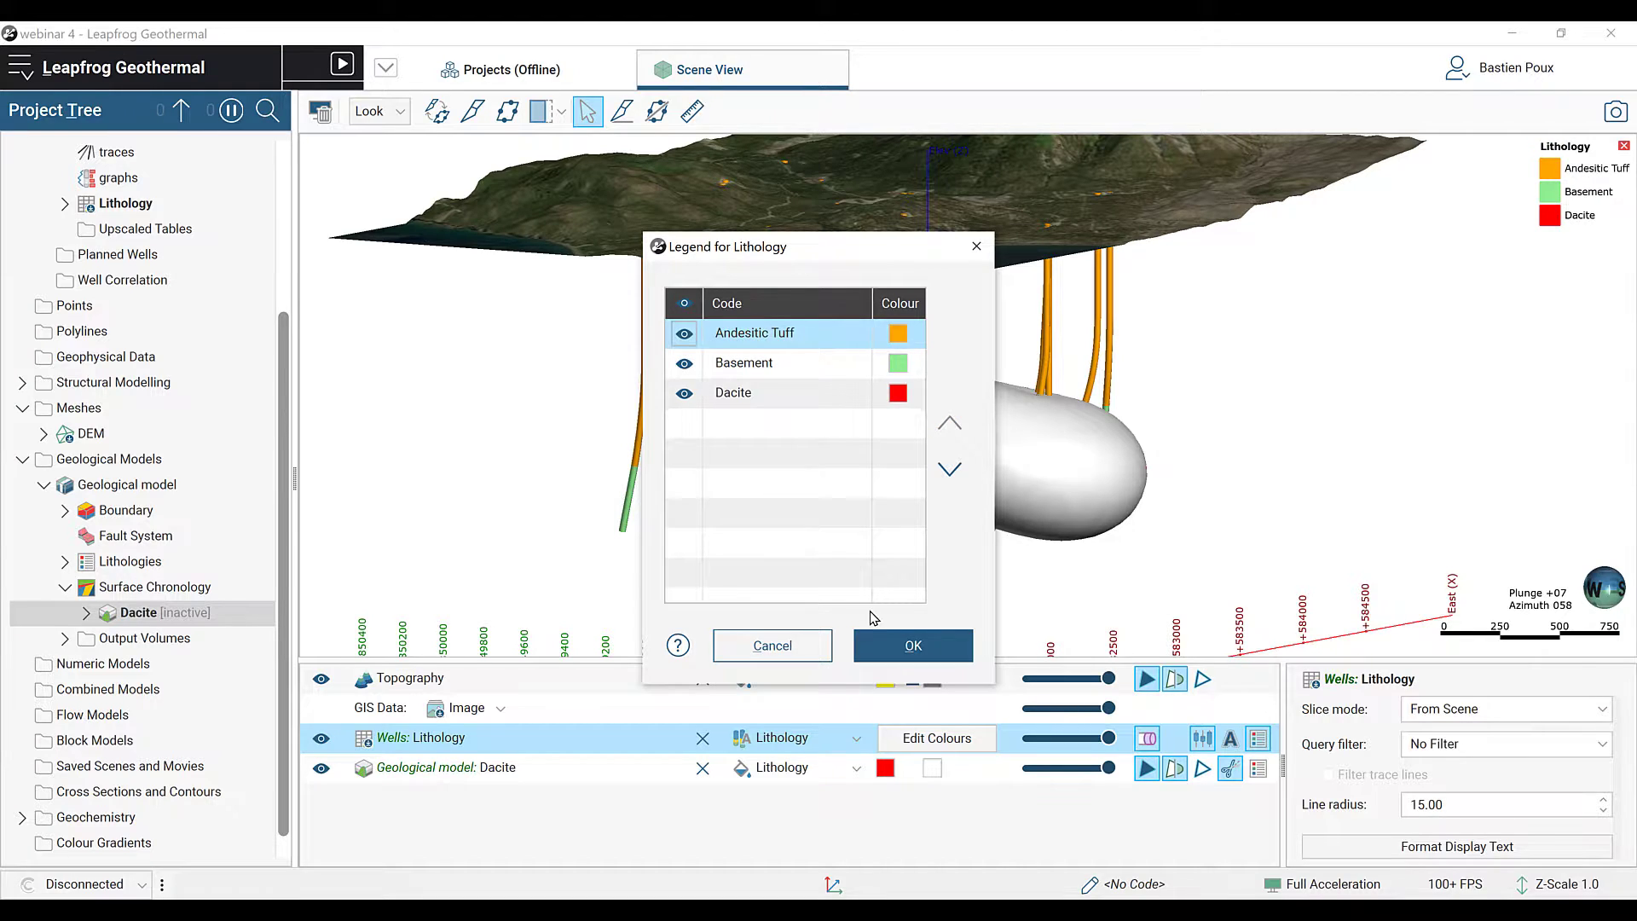
{"action": "left_click", "coordinate": [911, 647]}
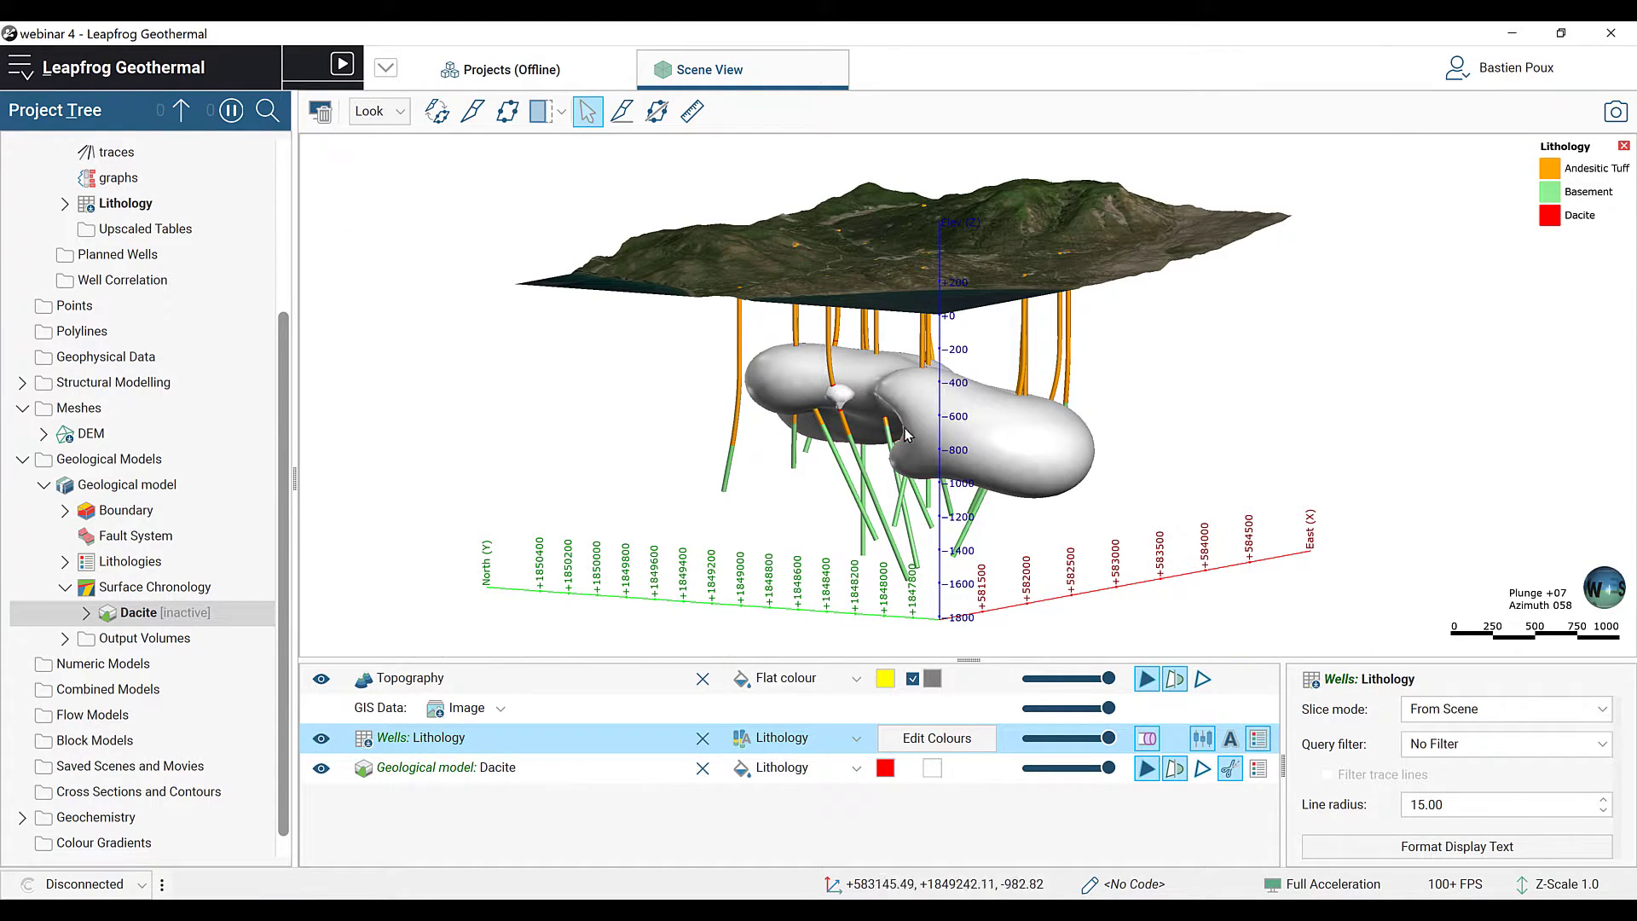
Step: Create a new deposit from base lithology using the contacts below Andesitic Tuff with Basement, ignoring Dacite
{"action": "left_click", "coordinate": [120, 588]}
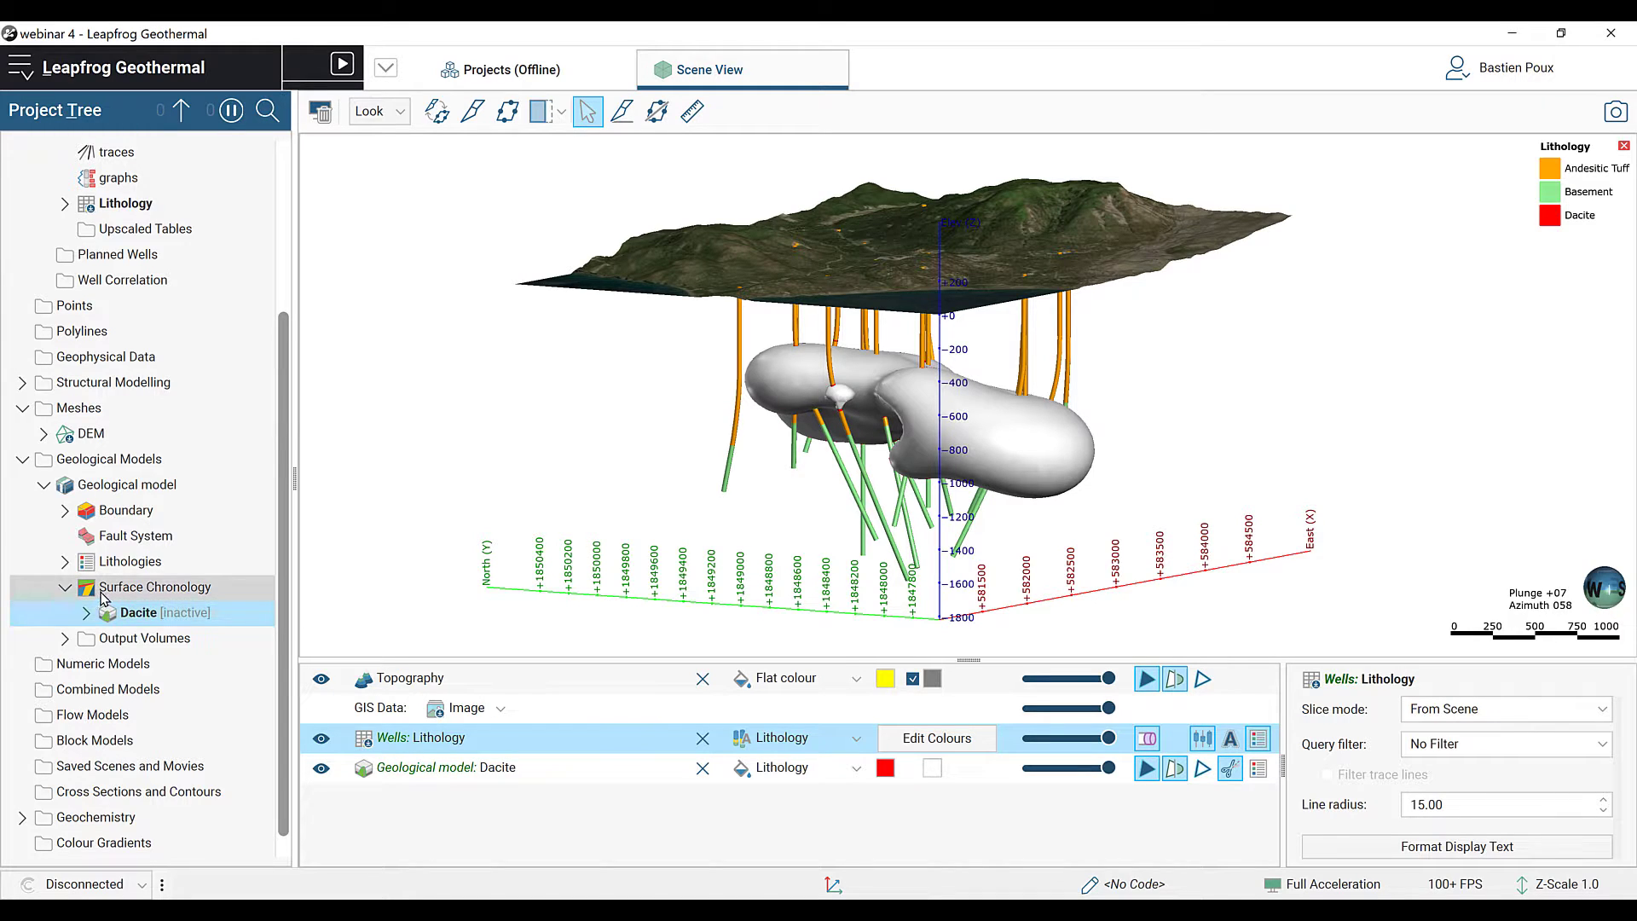
{"action": "right_click", "coordinate": [108, 589]}
{"action": "mouse_move", "coordinate": [216, 289]}
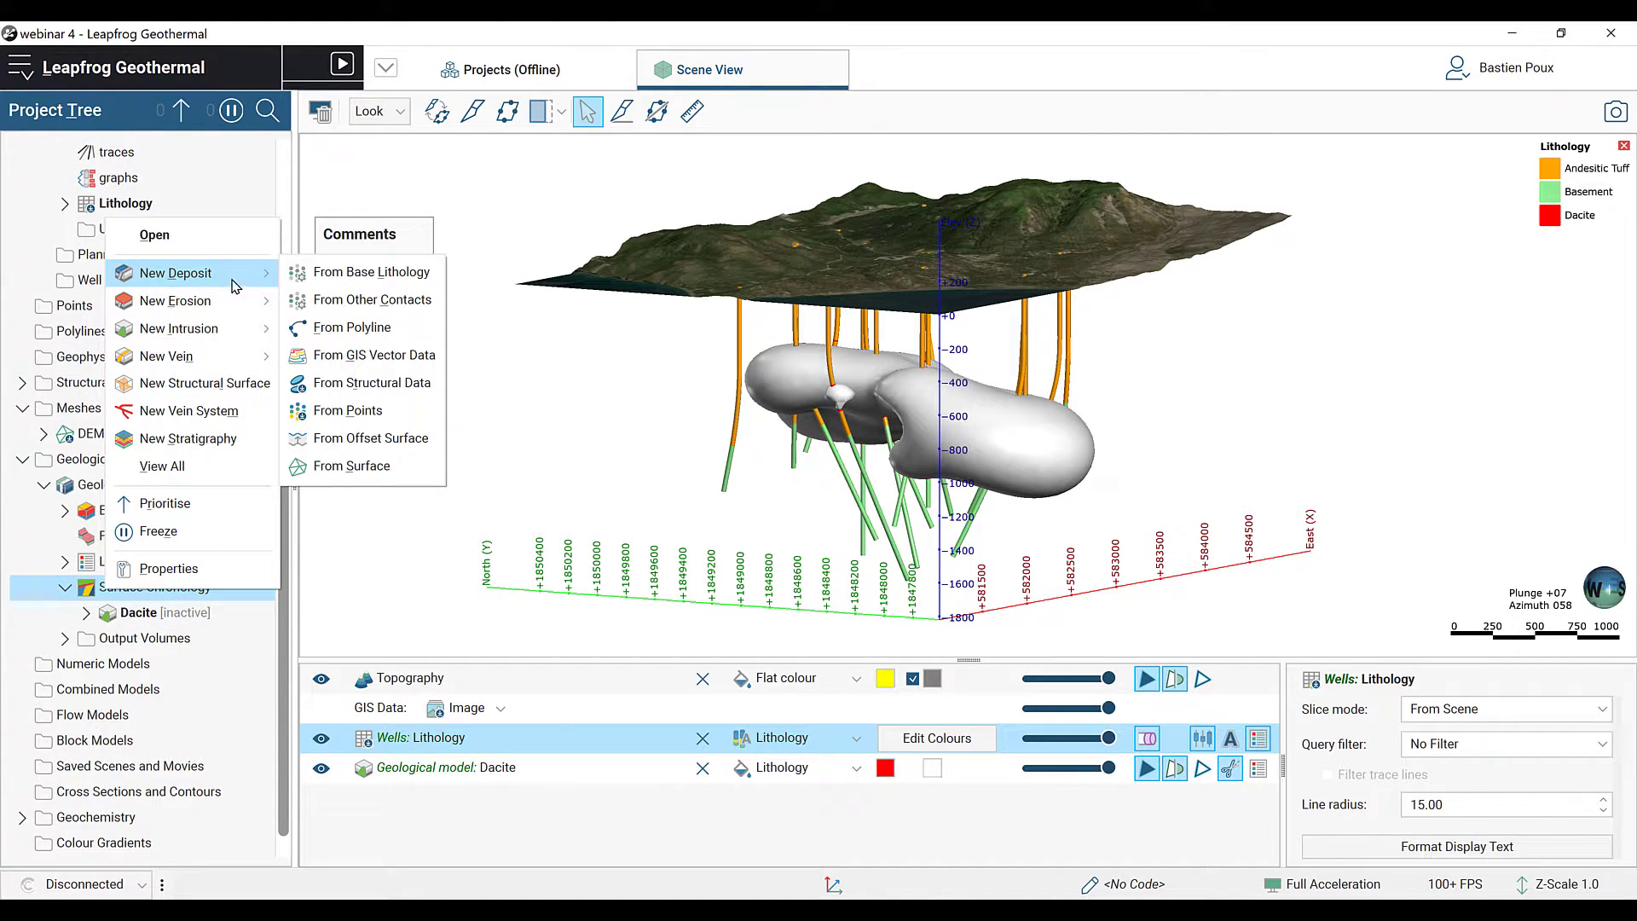
{"action": "left_click", "coordinate": [346, 273]}
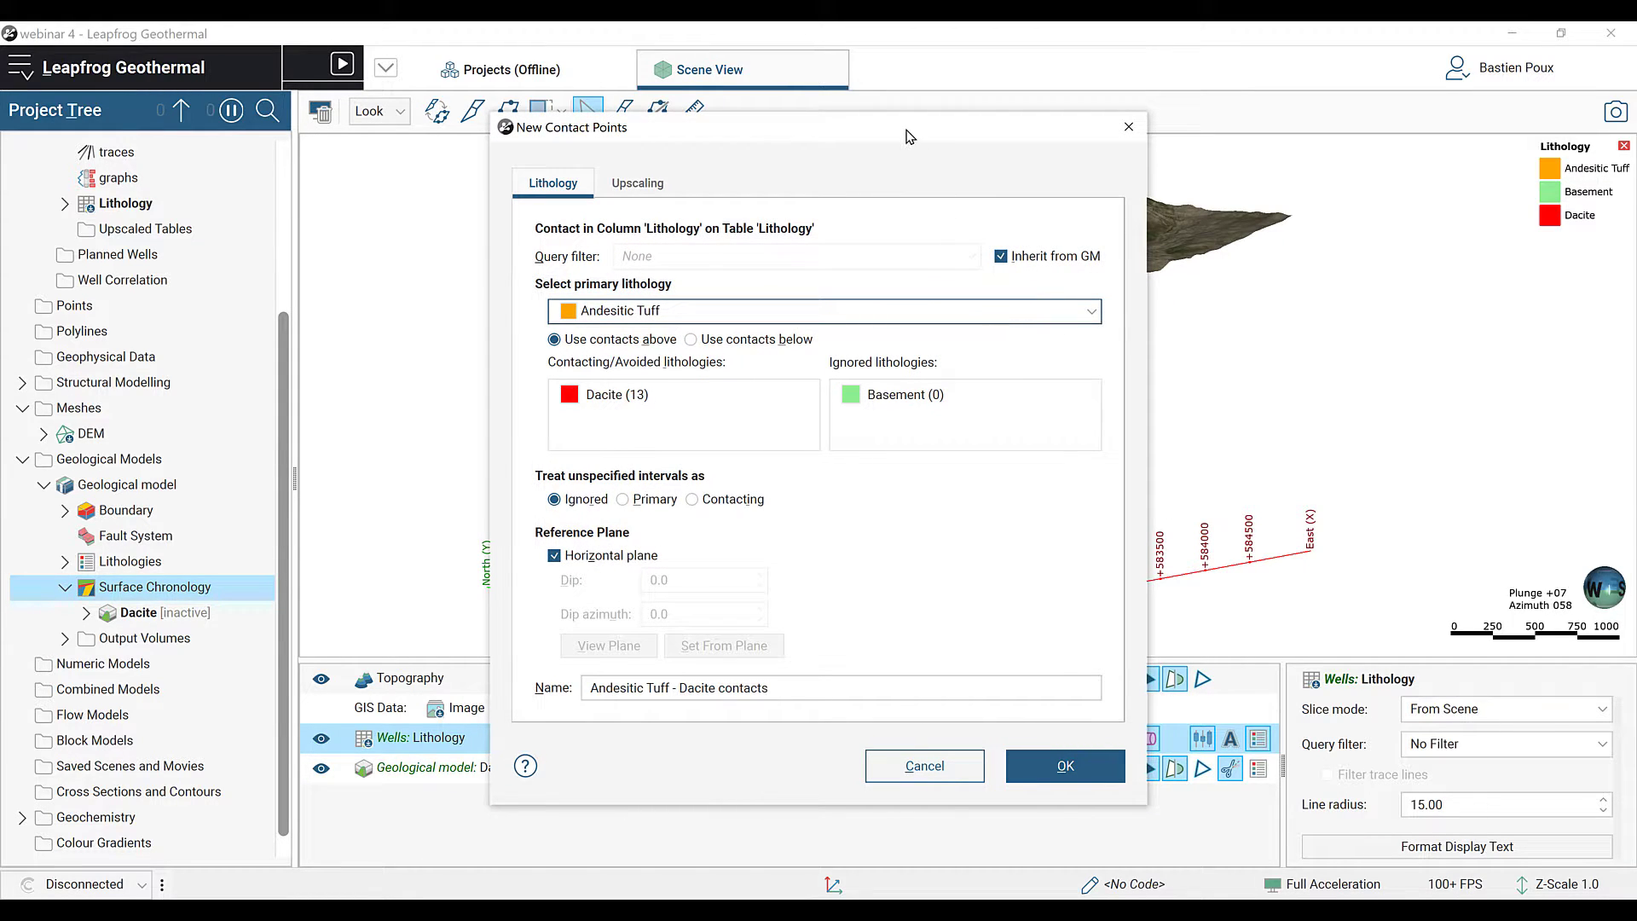
{"action": "left_click_drag", "start_coordinate": [909, 130], "coordinate": [579, 127]}
{"action": "left_click", "coordinate": [360, 335]}
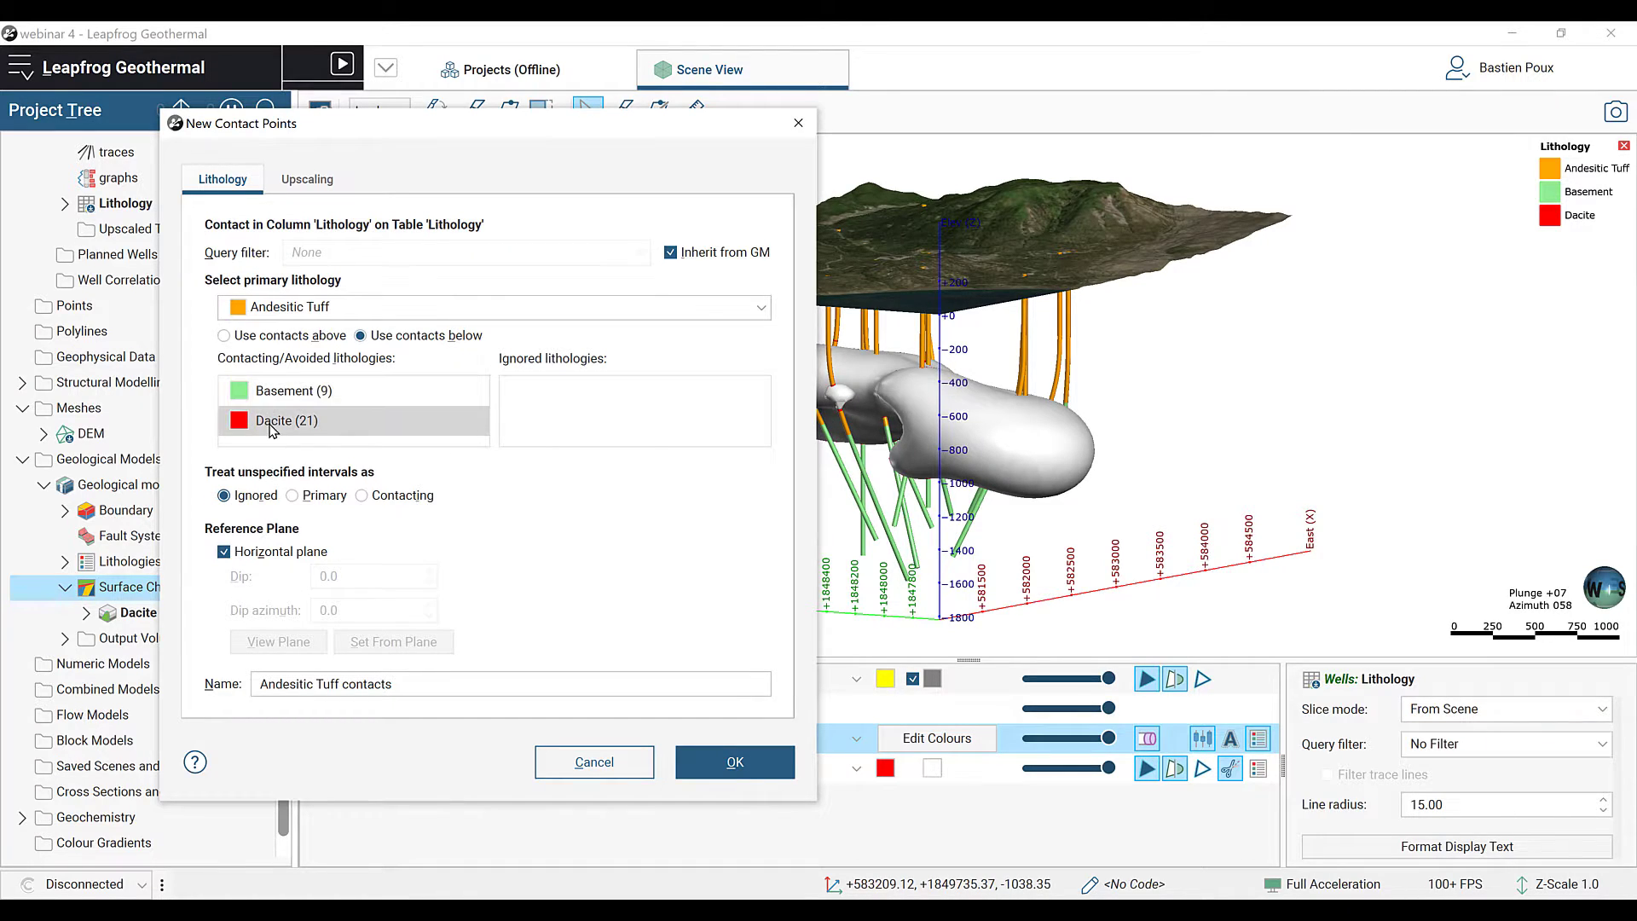
{"action": "left_click_drag", "start_coordinate": [282, 423], "coordinate": [582, 414]}
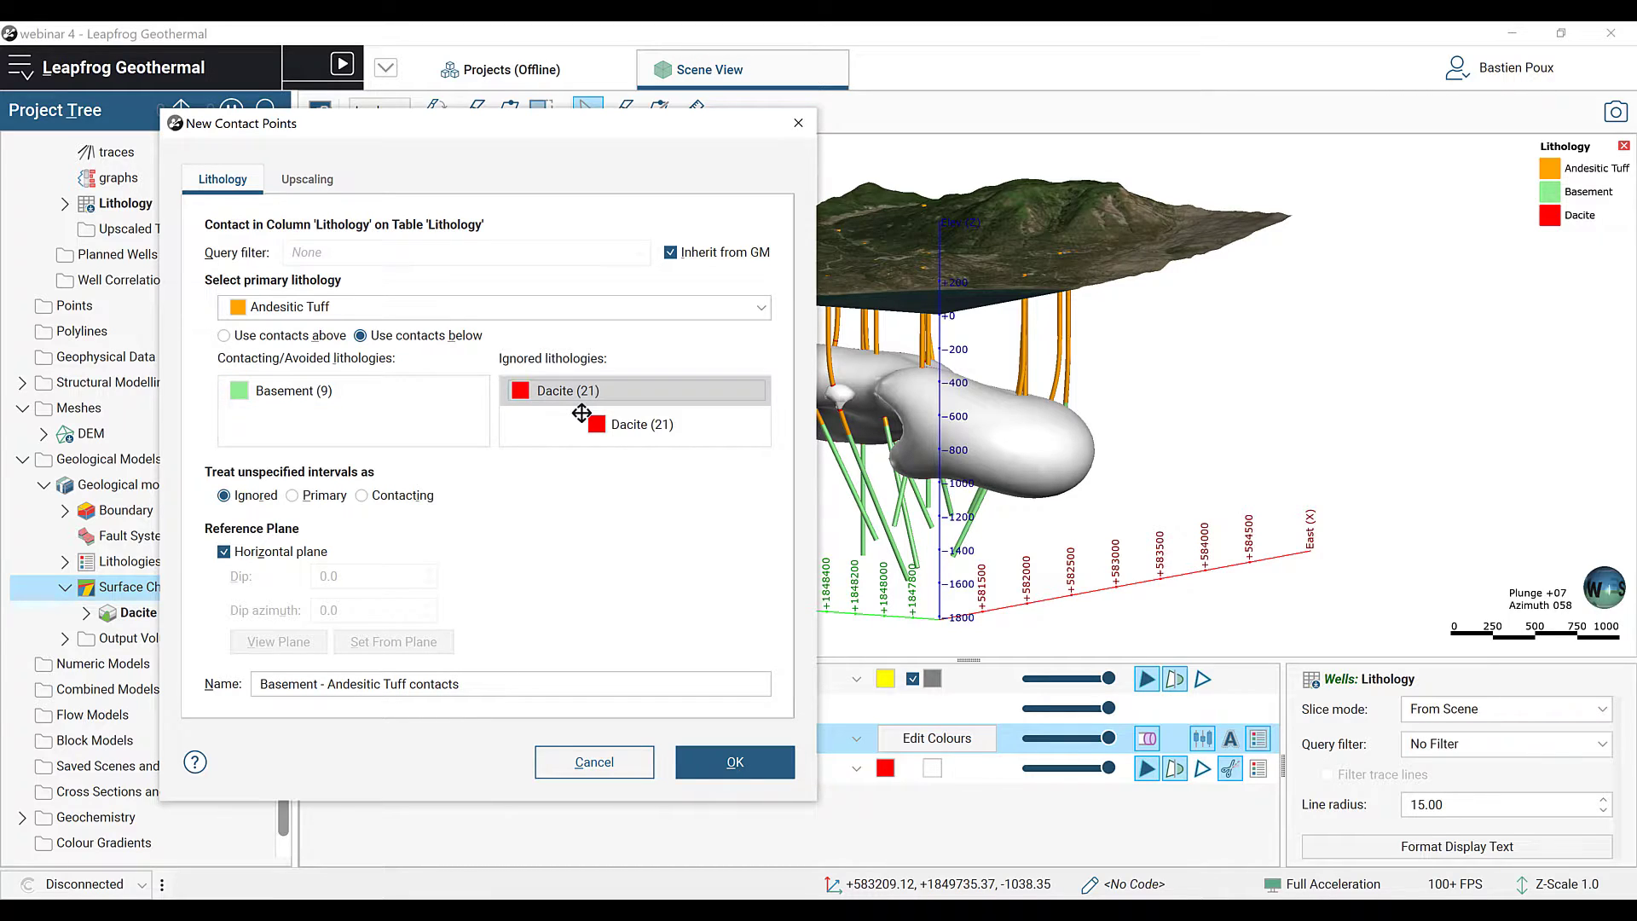
{"action": "left_click_drag", "start_coordinate": [581, 414], "coordinate": [584, 418]}
{"action": "left_click", "coordinate": [733, 761]}
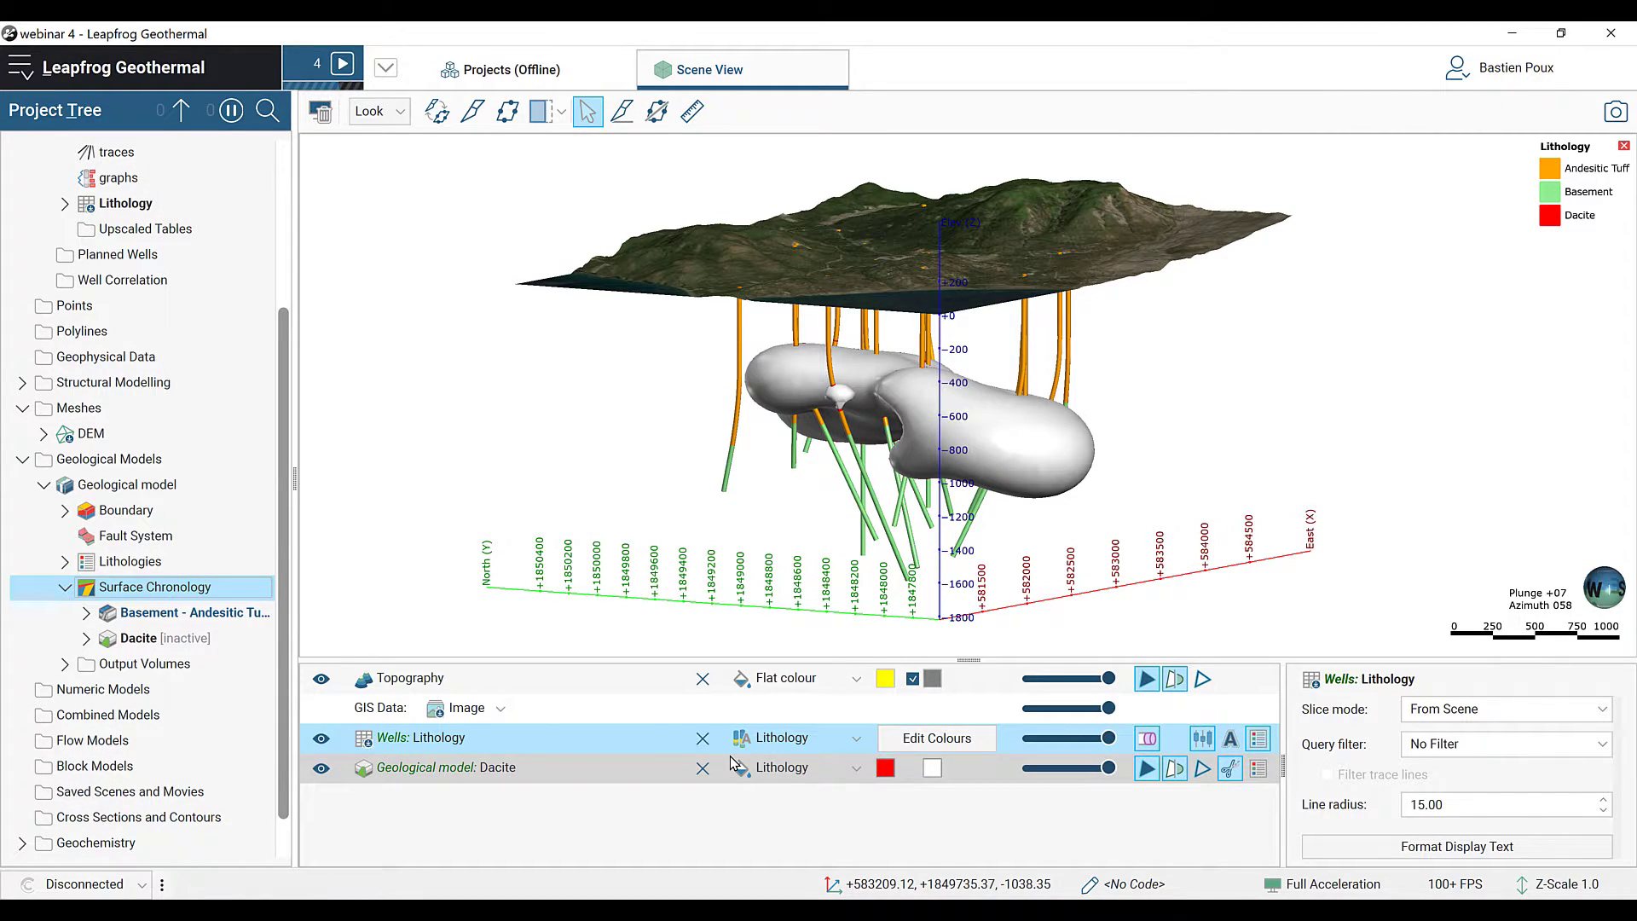
Step: Add the Basement – Andesitic Tuff contact surface from the Surface Chronology to the scene
{"action": "left_click_drag", "start_coordinate": [162, 615], "coordinate": [972, 450]}
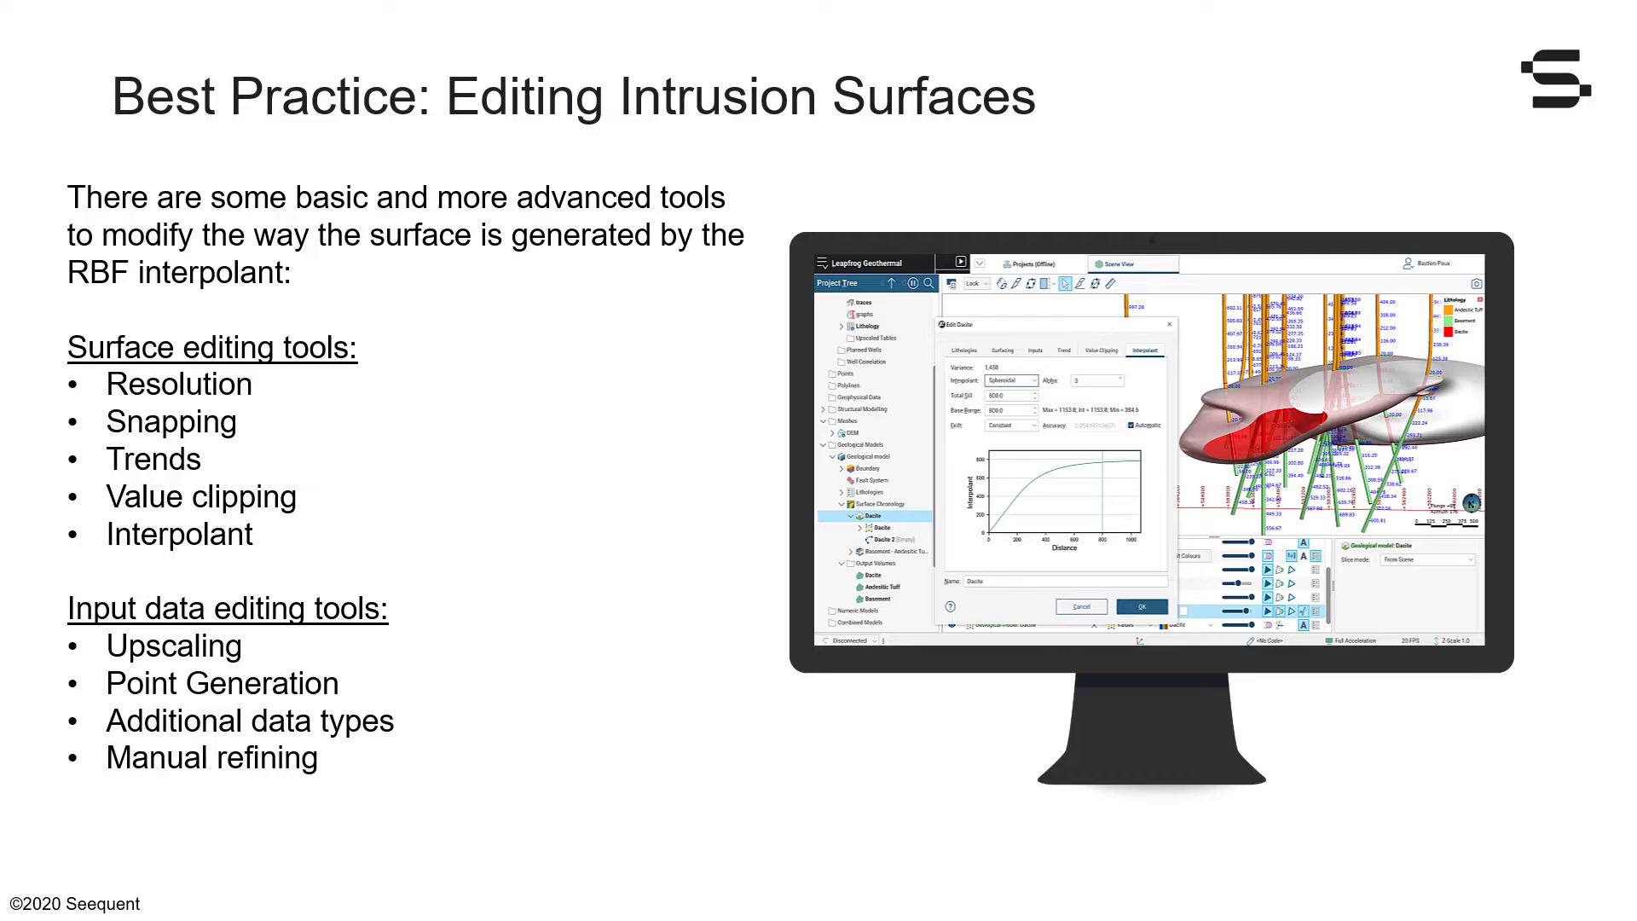
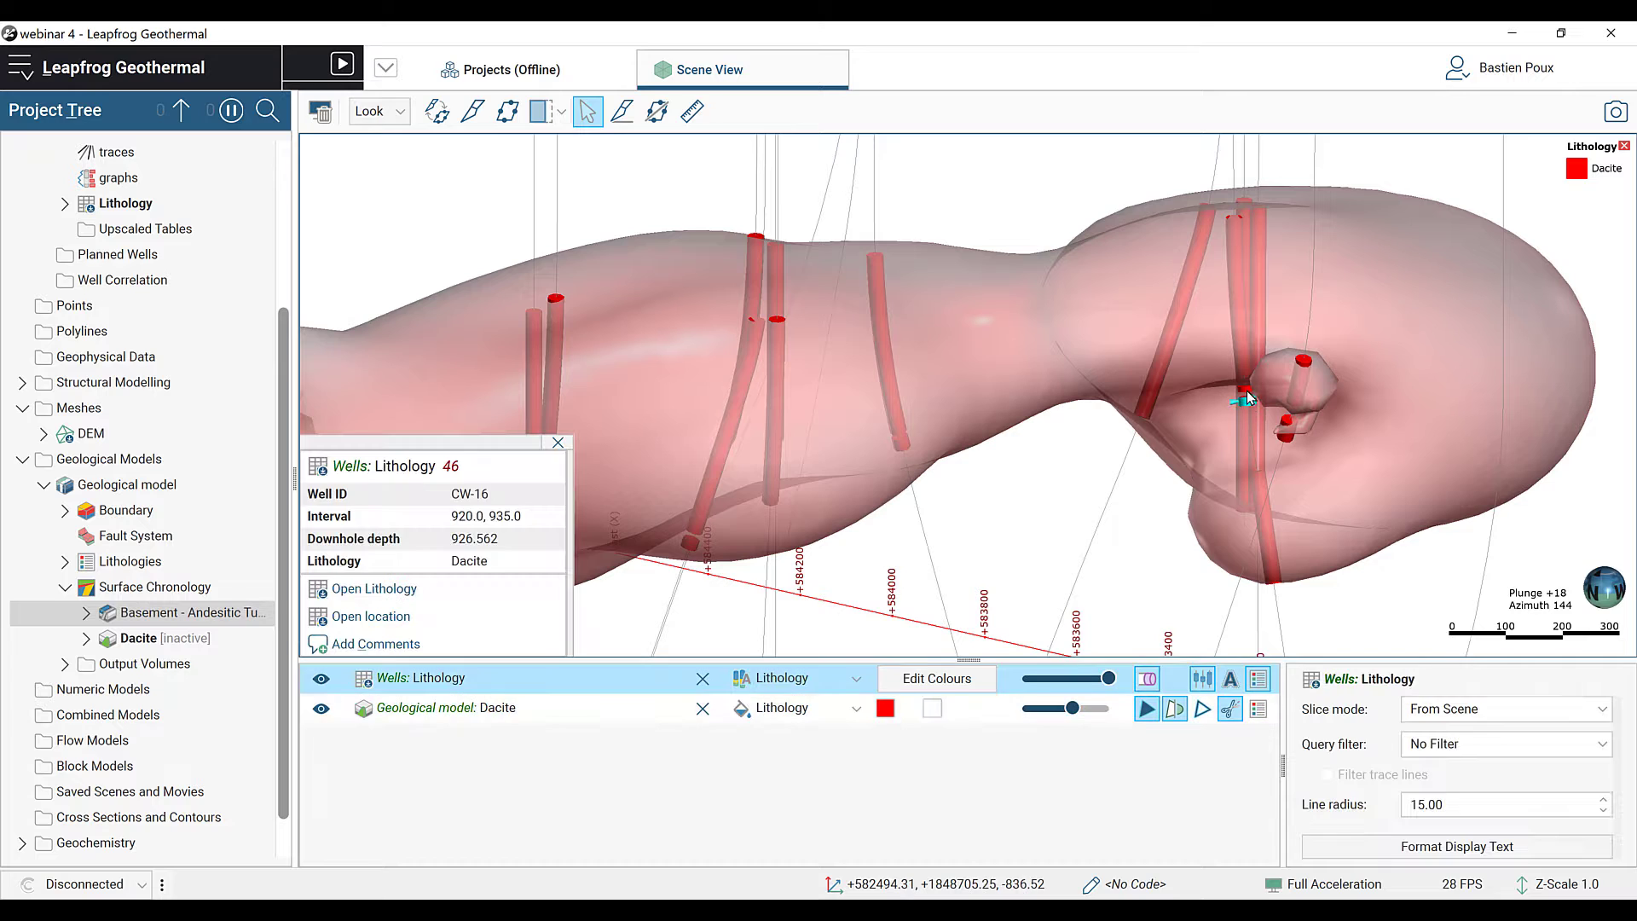
Step: Inspect the Dacite intrusion around the short intervals of well CW-16 and review the geological model's surface resolution setting
{"action": "left_click_drag", "start_coordinate": [1274, 469], "coordinate": [1436, 340]}
{"action": "scroll", "coordinate": [1449, 334], "scroll_direction": "up", "scroll_amount": 3}
{"action": "middle_click_drag", "start_coordinate": [1624, 312], "coordinate": [1353, 331]}
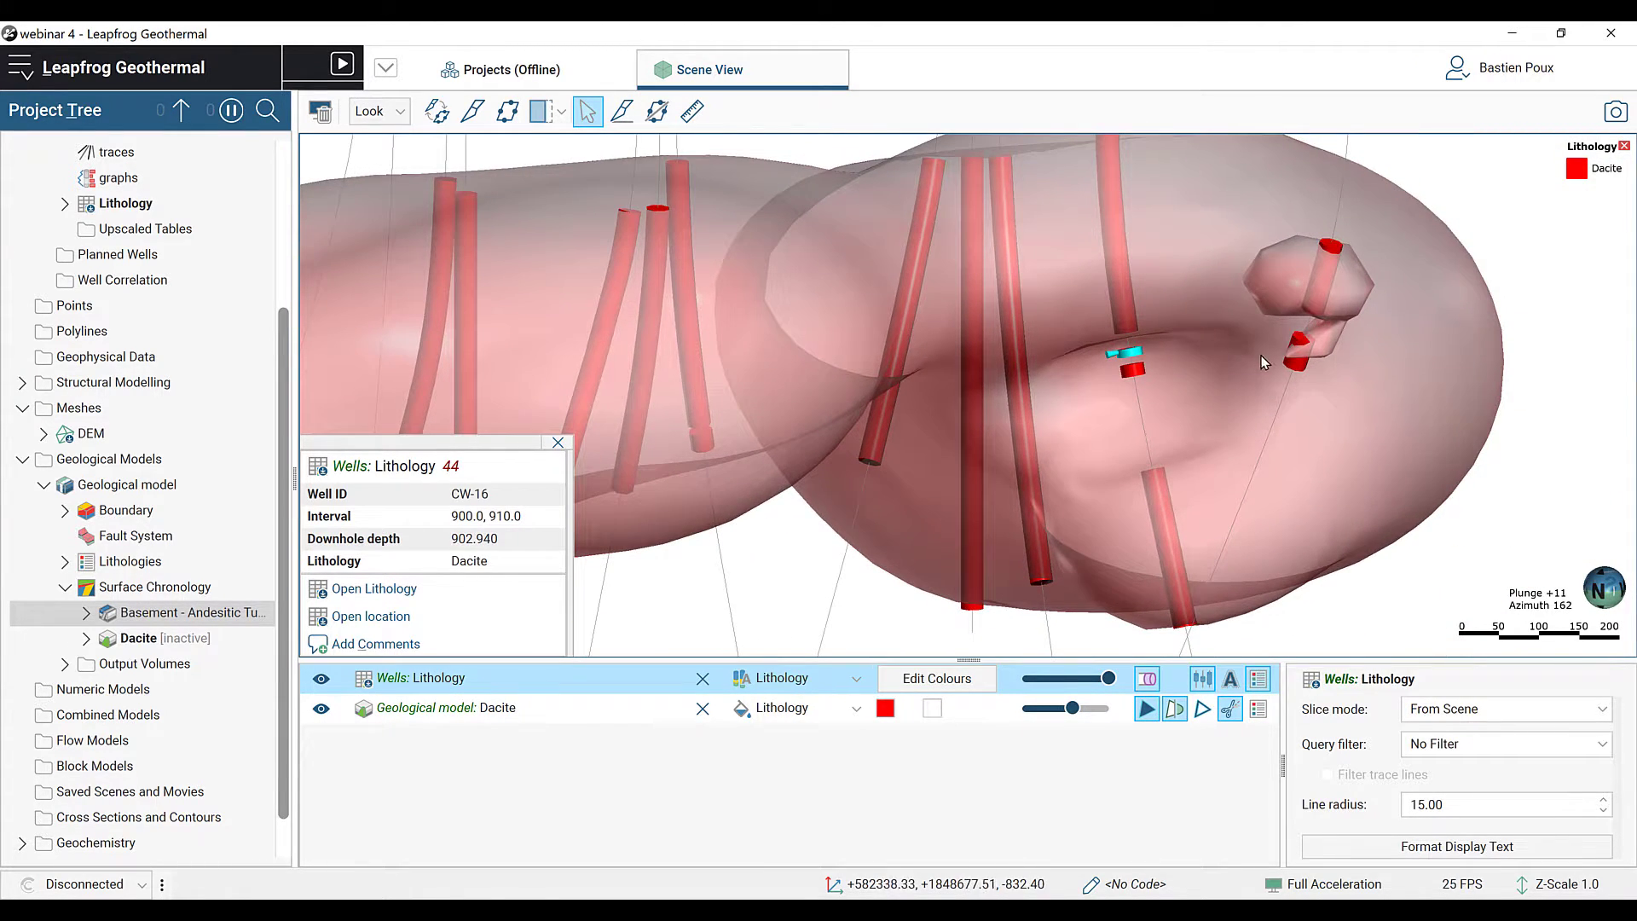
{"action": "left_click_drag", "start_coordinate": [1261, 355], "coordinate": [1092, 413]}
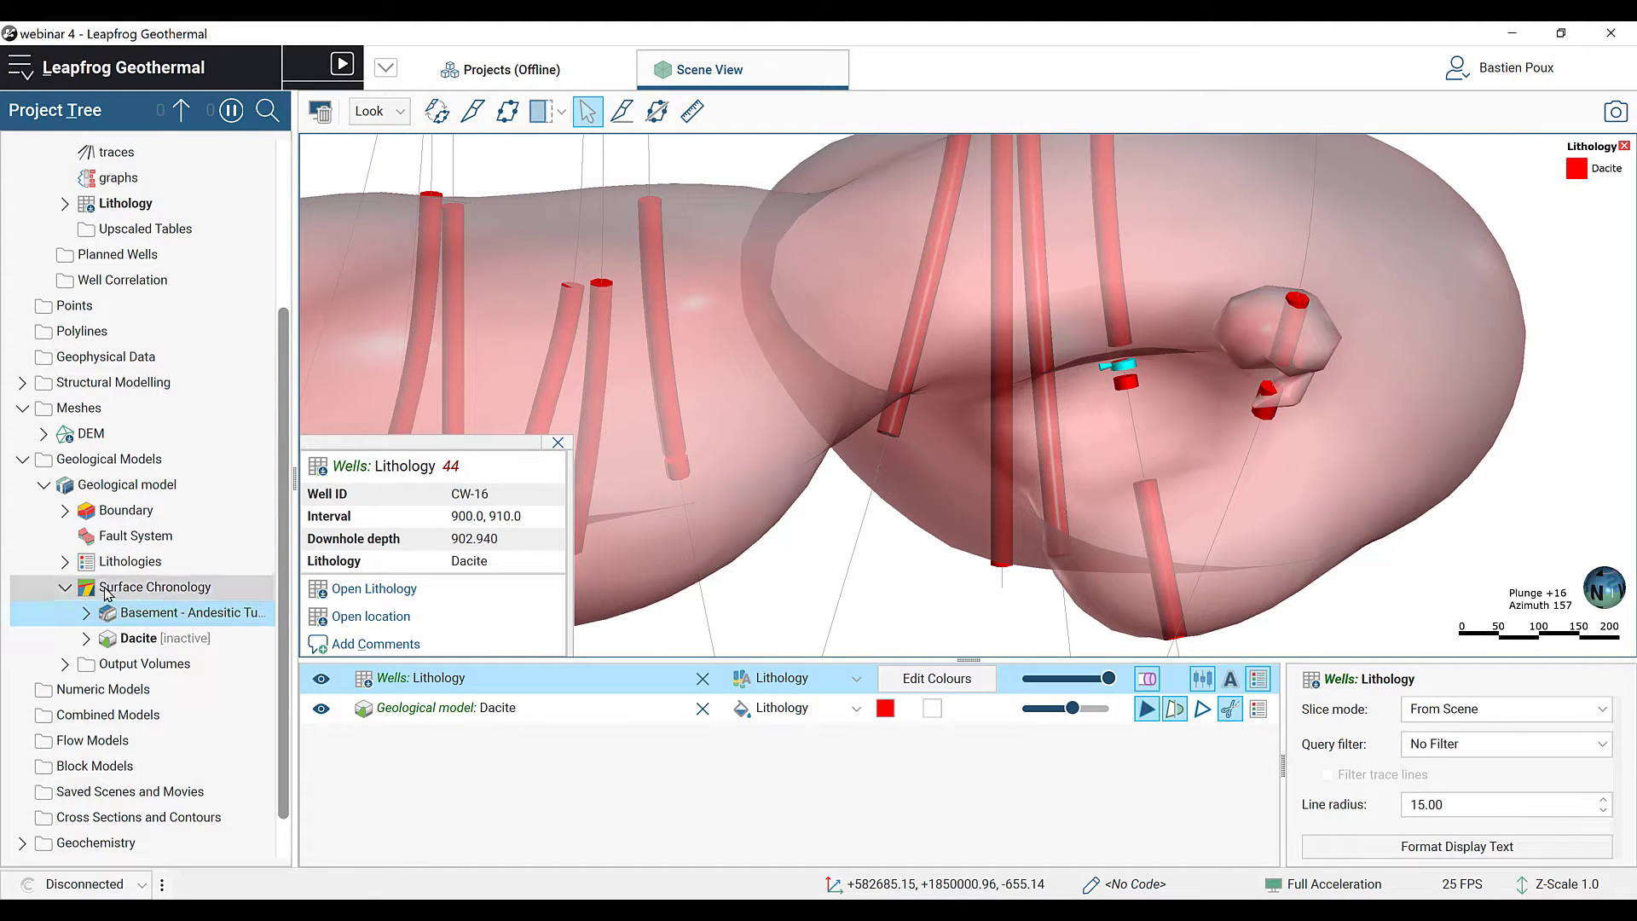
{"action": "double_click", "coordinate": [118, 491]}
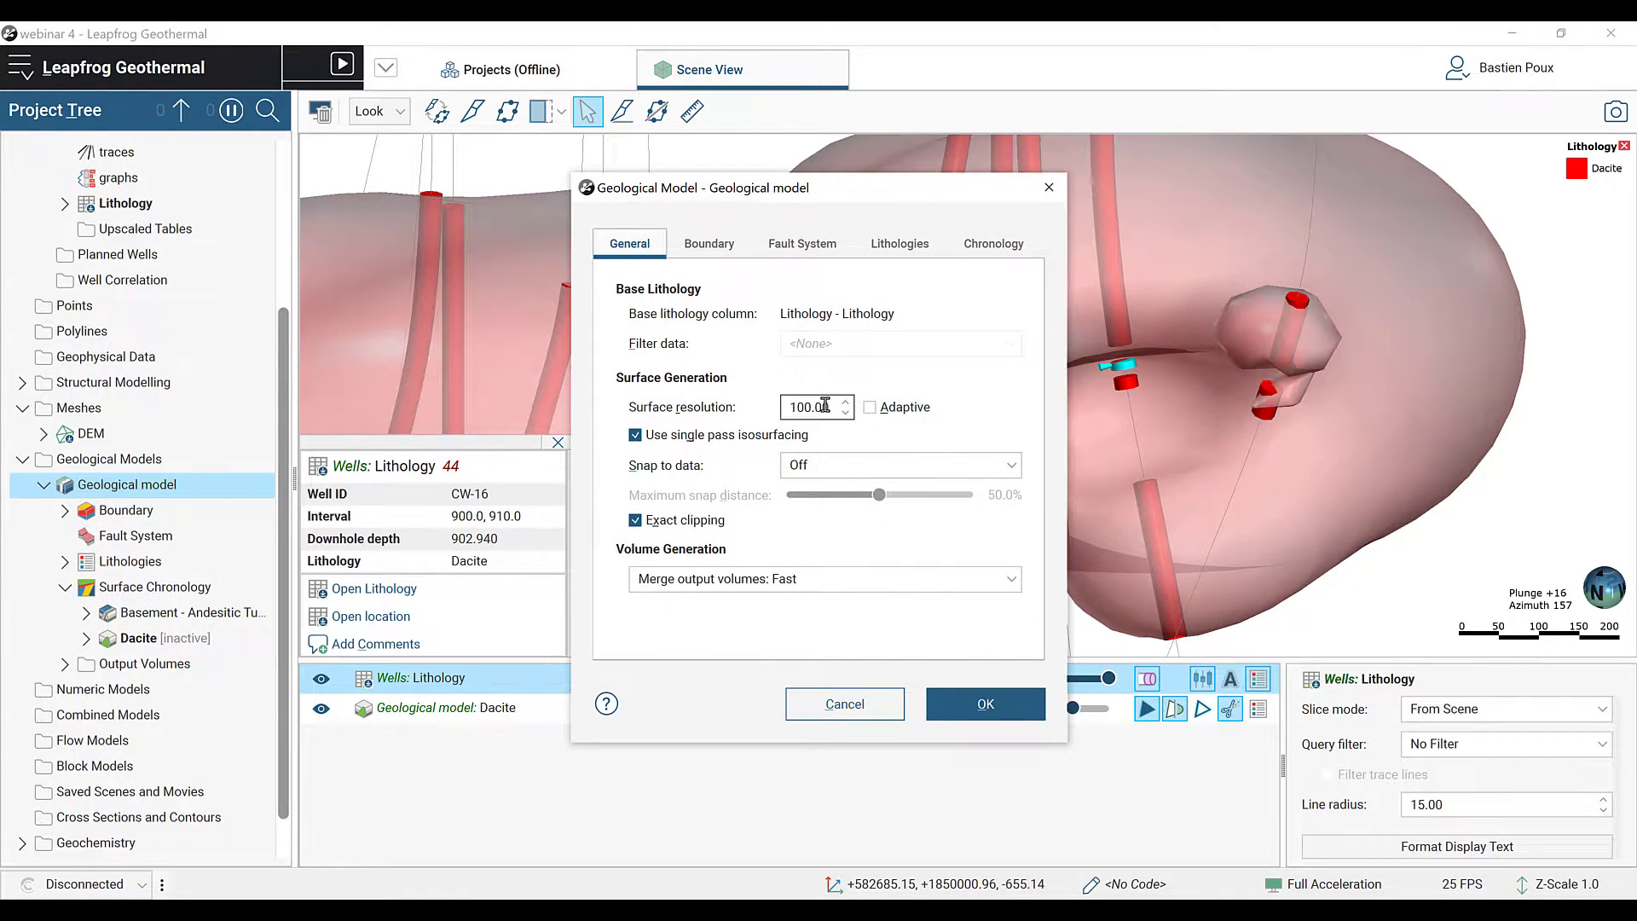
{"action": "left_click", "coordinate": [1049, 186]}
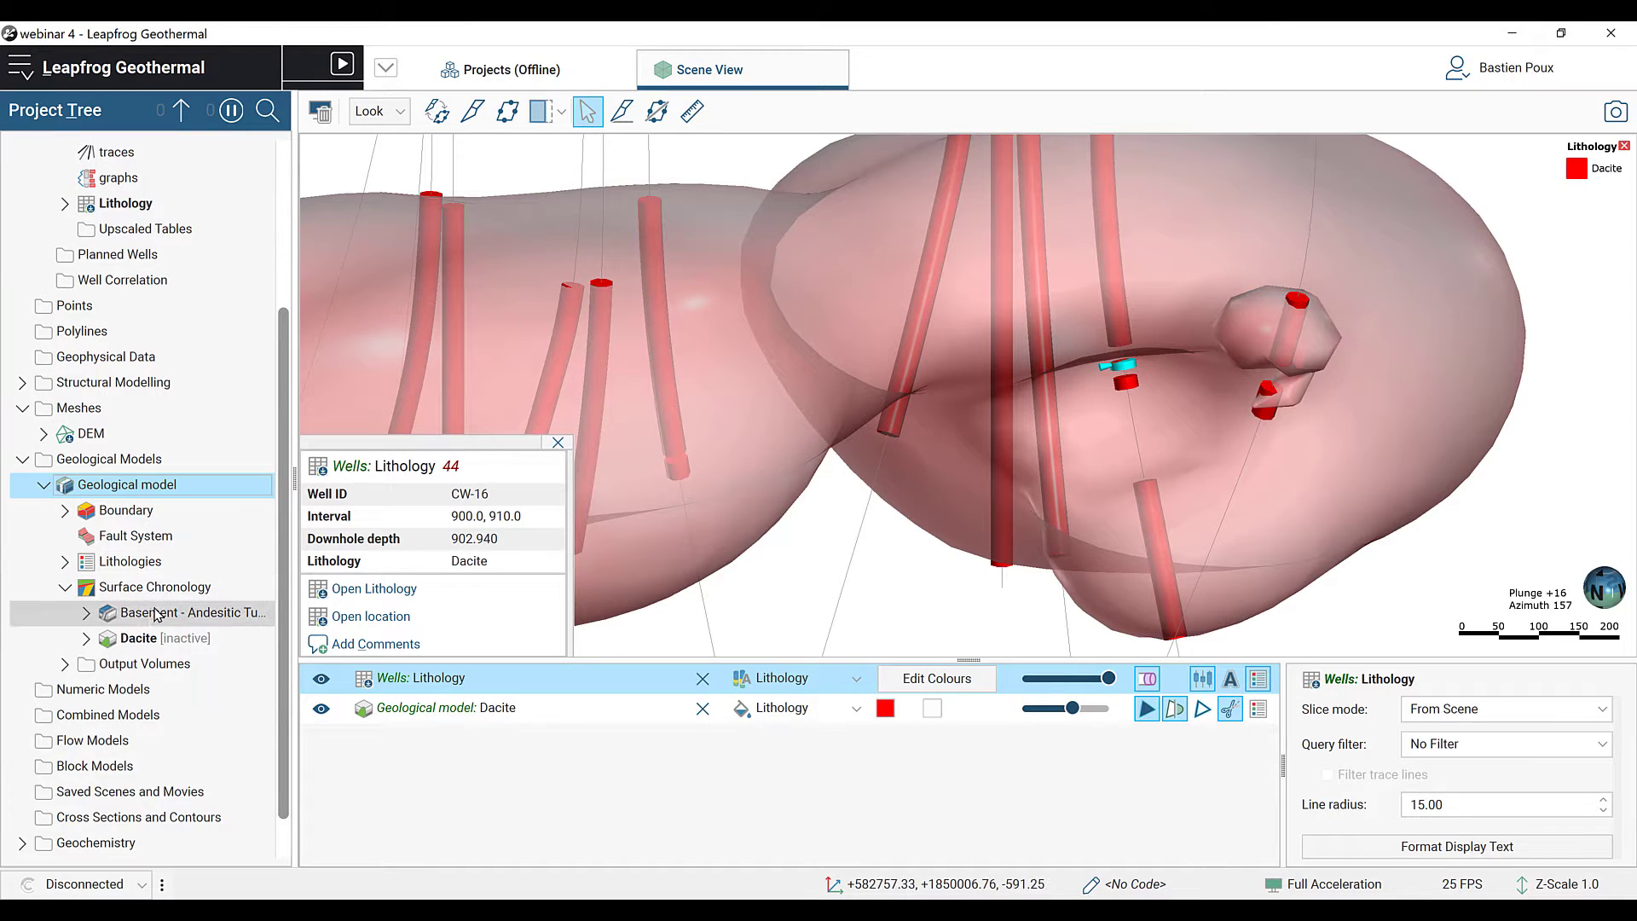
Step: Stop the Dacite intrusion from inheriting the geological model's resolution and set its surface resolution to 25
{"action": "left_click", "coordinate": [142, 638]}
{"action": "double_click", "coordinate": [141, 639]}
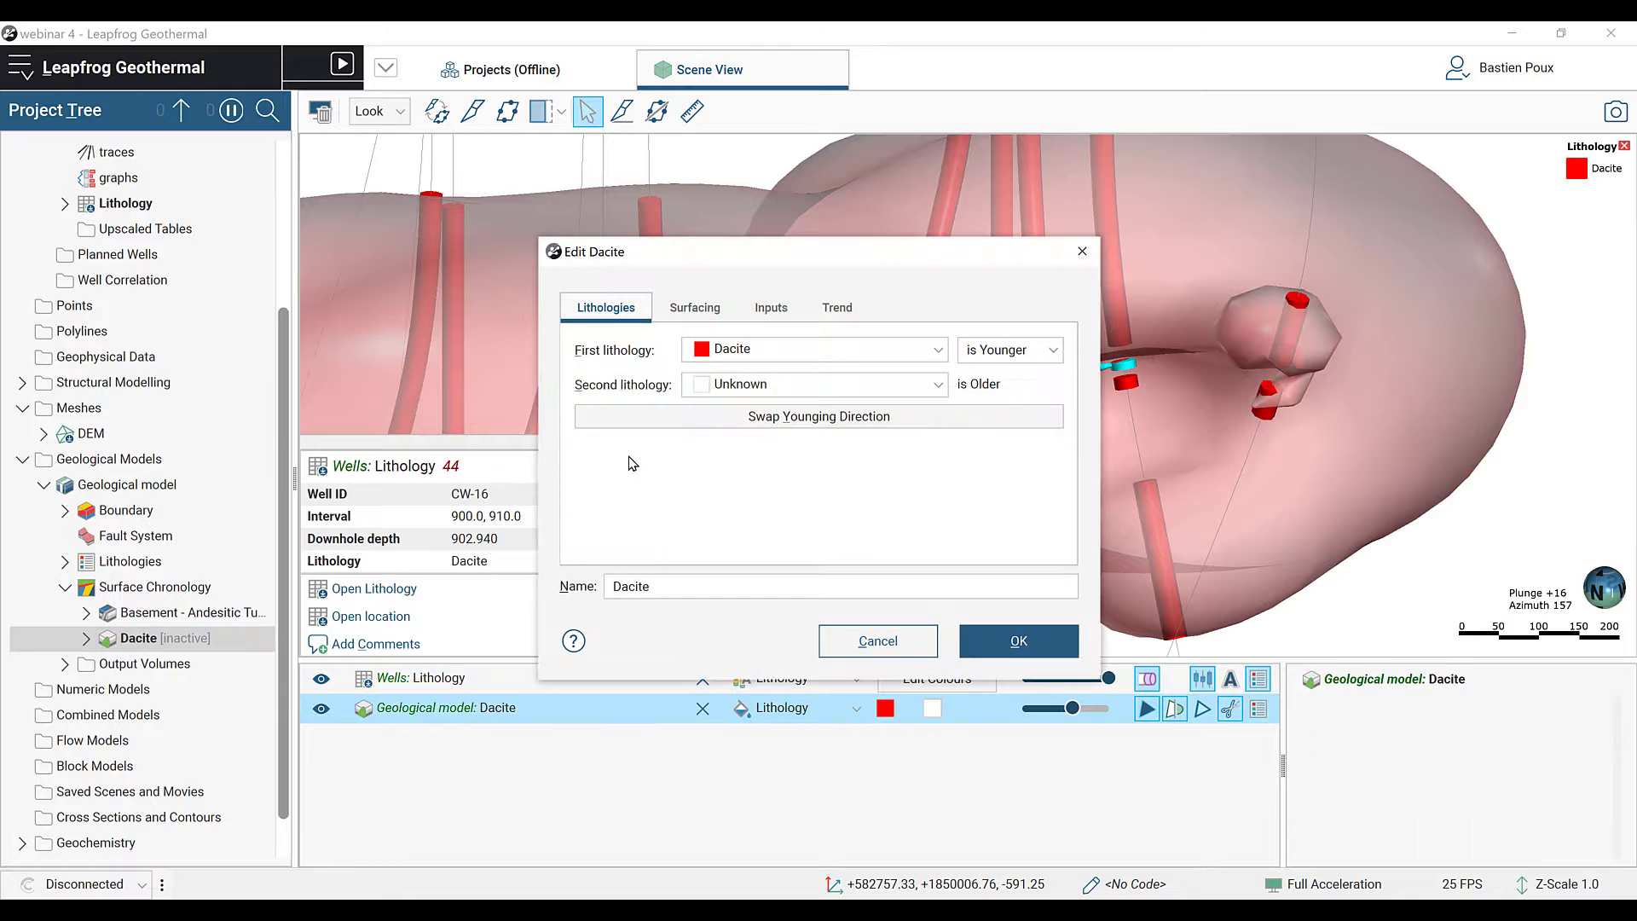
{"action": "left_click", "coordinate": [707, 309]}
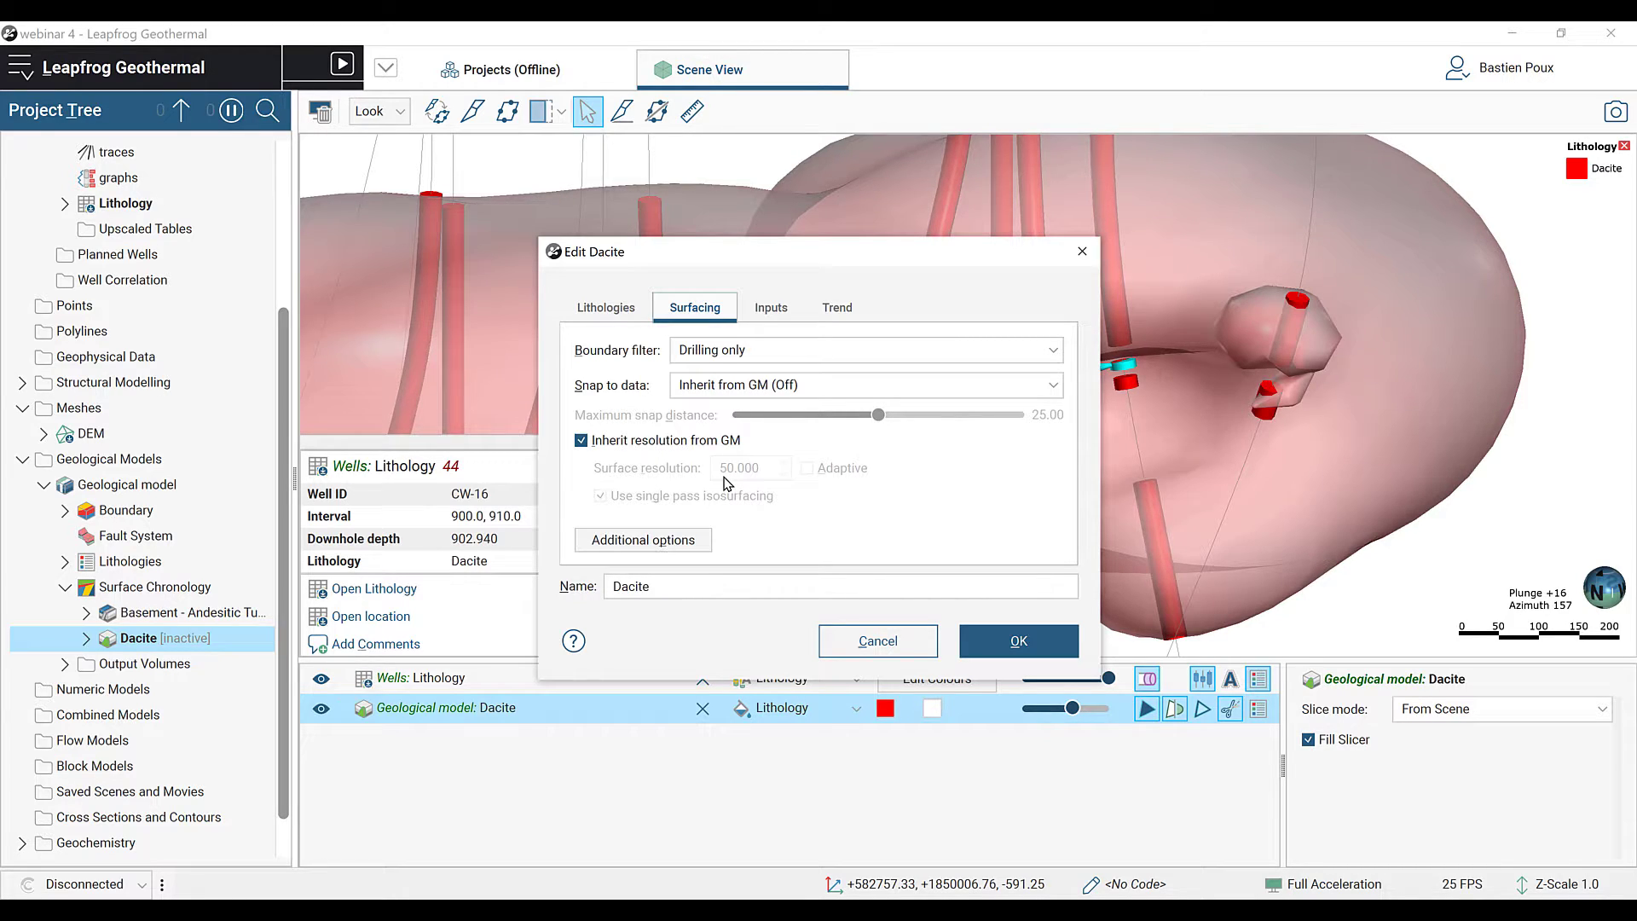
{"action": "left_click", "coordinate": [580, 441]}
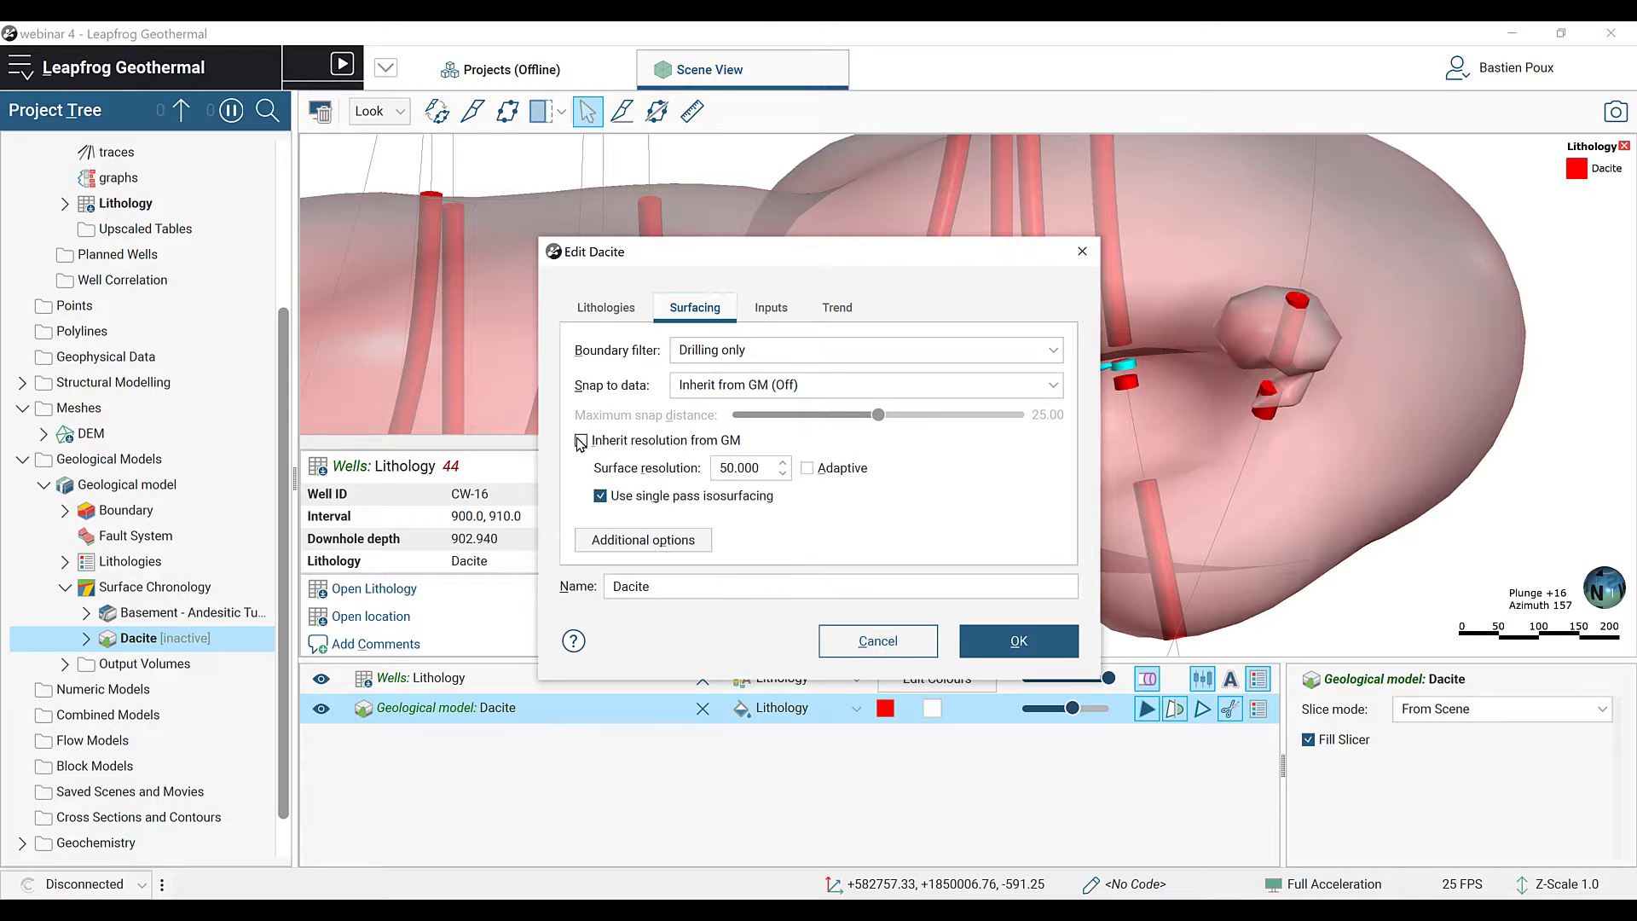
{"action": "left_click", "coordinate": [761, 467]}
{"action": "left_click_drag", "start_coordinate": [762, 467], "coordinate": [719, 468]}
{"action": "type", "text": "25"}
{"action": "left_click", "coordinate": [1020, 640]}
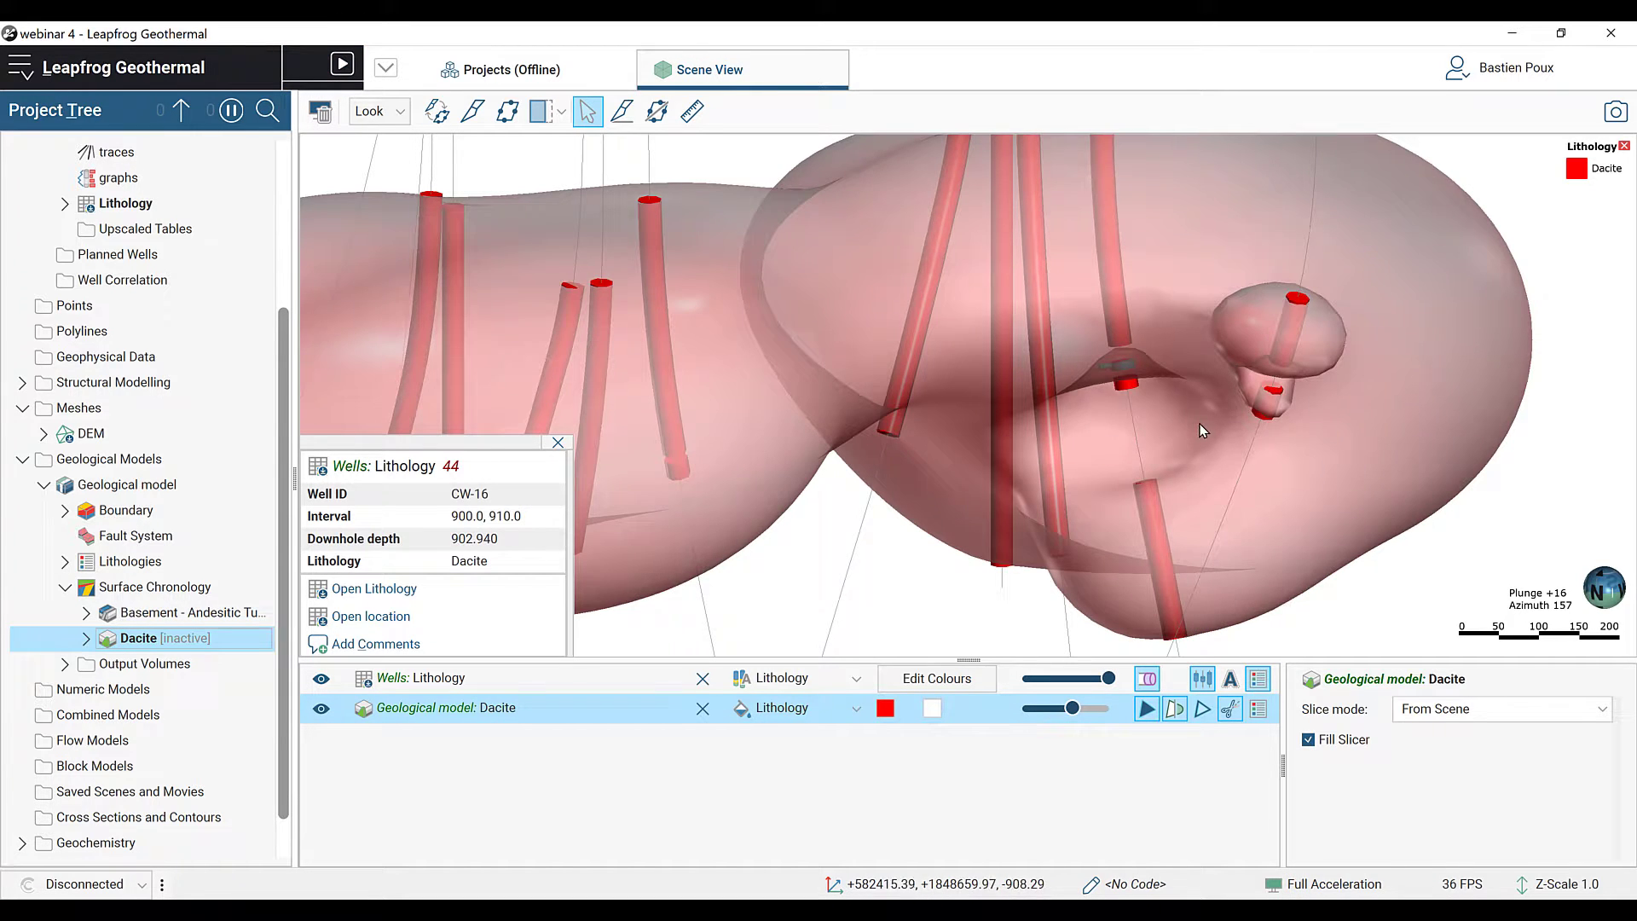
Step: Examine how closely the Dacite surface follows the wells' Dacite intervals, especially the short ones along its lower edge
{"action": "left_click_drag", "start_coordinate": [1200, 423], "coordinate": [1067, 462]}
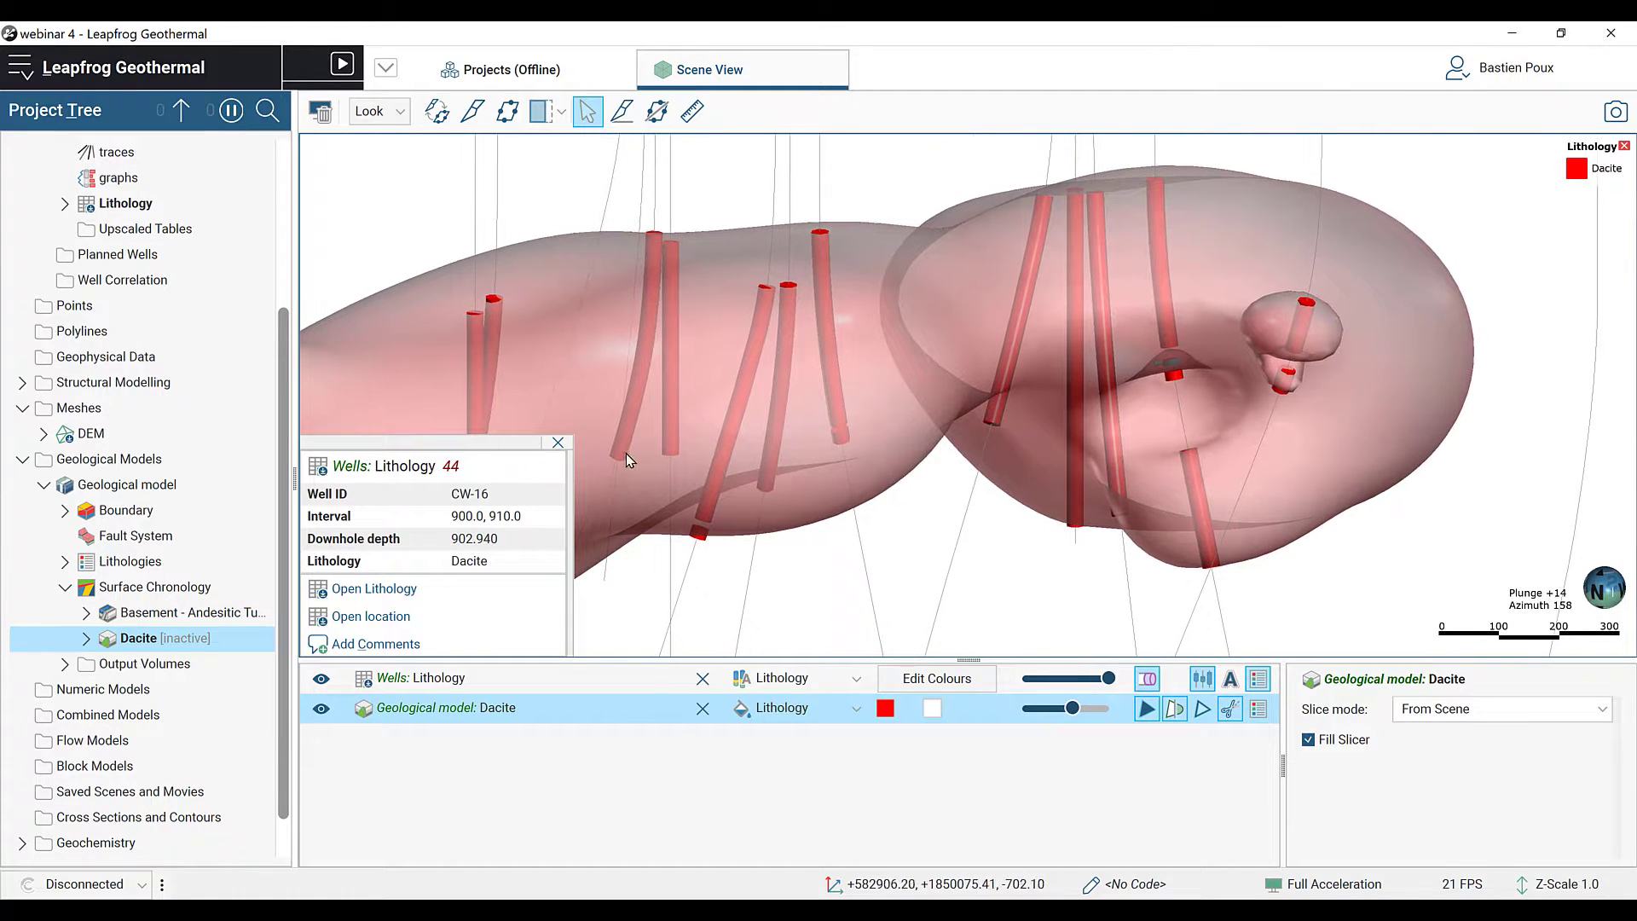
{"action": "left_click", "coordinate": [558, 445]}
{"action": "right_click_drag", "start_coordinate": [650, 417], "coordinate": [912, 375]}
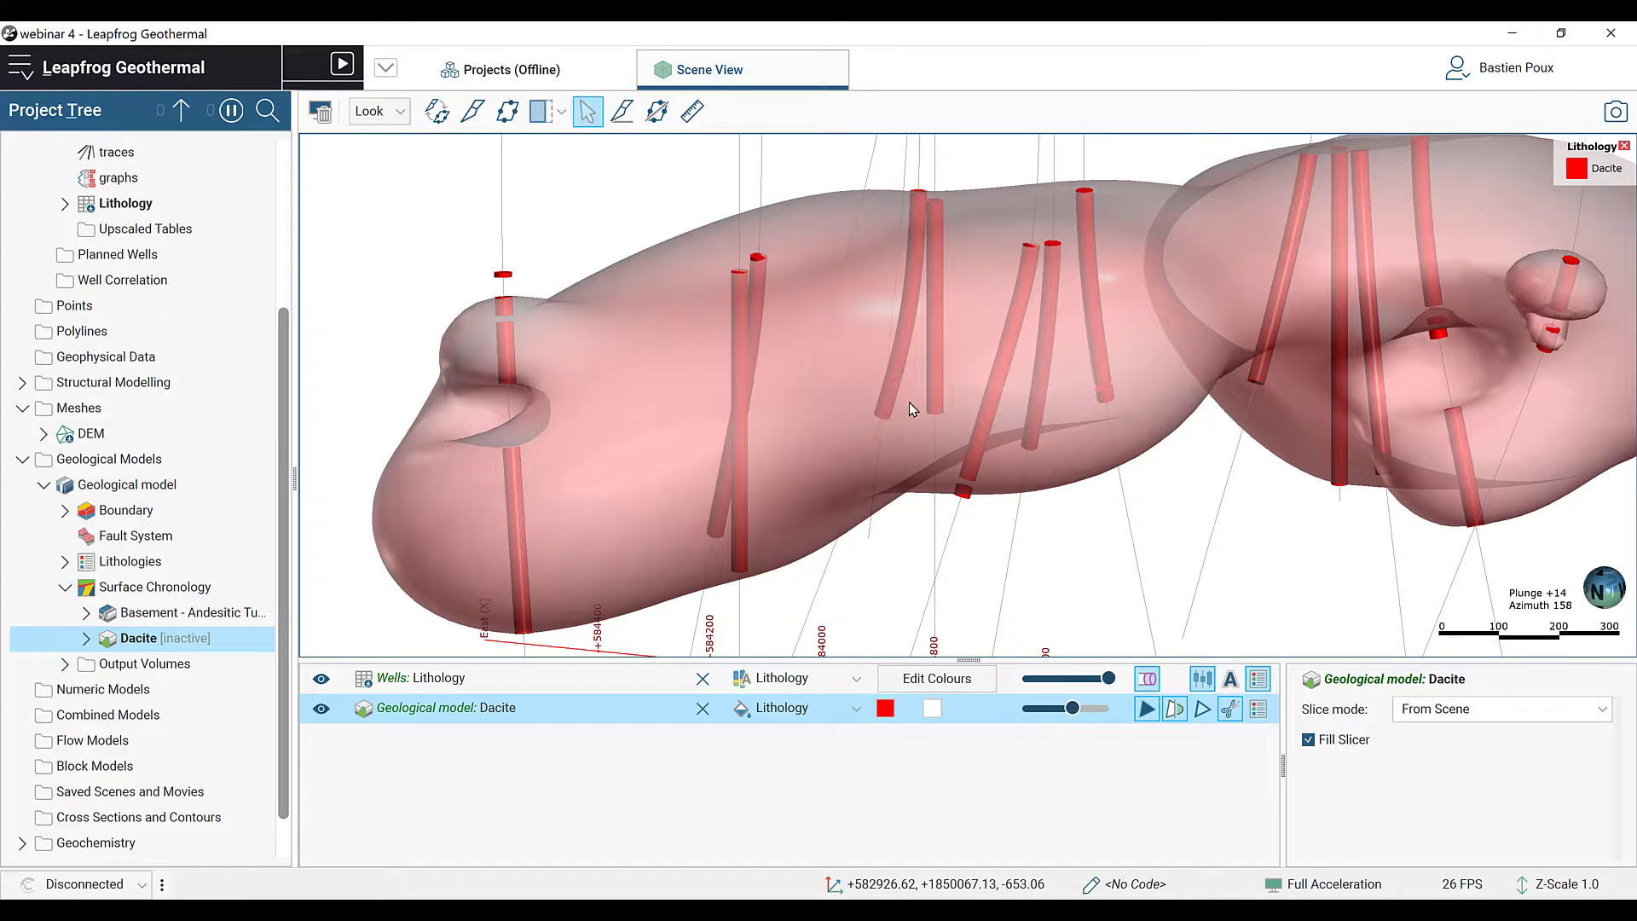
{"action": "scroll", "coordinate": [948, 458], "scroll_direction": "up", "scroll_amount": 2}
{"action": "scroll", "coordinate": [973, 468], "scroll_direction": "up", "scroll_amount": 4}
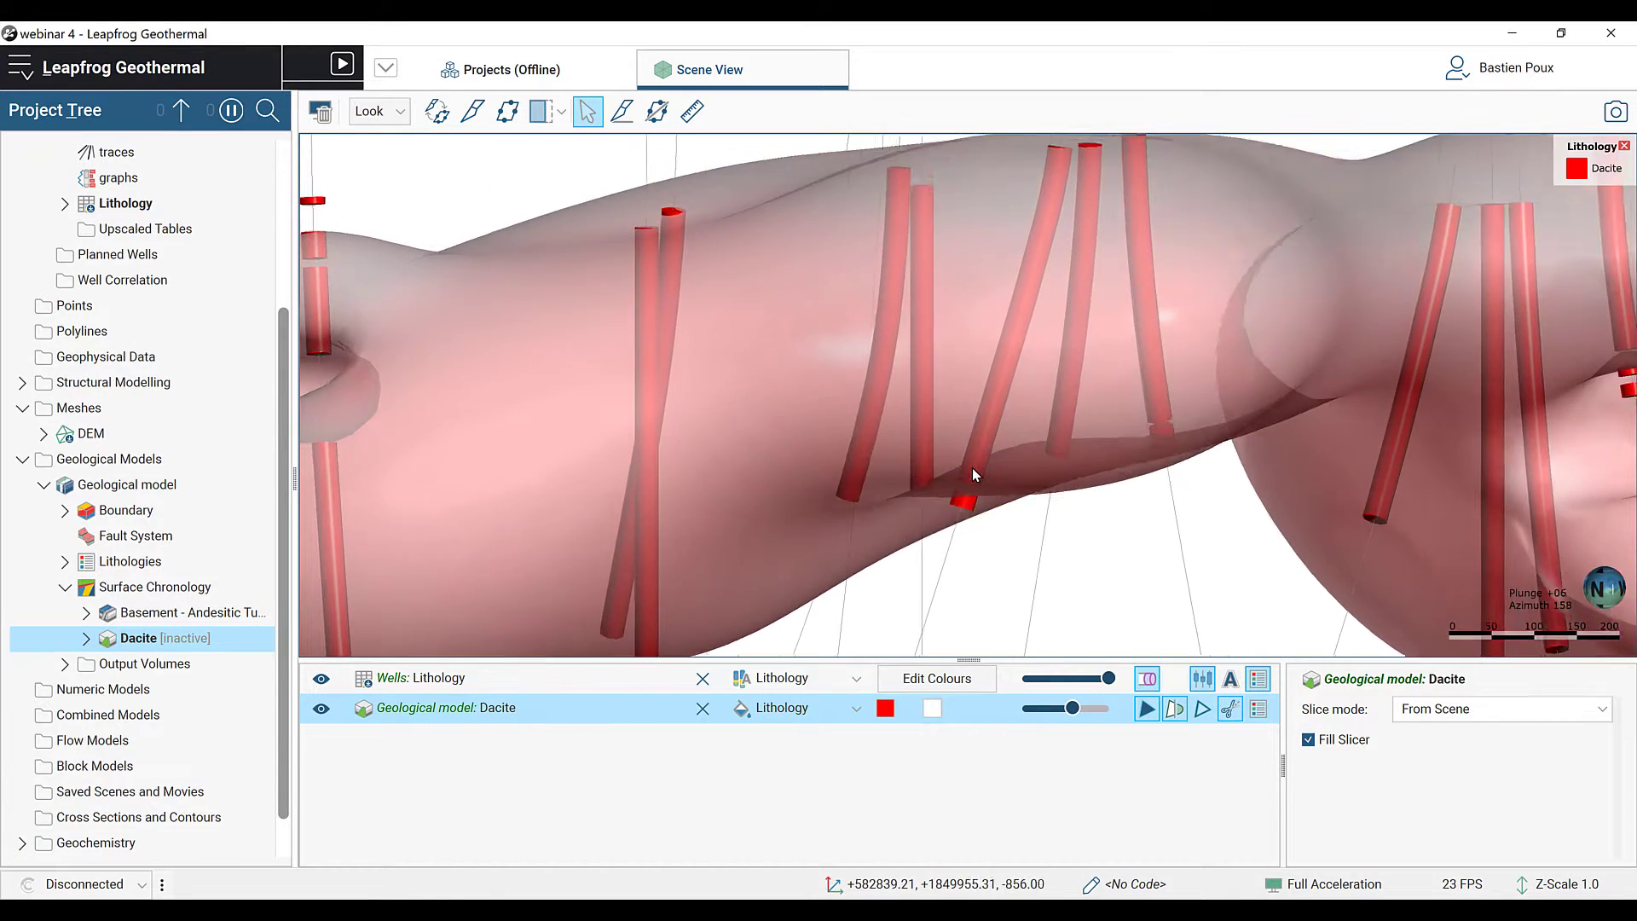
{"action": "left_click_drag", "start_coordinate": [991, 505], "coordinate": [947, 386]}
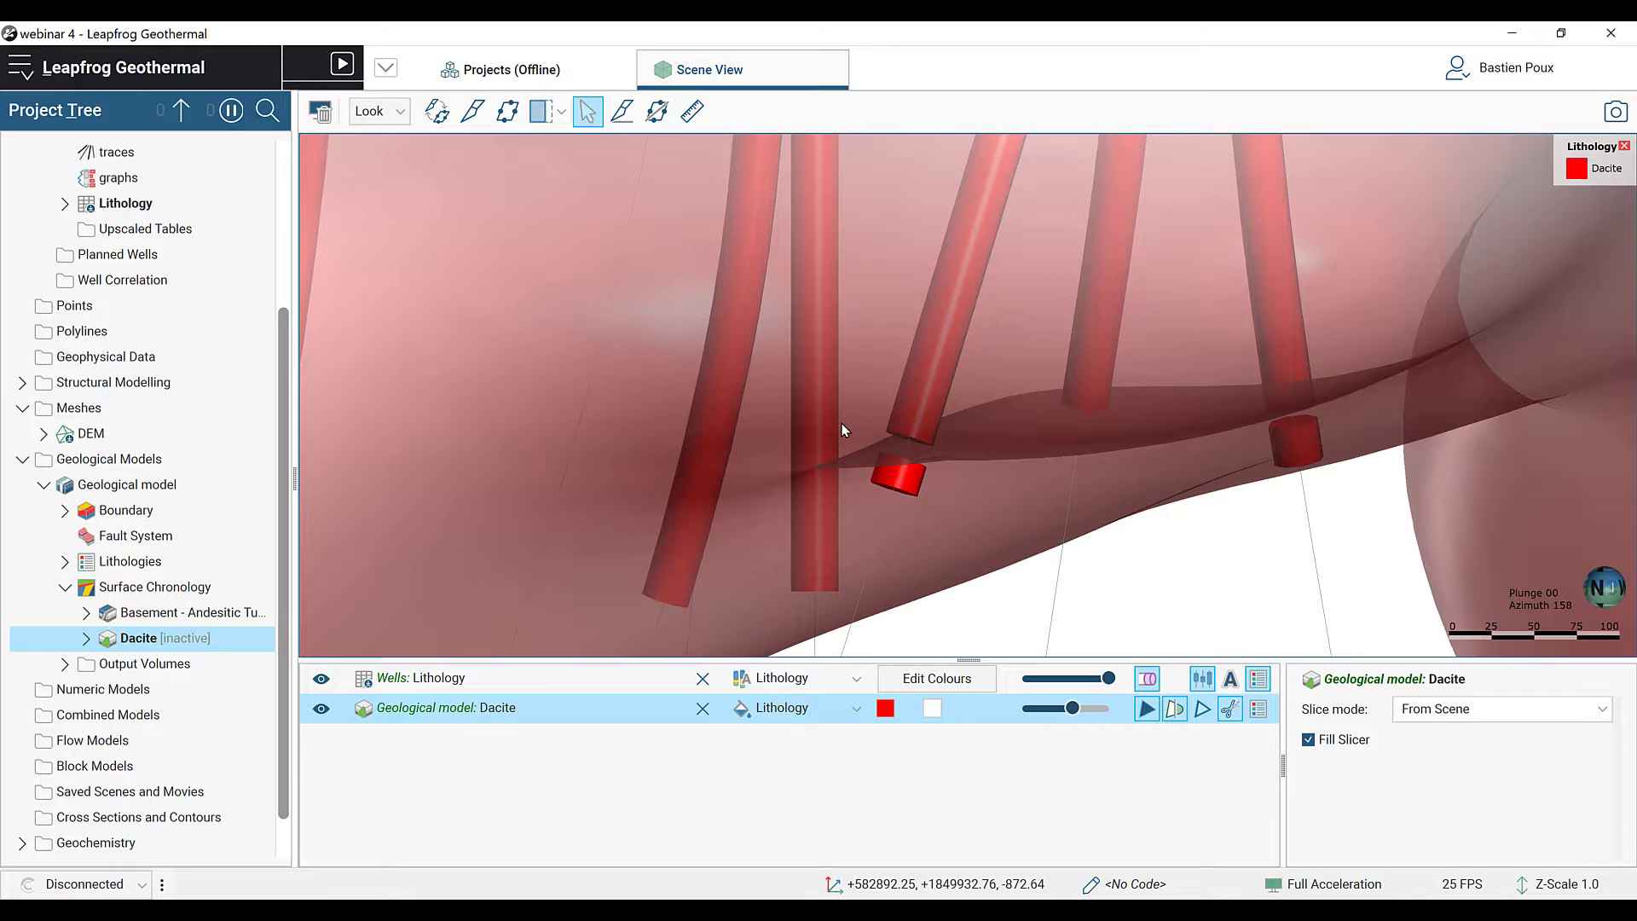
Step: Review the snap-to-data setting in the geological model's general settings, leaving it at Off
{"action": "left_click", "coordinate": [146, 485]}
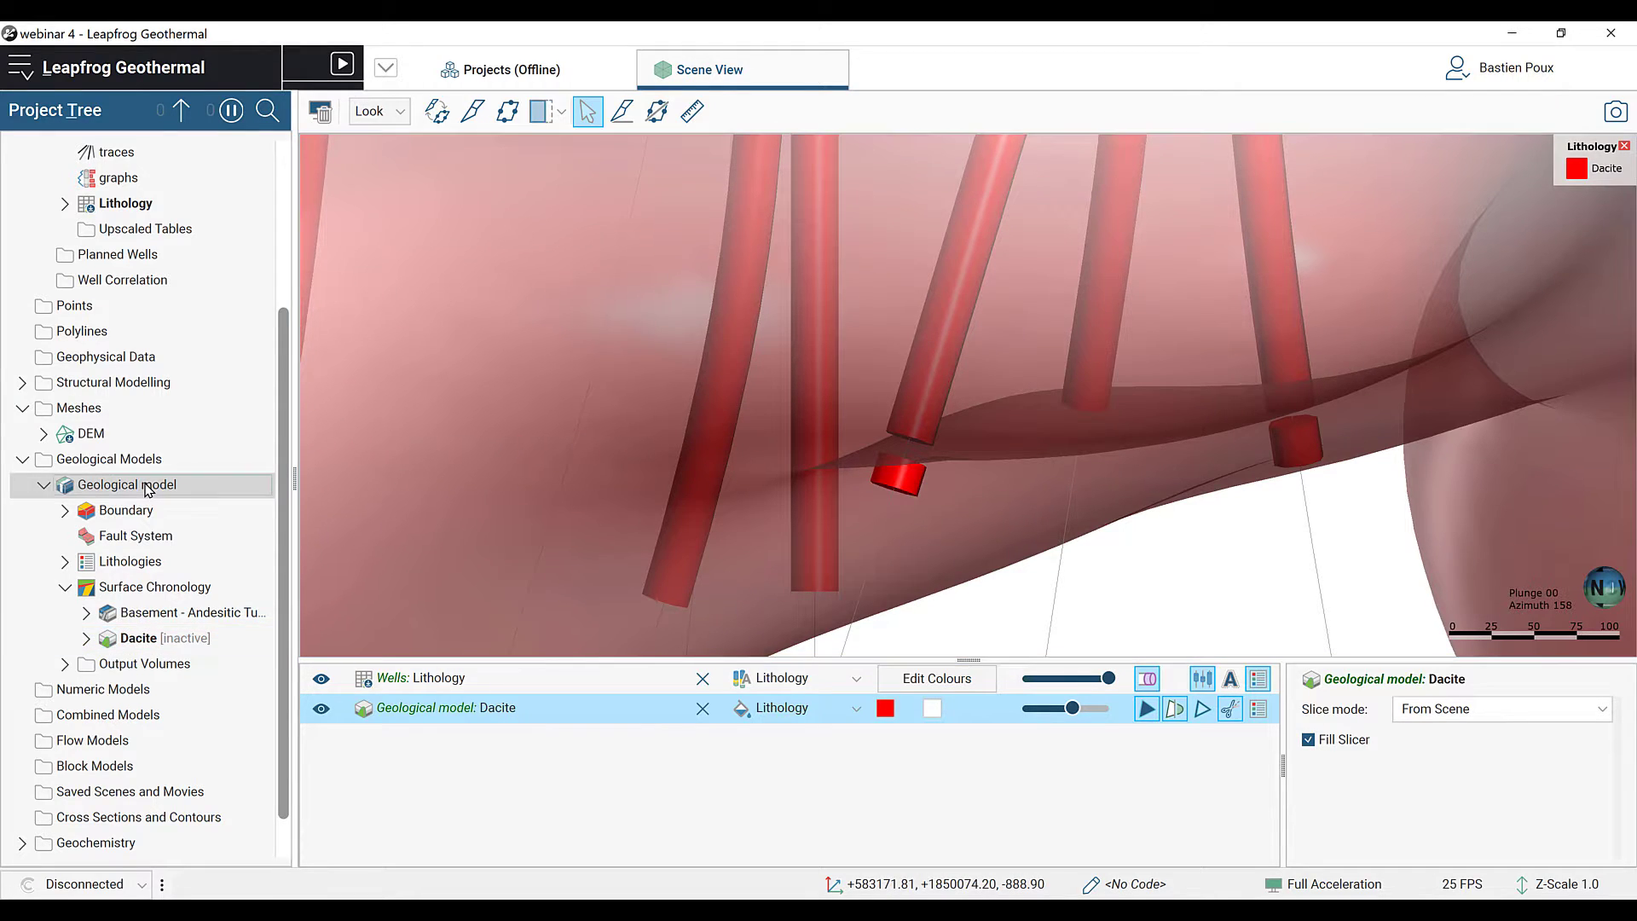
{"action": "double_click", "coordinate": [146, 486]}
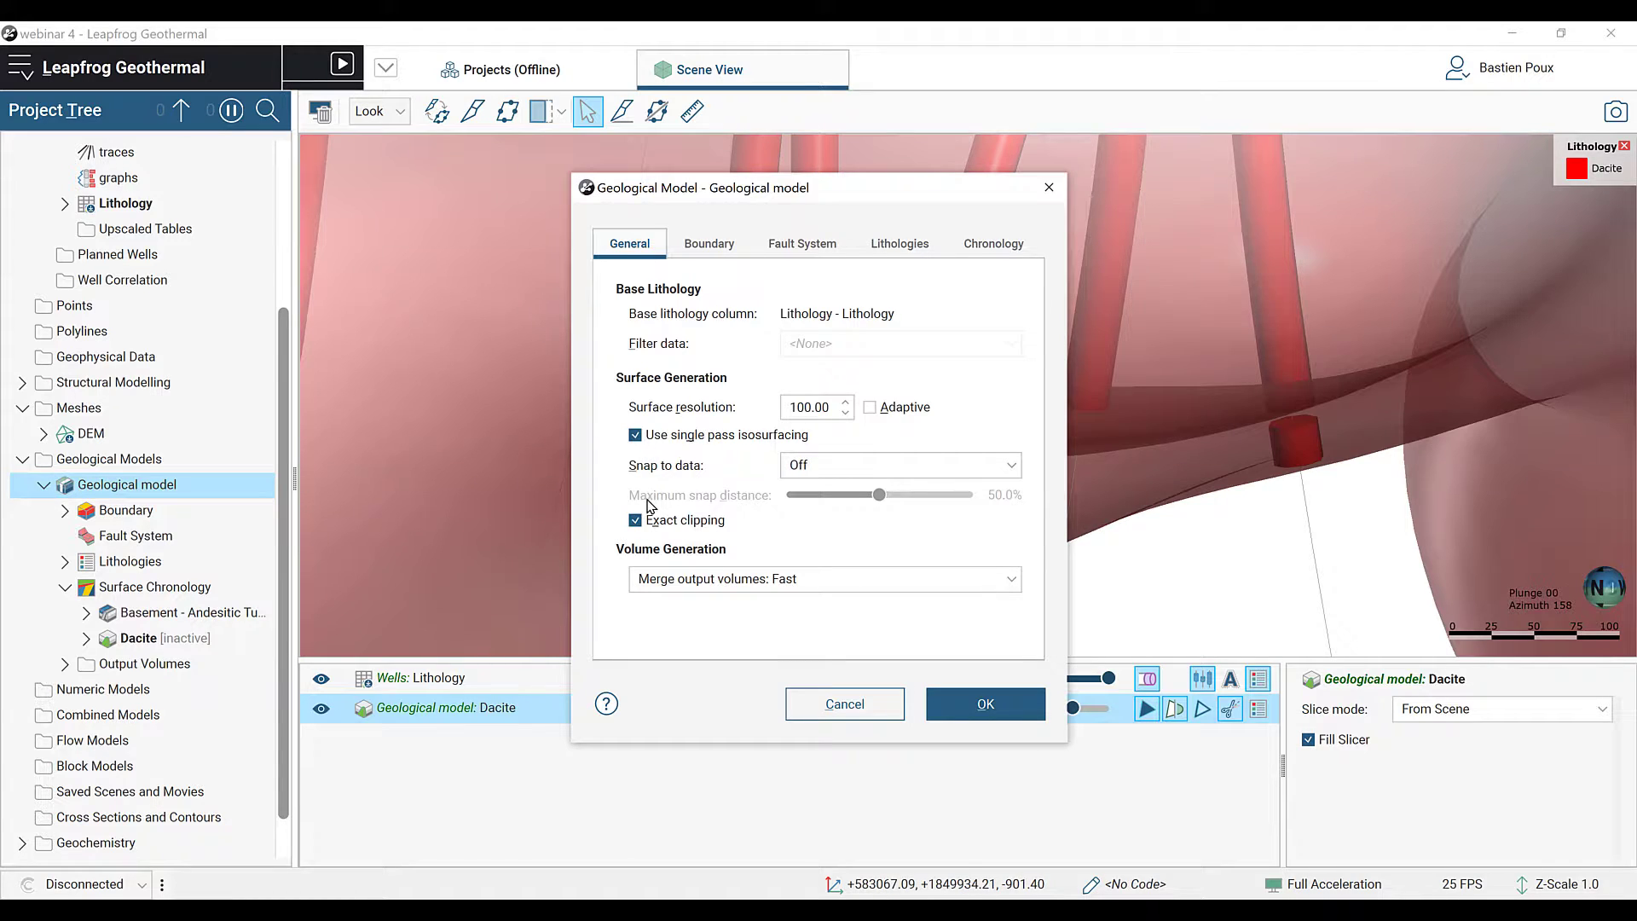
{"action": "left_click", "coordinate": [811, 469]}
{"action": "left_click", "coordinate": [811, 468]}
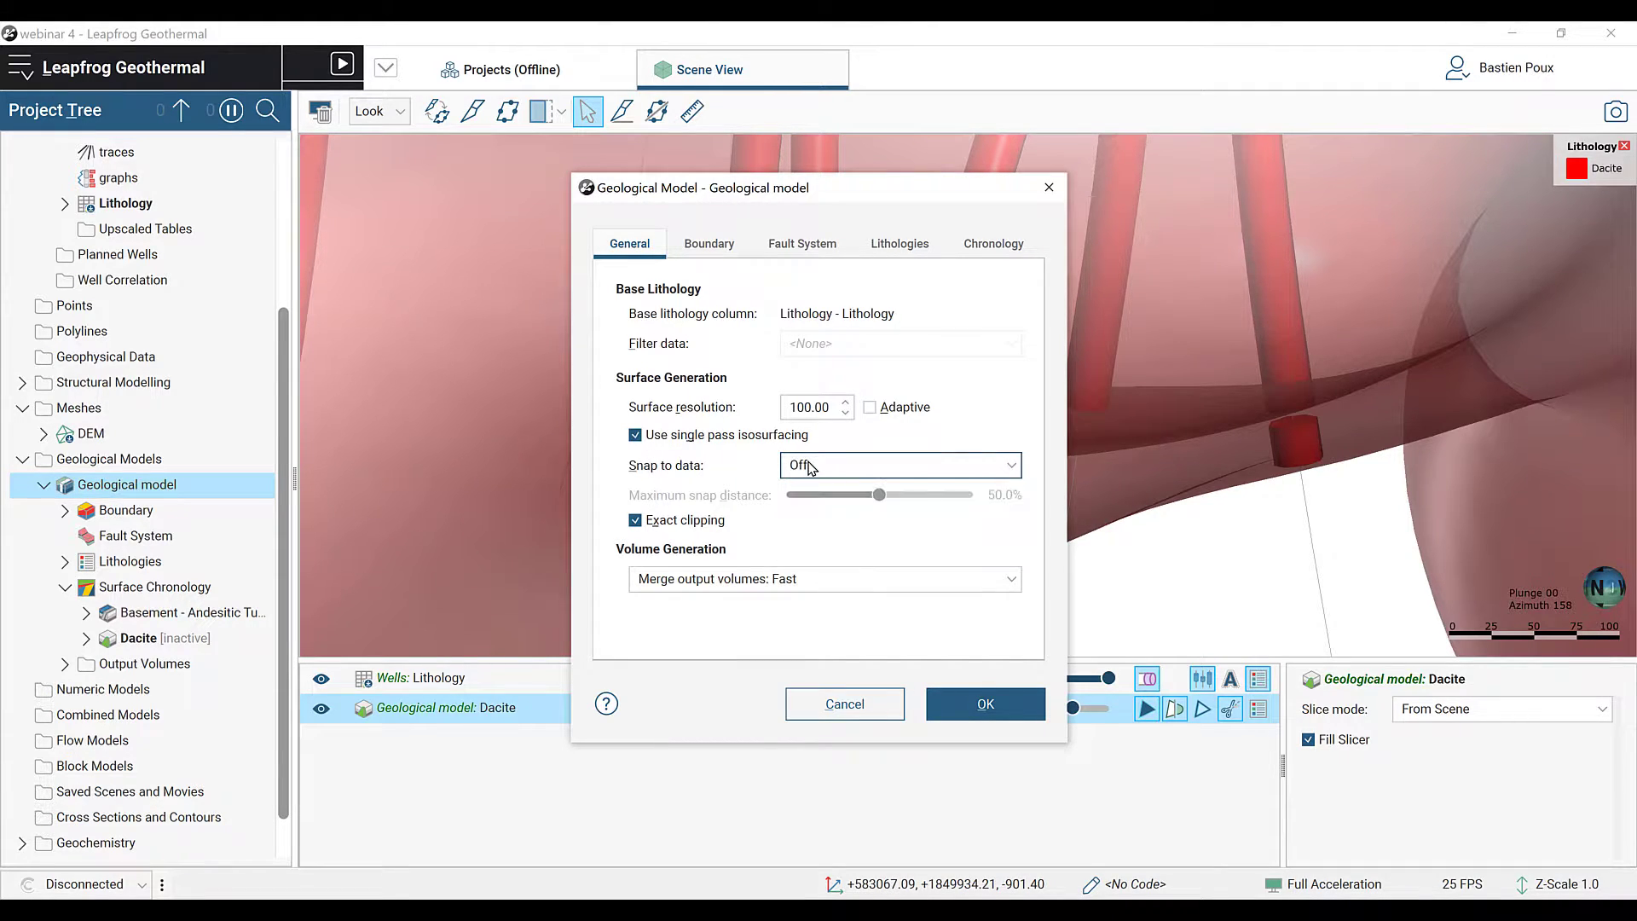
{"action": "left_click", "coordinate": [980, 704]}
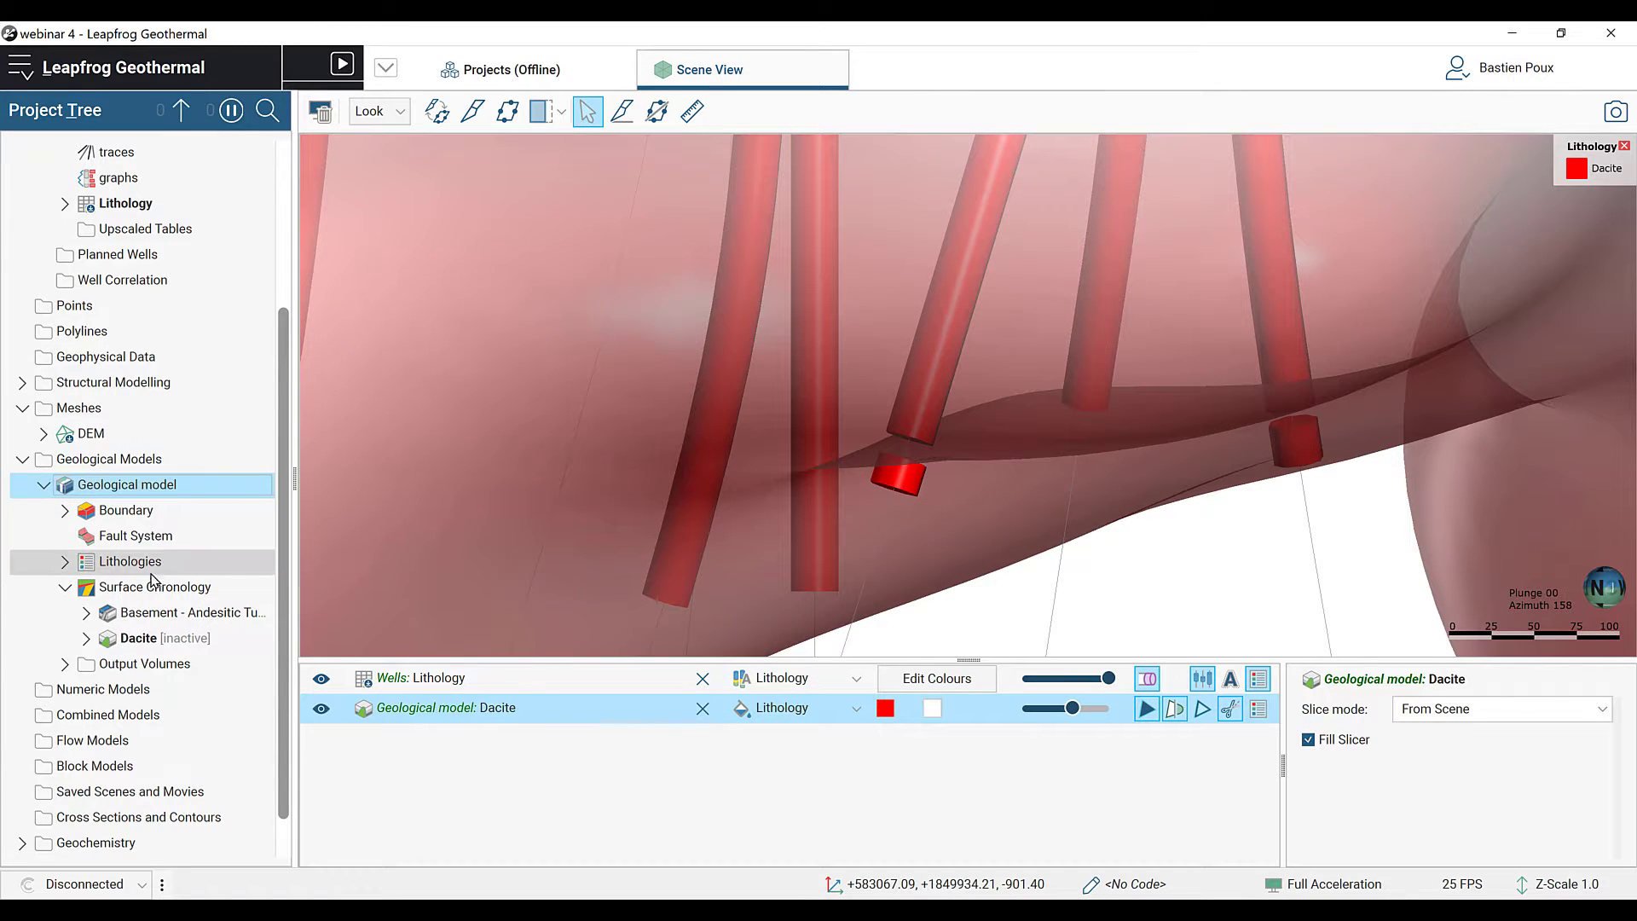
Step: Set the Dacite surface to snap to drilling data only, with a maximum snap distance of 25
{"action": "double_click", "coordinate": [150, 639]}
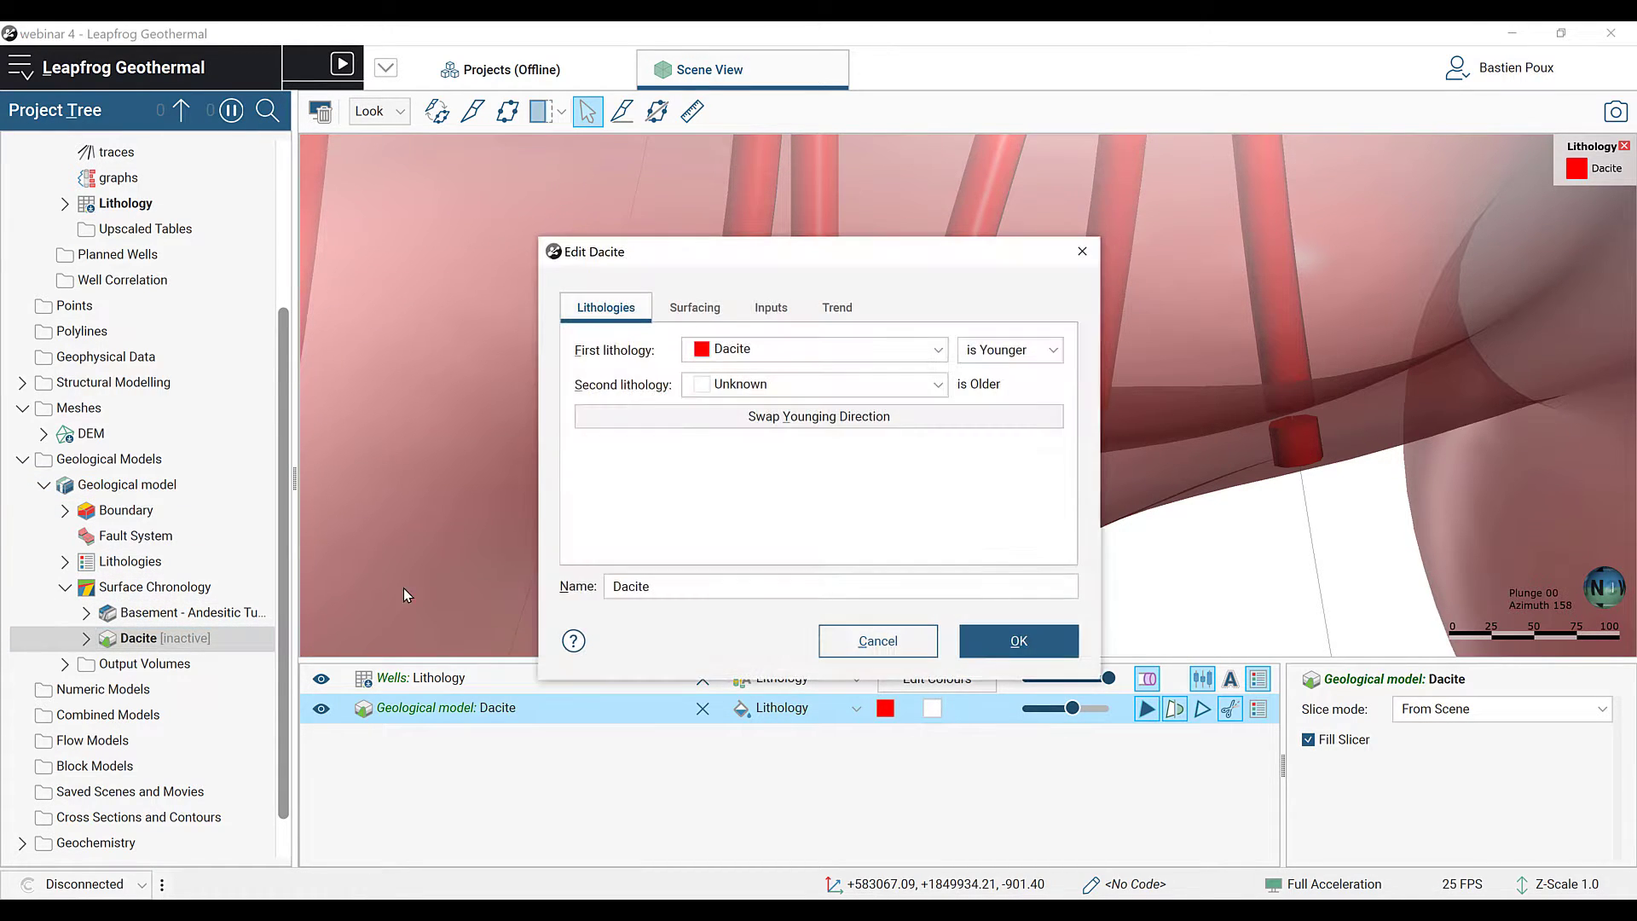
{"action": "left_click", "coordinate": [694, 306]}
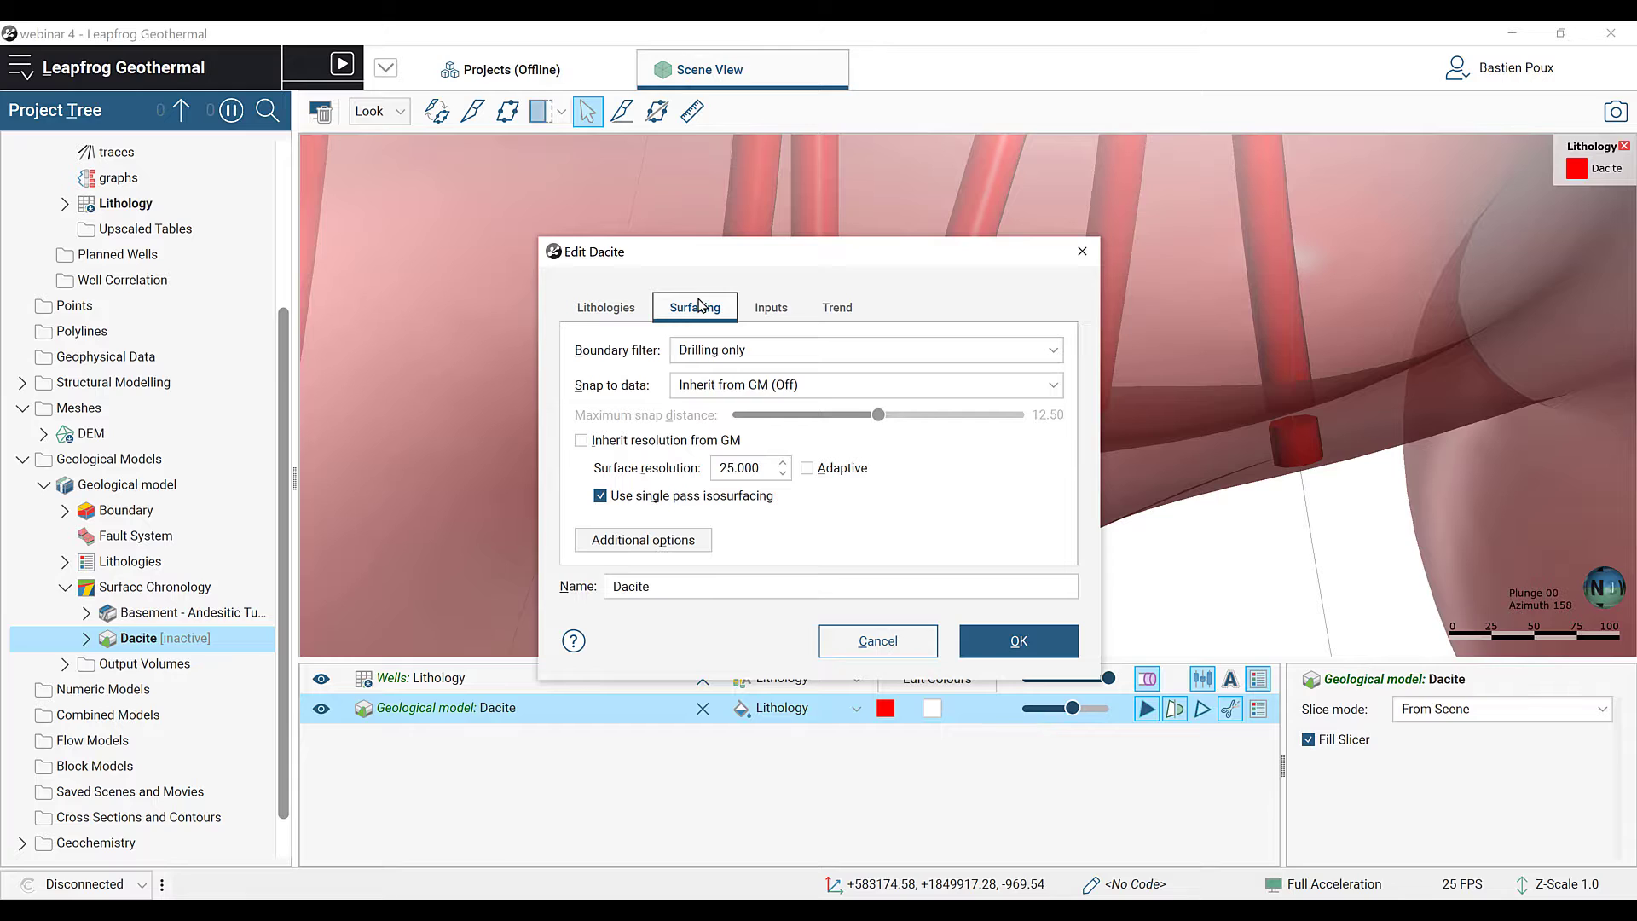
{"action": "left_click", "coordinate": [739, 388]}
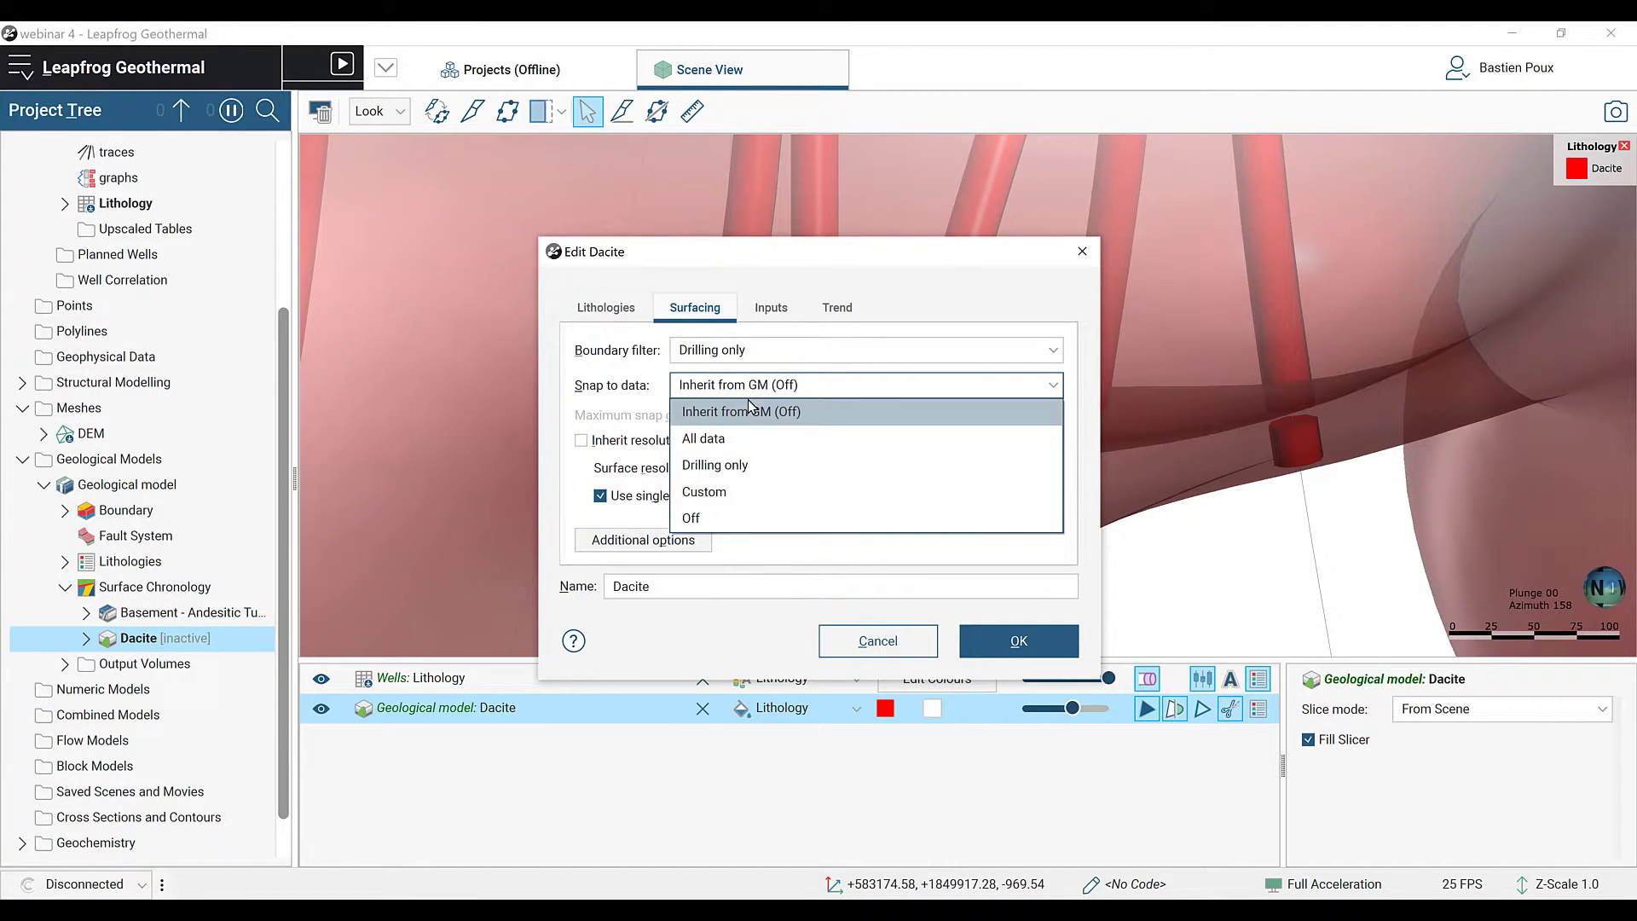
{"action": "left_click", "coordinate": [742, 465]}
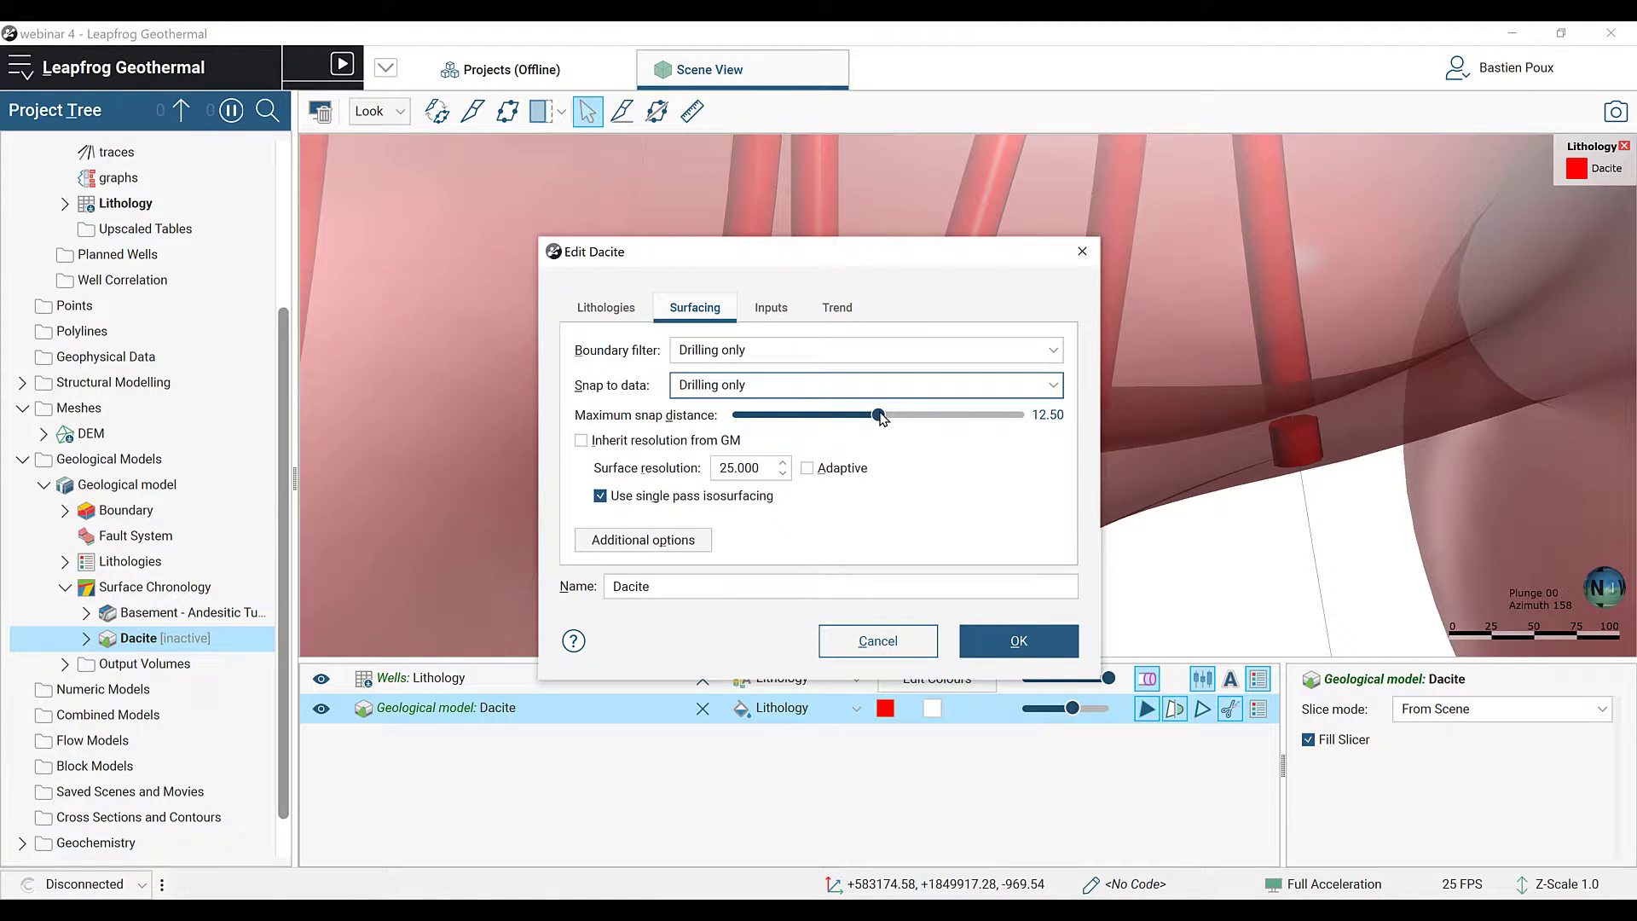
{"action": "left_click_drag", "start_coordinate": [879, 415], "coordinate": [1040, 423]}
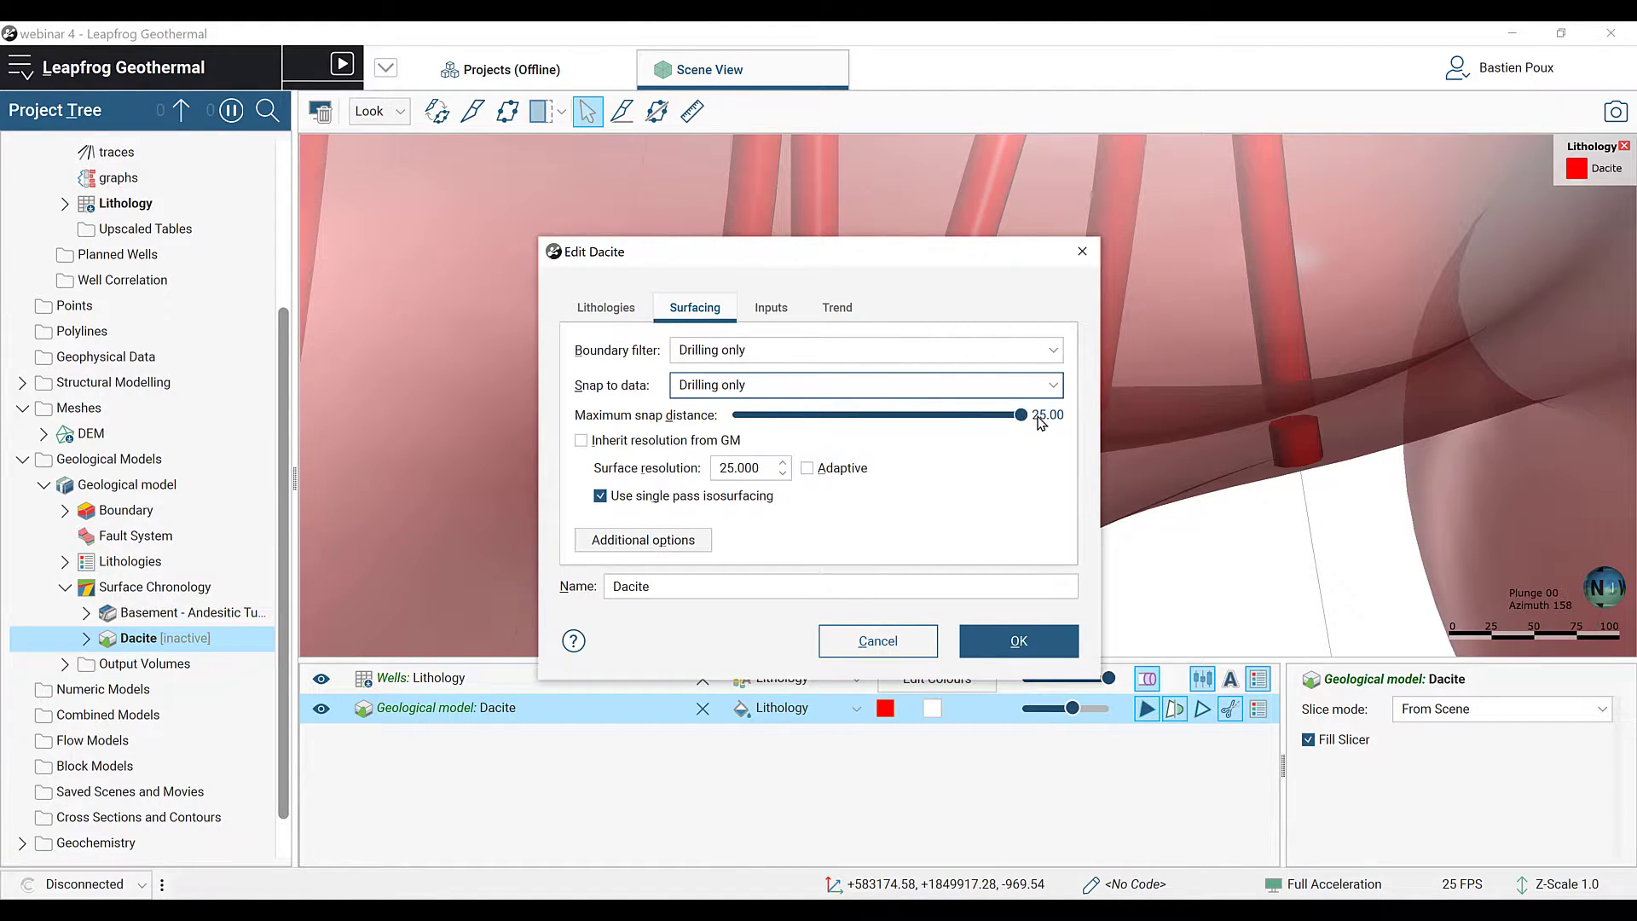
{"action": "left_click", "coordinate": [1036, 635]}
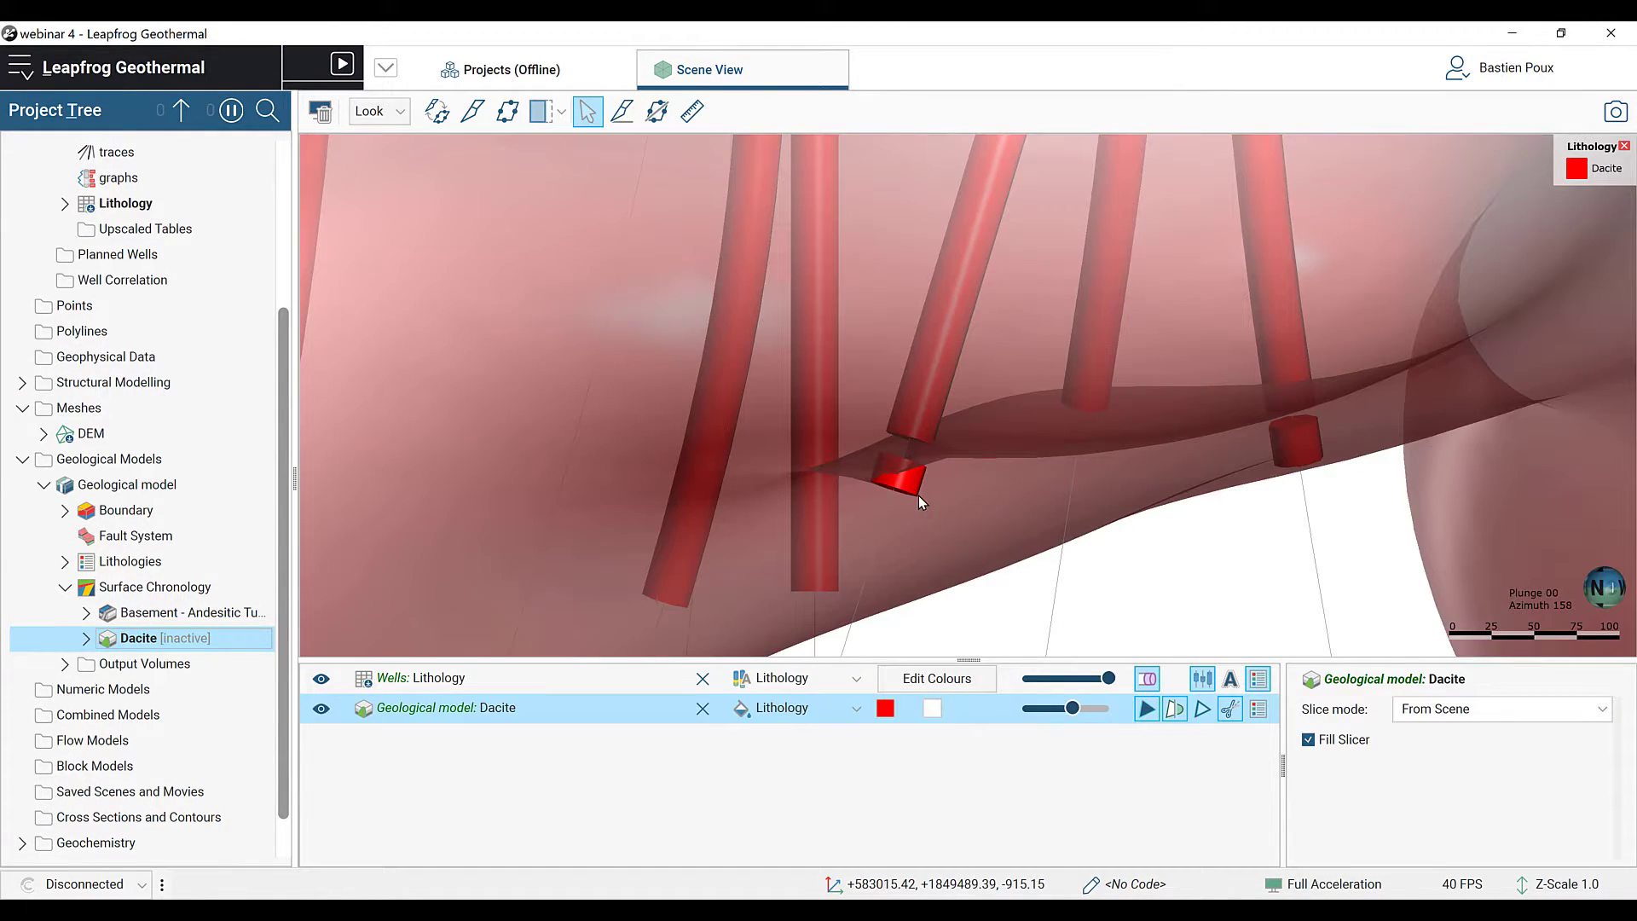
Step: Inspect the Dacite surface mesh at the short lower interval by temporarily hiding the wells
{"action": "left_click_drag", "start_coordinate": [919, 495], "coordinate": [887, 473]}
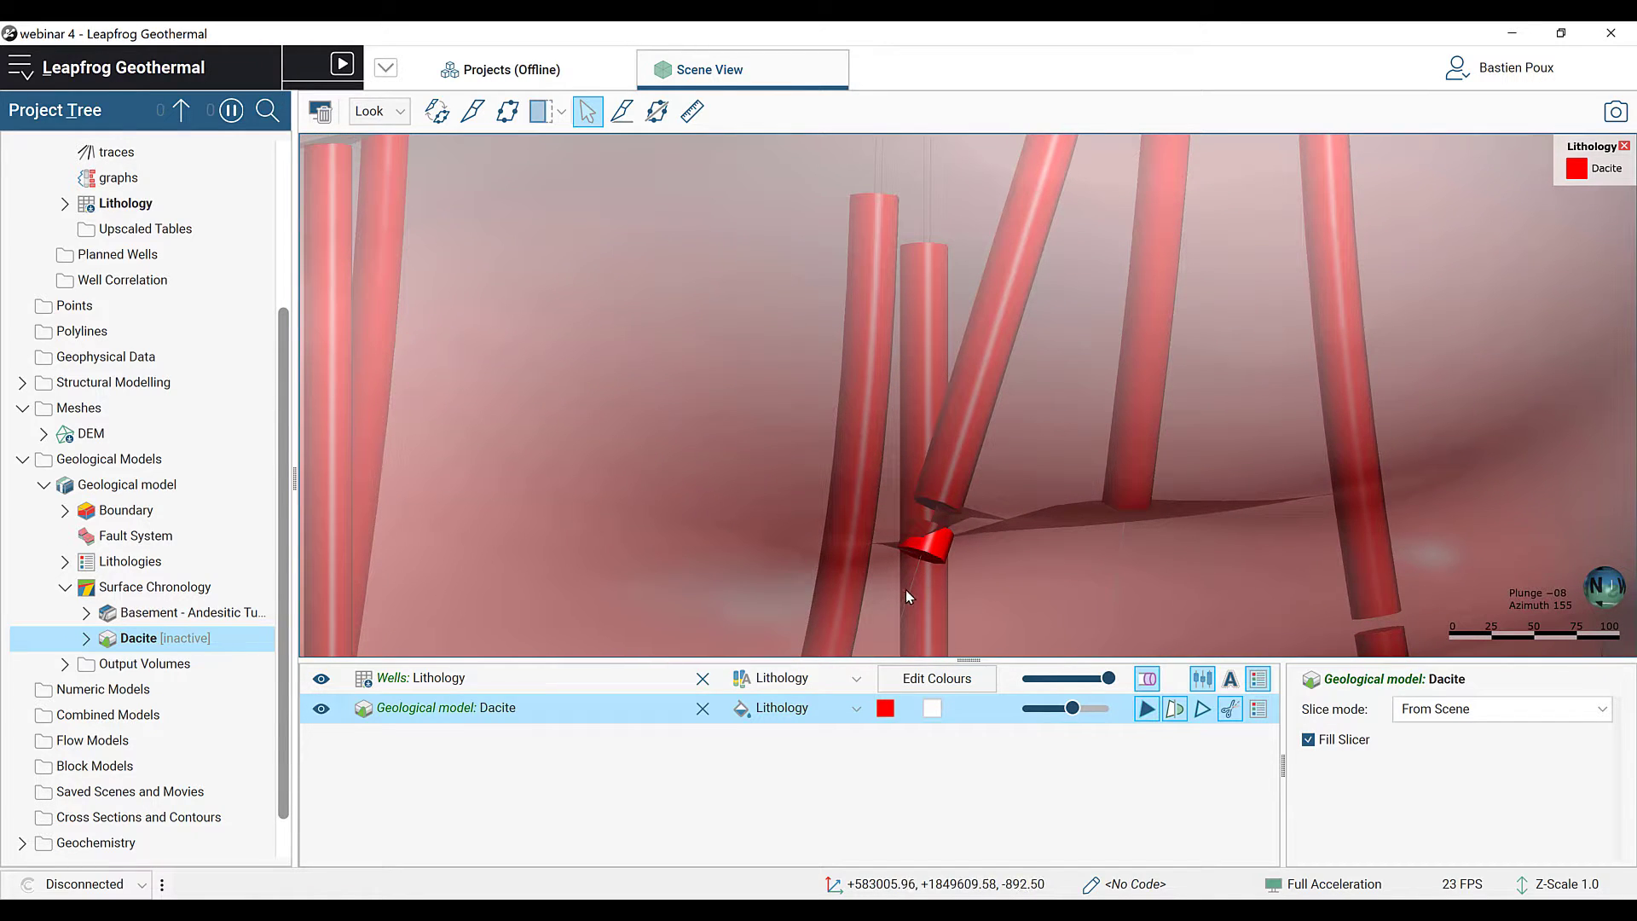
{"action": "left_click", "coordinate": [321, 681]}
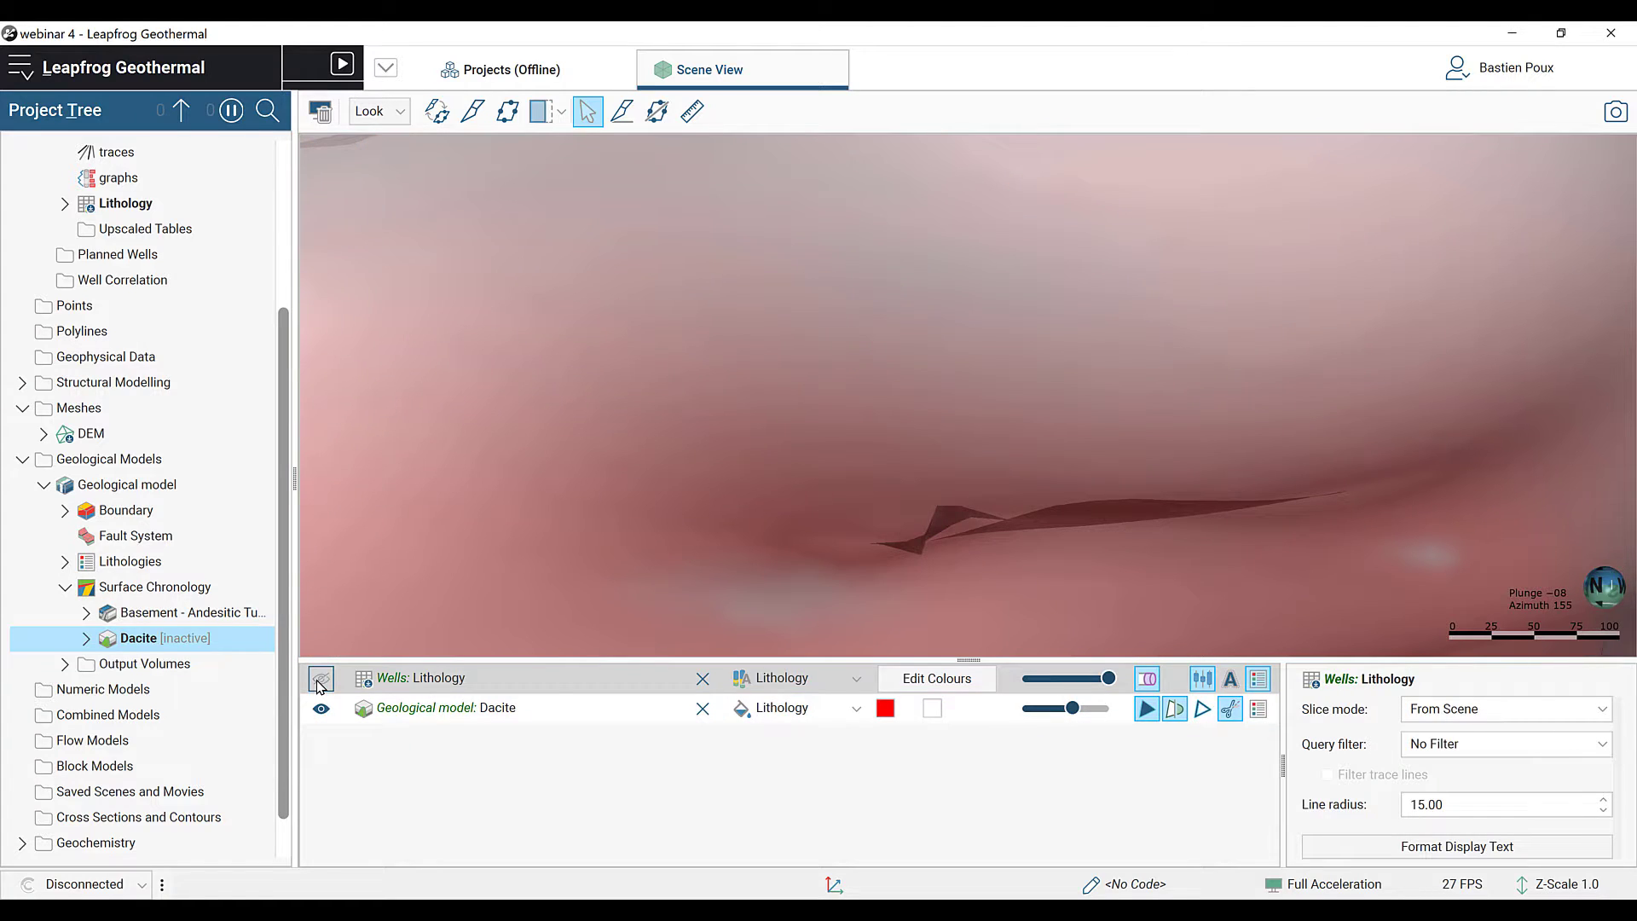
{"action": "left_click", "coordinate": [320, 681]}
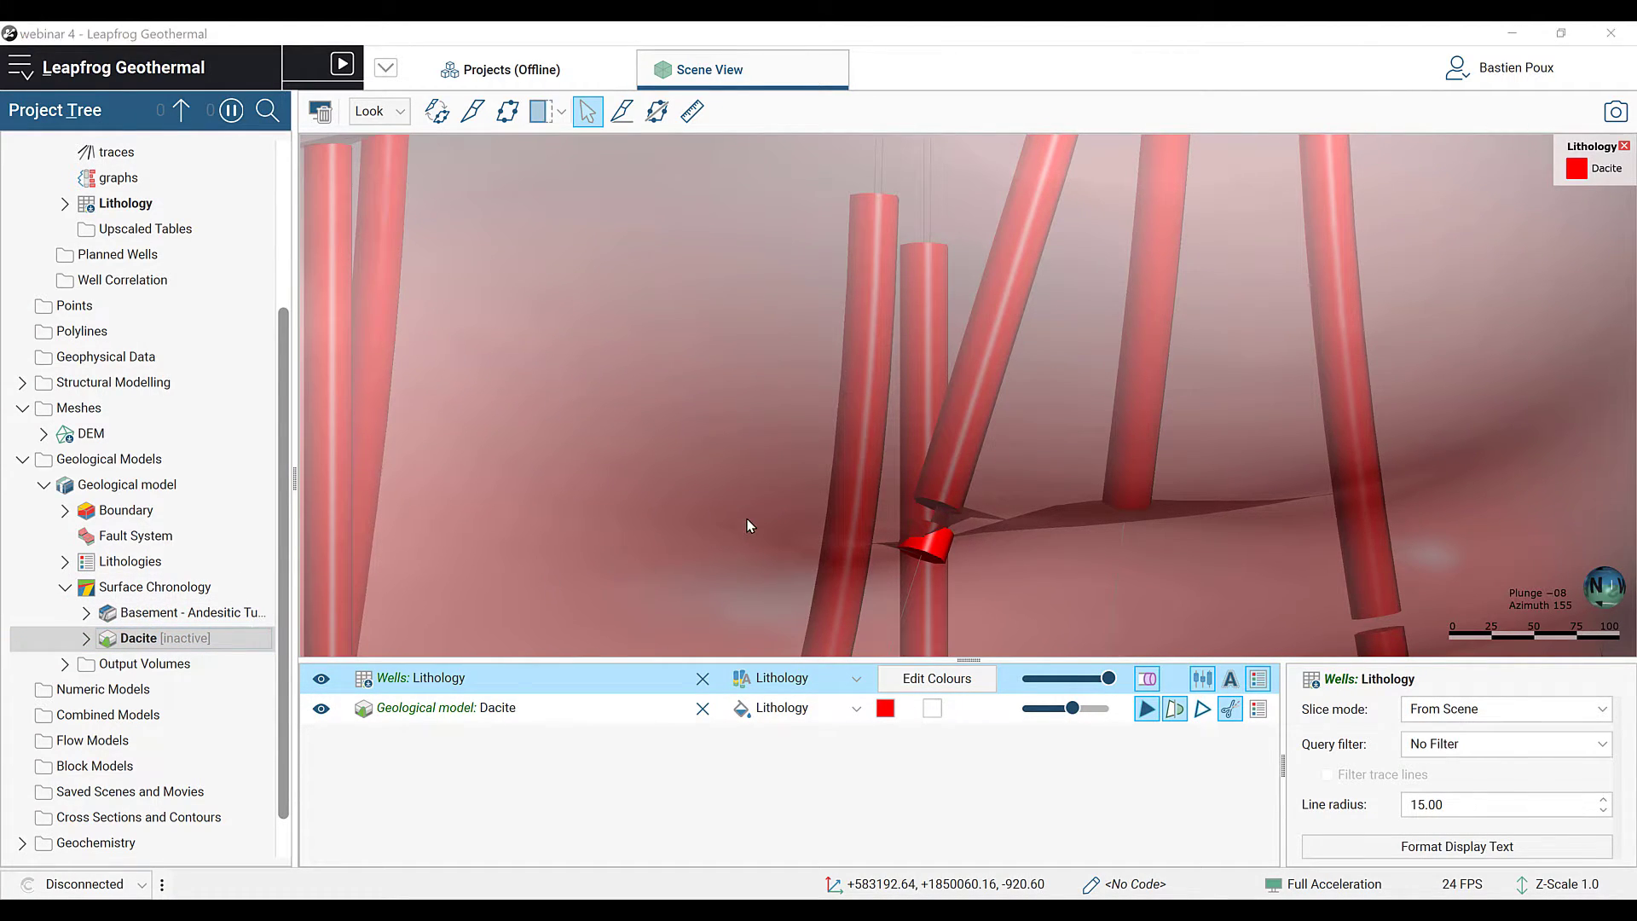
Step: Return the Dacite surface's snap to data to Inherit from GM (Off)
{"action": "left_click", "coordinate": [707, 309]}
{"action": "left_click", "coordinate": [730, 386]}
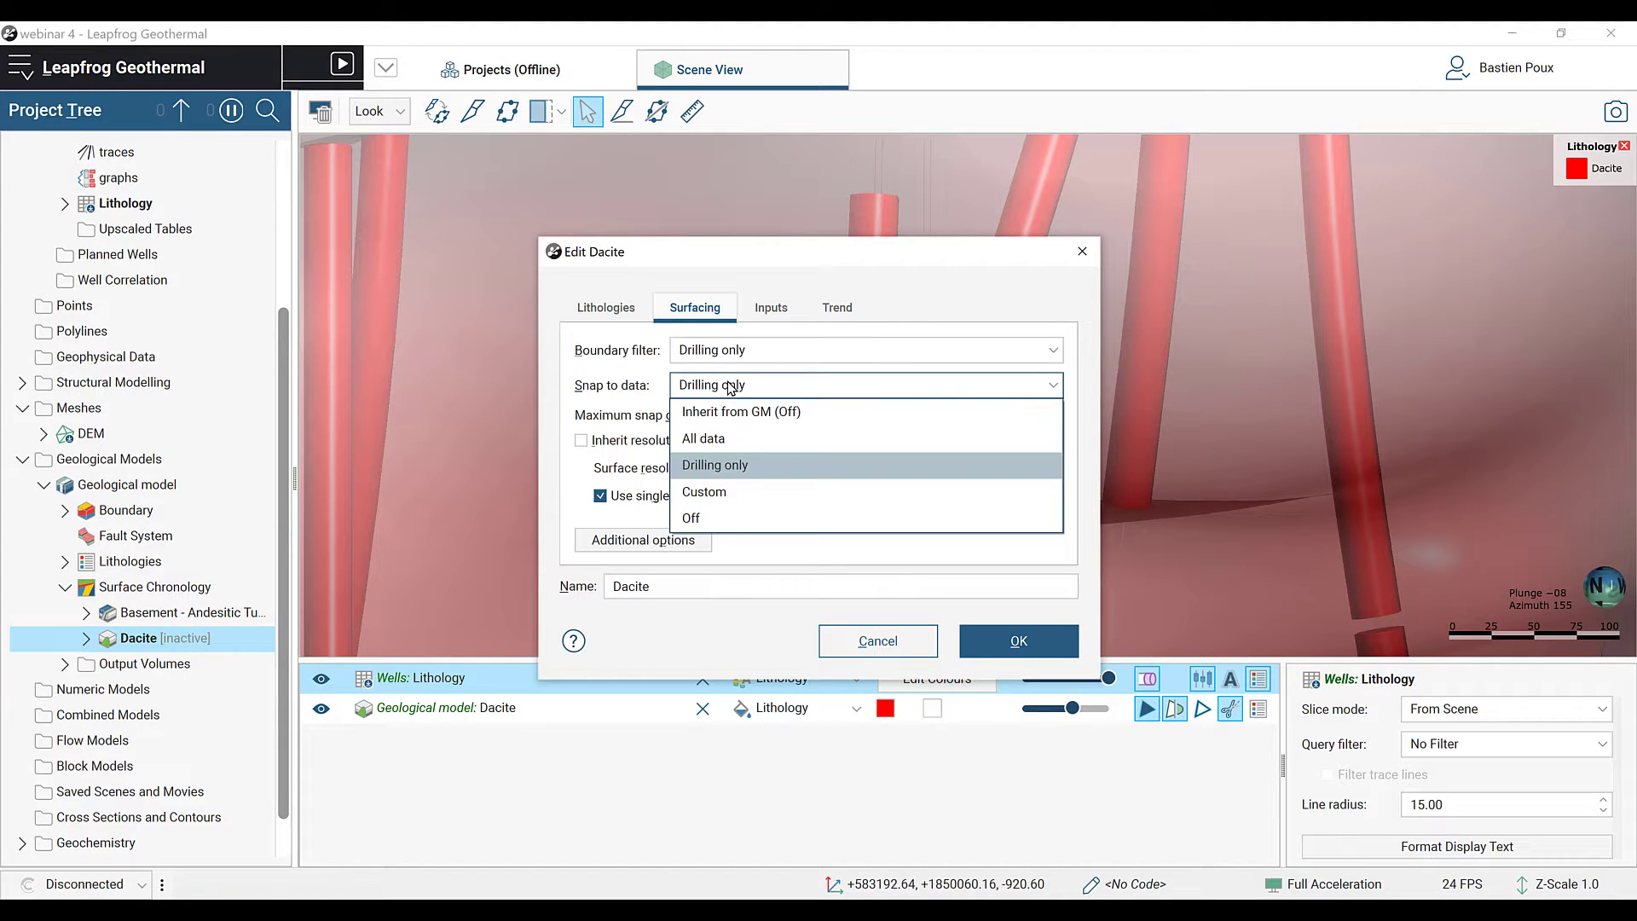
{"action": "left_click", "coordinate": [740, 411]}
{"action": "left_click", "coordinate": [1016, 643]}
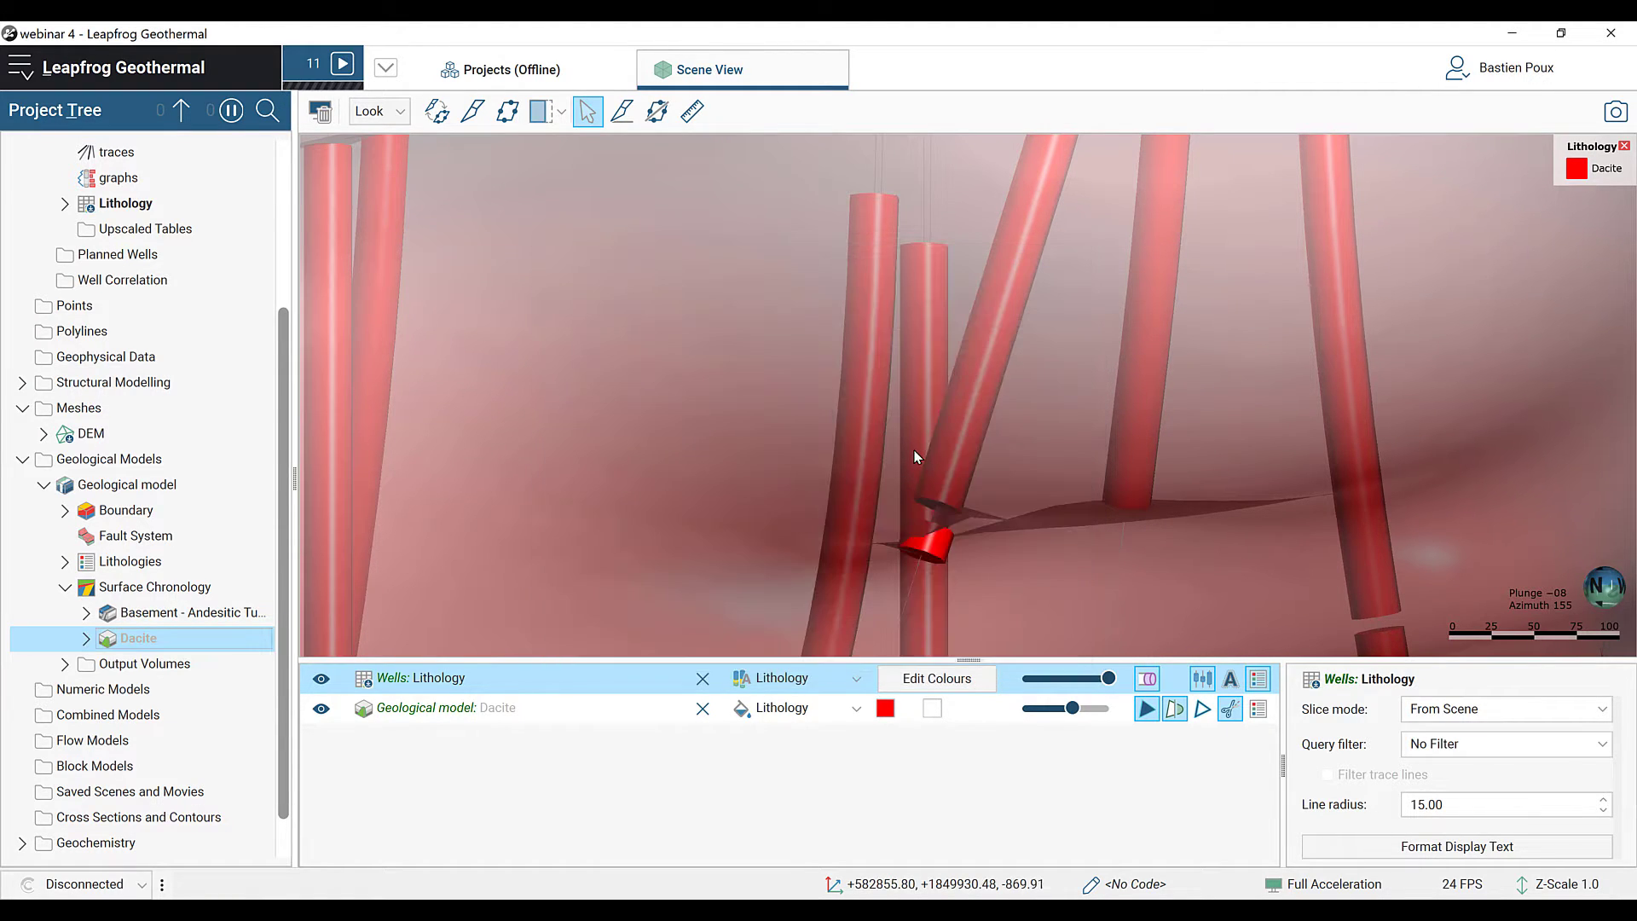
{"action": "scroll", "coordinate": [916, 455], "scroll_direction": "down", "scroll_amount": 5}
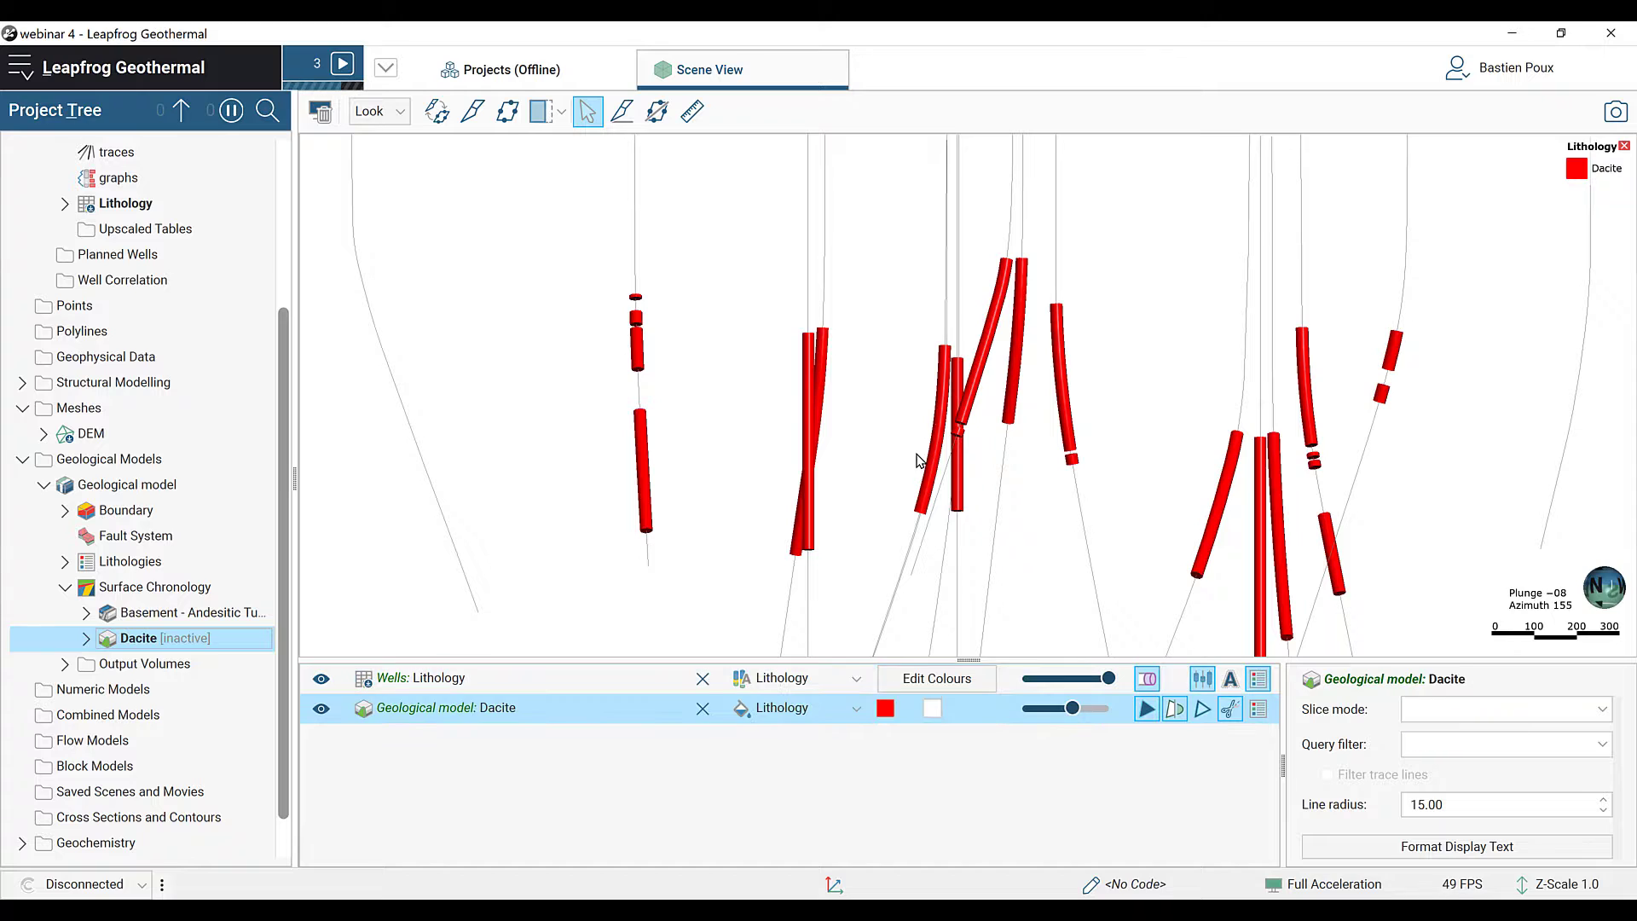
{"action": "right_click_drag", "start_coordinate": [945, 454], "coordinate": [866, 380]}
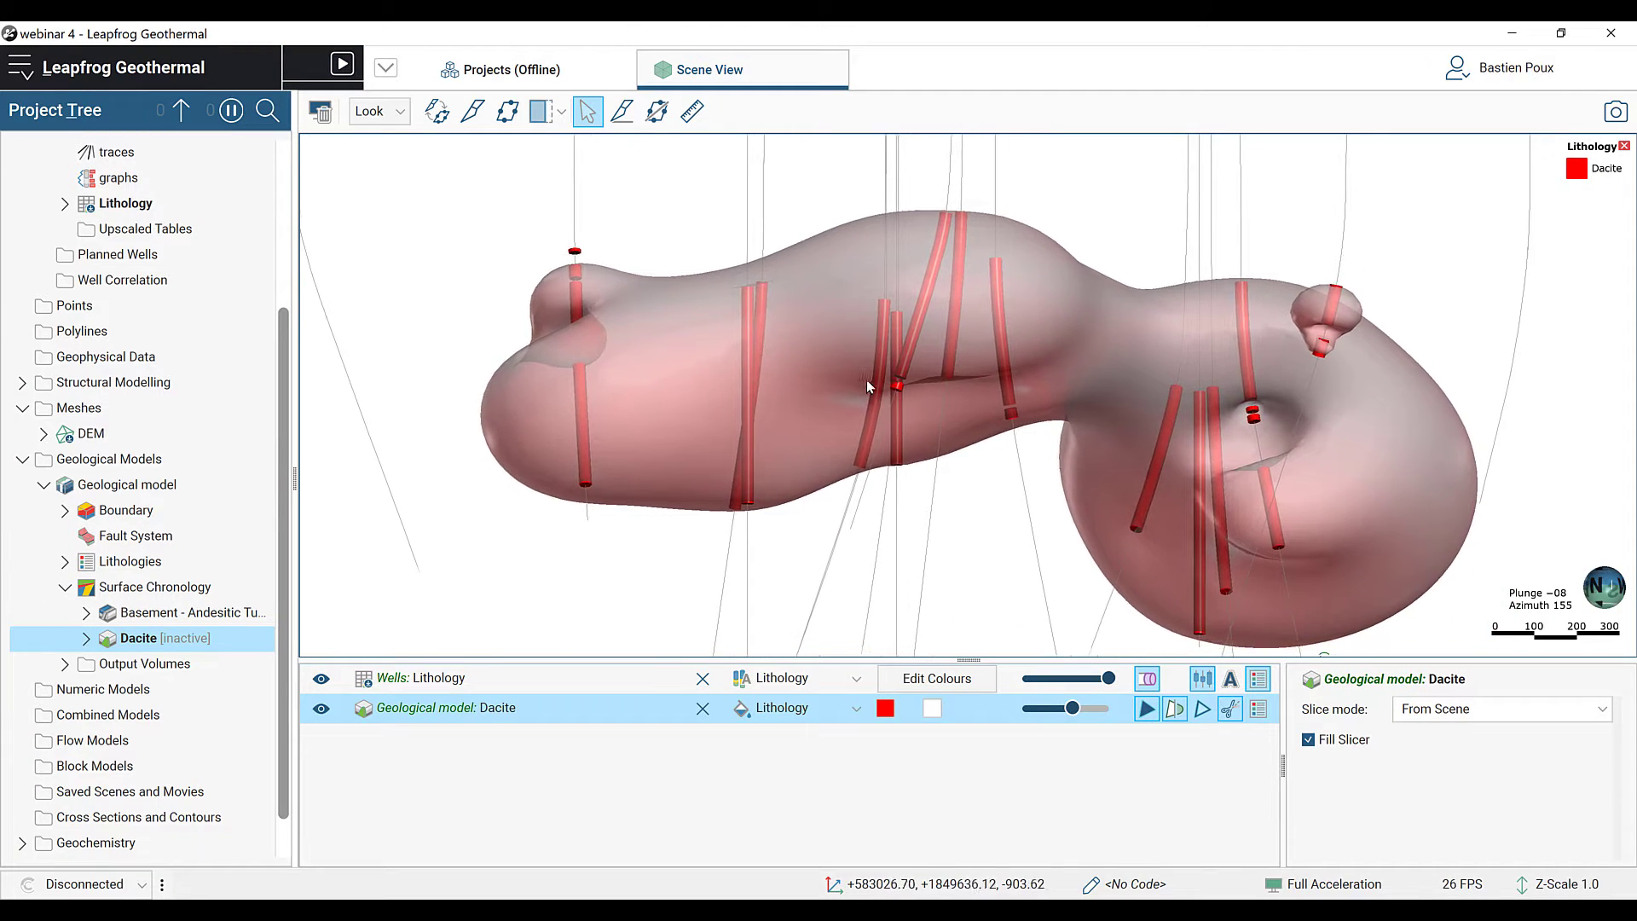
{"action": "left_click_drag", "start_coordinate": [867, 380], "coordinate": [839, 423]}
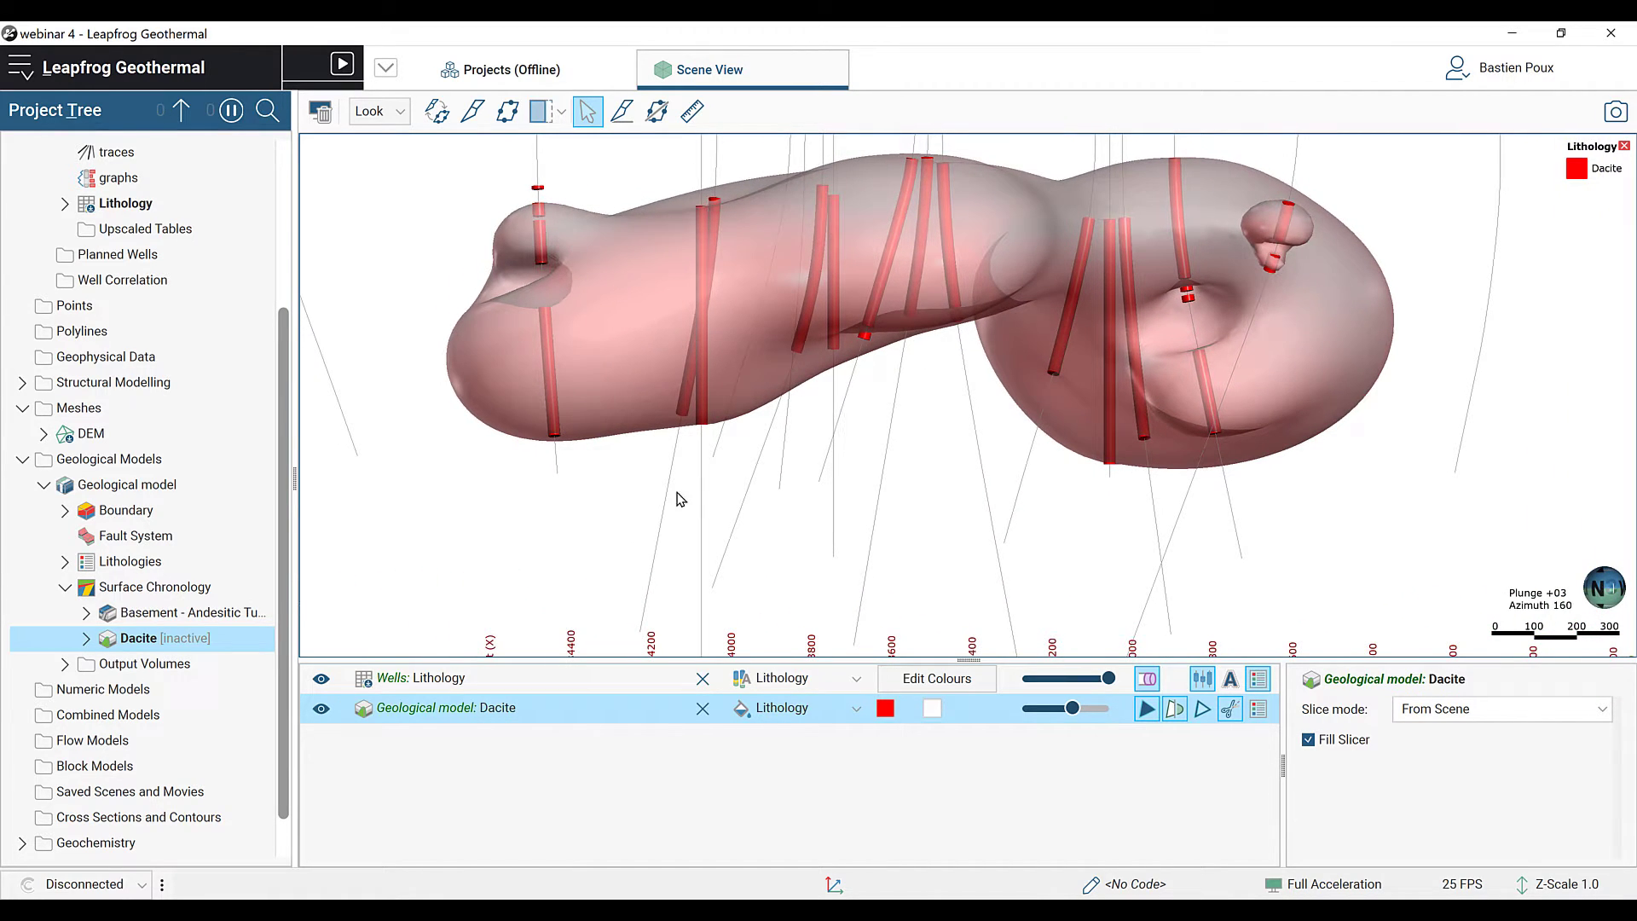
Step: Hide the Dacite surface and draw a plane along the trend of the Dacite intervals, dipping about 1.3° toward azimuth 63.7°
{"action": "left_click", "coordinate": [320, 709]}
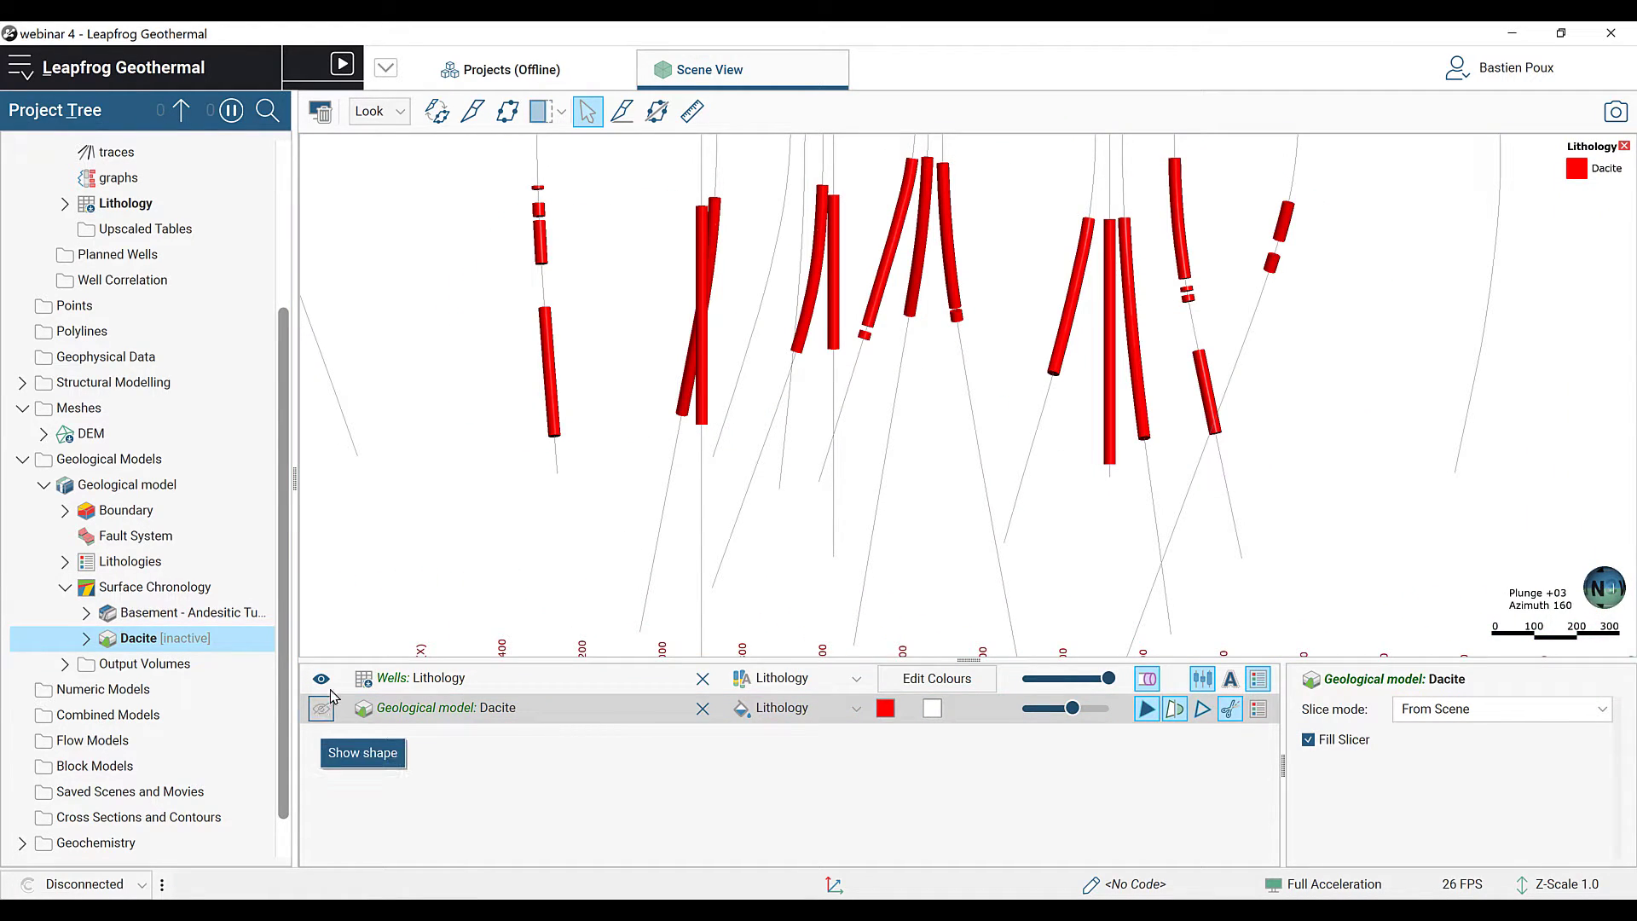
{"action": "left_click_drag", "start_coordinate": [762, 399], "coordinate": [879, 440]}
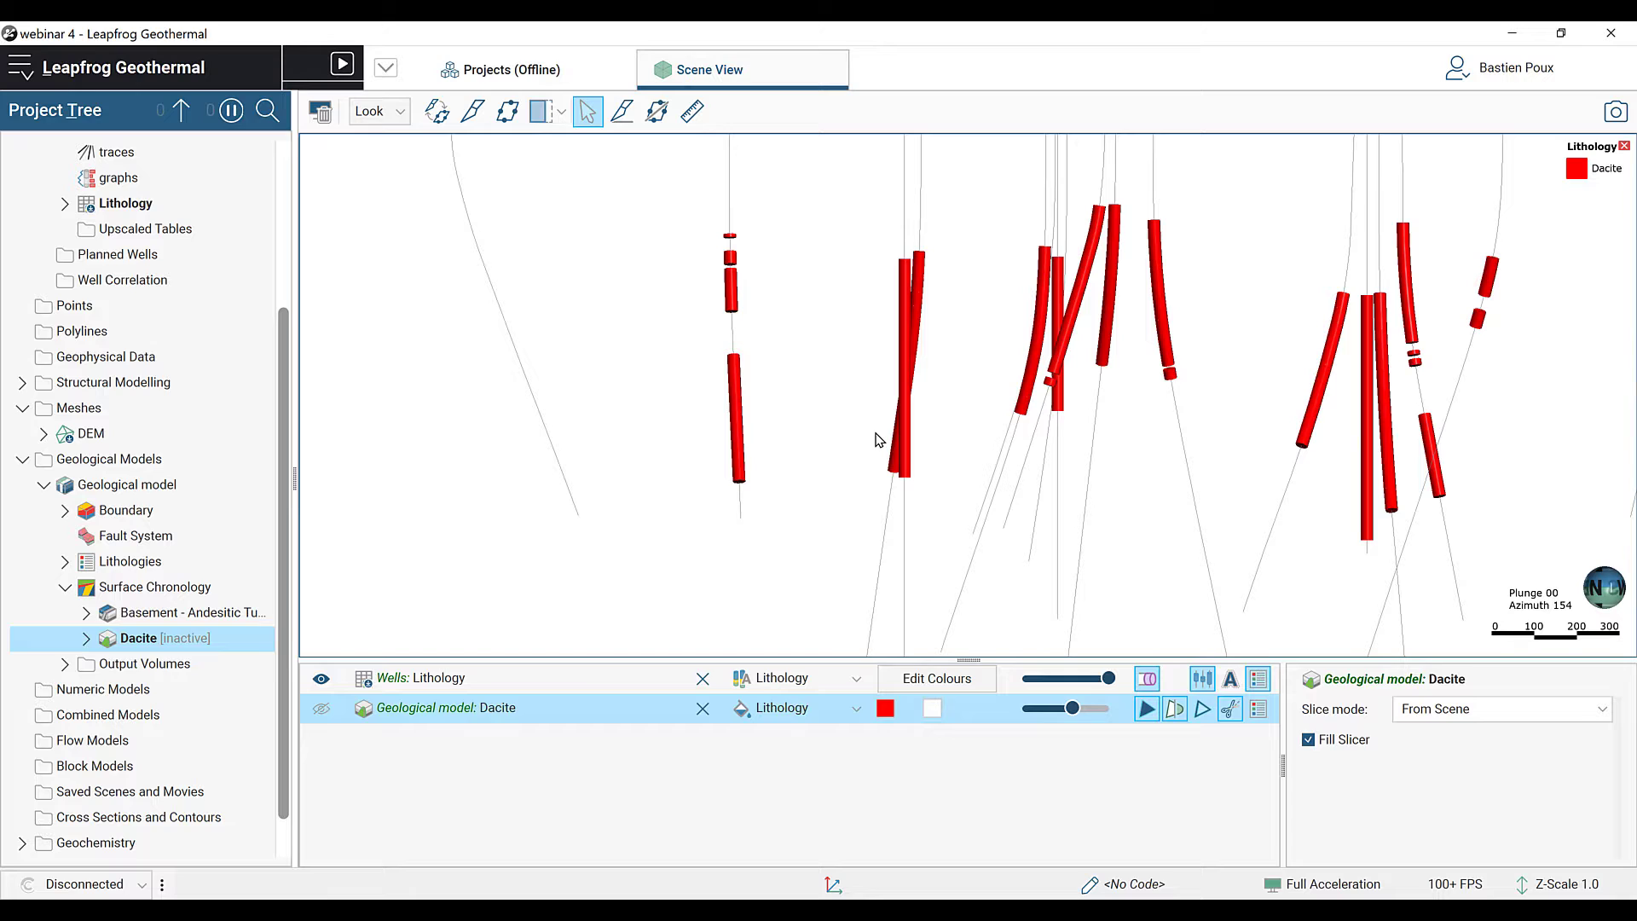
{"action": "left_click", "coordinate": [660, 117]}
{"action": "left_click_drag", "start_coordinate": [1075, 326], "coordinate": [899, 326]}
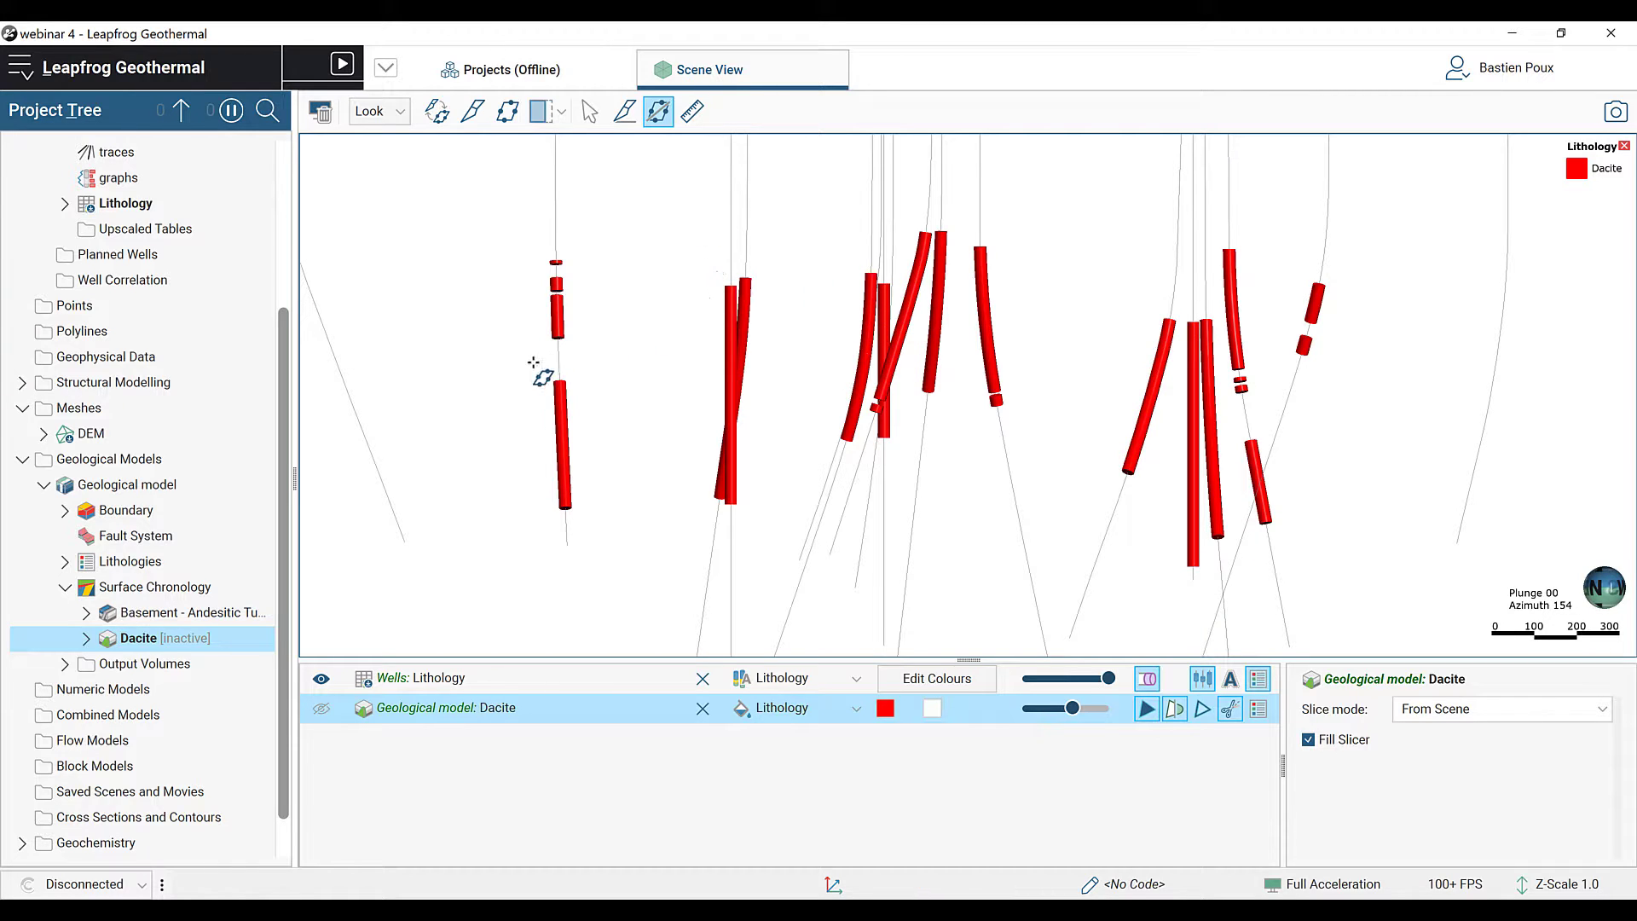
{"action": "left_click_drag", "start_coordinate": [425, 390], "coordinate": [1494, 367]}
{"action": "left_click_drag", "start_coordinate": [850, 453], "coordinate": [980, 471]}
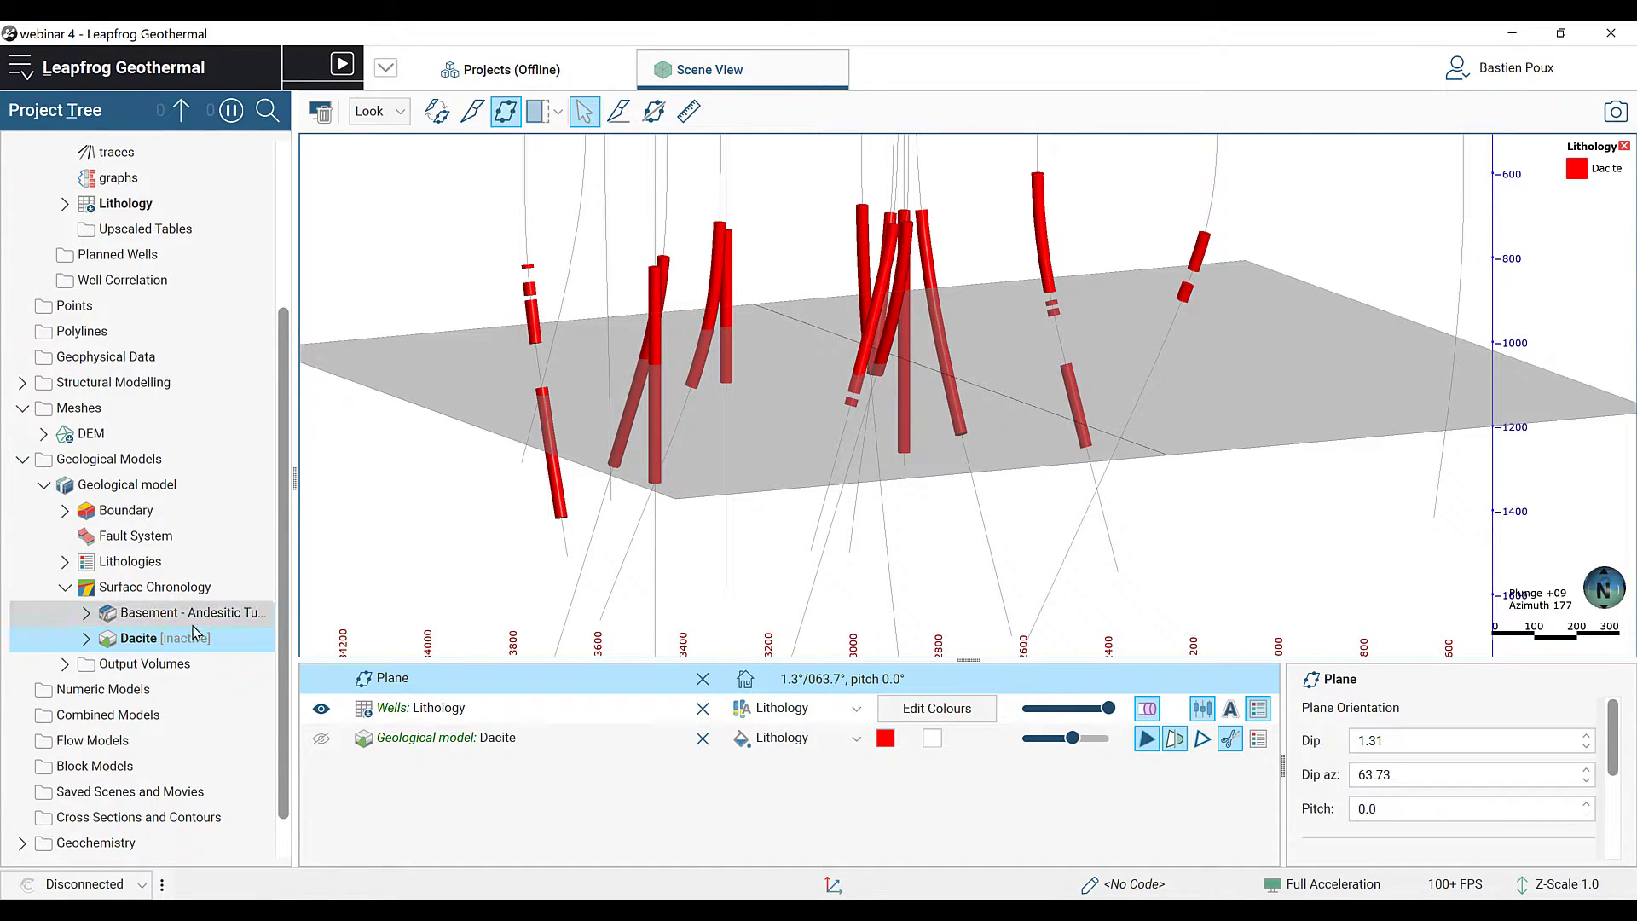
Step: Set the Dacite surface's trend from the drawn plane, and inspect the reshaped intrusion
{"action": "double_click", "coordinate": [137, 640]}
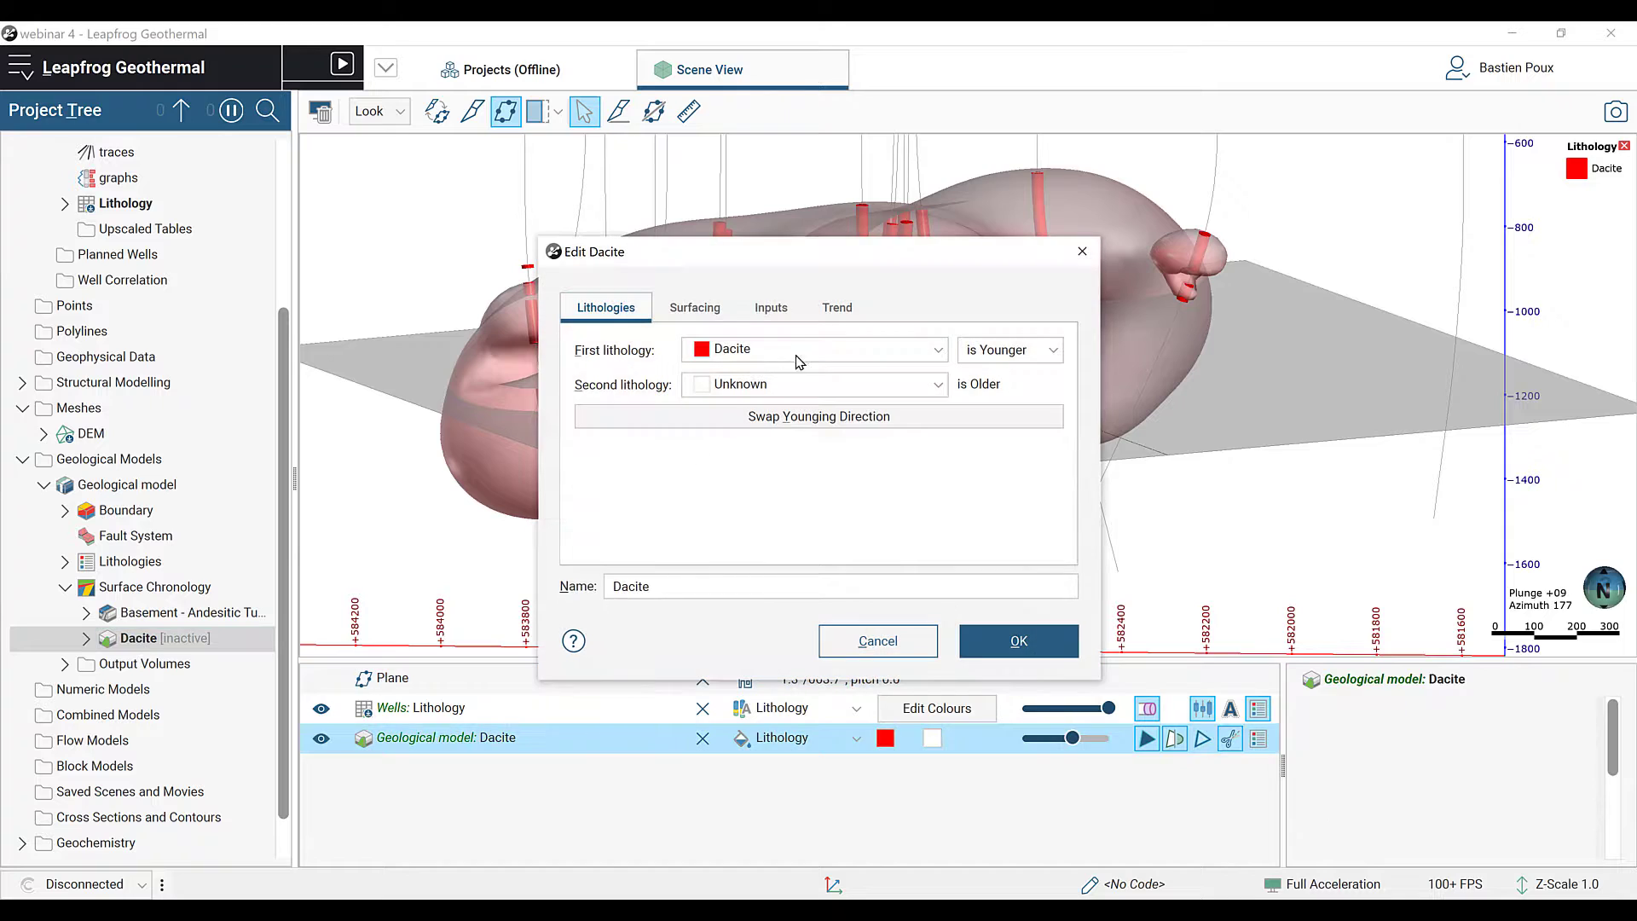
{"action": "left_click", "coordinate": [838, 310]}
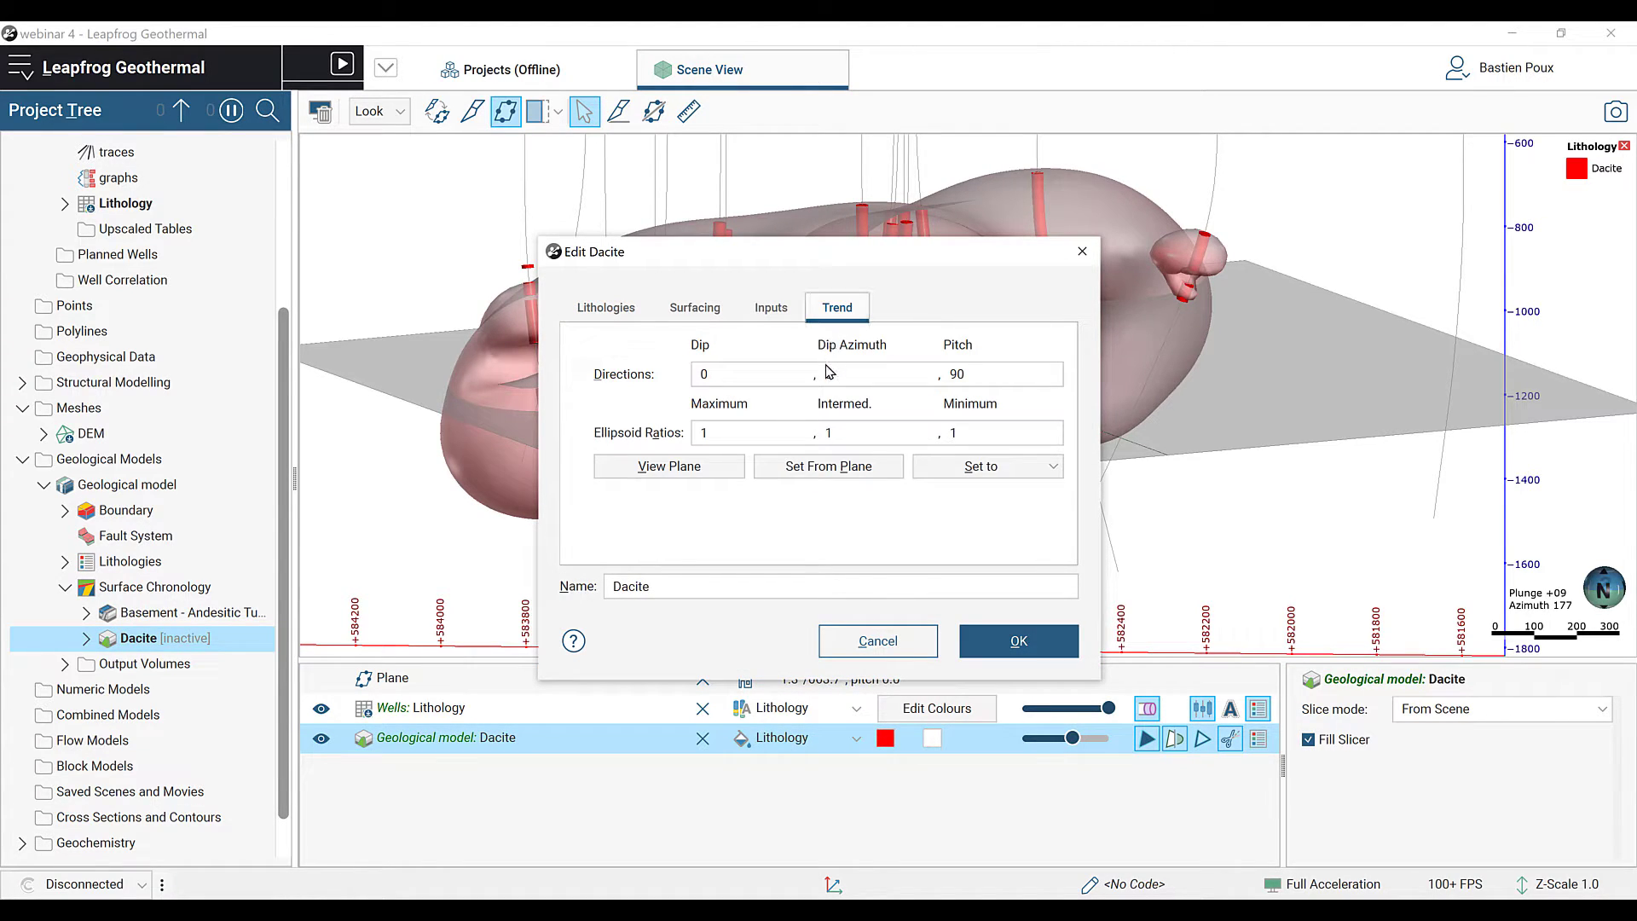
{"action": "left_click", "coordinate": [819, 465]}
{"action": "left_click", "coordinate": [1012, 643]}
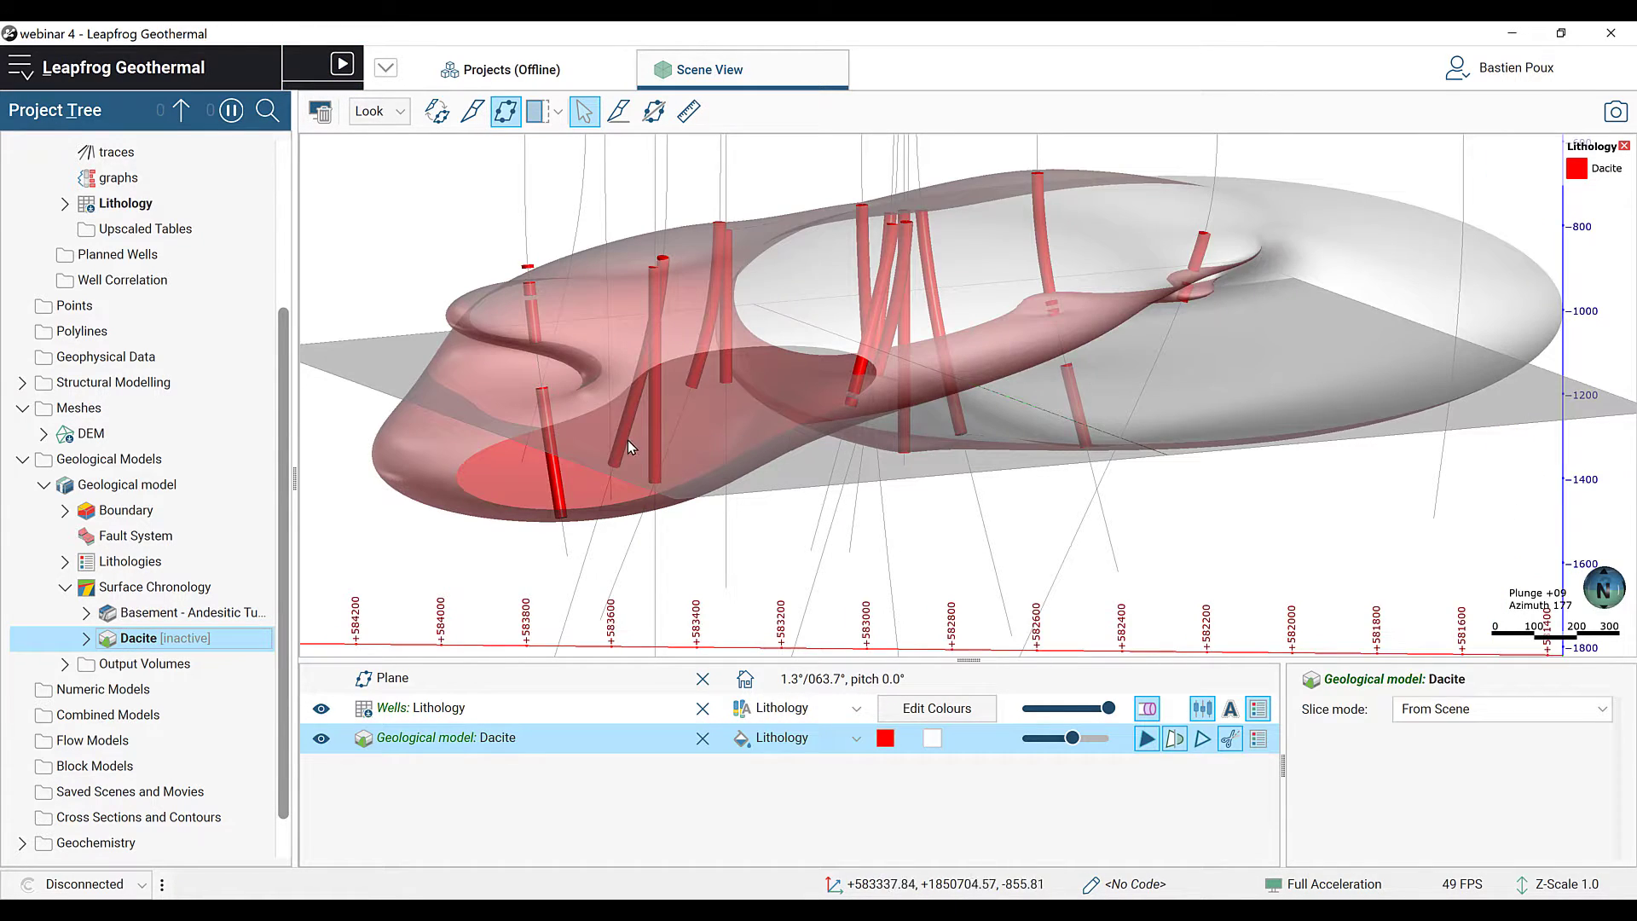
{"action": "left_click_drag", "start_coordinate": [628, 440], "coordinate": [1015, 444]}
{"action": "scroll", "coordinate": [884, 452], "scroll_direction": "down", "scroll_amount": 4}
{"action": "left_click_drag", "start_coordinate": [840, 447], "coordinate": [487, 481]}
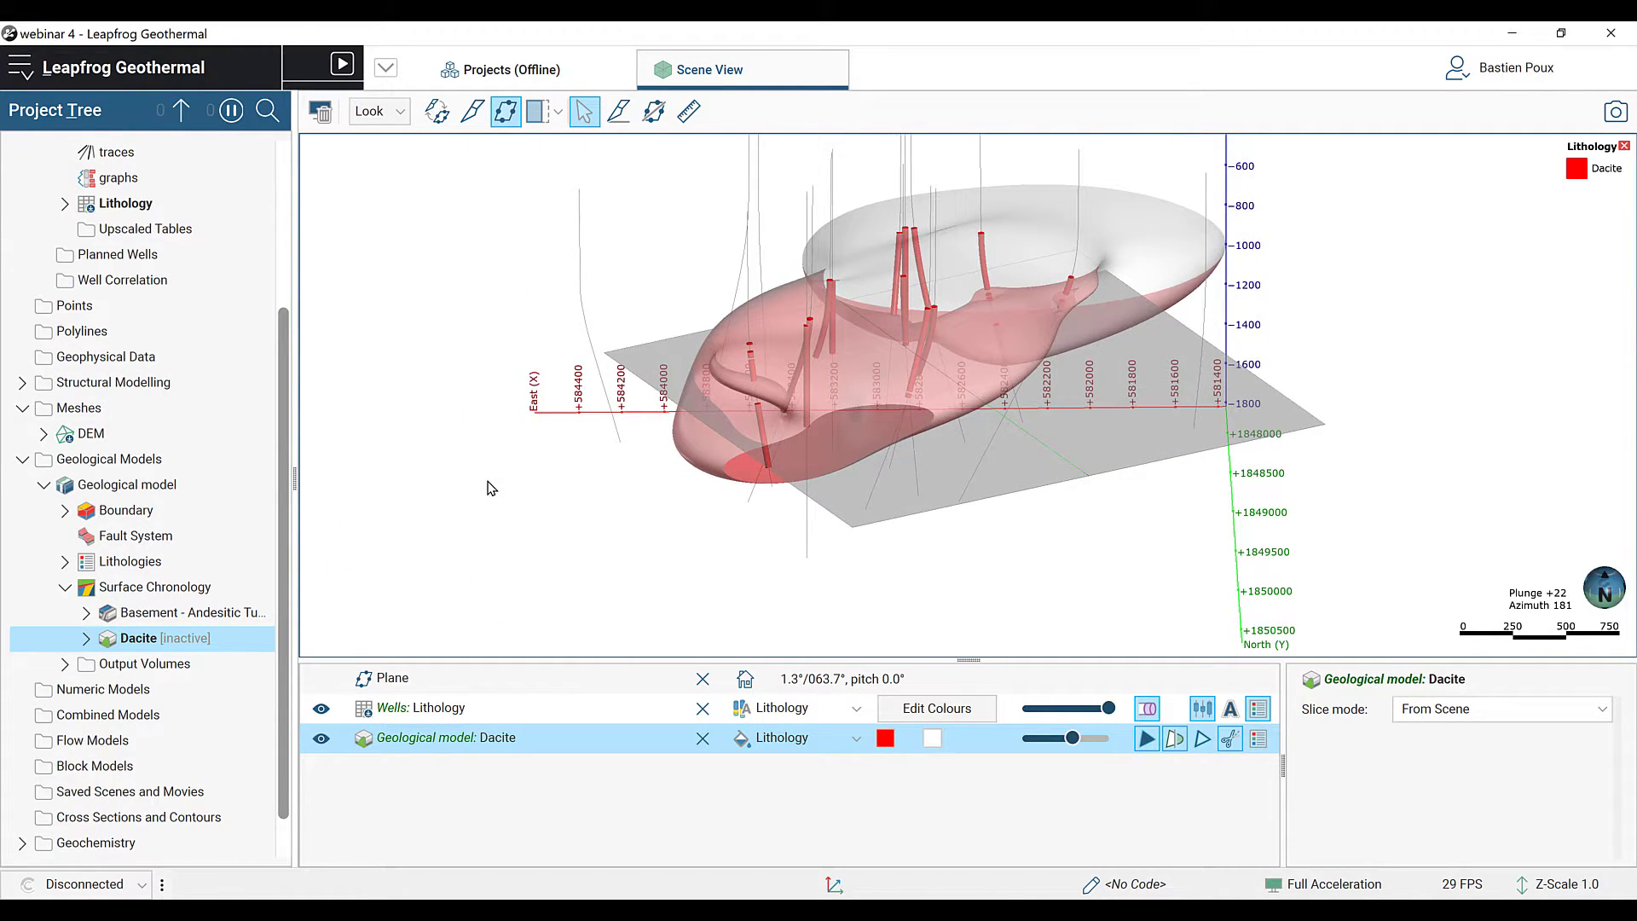
Step: Set the Dacite trend's maximum and intermediate ellipsoid ratios to 2, and remove the plane from the scene
{"action": "double_click", "coordinate": [150, 641]}
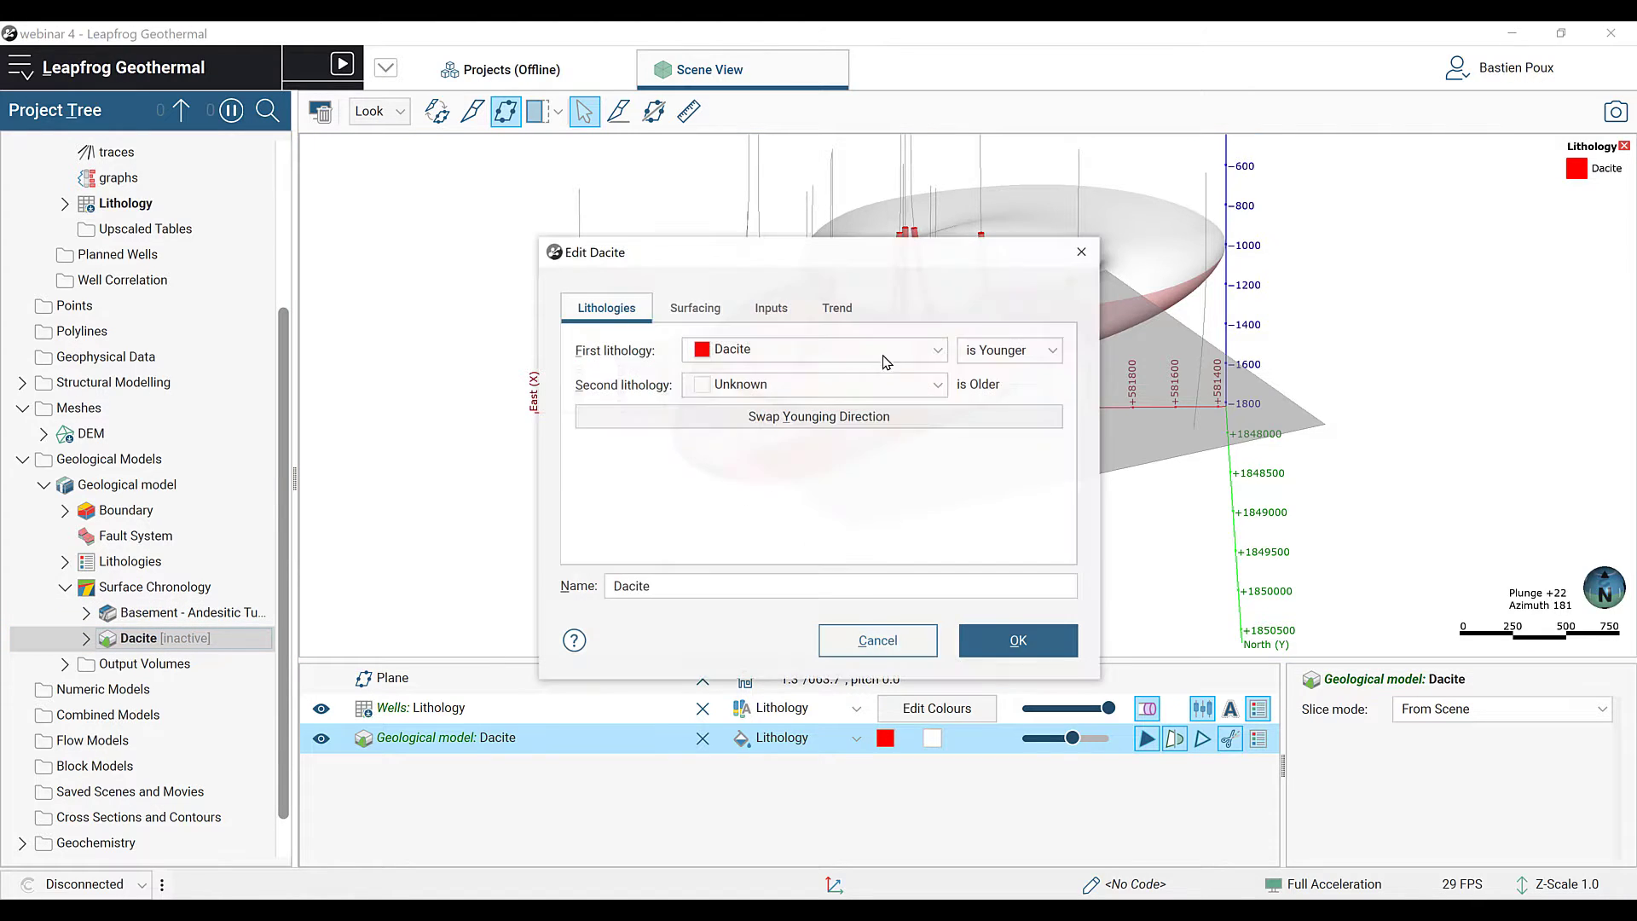
{"action": "left_click", "coordinate": [837, 308]}
{"action": "left_click_drag", "start_coordinate": [724, 430], "coordinate": [683, 431]}
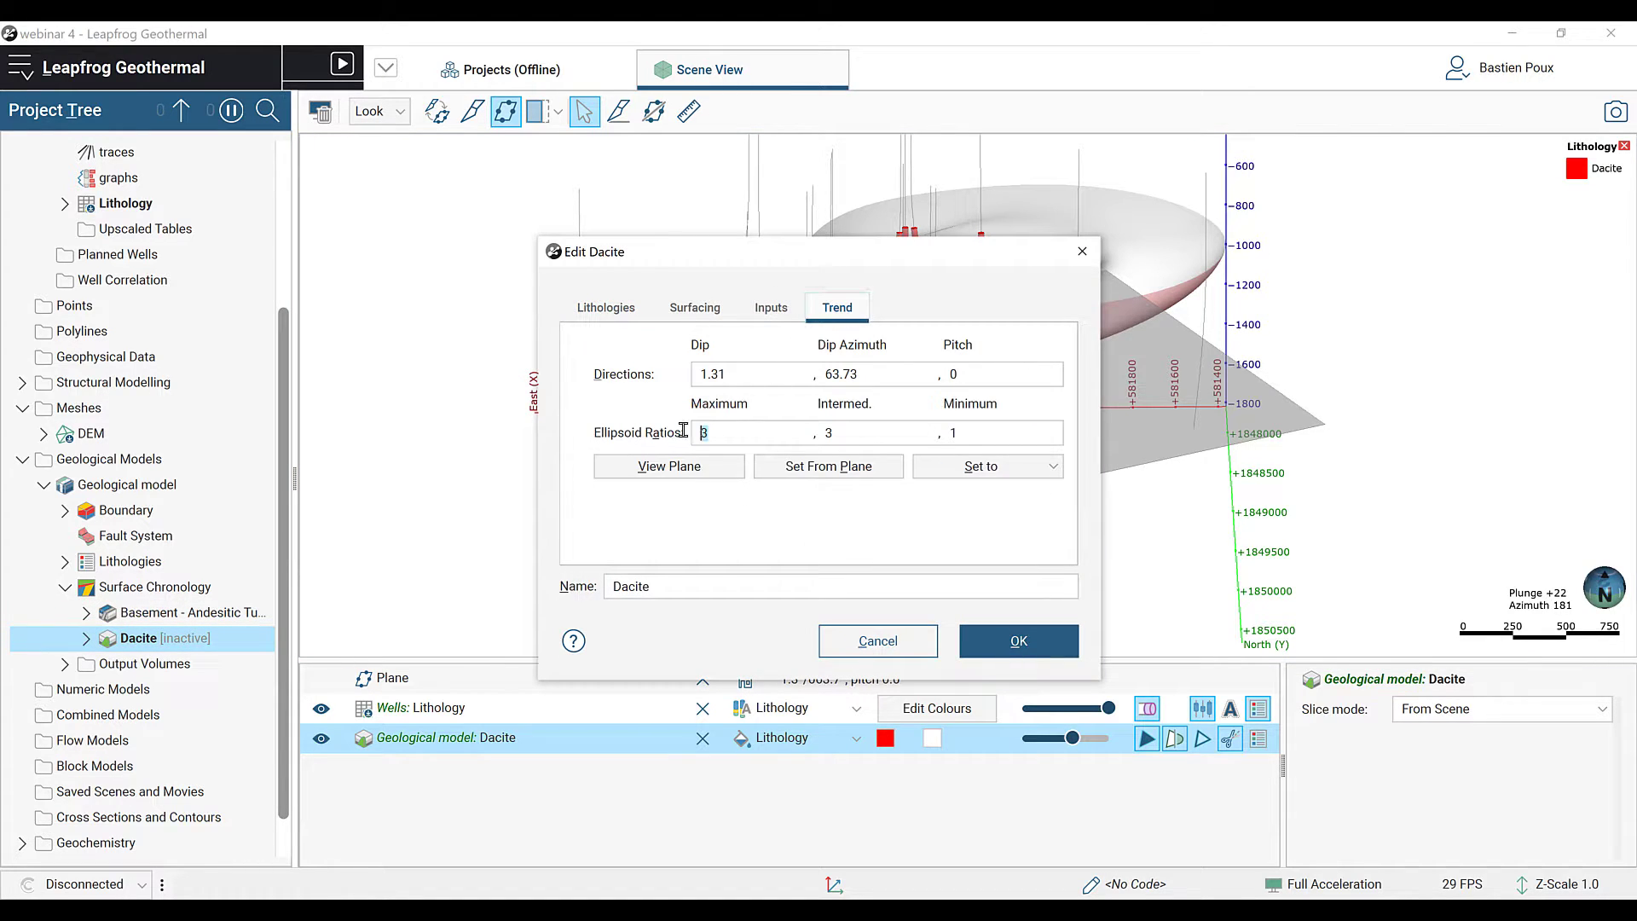
{"action": "type", "text": "2"}
{"action": "left_click_drag", "start_coordinate": [846, 429], "coordinate": [804, 429]}
{"action": "type", "text": "2"}
{"action": "left_click", "coordinate": [1027, 644]}
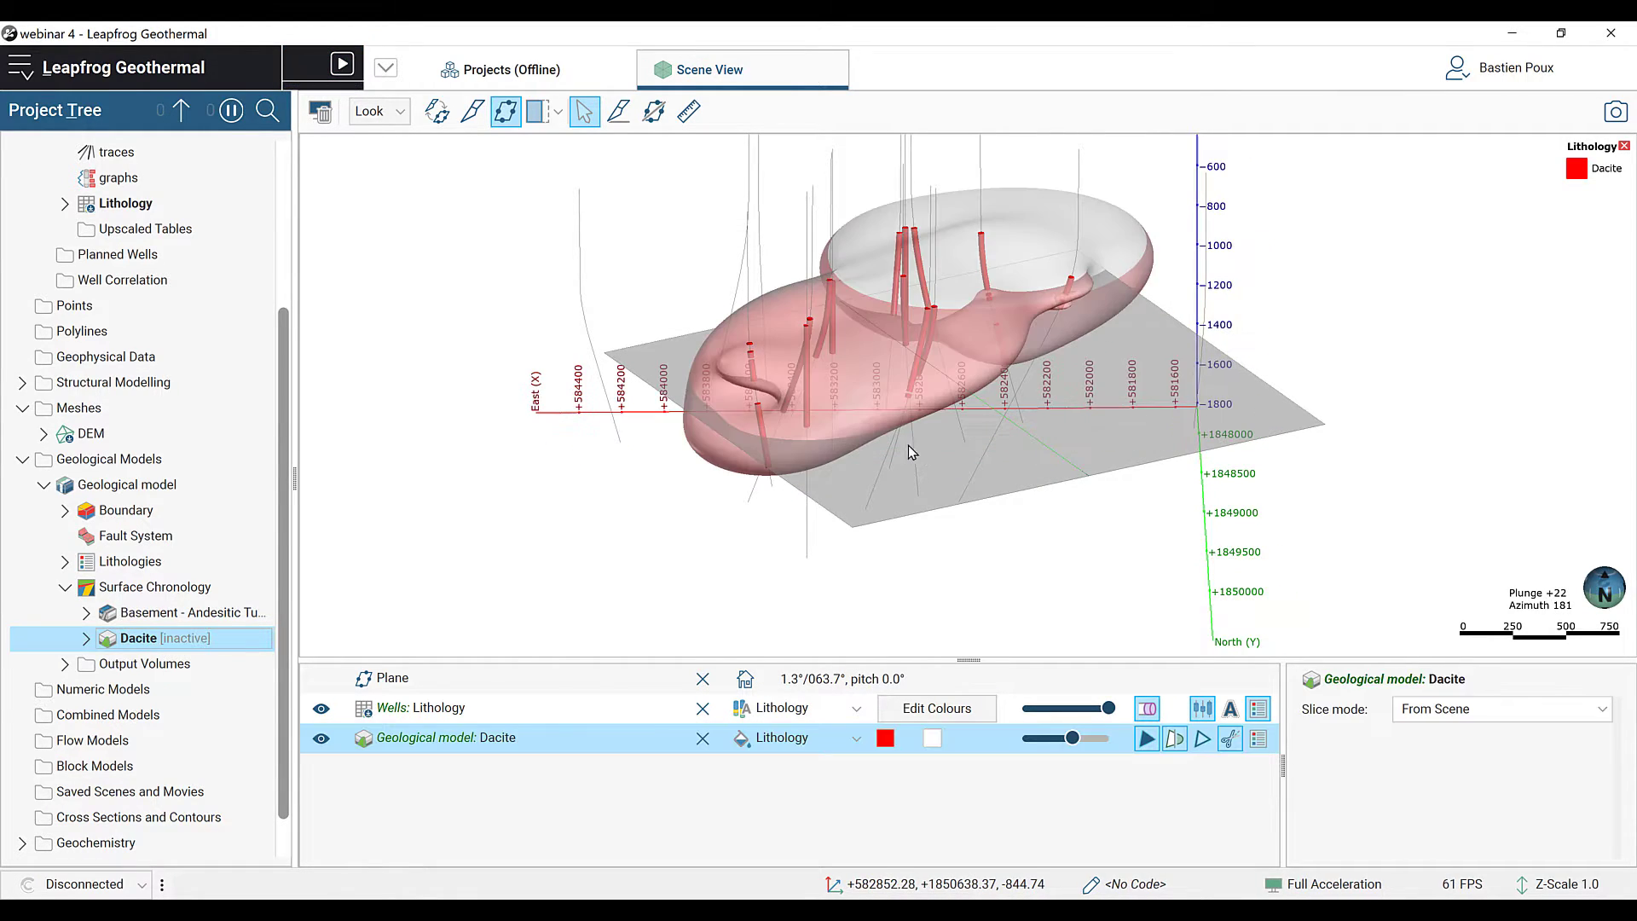
{"action": "mouse_move", "coordinate": [955, 450]}
{"action": "left_mouse_down"}
{"action": "mouse_move", "coordinate": [1041, 458]}
{"action": "mouse_move", "coordinate": [812, 465]}
{"action": "mouse_move", "coordinate": [972, 463]}
{"action": "left_mouse_up"}
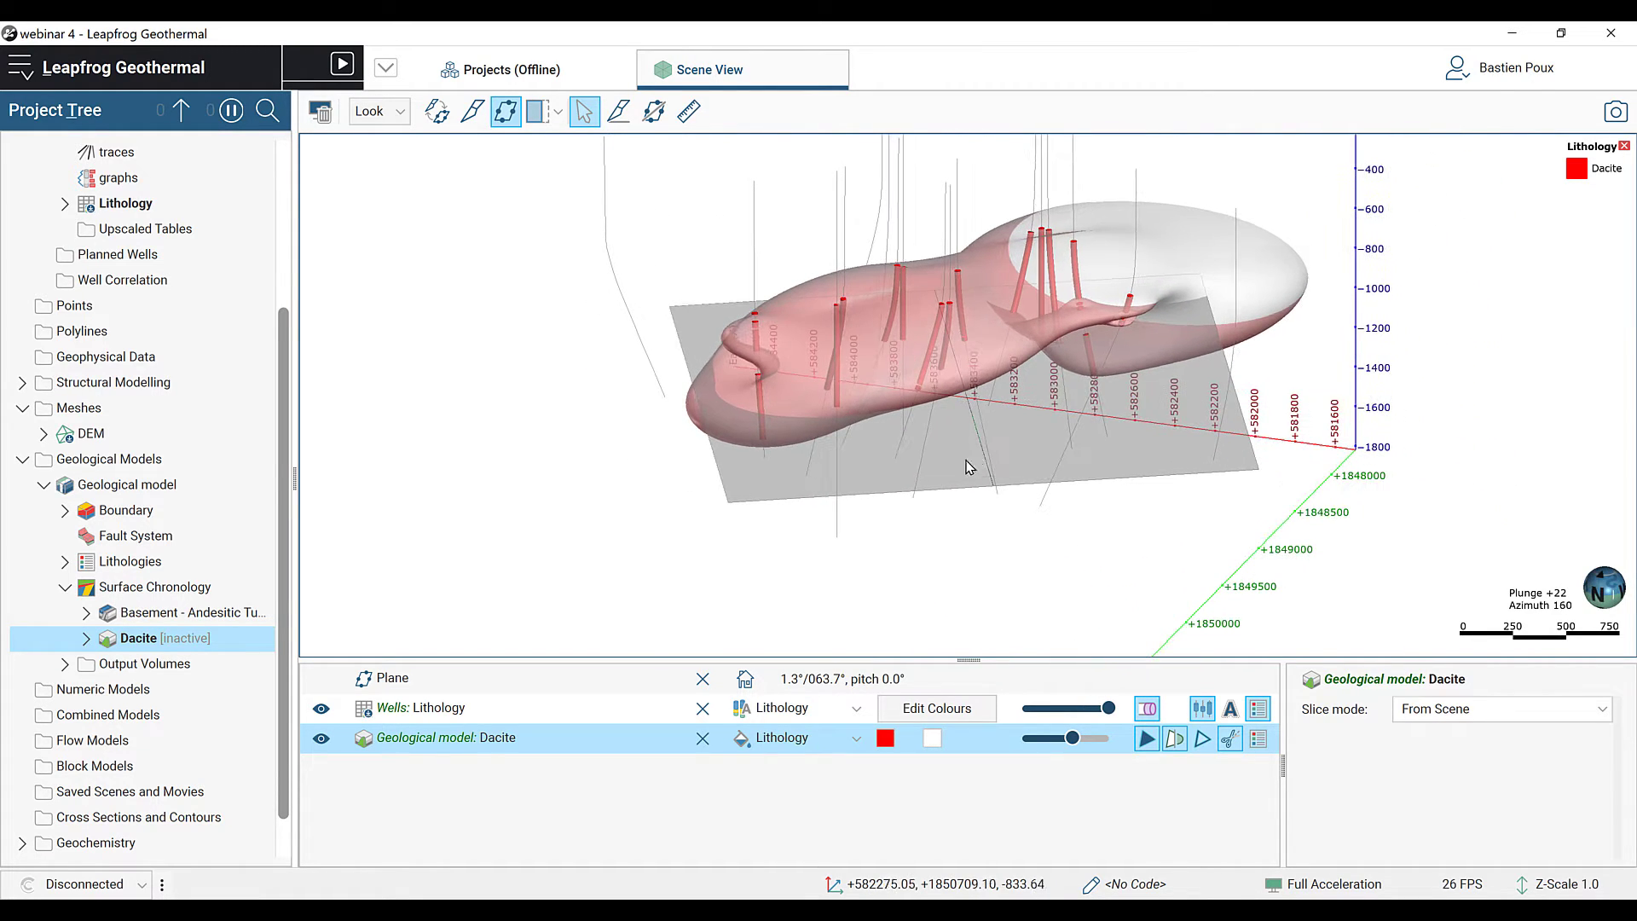
{"action": "left_click", "coordinate": [703, 678]}
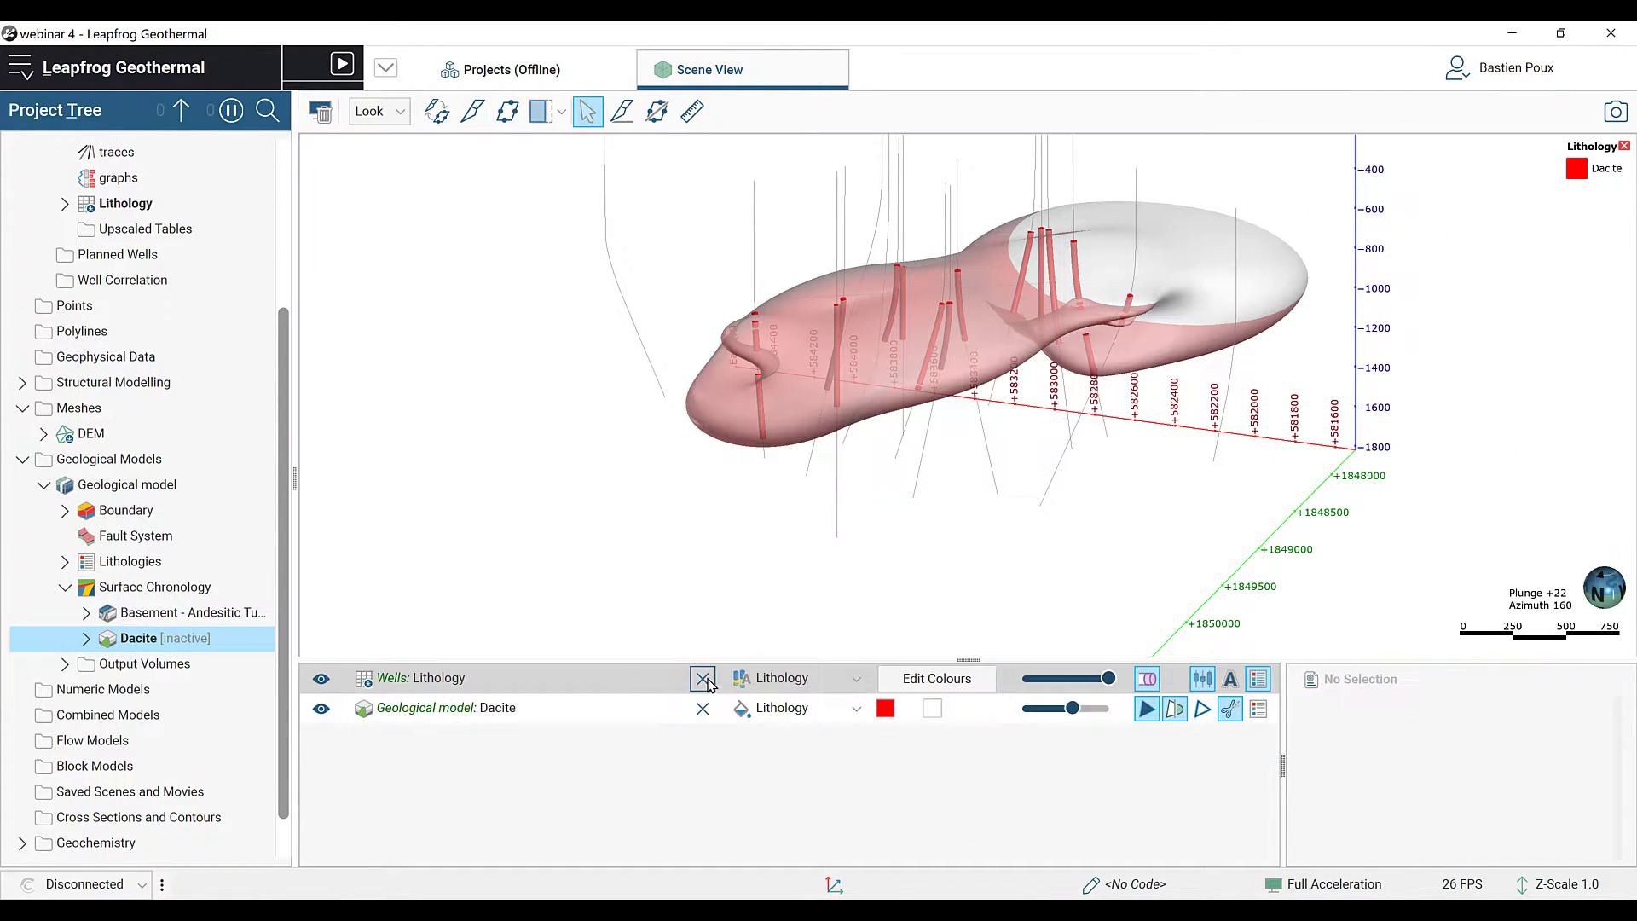
{"action": "right_click_drag", "start_coordinate": [957, 439], "coordinate": [832, 514]}
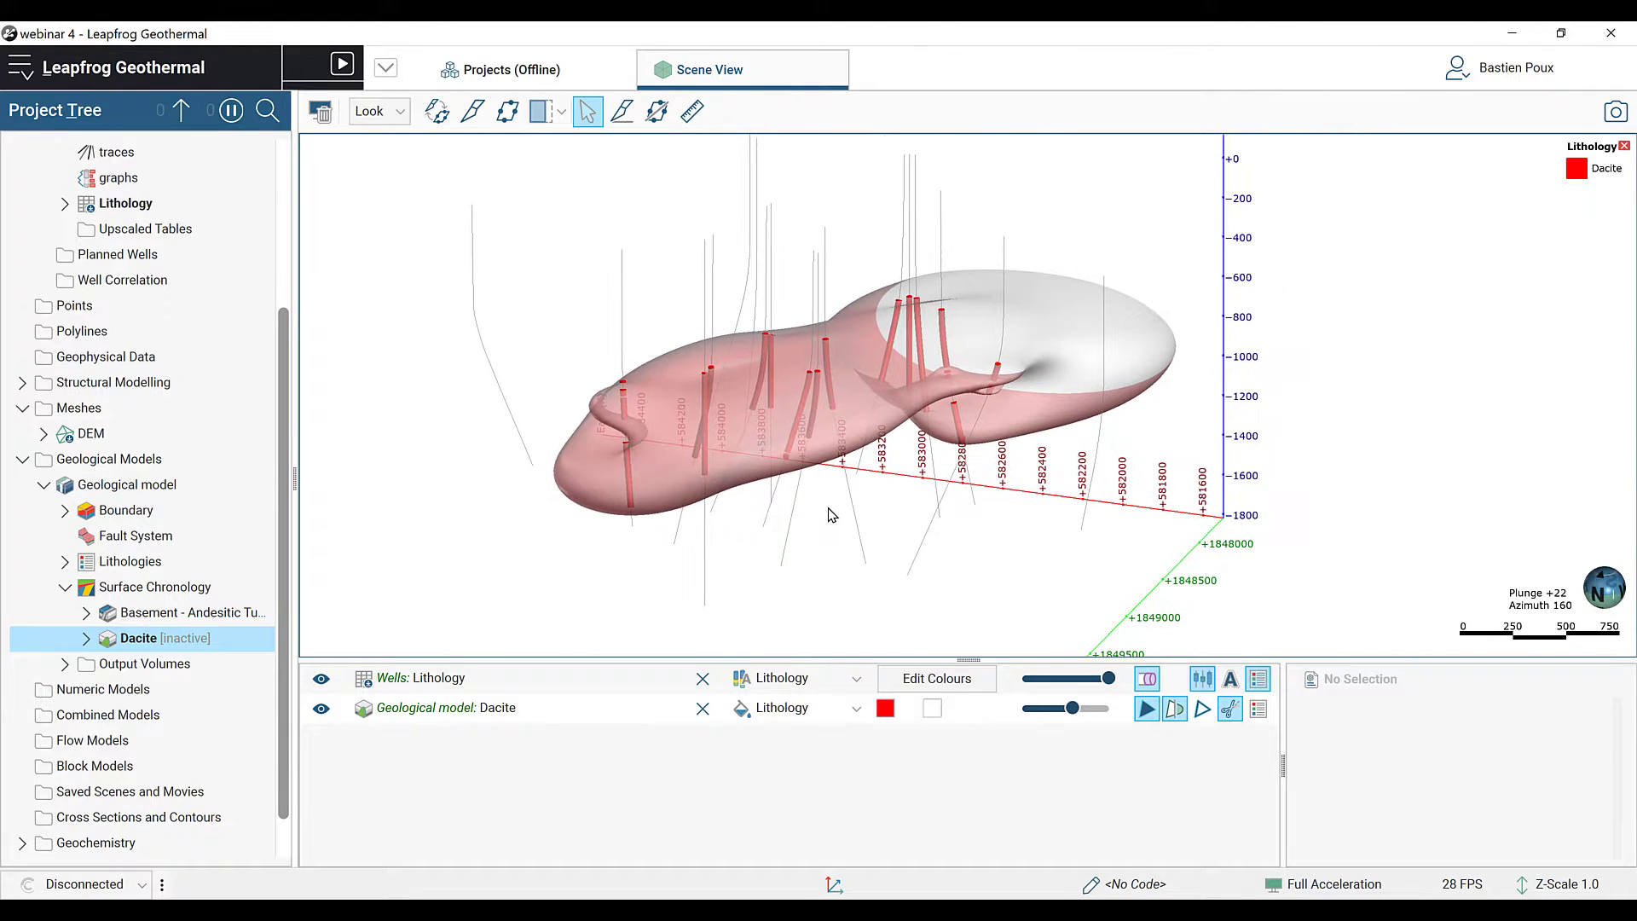
Step: Try resetting the Dacite surface's trend to Isotropic, and discard the edit
{"action": "double_click", "coordinate": [137, 639]}
{"action": "left_click", "coordinate": [840, 308]}
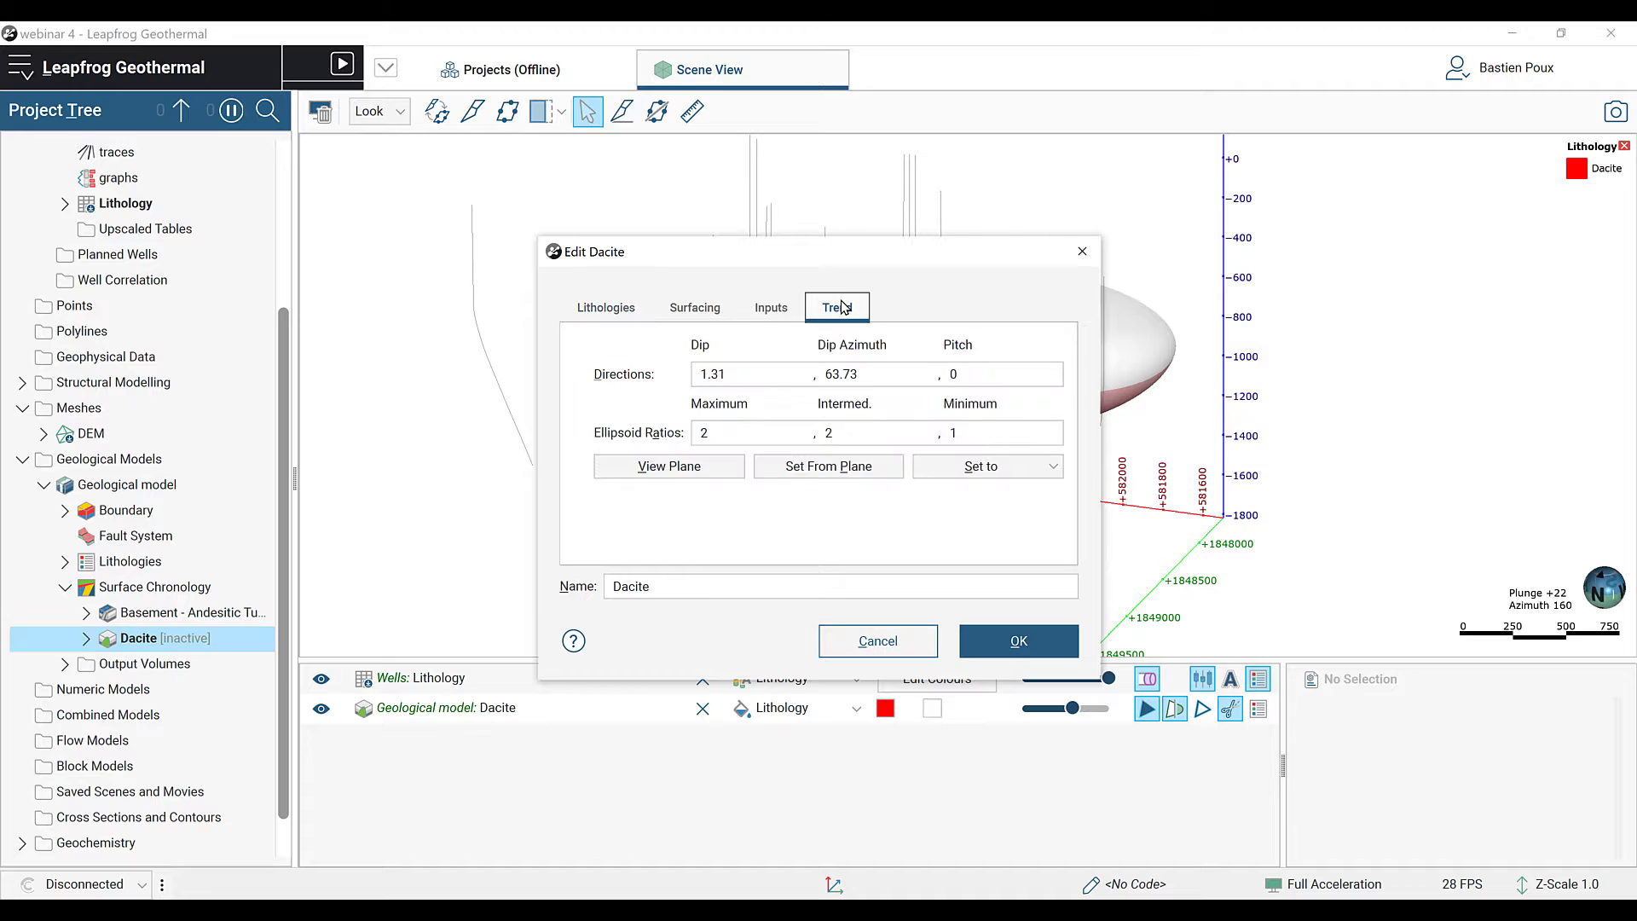
{"action": "left_click", "coordinate": [972, 467]}
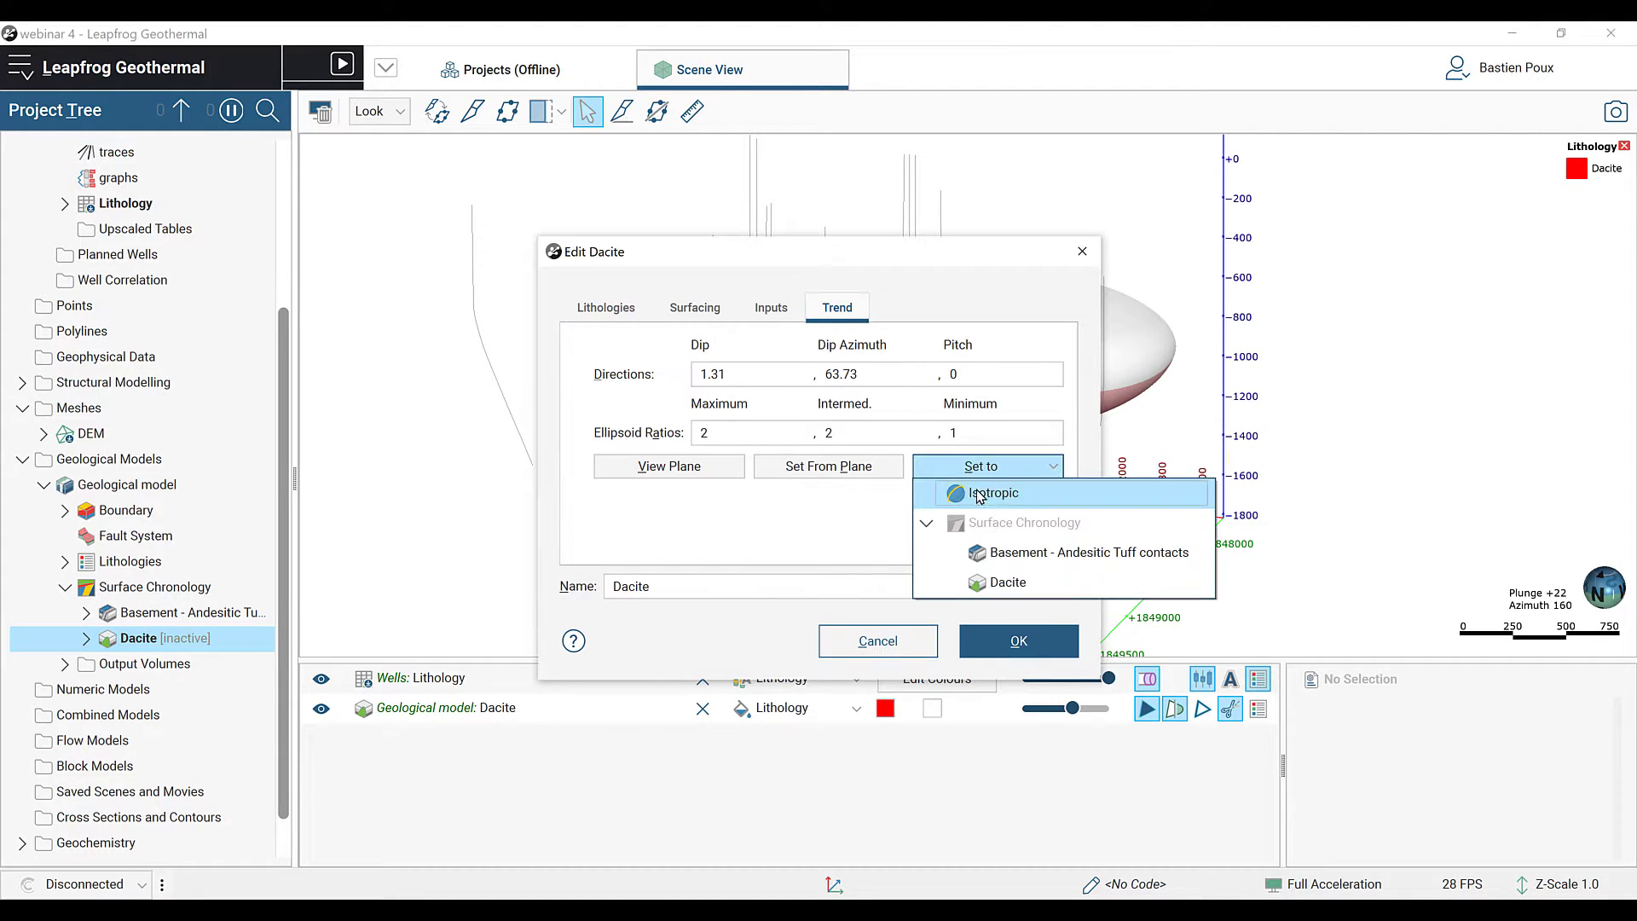
{"action": "left_click", "coordinate": [984, 496]}
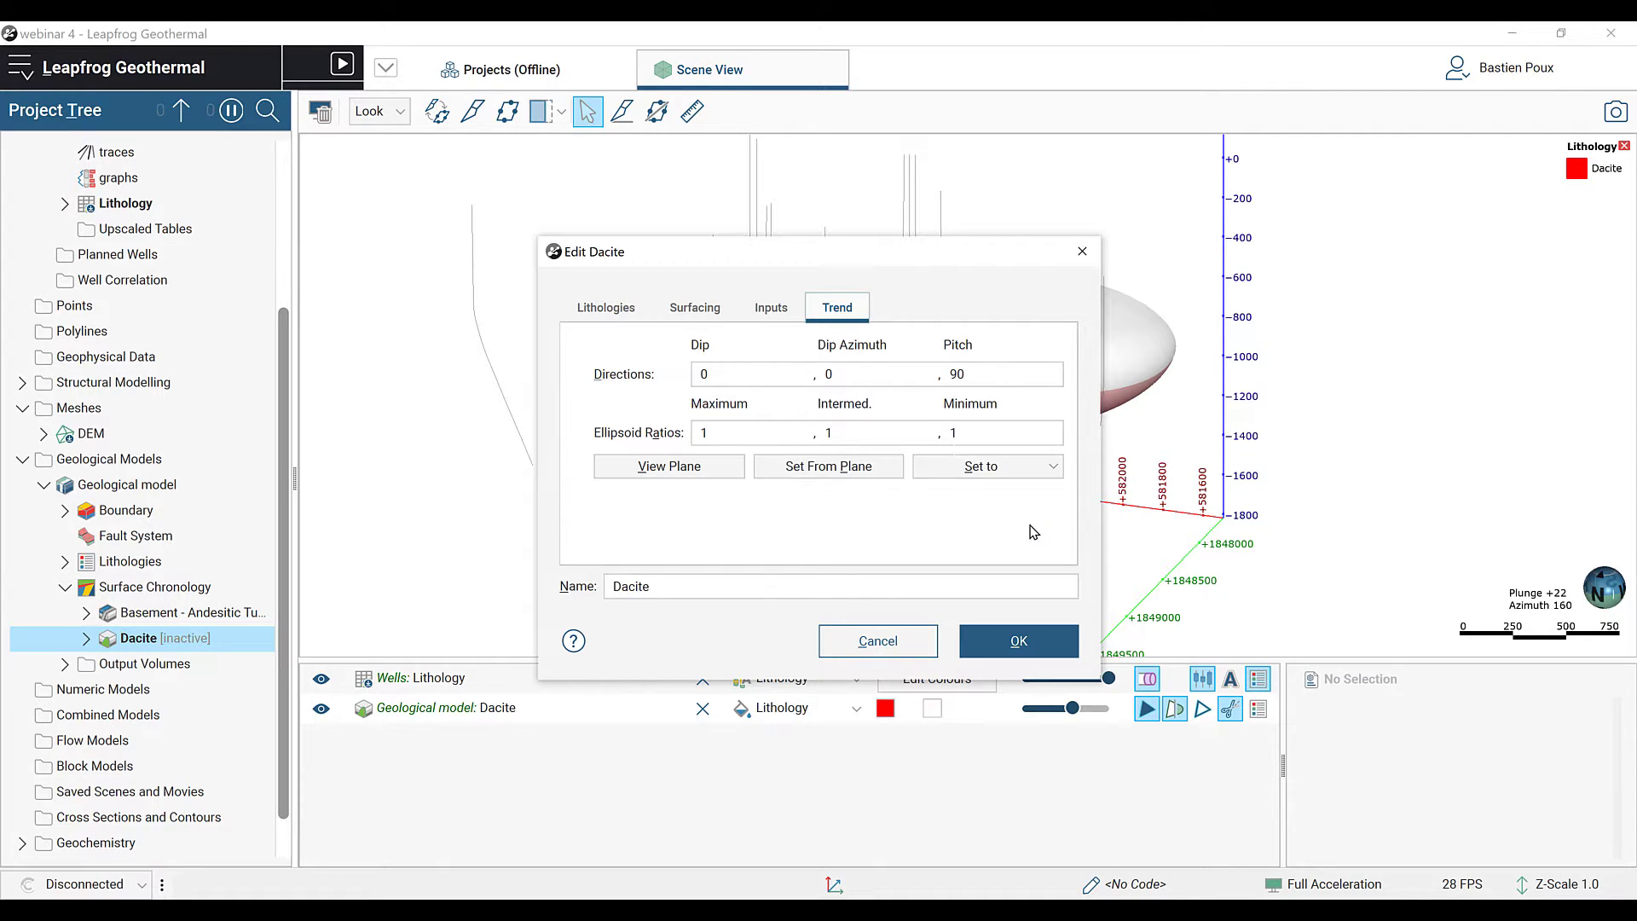
{"action": "left_click", "coordinate": [877, 641]}
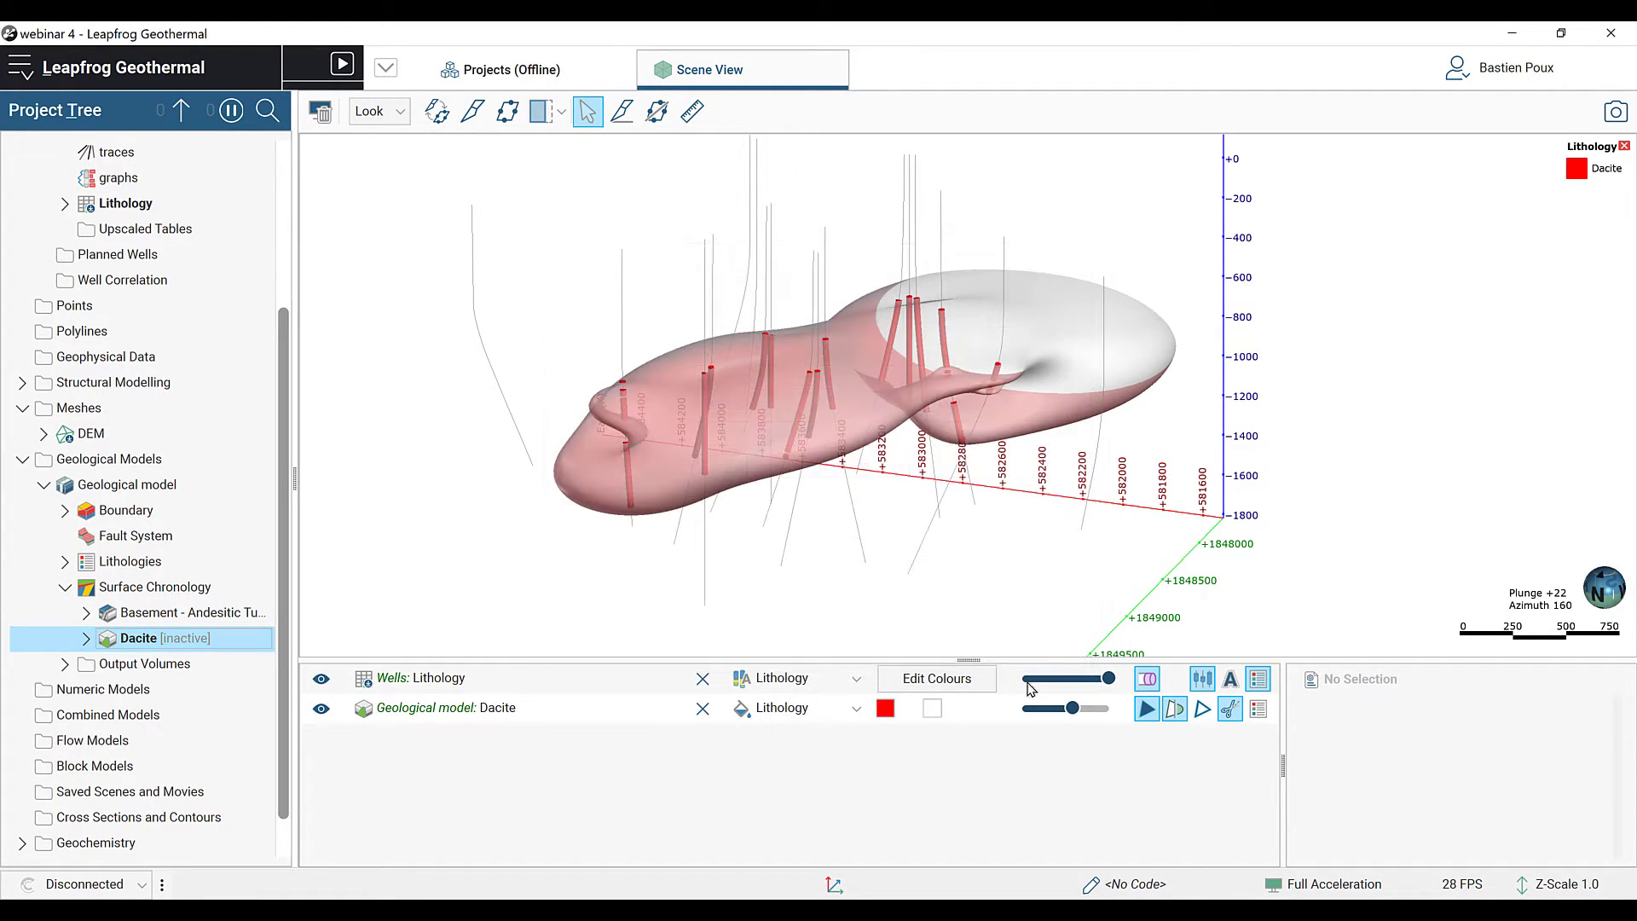
Step: Make the Dacite surface fully opaque, and open the value clipping settings among its additional surfacing options
{"action": "left_click_drag", "start_coordinate": [1076, 714], "coordinate": [1118, 716]}
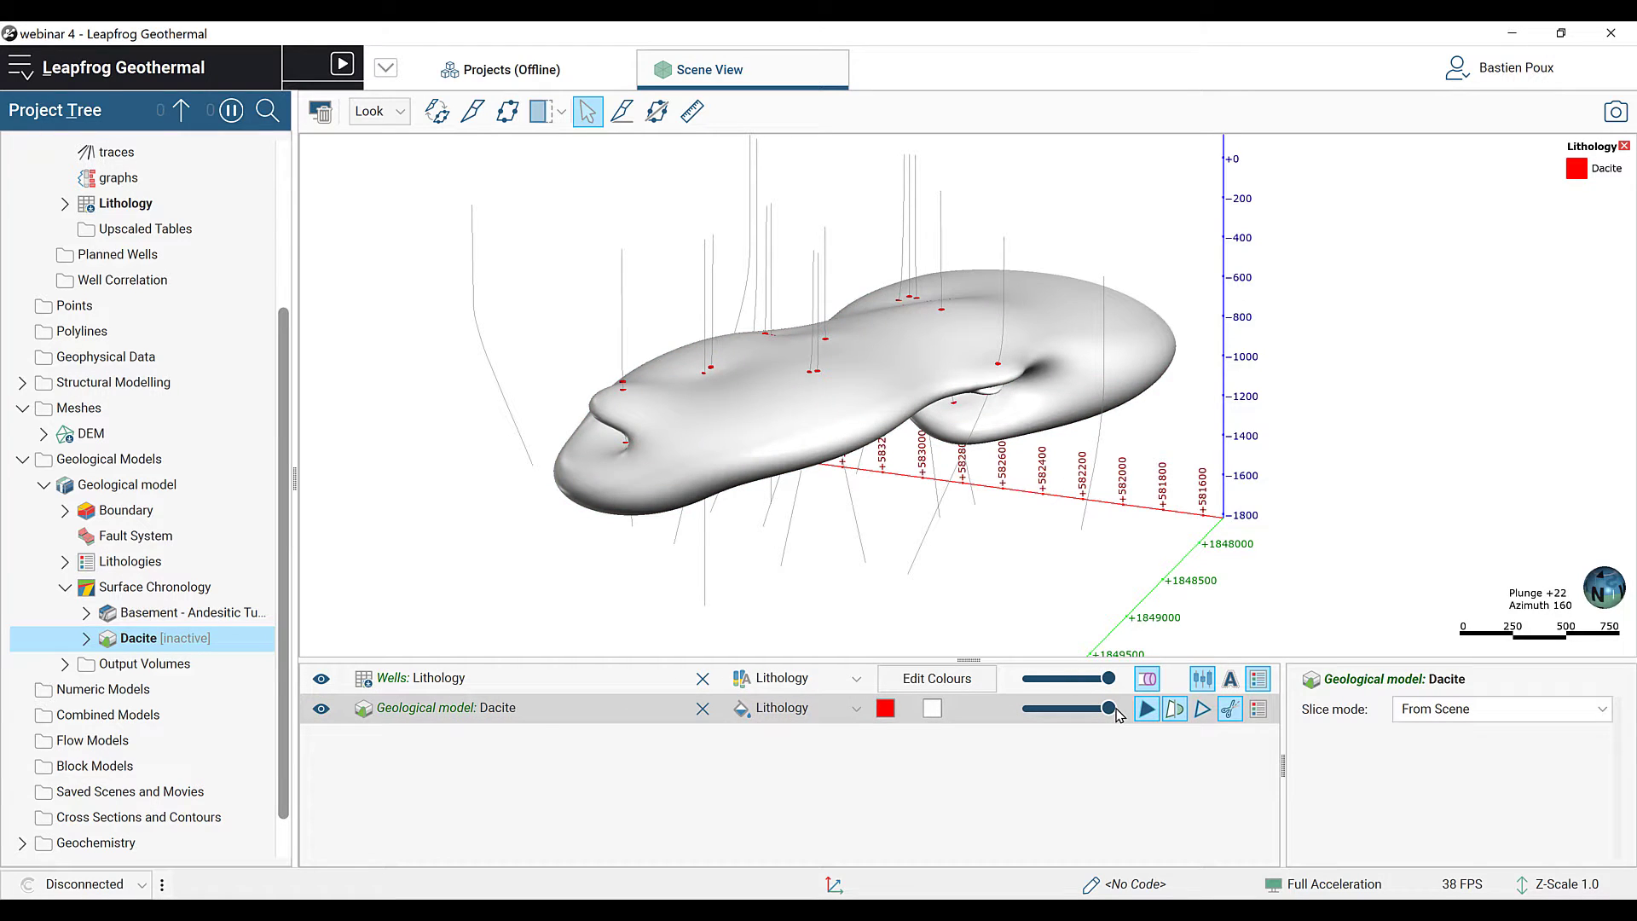
{"action": "middle_click_drag", "start_coordinate": [707, 428], "coordinate": [766, 419]}
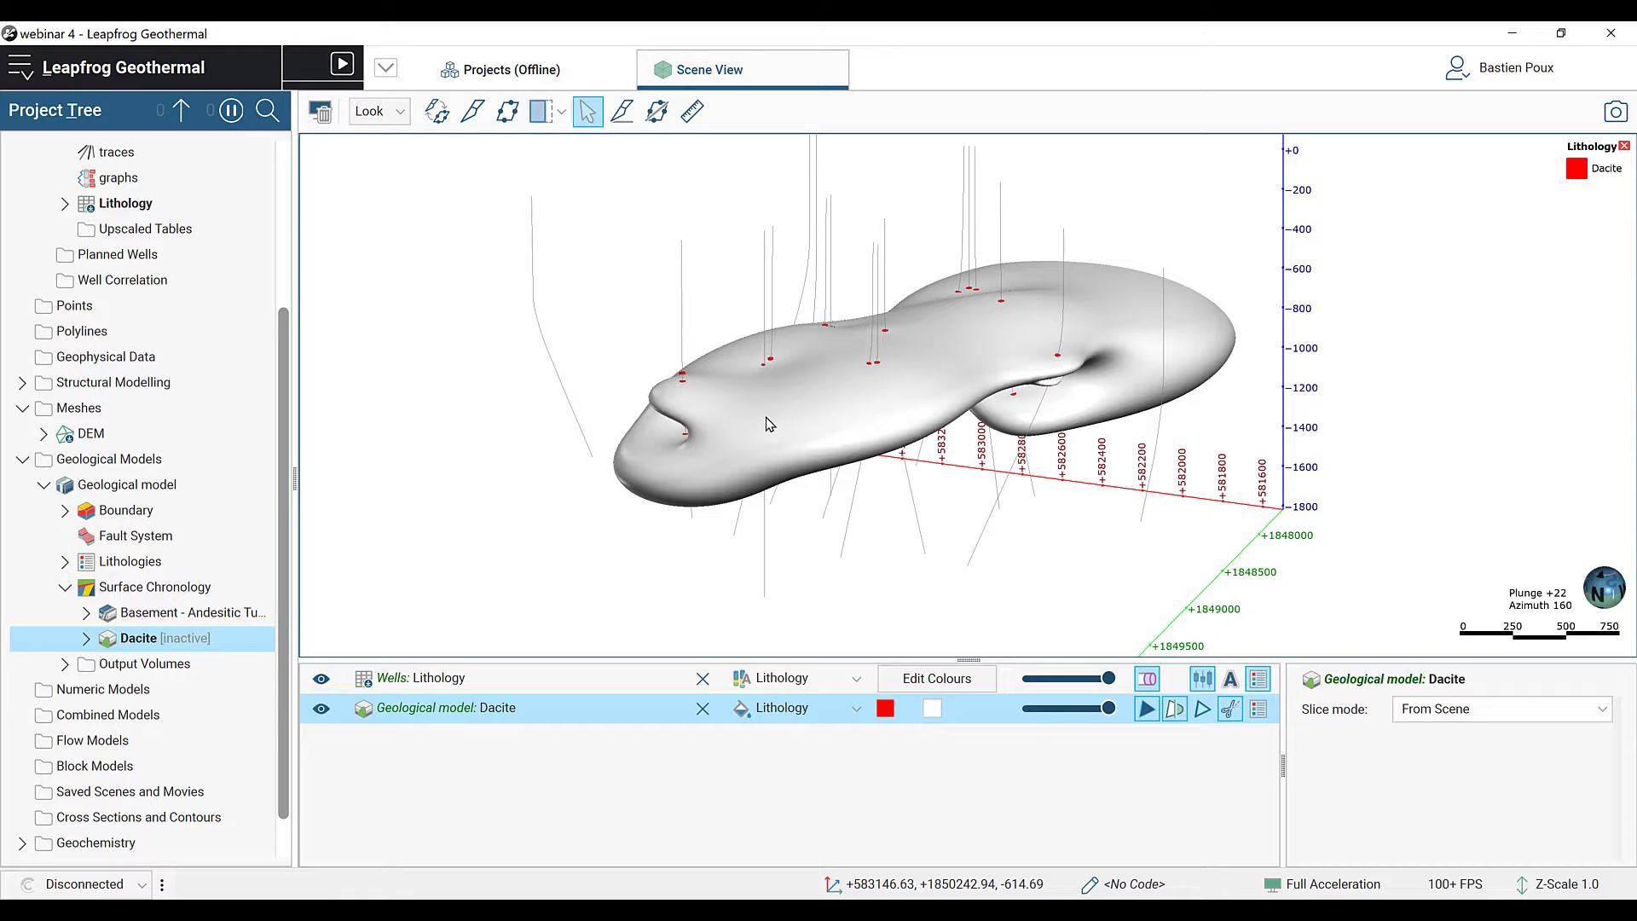
{"action": "double_click", "coordinate": [119, 640]}
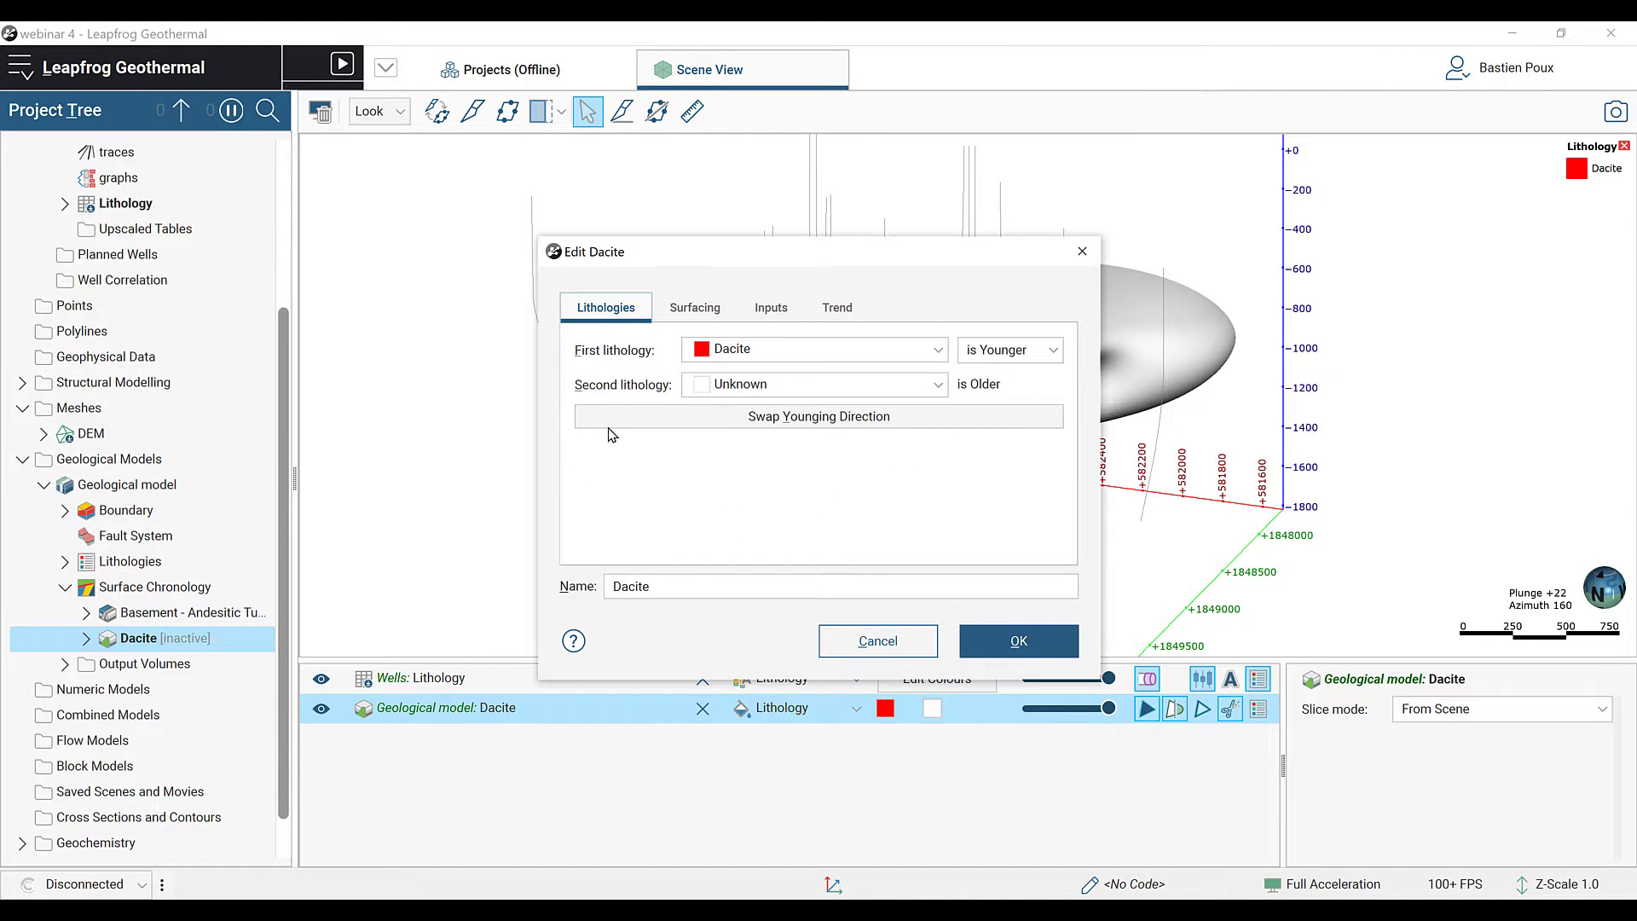
{"action": "left_click", "coordinate": [668, 309]}
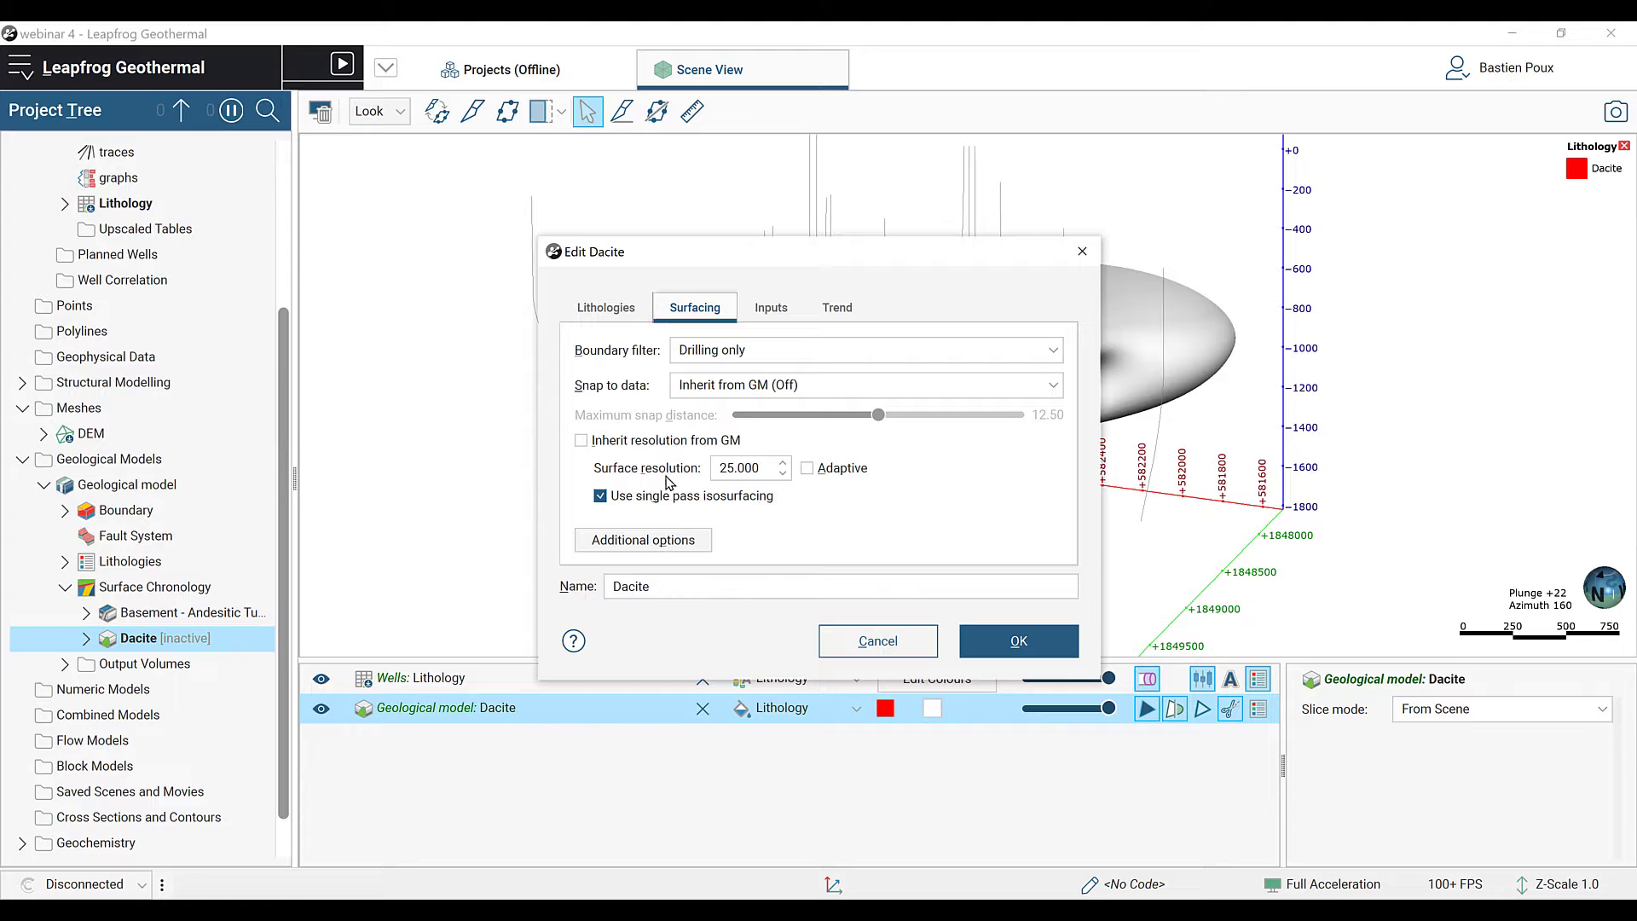
{"action": "left_click", "coordinate": [635, 542]}
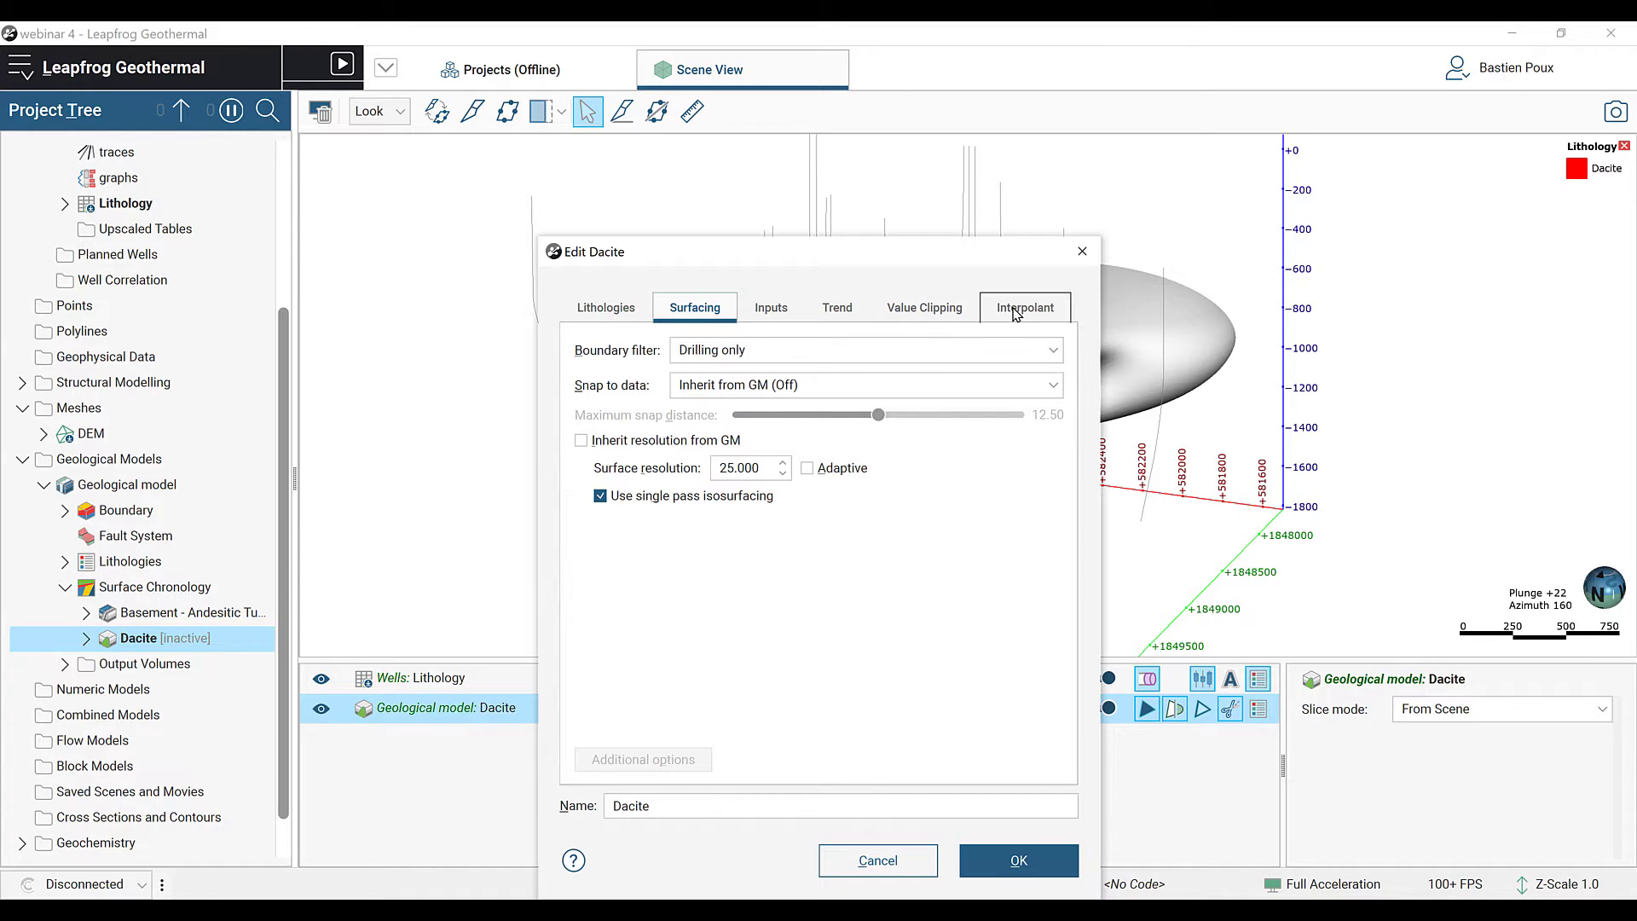
{"action": "left_click", "coordinate": [933, 315]}
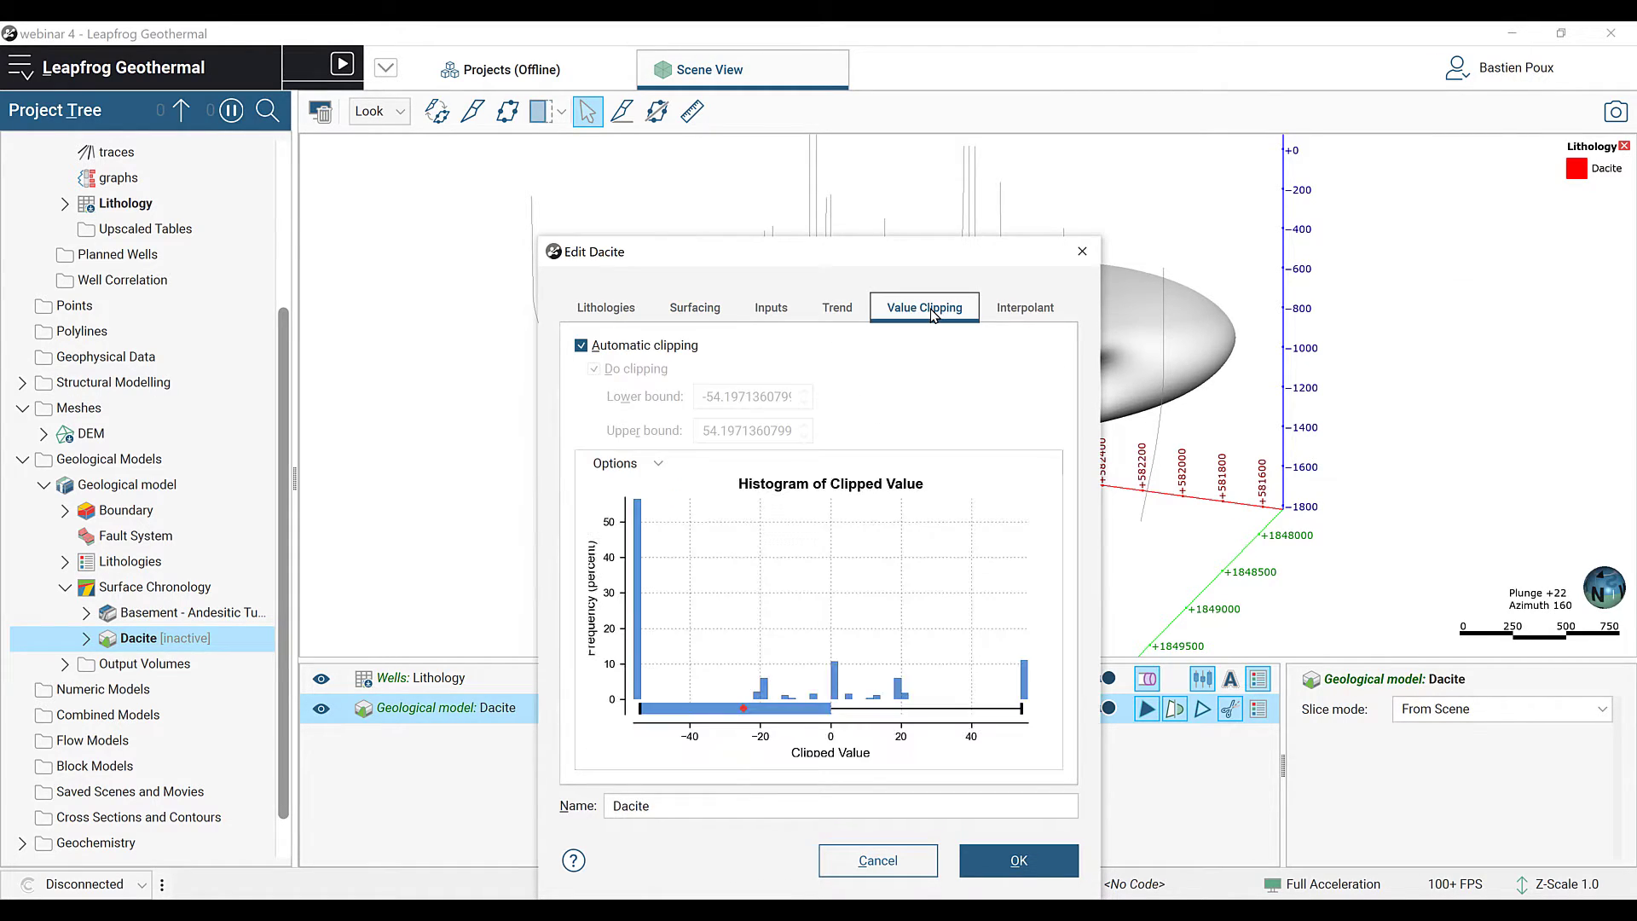
Step: Add the Dacite surface's value points to the scene while keeping its value clipping settings open
{"action": "left_click_drag", "start_coordinate": [840, 261], "coordinate": [477, 129]}
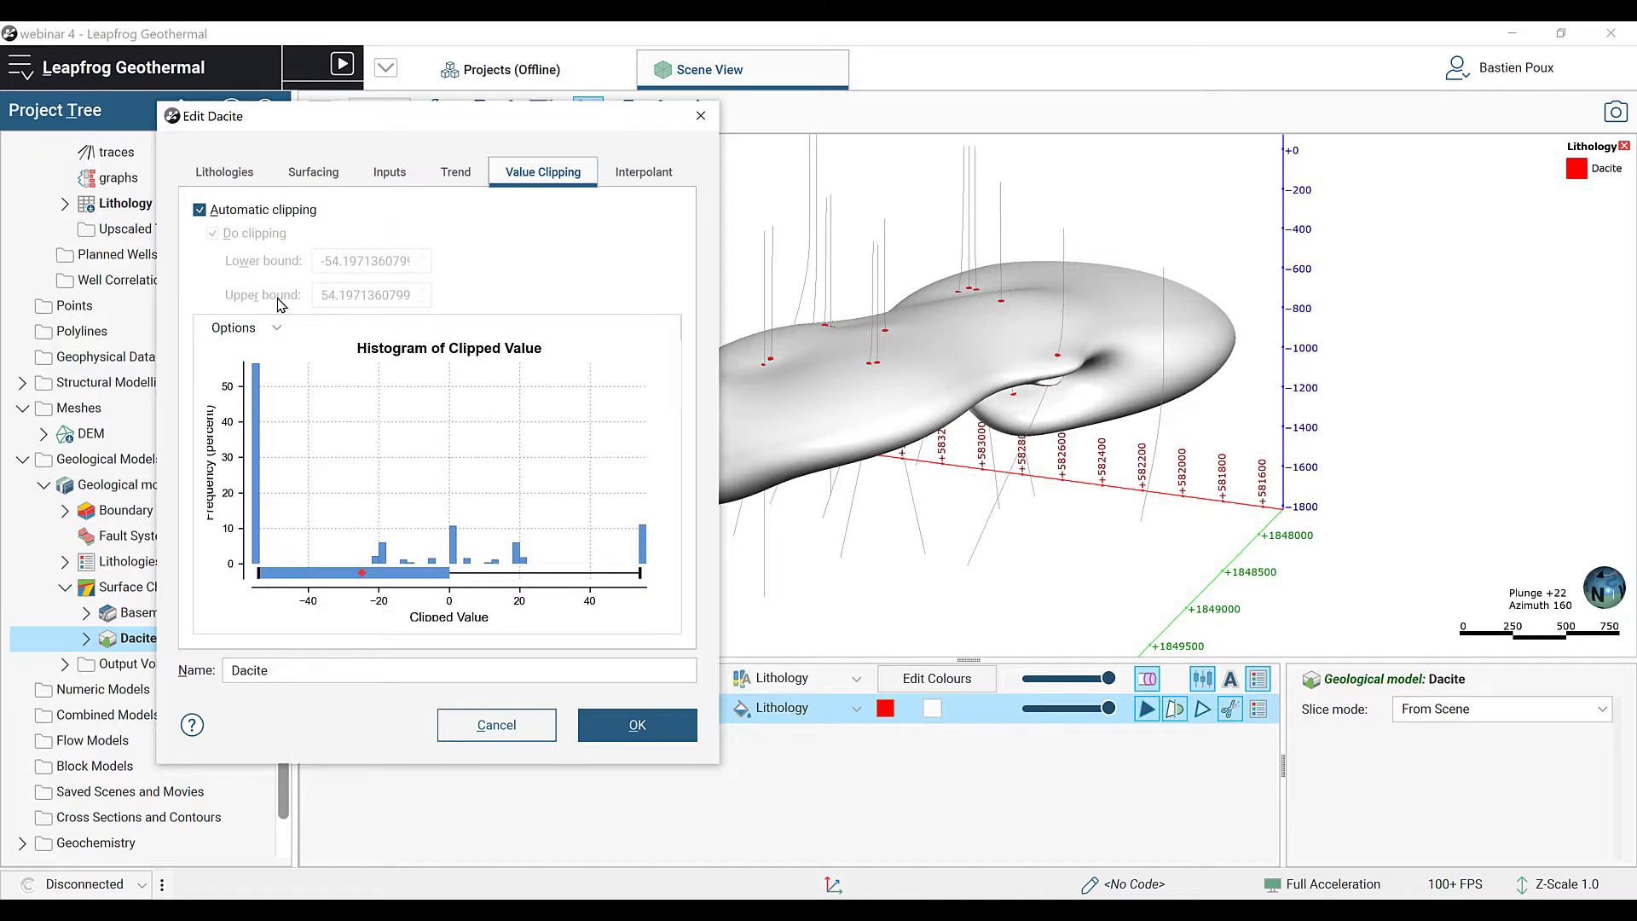
{"action": "right_click_drag", "start_coordinate": [938, 376], "coordinate": [1093, 379]}
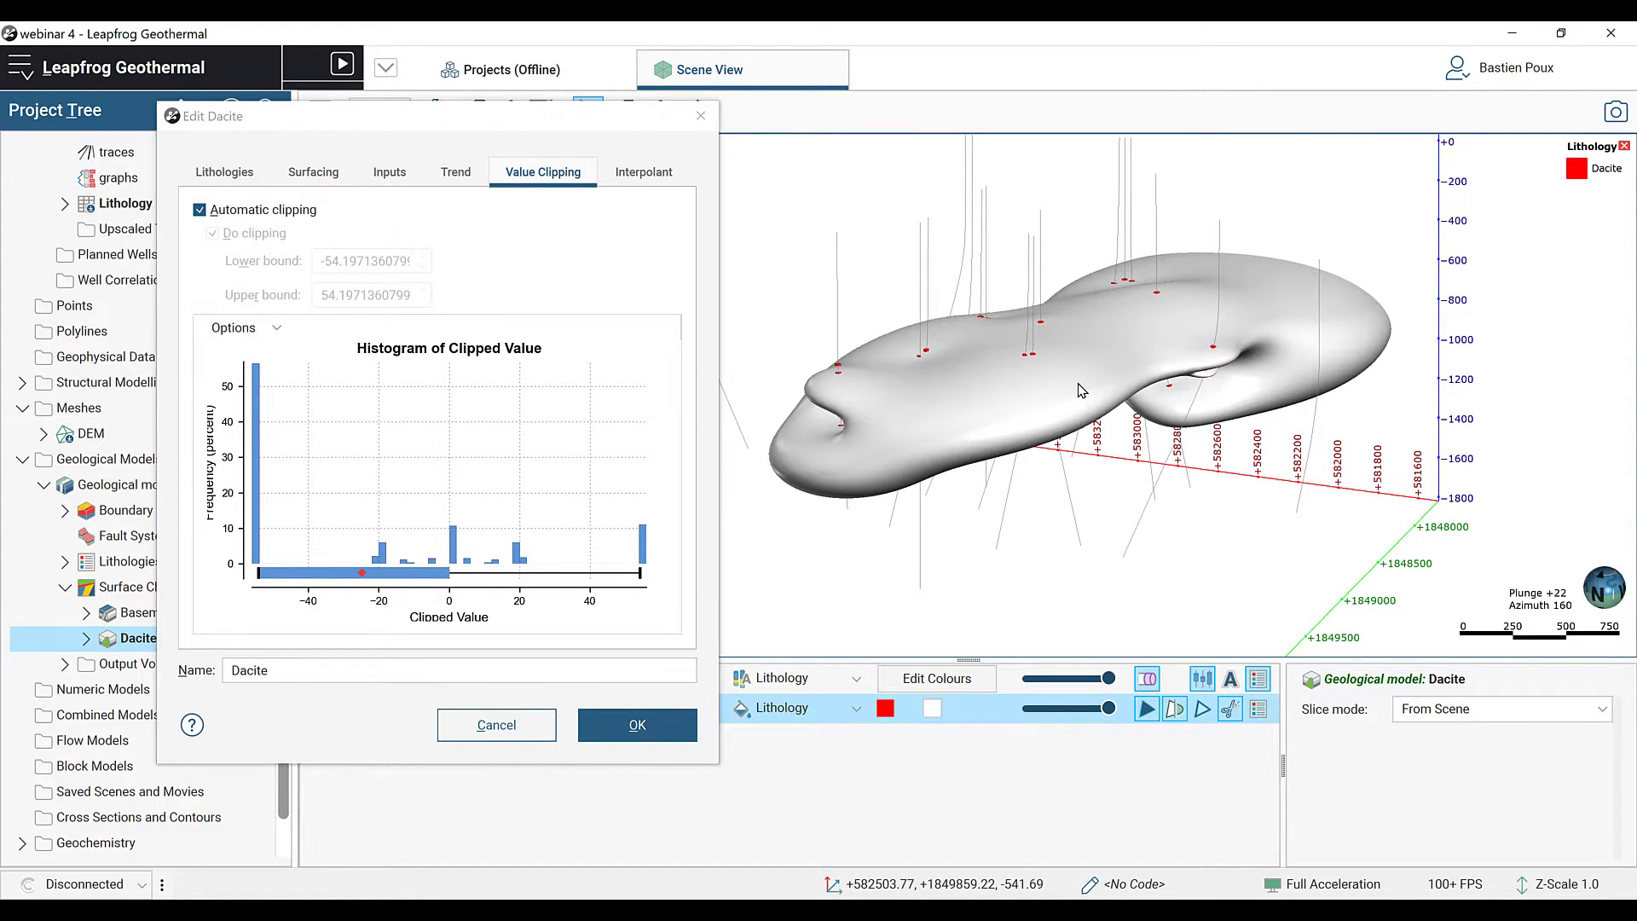
{"action": "left_click_drag", "start_coordinate": [461, 132], "coordinate": [444, 53]}
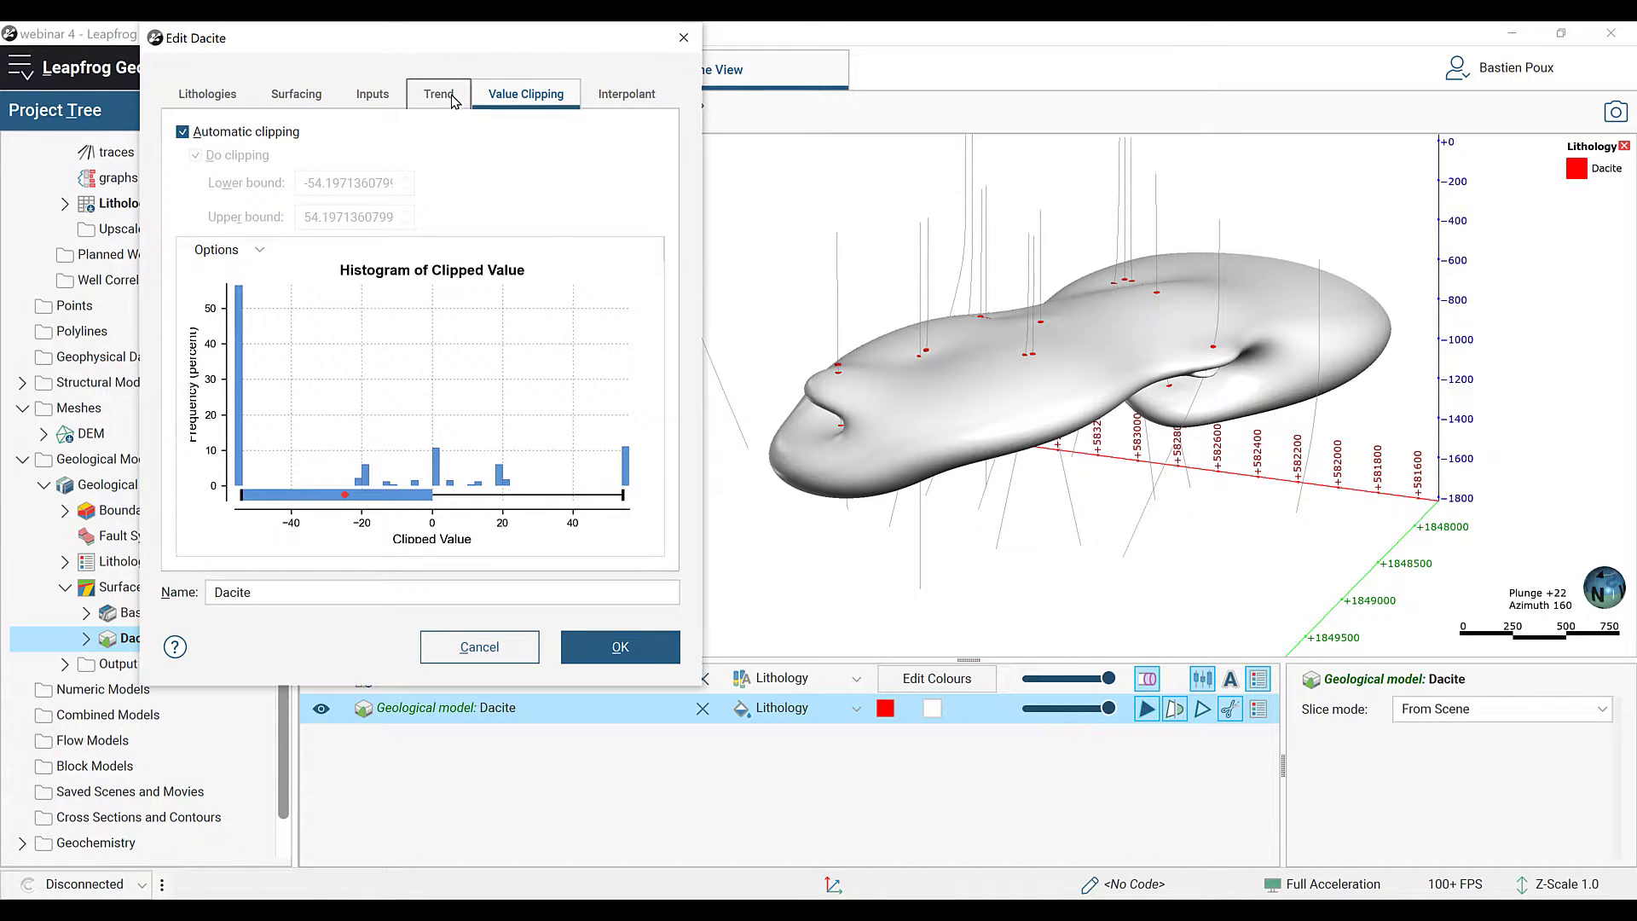
{"action": "left_click", "coordinate": [86, 638]}
{"action": "left_click_drag", "start_coordinate": [308, 42], "coordinate": [488, 42]}
{"action": "left_click_drag", "start_coordinate": [136, 664], "coordinate": [1052, 506]}
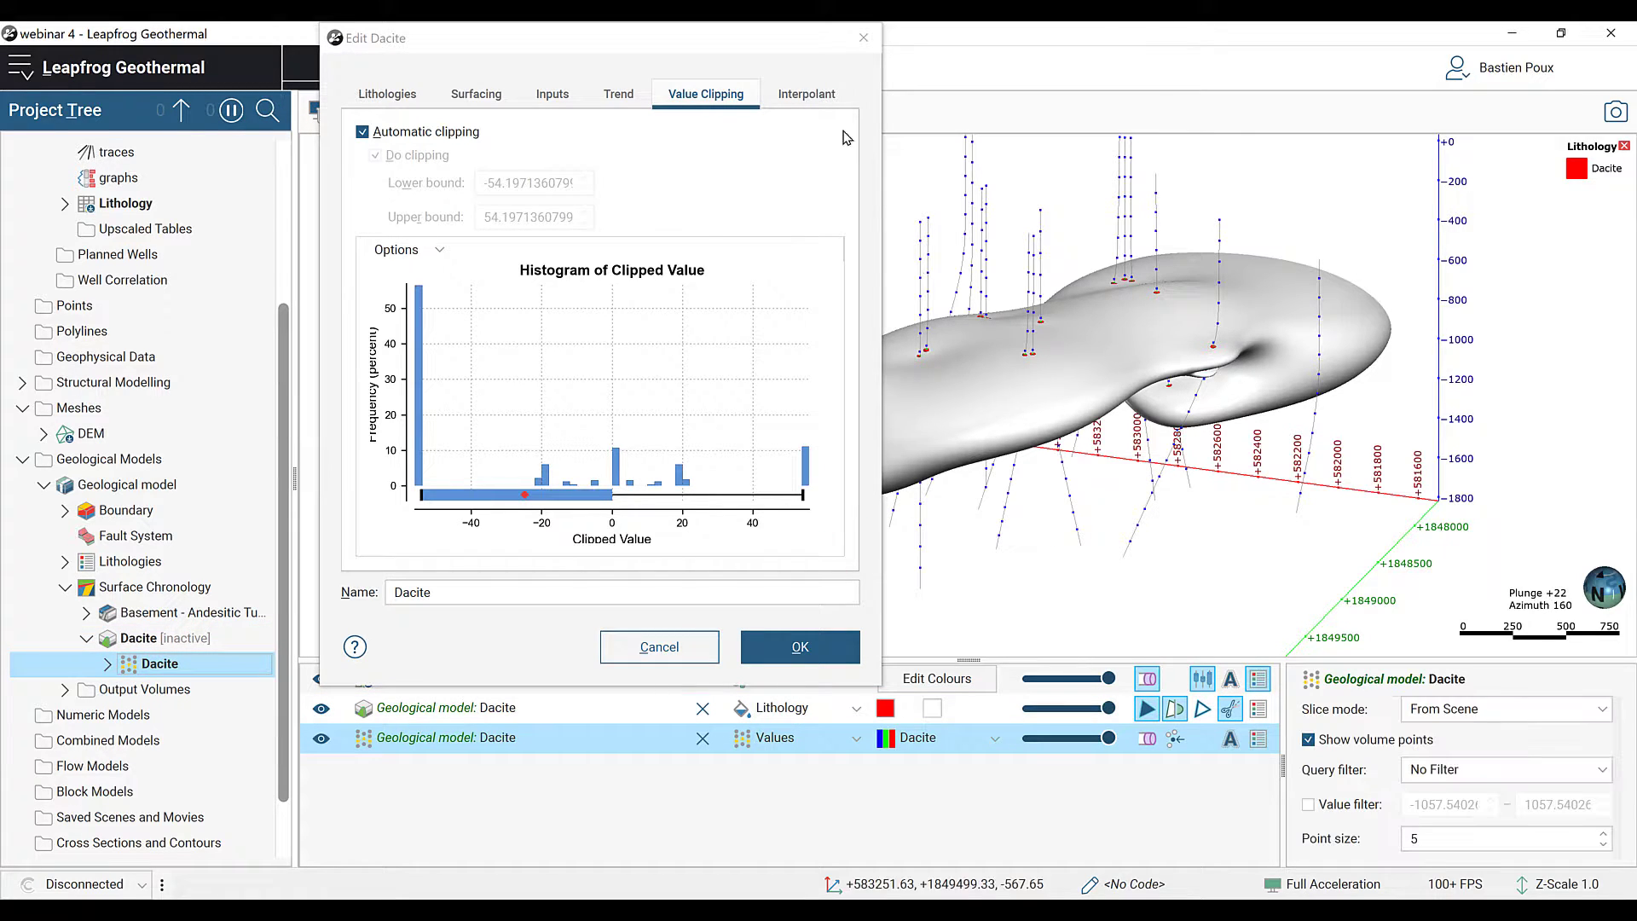
{"action": "left_click_drag", "start_coordinate": [710, 44], "coordinate": [550, 72]}
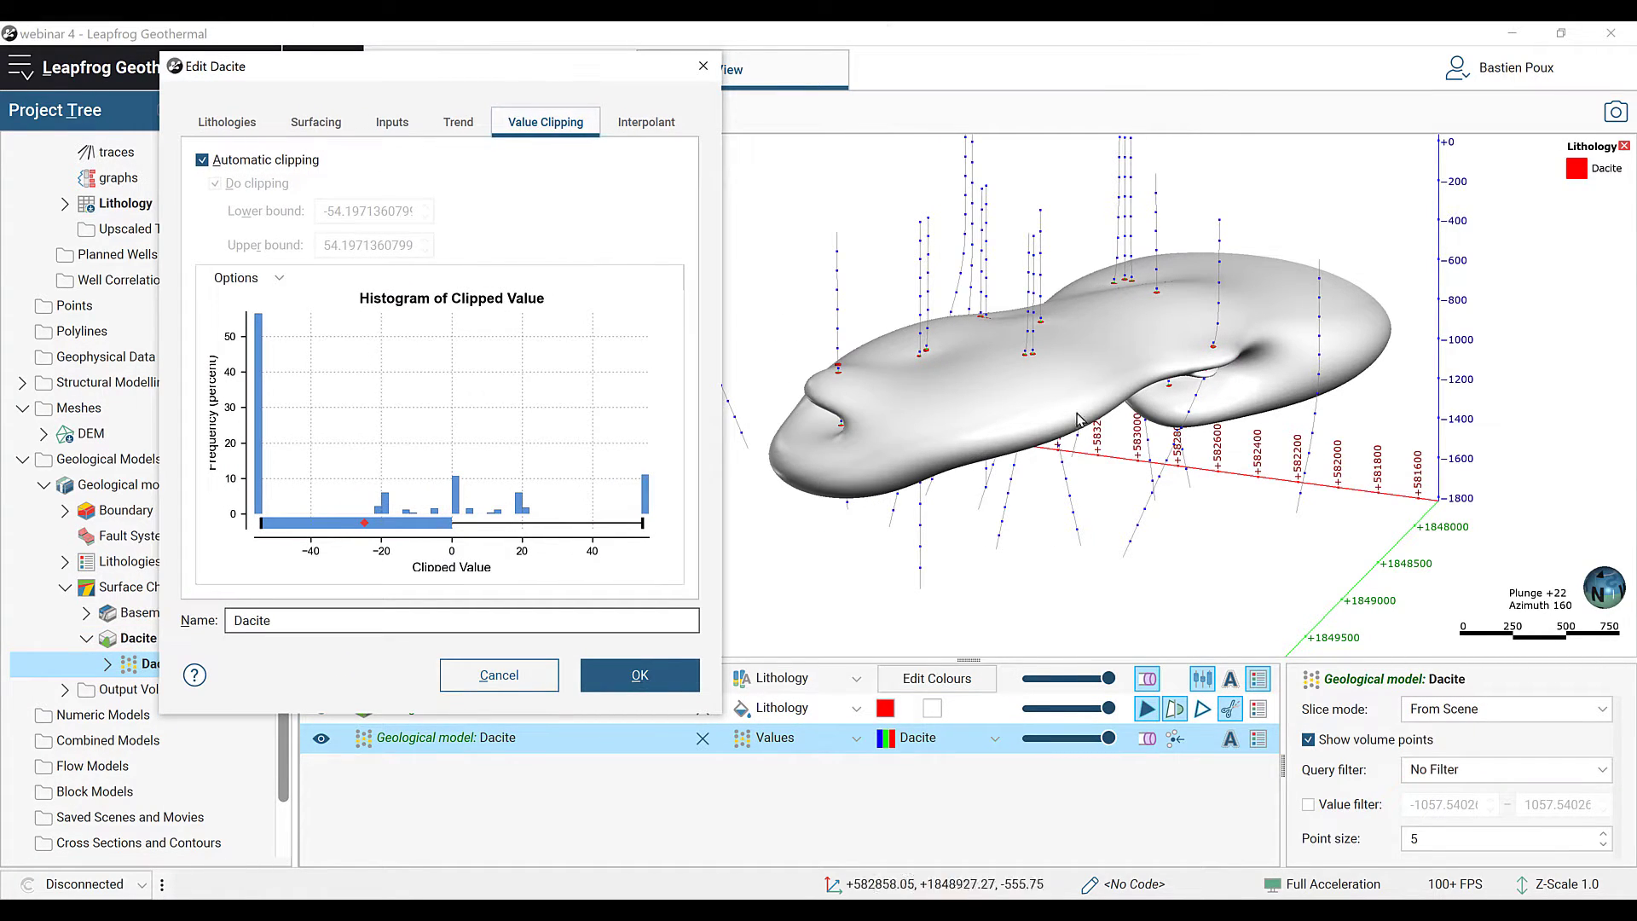
Step: Label the Dacite points with their values, and hide the Dacite surface to examine them along the wells
{"action": "left_click", "coordinate": [1230, 742]}
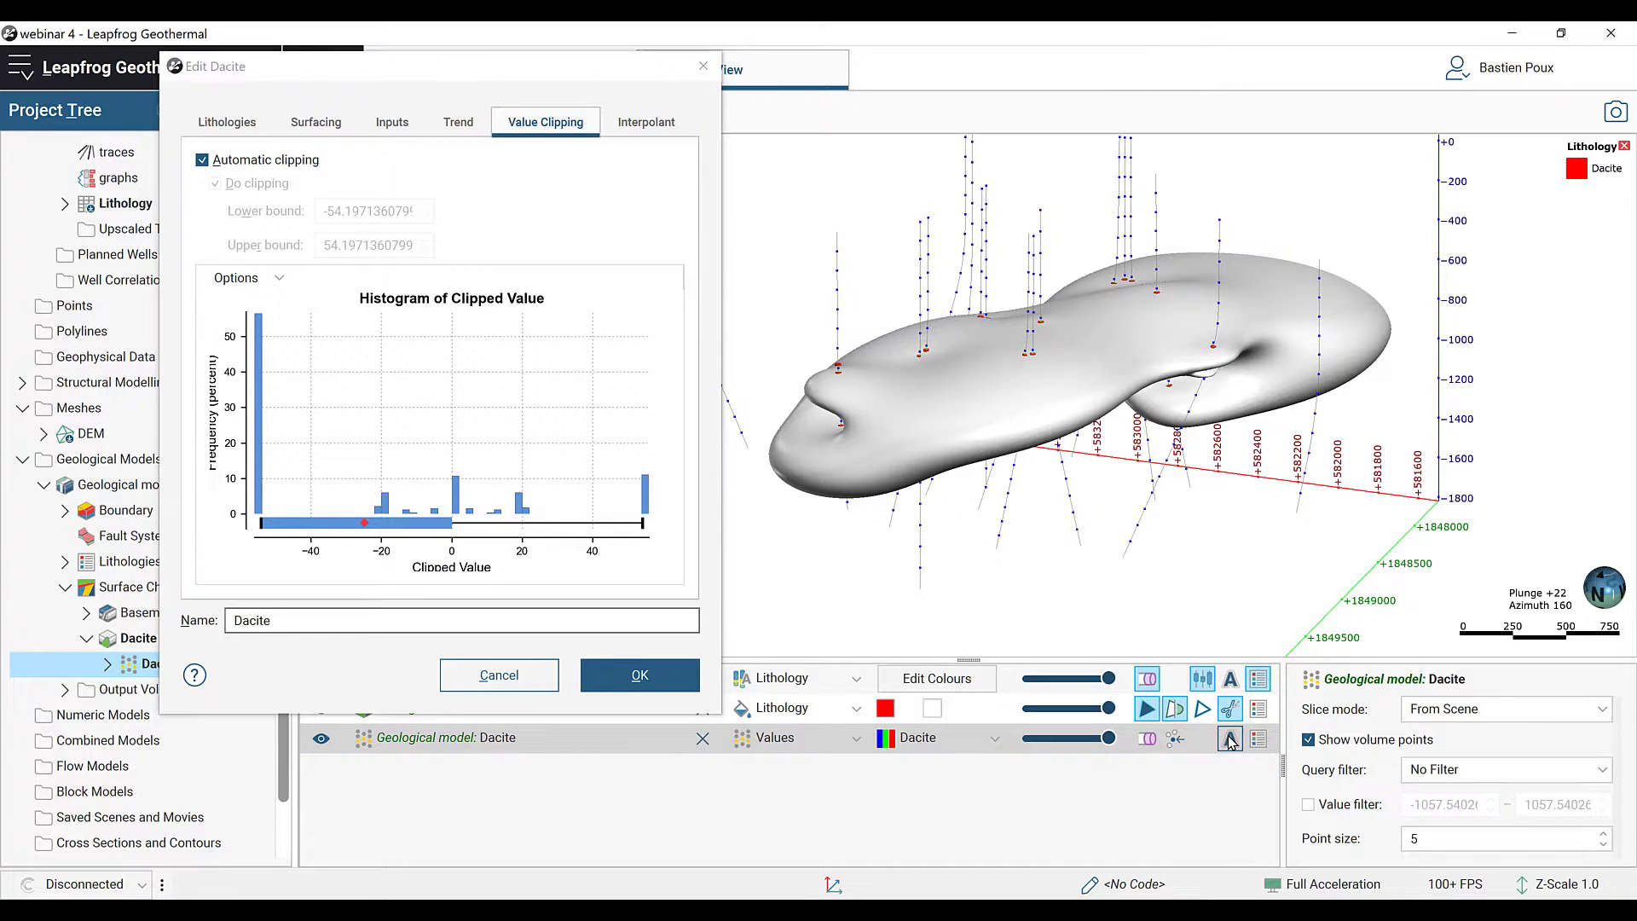
{"action": "middle_click_drag", "start_coordinate": [977, 356], "coordinate": [1161, 380]}
{"action": "left_click_drag", "start_coordinate": [1160, 380], "coordinate": [1049, 492]}
{"action": "left_click", "coordinate": [353, 744]}
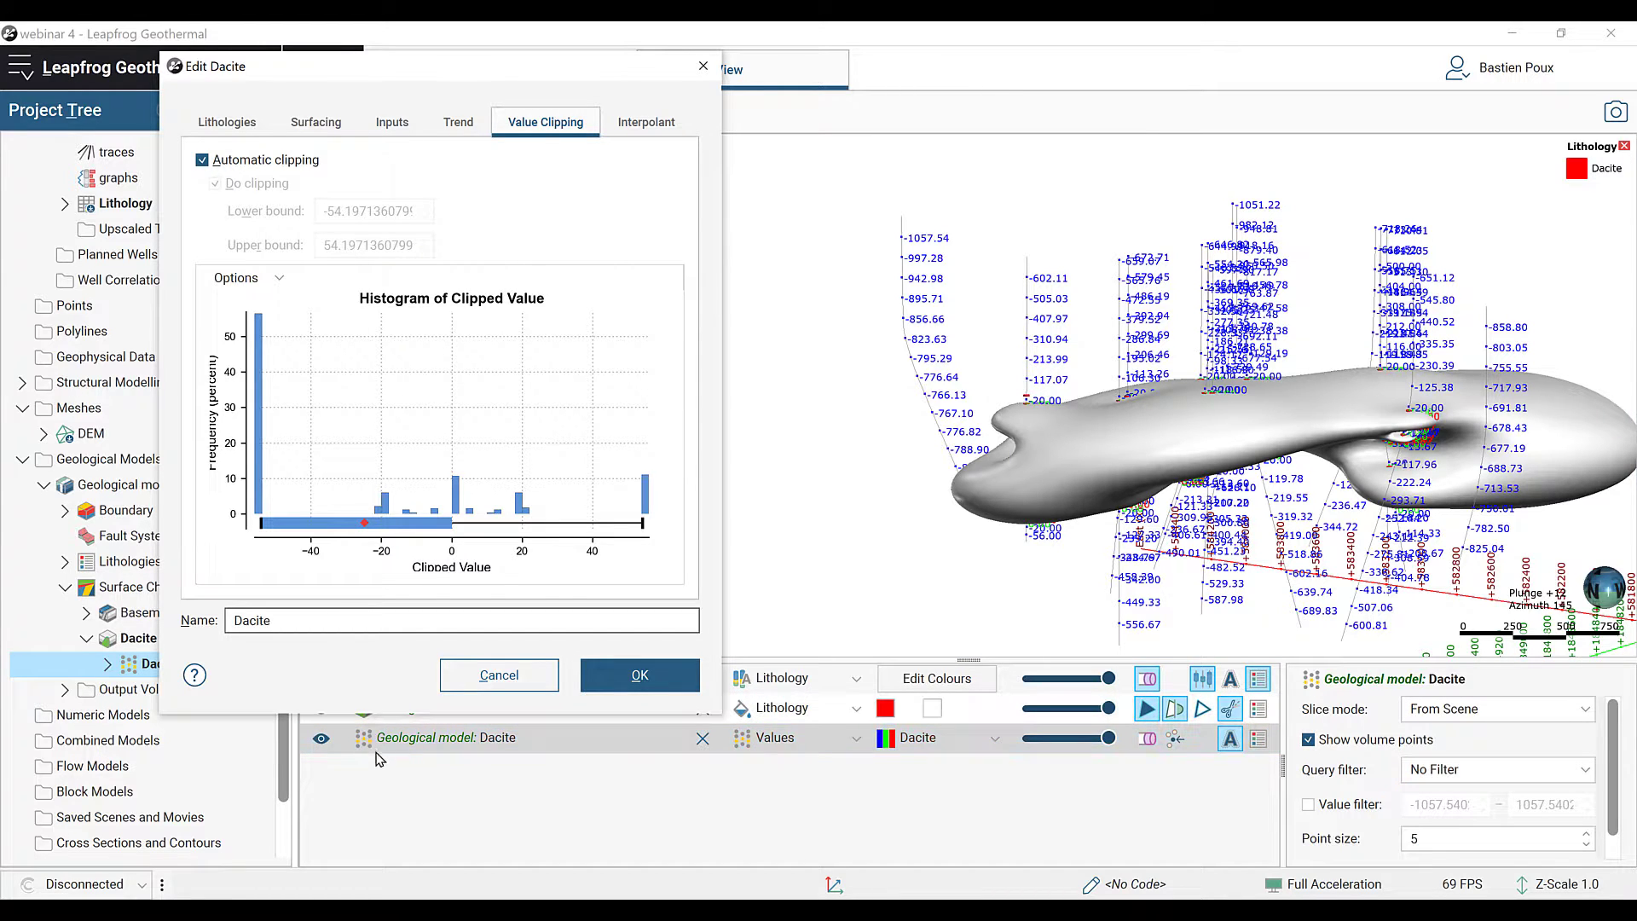
{"action": "left_click_drag", "start_coordinate": [490, 77], "coordinate": [461, 48]}
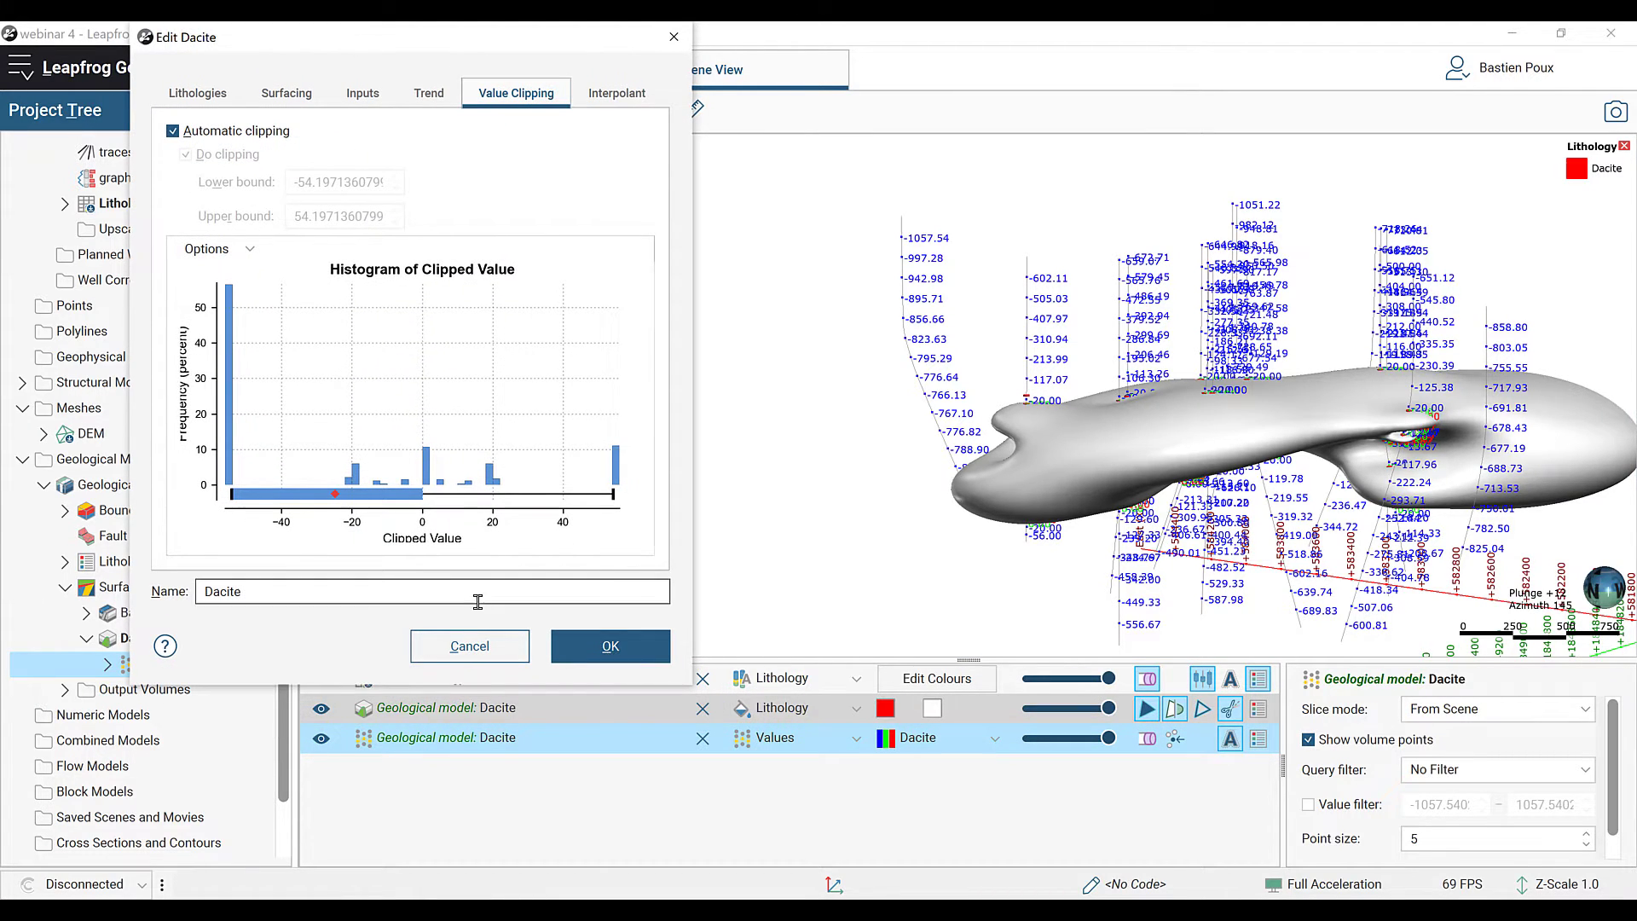
{"action": "left_click", "coordinate": [320, 708]}
{"action": "scroll", "coordinate": [1003, 527], "scroll_direction": "up", "scroll_amount": 2}
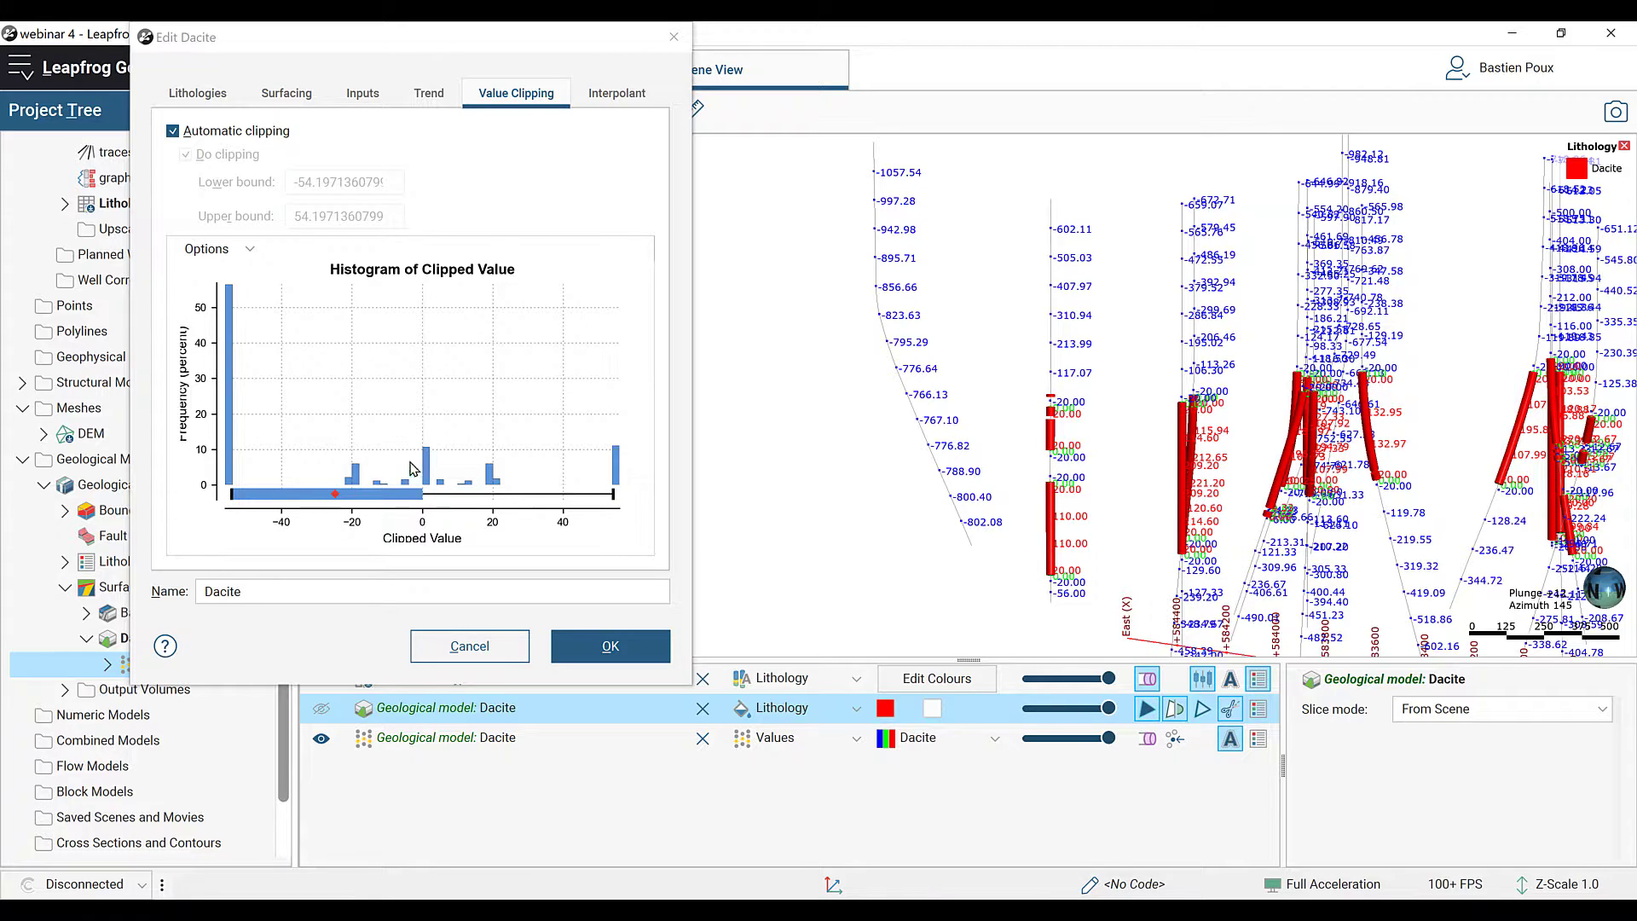
Step: Turn off automatic clipping for the Dacite surface, and compare the value histogram with clipping disabled and enabled
{"action": "left_click", "coordinate": [172, 131]}
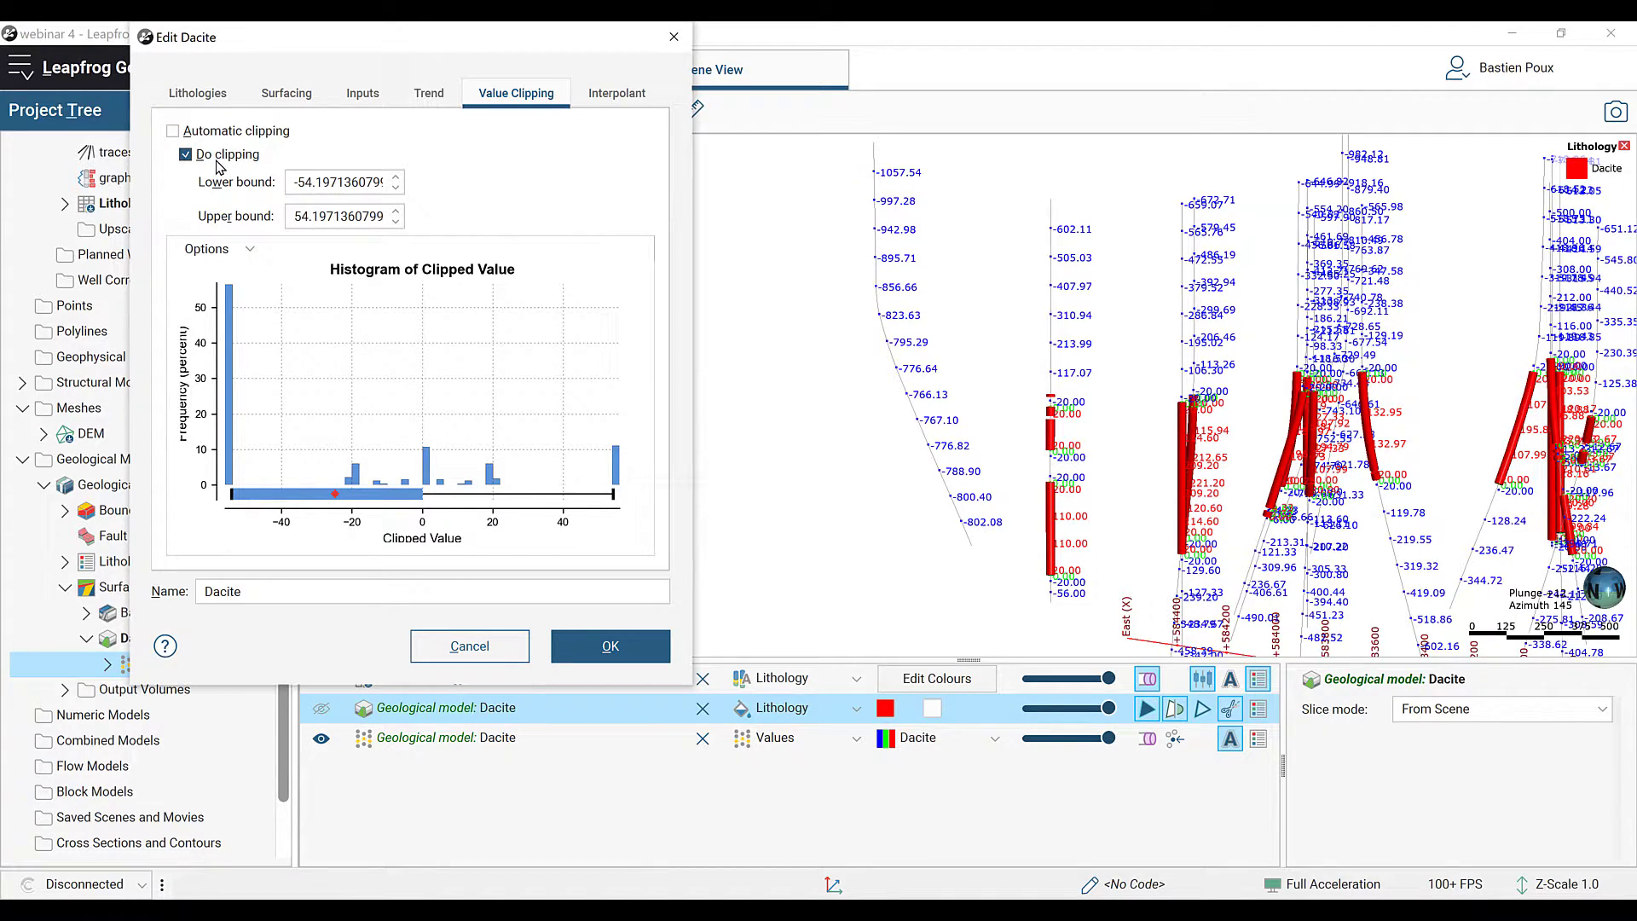
{"action": "left_click", "coordinate": [217, 162]}
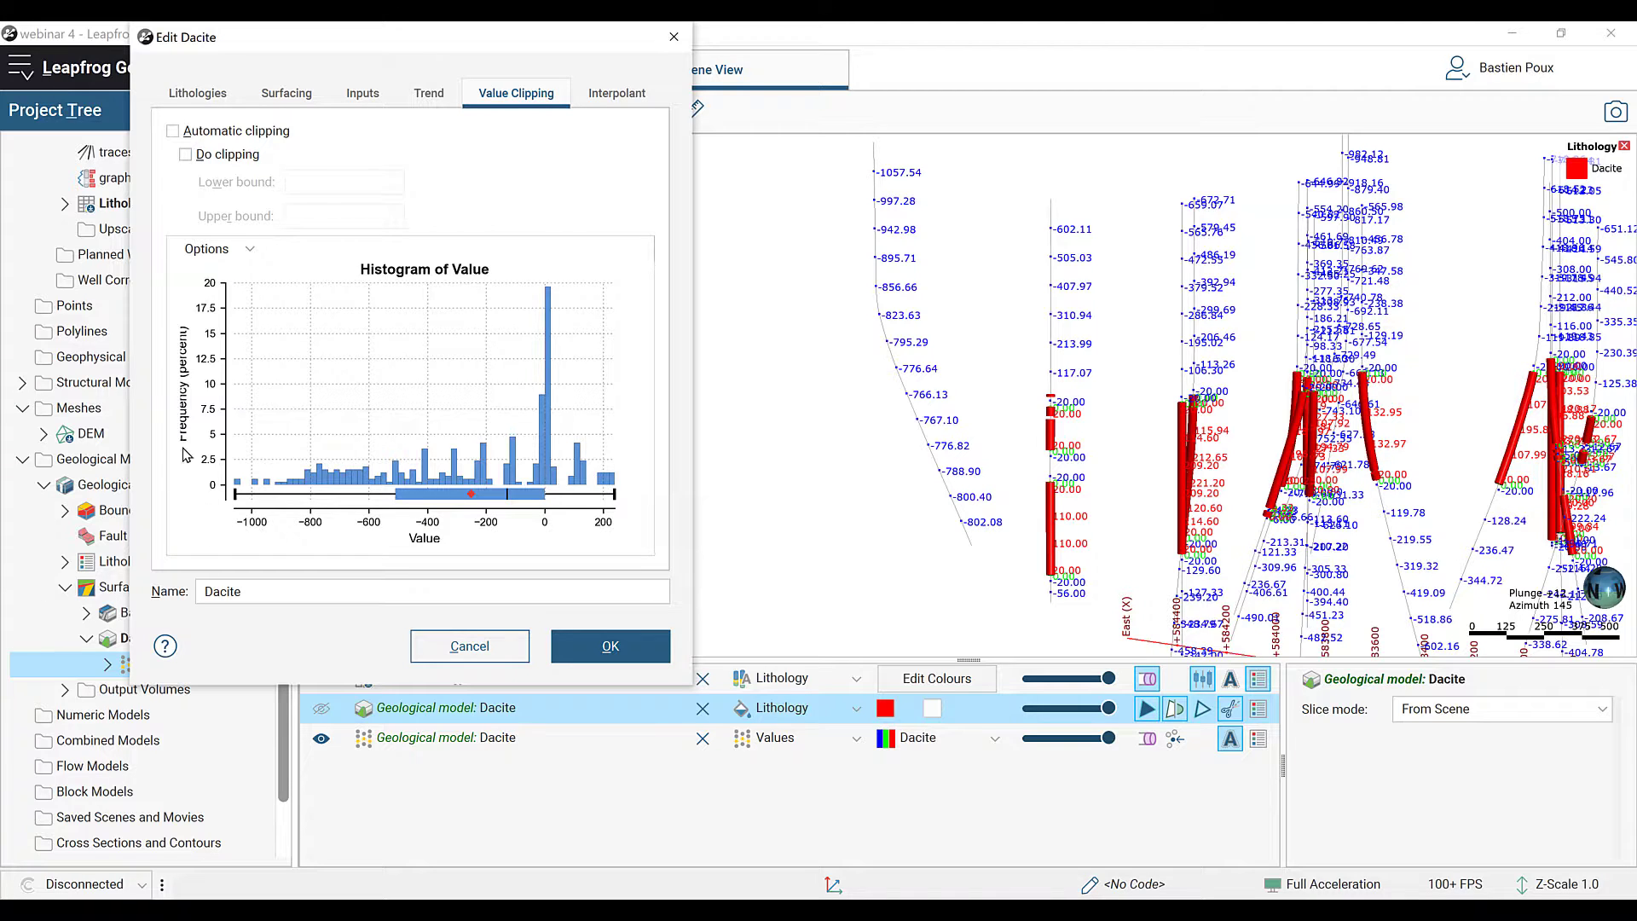
{"action": "left_click", "coordinate": [186, 156]}
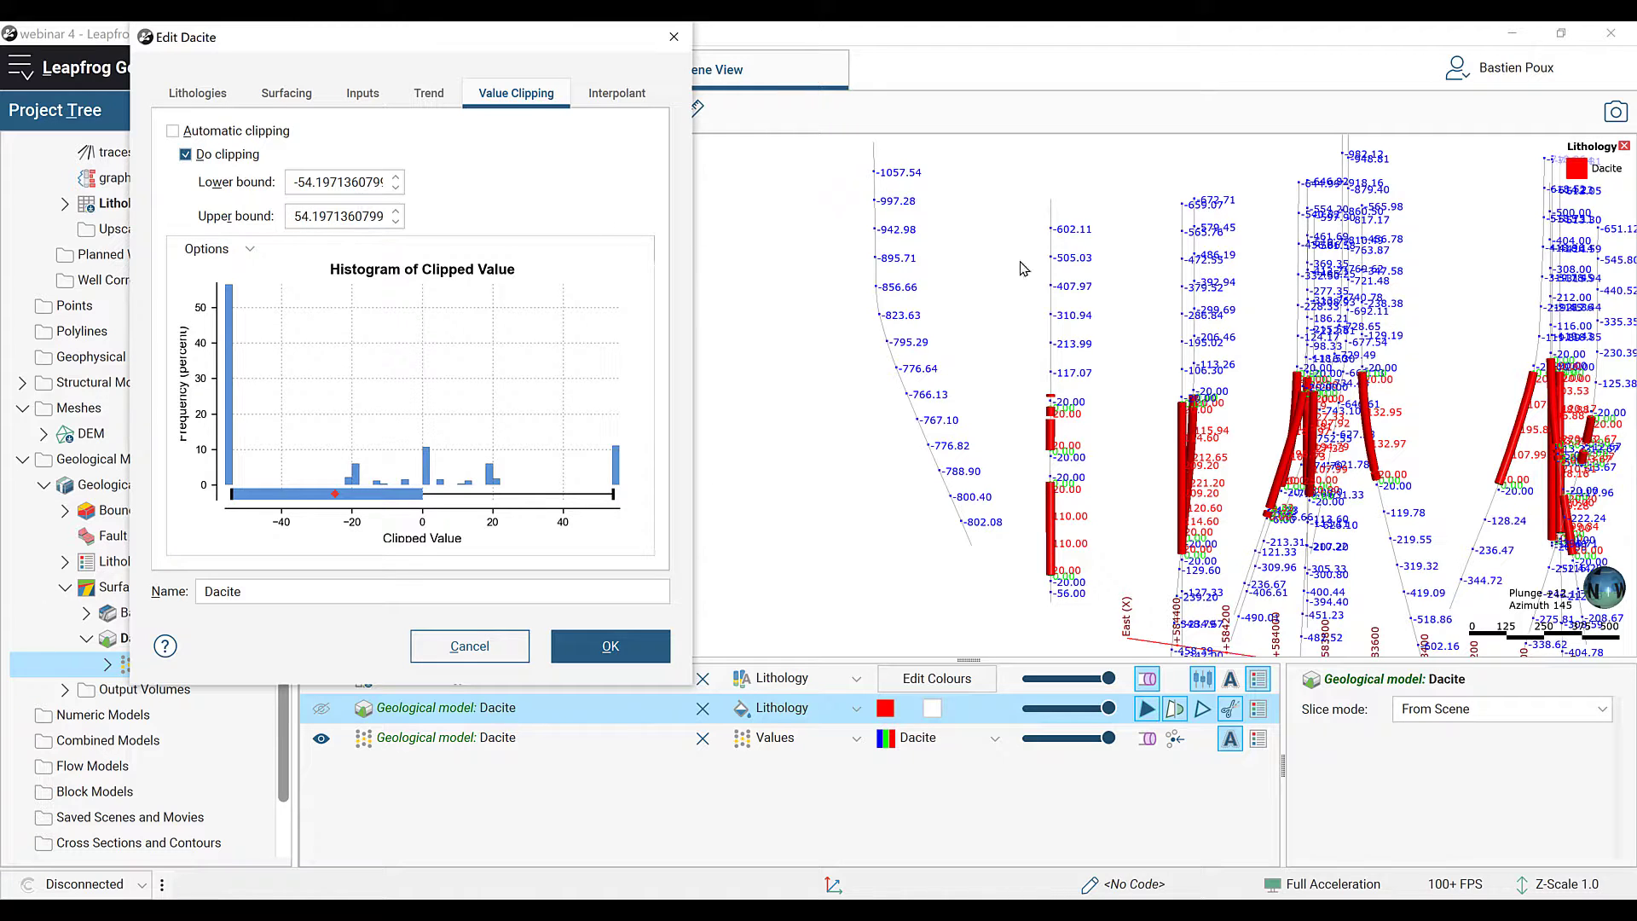
Step: Show the Dacite surface in the scene again together with its labelled value points
{"action": "right_click_drag", "start_coordinate": [1119, 359], "coordinate": [1106, 377]}
{"action": "middle_click_drag", "start_coordinate": [1106, 376], "coordinate": [1011, 342]}
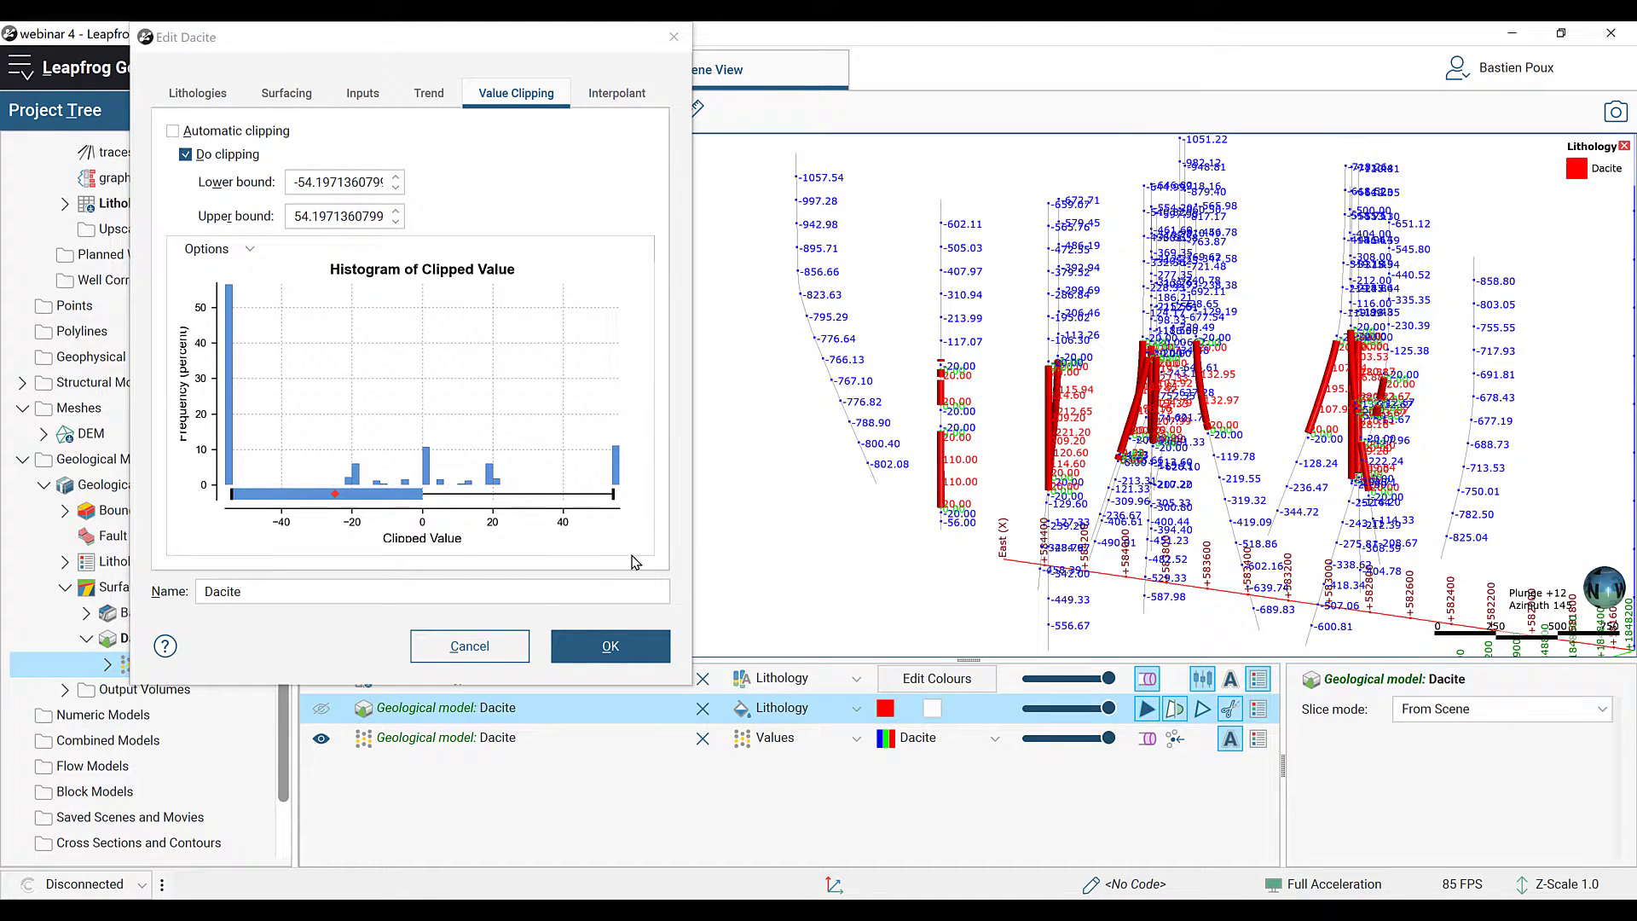
{"action": "left_click", "coordinate": [321, 708]}
{"action": "middle_click_drag", "start_coordinate": [1119, 418], "coordinate": [1052, 408]}
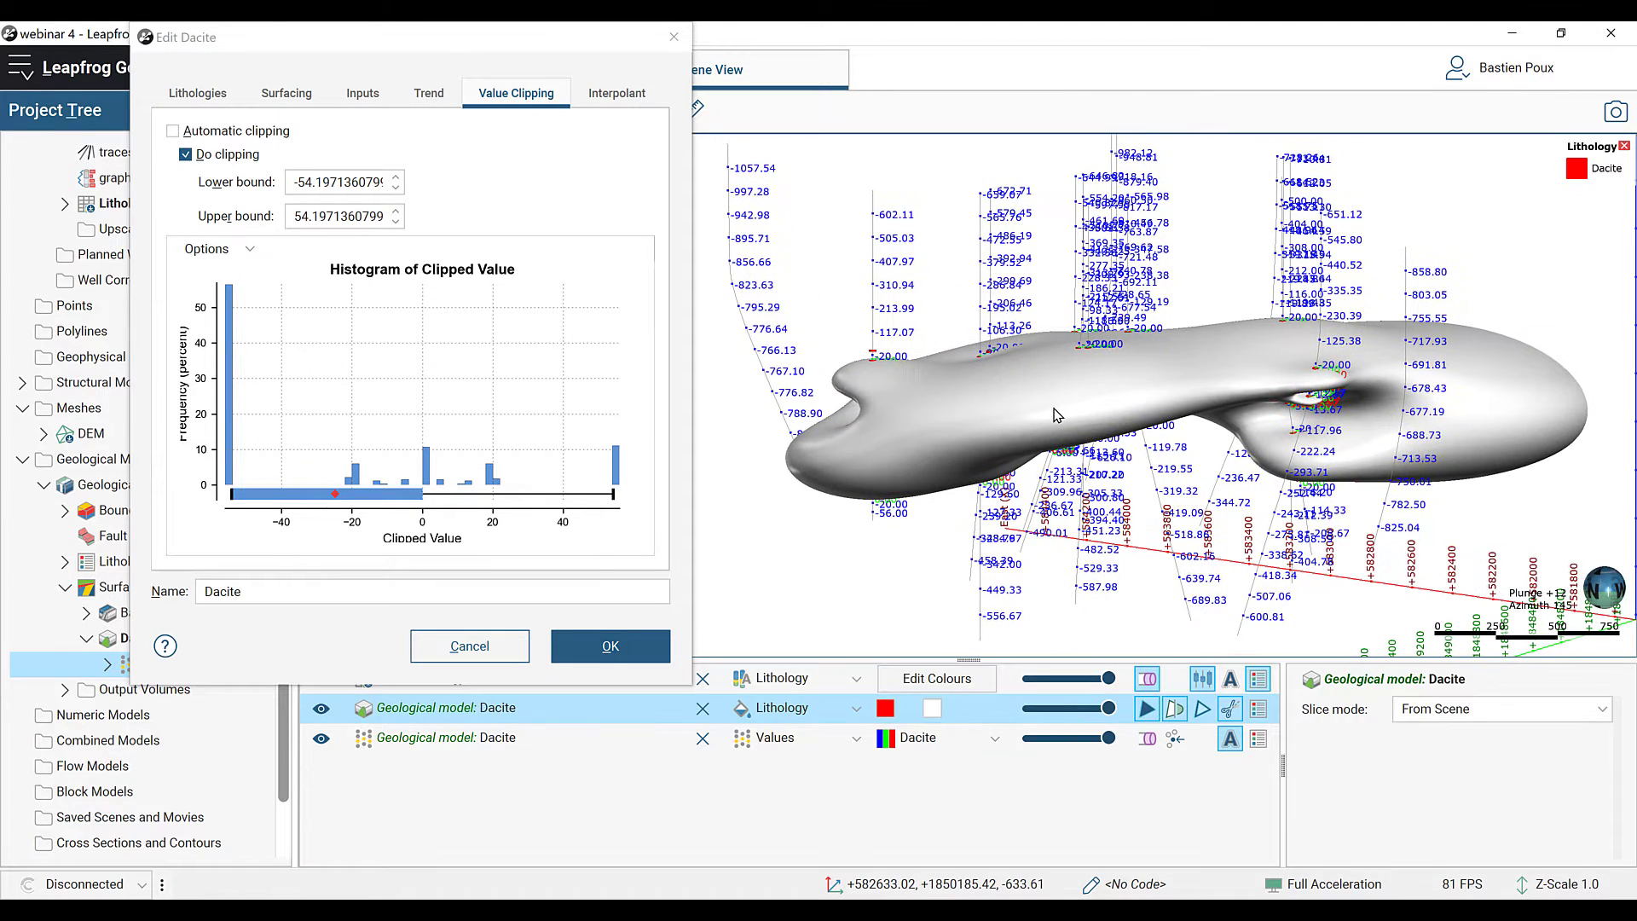
Step: Set the Dacite surface's lower clipping bound to -200, apply it, and inspect the reshaped surface
{"action": "left_click", "coordinate": [293, 182]}
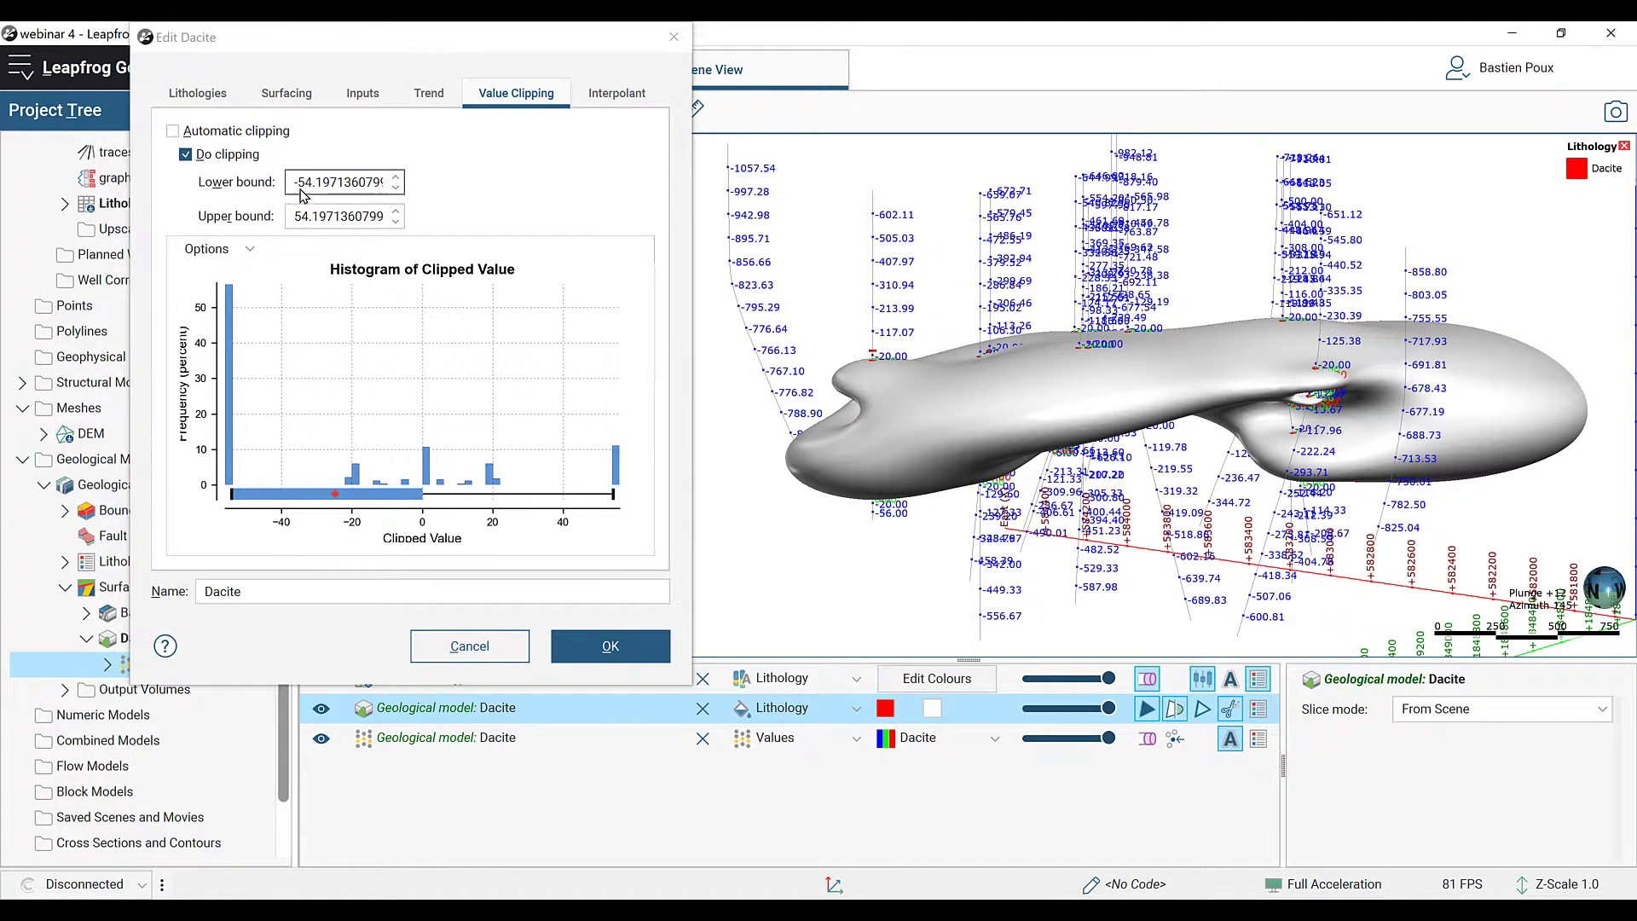
{"action": "left_click_drag", "start_coordinate": [293, 182], "coordinate": [465, 184]}
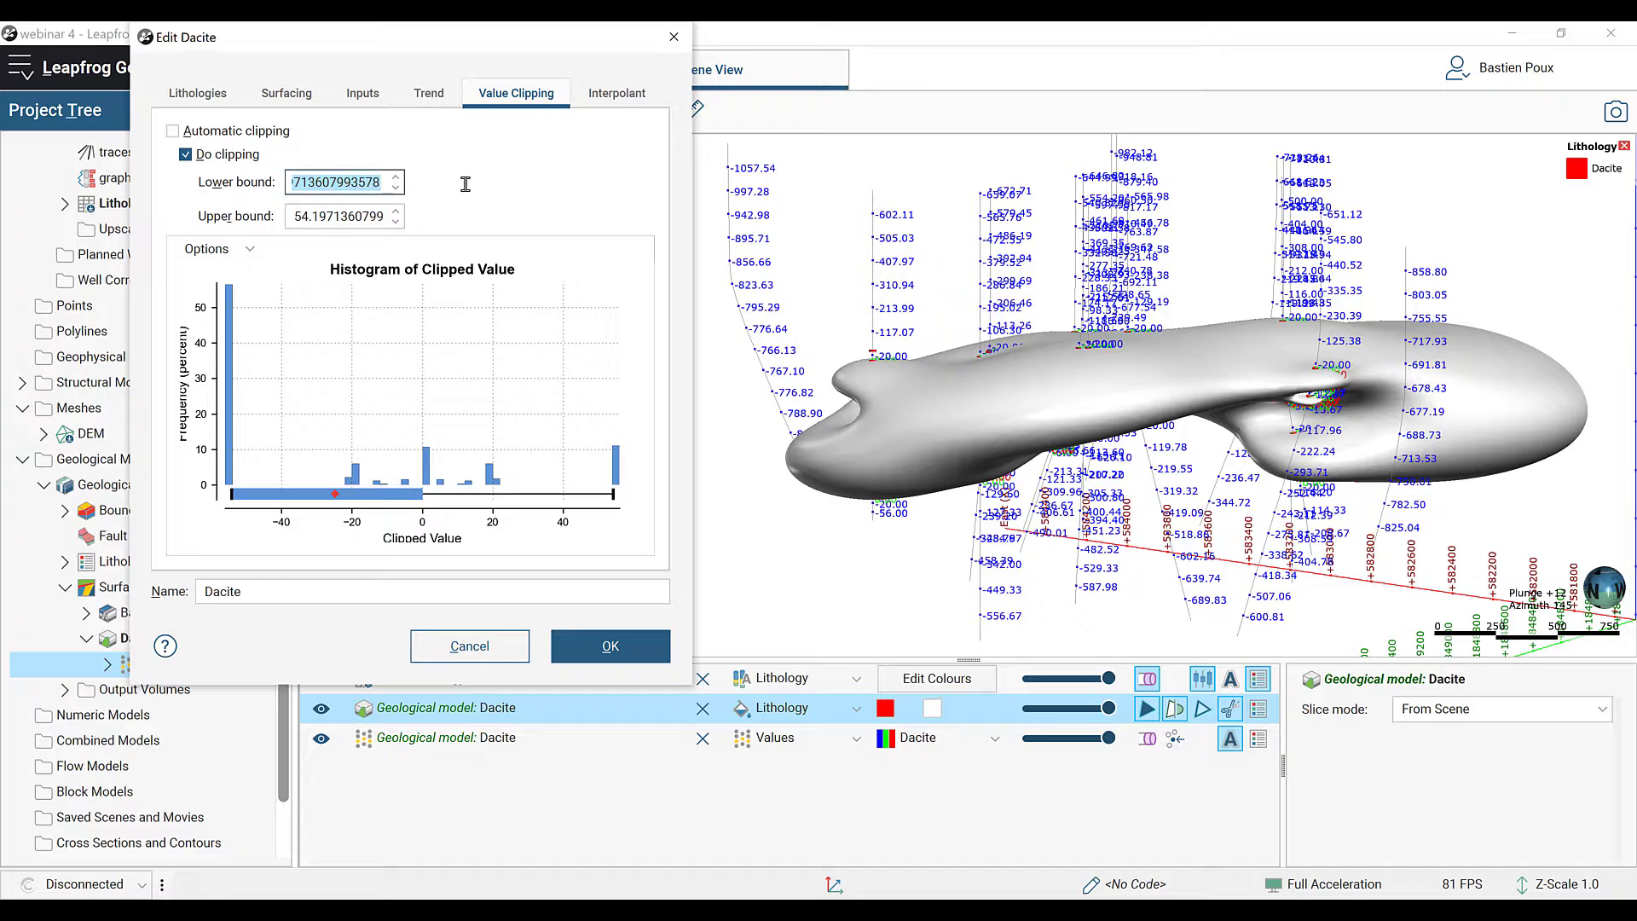
{"action": "type", "text": "-200"}
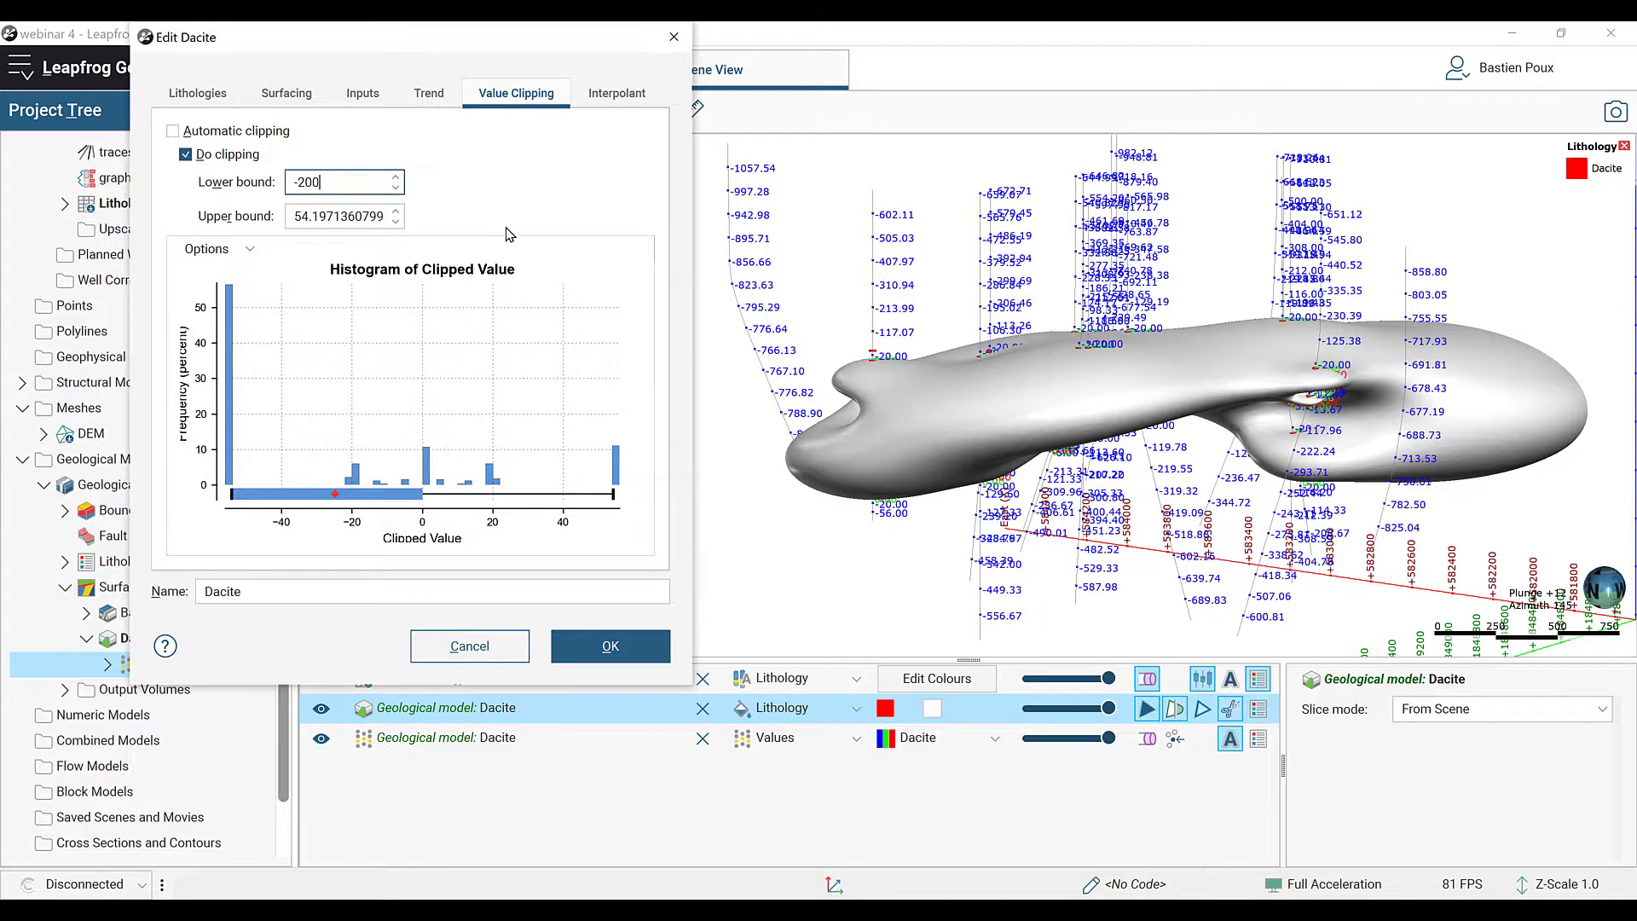
{"action": "left_click", "coordinate": [338, 216]}
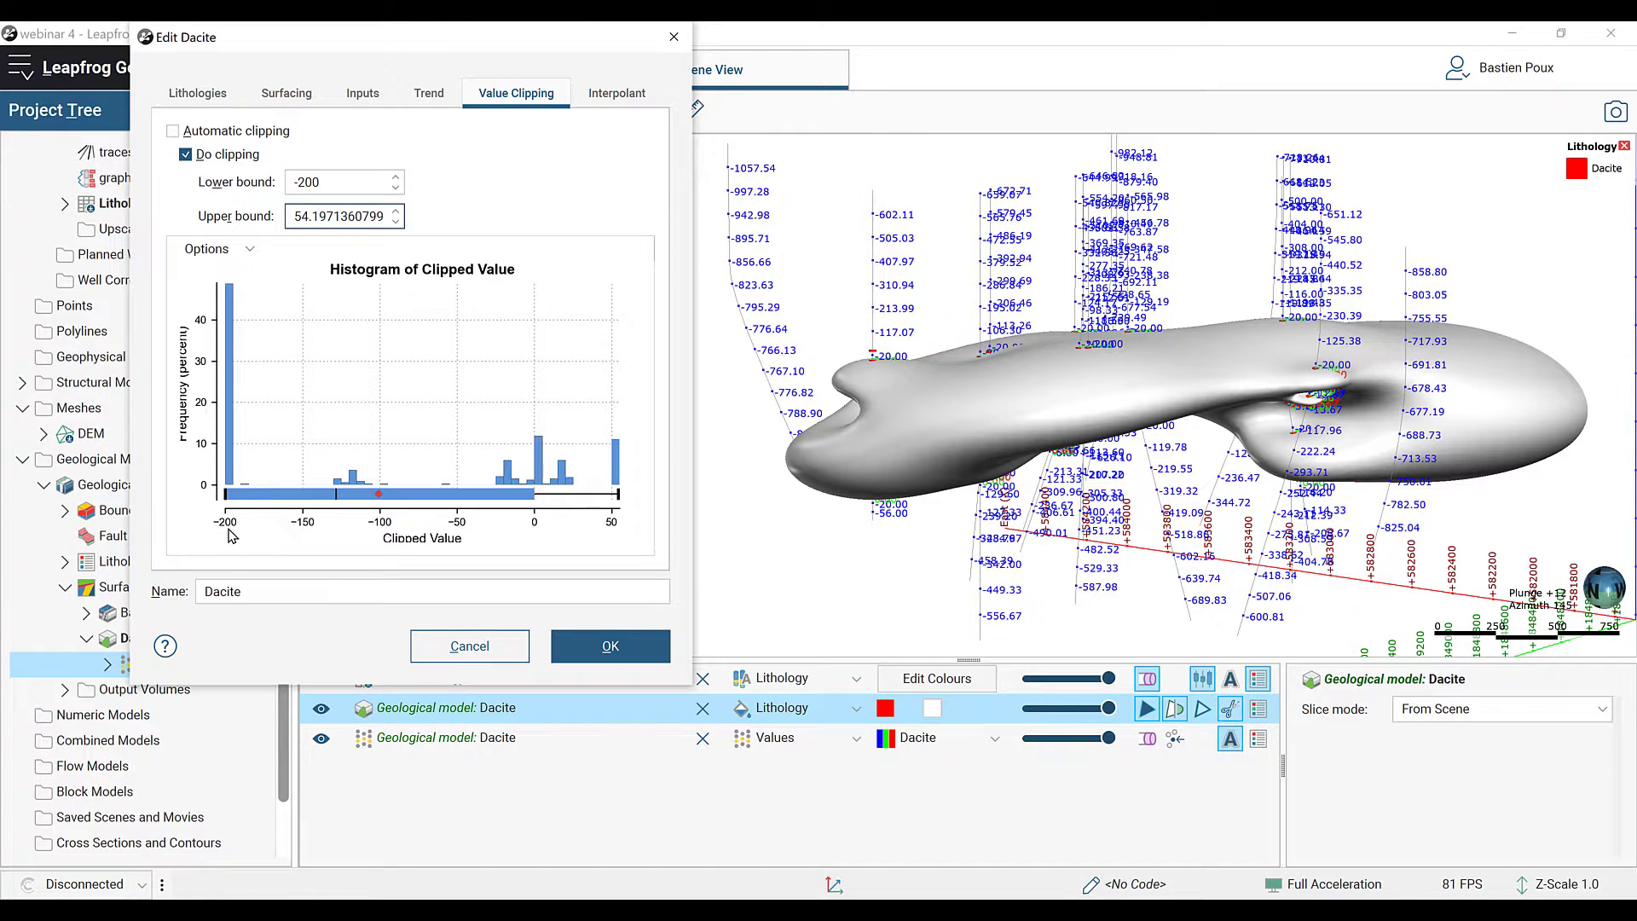
{"action": "left_click", "coordinate": [610, 646]}
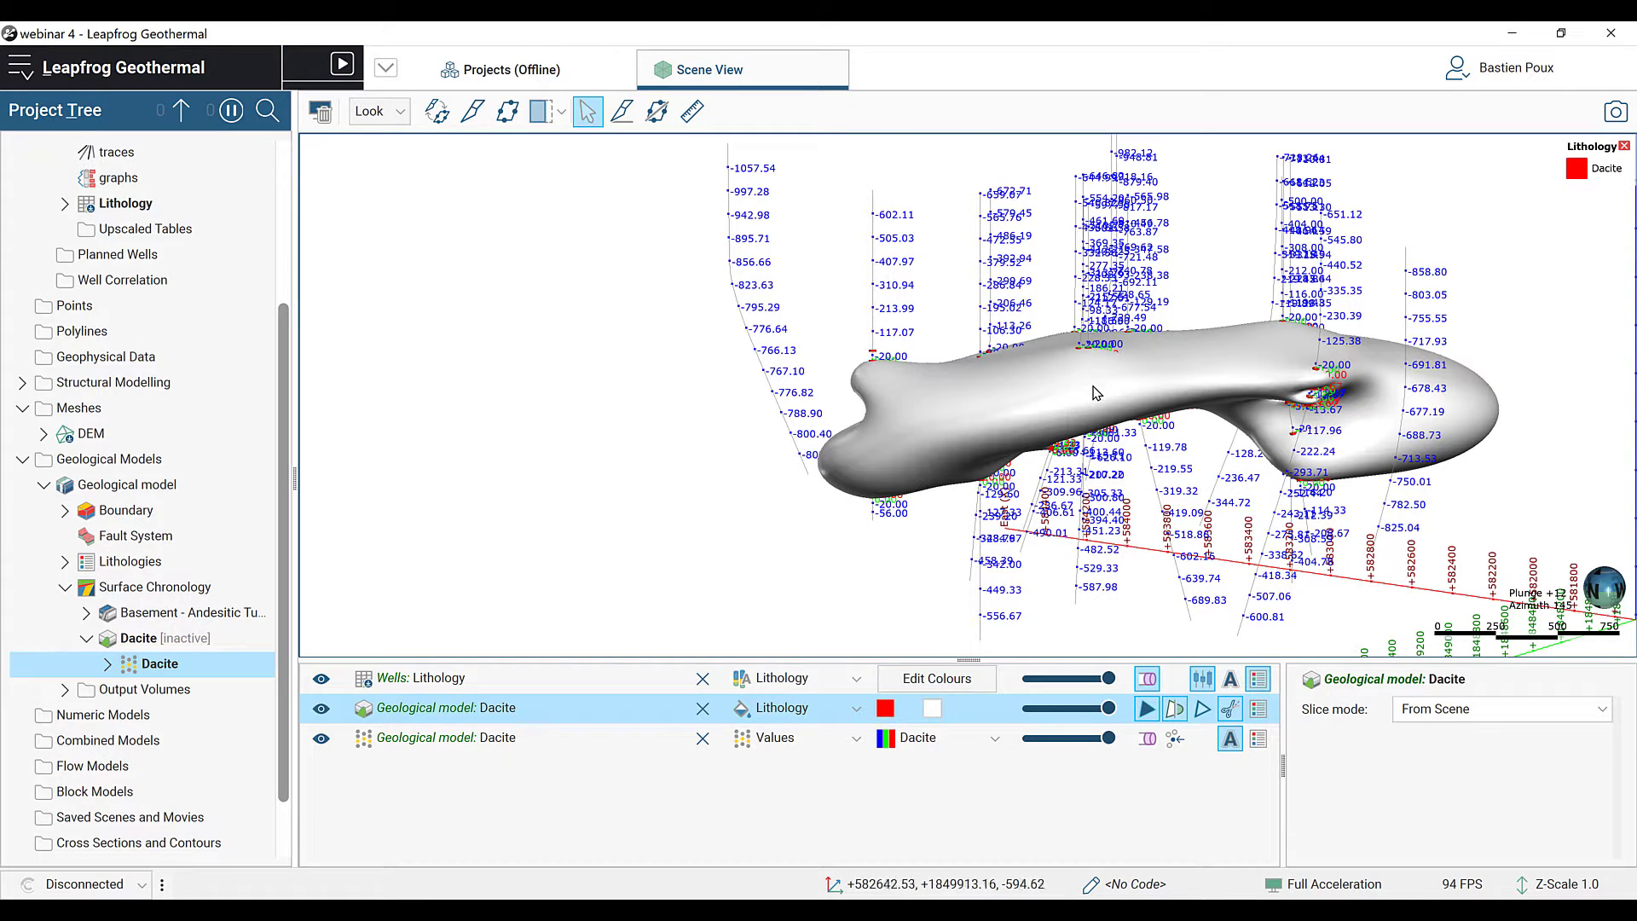
{"action": "middle_click_drag", "start_coordinate": [1076, 387], "coordinate": [994, 380]}
{"action": "left_click_drag", "start_coordinate": [883, 388], "coordinate": [935, 391]}
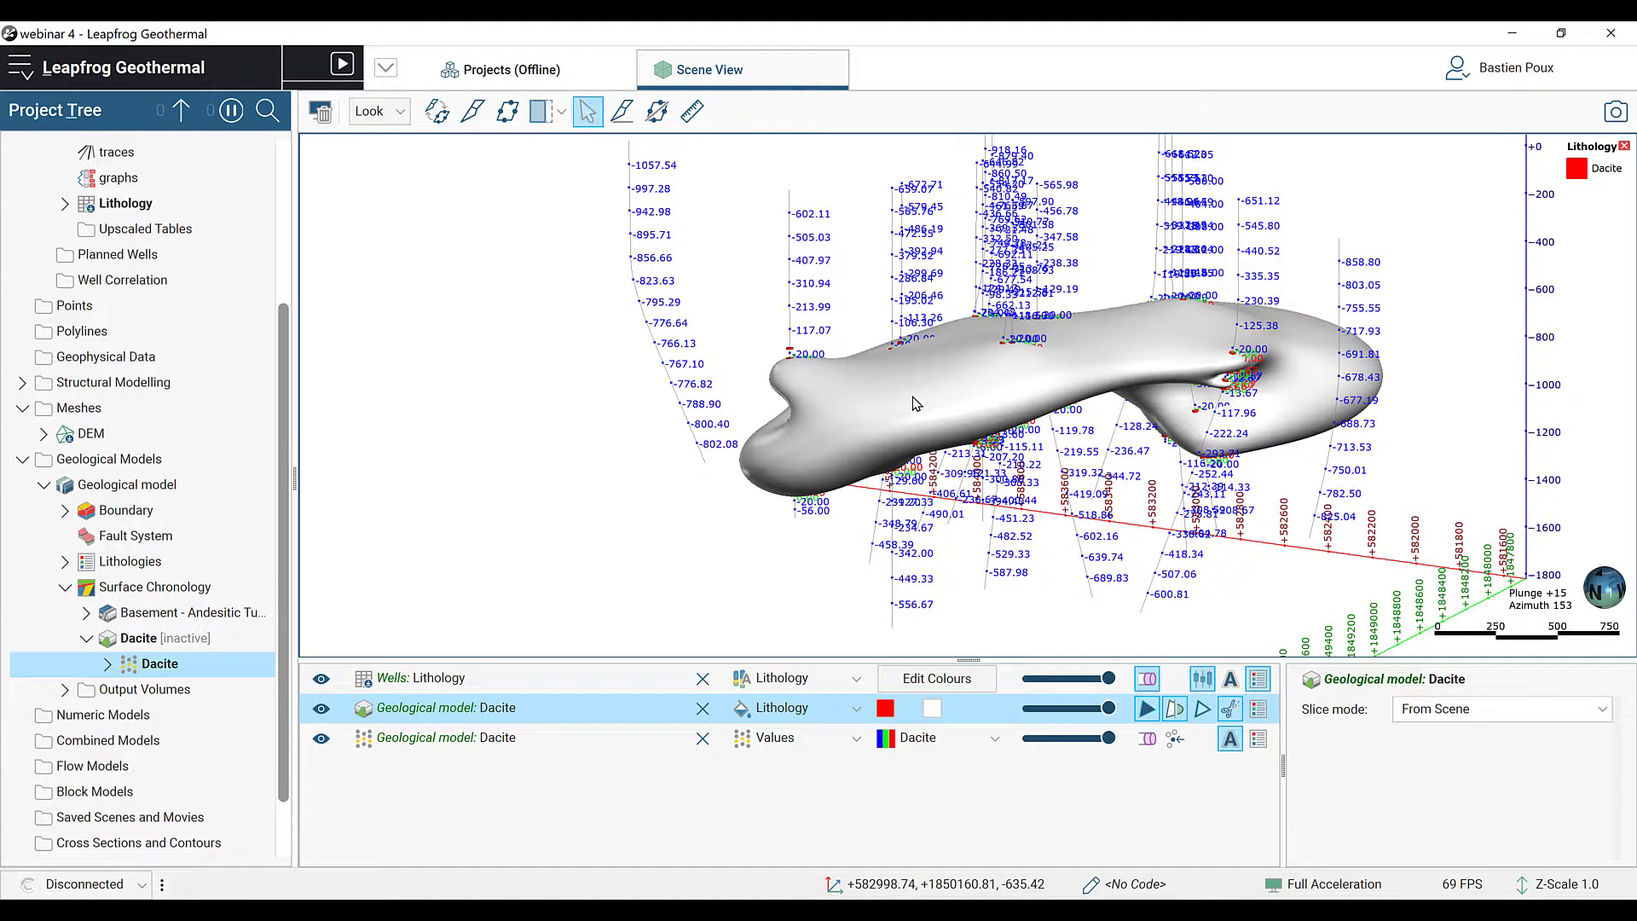
Step: Reopen the Dacite surface's value clipping settings and set the lower bound to -54
{"action": "left_click", "coordinate": [140, 638]}
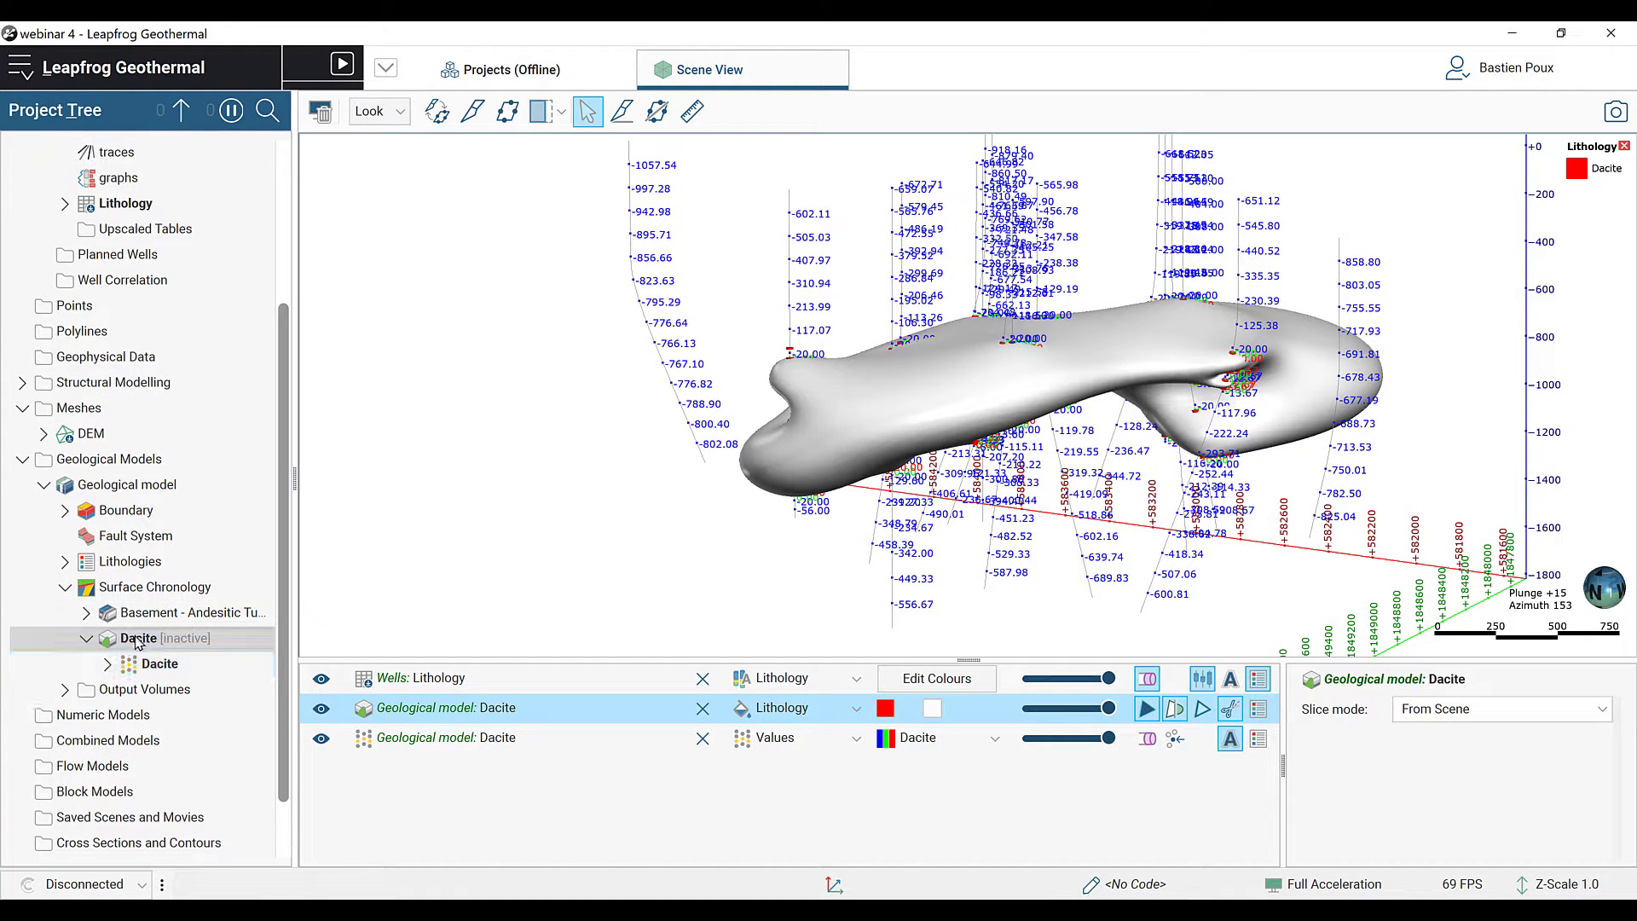
{"action": "middle_click_drag", "start_coordinate": [1132, 367], "coordinate": [1270, 344]}
{"action": "left_click", "coordinate": [620, 149]}
{"action": "left_click_drag", "start_coordinate": [620, 149], "coordinate": [328, 129]}
{"action": "left_click", "coordinate": [632, 177]}
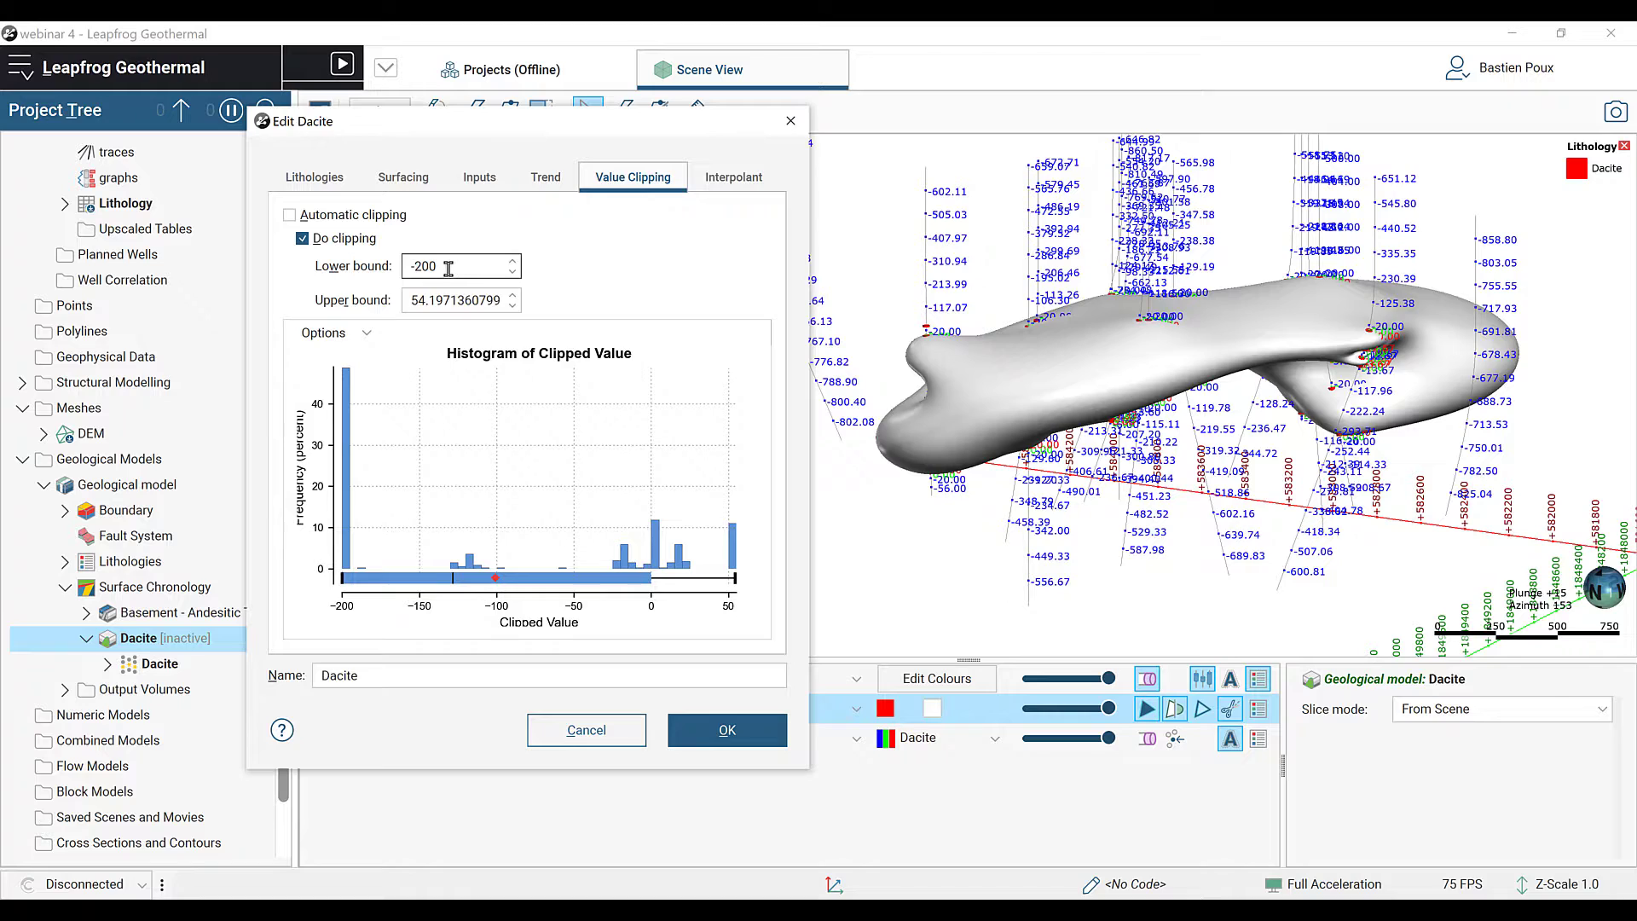
{"action": "left_click_drag", "start_coordinate": [448, 268], "coordinate": [416, 268]}
{"action": "type", "text": "54"}
Step: Set the Dacite surface's upper clipping bound to 200, apply it, and inspect the reshaped surface
{"action": "double_click", "coordinate": [442, 299]}
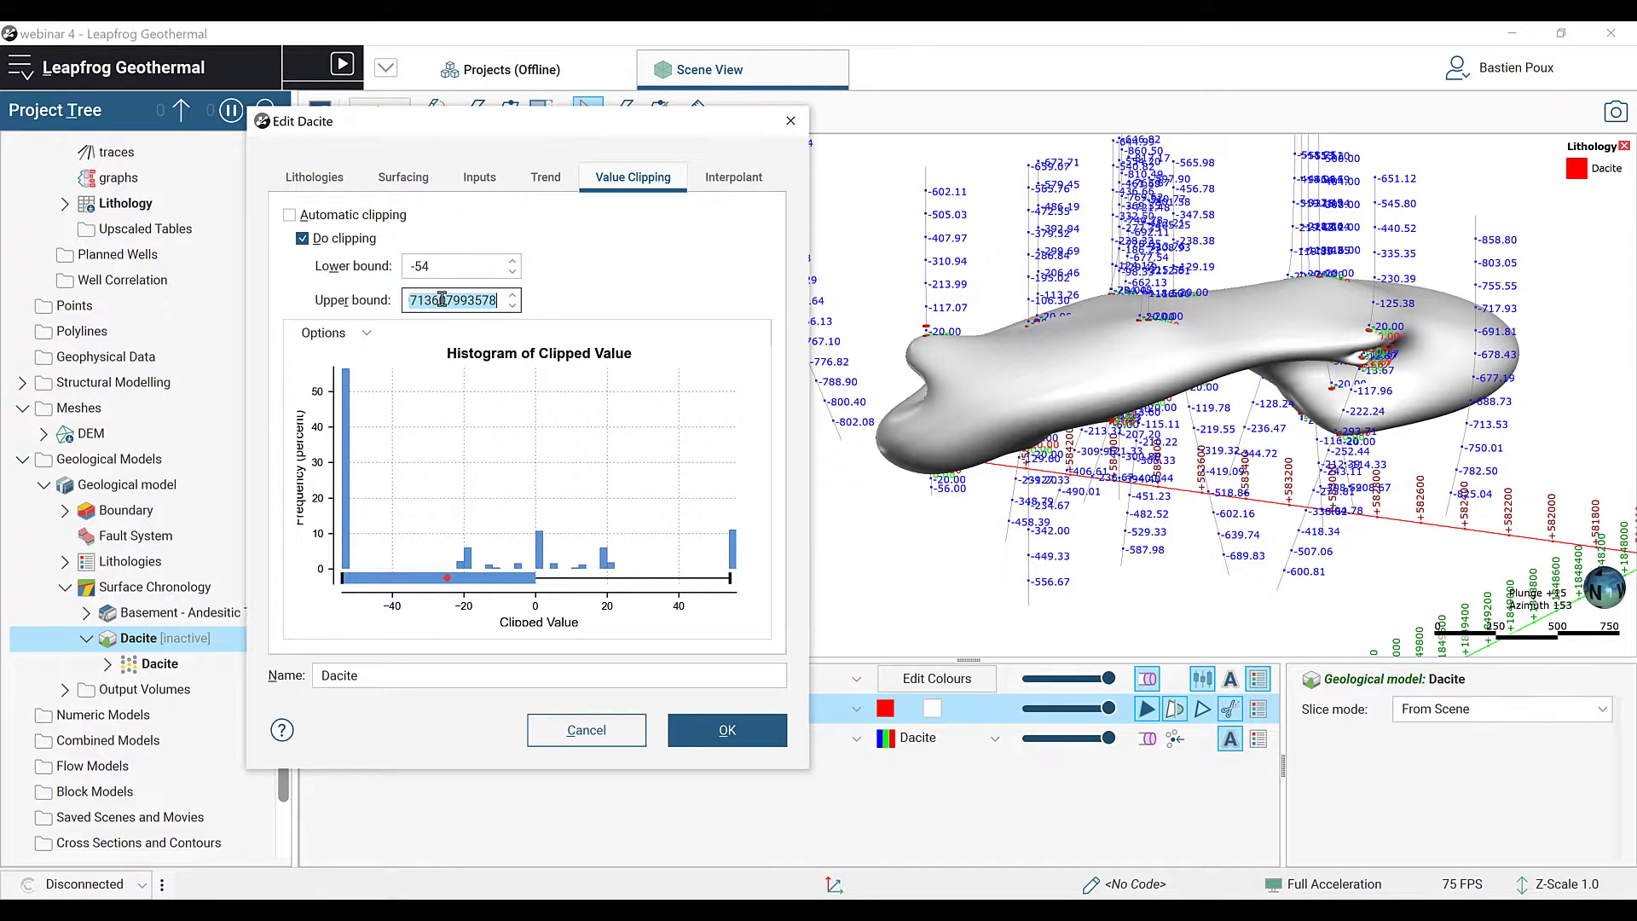
{"action": "type", "text": "54.20"}
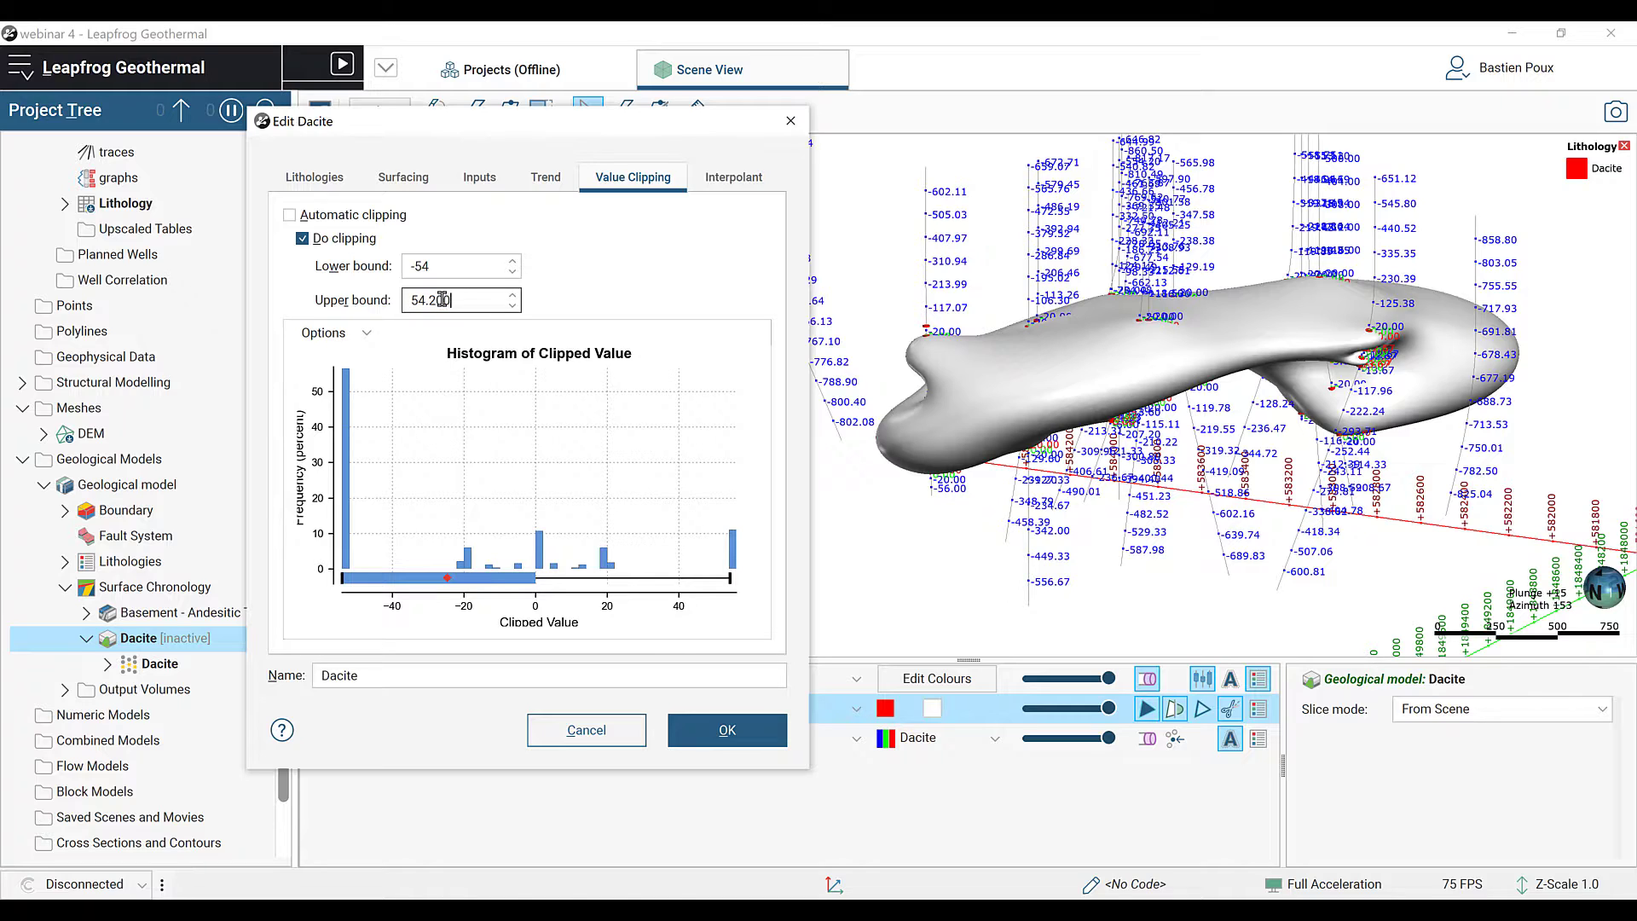
{"action": "left_click_drag", "start_coordinate": [411, 299], "coordinate": [434, 300]}
{"action": "type", "text": "2"}
{"action": "left_click", "coordinate": [474, 268]}
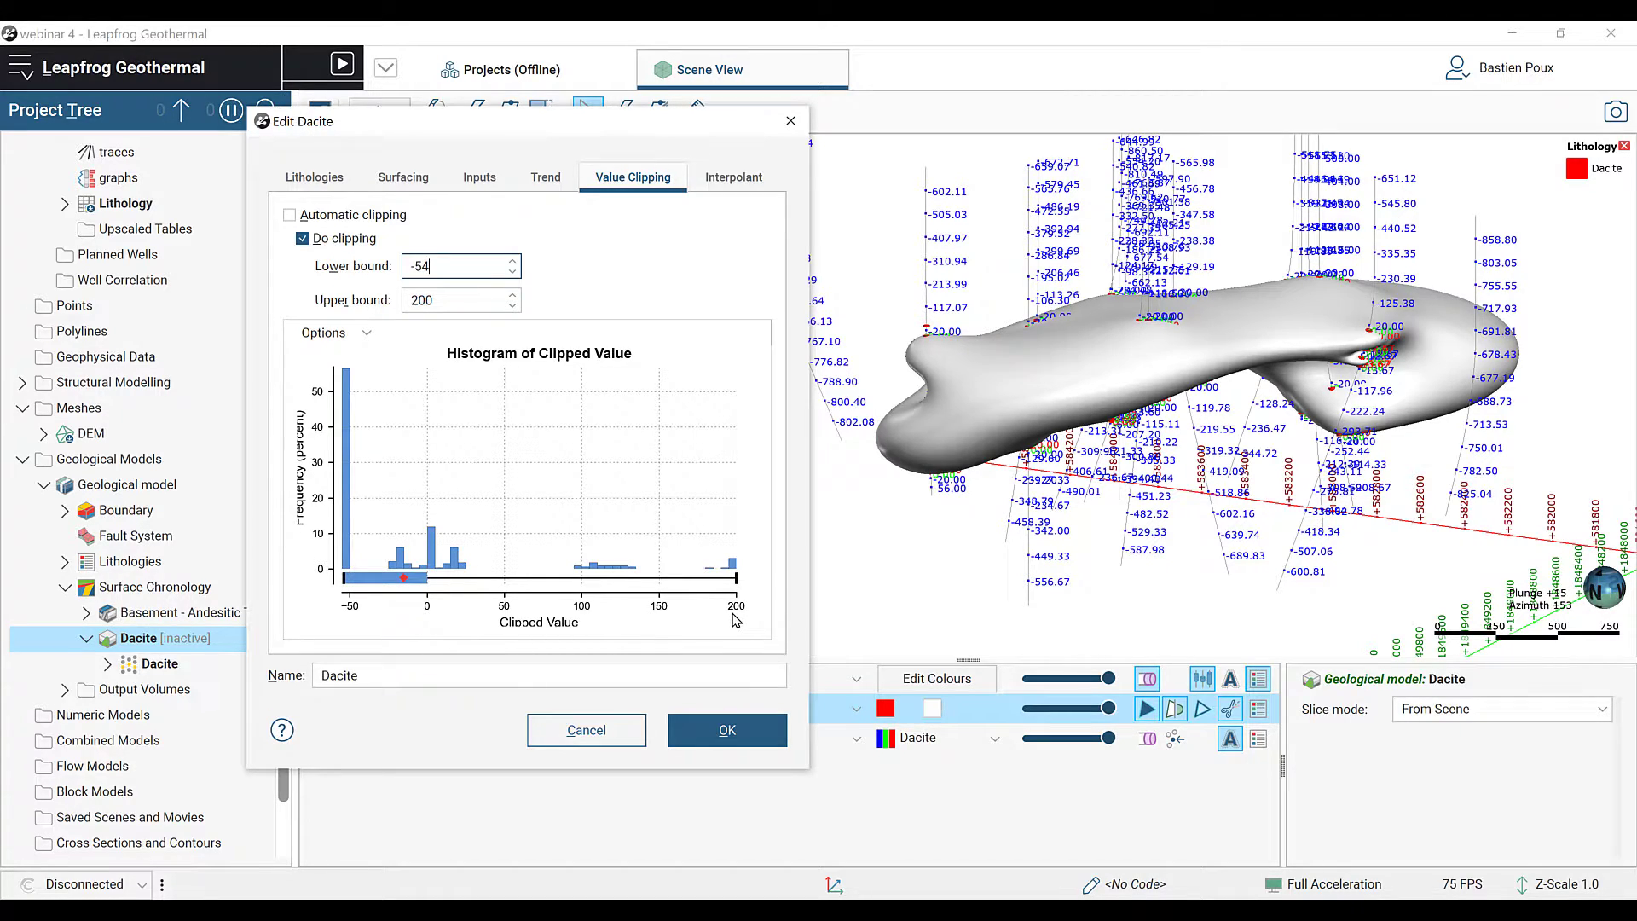
{"action": "left_click", "coordinate": [740, 734]}
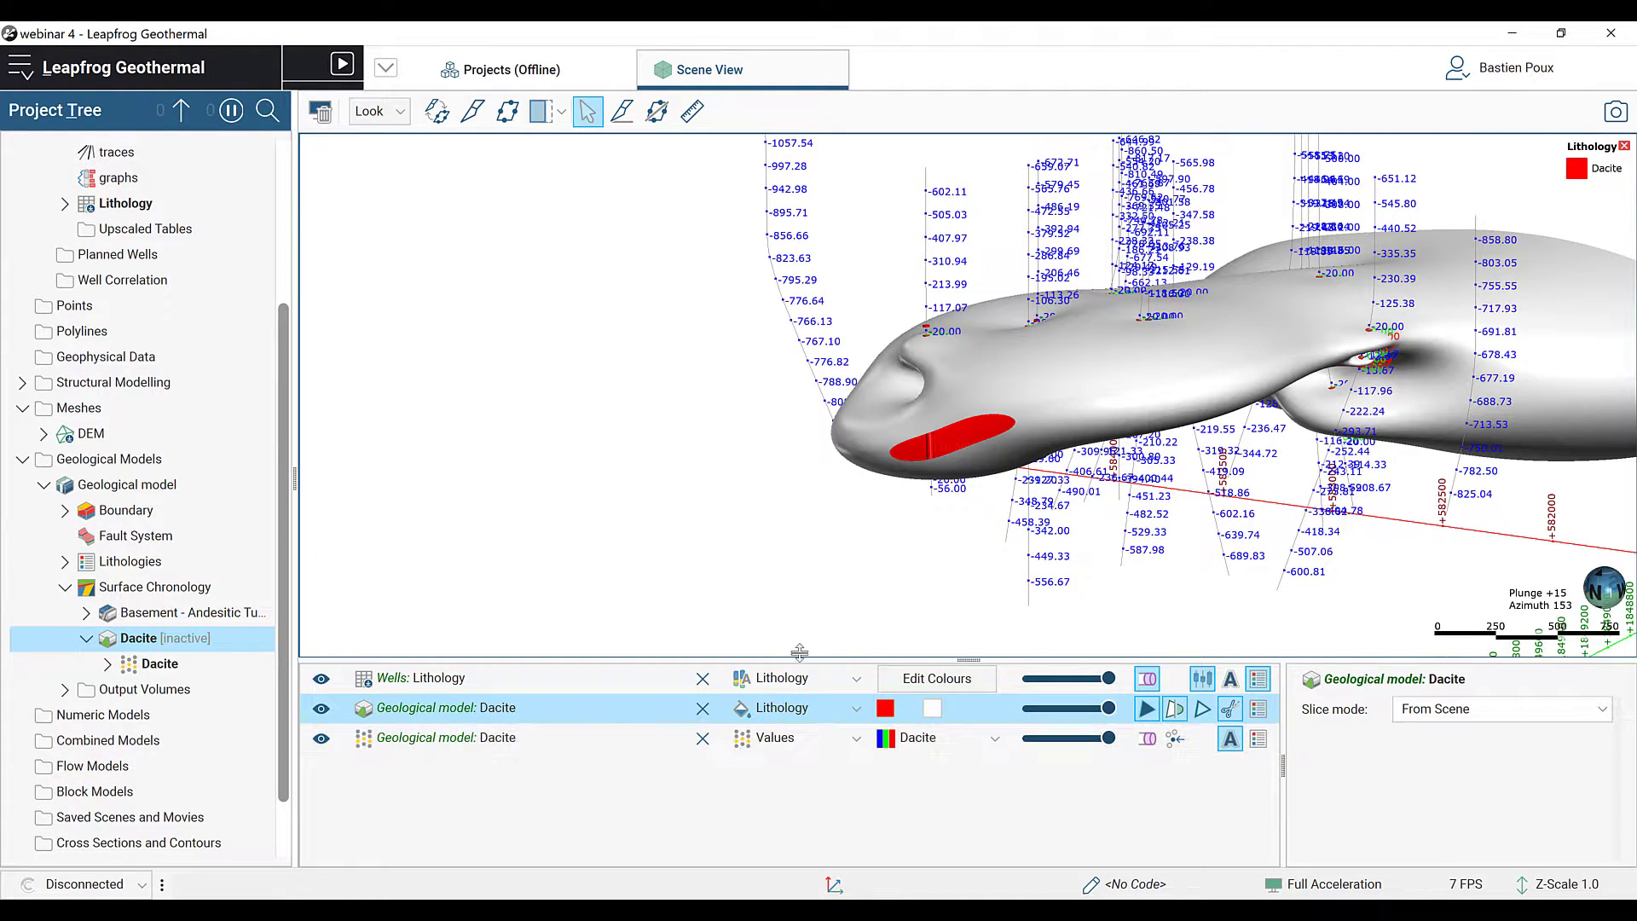
{"action": "right_click_drag", "start_coordinate": [1130, 461], "coordinate": [1012, 468]}
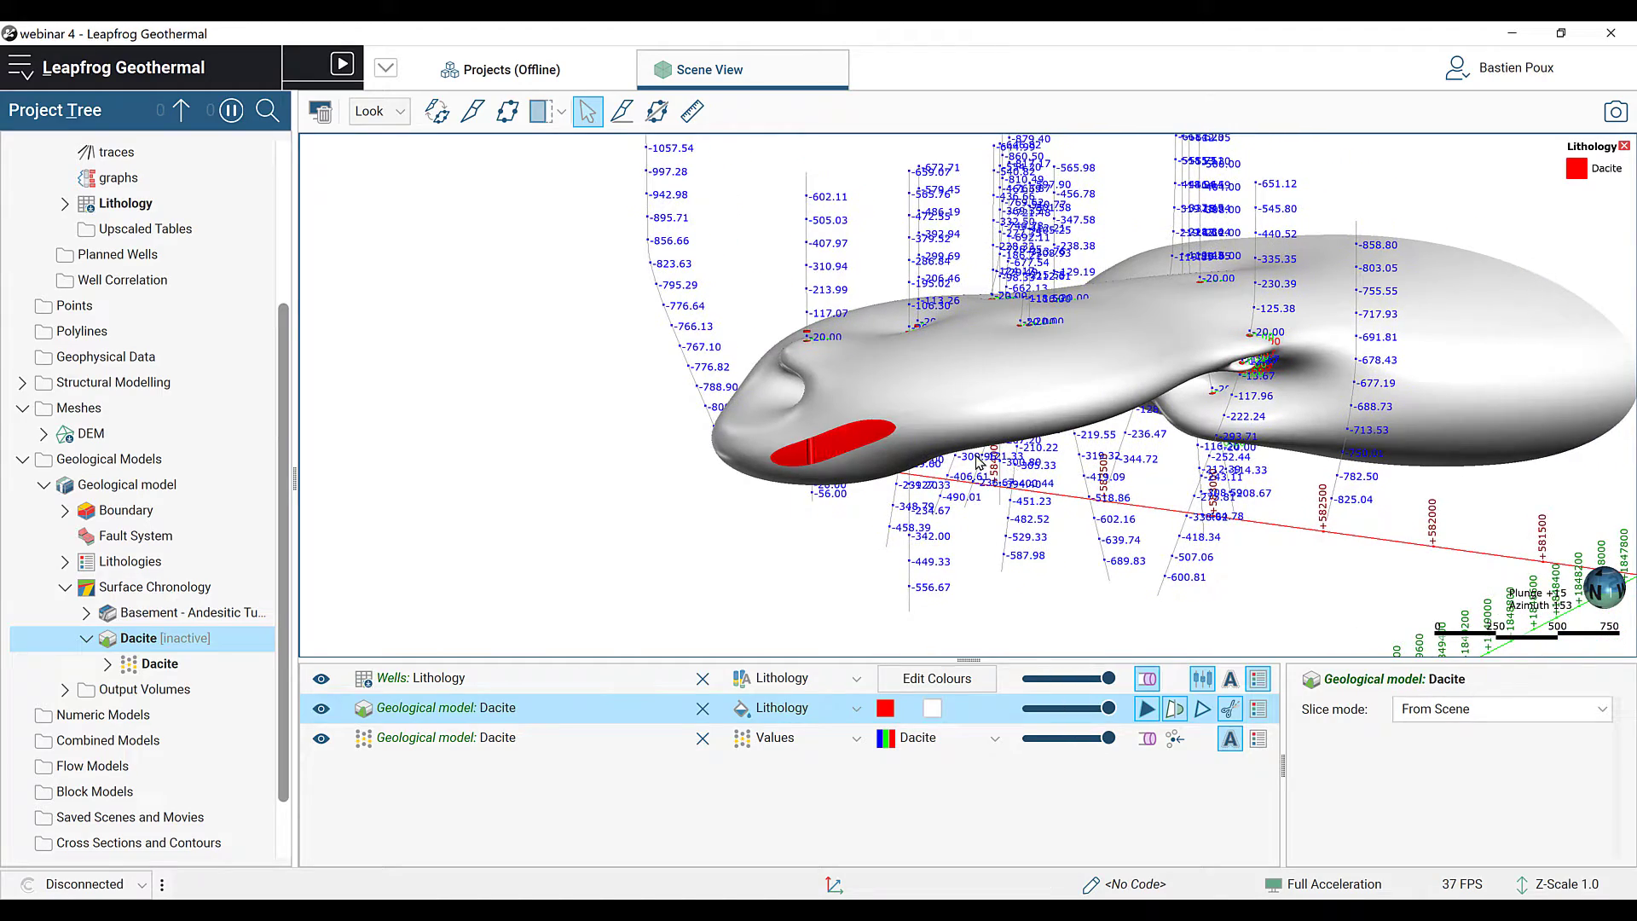
{"action": "left_click_drag", "start_coordinate": [981, 463], "coordinate": [849, 469]}
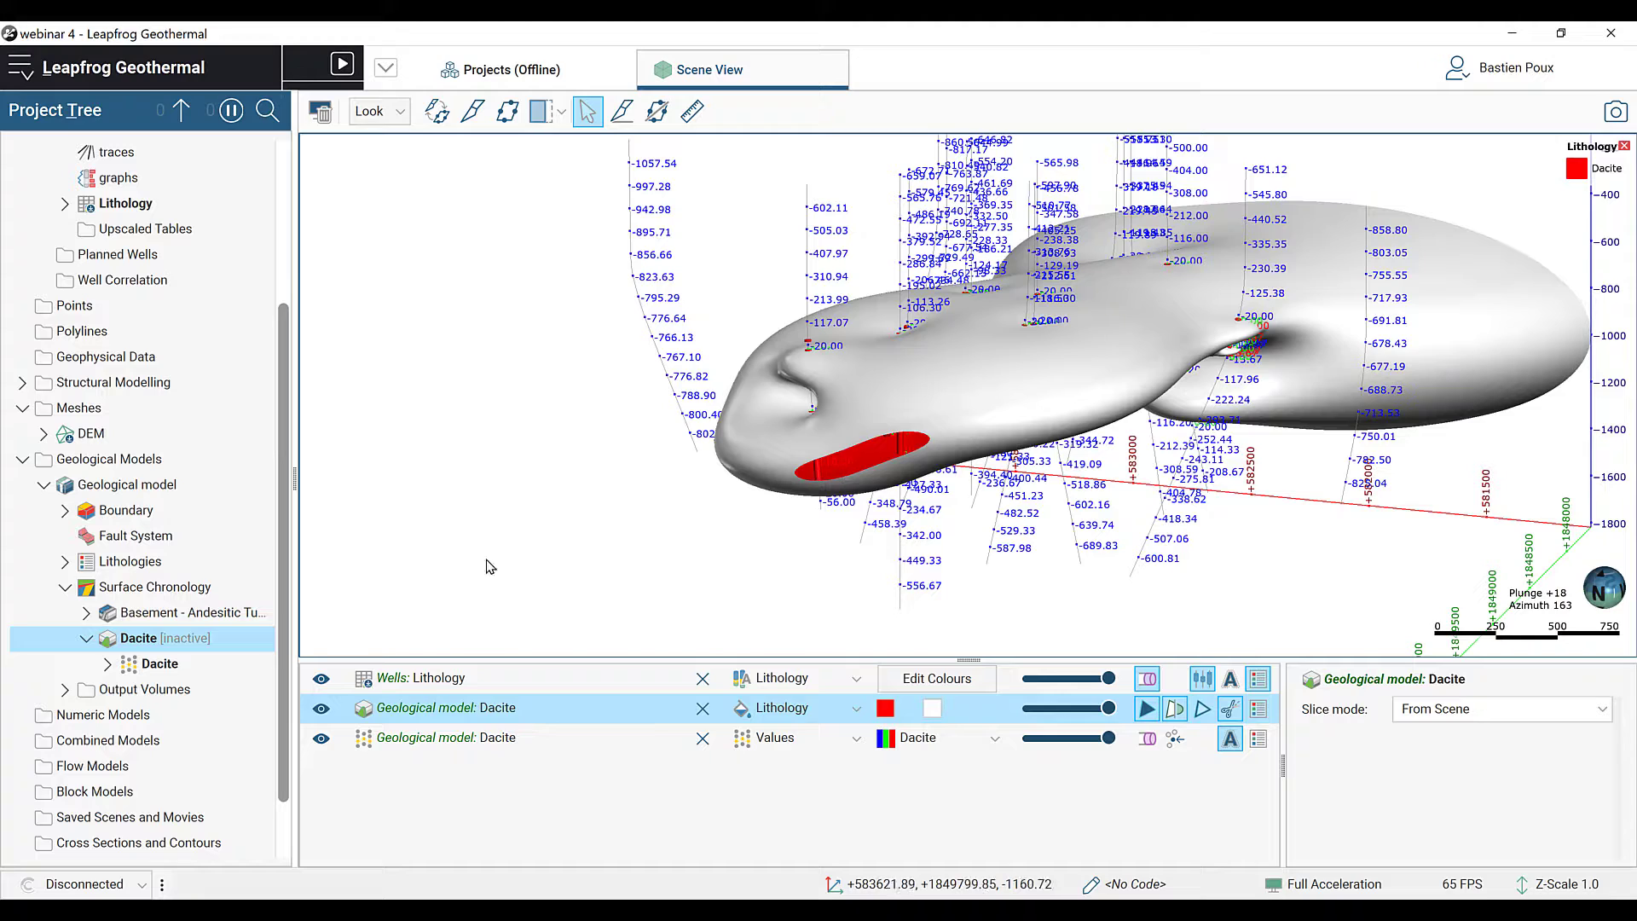
Step: Restore automatic value clipping on the Dacite surface, and remove its value points from the scene
{"action": "double_click", "coordinate": [170, 637]}
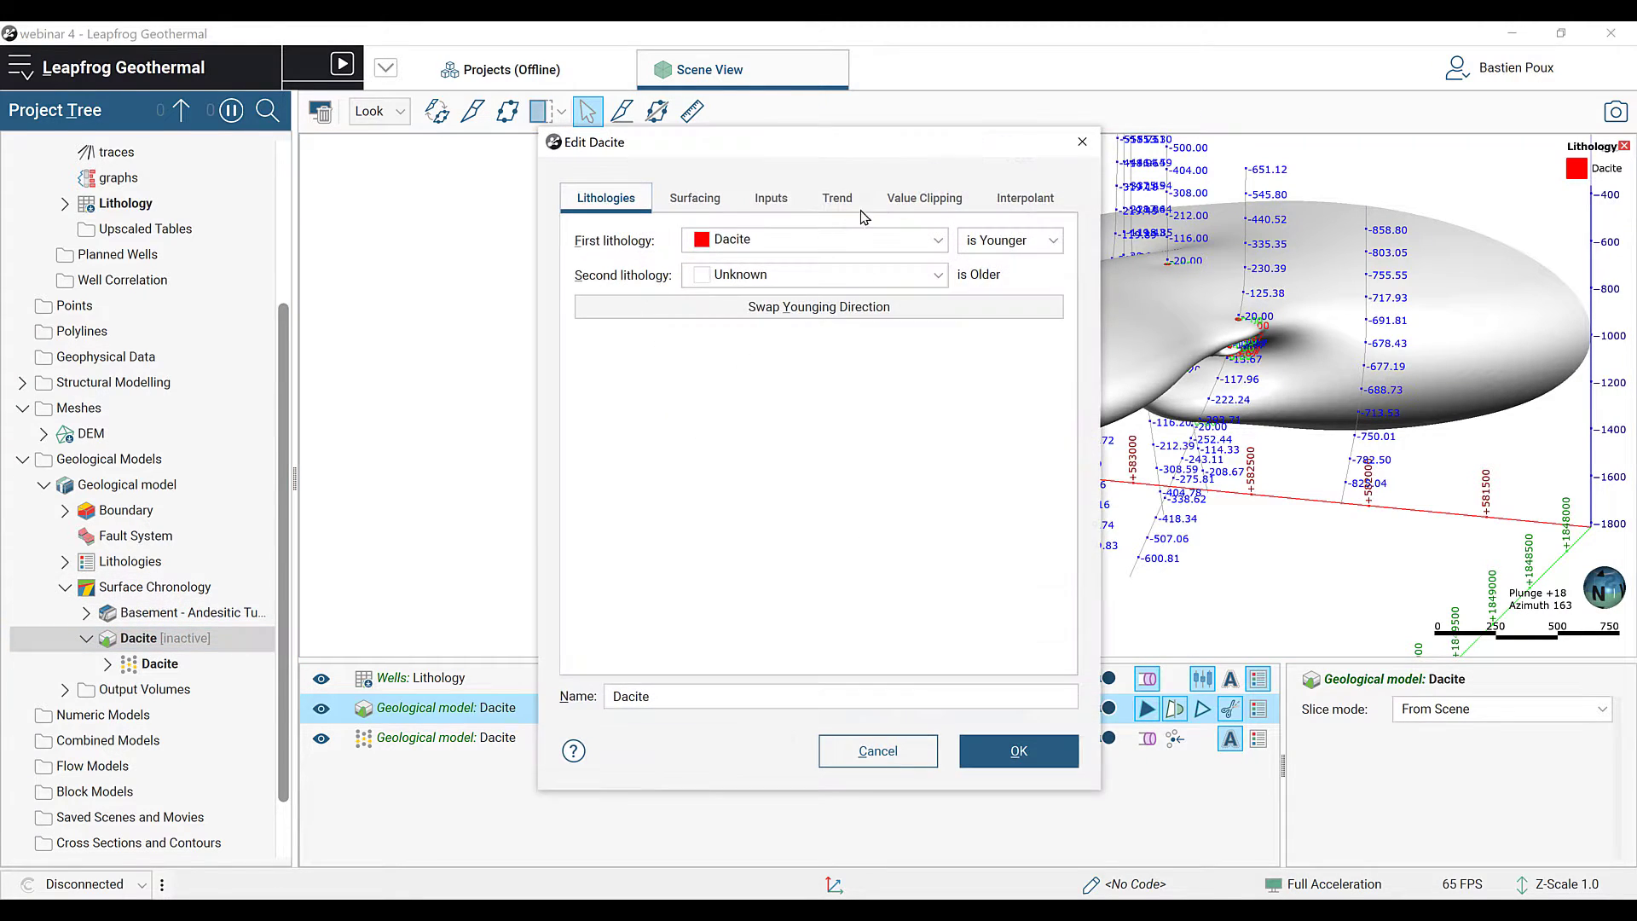
{"action": "left_click", "coordinate": [904, 200]}
{"action": "left_click", "coordinate": [650, 238]}
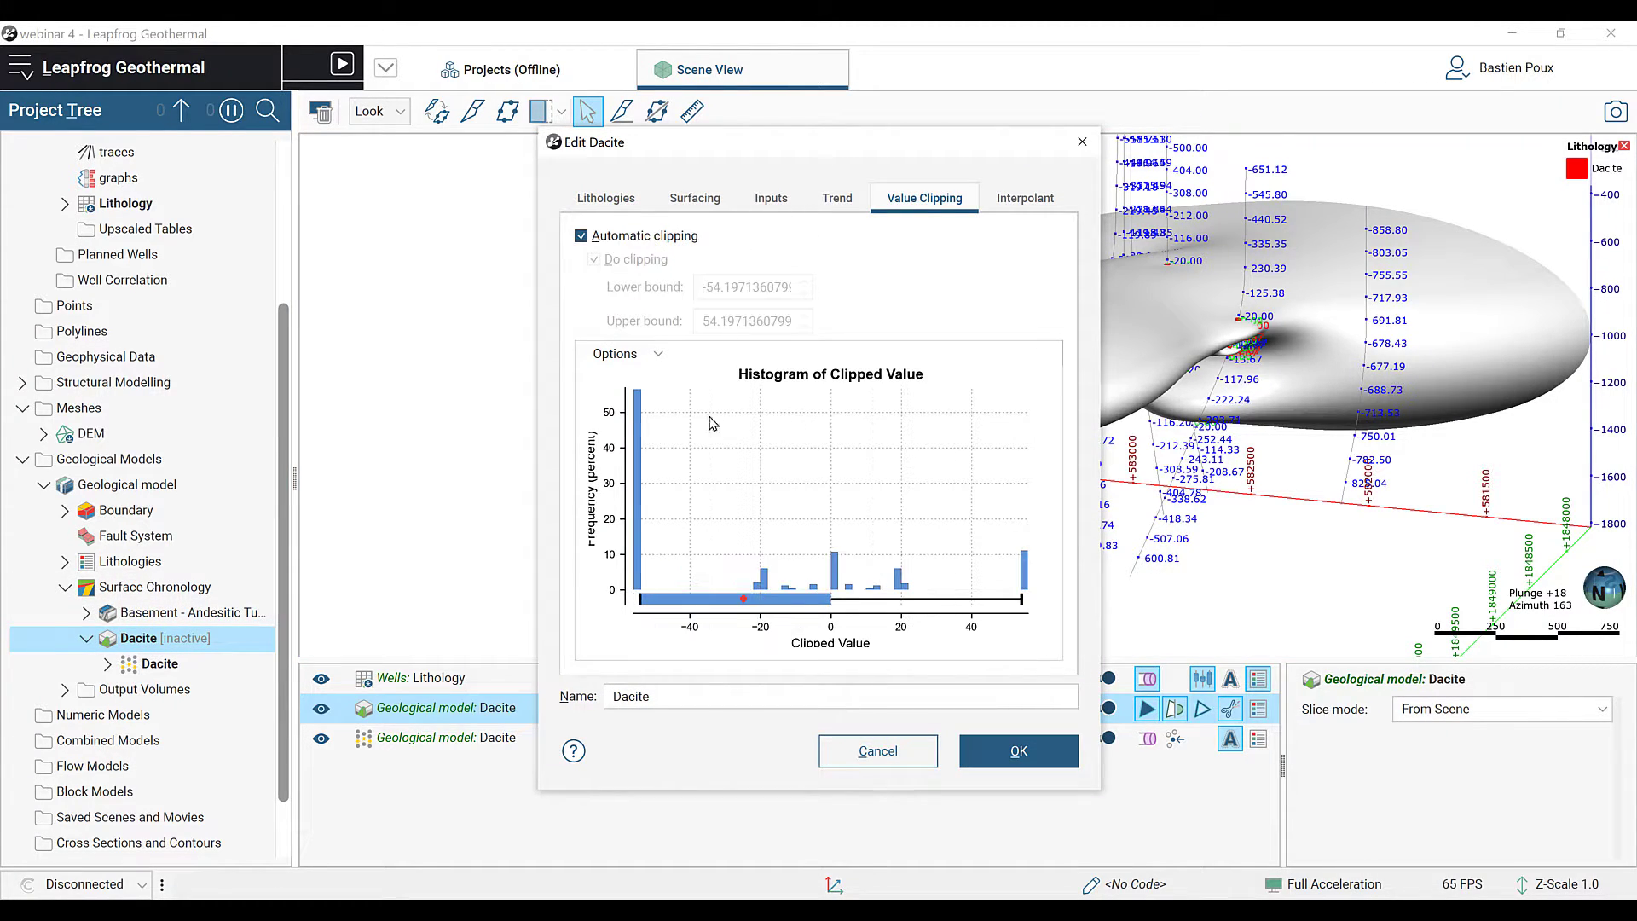
{"action": "left_click", "coordinate": [1014, 755]}
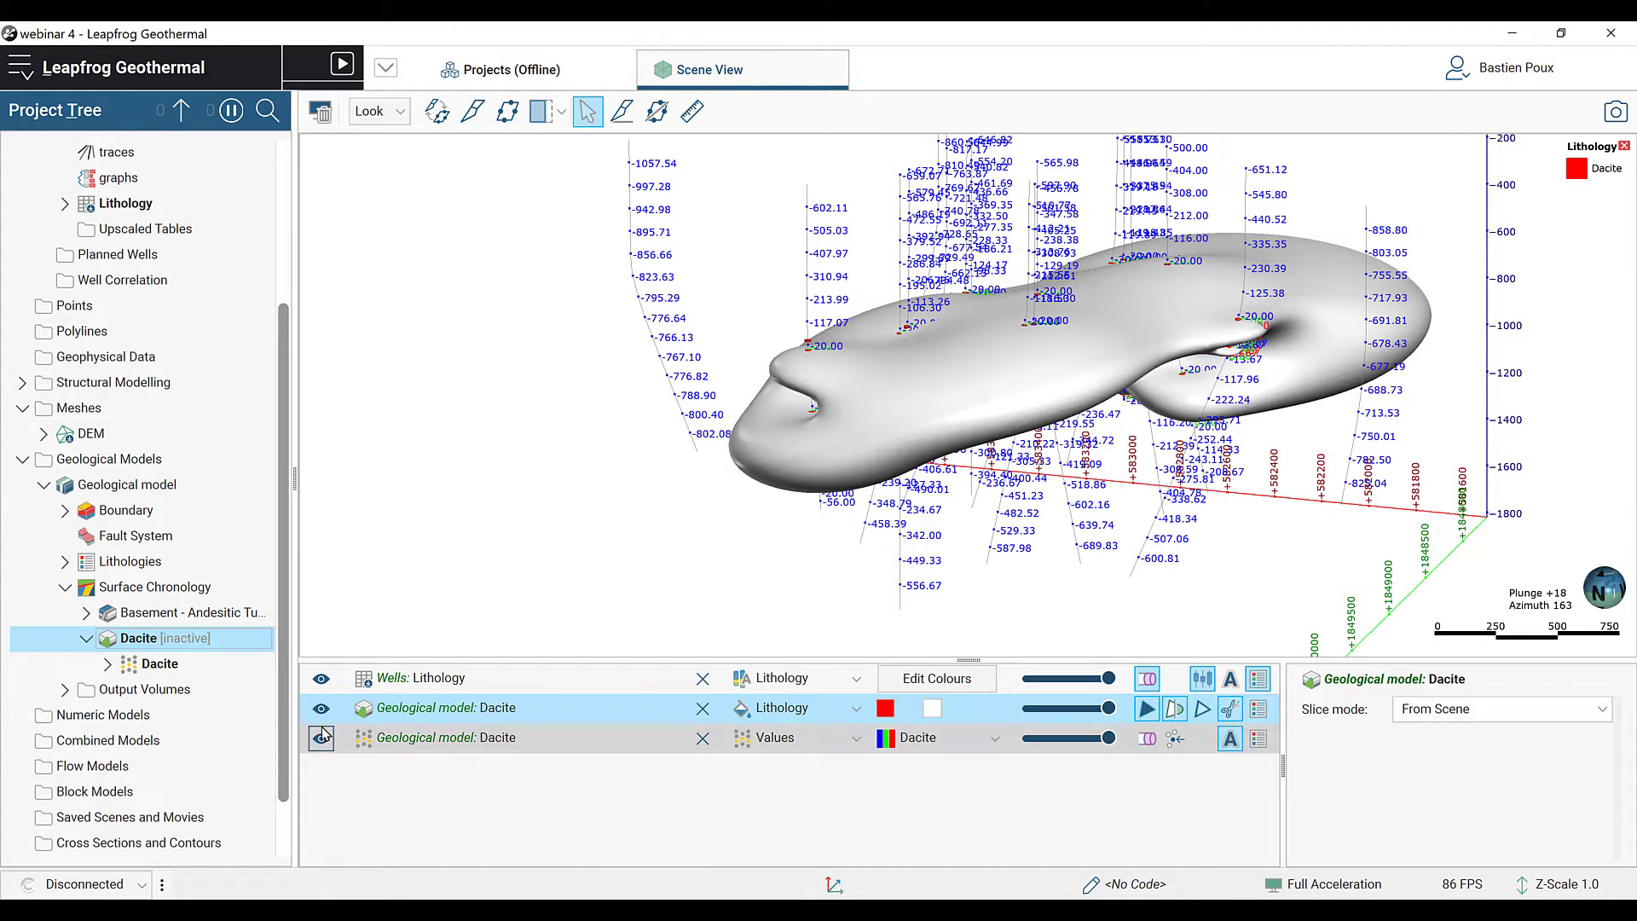
{"action": "left_click", "coordinate": [703, 739]}
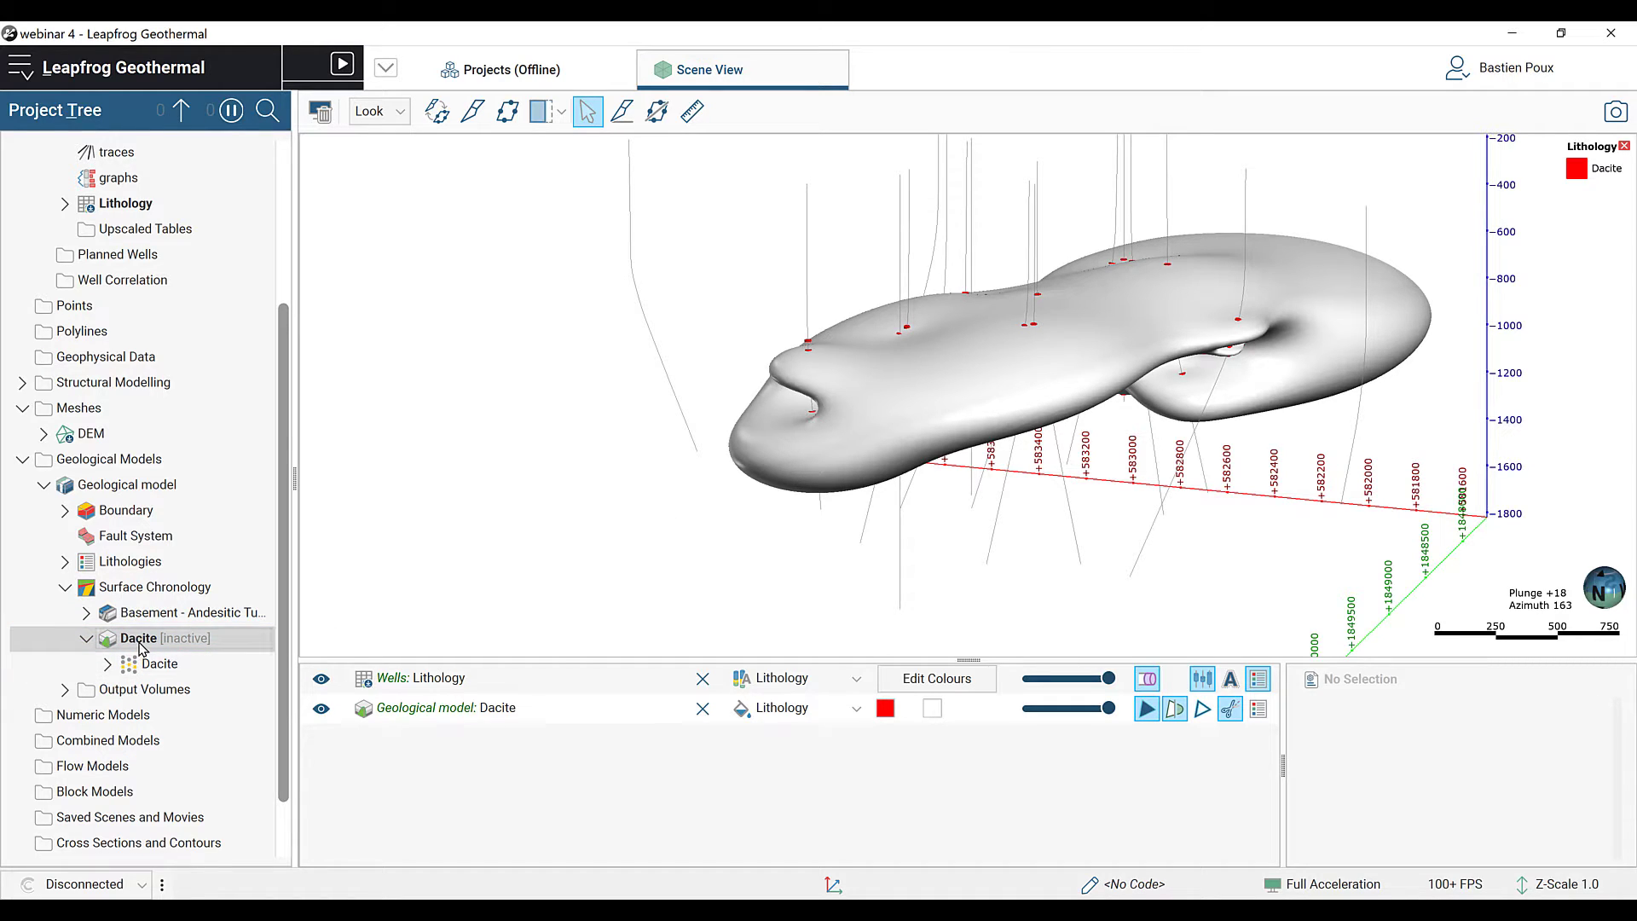
Step: Open the Dacite surface's interpolant settings and change the interpolant type to Spheroidal
{"action": "left_click", "coordinate": [1025, 198]}
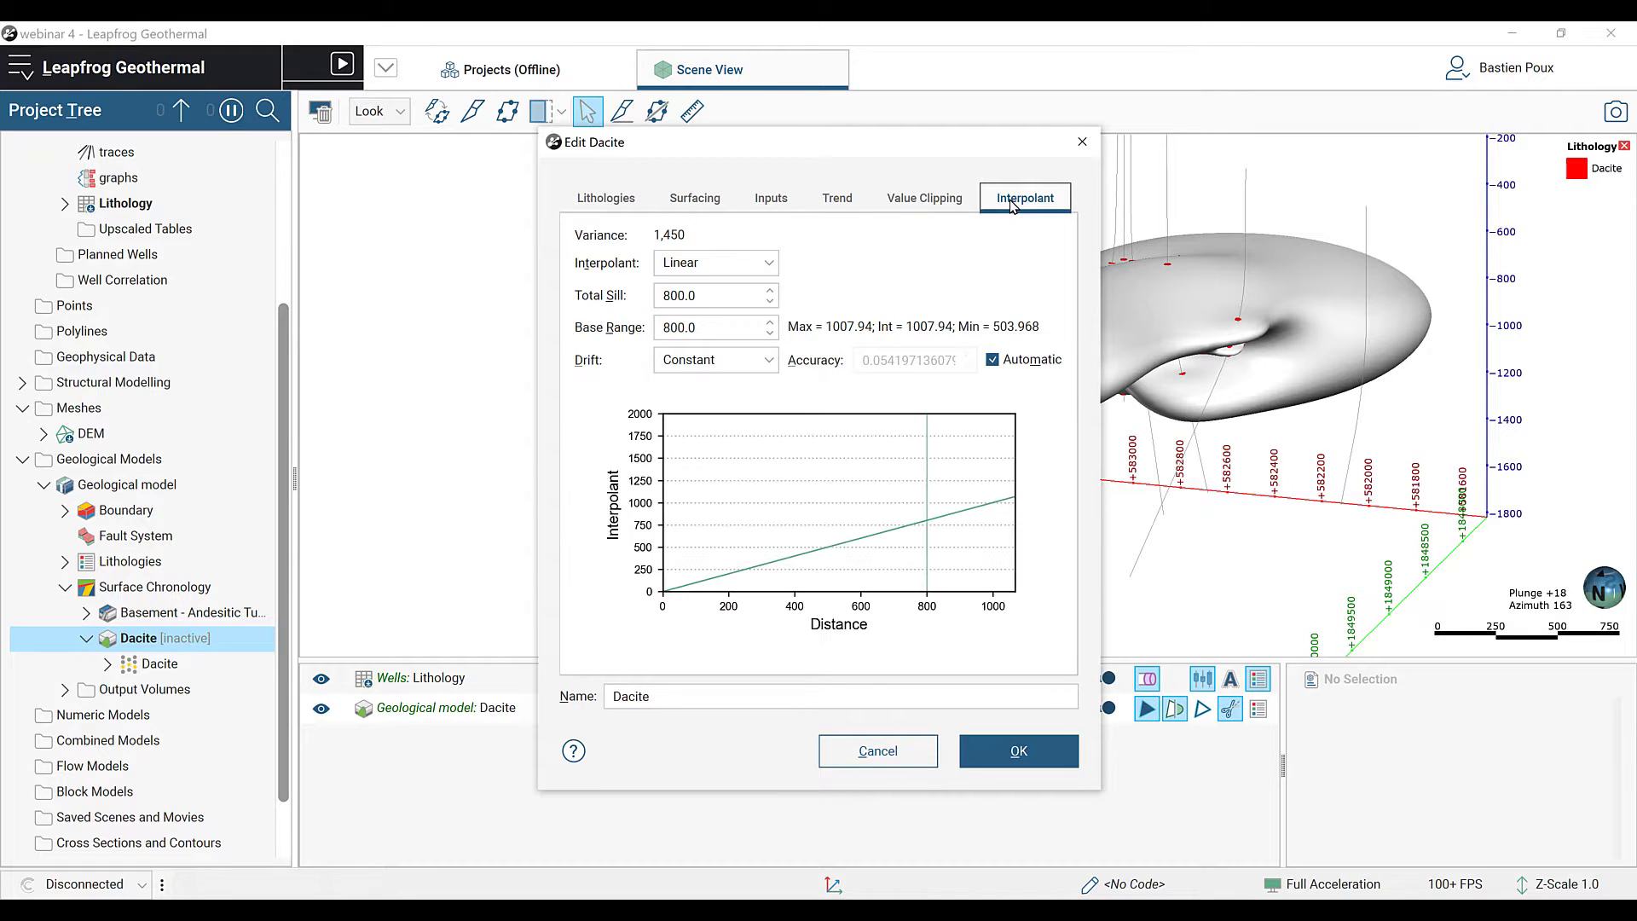
{"action": "left_click_drag", "start_coordinate": [723, 147], "coordinate": [401, 125]}
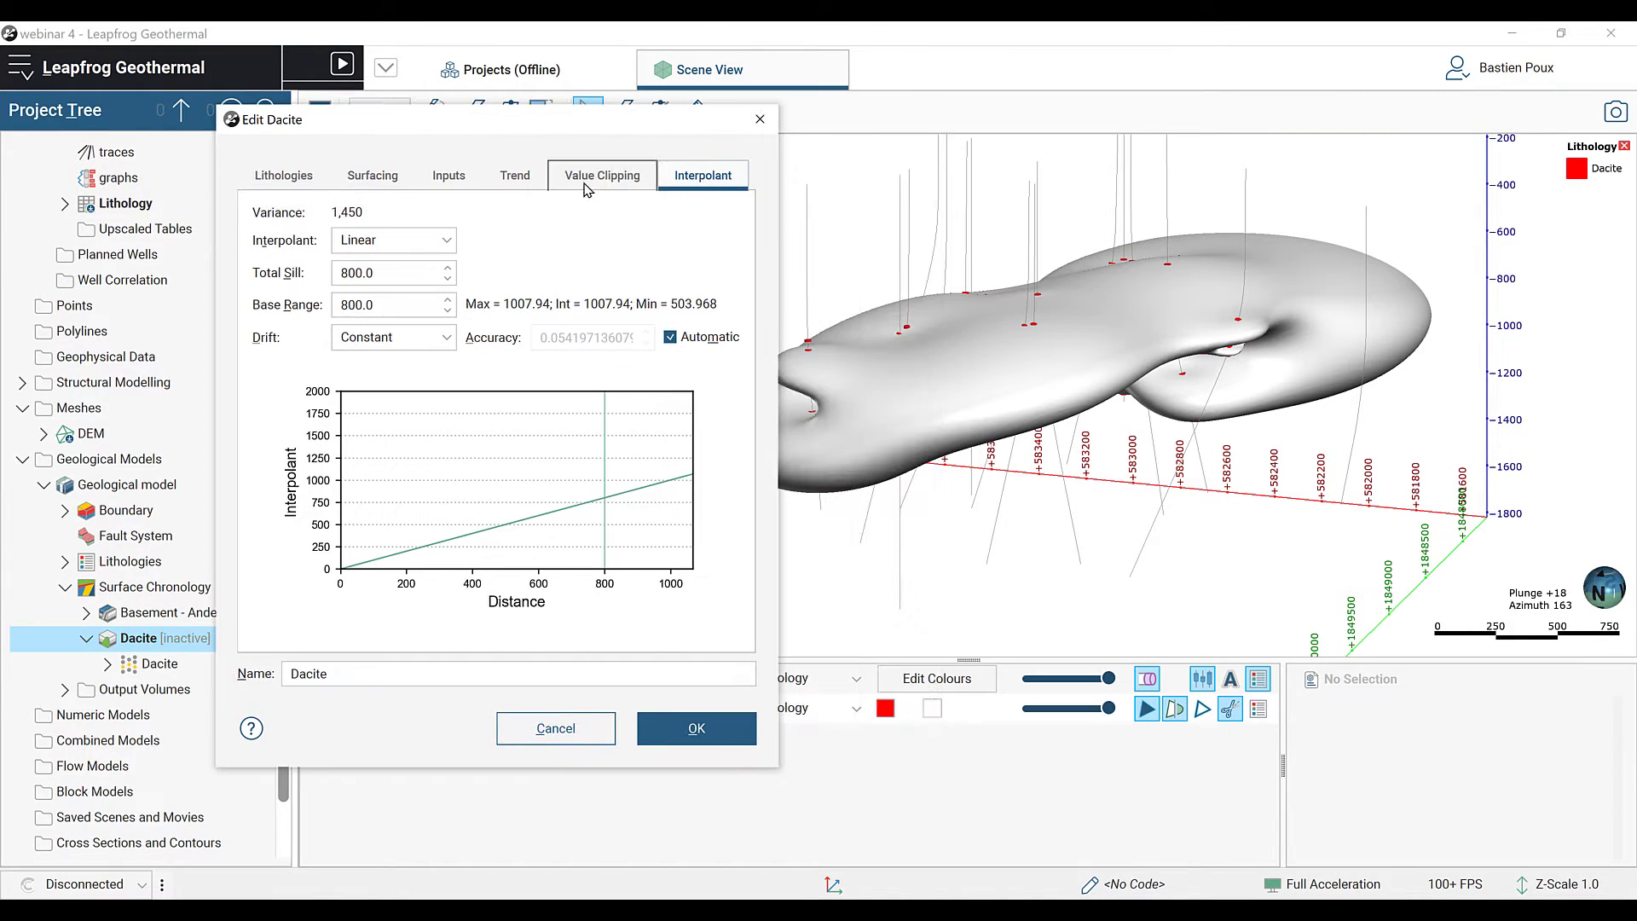
{"action": "right_click_drag", "start_coordinate": [868, 391], "coordinate": [907, 407]}
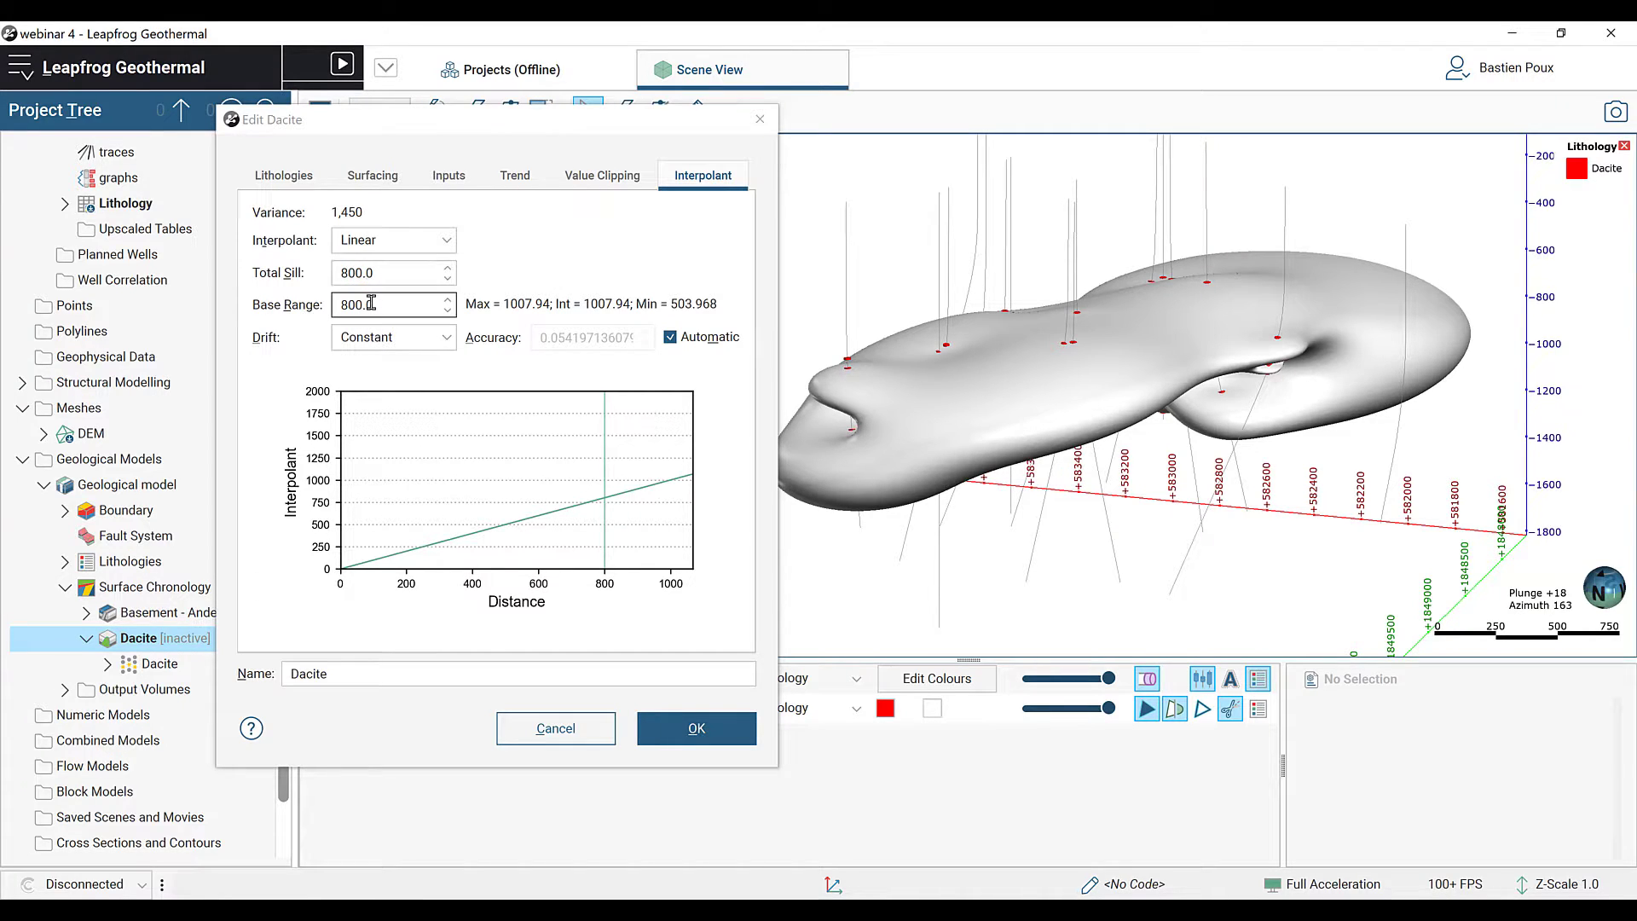
{"action": "left_click", "coordinate": [408, 240]}
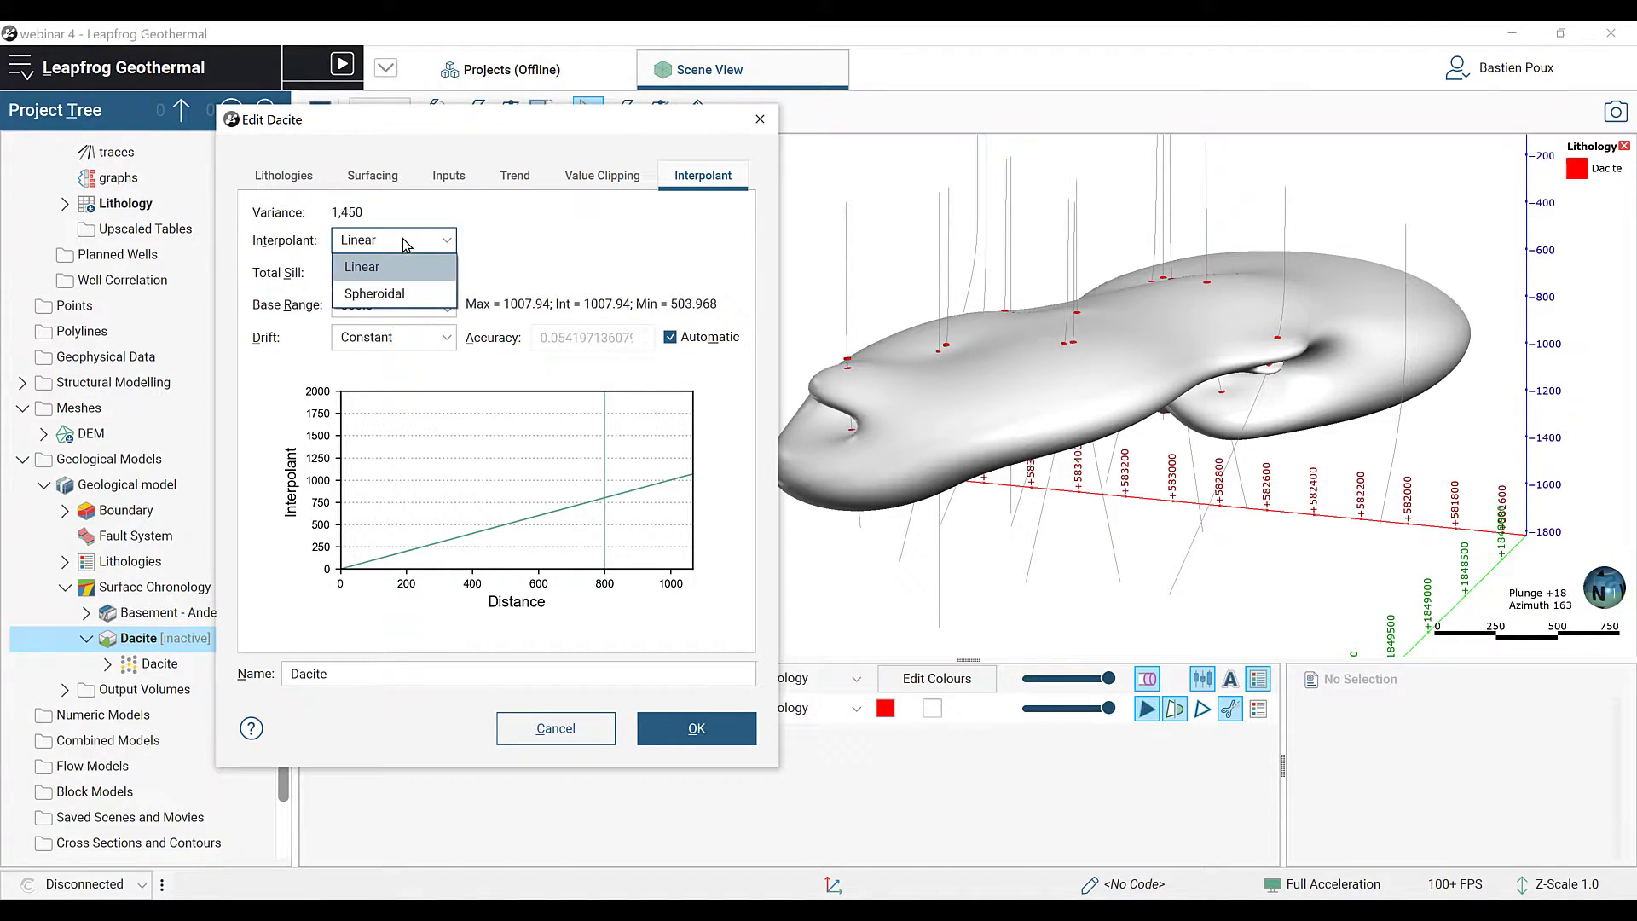
{"action": "left_click", "coordinate": [397, 294]}
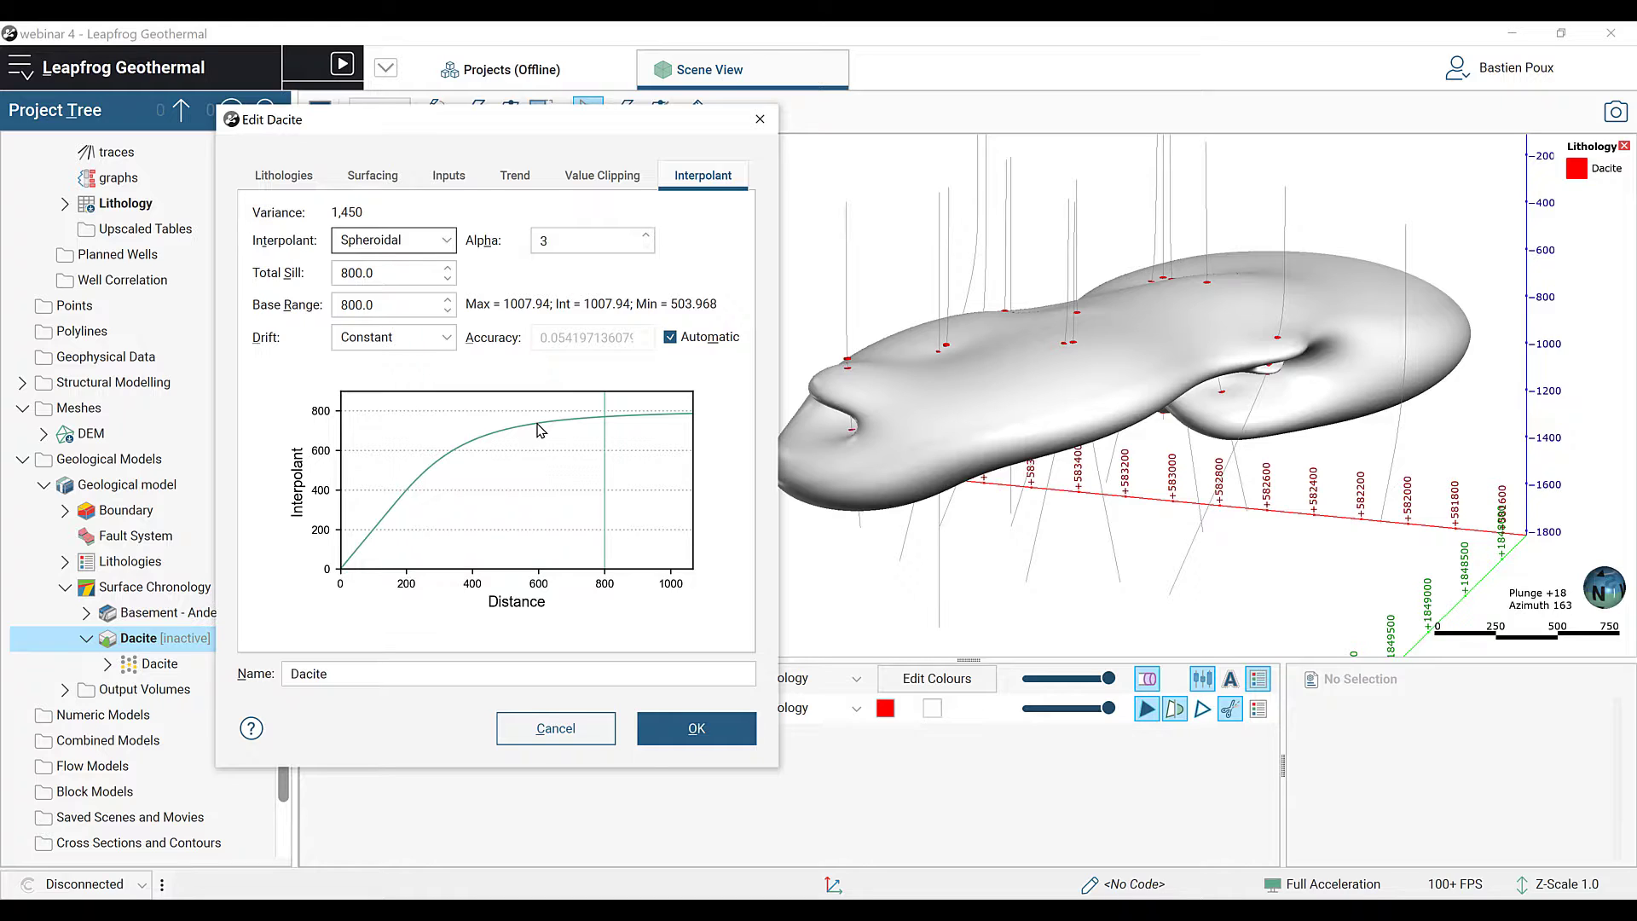
Step: Set the spheroidal interpolant's base range to 300, apply it, and inspect the Dacite surface along the wells
{"action": "left_click_drag", "start_coordinate": [379, 304], "coordinate": [333, 303]}
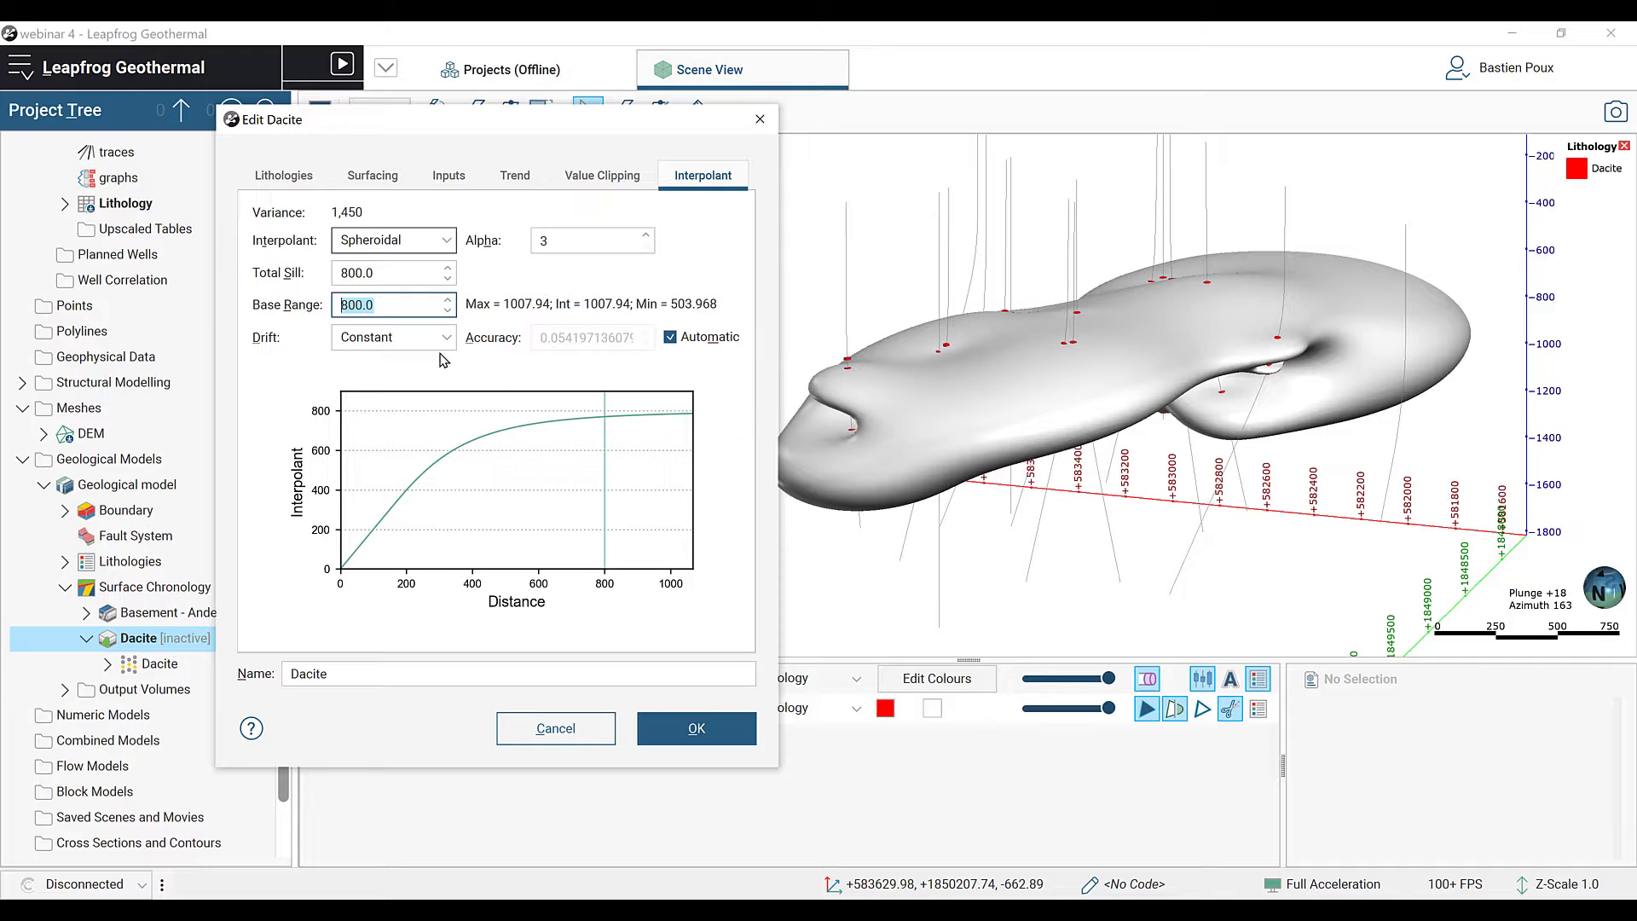
{"action": "type", "text": "300"}
{"action": "left_click", "coordinate": [400, 279]}
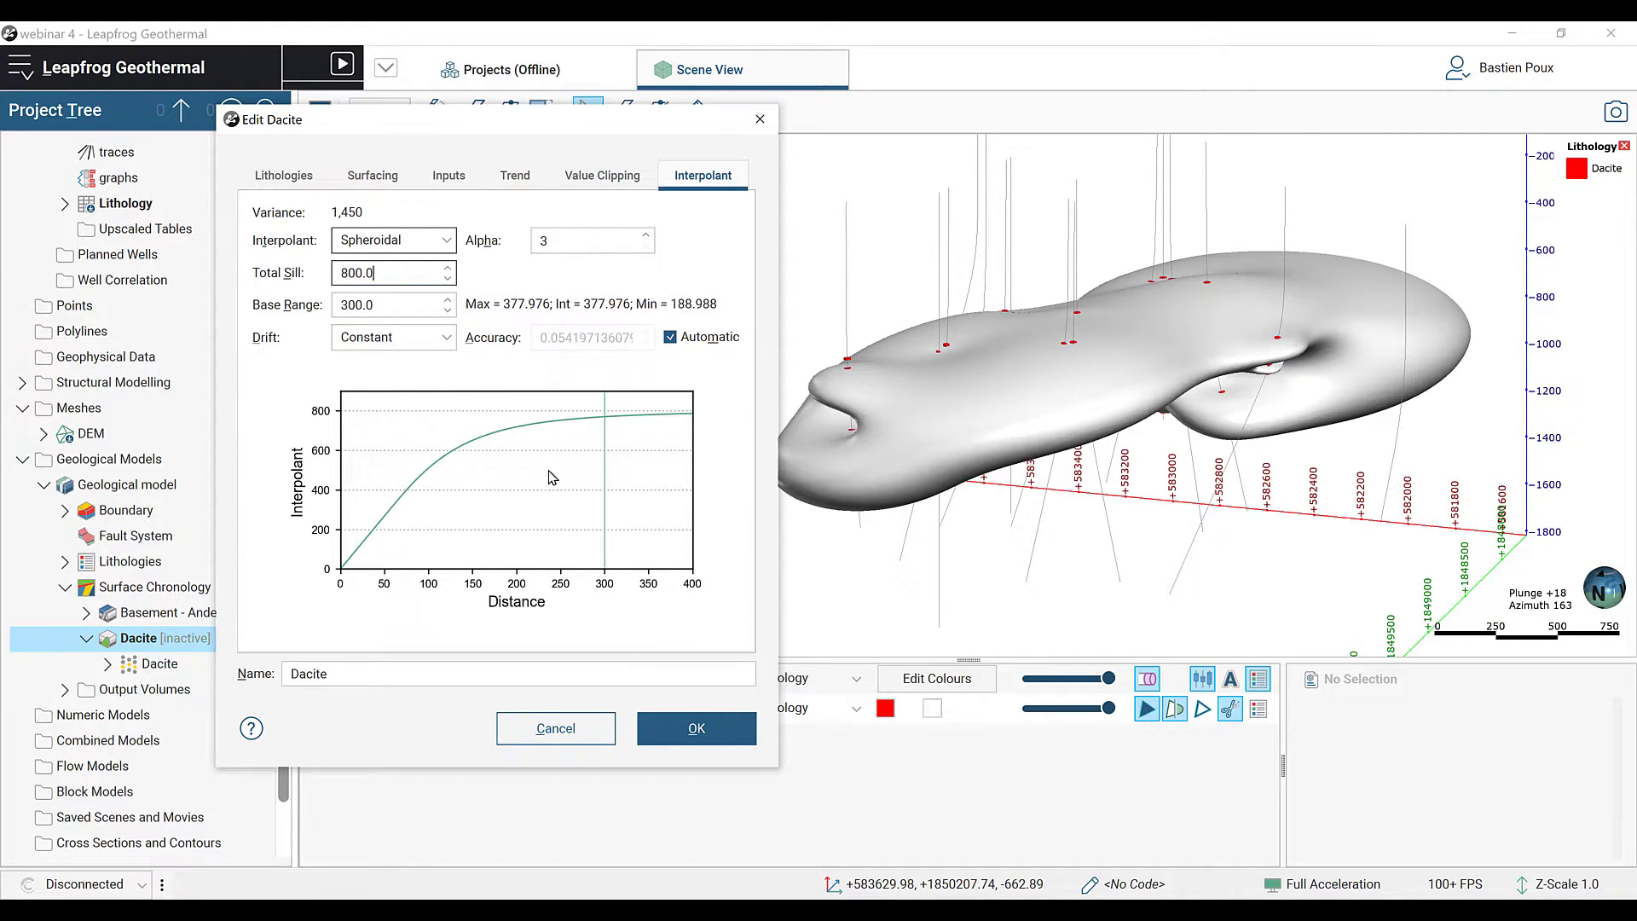
{"action": "left_click", "coordinate": [687, 729]}
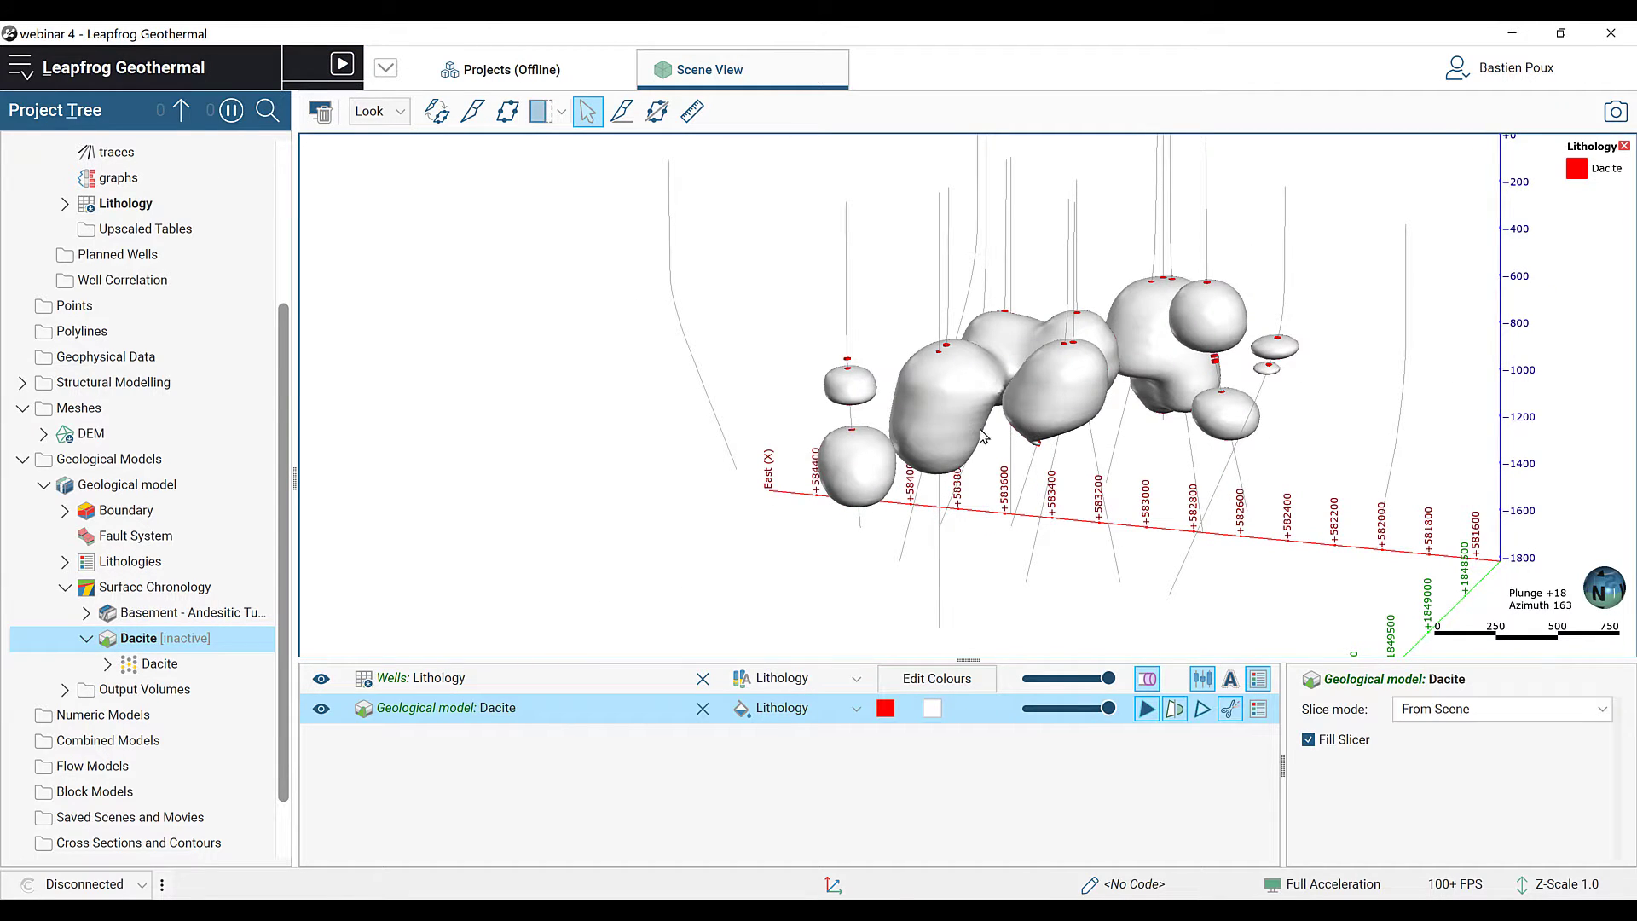
{"action": "left_click_drag", "start_coordinate": [1021, 443], "coordinate": [919, 454]}
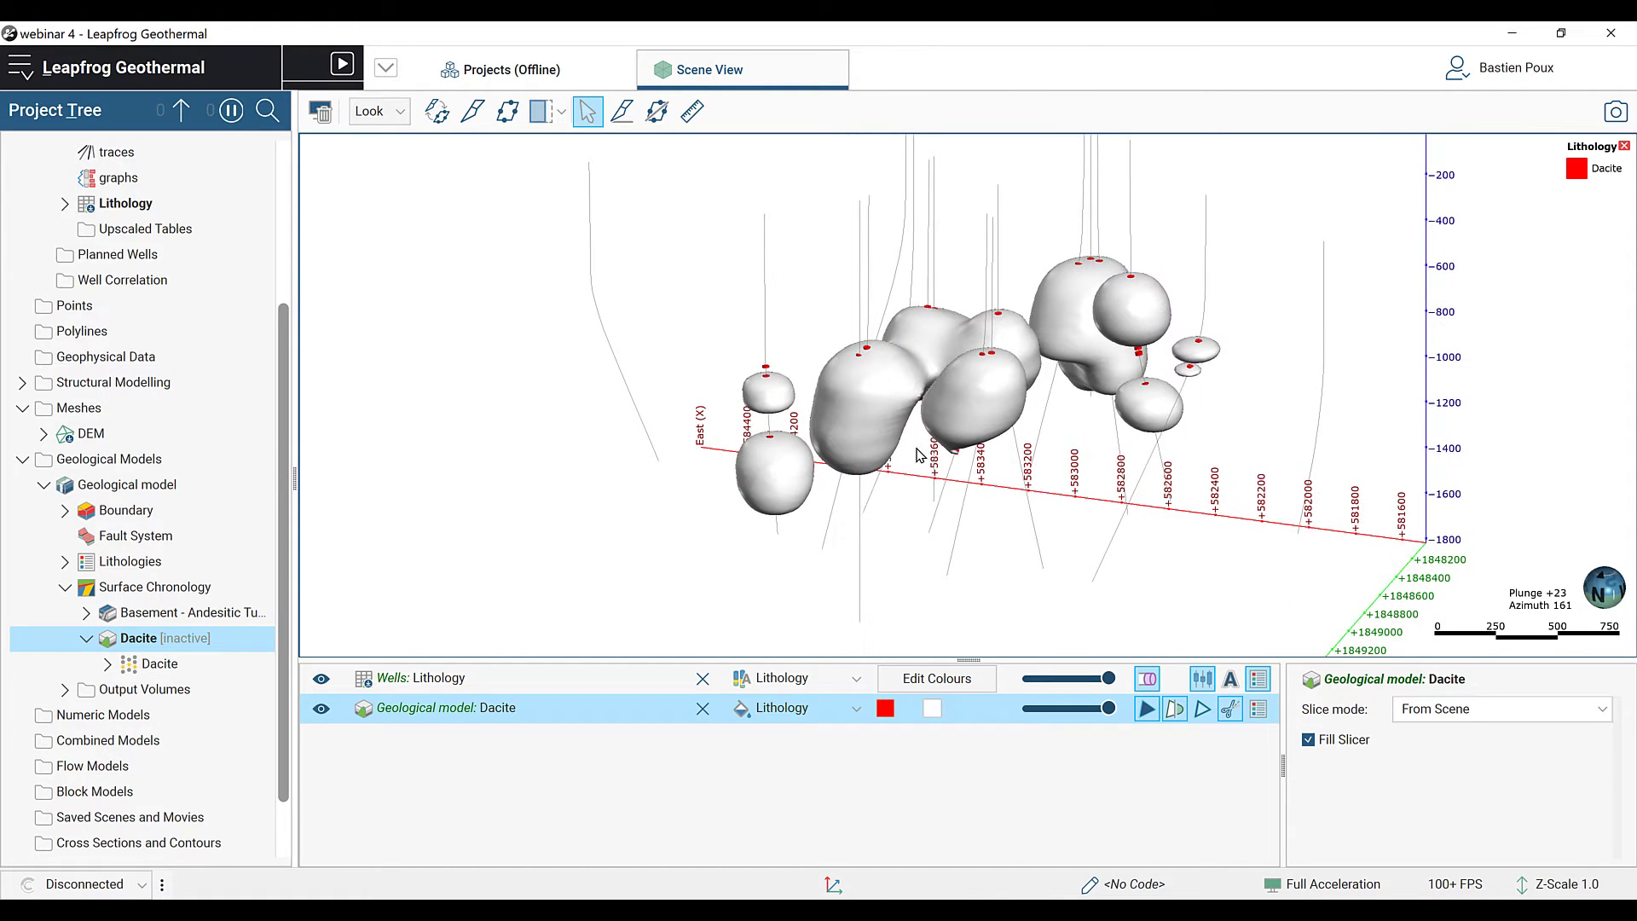
Step: Open the Dacite surface's interpolant settings and measure the plan-view distance between the northernmost and southernmost Dacite intercepts
{"action": "double_click", "coordinate": [153, 641]}
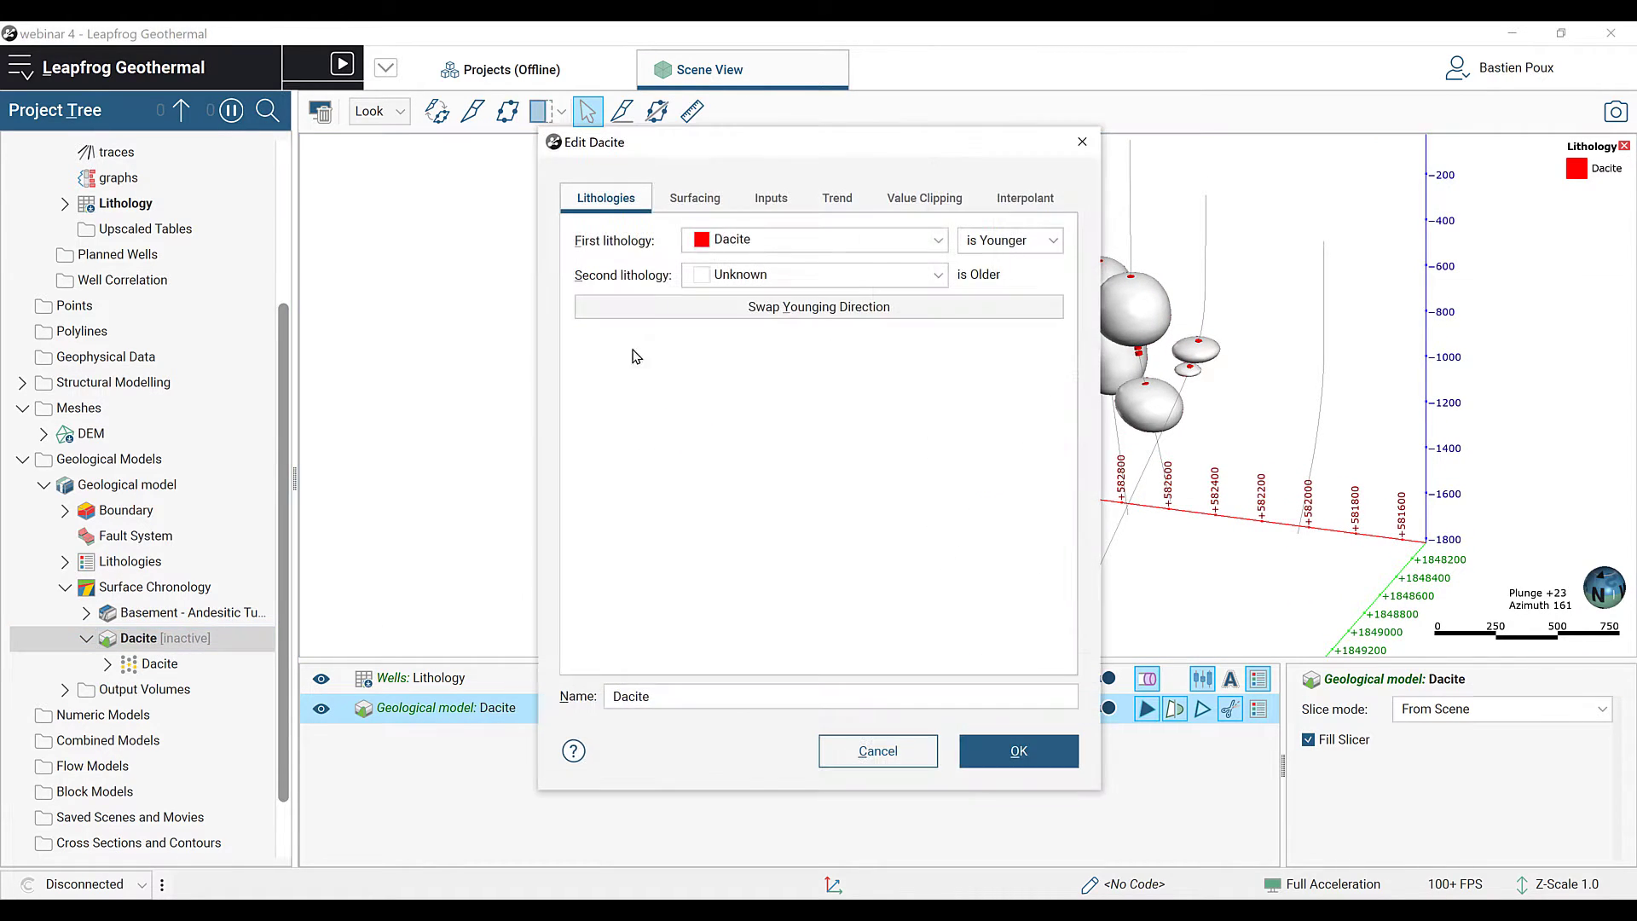
{"action": "left_click", "coordinate": [1026, 198]}
{"action": "left_click_drag", "start_coordinate": [791, 145], "coordinate": [501, 130]}
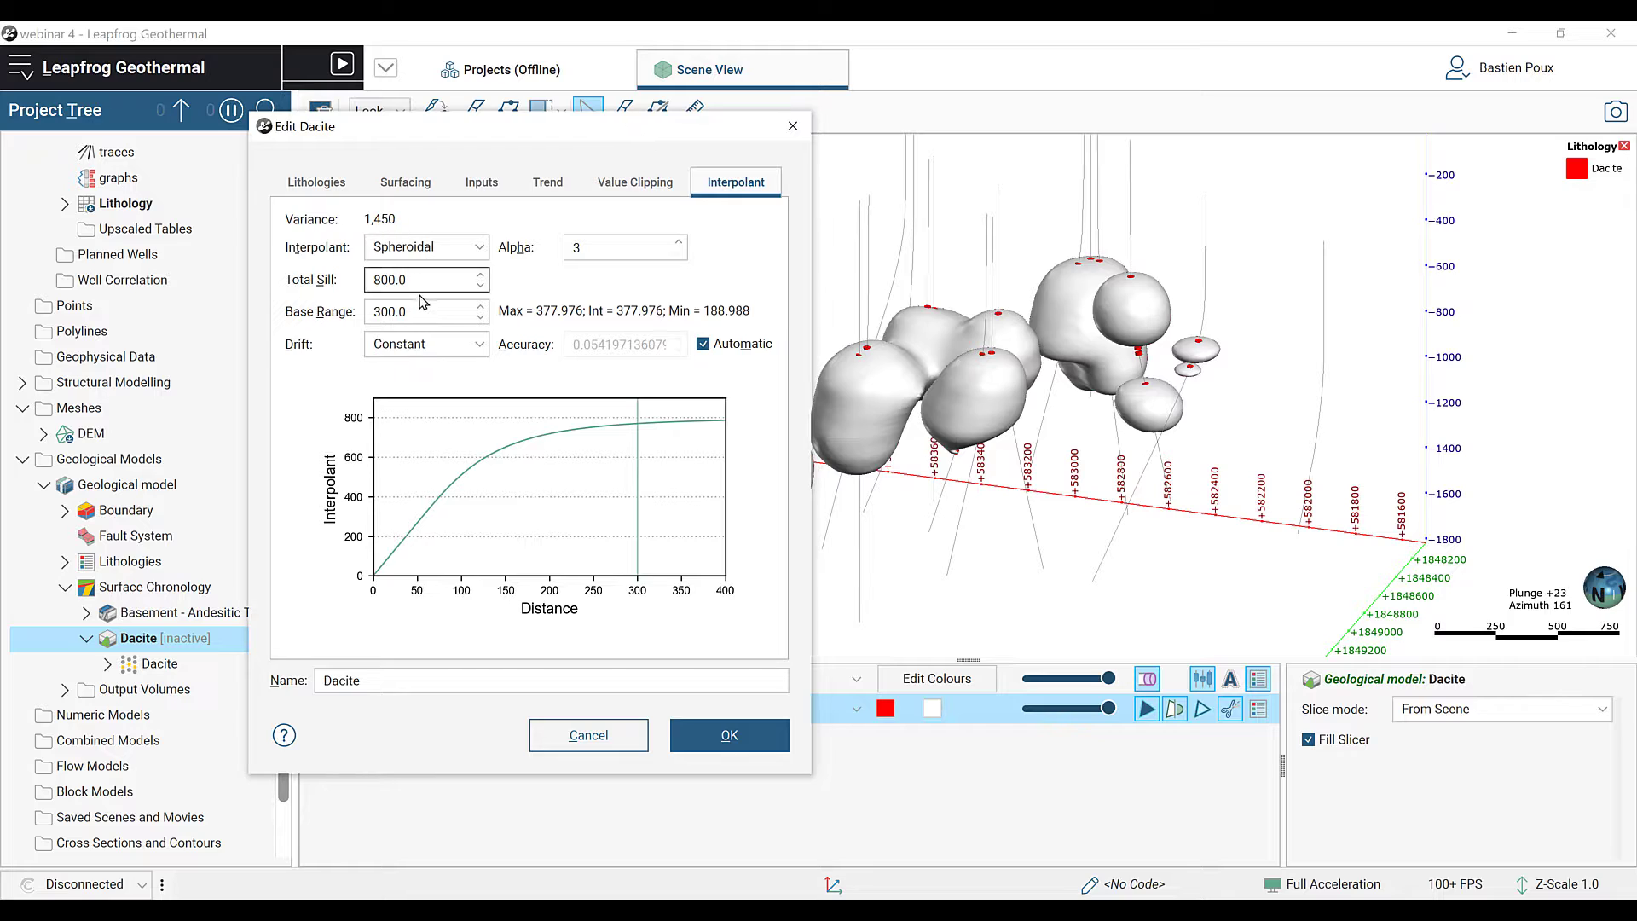
{"action": "left_click", "coordinate": [390, 311]}
{"action": "double_click", "coordinate": [390, 311]}
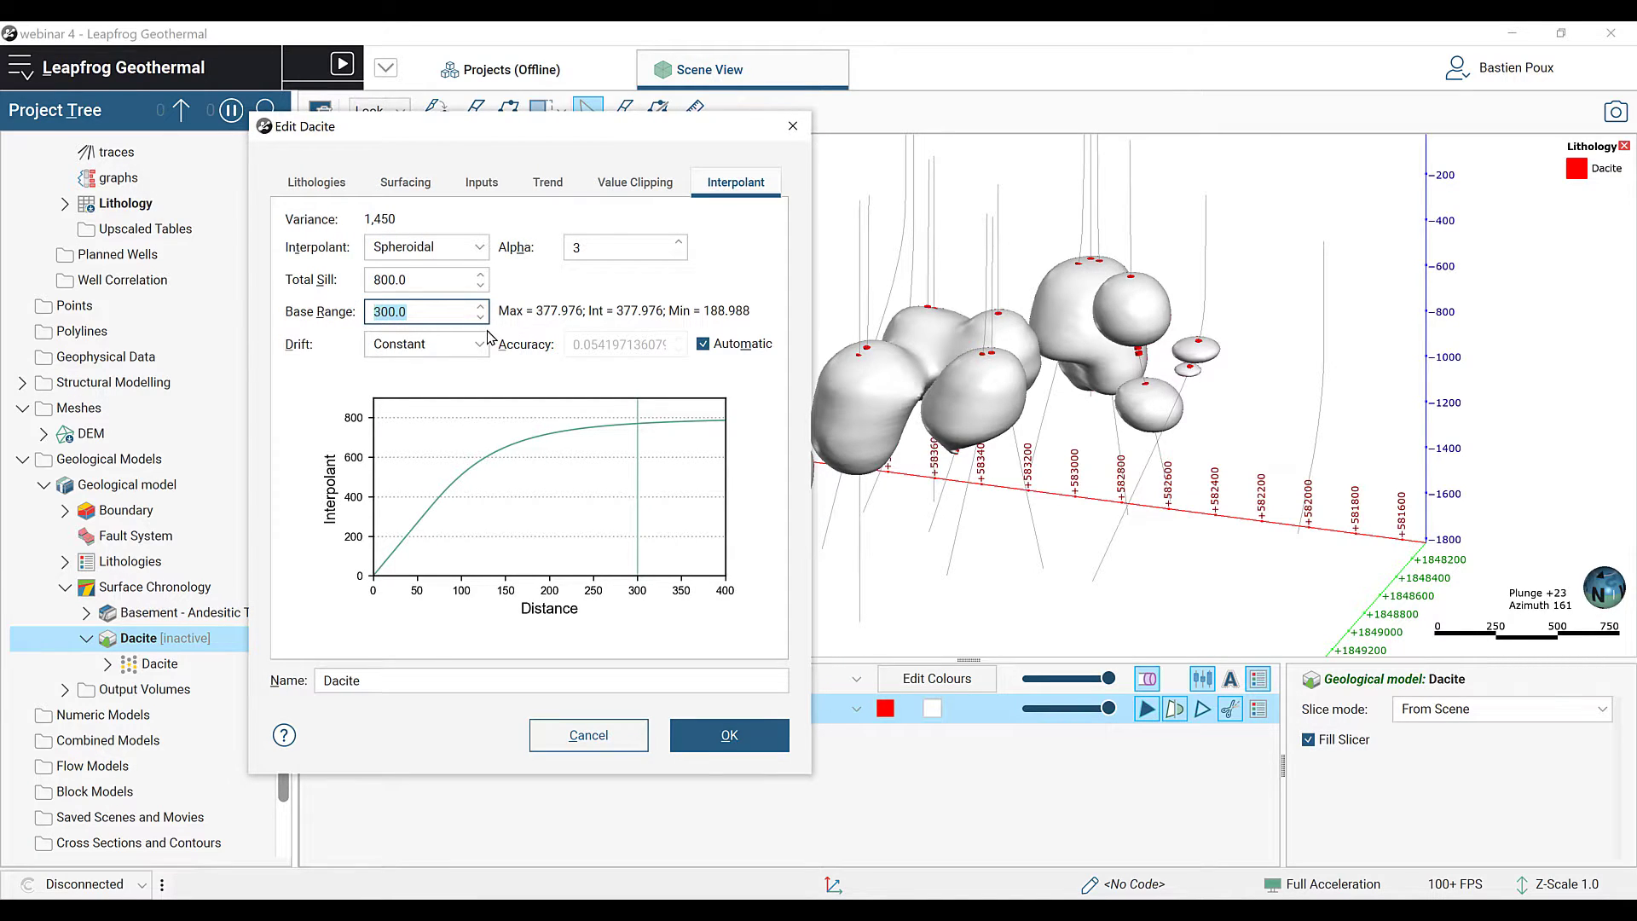
{"action": "left_click_drag", "start_coordinate": [1109, 478], "coordinate": [1165, 435]}
{"action": "key", "text": "d"}
{"action": "scroll", "coordinate": [1077, 419], "scroll_direction": "down", "scroll_amount": 3}
{"action": "middle_click_drag", "start_coordinate": [1054, 426], "coordinate": [1211, 308]}
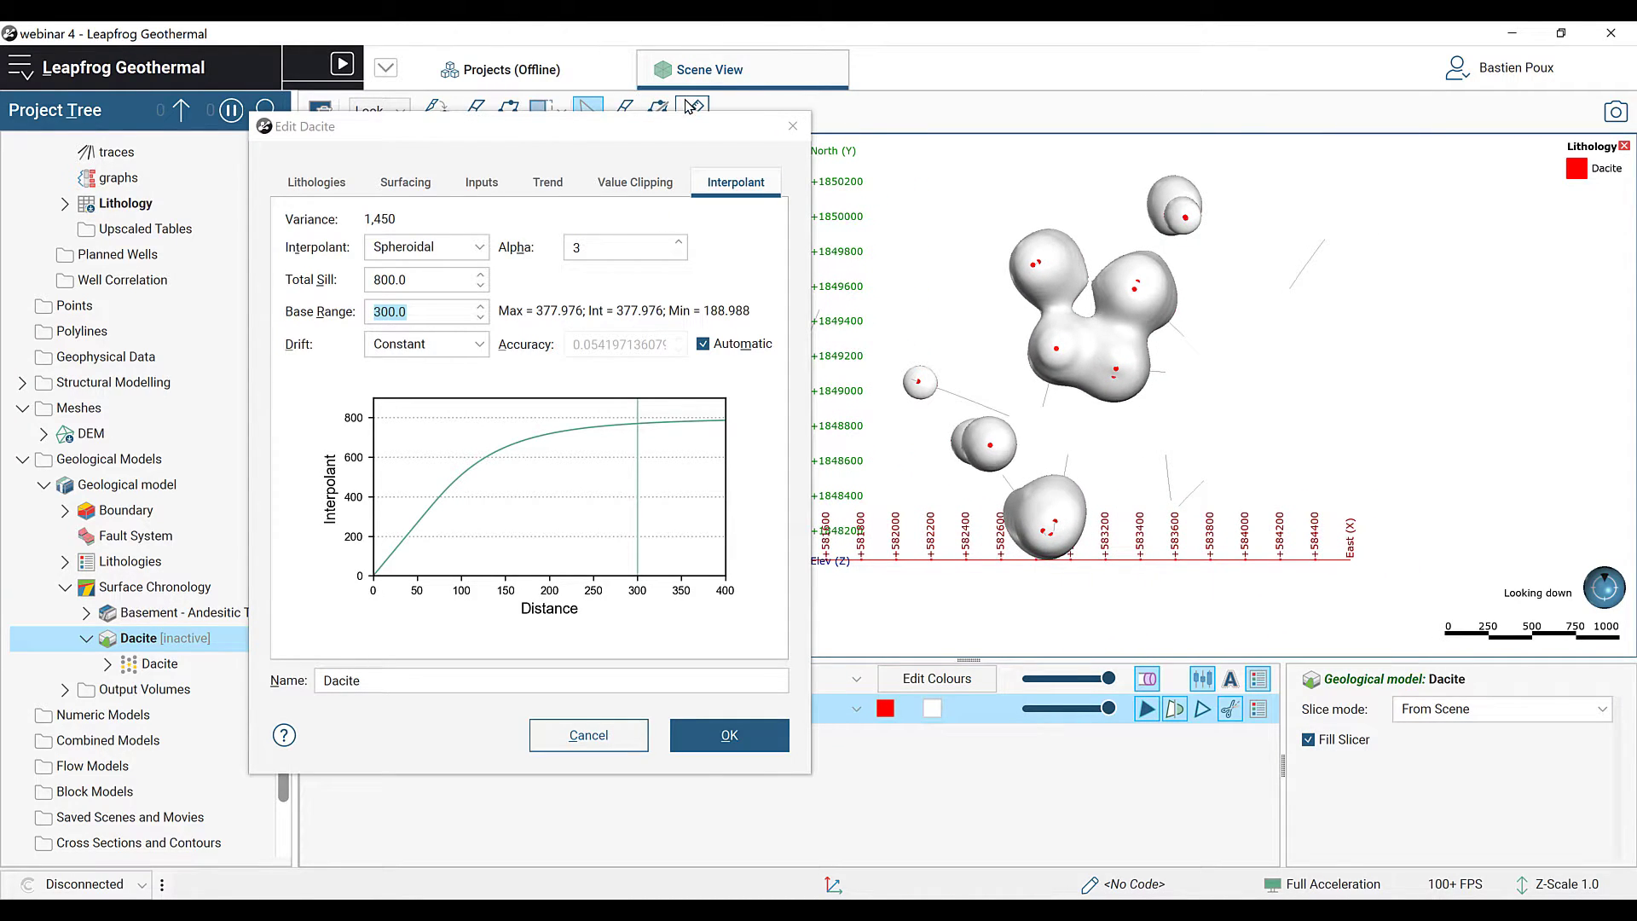
{"action": "left_click", "coordinate": [695, 106]}
{"action": "left_click_drag", "start_coordinate": [1185, 218], "coordinate": [1050, 544]}
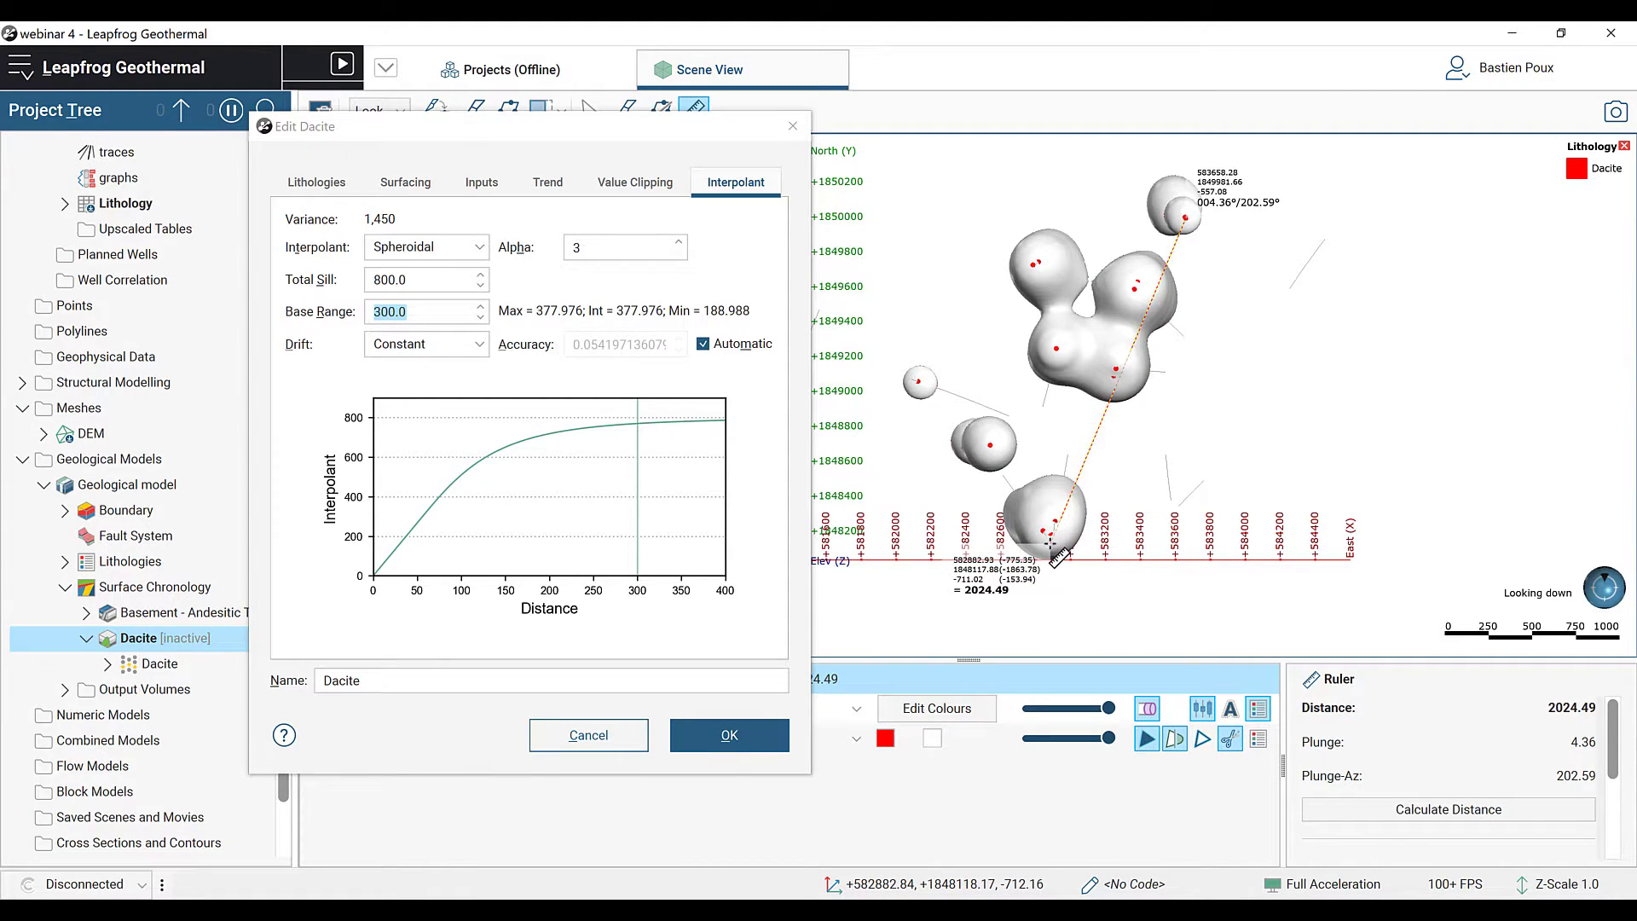
Step: Set the Dacite interpolant's base range to 3000, apply it, and remove the ruler measurement before inspecting the surface
{"action": "left_click", "coordinate": [447, 311]}
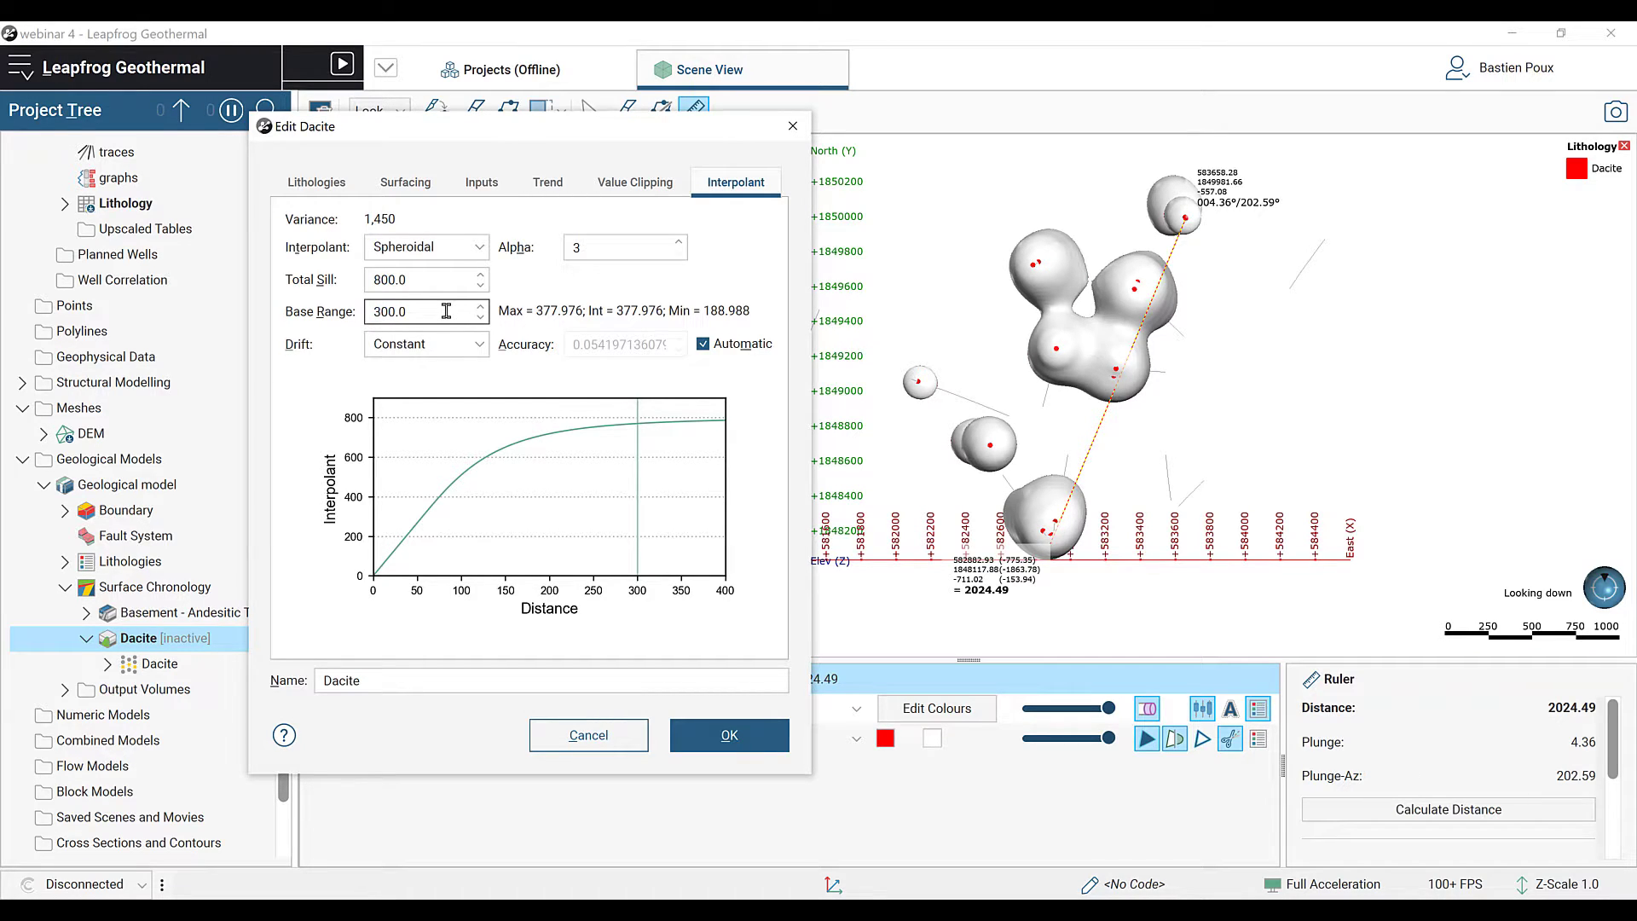
{"action": "left_click_drag", "start_coordinate": [446, 312], "coordinate": [358, 312]}
{"action": "type", "text": "3000"}
{"action": "left_click", "coordinate": [735, 744]}
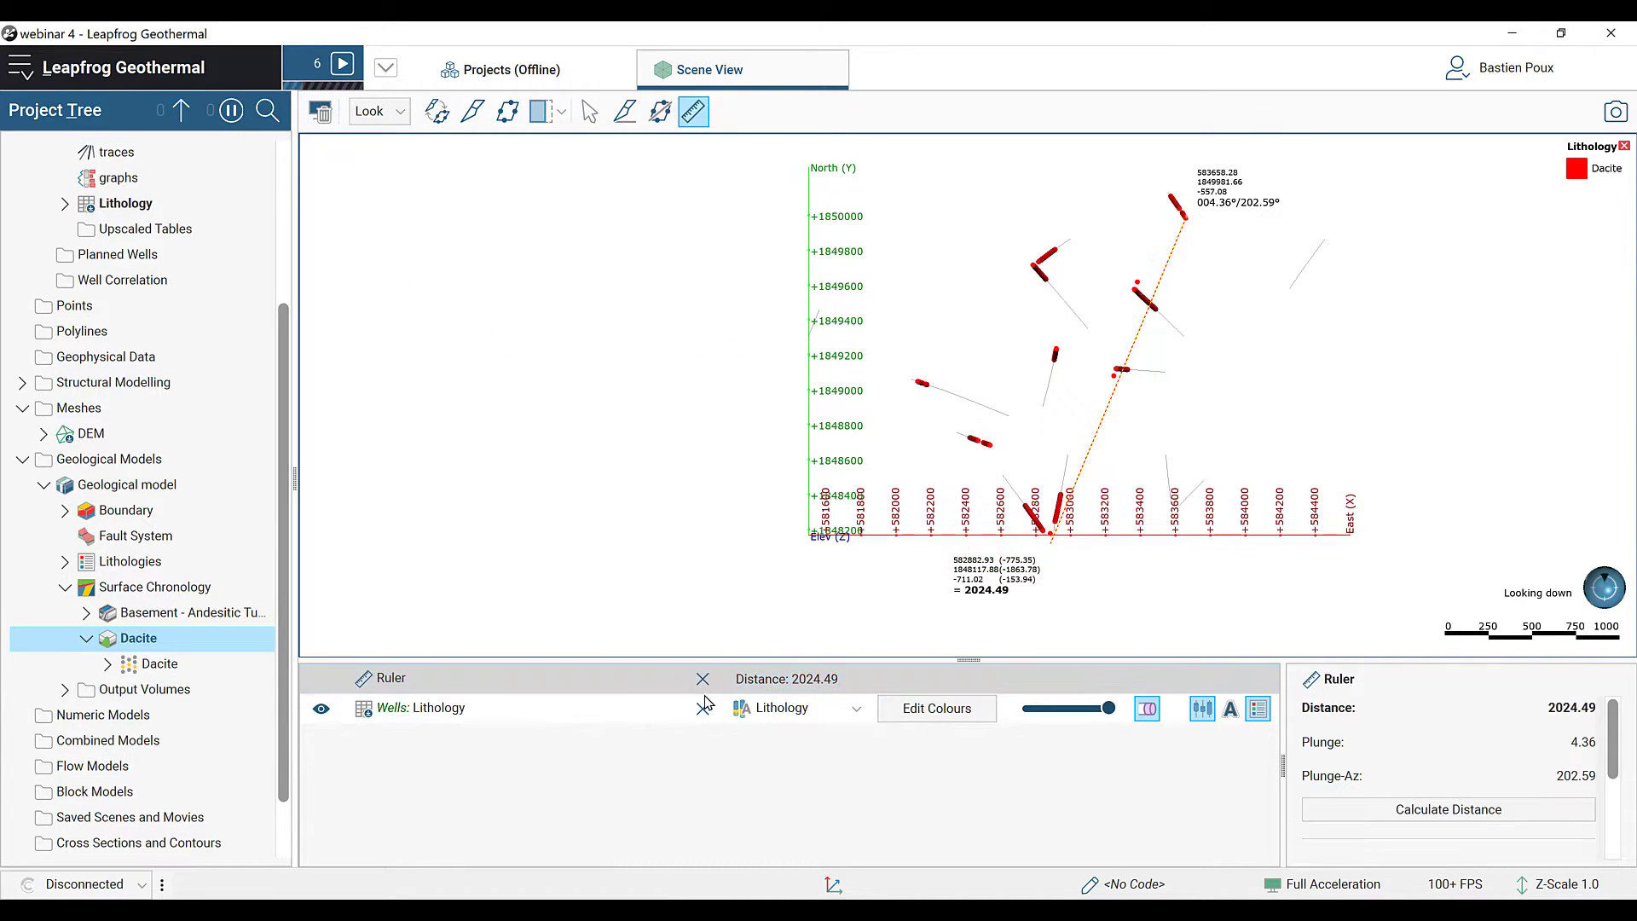
{"action": "left_click", "coordinate": [702, 678]}
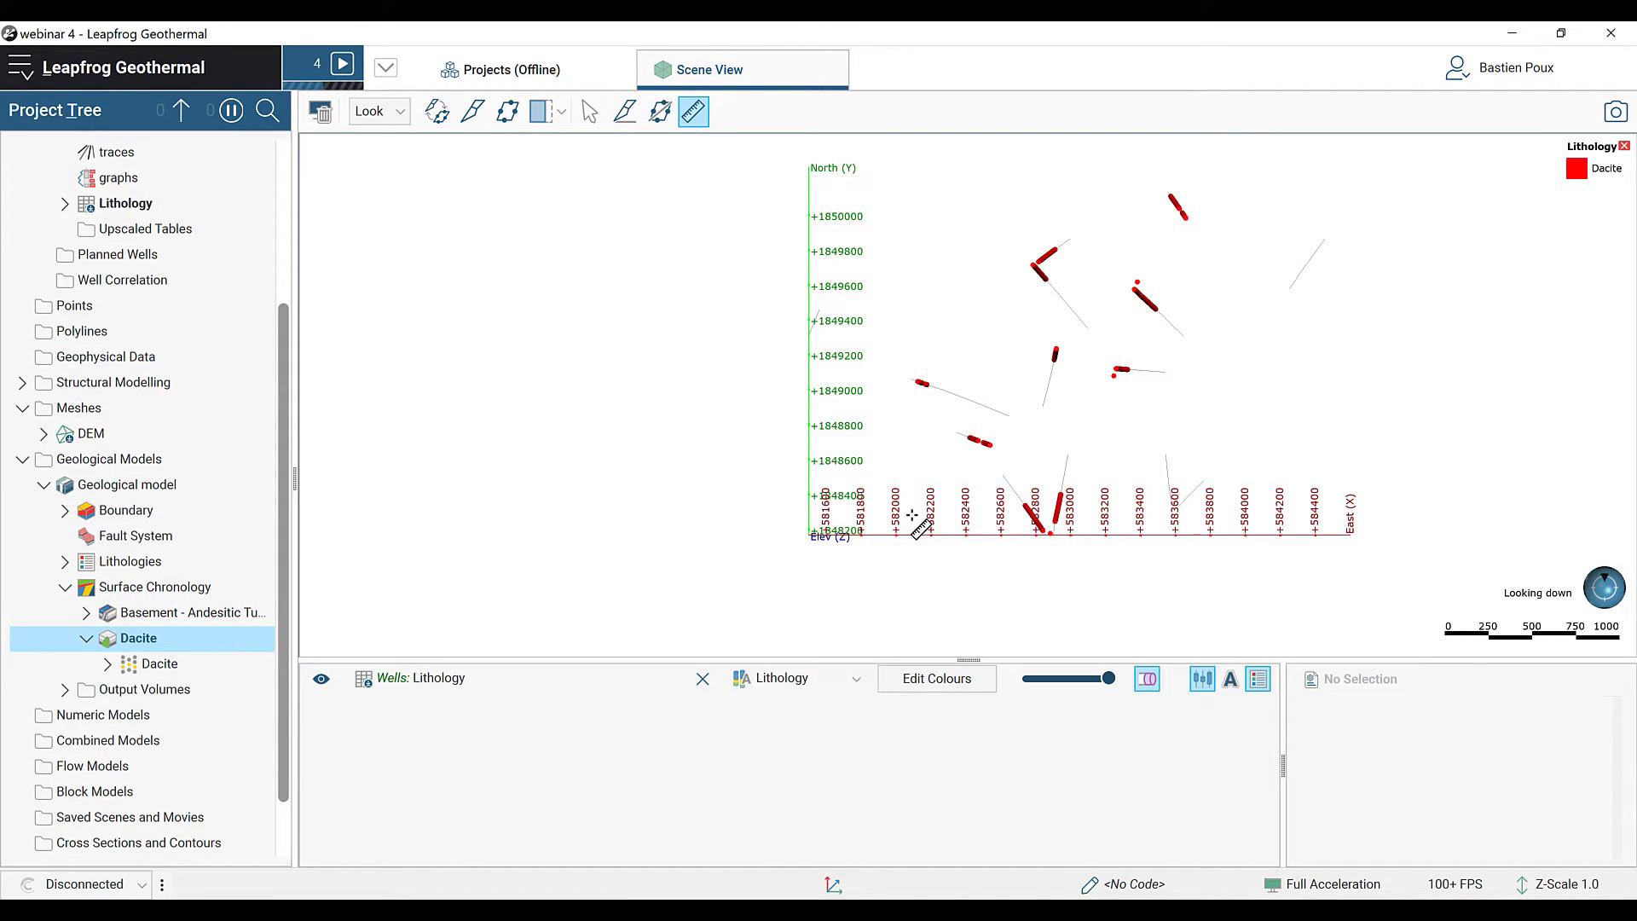
{"action": "left_click", "coordinate": [590, 114]}
{"action": "left_click_drag", "start_coordinate": [1091, 550], "coordinate": [716, 460]}
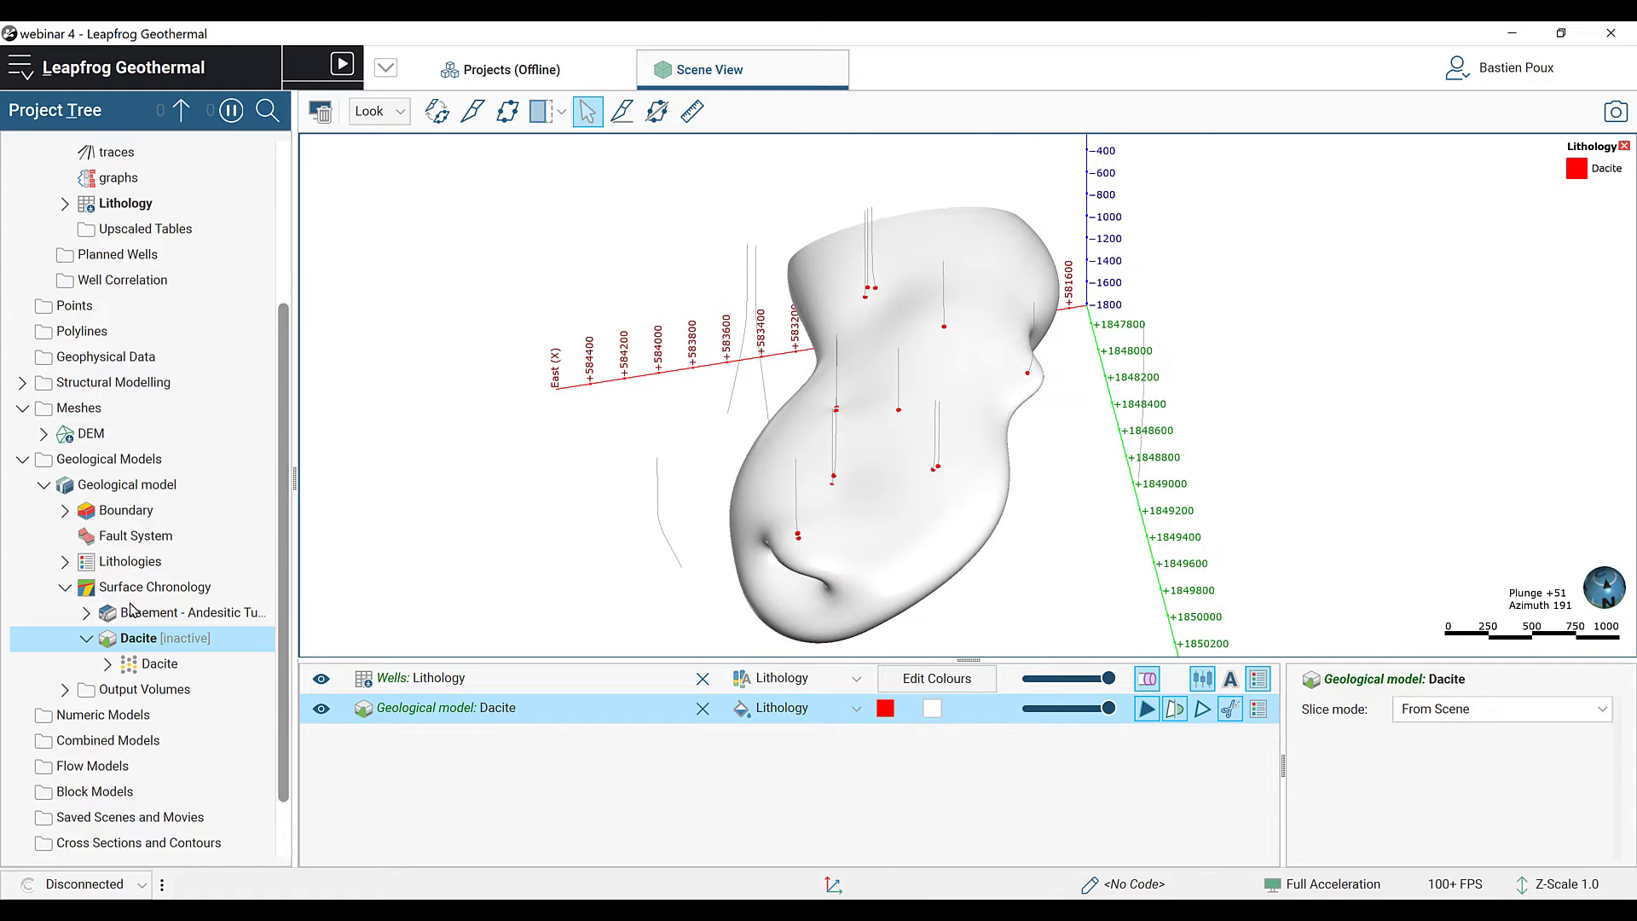
Step: Set the Dacite surface's spheroidal base range to 10000, apply it, and inspect the reshaped surface along the wells
{"action": "double_click", "coordinate": [139, 637]}
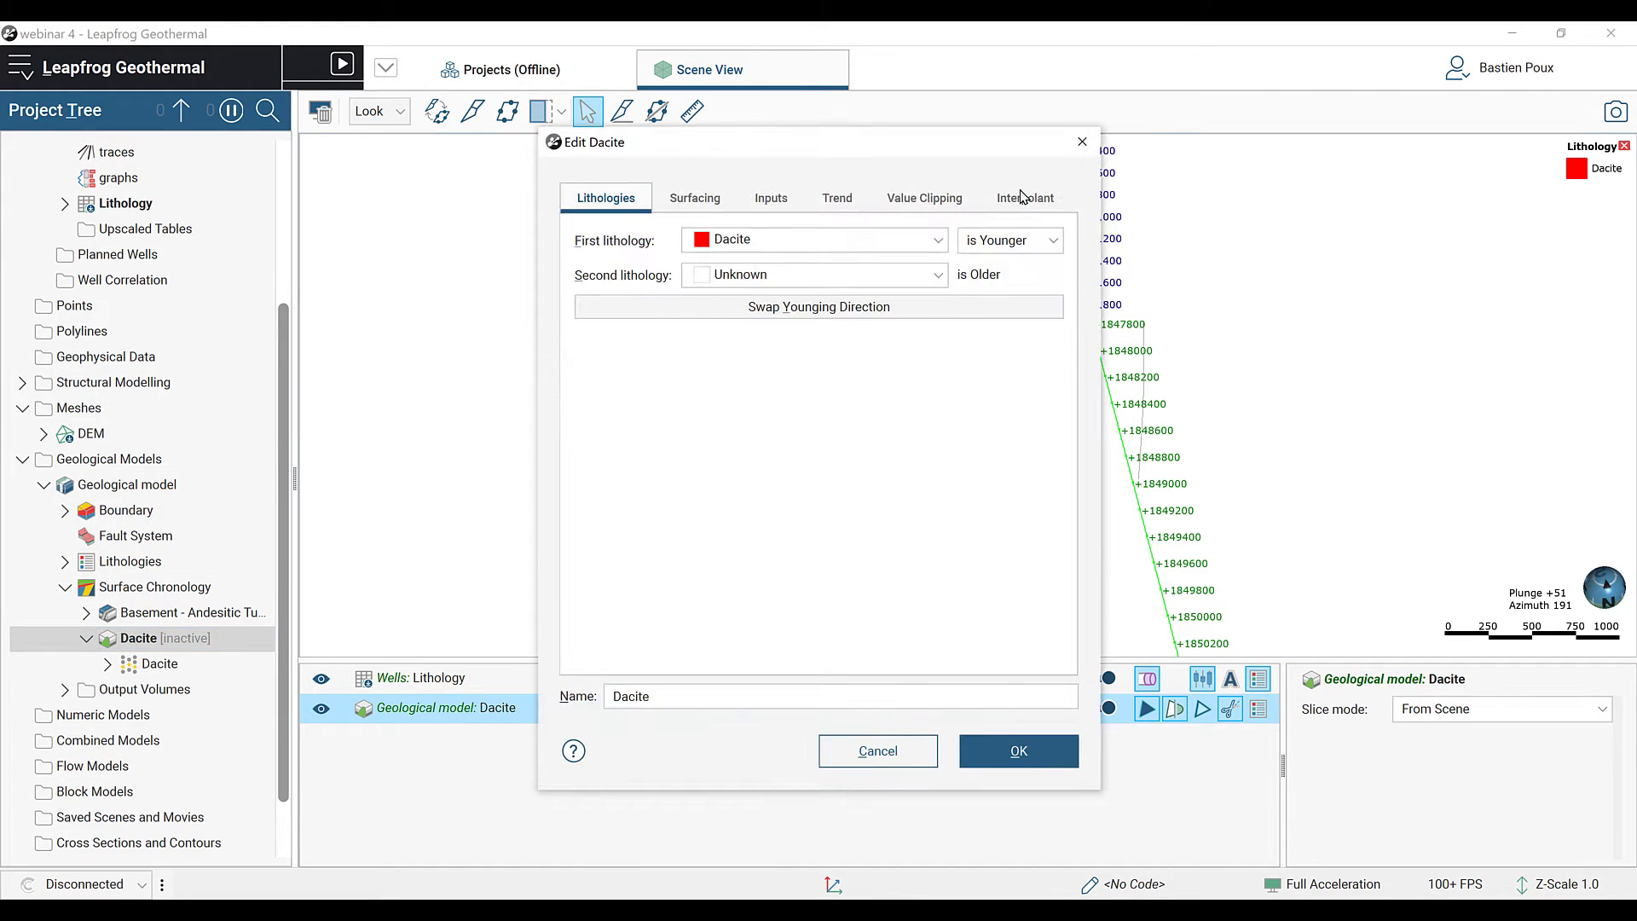
{"action": "left_click", "coordinate": [1024, 199]}
{"action": "left_click", "coordinate": [731, 328]}
{"action": "left_click_drag", "start_coordinate": [731, 329], "coordinate": [633, 326]}
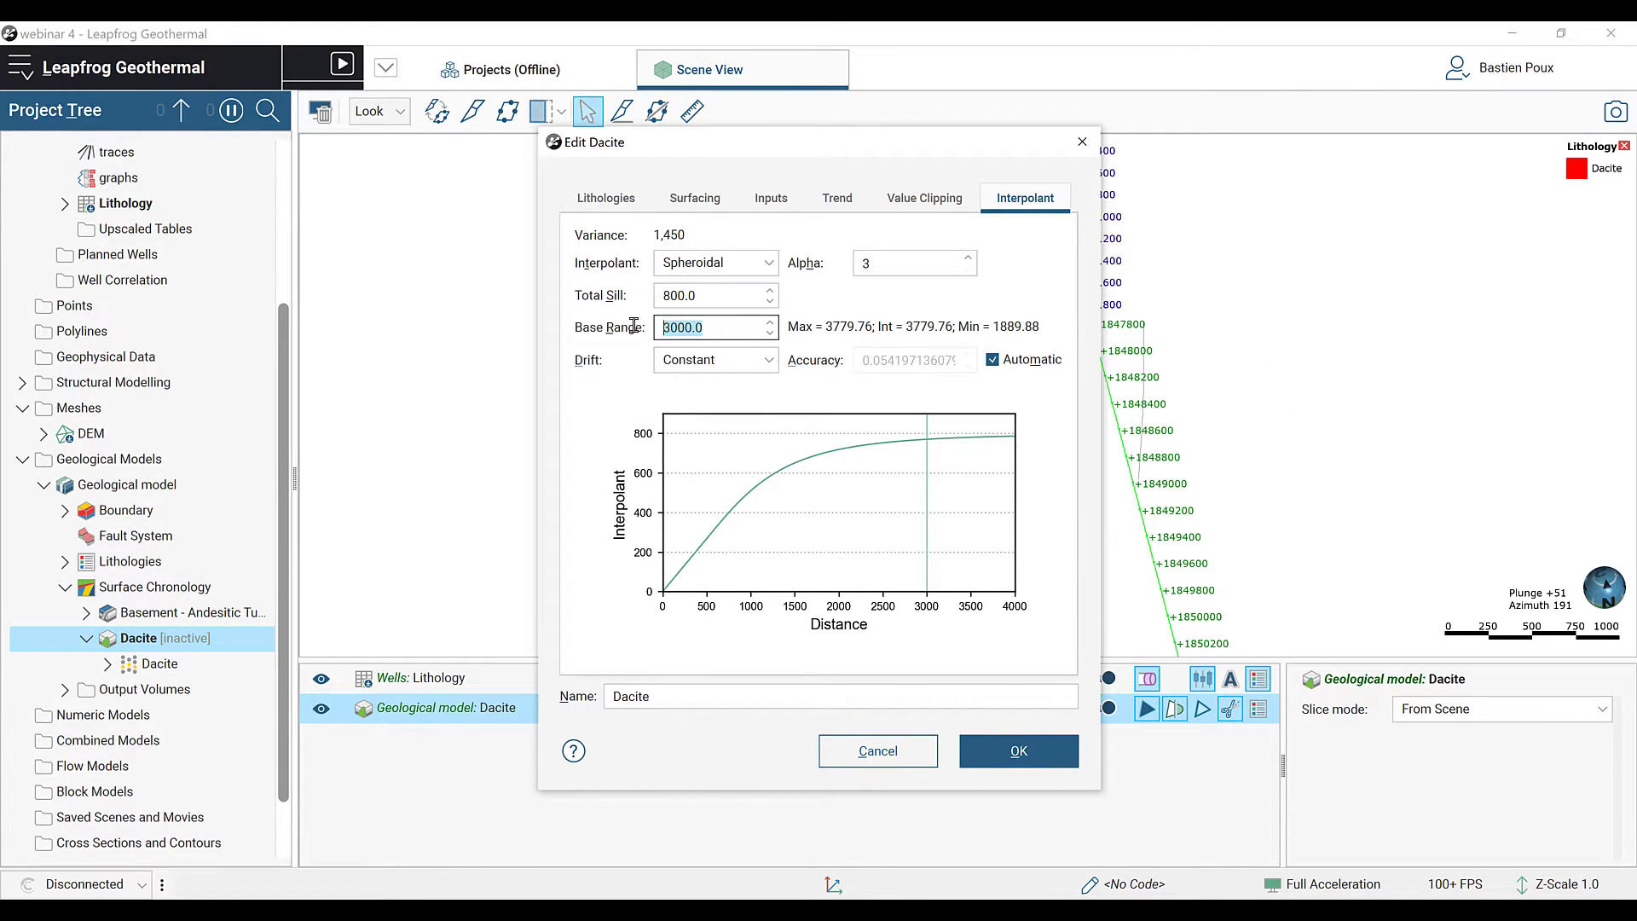
{"action": "left_click", "coordinate": [768, 324]}
{"action": "type", "text": "100000"}
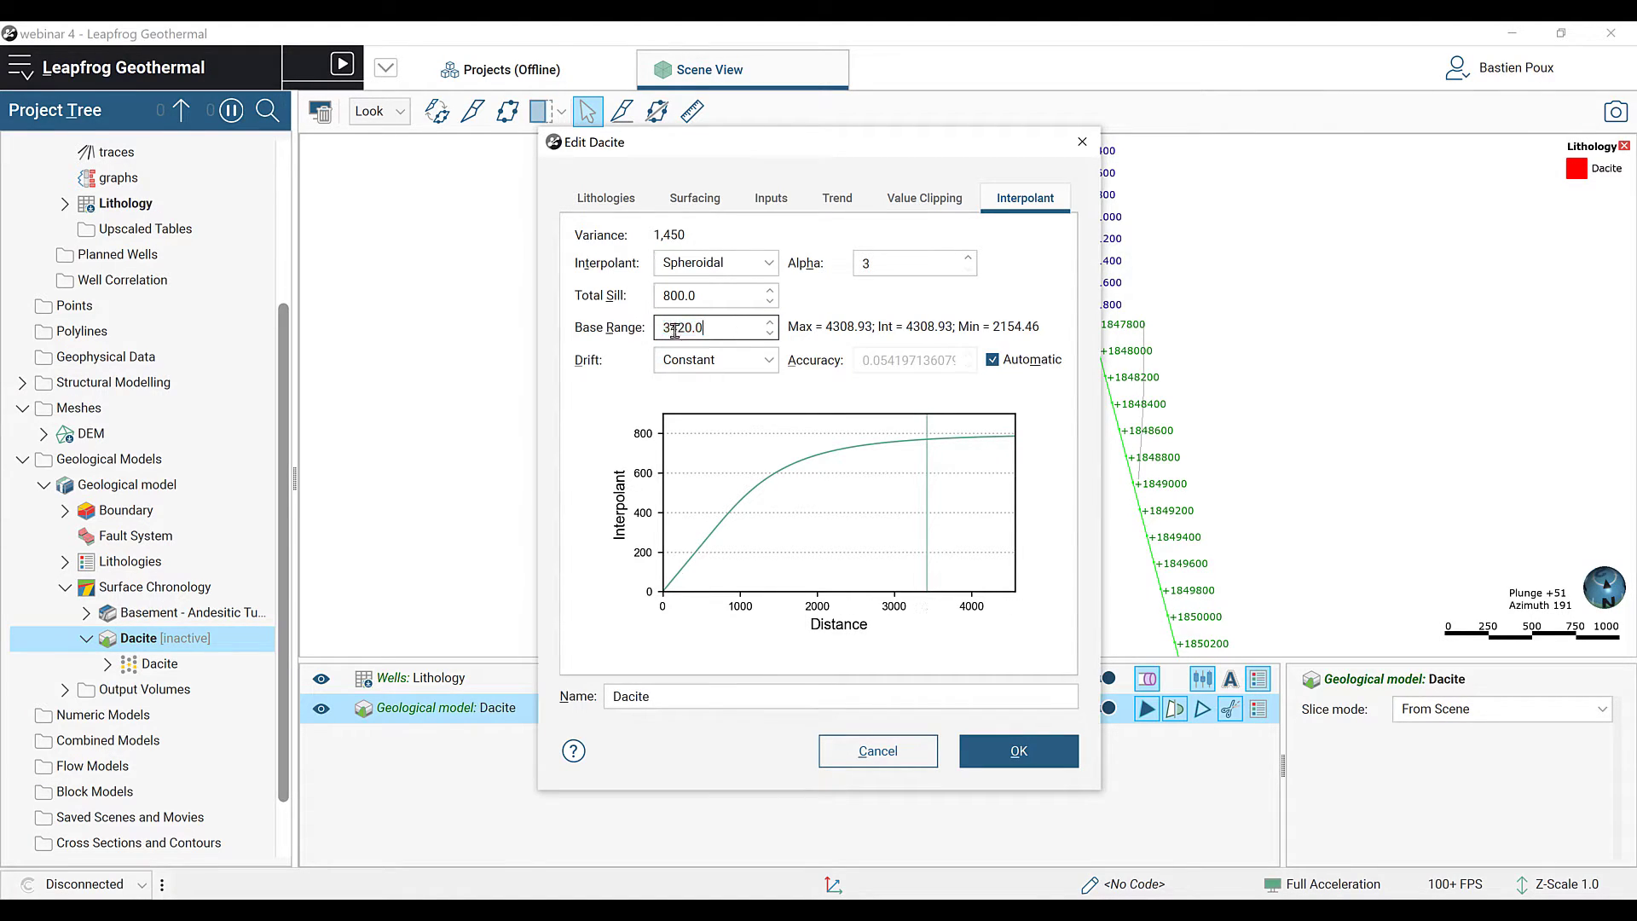
{"action": "left_click", "coordinate": [725, 302]}
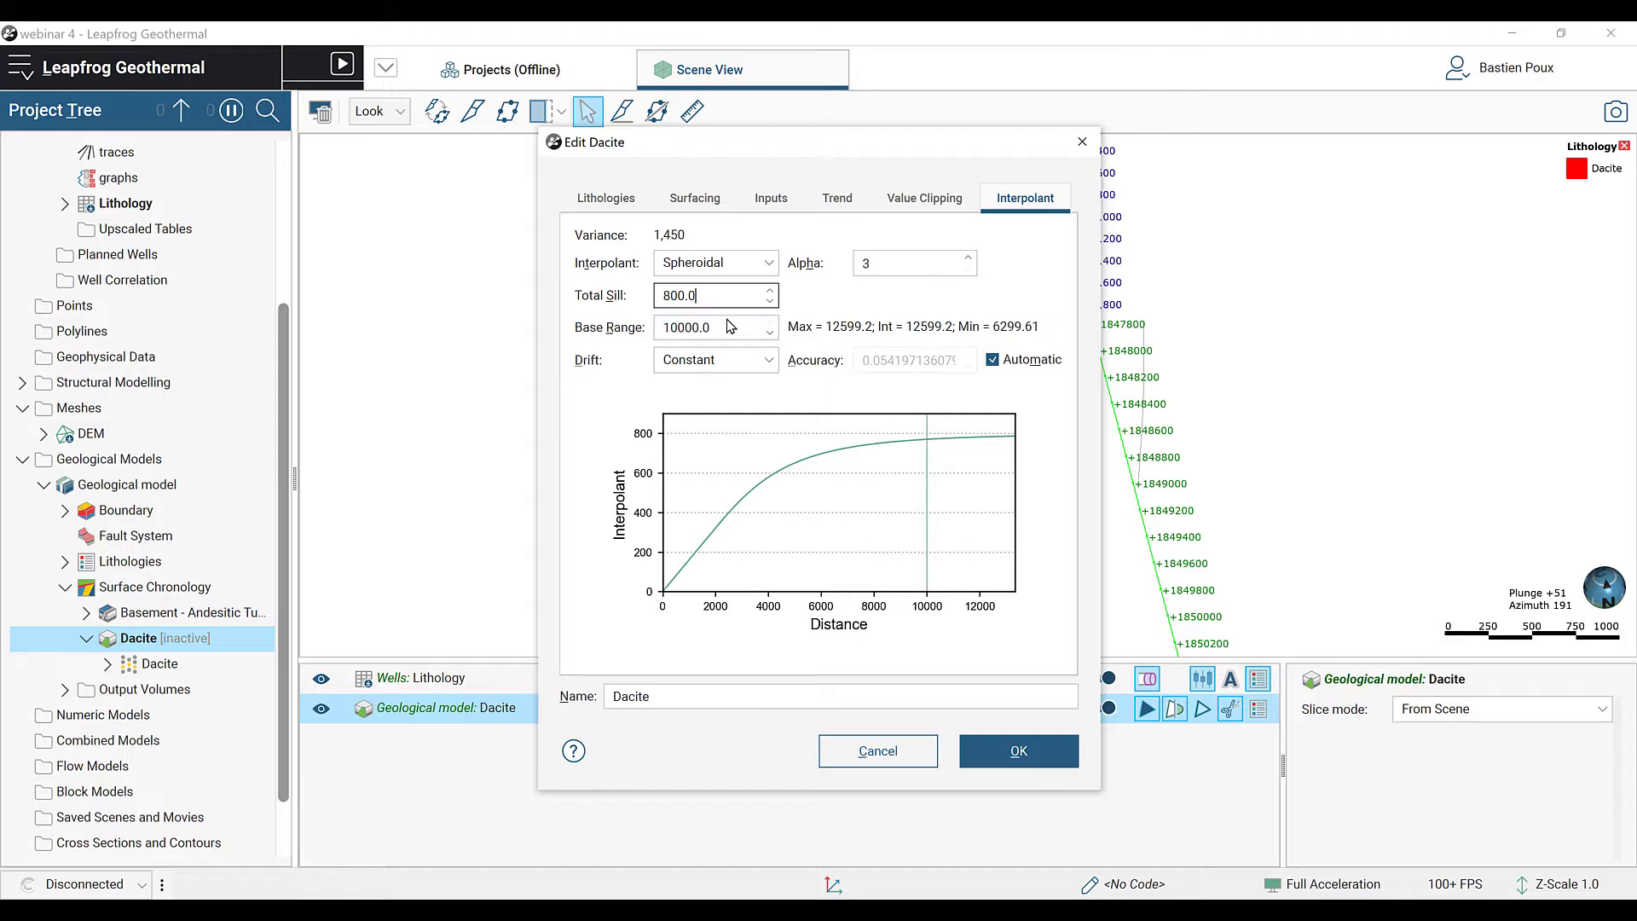
{"action": "left_click", "coordinate": [731, 328]}
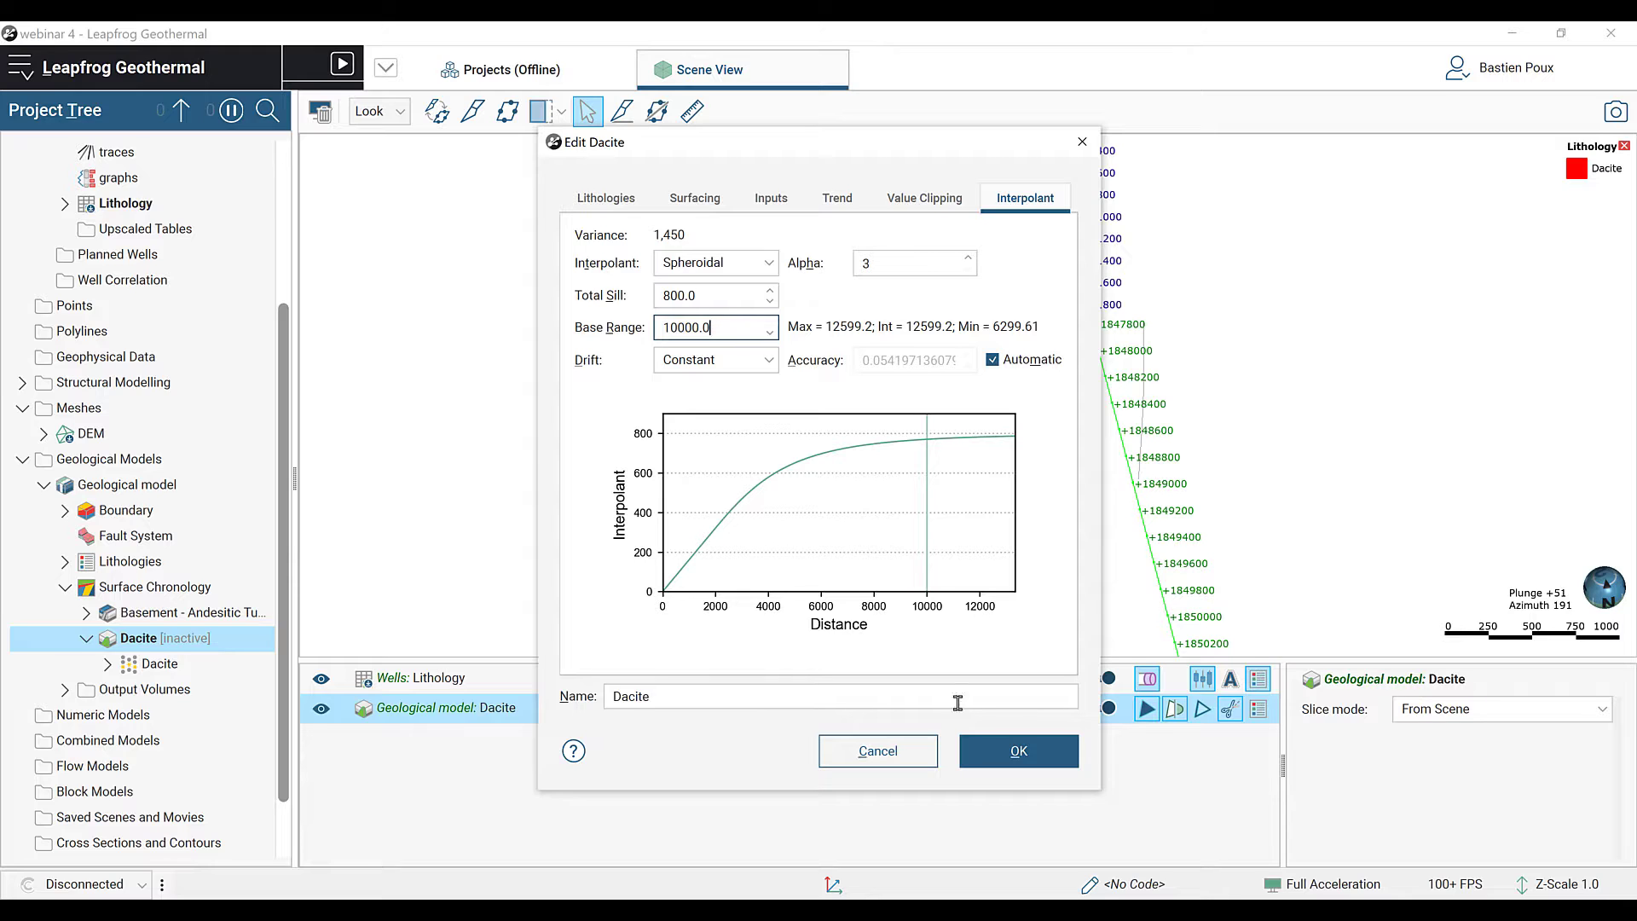
{"action": "left_click", "coordinate": [1055, 755]}
{"action": "left_click_drag", "start_coordinate": [1027, 590], "coordinate": [908, 509]}
{"action": "middle_click_drag", "start_coordinate": [908, 509], "coordinate": [1023, 453]}
{"action": "left_click_drag", "start_coordinate": [1015, 455], "coordinate": [918, 474]}
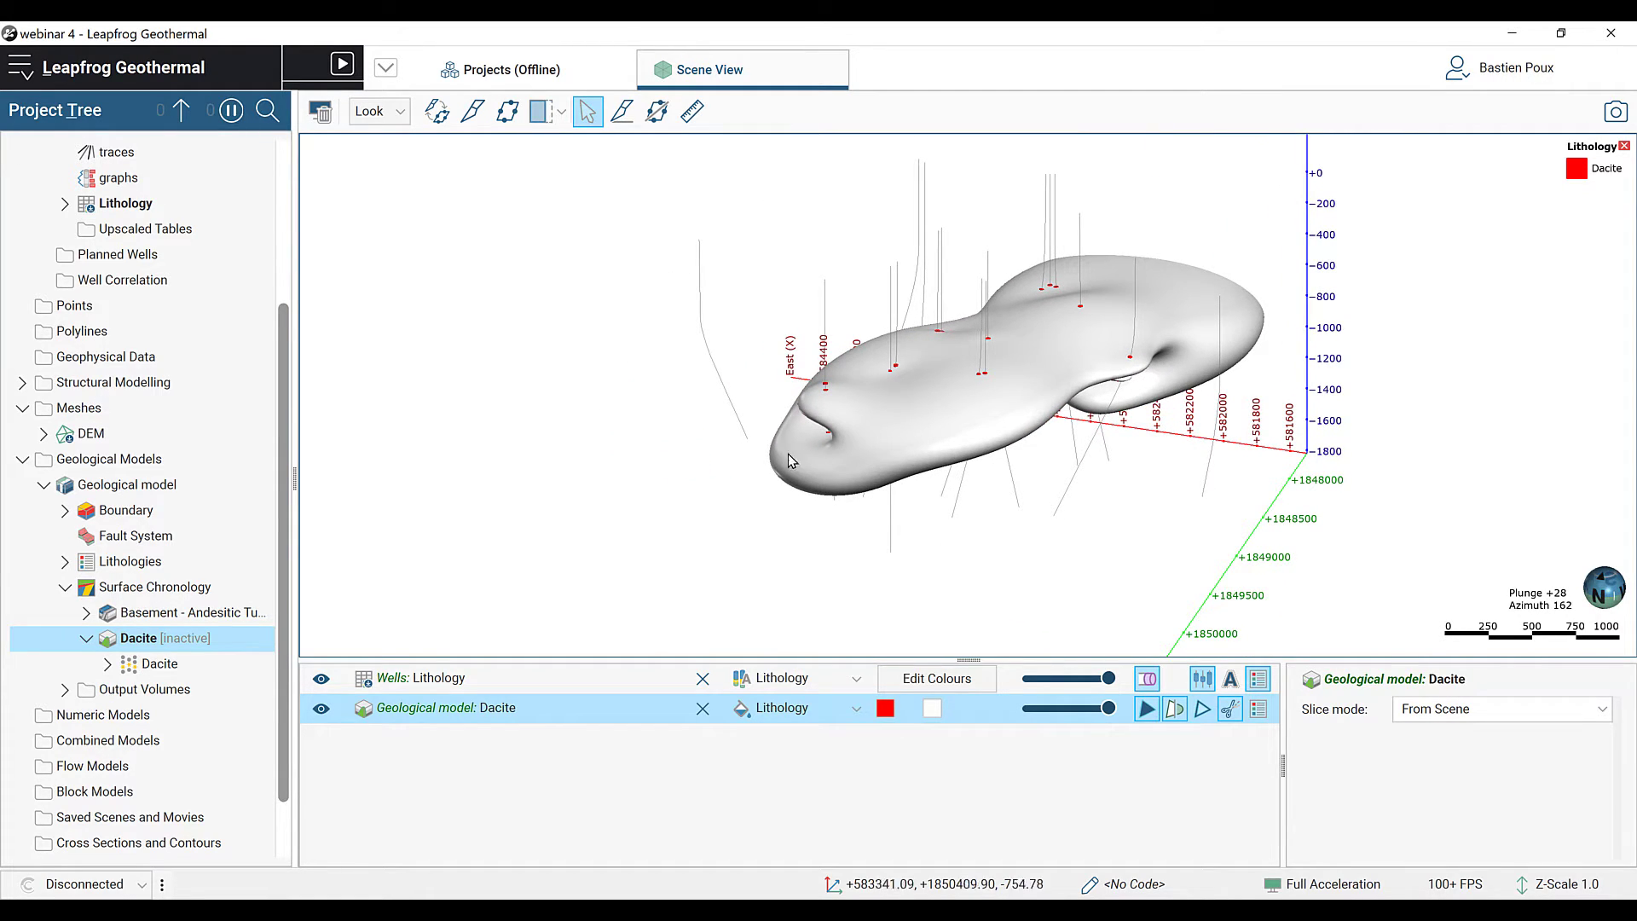
Step: Change the Dacite surface's interpolant type to Linear and apply it
{"action": "double_click", "coordinate": [147, 639]}
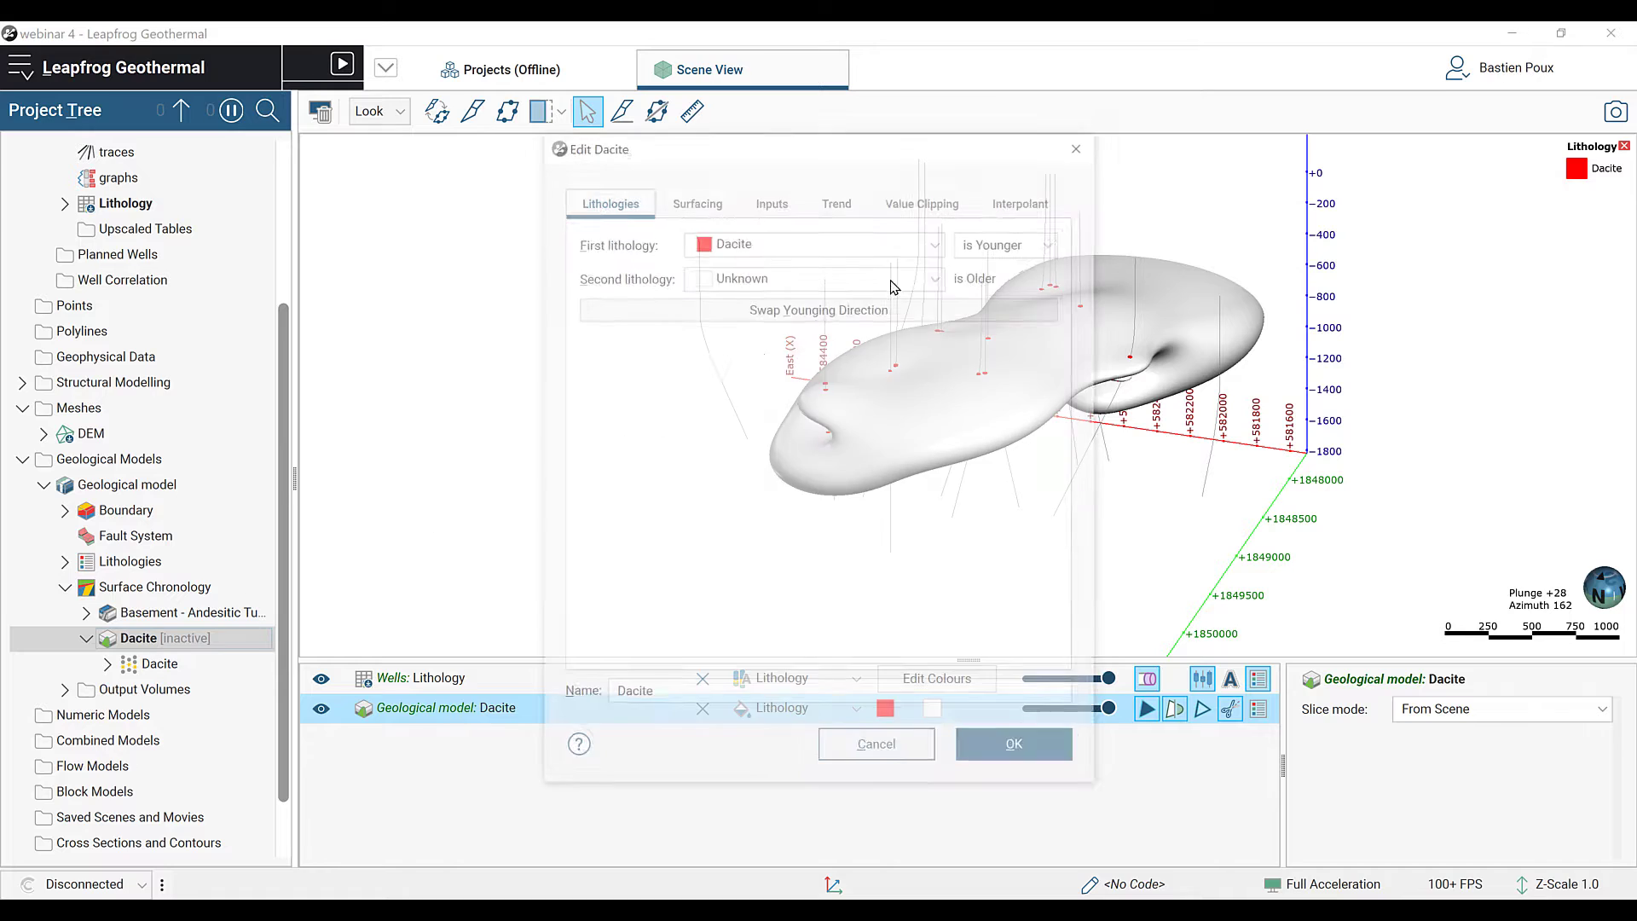
{"action": "left_click", "coordinate": [1010, 197]}
{"action": "left_click", "coordinate": [737, 265]}
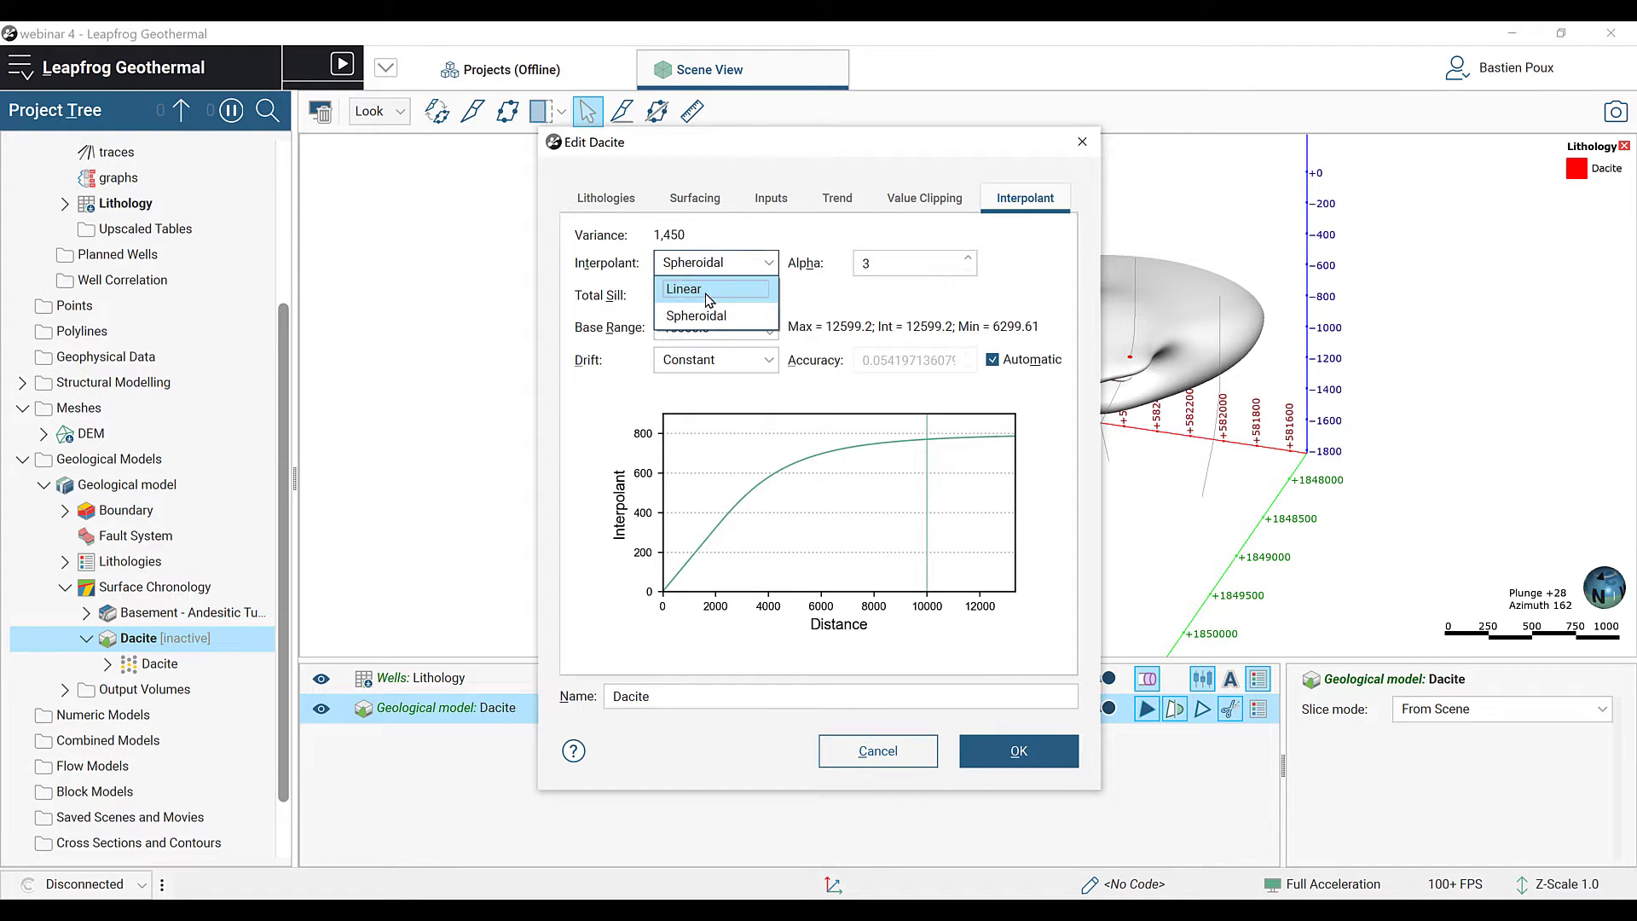
{"action": "left_click", "coordinate": [673, 282]}
{"action": "left_click_drag", "start_coordinate": [780, 158], "coordinate": [478, 133]}
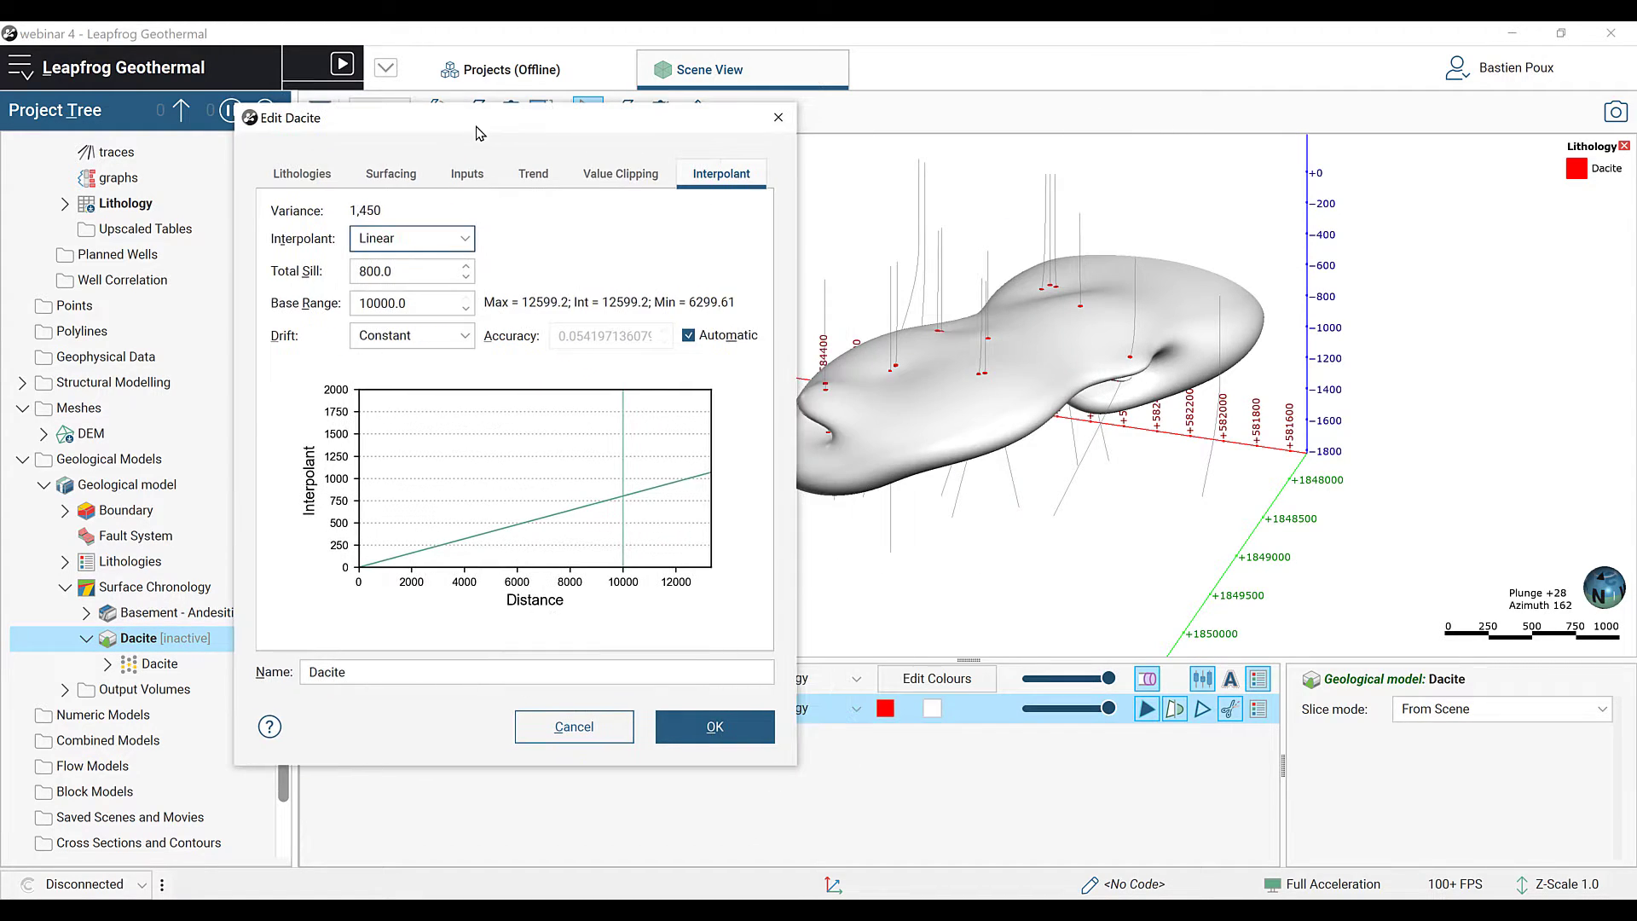
{"action": "left_click", "coordinate": [721, 729]}
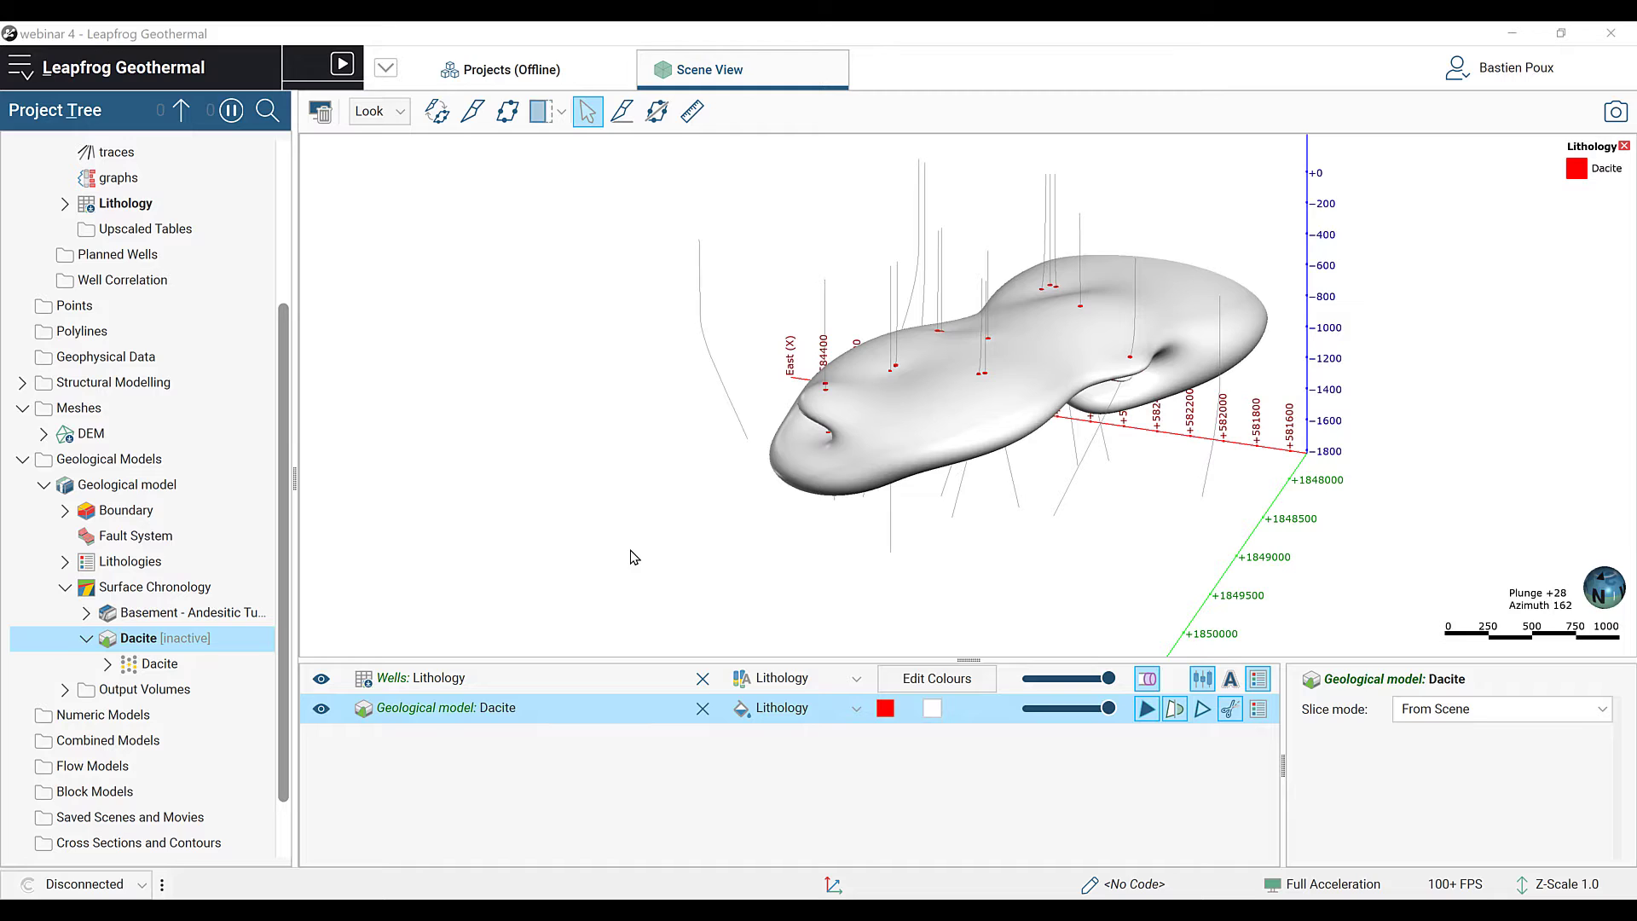
Step: Show the Andesitic Tuff and Basement intervals on the wells along with Dacite
{"action": "left_click", "coordinate": [928, 679]}
{"action": "left_click", "coordinate": [684, 363]}
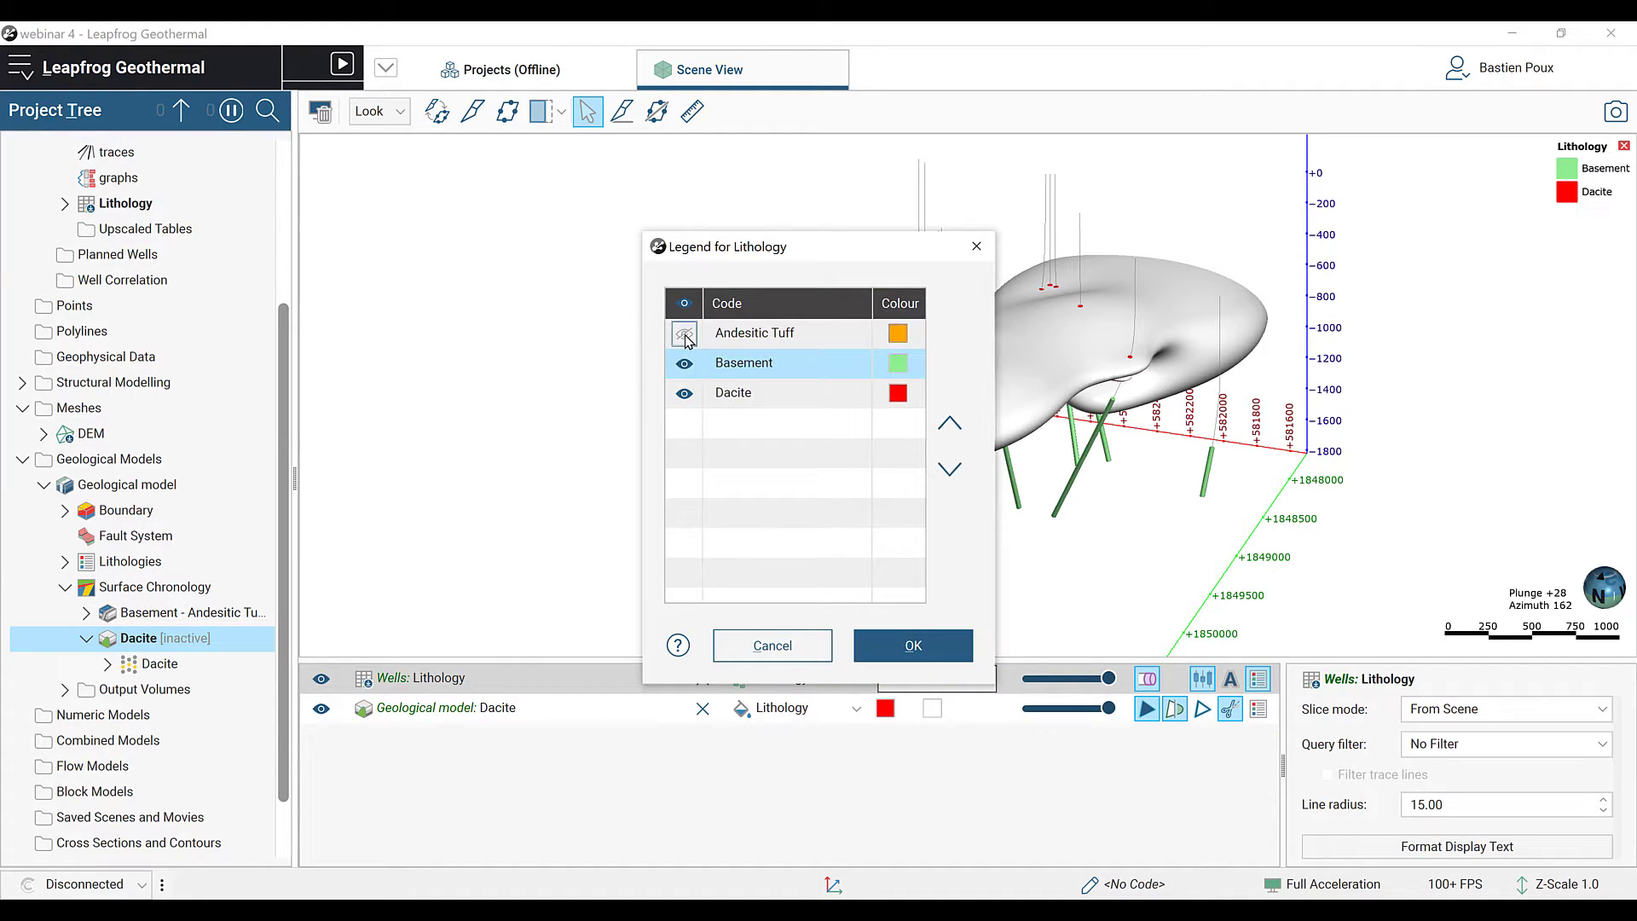
{"action": "left_click", "coordinate": [684, 333]}
{"action": "left_click", "coordinate": [914, 646]}
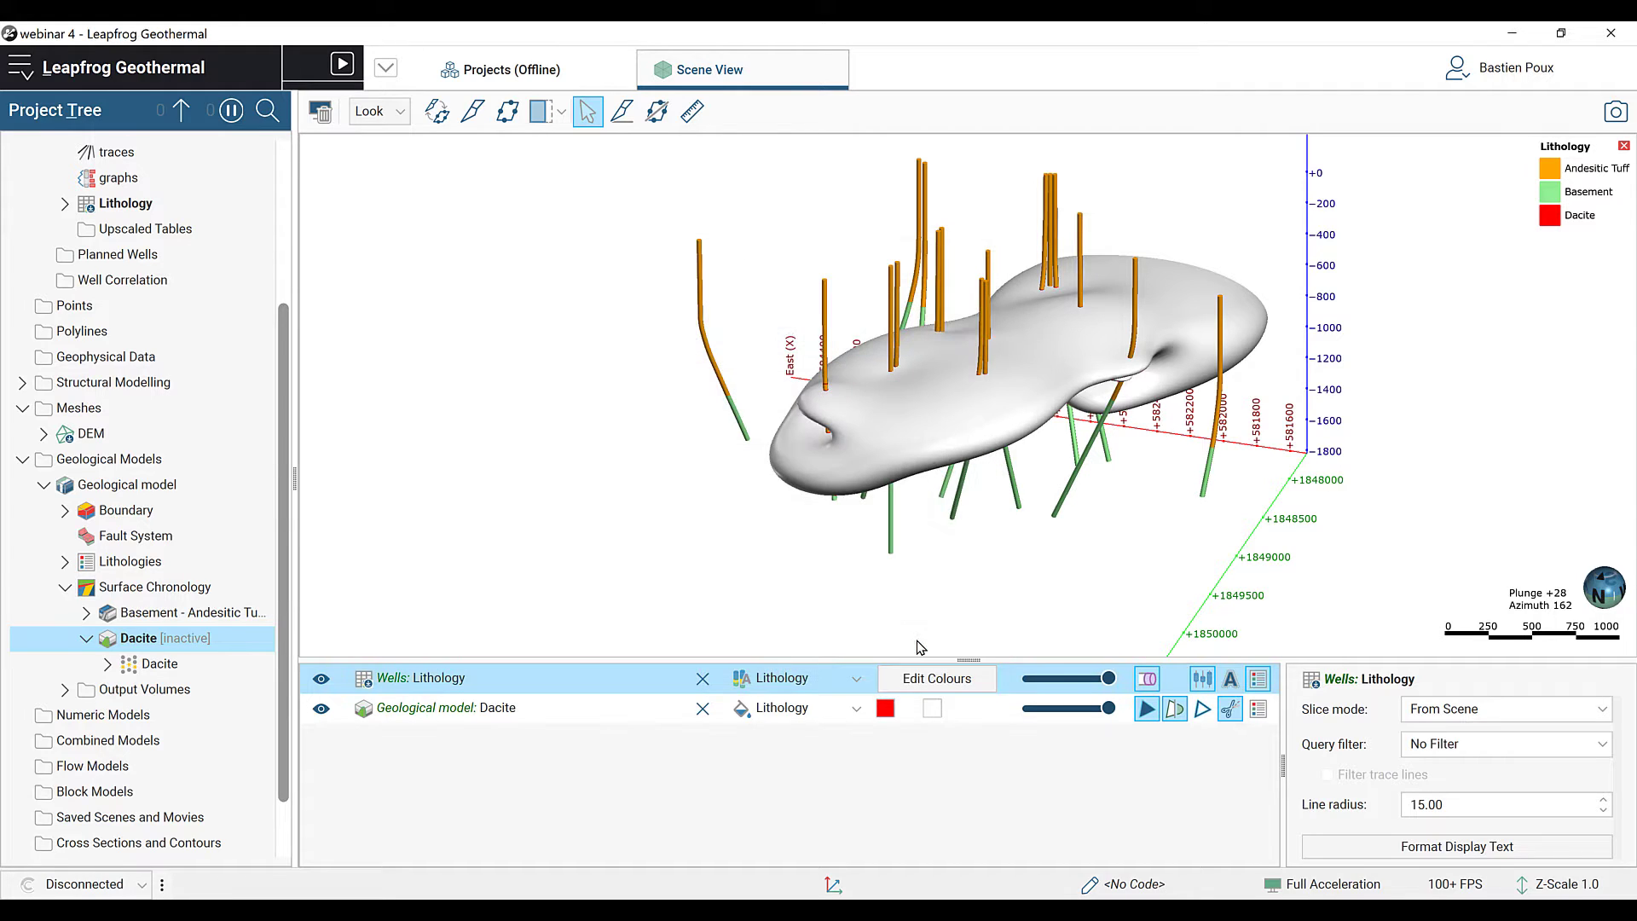
{"action": "left_click_drag", "start_coordinate": [921, 540], "coordinate": [899, 524]}
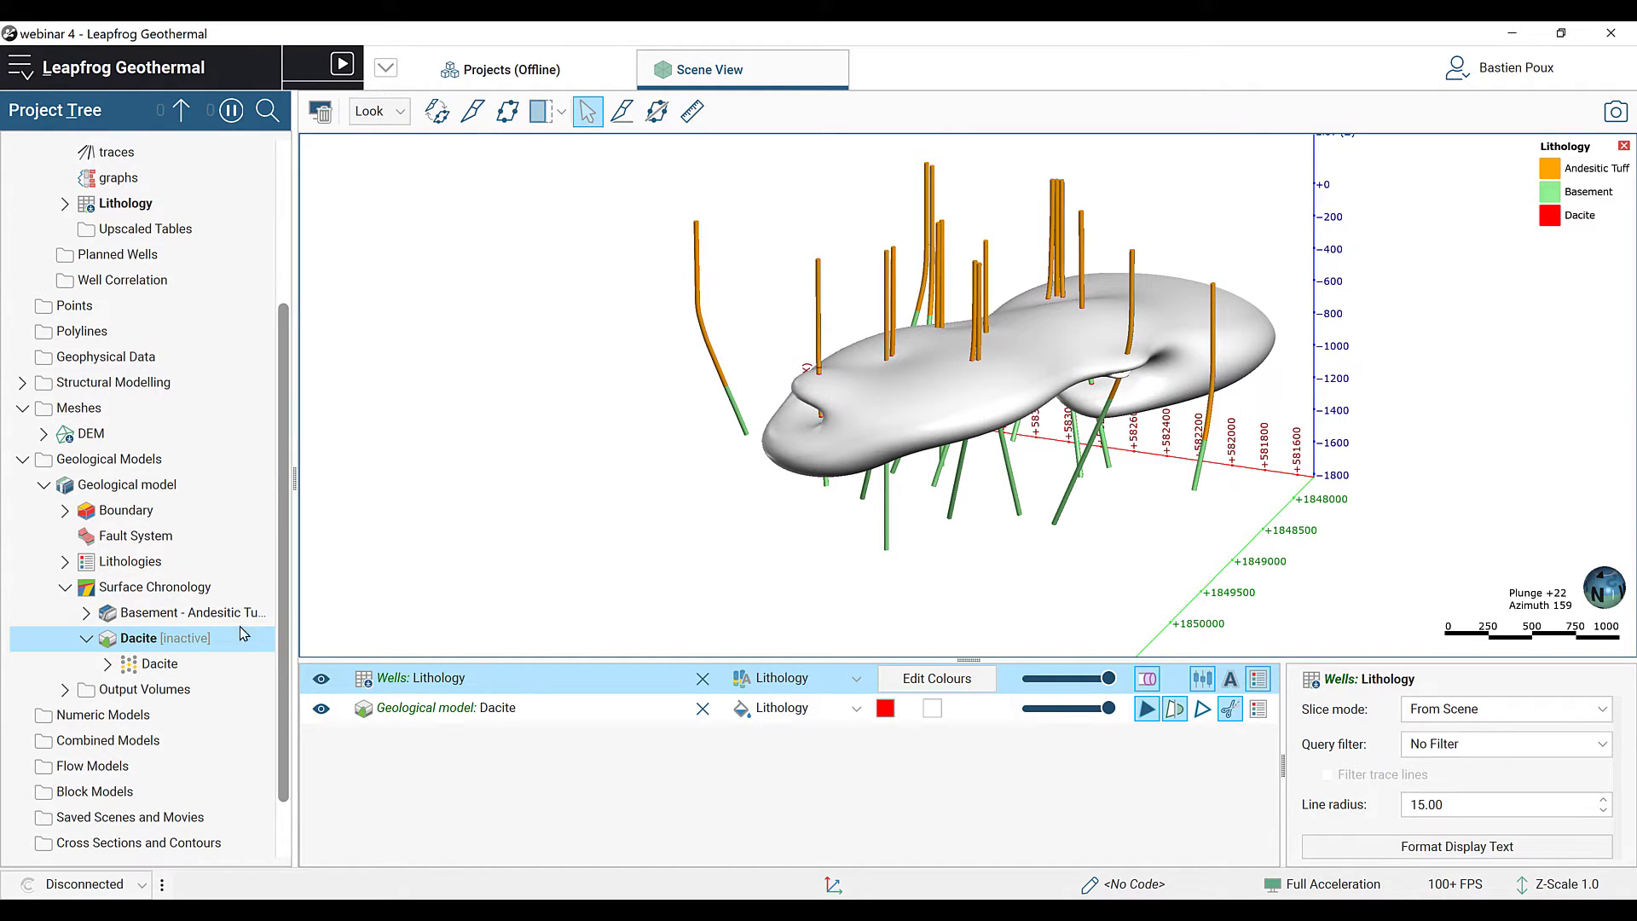
Step: Open the Dacite intrusion points for editing, review their lithology and upscaling options, and briefly try converting enclosed ignored segments
{"action": "double_click", "coordinate": [128, 665]}
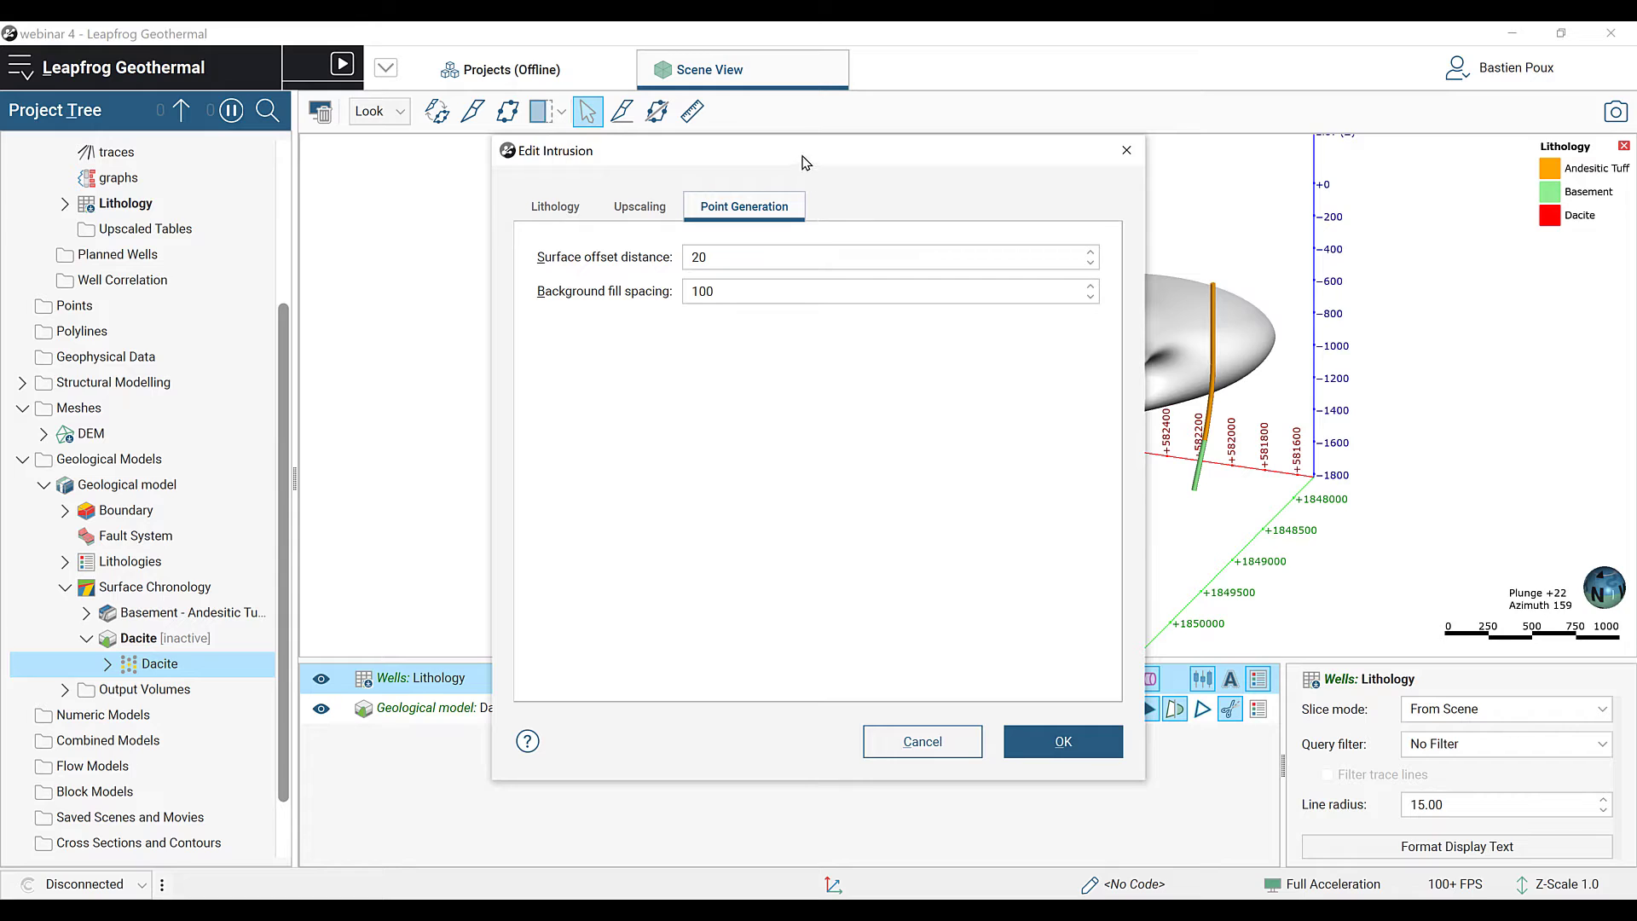
{"action": "left_click_drag", "start_coordinate": [806, 162], "coordinate": [413, 130]}
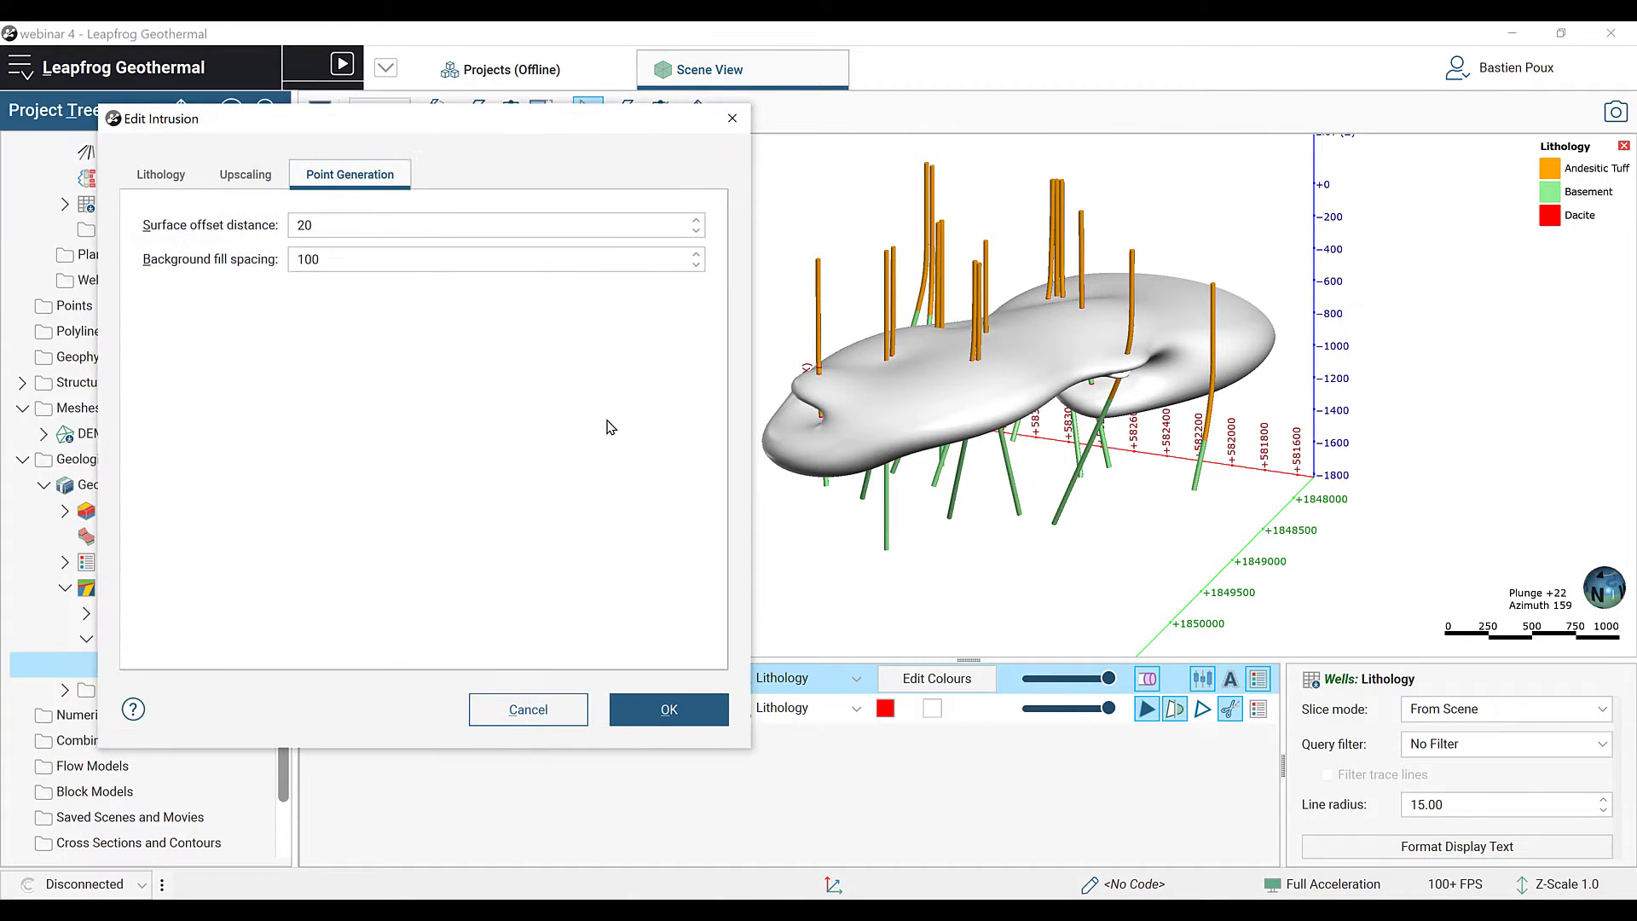
{"action": "left_click_drag", "start_coordinate": [750, 750], "coordinate": [603, 622]}
{"action": "left_click", "coordinate": [159, 173]}
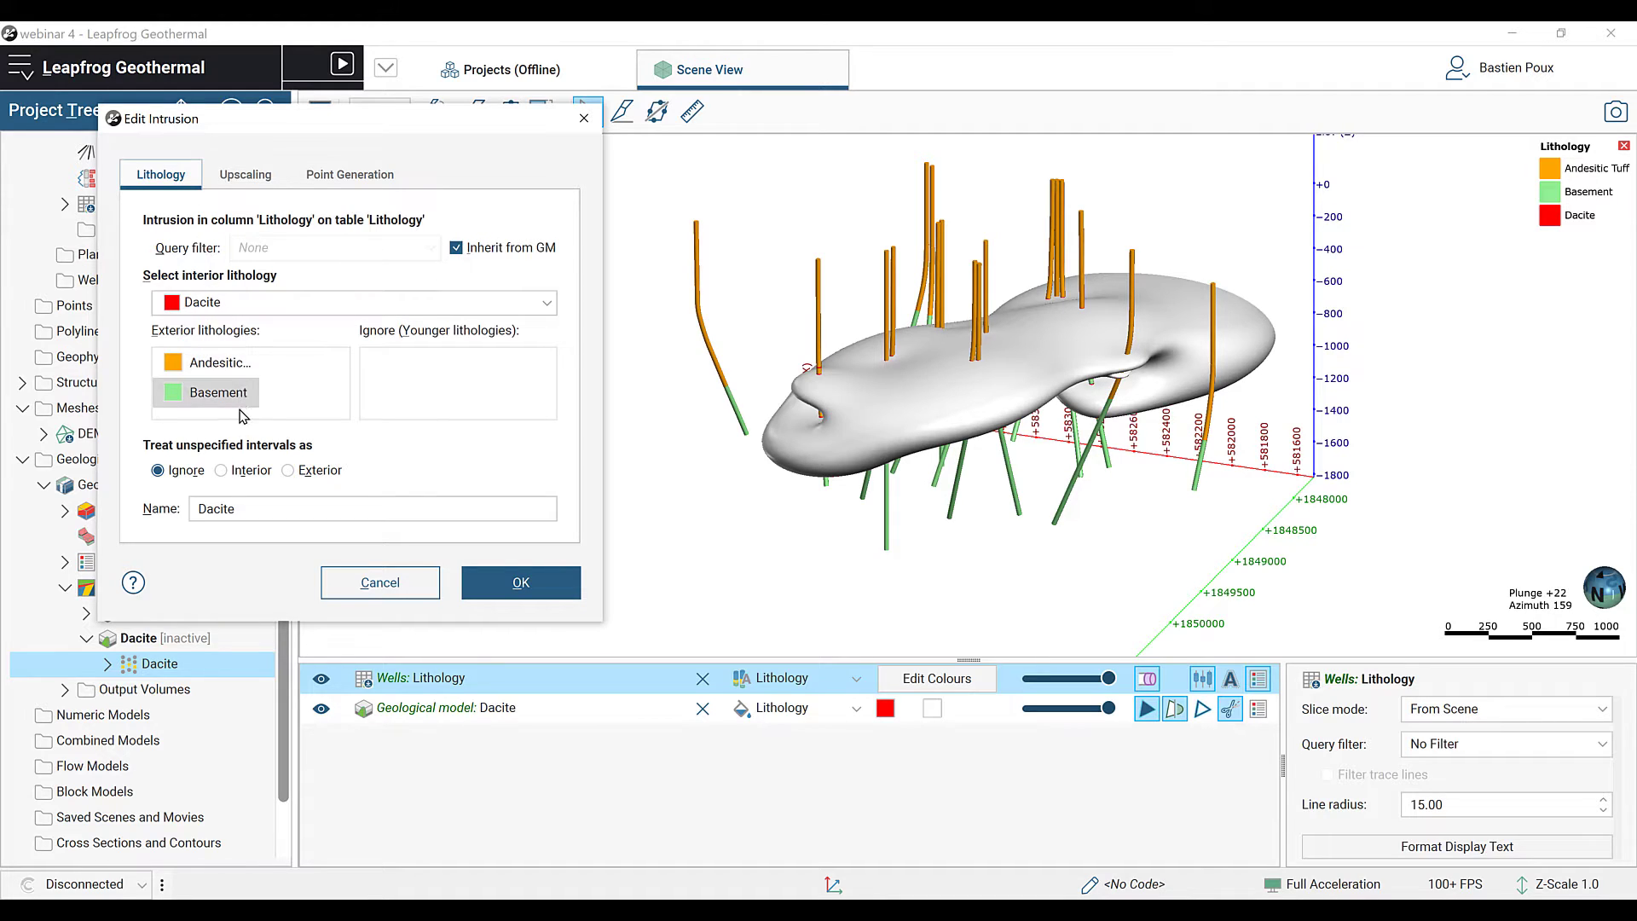
{"action": "mouse_move", "coordinate": [248, 362]}
{"action": "left_mouse_down"}
{"action": "mouse_move", "coordinate": [490, 389]}
{"action": "mouse_move", "coordinate": [247, 382]}
{"action": "left_mouse_up"}
{"action": "left_click", "coordinate": [247, 175]}
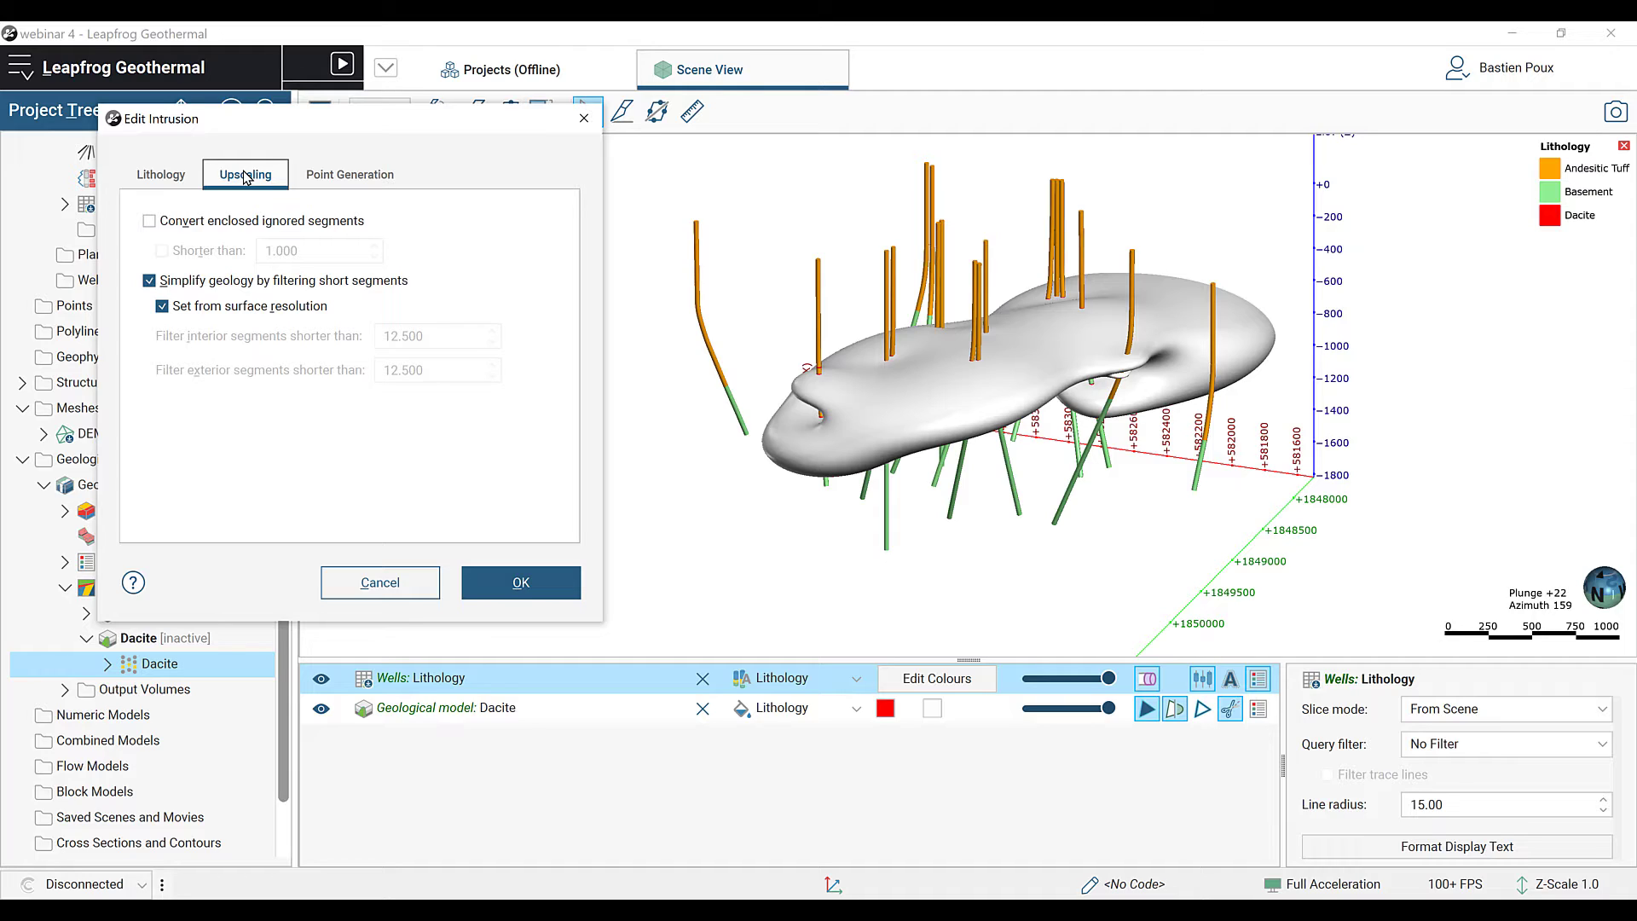
{"action": "left_click", "coordinate": [191, 221]}
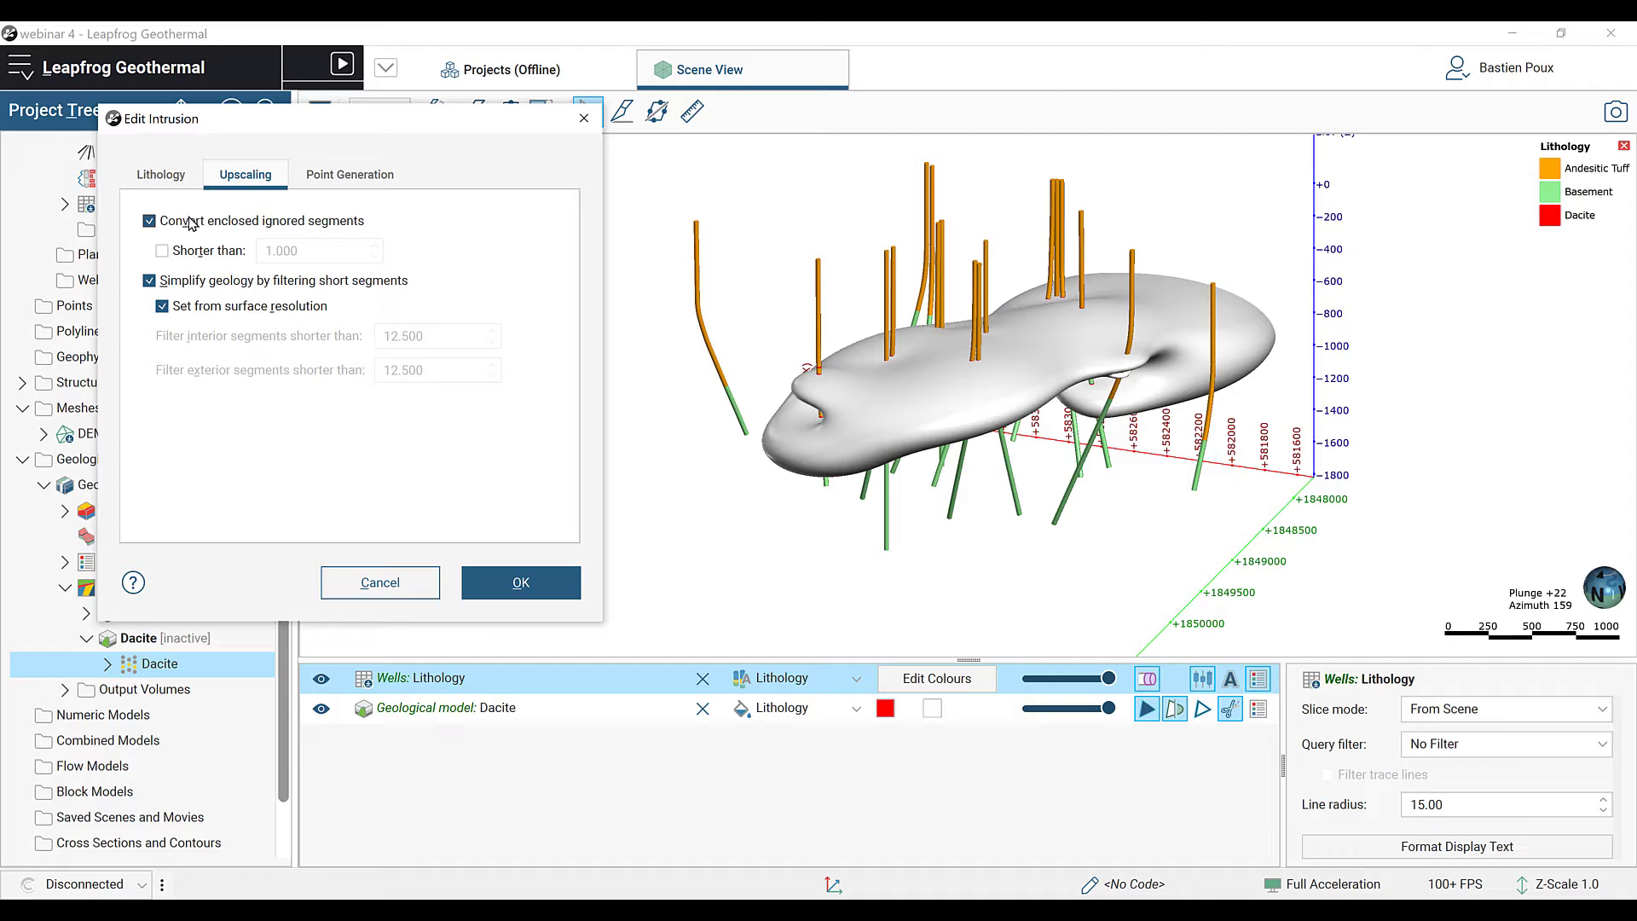
{"action": "left_click", "coordinate": [191, 222]}
Step: Inspect the short Dacite intervals in well CW-16 beneath the intrusion surface and check their depth ranges
{"action": "left_click_drag", "start_coordinate": [1044, 557], "coordinate": [979, 435]}
{"action": "scroll", "coordinate": [979, 427], "scroll_direction": "up", "scroll_amount": 5}
{"action": "middle_click_drag", "start_coordinate": [984, 405], "coordinate": [986, 423]}
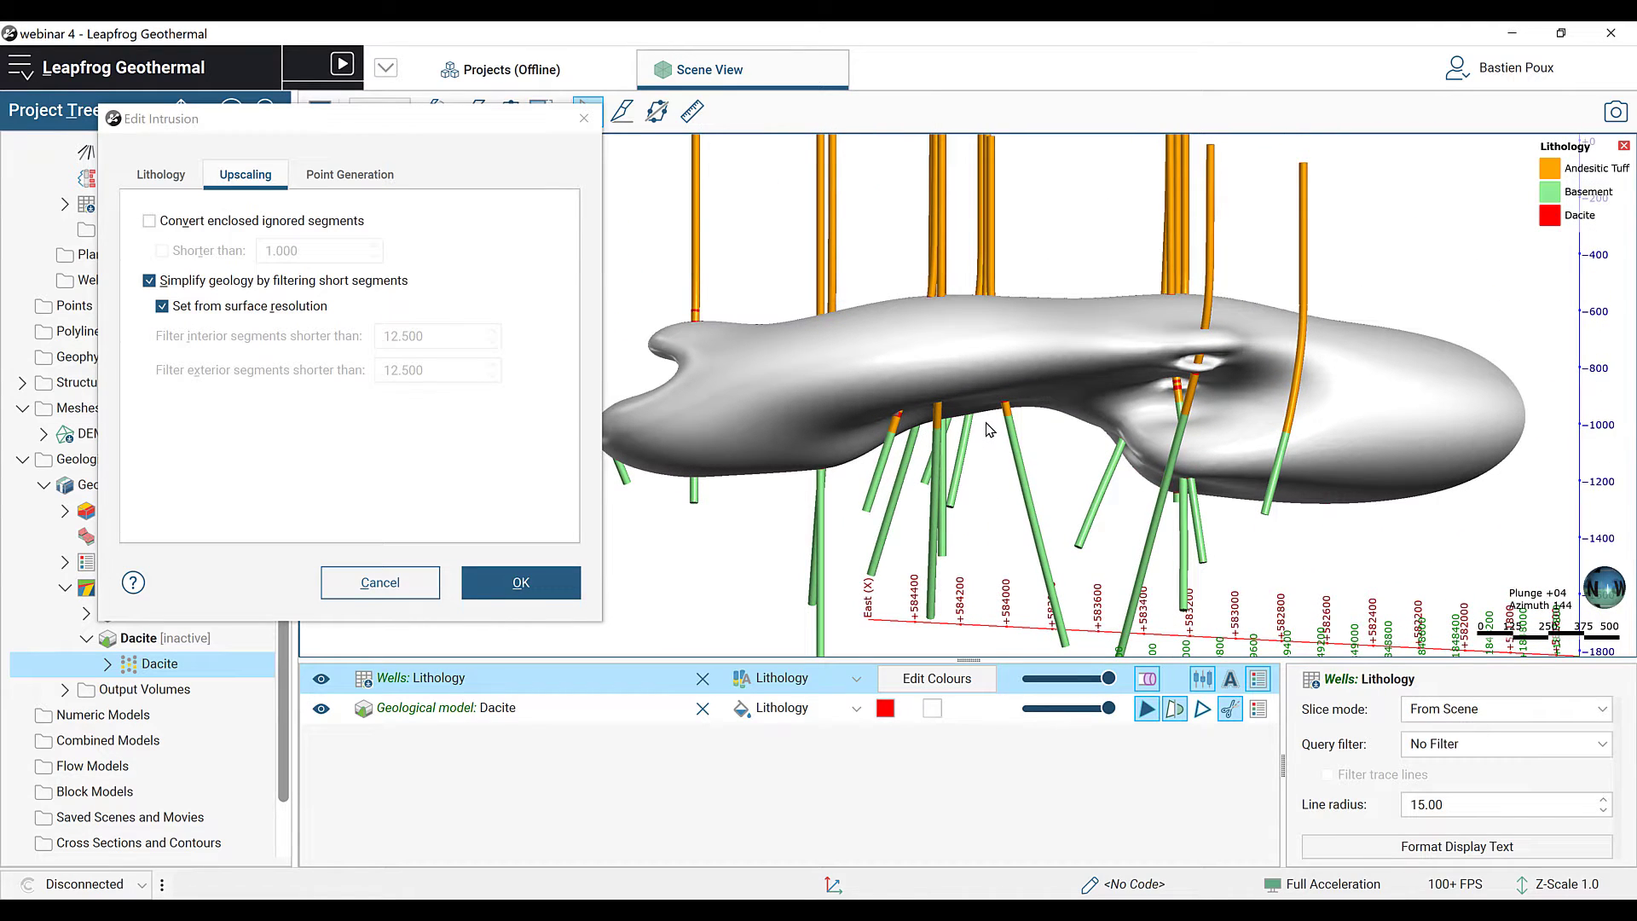
{"action": "scroll", "coordinate": [1254, 392], "scroll_direction": "up", "scroll_amount": 6}
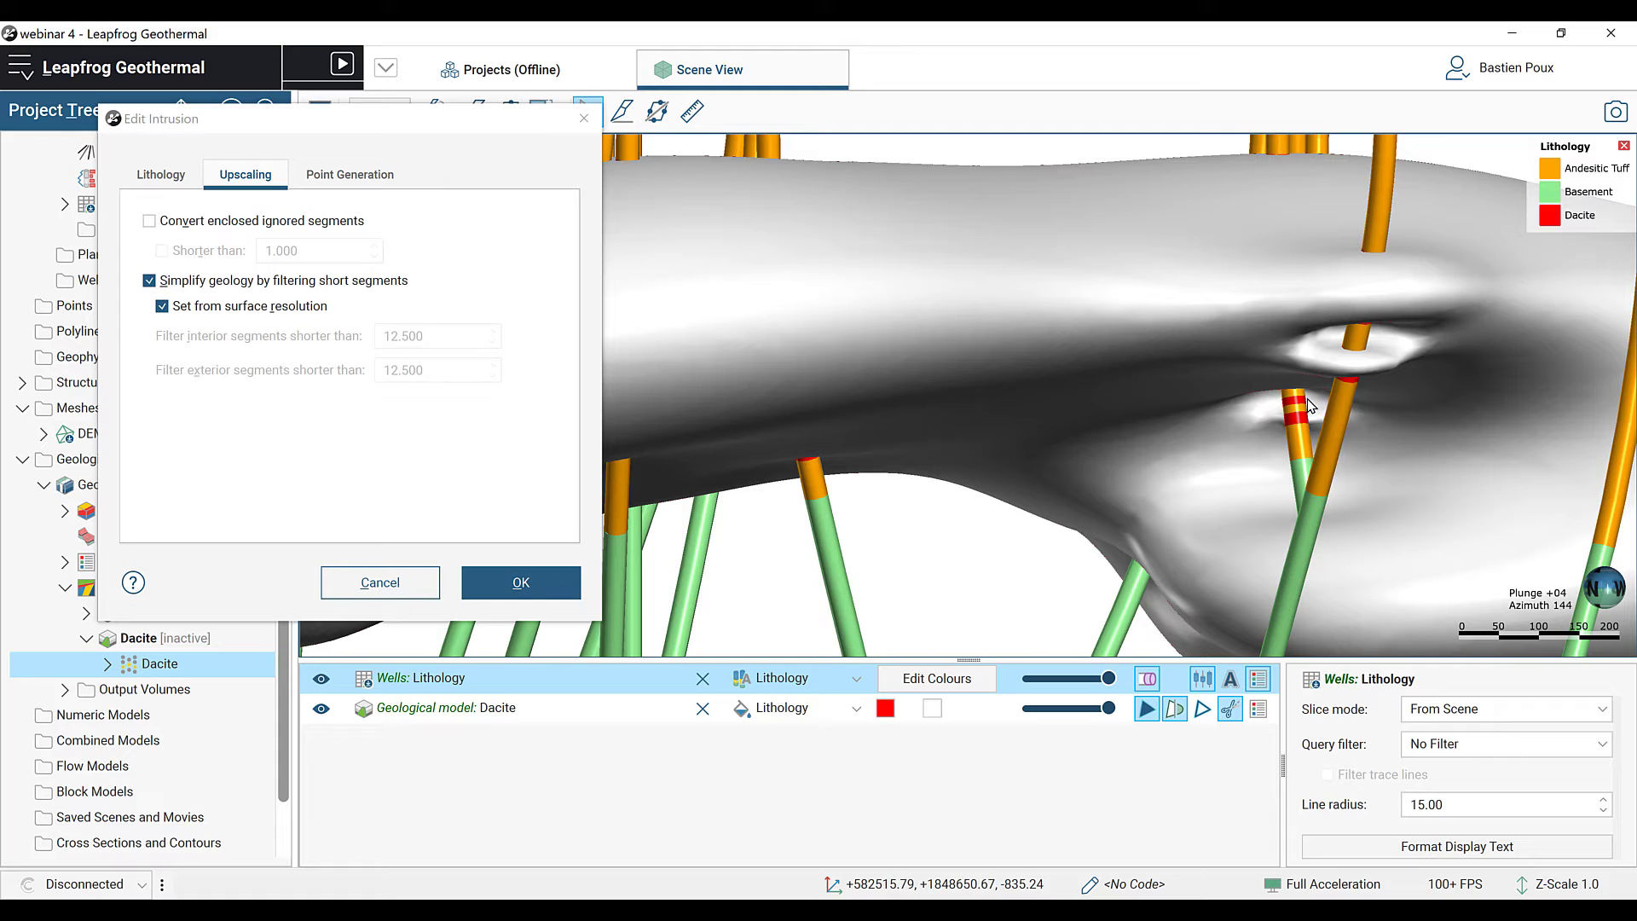
{"action": "left_click", "coordinate": [1308, 401]}
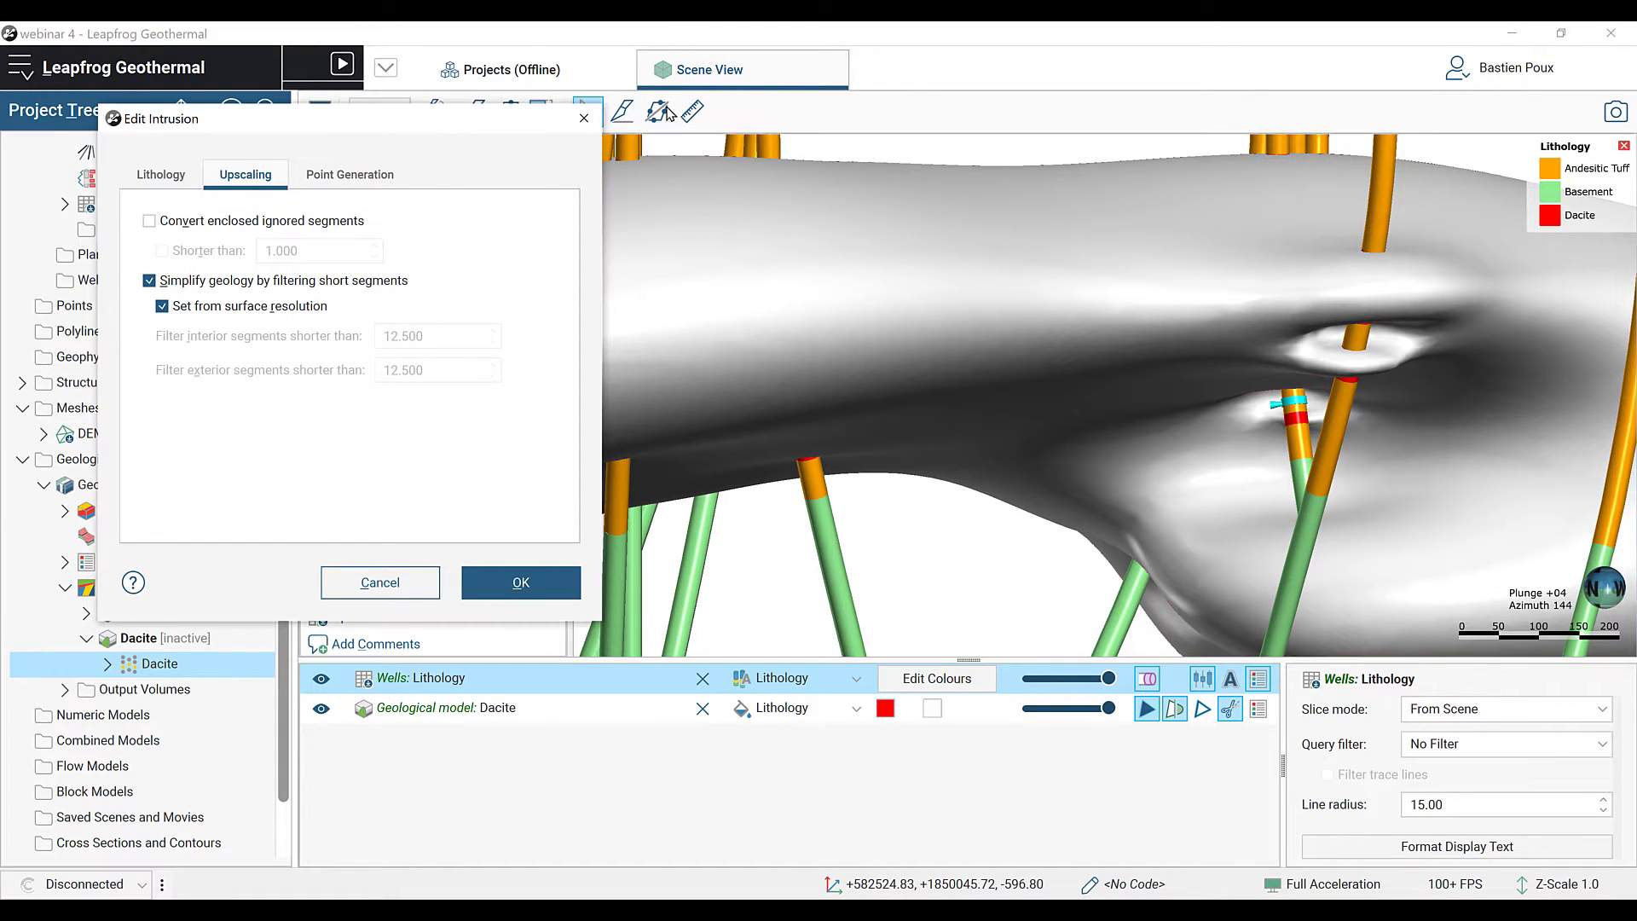
{"action": "left_click_drag", "start_coordinate": [430, 119], "coordinate": [934, 75]}
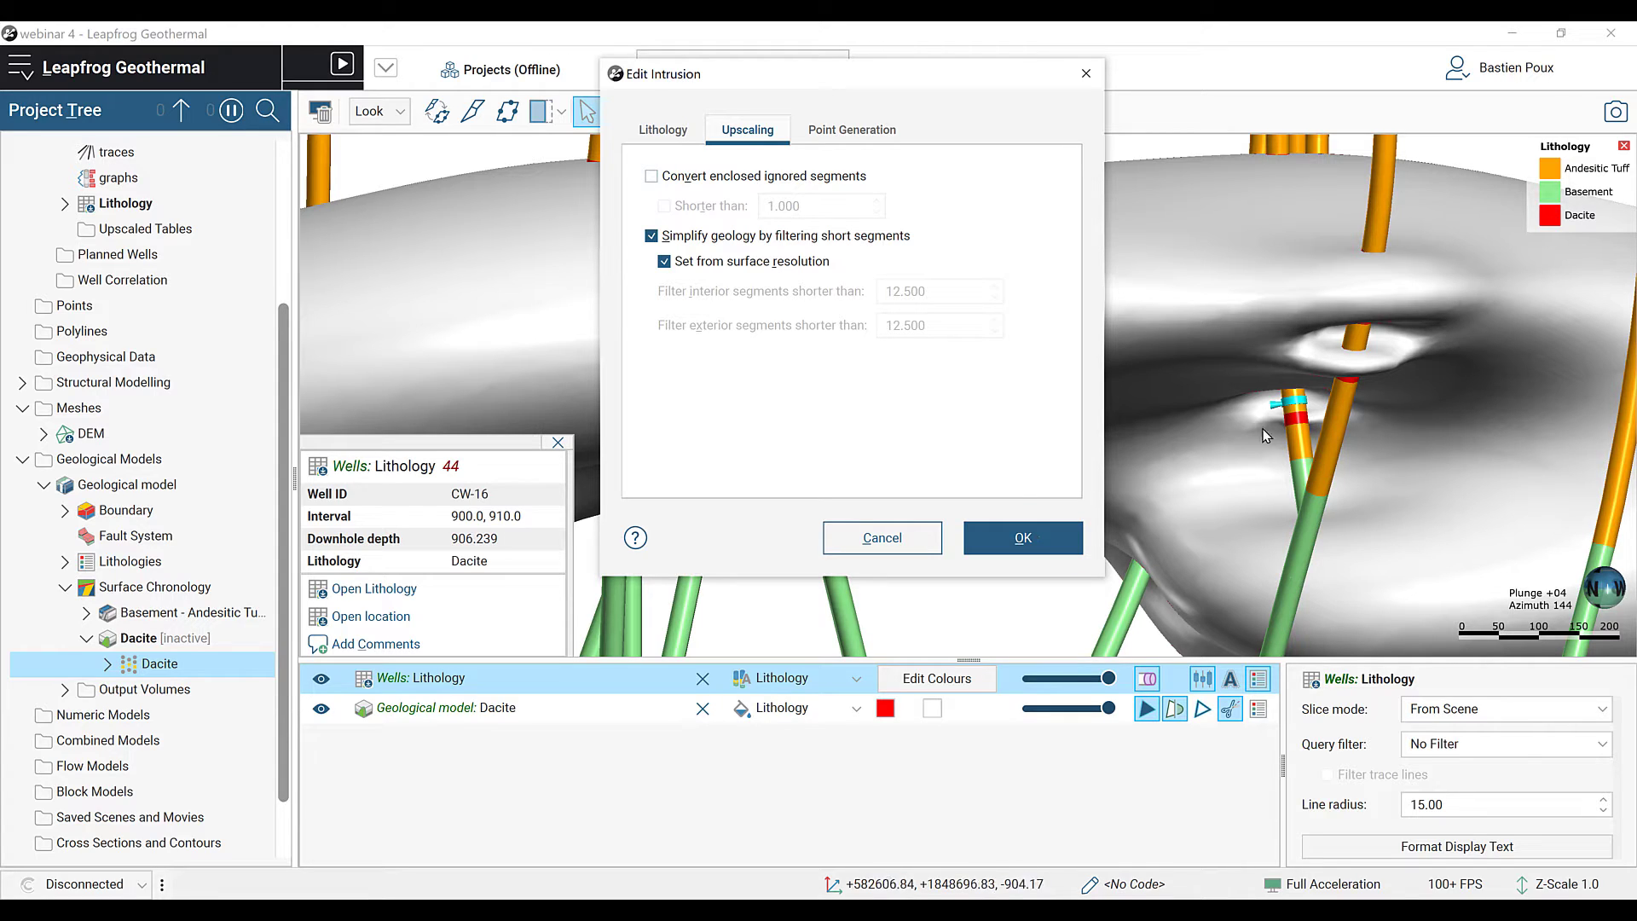
{"action": "left_click", "coordinate": [1289, 416]}
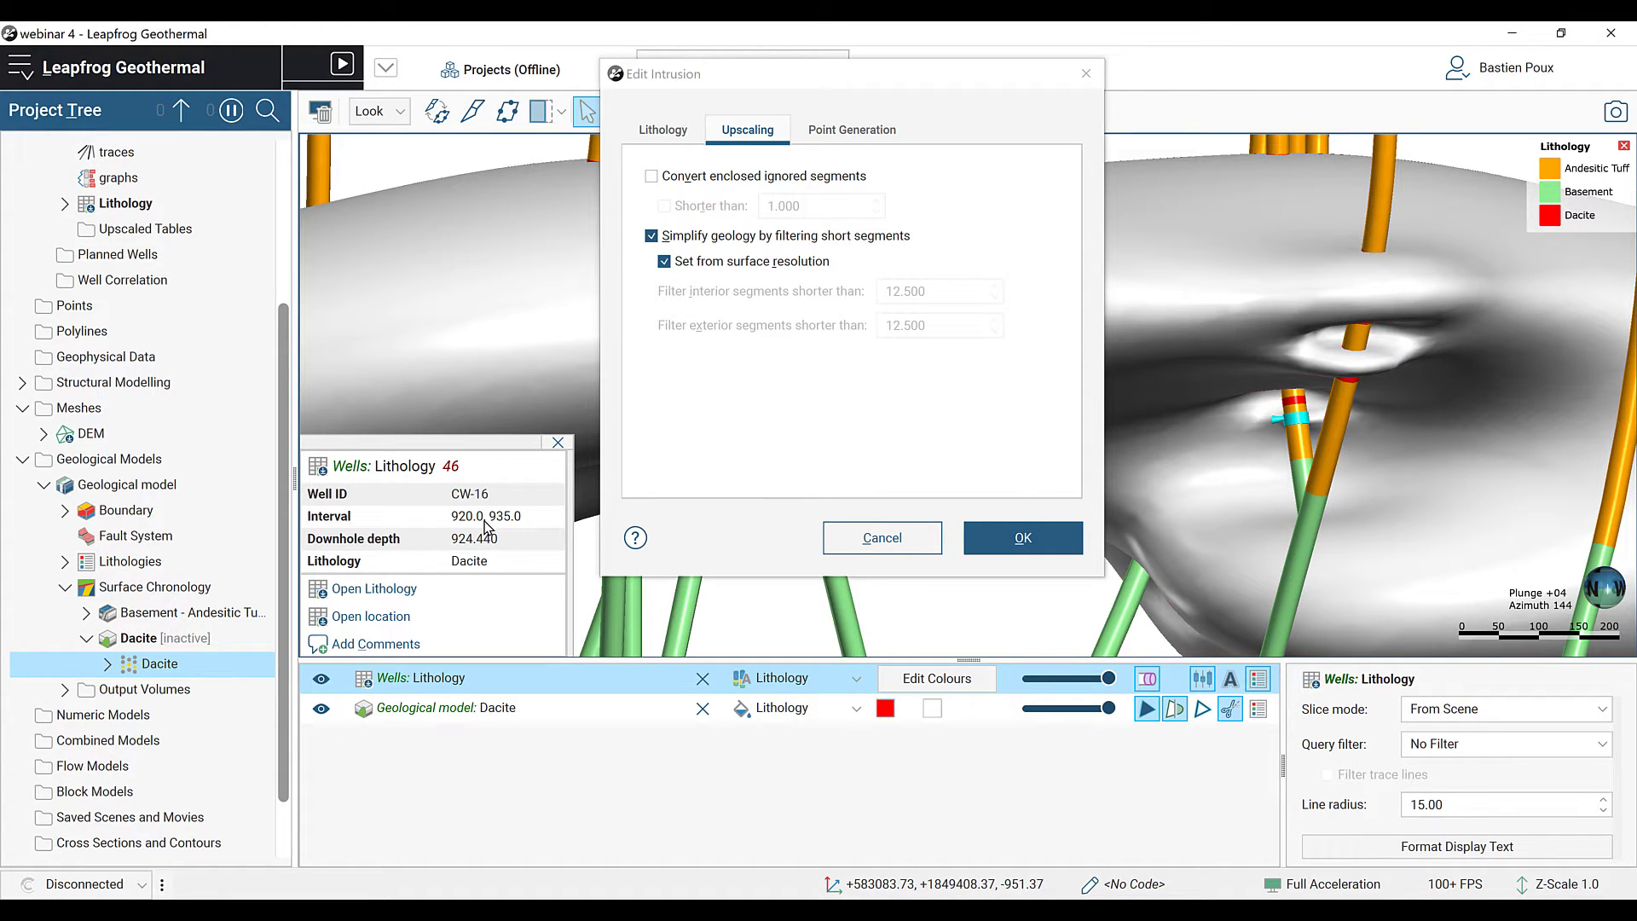
{"action": "left_click_drag", "start_coordinate": [1211, 511], "coordinate": [1134, 475]}
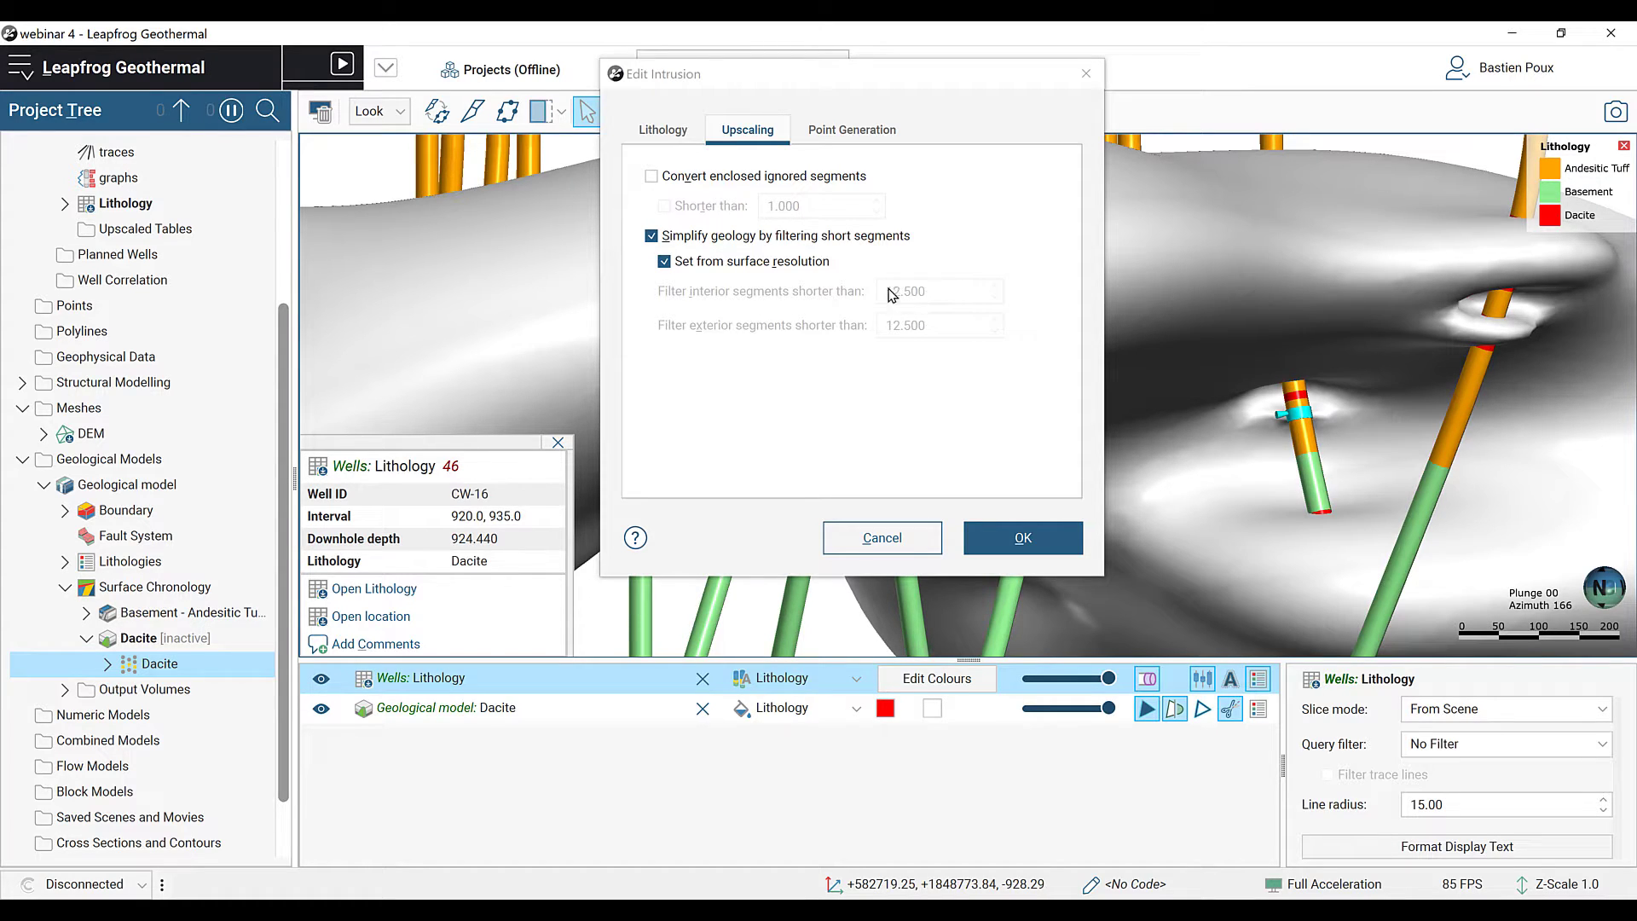
Step: Stop taking the Dacite short-segment filter lengths from the surface resolution, and check the interval depths in well CW-16
{"action": "left_click", "coordinate": [724, 264]}
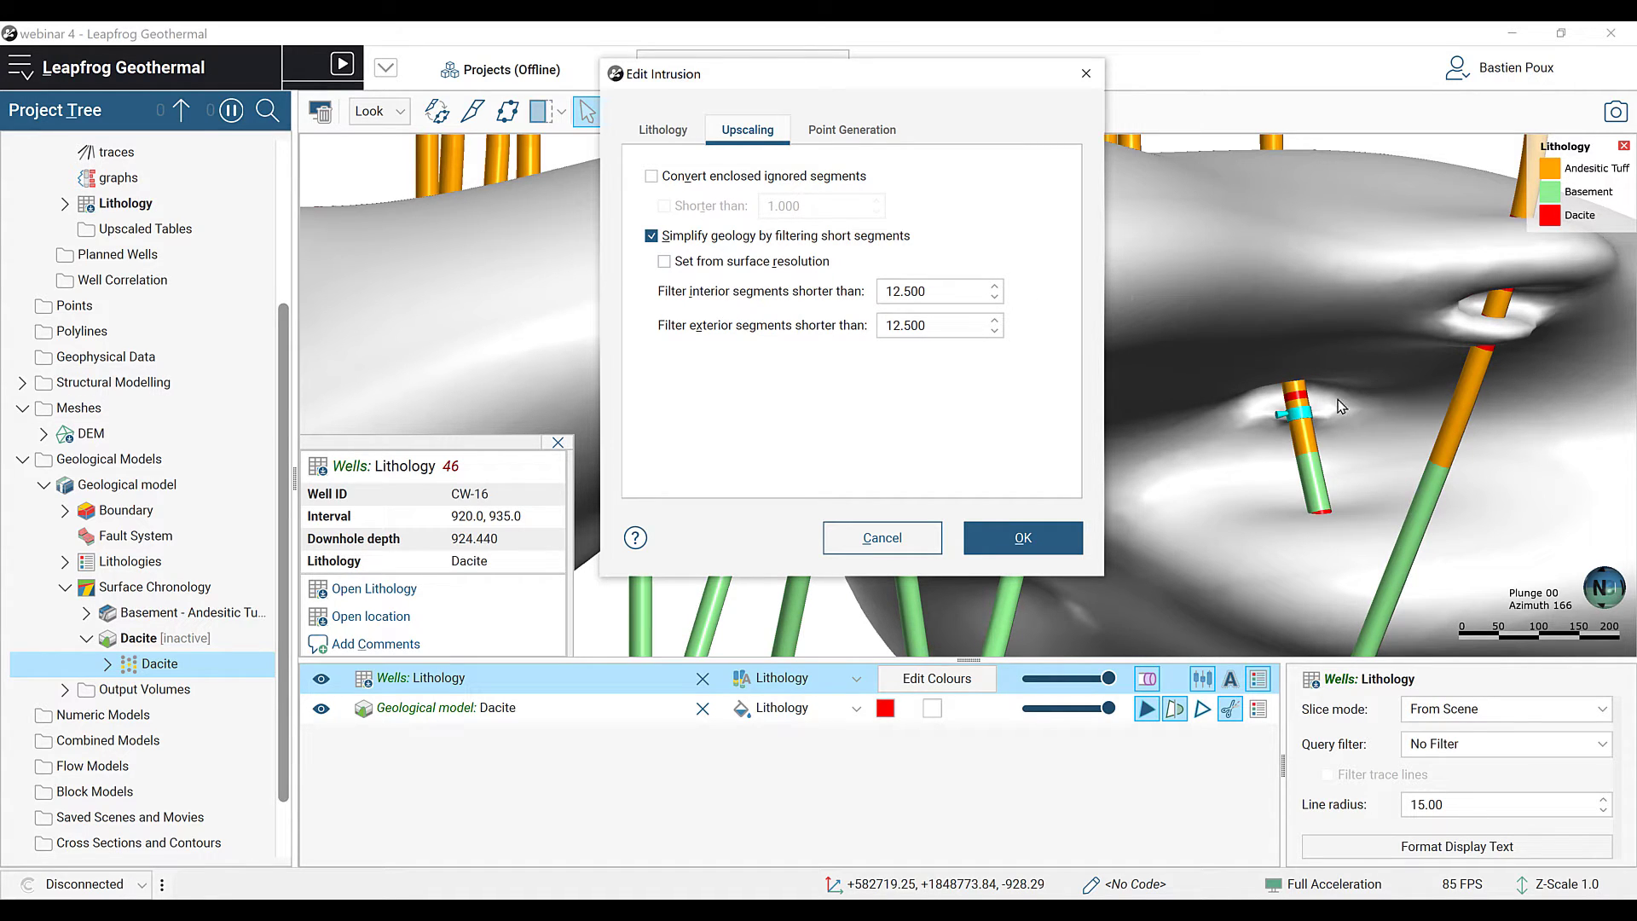
{"action": "left_click", "coordinate": [1299, 414]}
{"action": "scroll", "coordinate": [1306, 417], "scroll_direction": "up", "scroll_amount": 3}
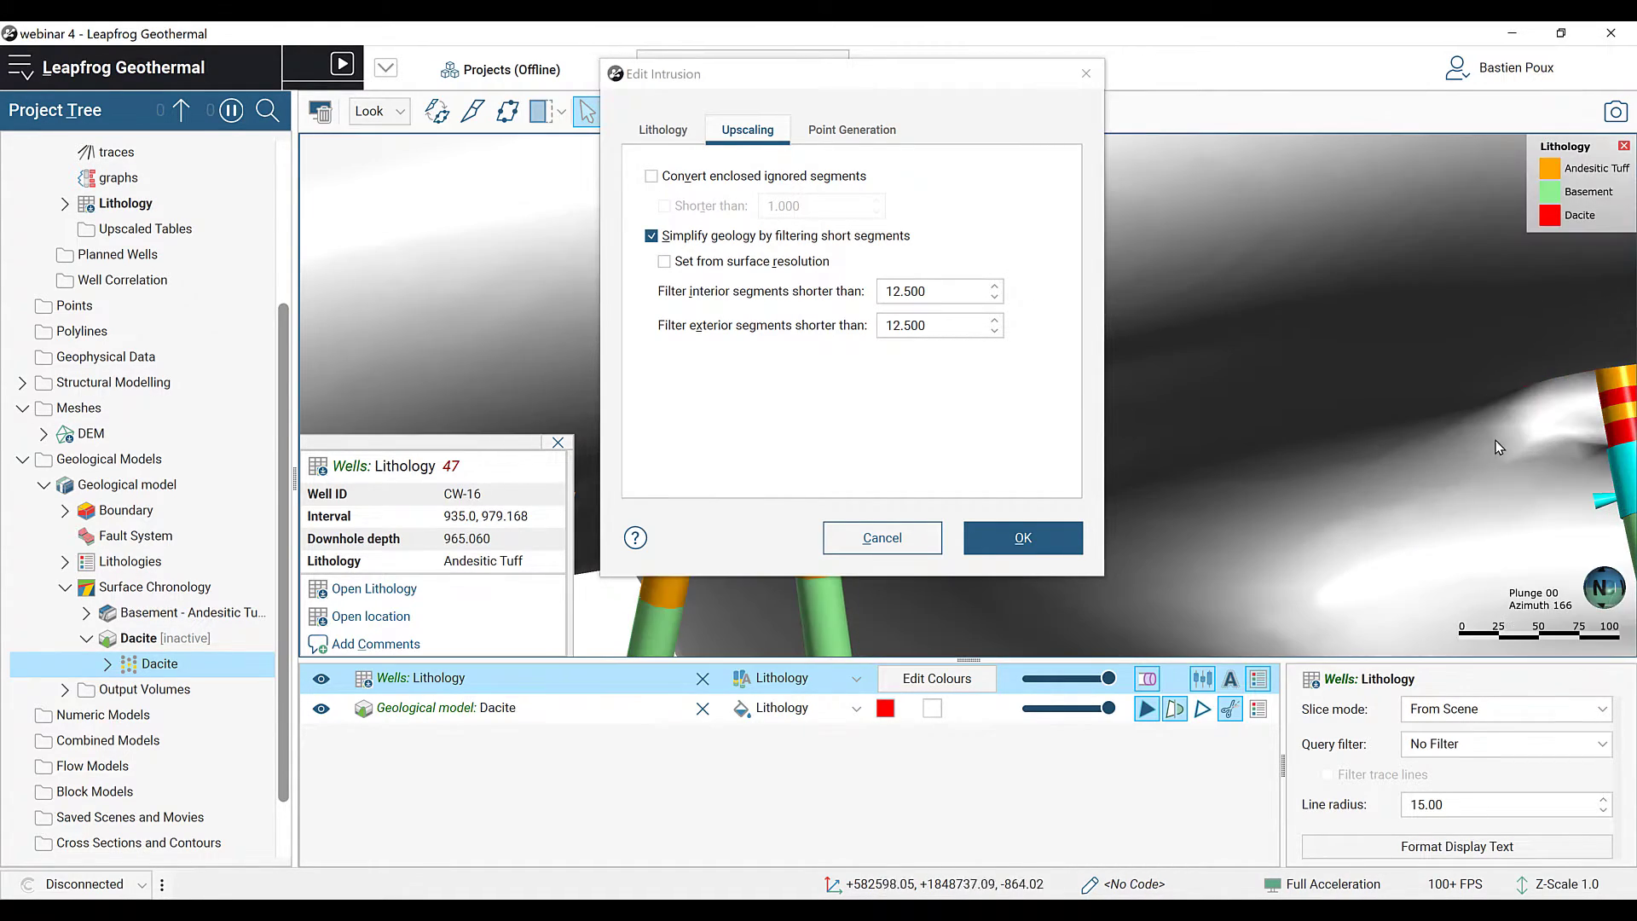
{"action": "right_click_drag", "start_coordinate": [1496, 440], "coordinate": [1339, 406]}
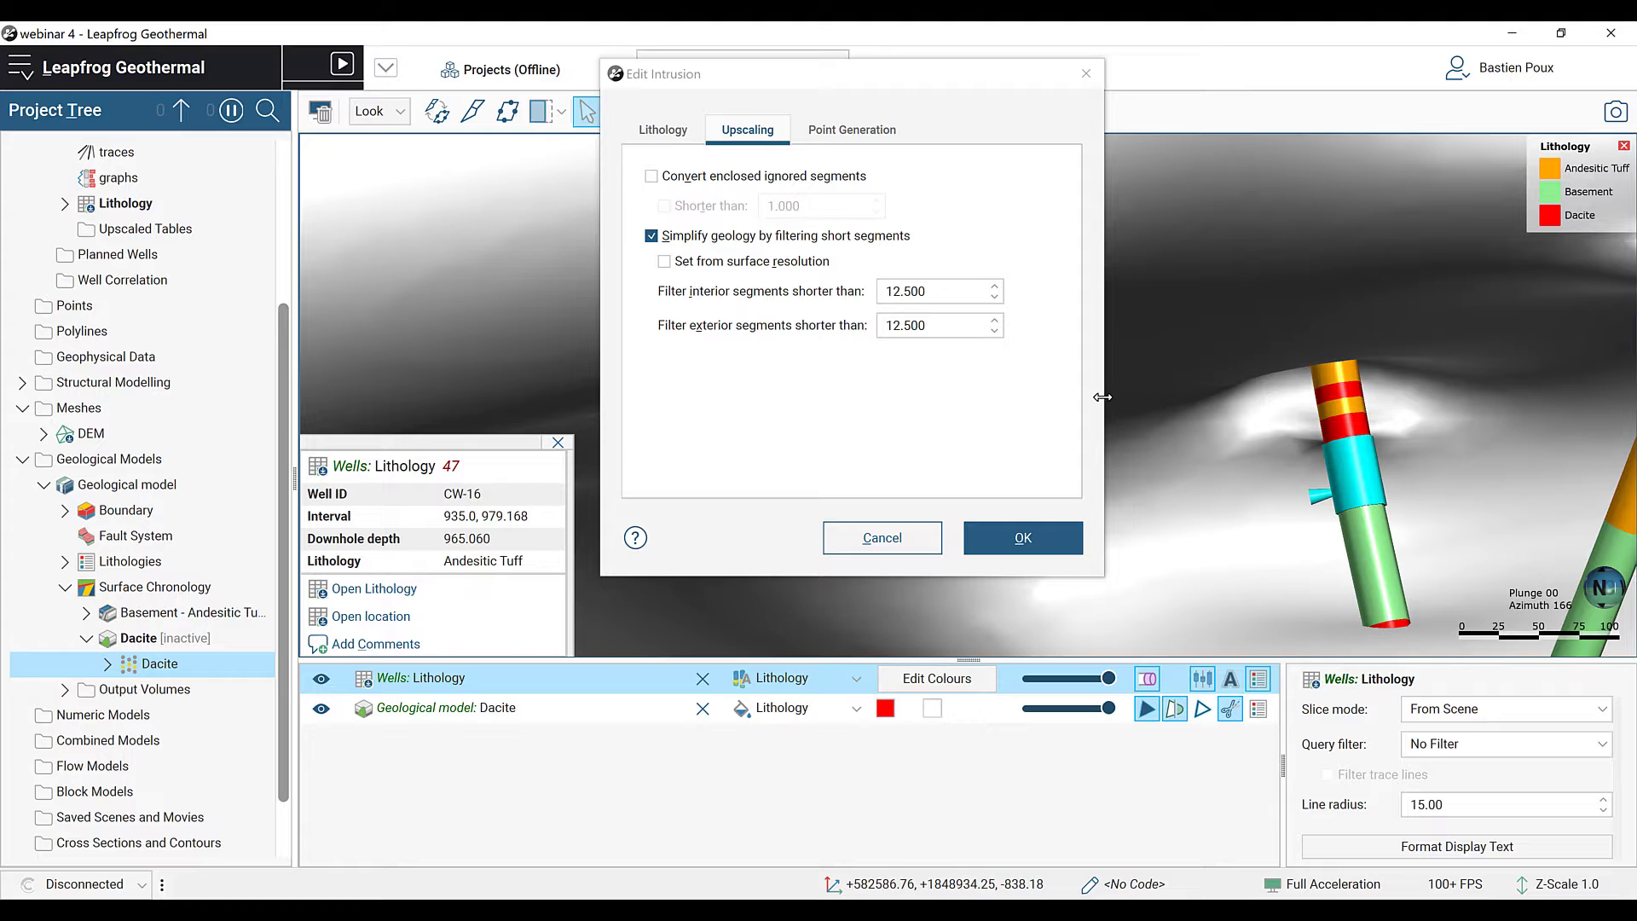
{"action": "left_click", "coordinate": [1335, 376]}
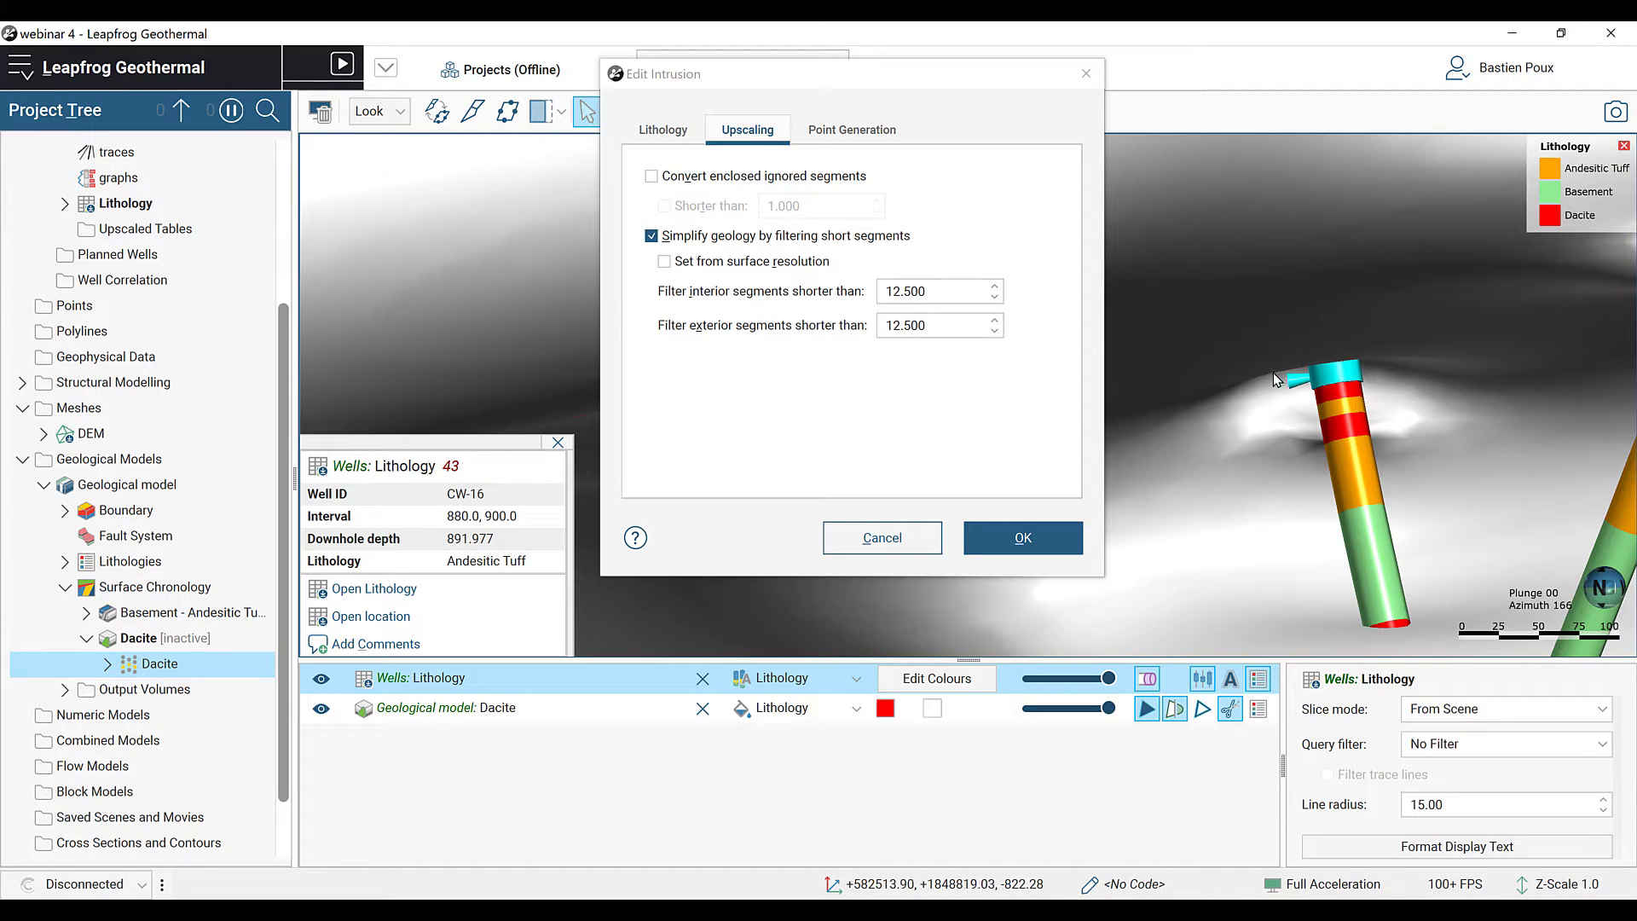
Step: Set the Dacite intrusion to filter interior segments shorter than 5, apply it, and review the surface around well CW-16
{"action": "left_click", "coordinate": [871, 288]}
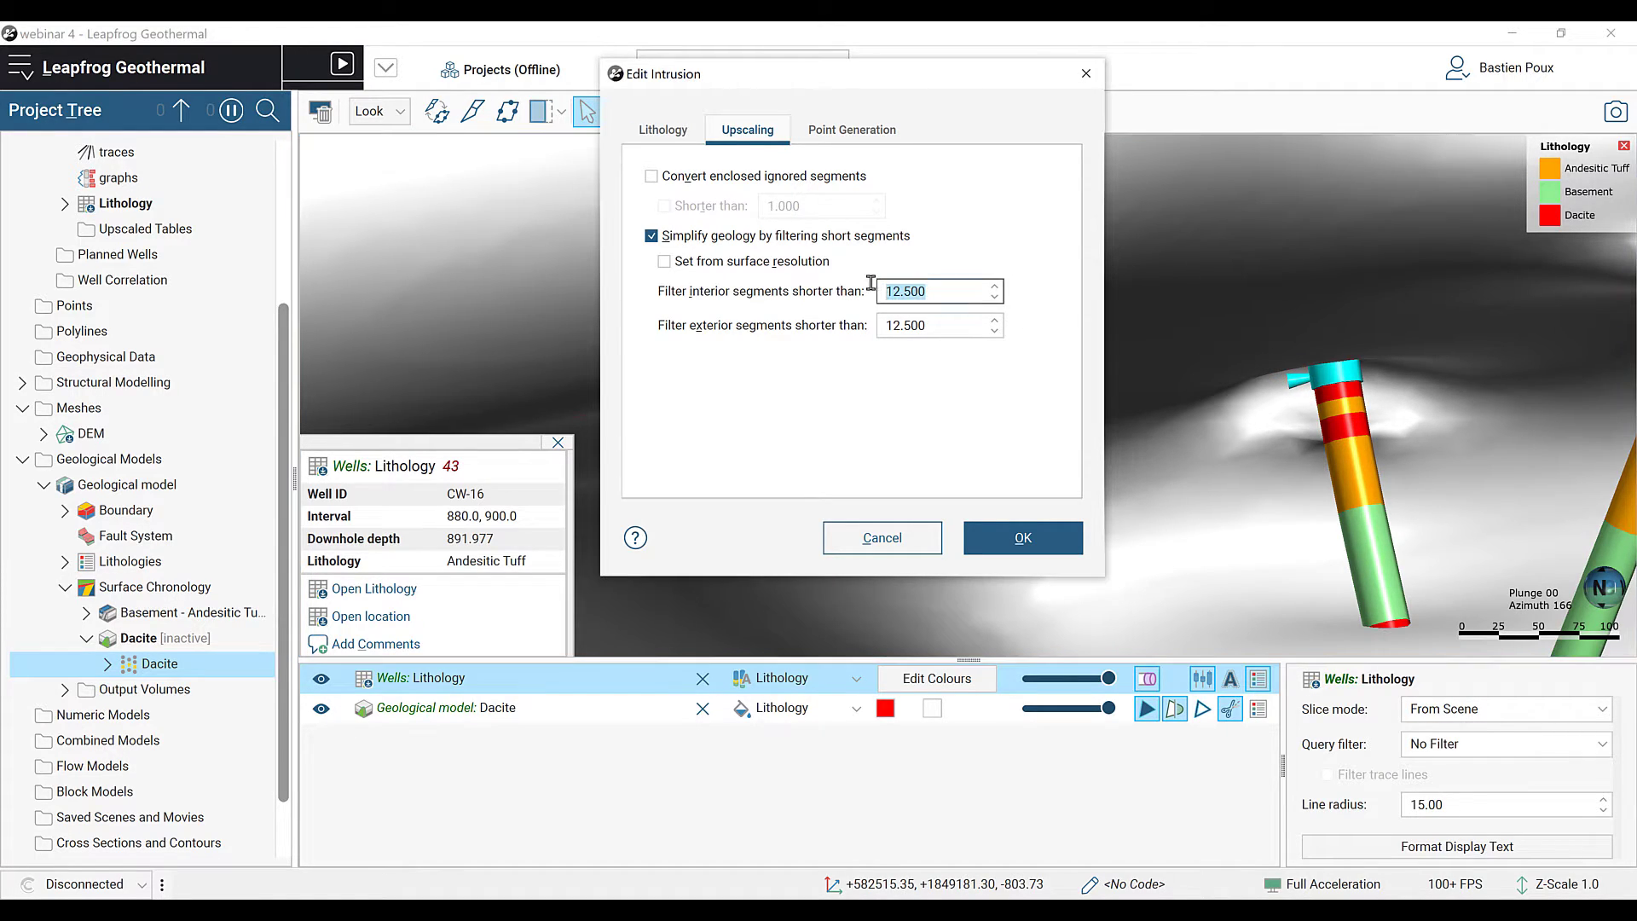
{"action": "type", "text": "5"}
{"action": "left_click", "coordinate": [1028, 537]}
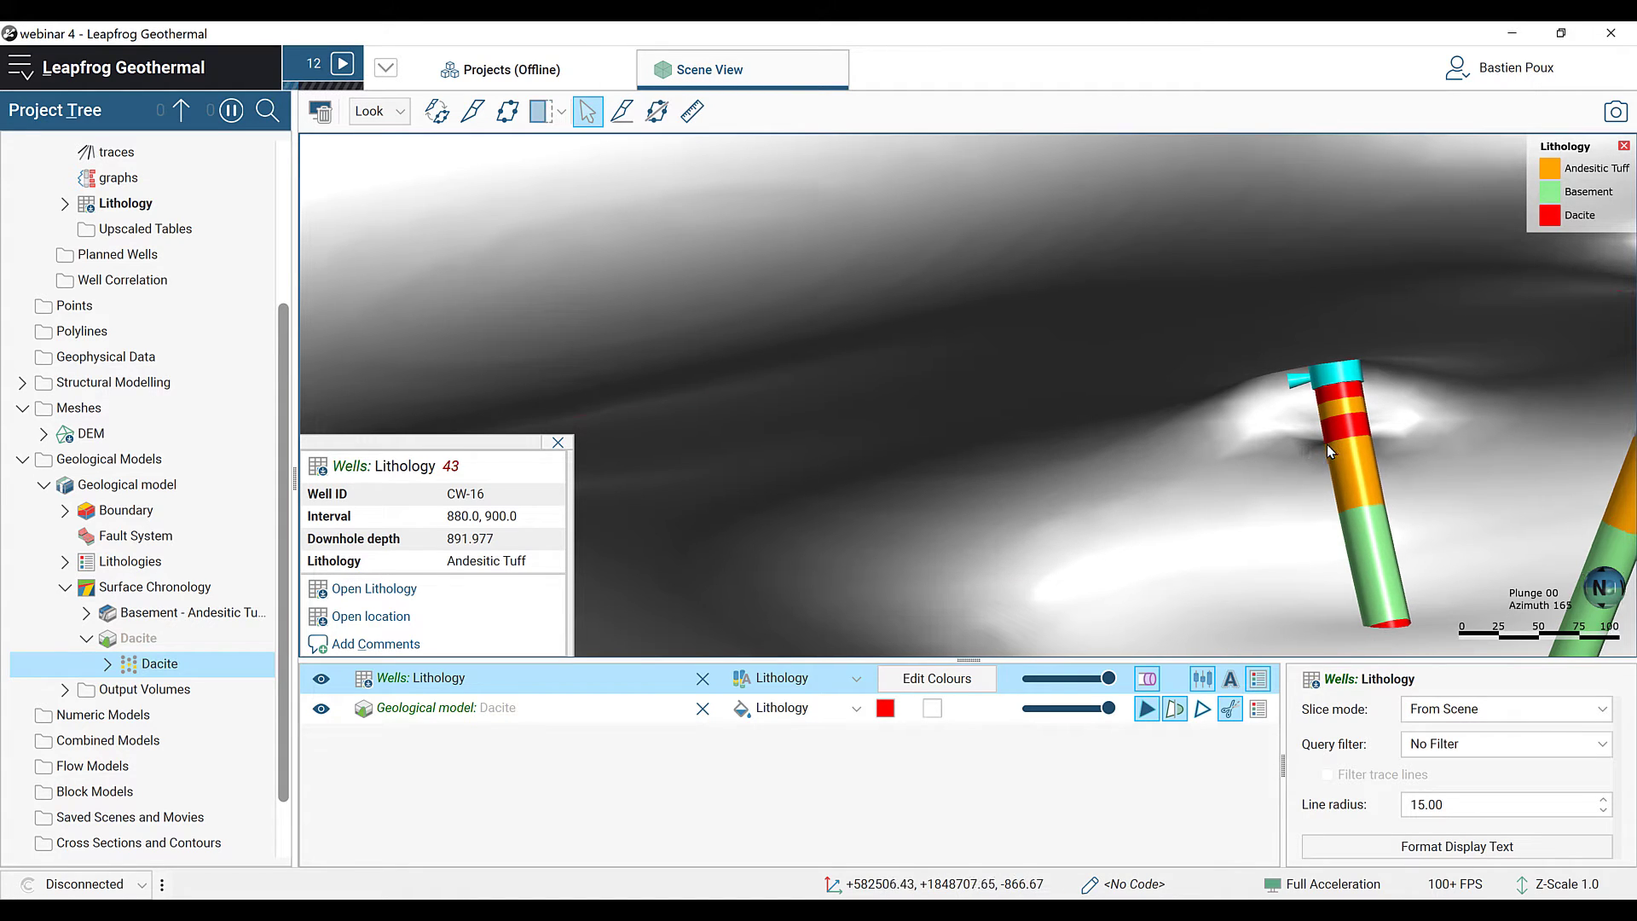
{"action": "left_click_drag", "start_coordinate": [1327, 444], "coordinate": [1231, 453]}
{"action": "left_click", "coordinate": [1232, 453]}
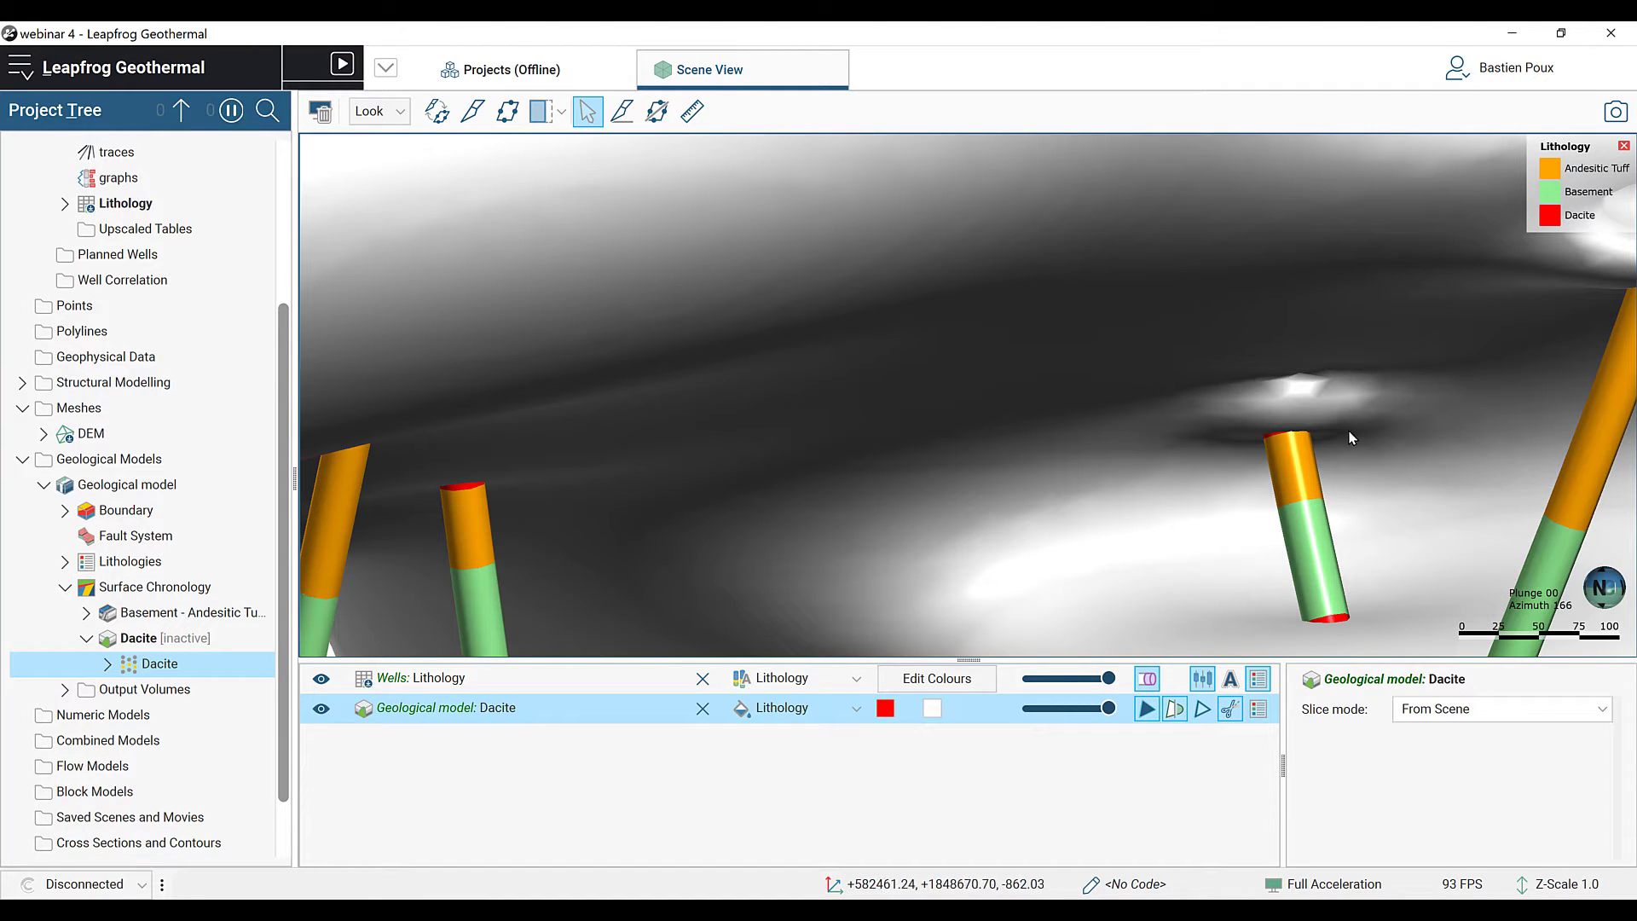
Step: Reopen the Dacite intrusion's upscaling settings and check the short Andesitic Tuff interval where well CW-7 meets the surface
{"action": "double_click", "coordinate": [170, 668]}
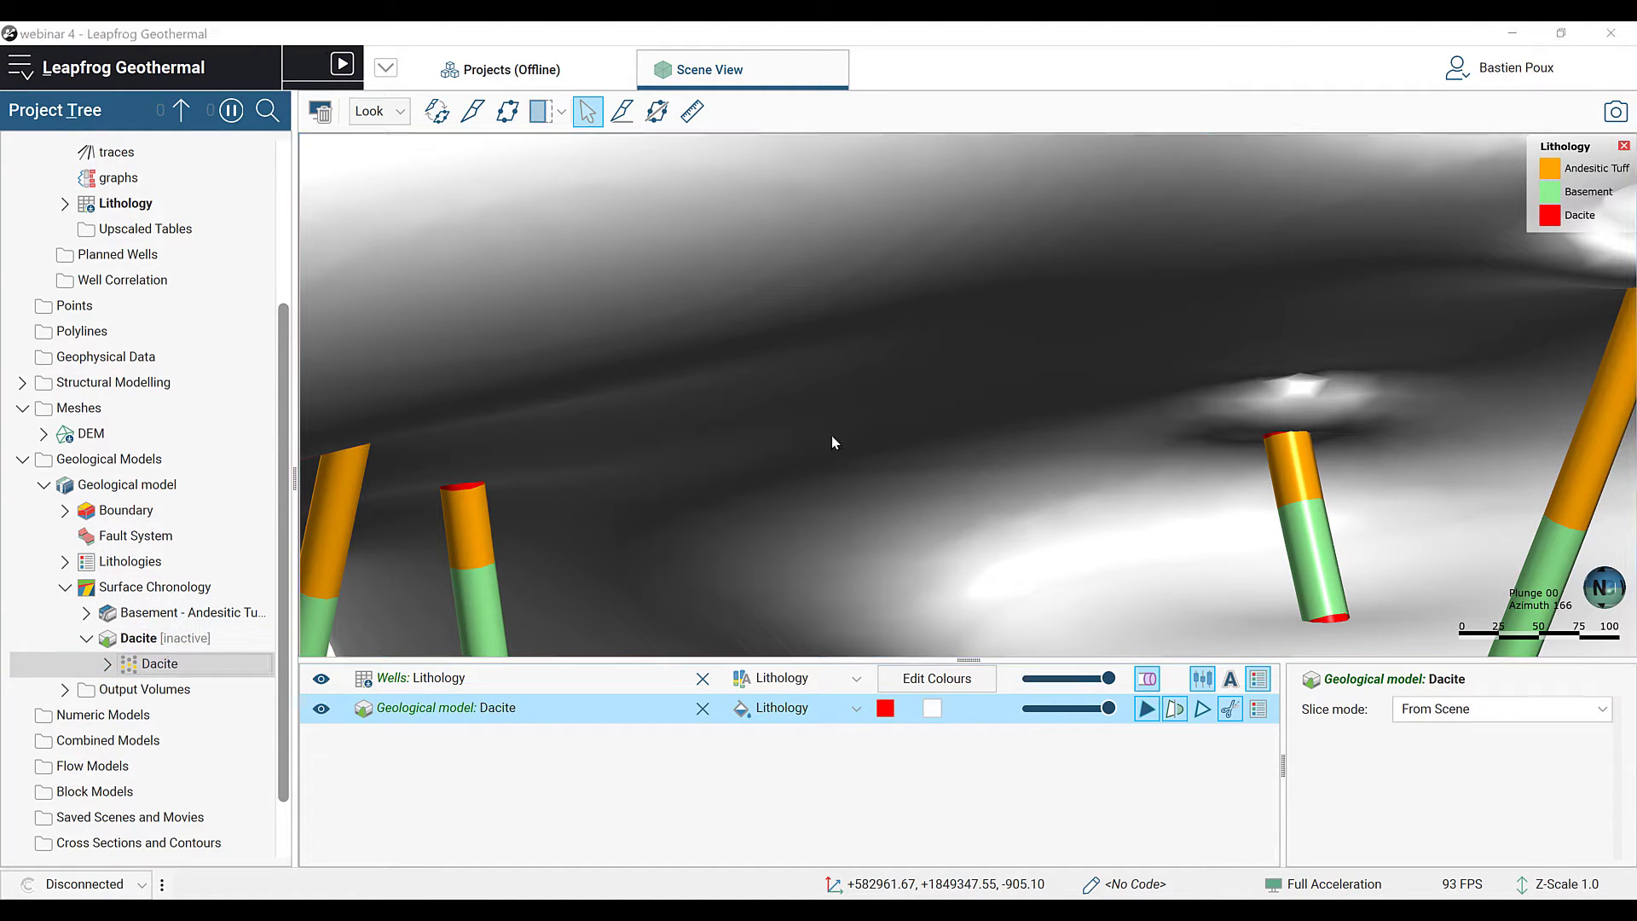
{"action": "left_click_drag", "start_coordinate": [880, 162], "coordinate": [735, 126]}
{"action": "left_click", "coordinate": [467, 173]}
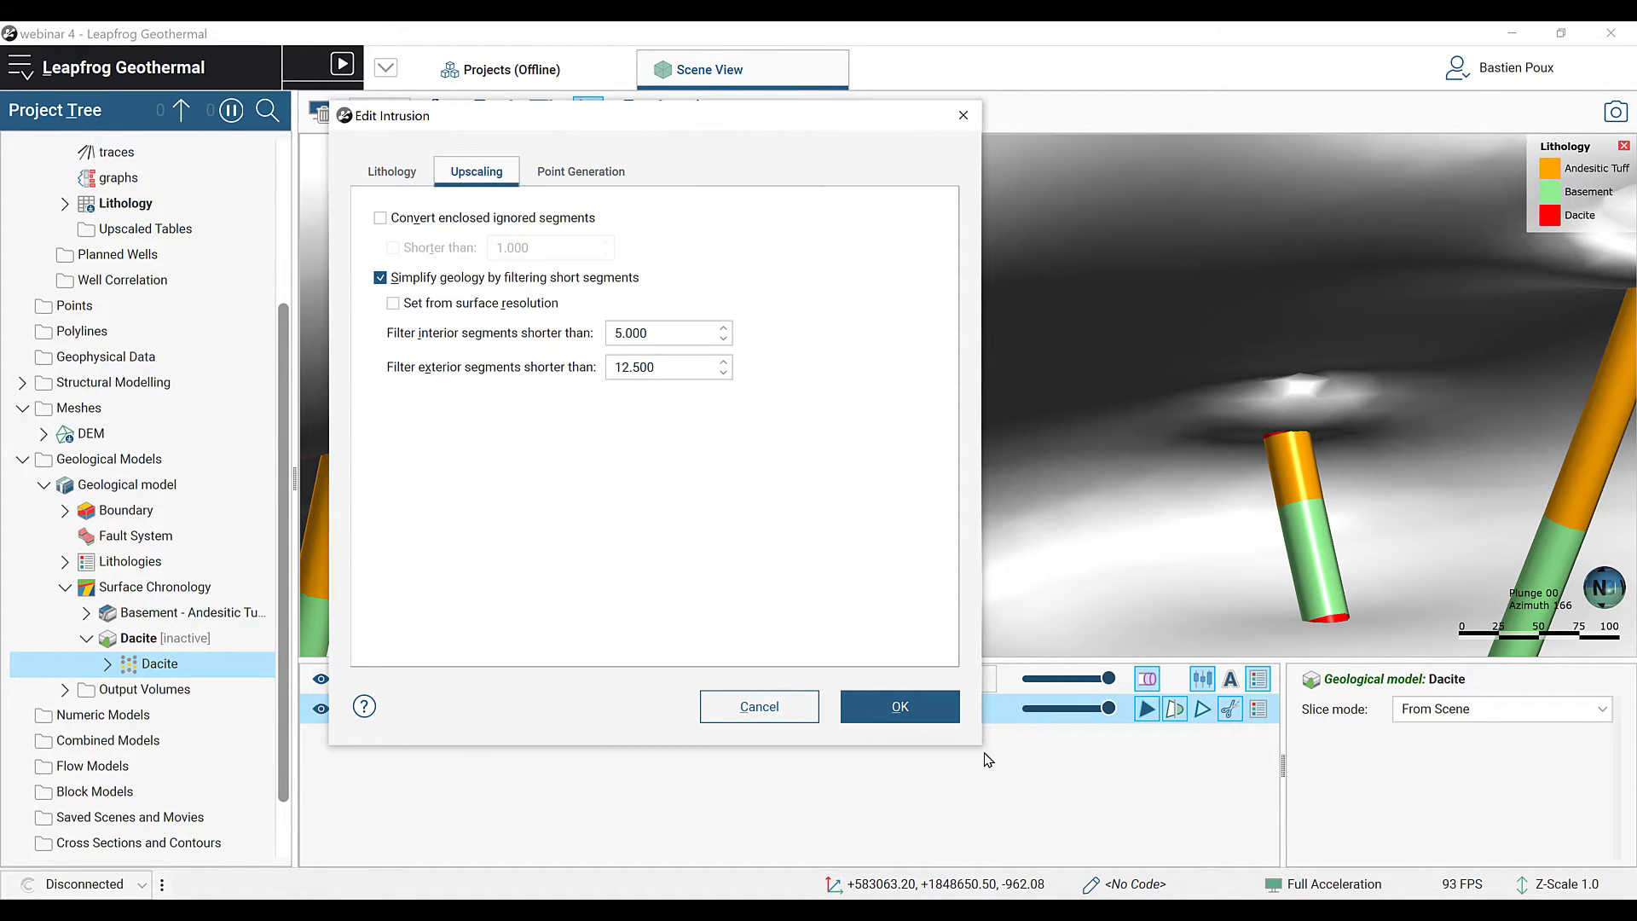
{"action": "left_click_drag", "start_coordinate": [983, 748], "coordinate": [771, 510]}
{"action": "left_click_drag", "start_coordinate": [1211, 460], "coordinate": [1192, 249]}
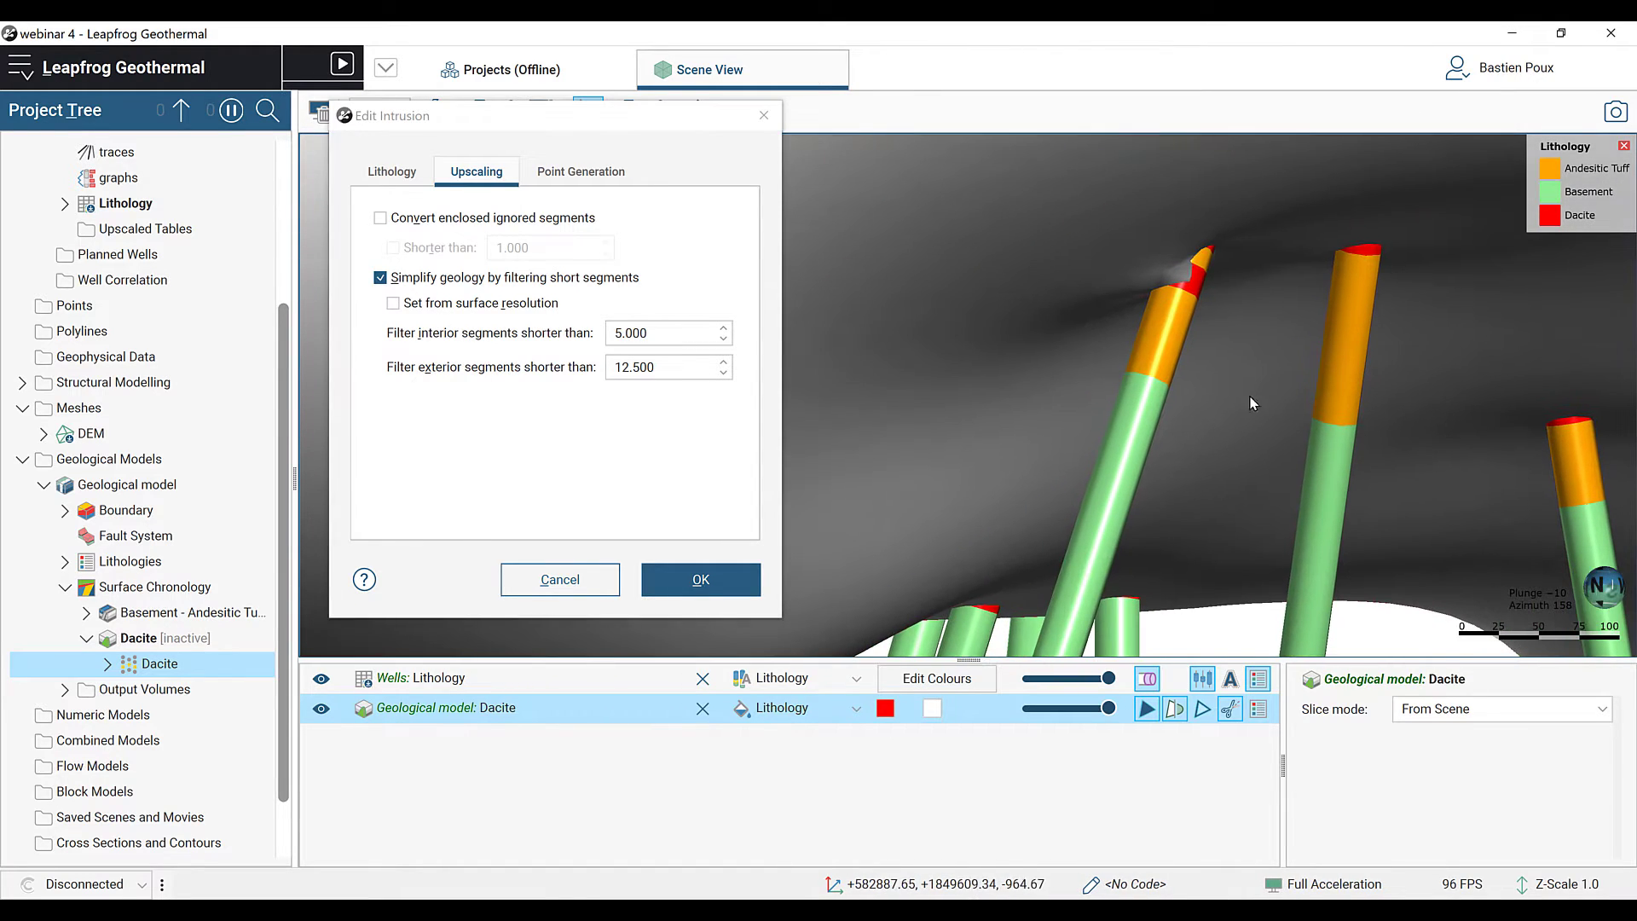
{"action": "left_click", "coordinate": [1201, 254]}
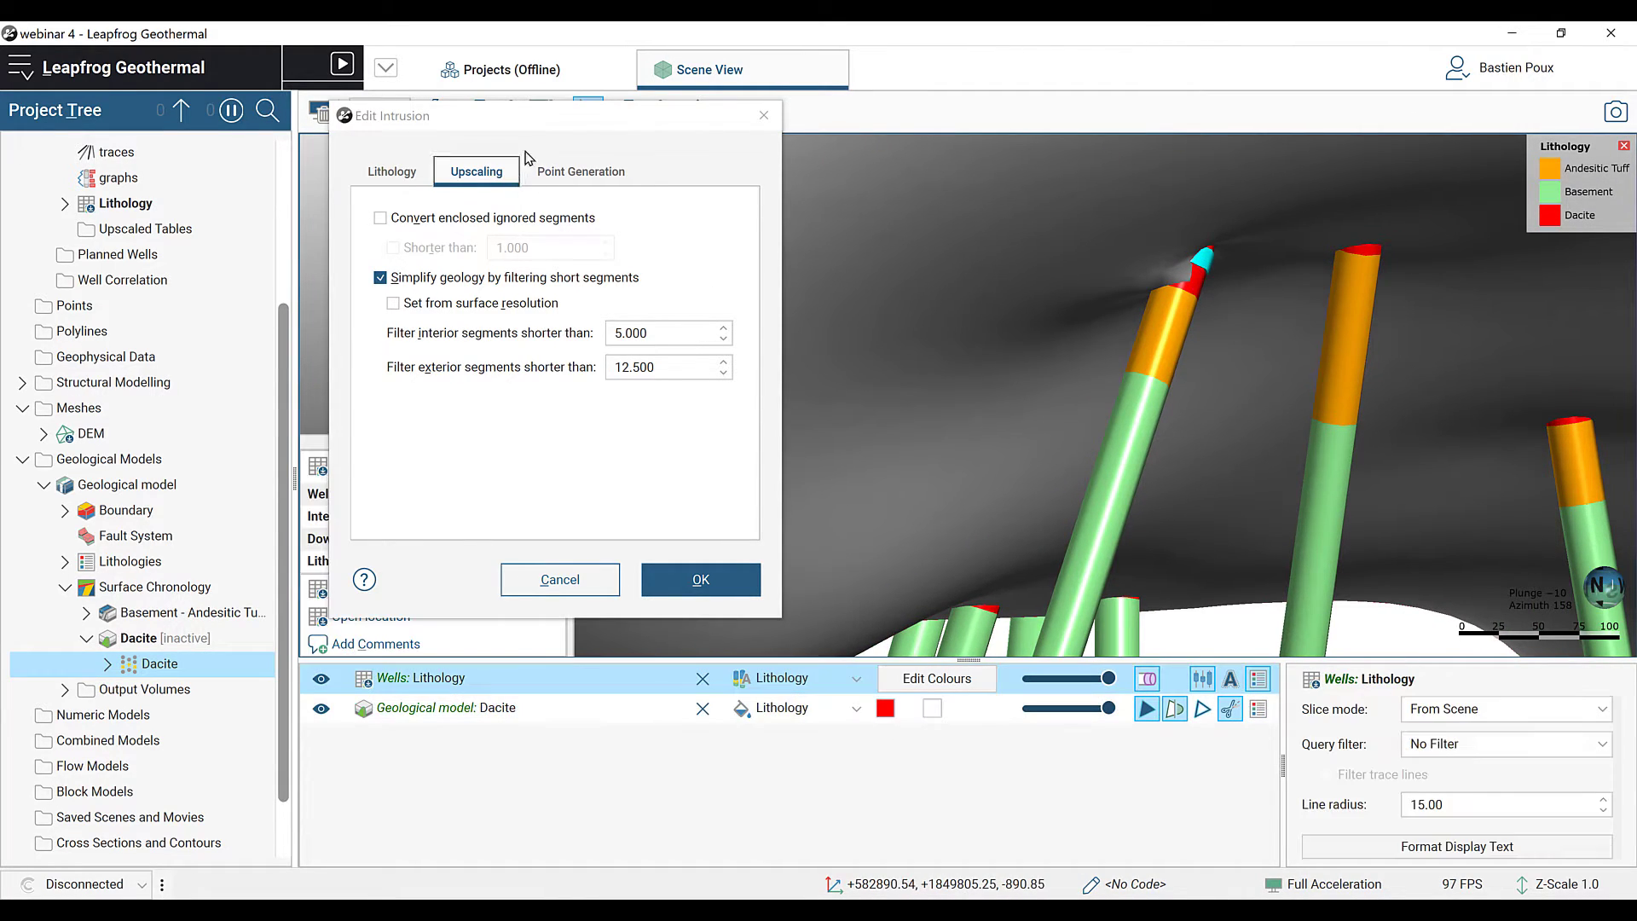
Step: Set the Dacite intrusion to filter exterior segments shorter than 15 and apply the change
{"action": "left_click", "coordinate": [596, 121]}
{"action": "left_click_drag", "start_coordinate": [597, 122], "coordinate": [715, 128]}
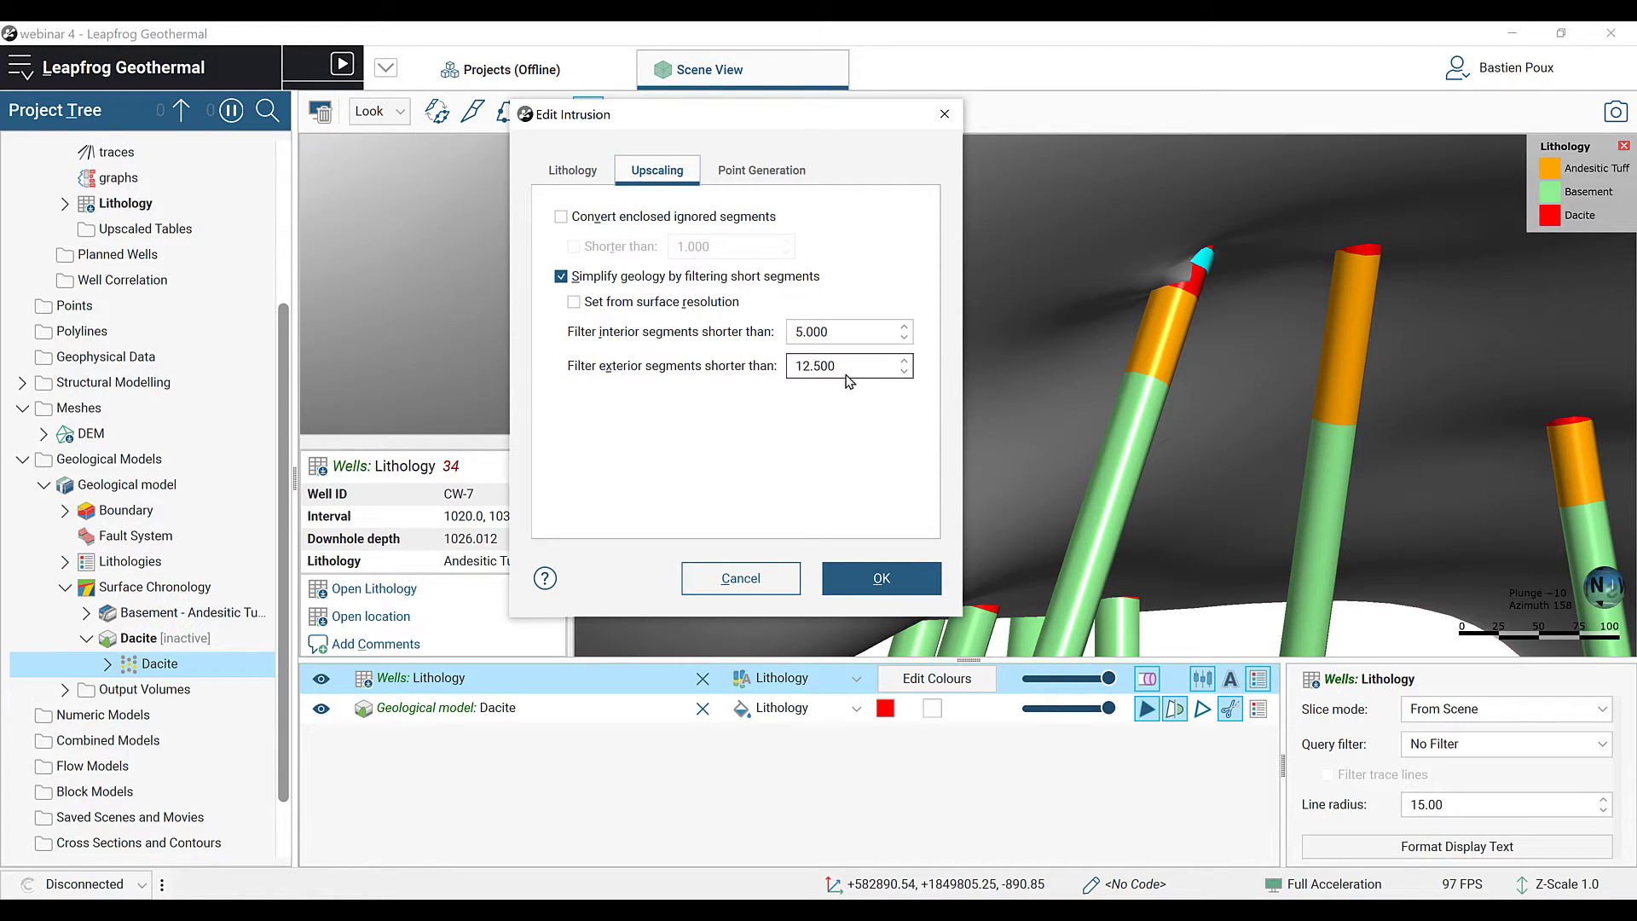
{"action": "left_click_drag", "start_coordinate": [849, 369], "coordinate": [773, 366]}
{"action": "type", "text": "15"}
{"action": "left_click", "coordinate": [878, 579]}
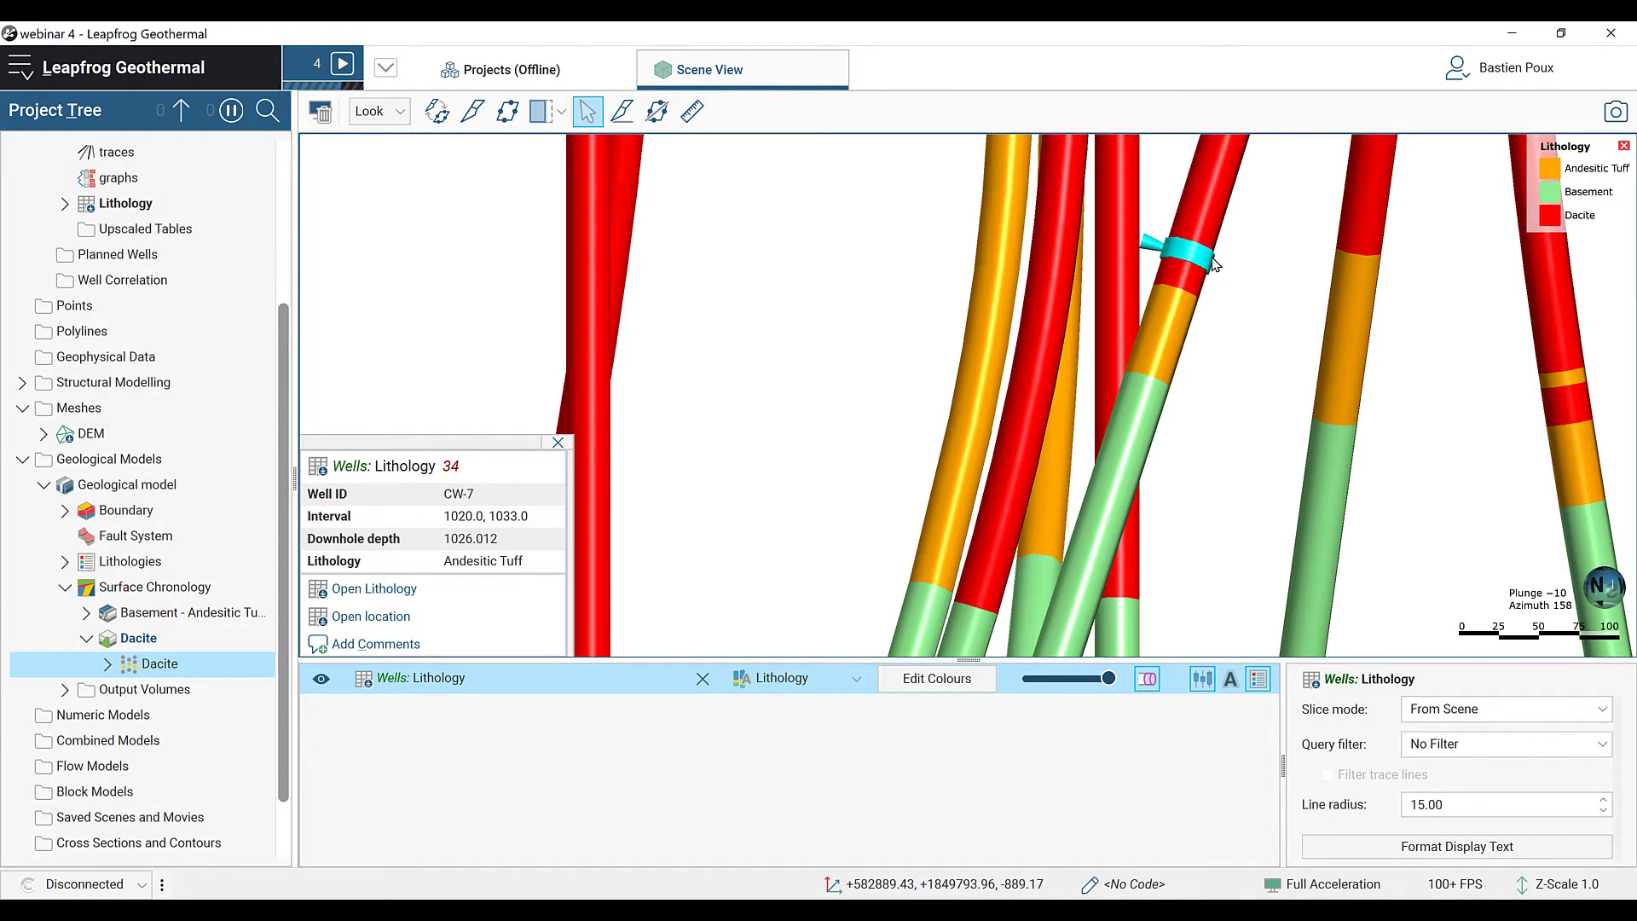
Step: Review the updated Dacite surface and check the depth ranges of the thin Dacite and underlying Andesitic Tuff intervals in well CW-13
{"action": "scroll", "coordinate": [1251, 273], "scroll_direction": "down", "scroll_amount": 5}
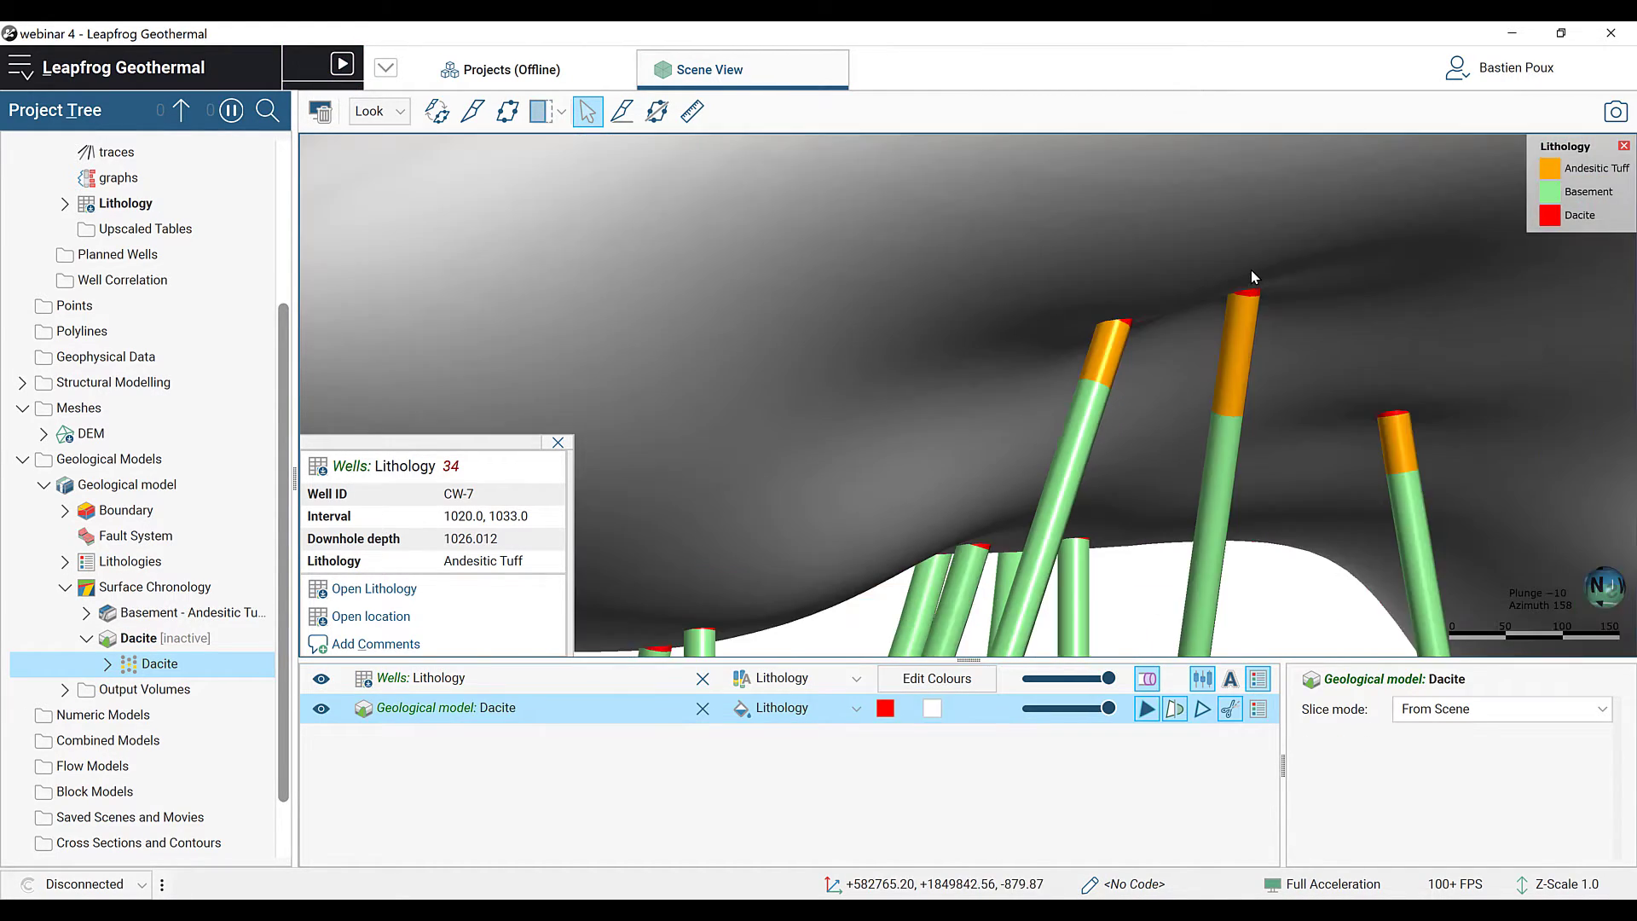
{"action": "scroll", "coordinate": [1250, 276], "scroll_direction": "down", "scroll_amount": 3}
{"action": "left_click_drag", "start_coordinate": [1287, 334], "coordinate": [1129, 309]}
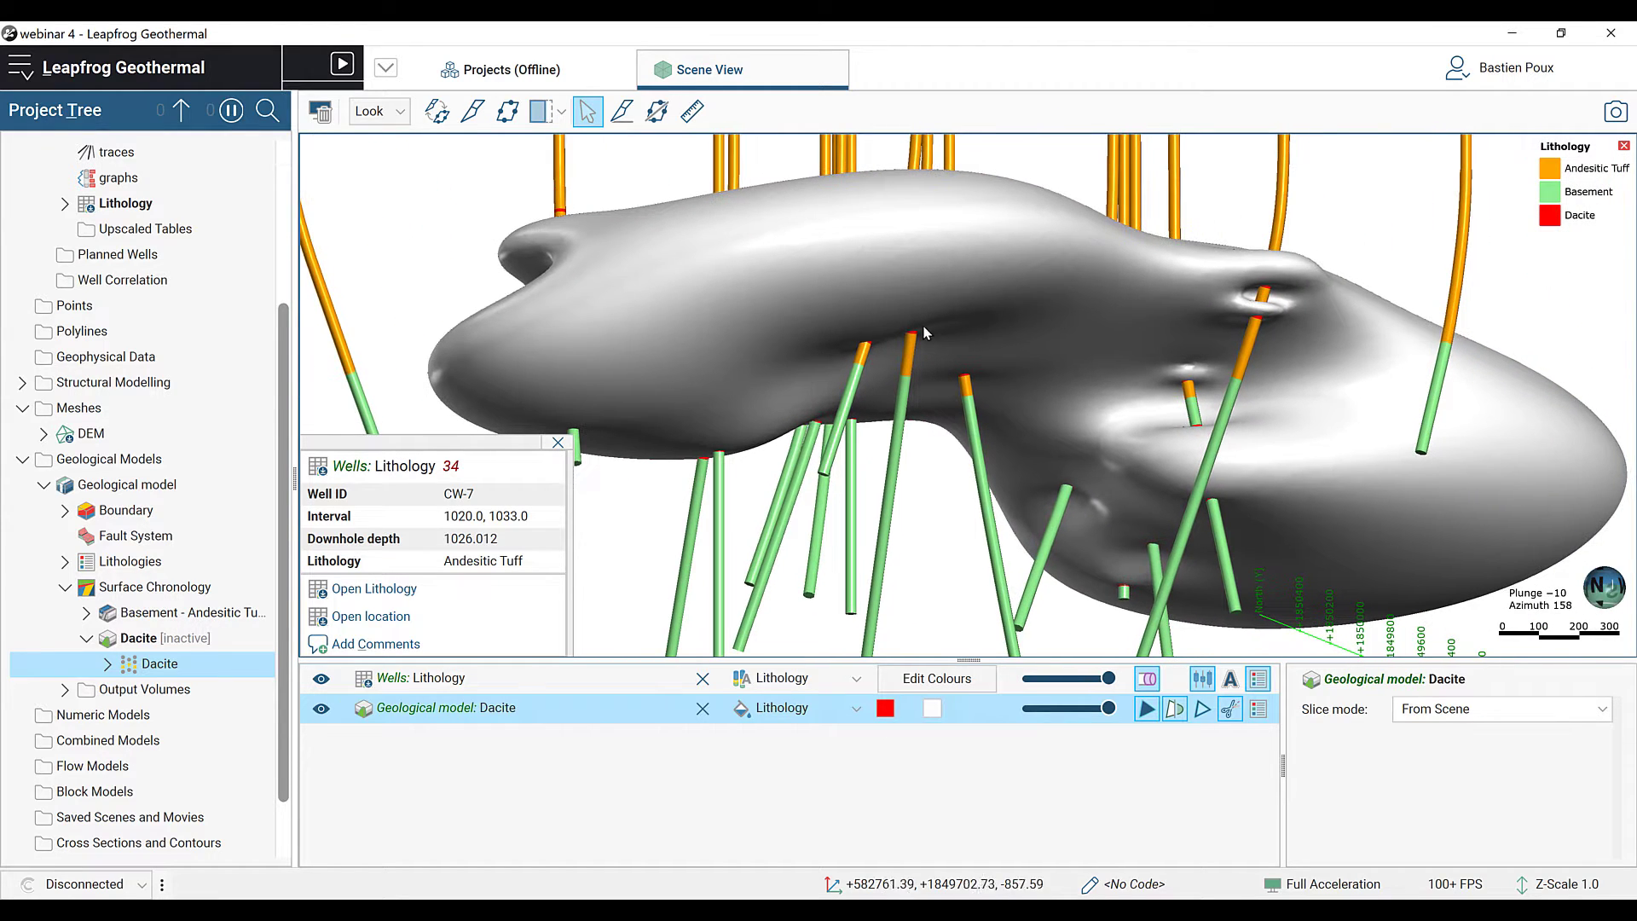
{"action": "left_click_drag", "start_coordinate": [924, 330], "coordinate": [1147, 339]}
{"action": "scroll", "coordinate": [1147, 339], "scroll_direction": "up", "scroll_amount": 5}
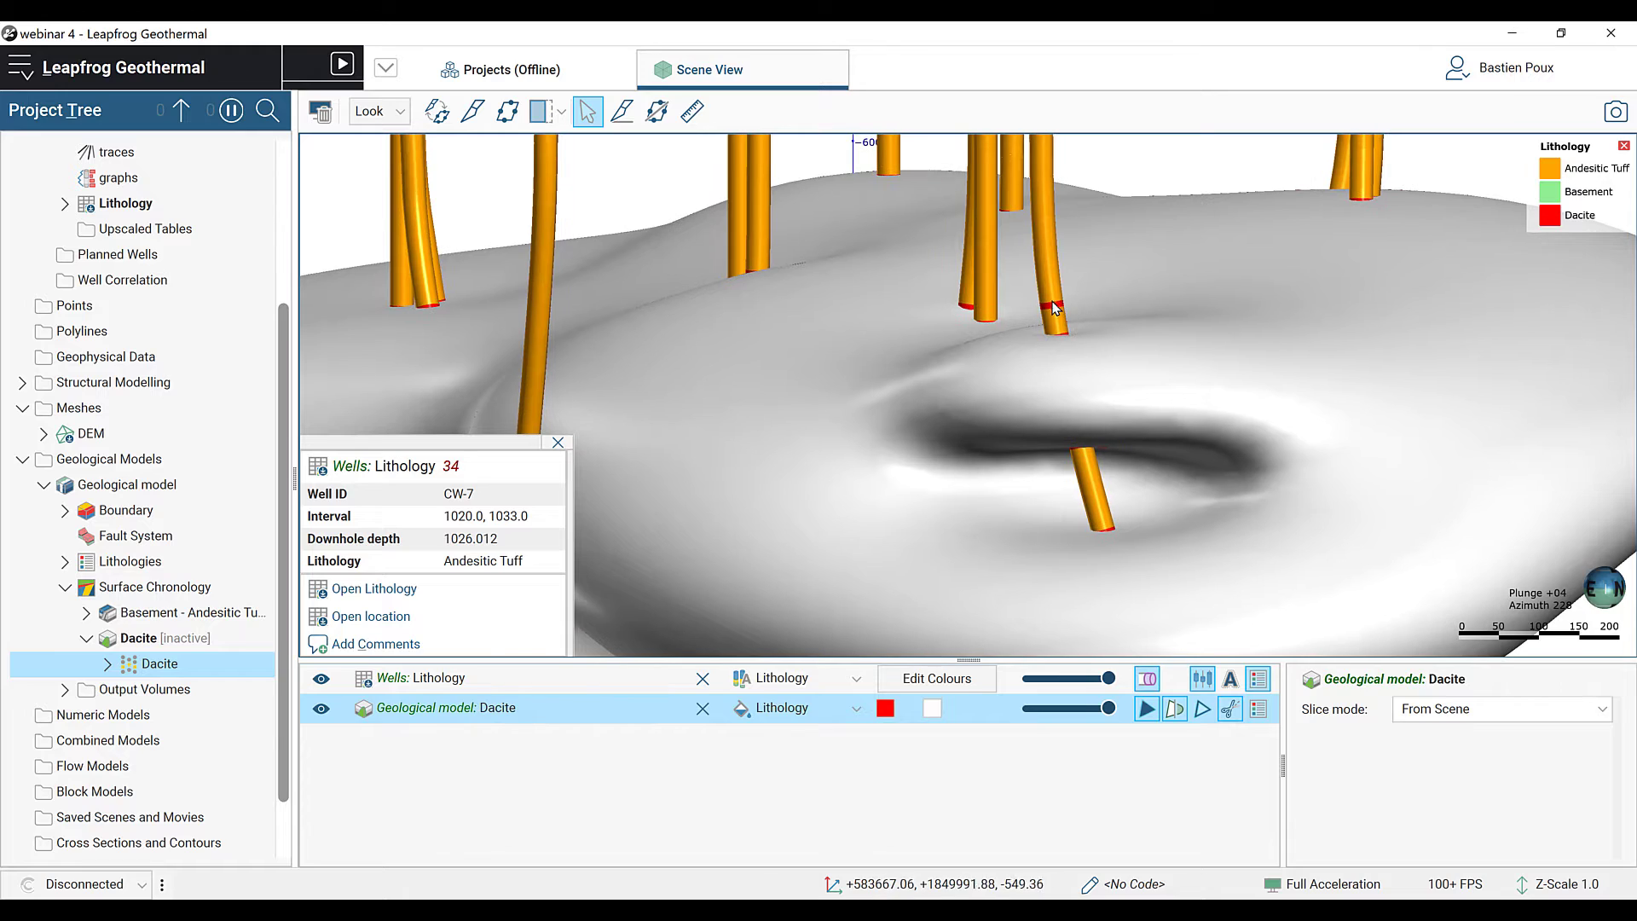
{"action": "left_click", "coordinate": [1056, 307]}
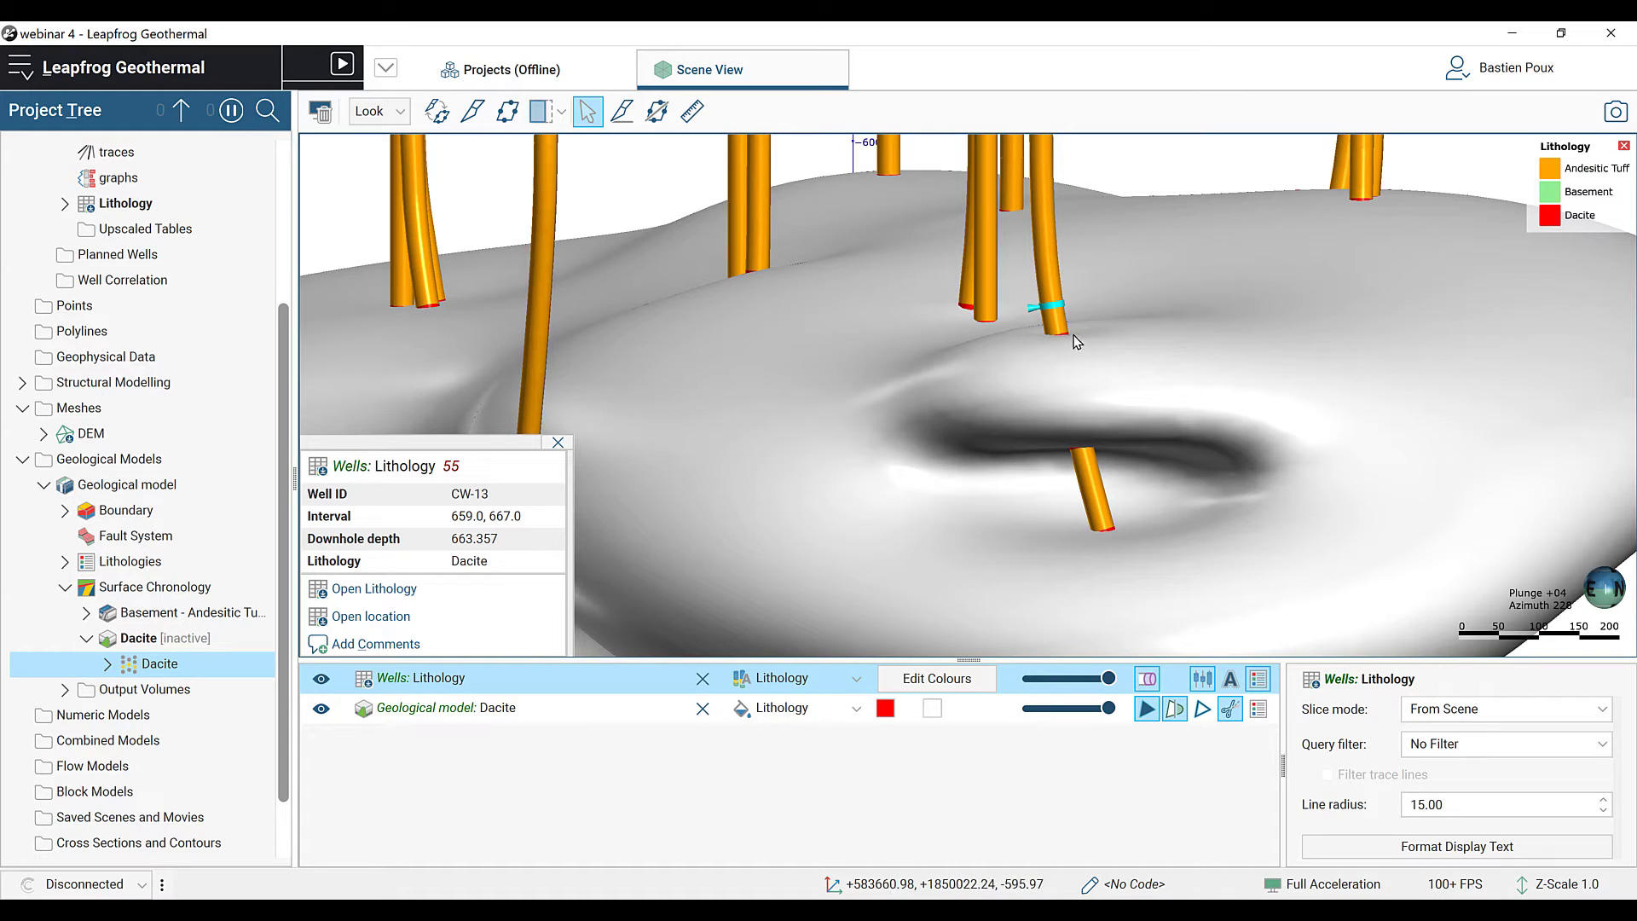
{"action": "left_click", "coordinate": [1053, 324]}
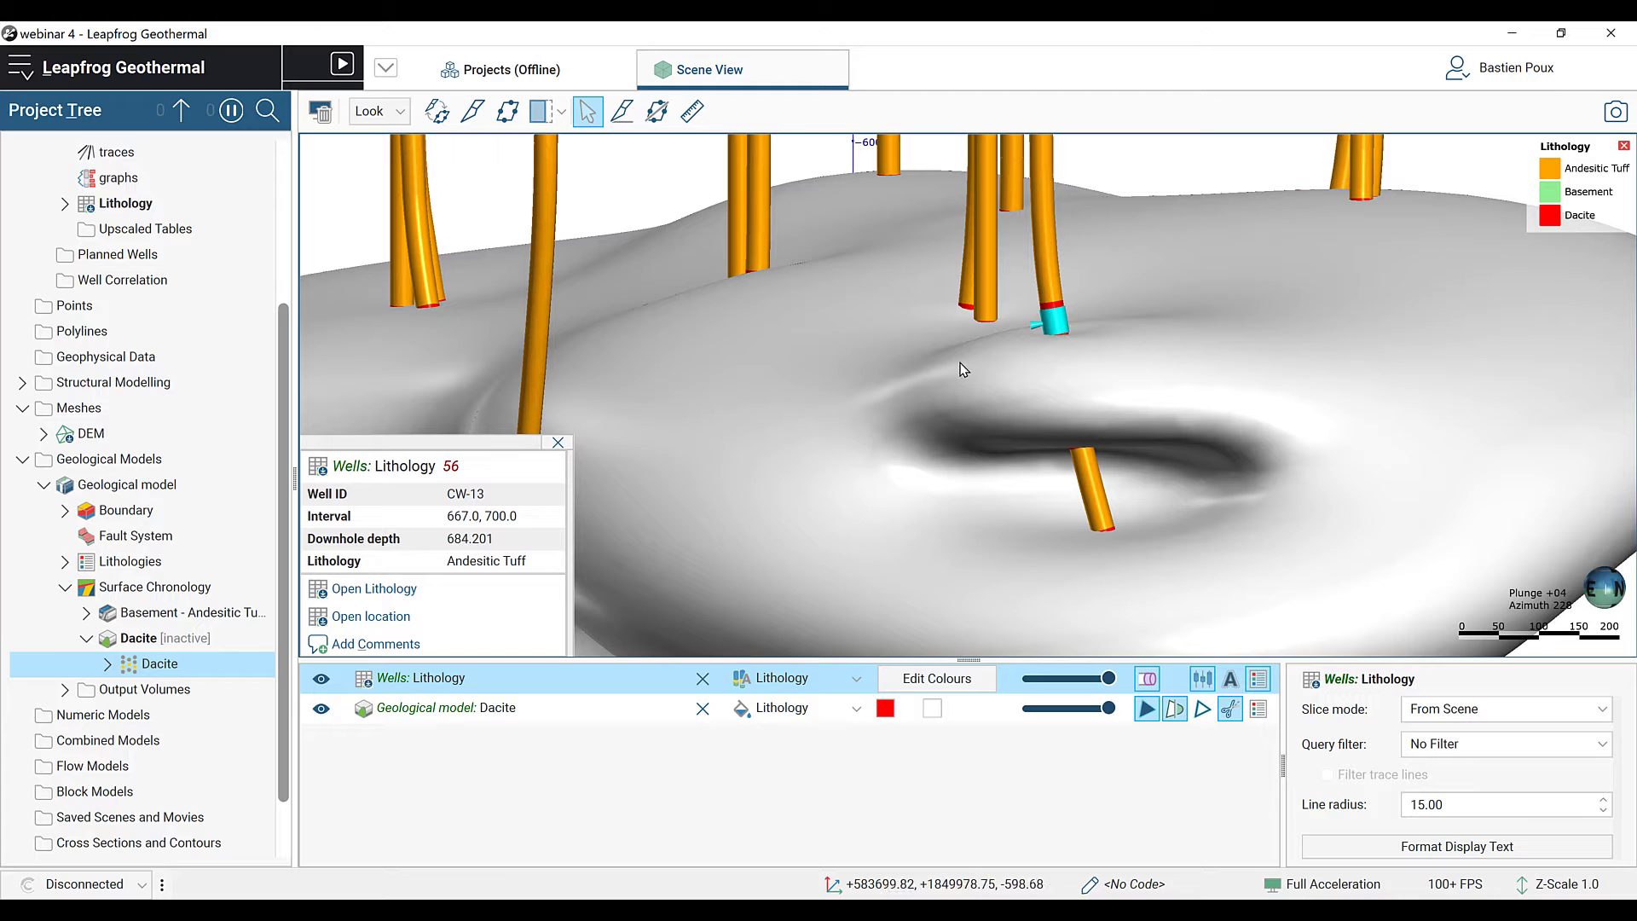
Step: Set the Dacite intrusion to filter exterior segments shorter than 50 and apply the change
{"action": "double_click", "coordinate": [142, 665]}
{"action": "left_click", "coordinate": [640, 206]}
{"action": "left_click_drag", "start_coordinate": [714, 152], "coordinate": [648, 149]}
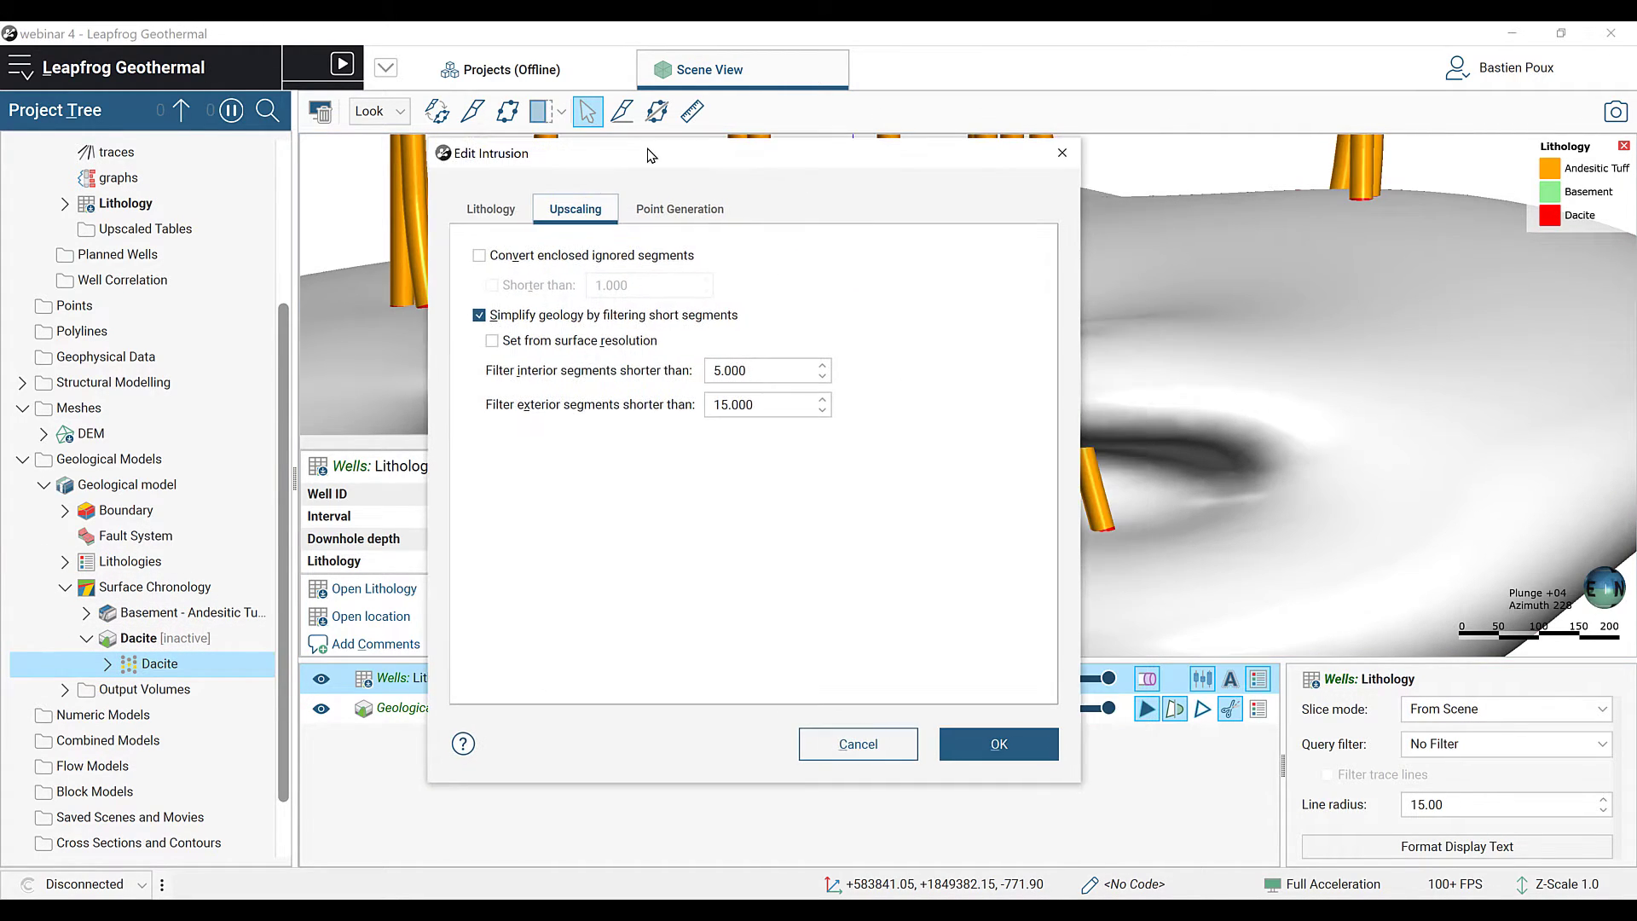
{"action": "left_click", "coordinate": [763, 405]}
{"action": "left_click_drag", "start_coordinate": [763, 404], "coordinate": [703, 408]}
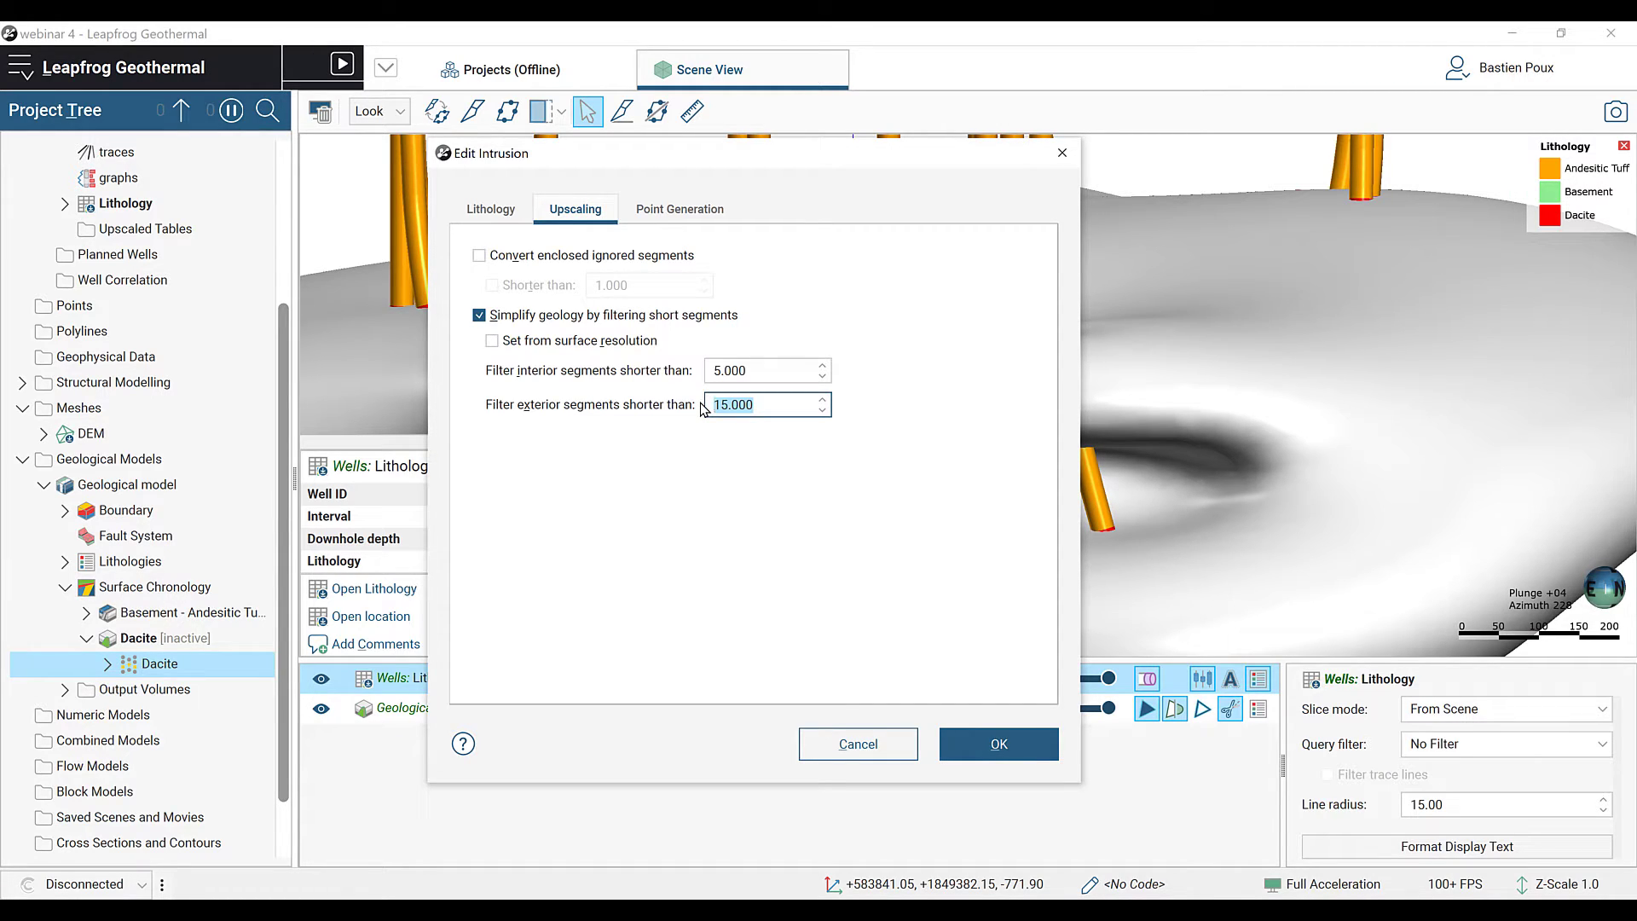
{"action": "type", "text": "50"}
{"action": "left_click", "coordinate": [1002, 739]}
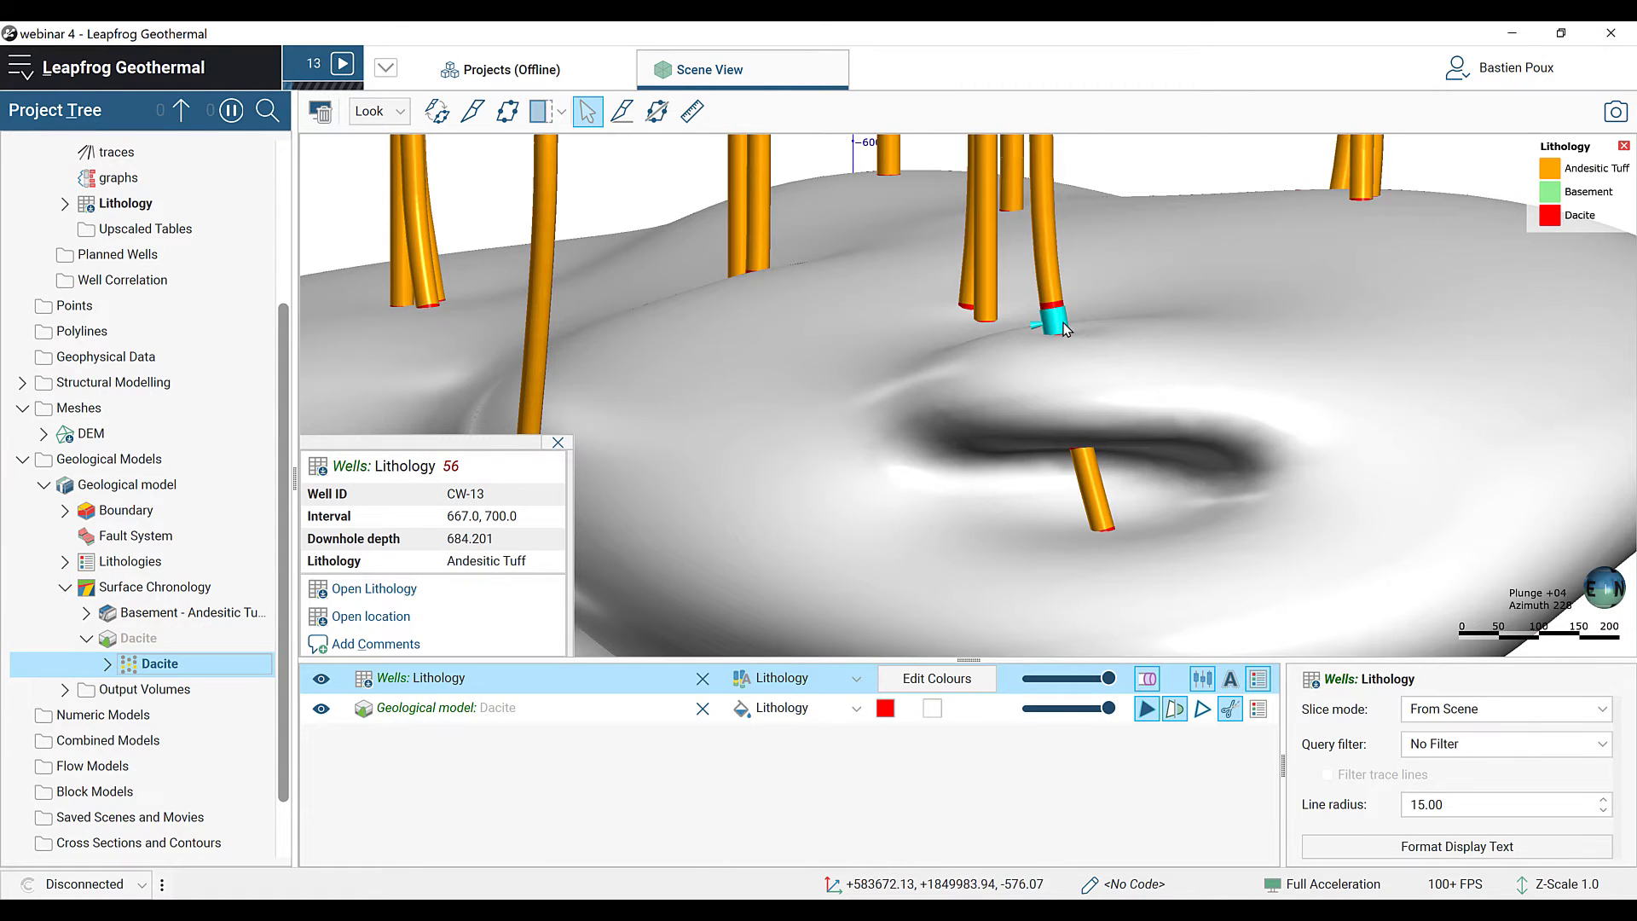
{"action": "left_click", "coordinate": [1090, 316]}
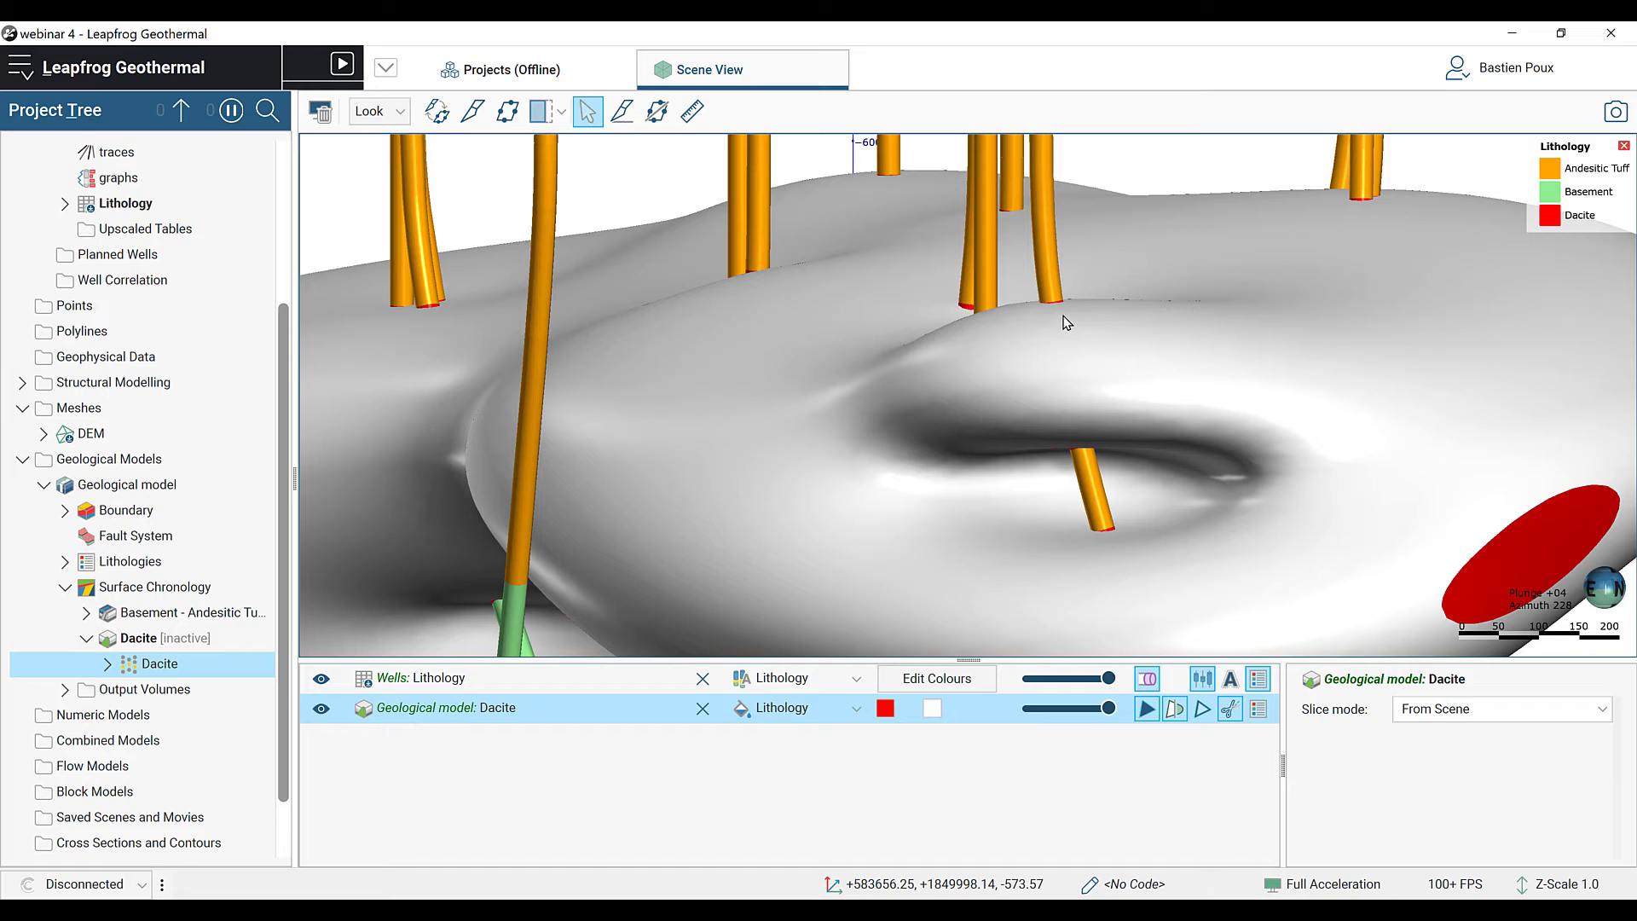
Step: Review the whole Dacite body and open the intrusion's point generation settings
{"action": "scroll", "coordinate": [1227, 329], "scroll_direction": "down", "scroll_amount": 4}
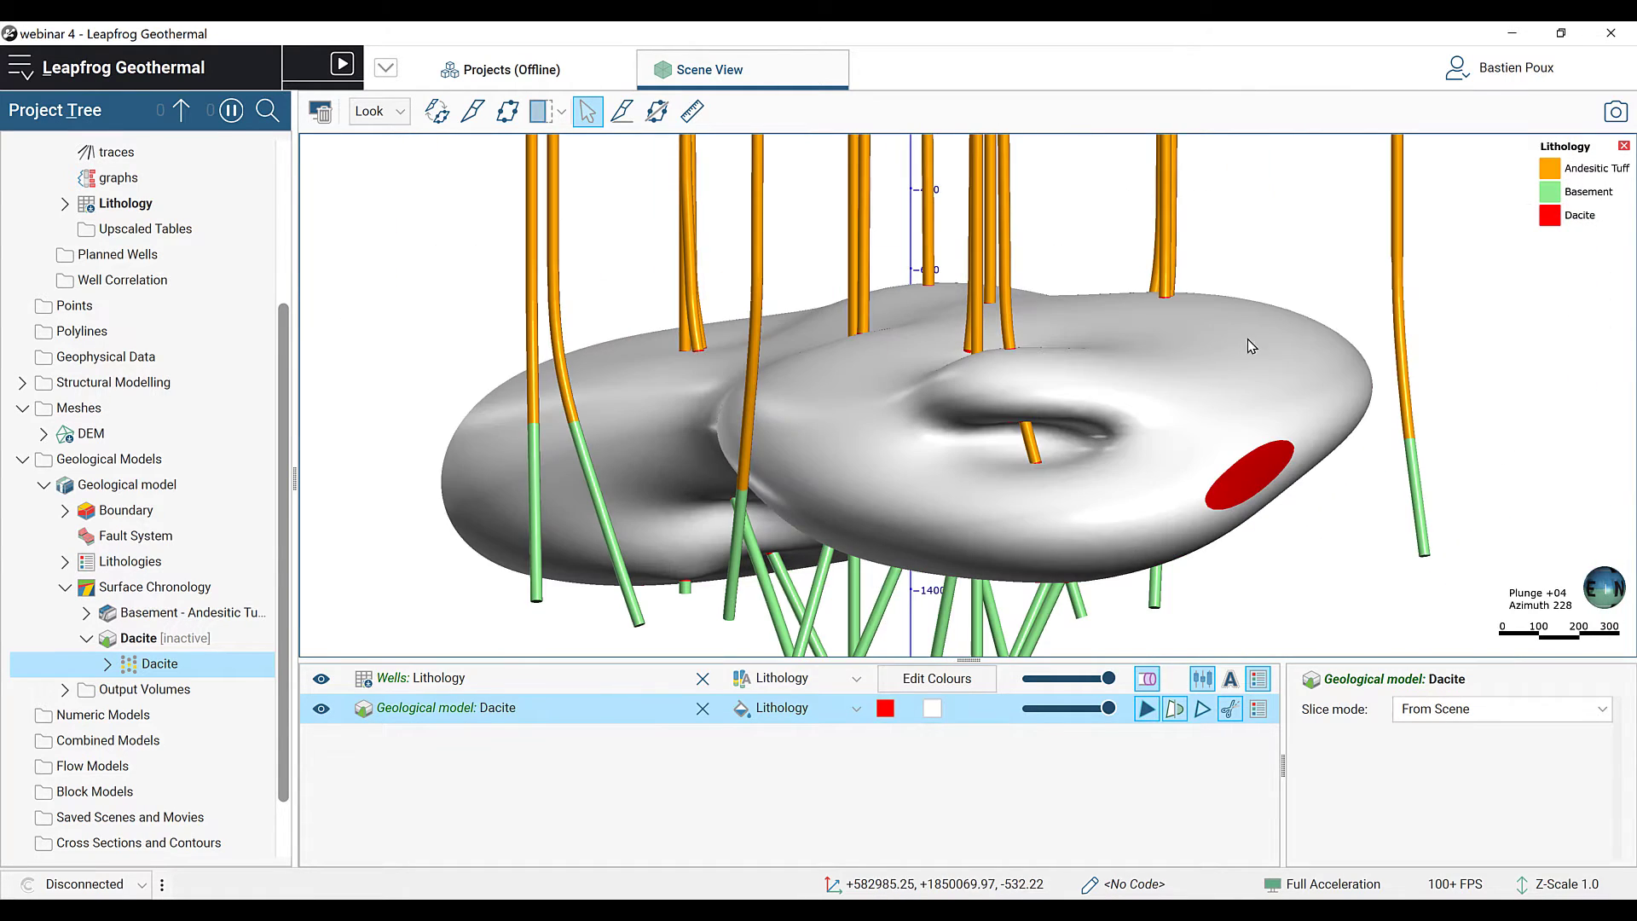
{"action": "left_click_drag", "start_coordinate": [1247, 340], "coordinate": [972, 376]}
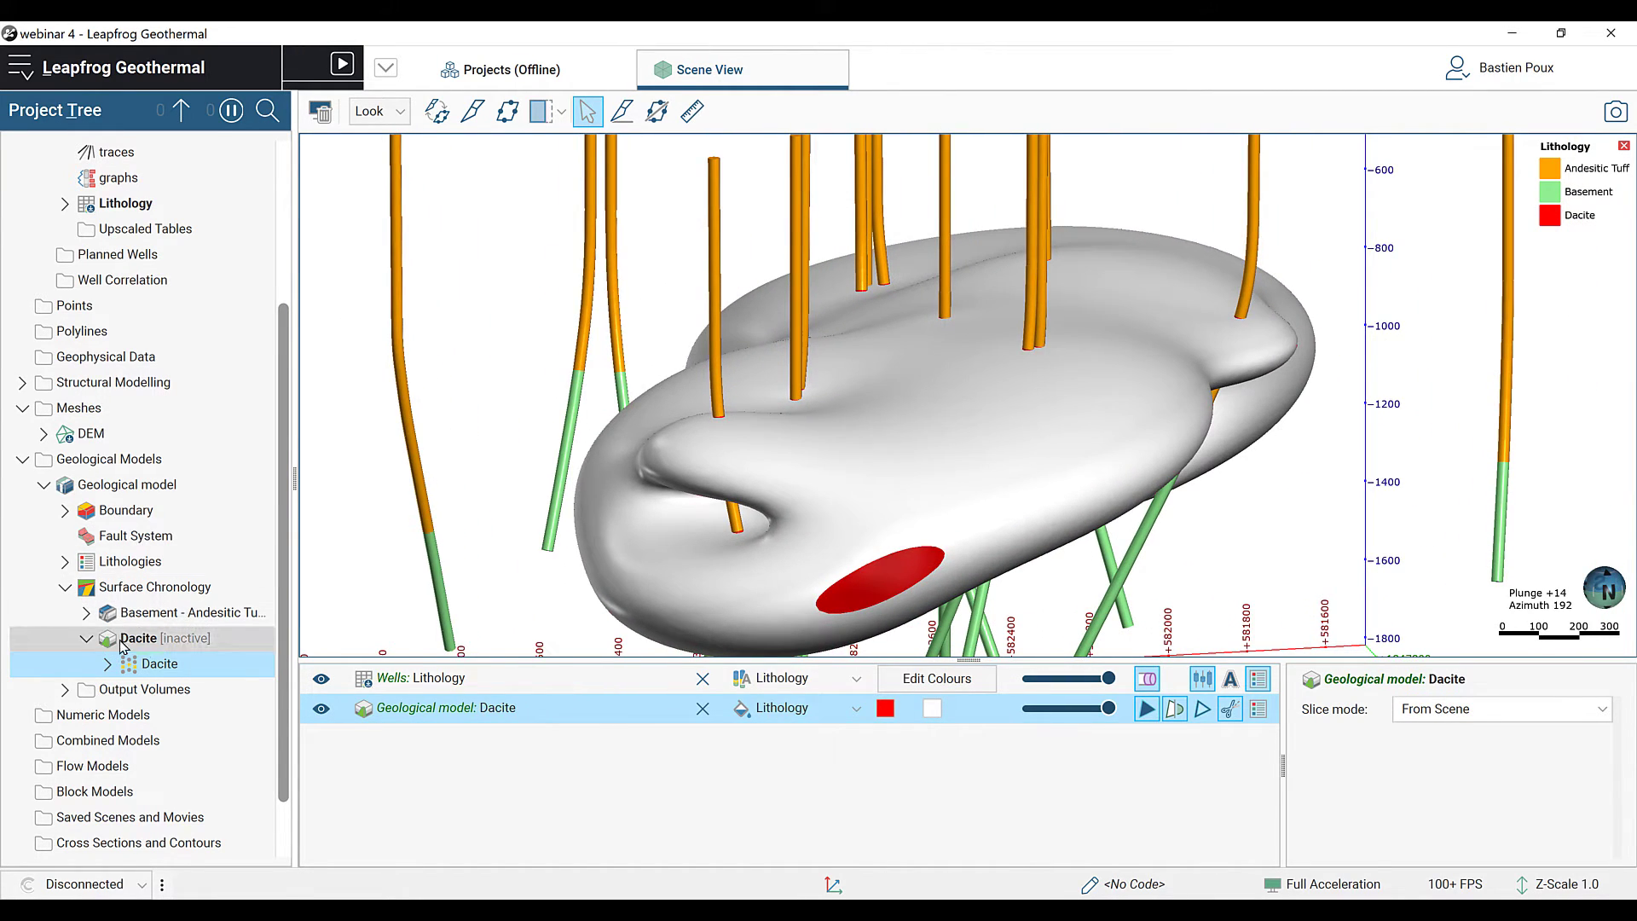
{"action": "double_click", "coordinate": [157, 639]}
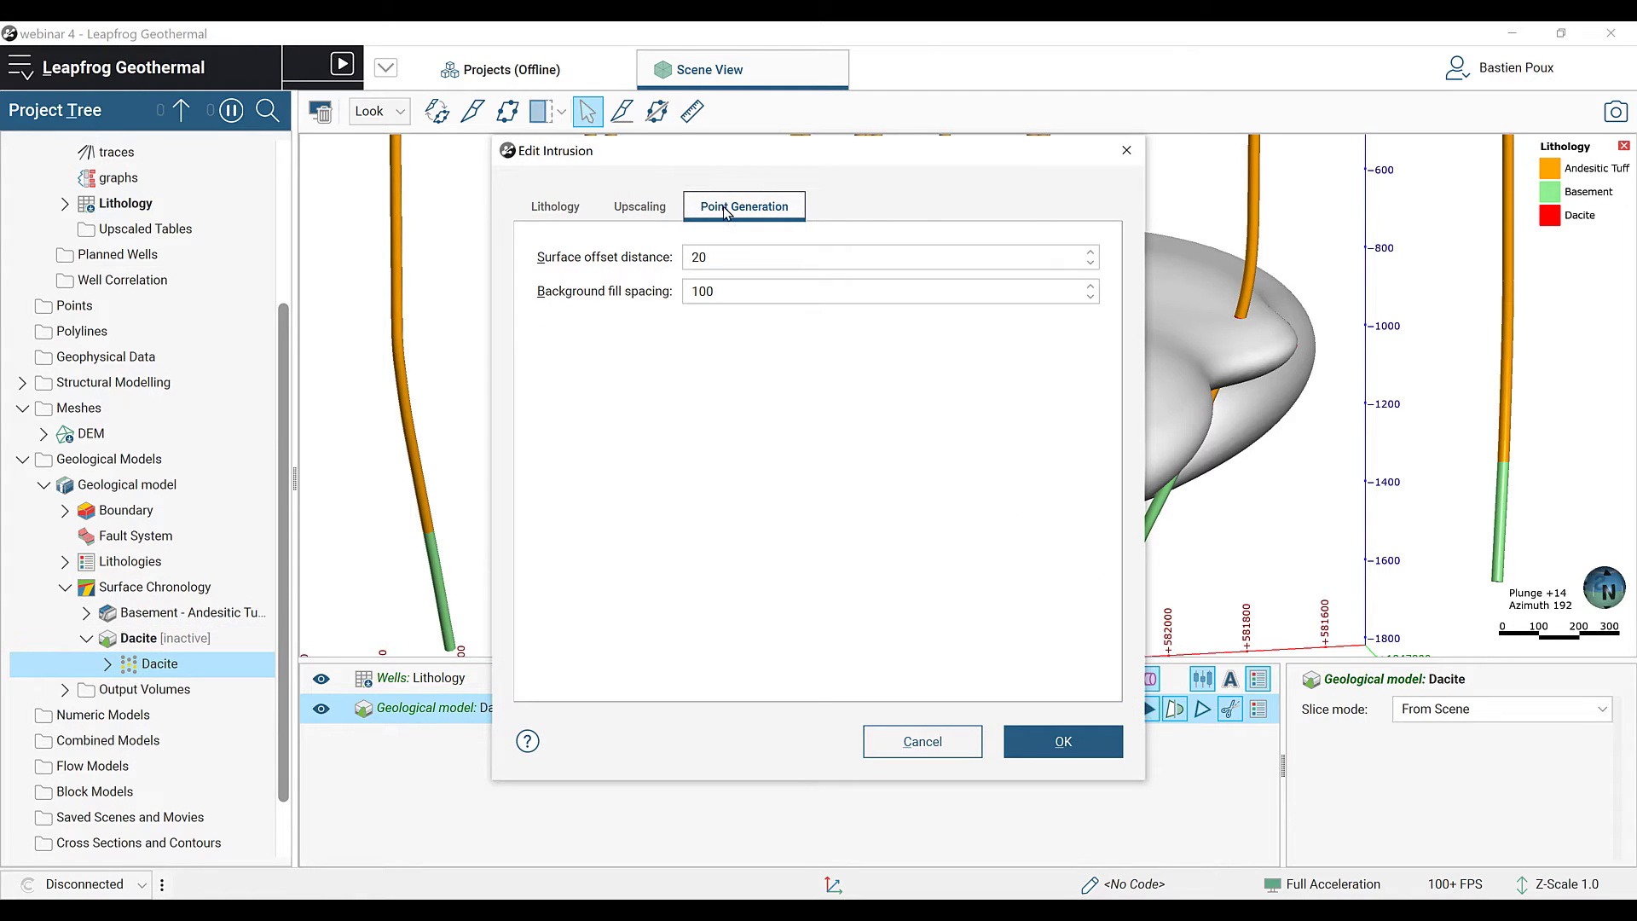
{"action": "left_click_drag", "start_coordinate": [732, 155], "coordinate": [474, 113]}
Step: Add the Dacite intrusion points to the scene, and hide the Dacite surface and the well lithology
{"action": "left_click_drag", "start_coordinate": [155, 670], "coordinate": [1028, 595]}
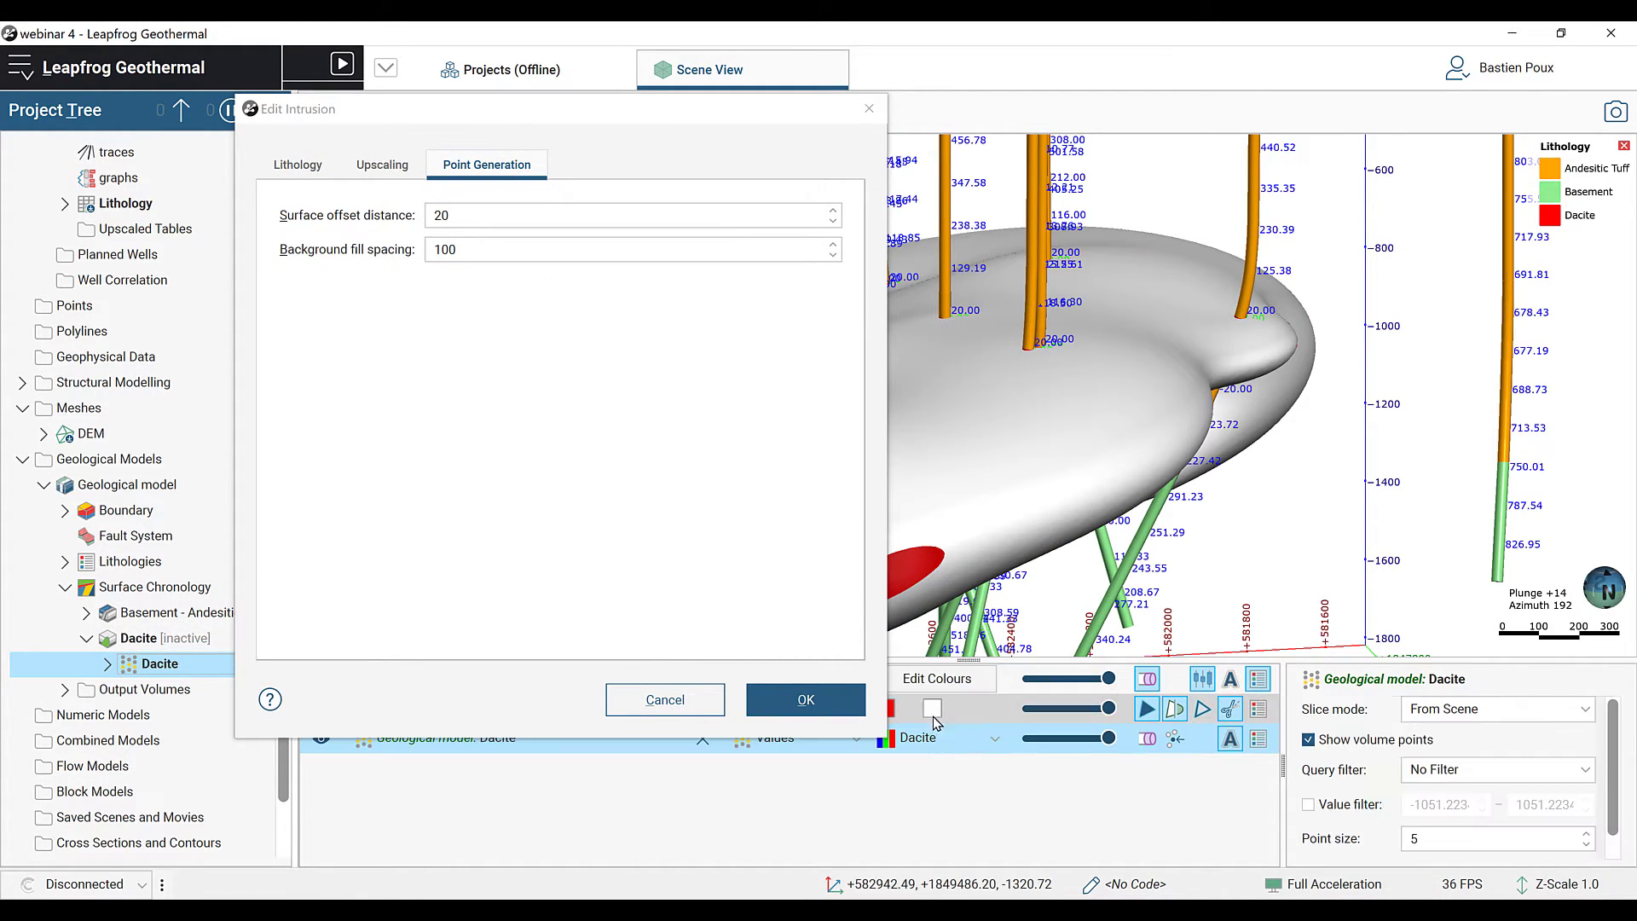
{"action": "left_click_drag", "start_coordinate": [888, 739], "coordinate": [688, 612]}
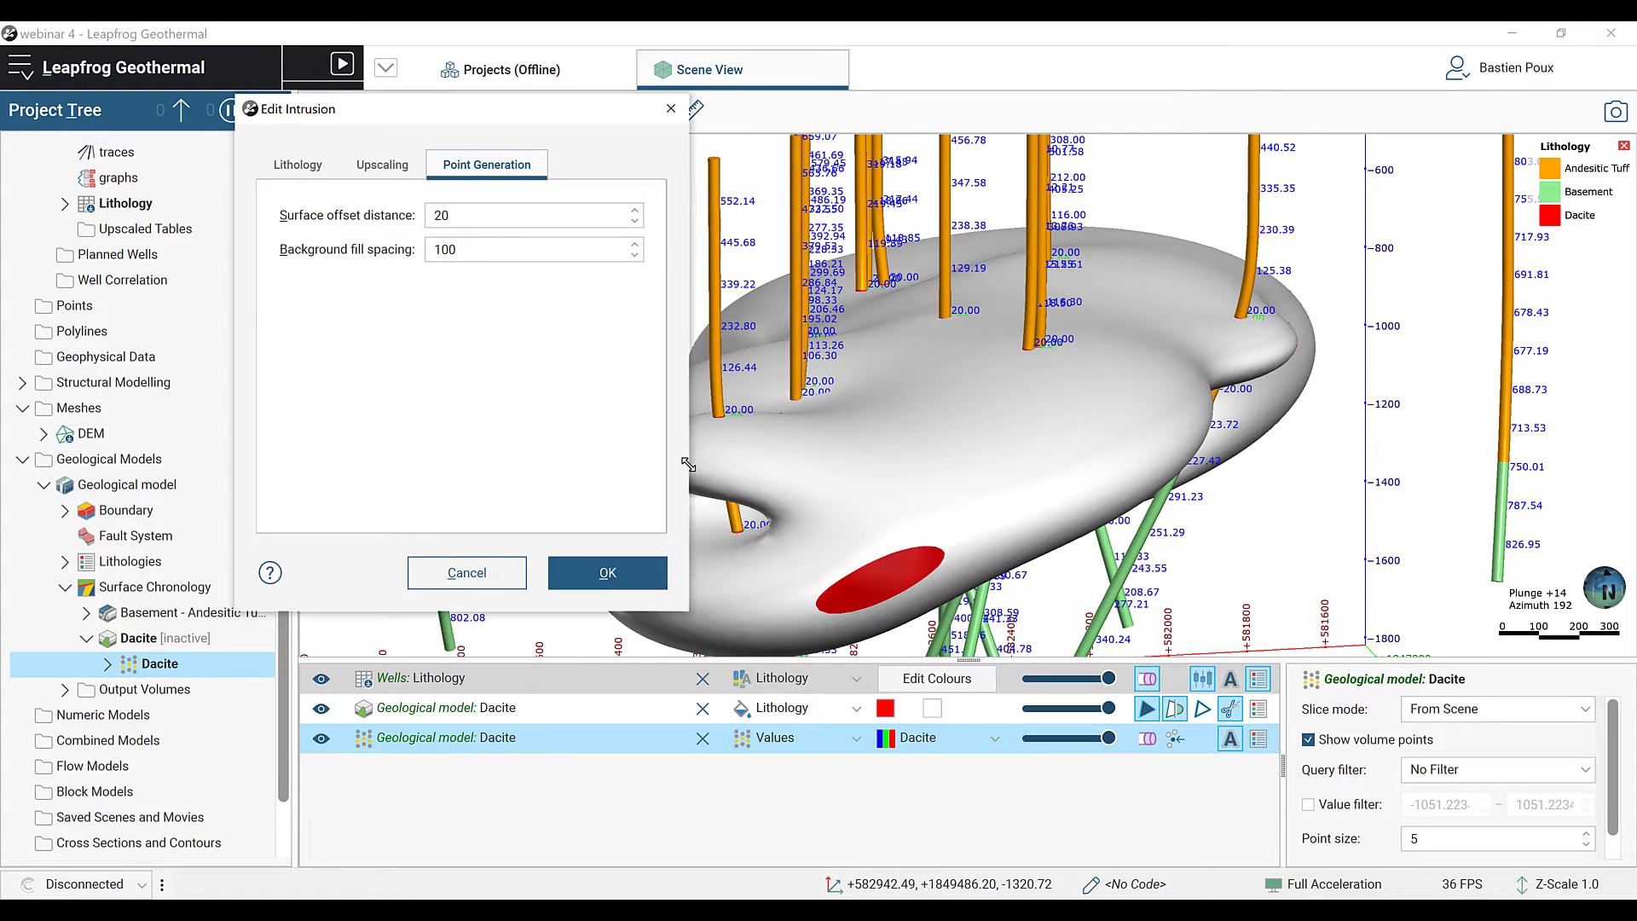
{"action": "middle_click_drag", "start_coordinate": [1013, 418], "coordinate": [1175, 400]}
{"action": "left_click", "coordinate": [321, 708]}
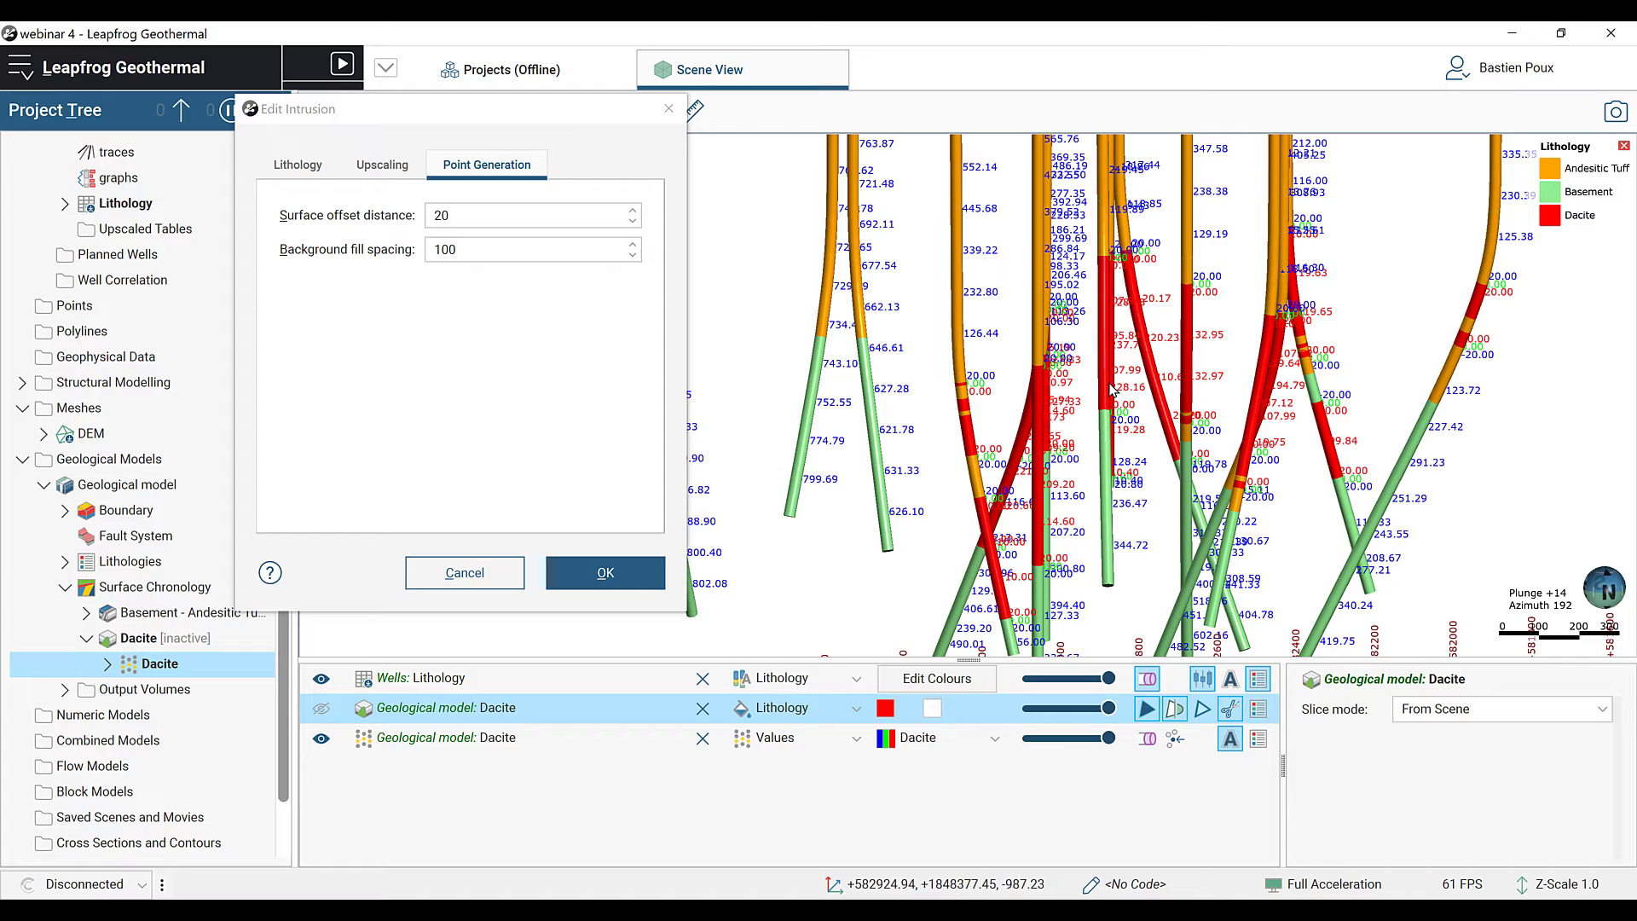
{"action": "left_click", "coordinate": [322, 680]}
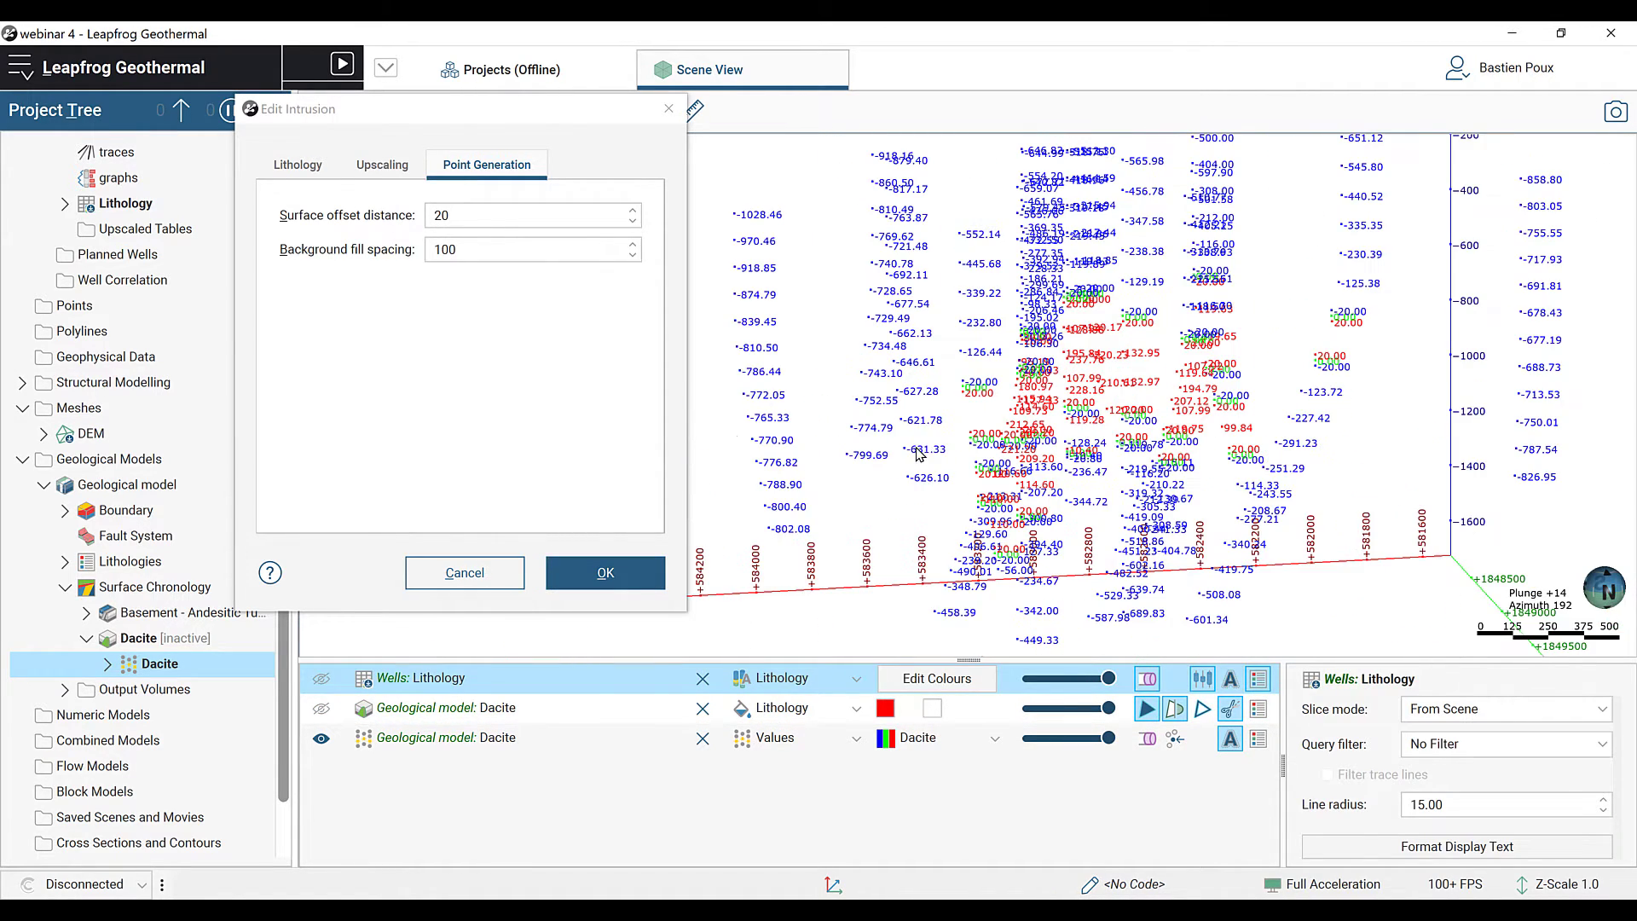
Step: Add the well traces to the scene and colour them black
{"action": "scroll", "coordinate": [199, 328], "scroll_direction": "up", "scroll_amount": 2}
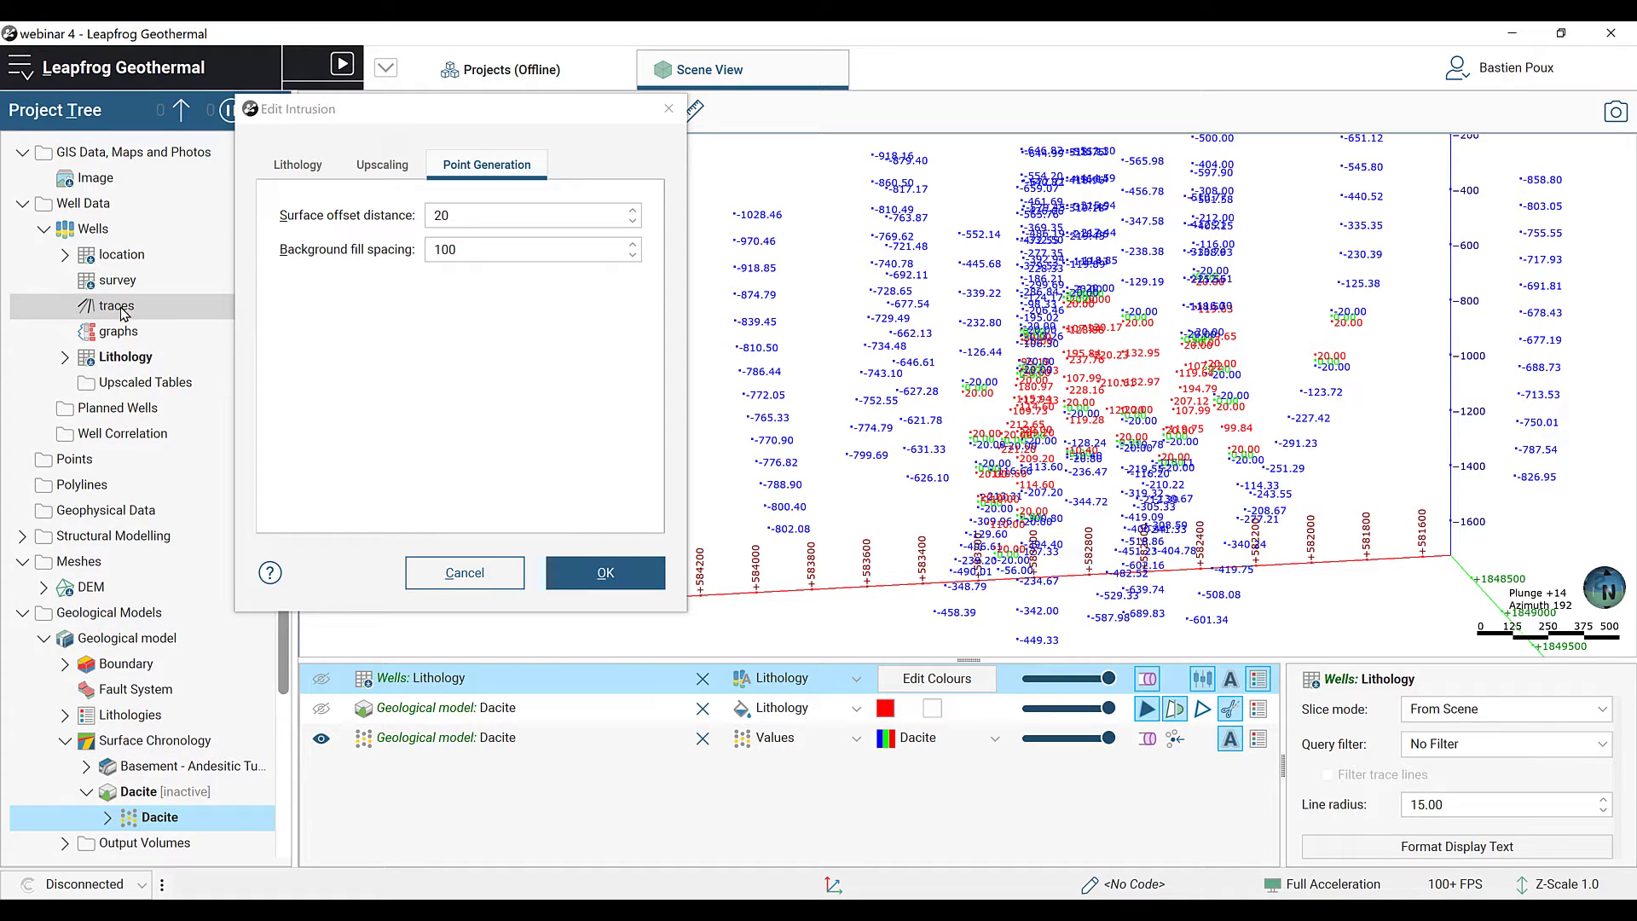
{"action": "left_click_drag", "start_coordinate": [124, 310], "coordinate": [836, 357]}
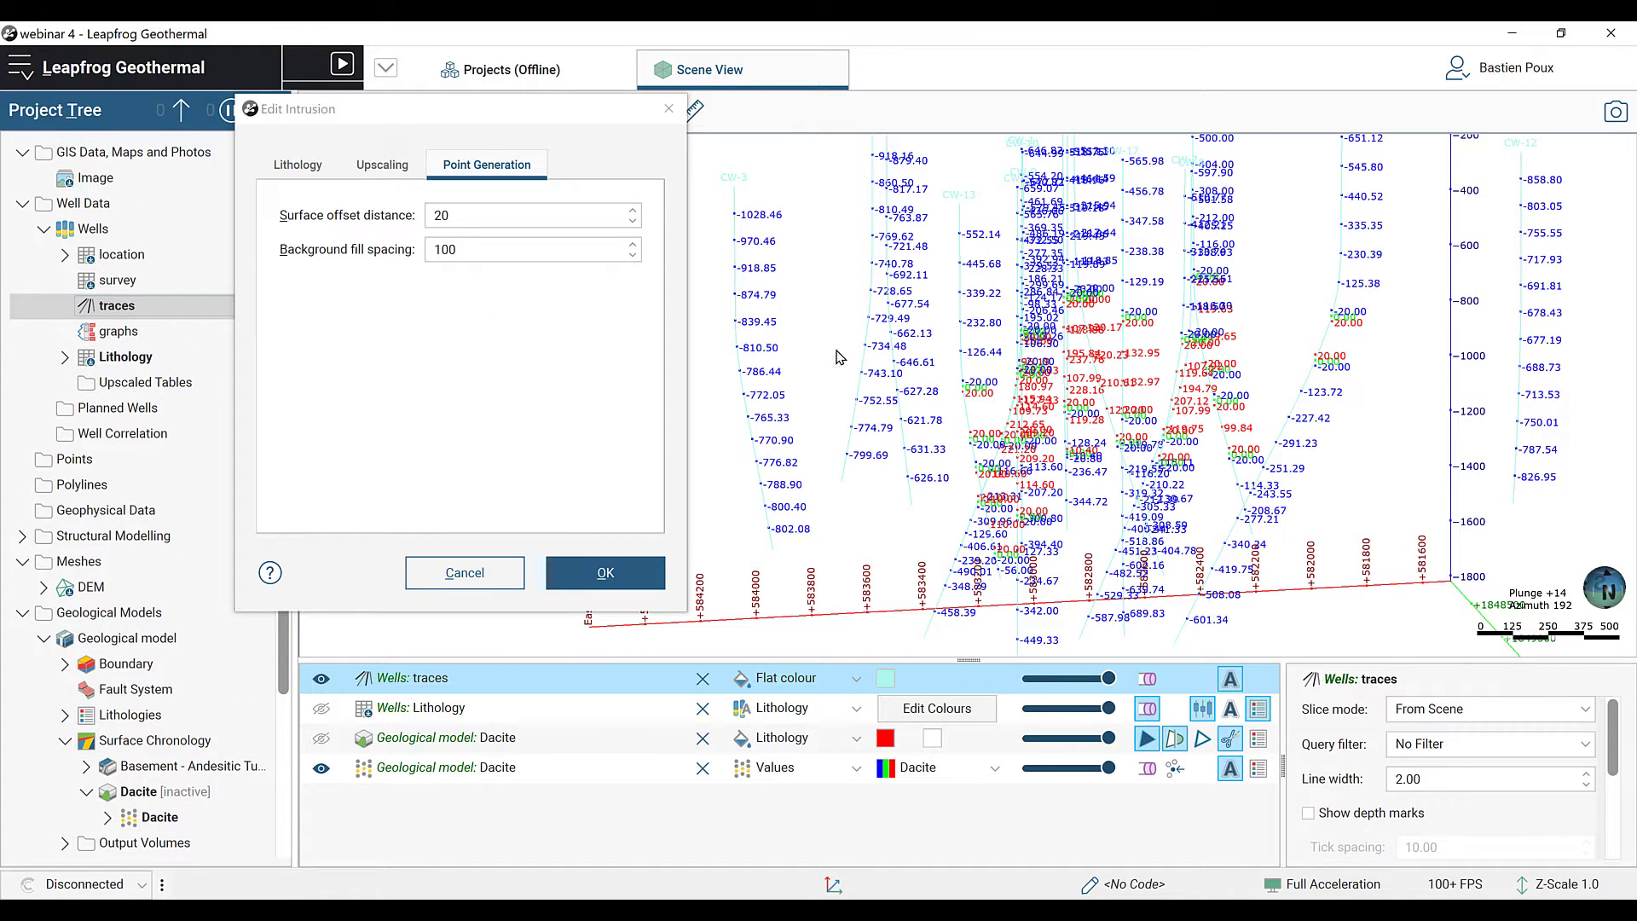
{"action": "left_click", "coordinate": [886, 679]}
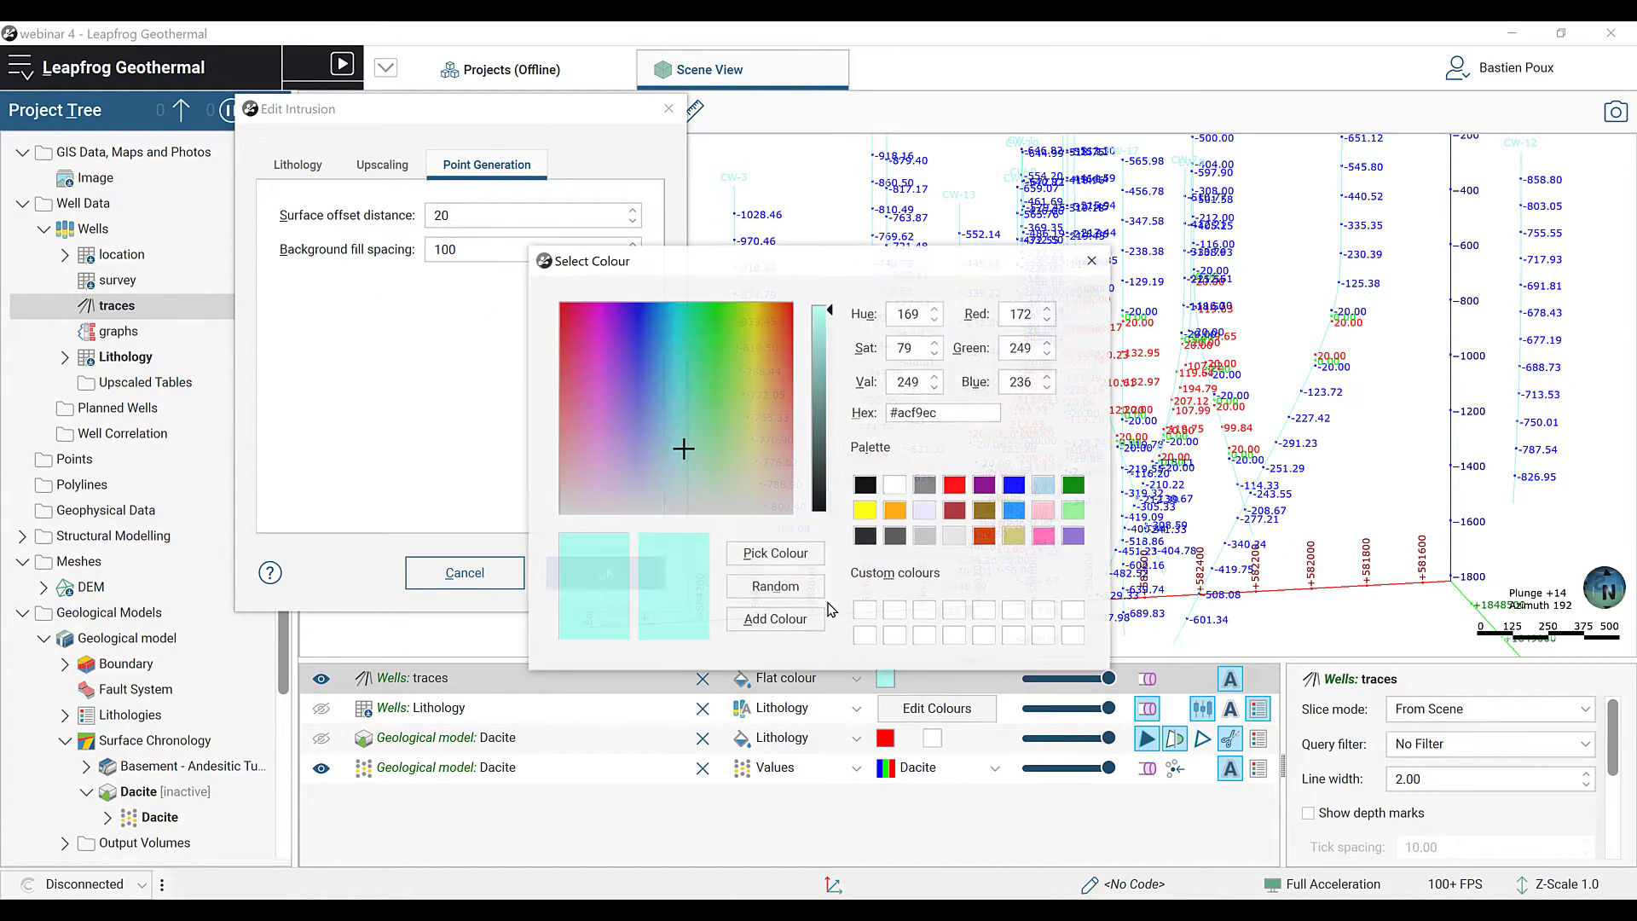
{"action": "left_click", "coordinate": [865, 536]}
{"action": "left_click", "coordinate": [1021, 683]}
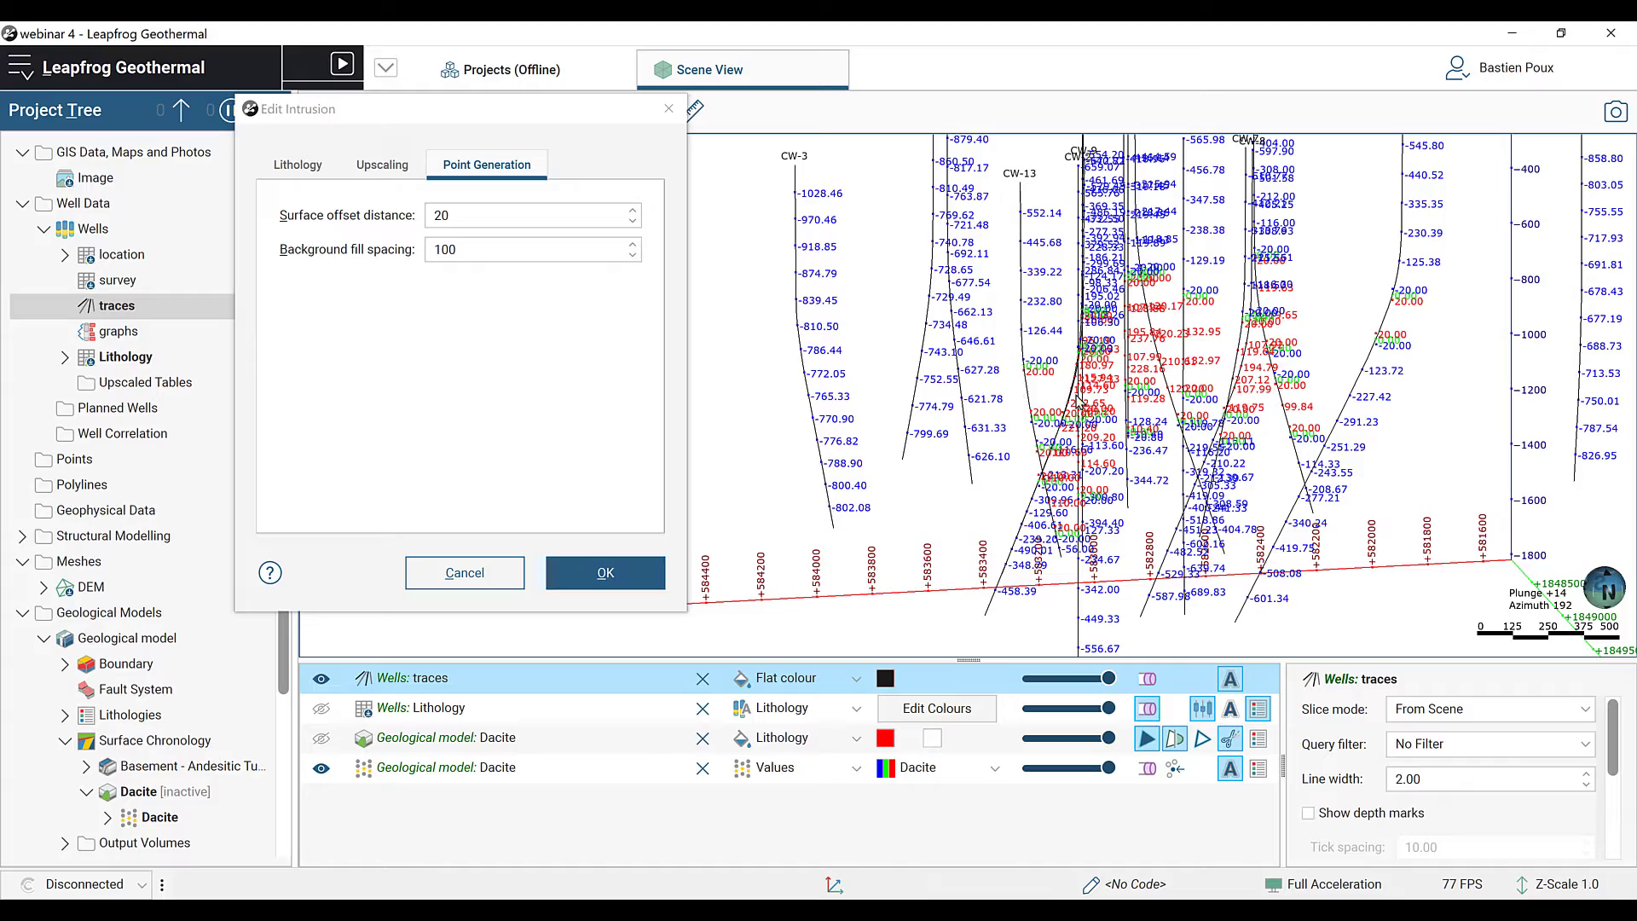
Step: Set the Dacite intrusion's surface offset distance to 10 in its point generation settings
{"action": "left_click_drag", "start_coordinate": [1024, 418], "coordinate": [763, 399]}
{"action": "middle_click_drag", "start_coordinate": [887, 396], "coordinate": [910, 327]}
{"action": "double_click", "coordinate": [469, 214]}
{"action": "type", "text": "10"}
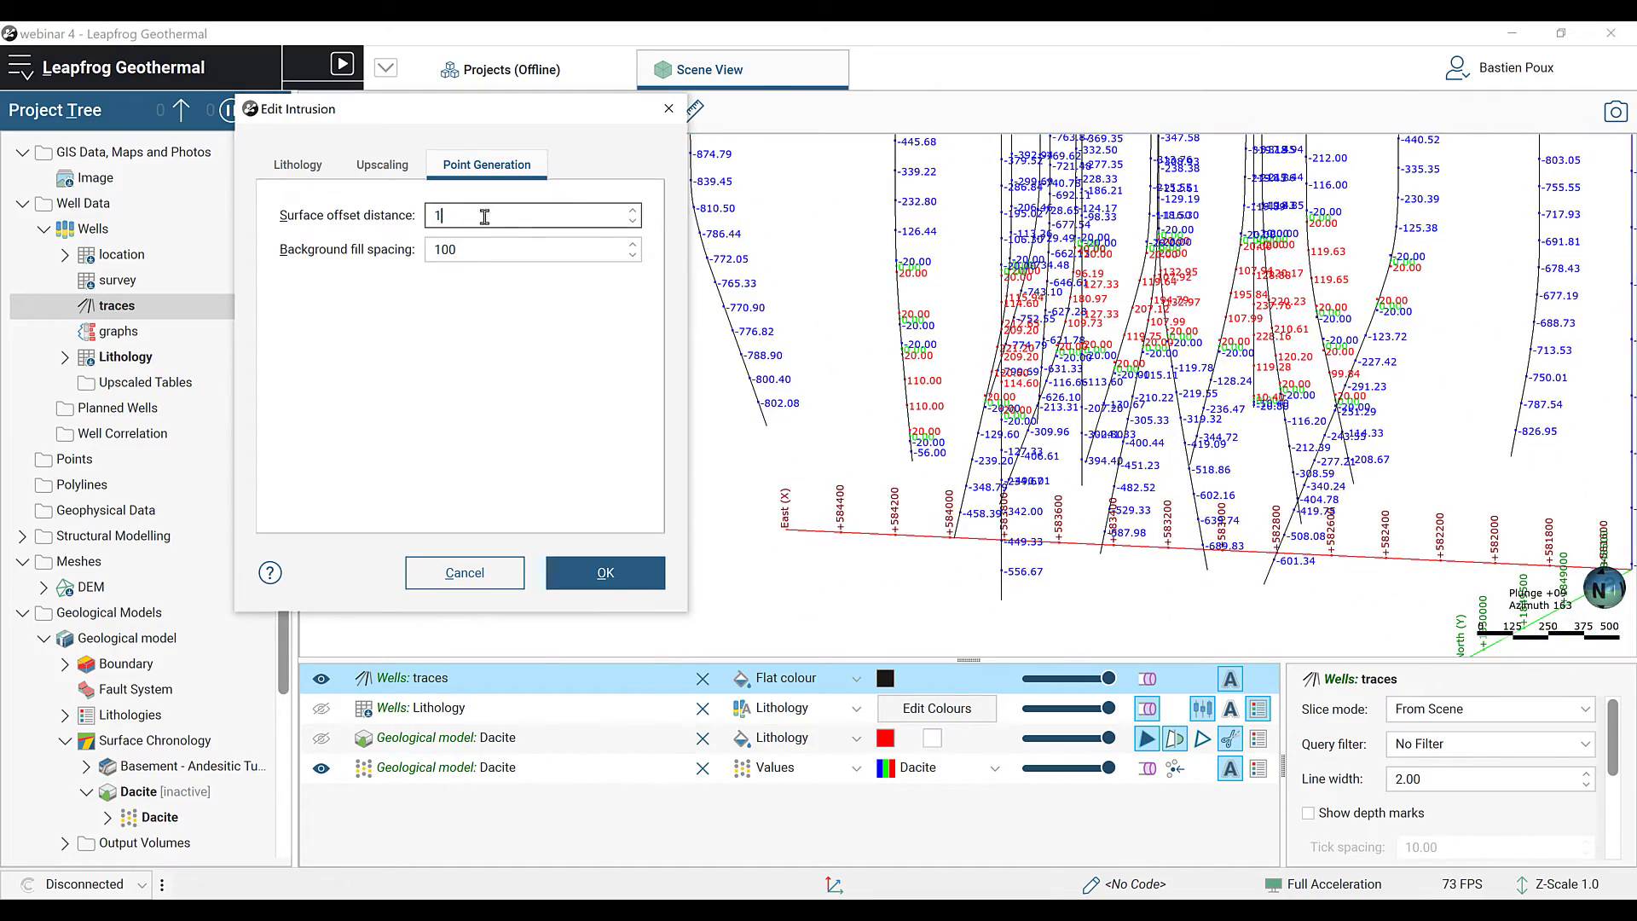
{"action": "left_click", "coordinate": [505, 247]}
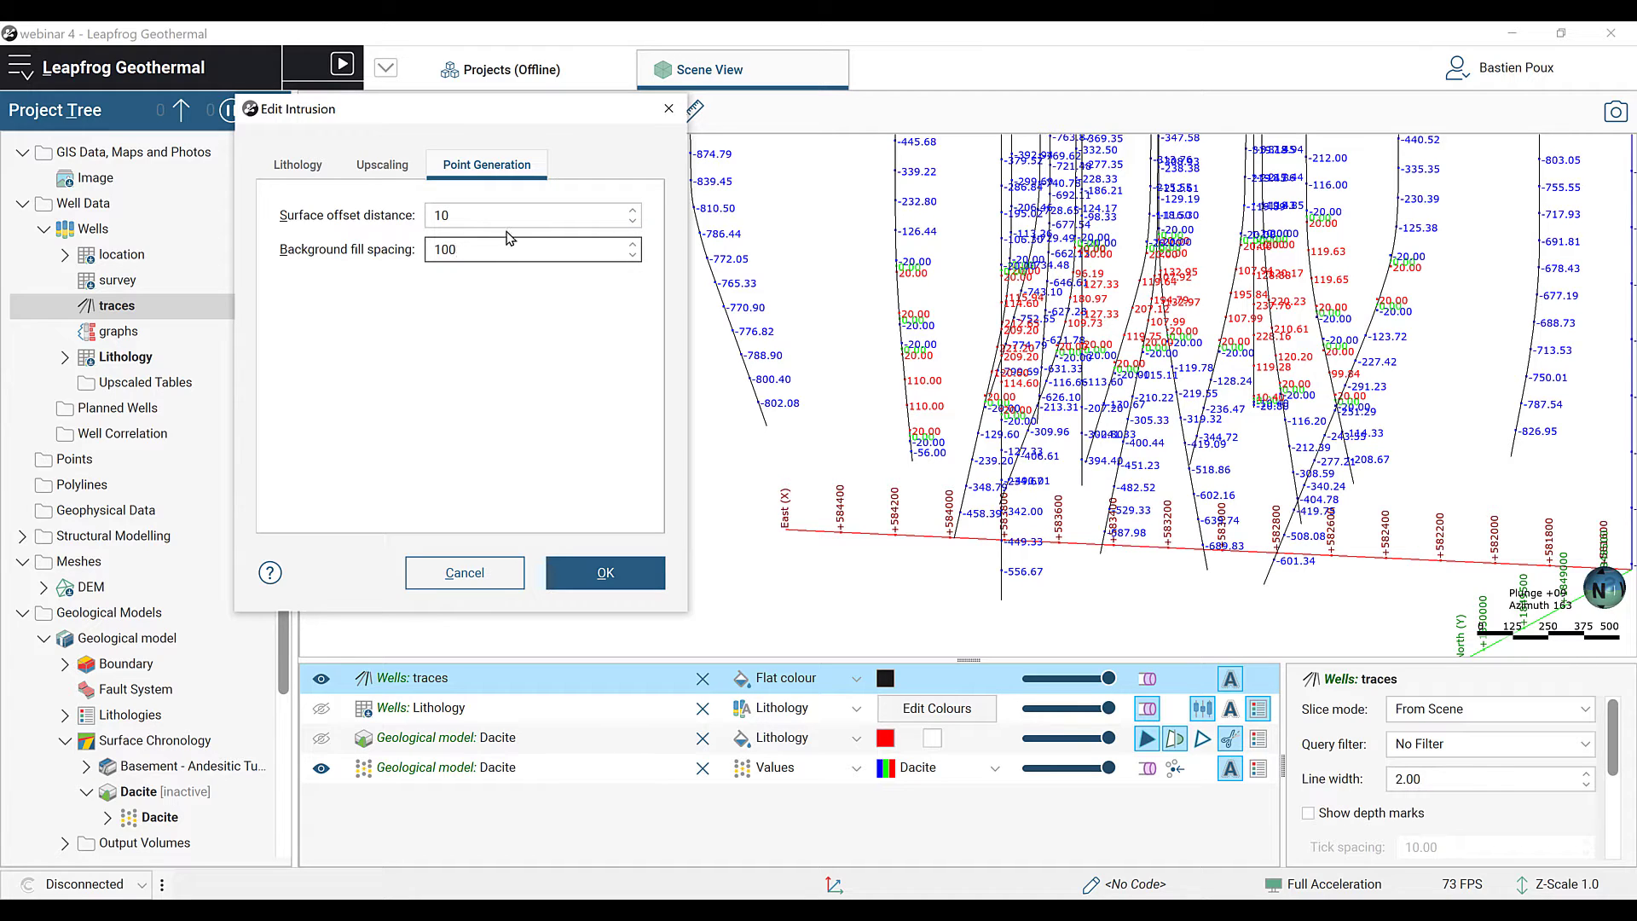
Step: Reduce the Dacite intrusion's background fill spacing and apply its point generation settings
{"action": "left_click", "coordinate": [822, 298]}
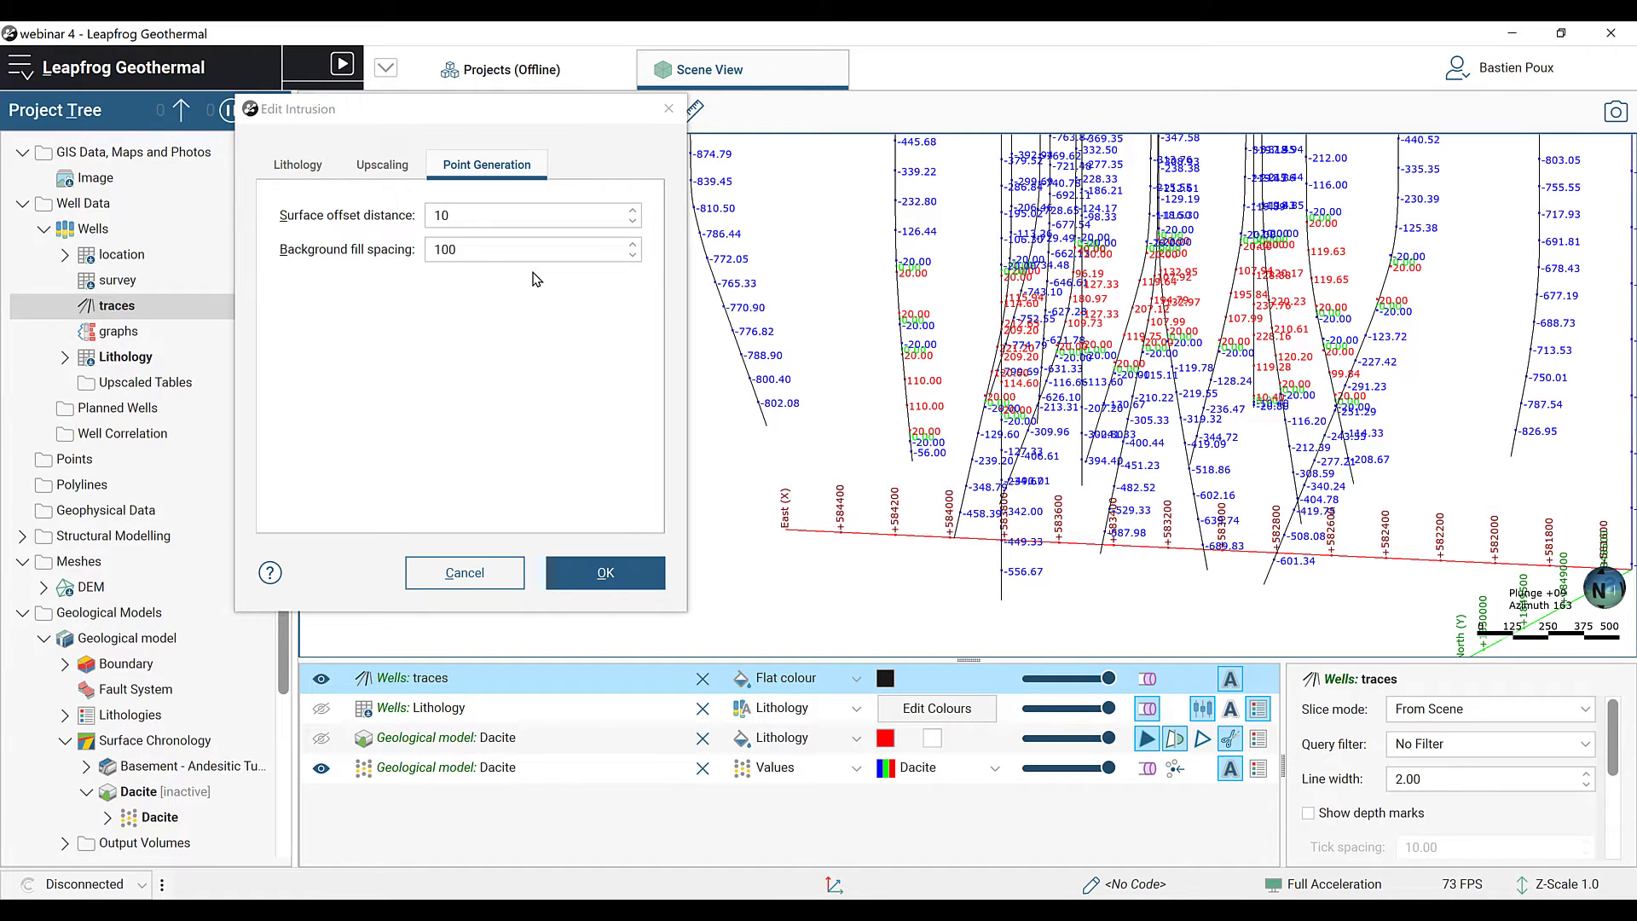
{"action": "left_click", "coordinate": [483, 247]}
{"action": "scroll", "coordinate": [943, 318], "scroll_direction": "up", "scroll_amount": 3}
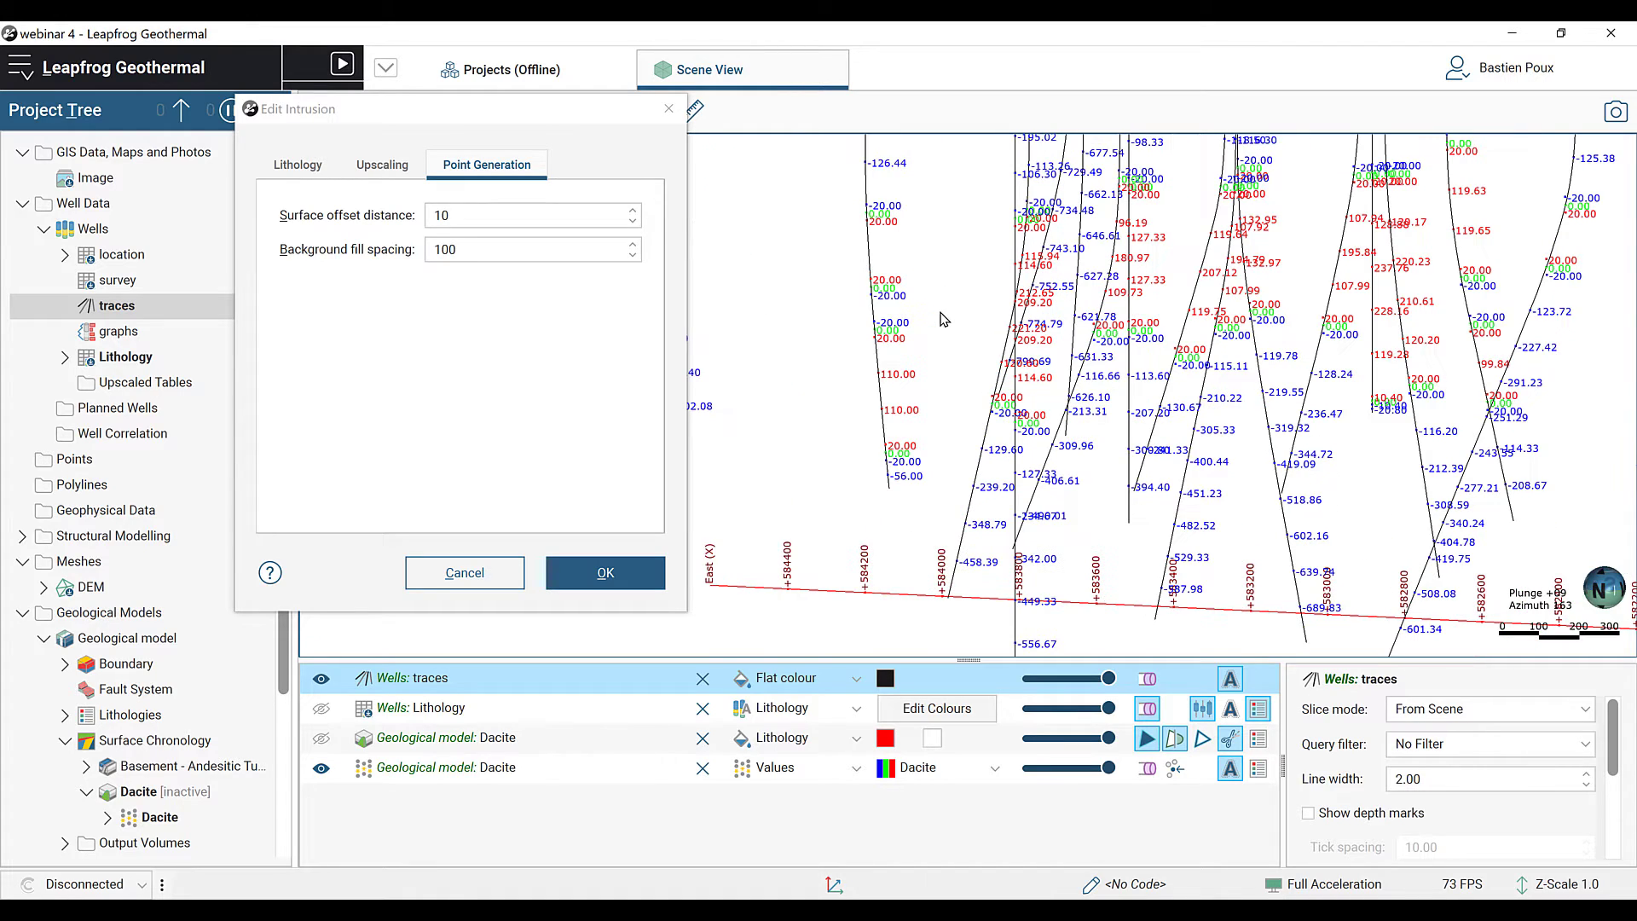
{"action": "left_click", "coordinate": [473, 249]}
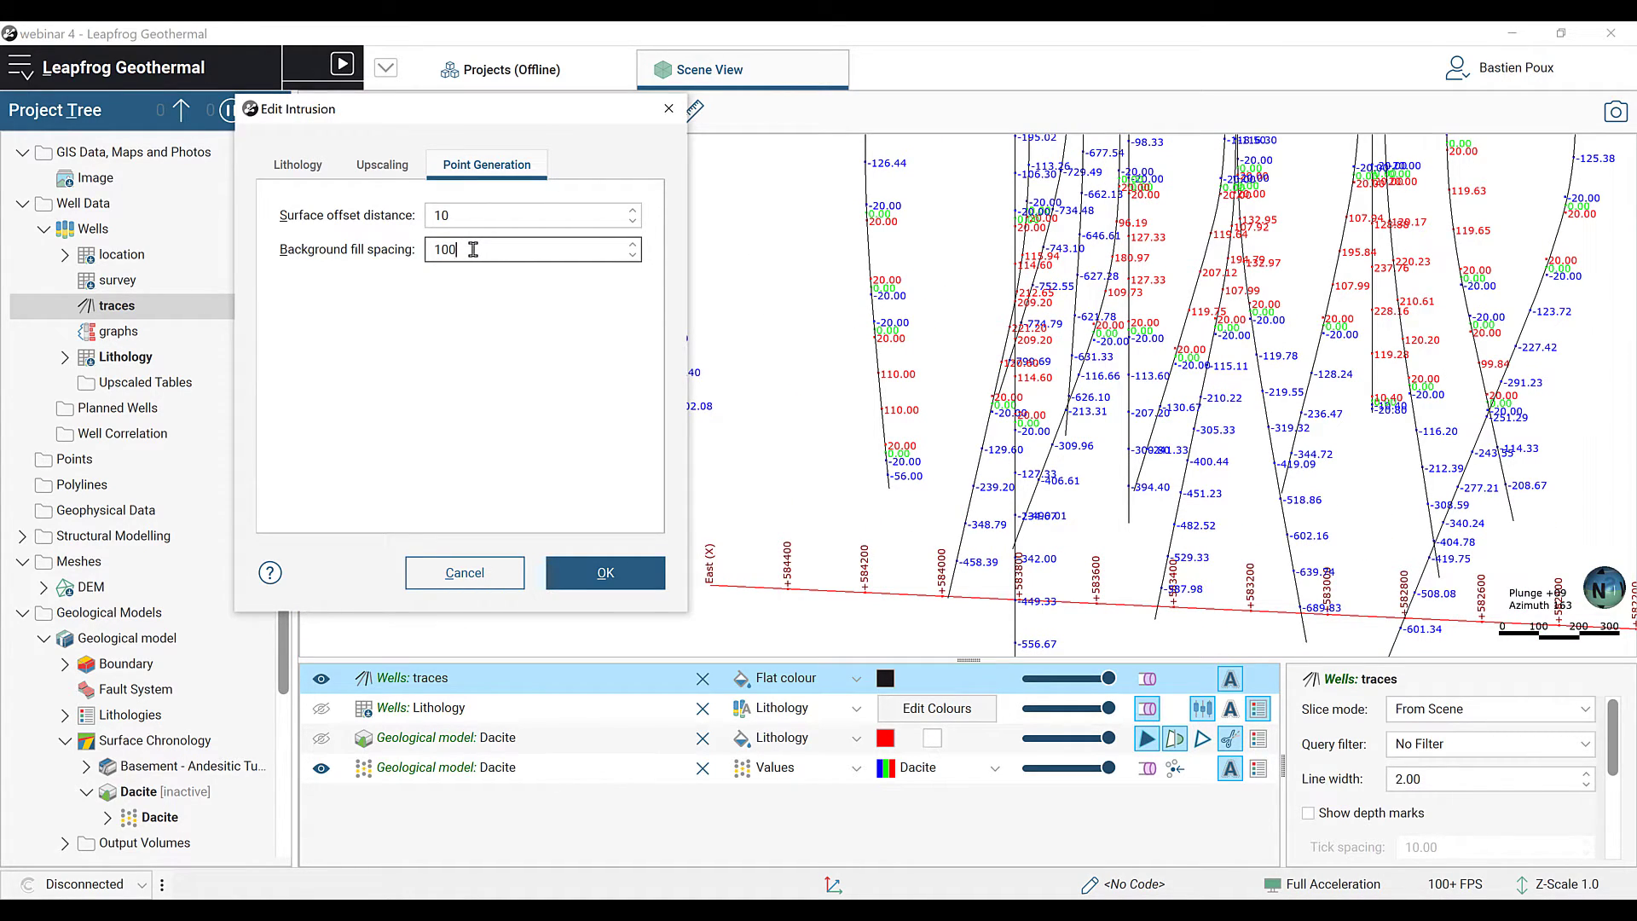
{"action": "left_click", "coordinate": [320, 739]}
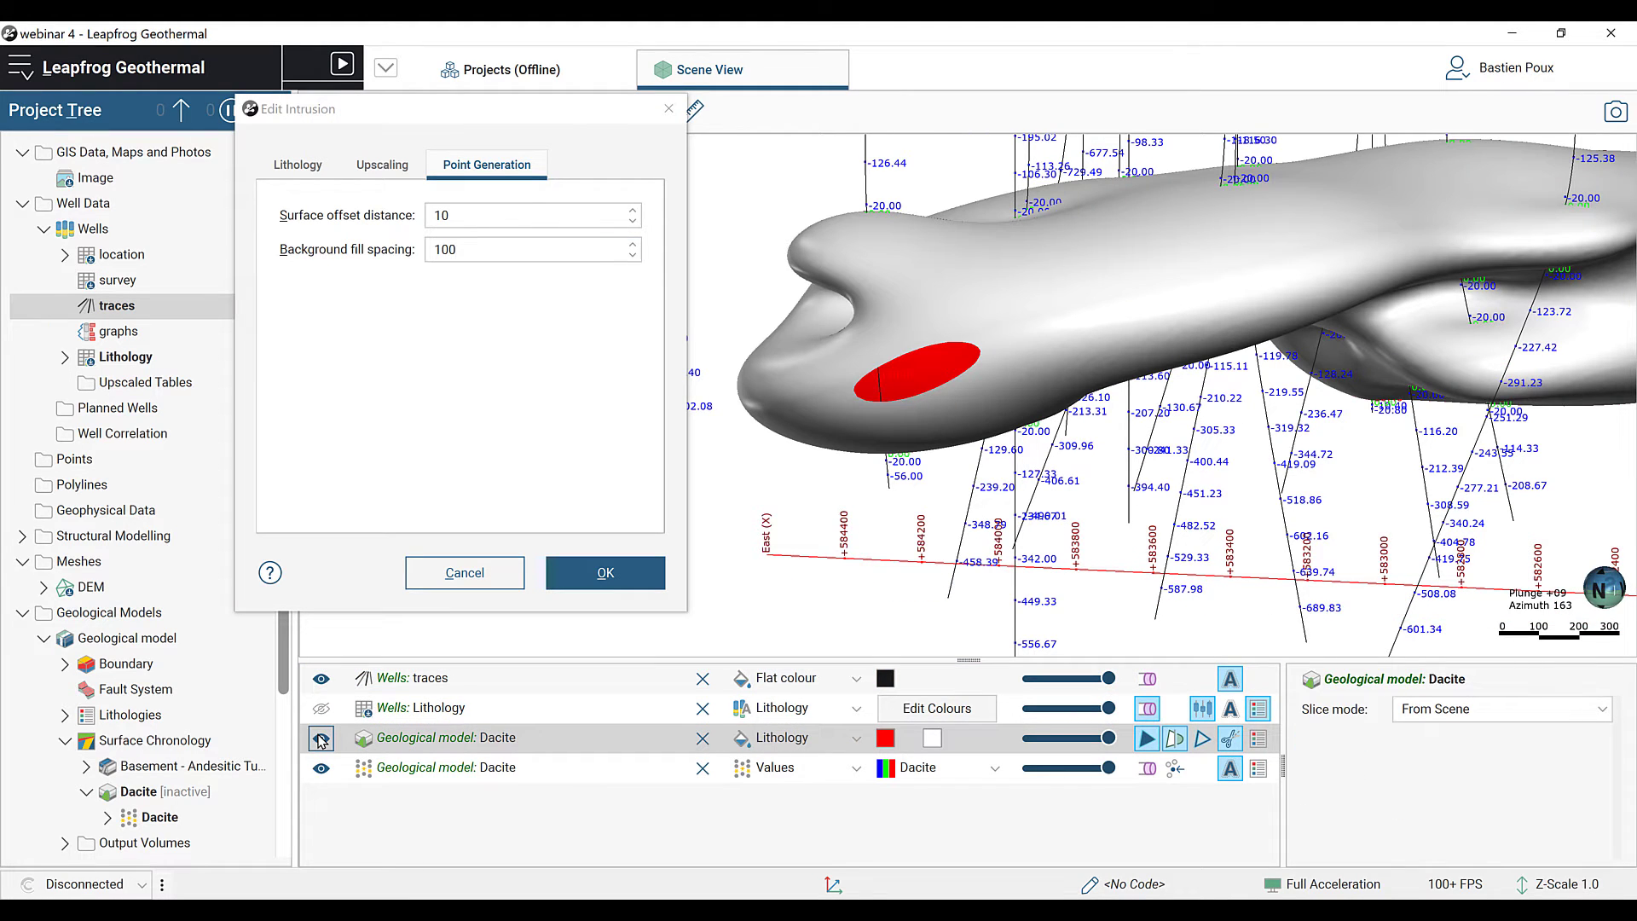
{"action": "left_click", "coordinate": [321, 738]}
{"action": "left_click", "coordinate": [437, 249]}
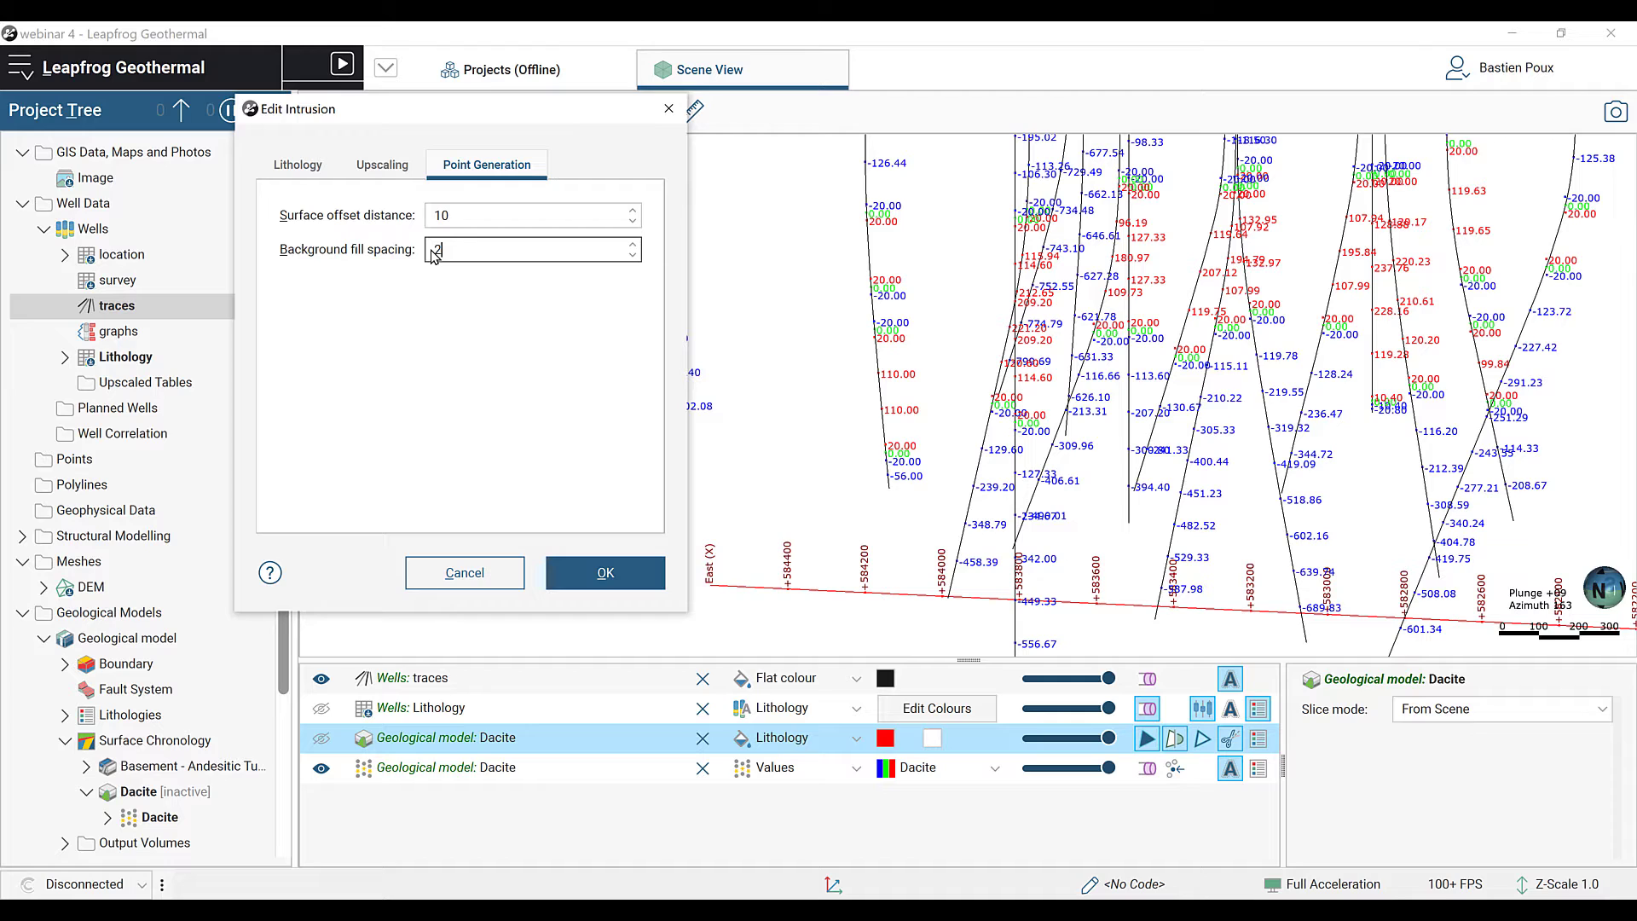
{"action": "left_click", "coordinate": [606, 573]}
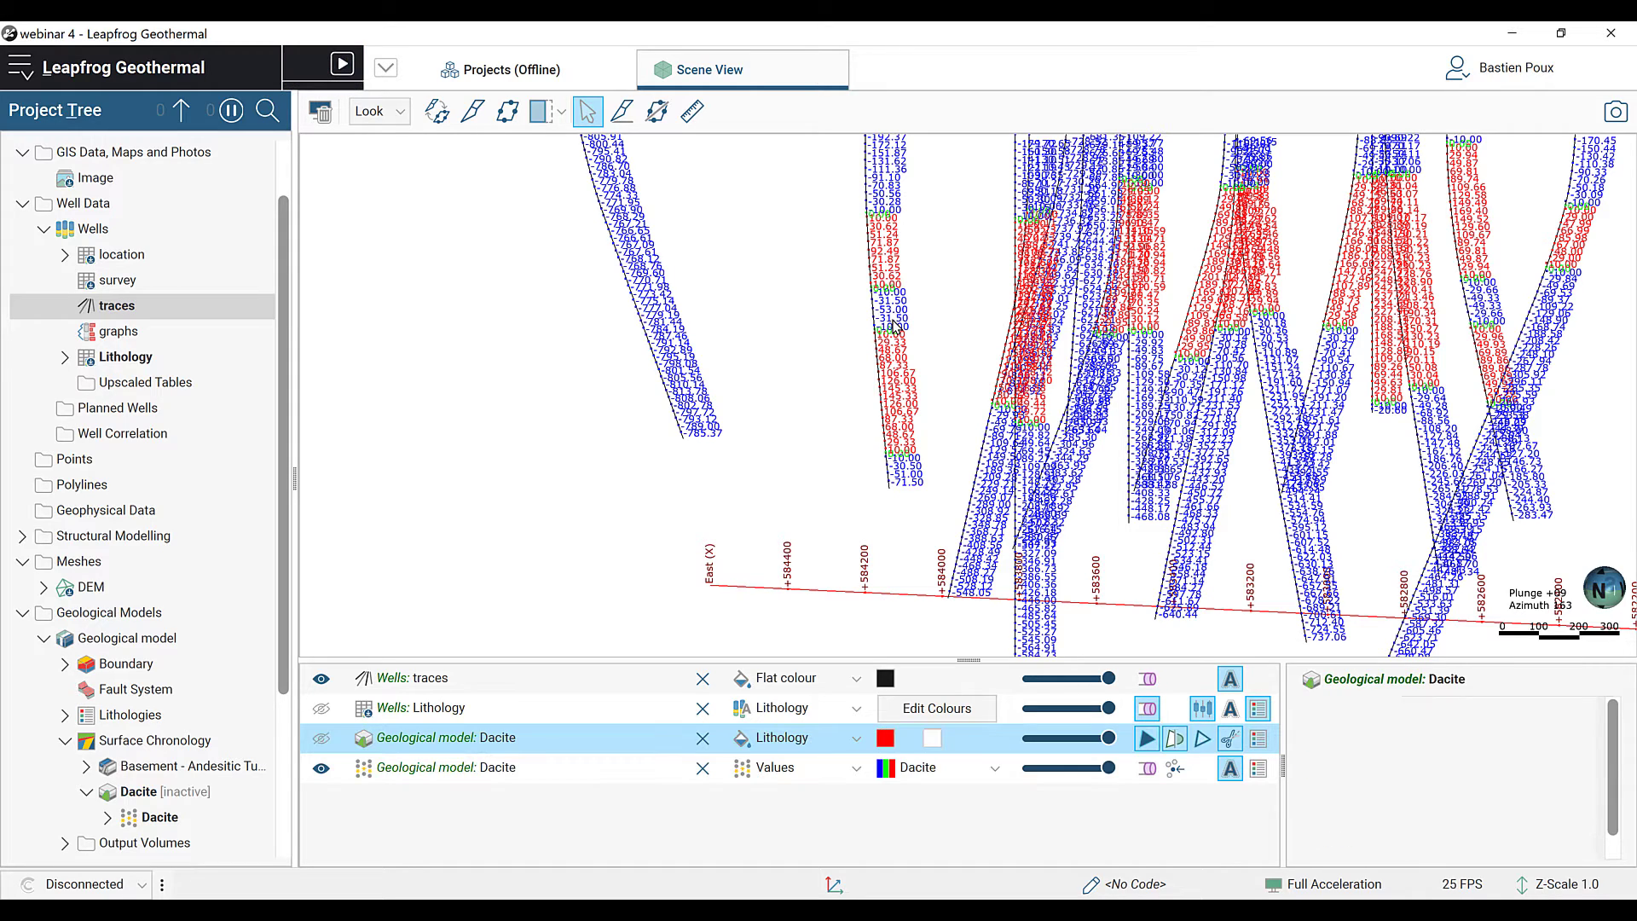
Step: Show the Dacite surface in the scene and set the intrusion's background fill spacing back to 100
{"action": "left_click", "coordinate": [322, 738]}
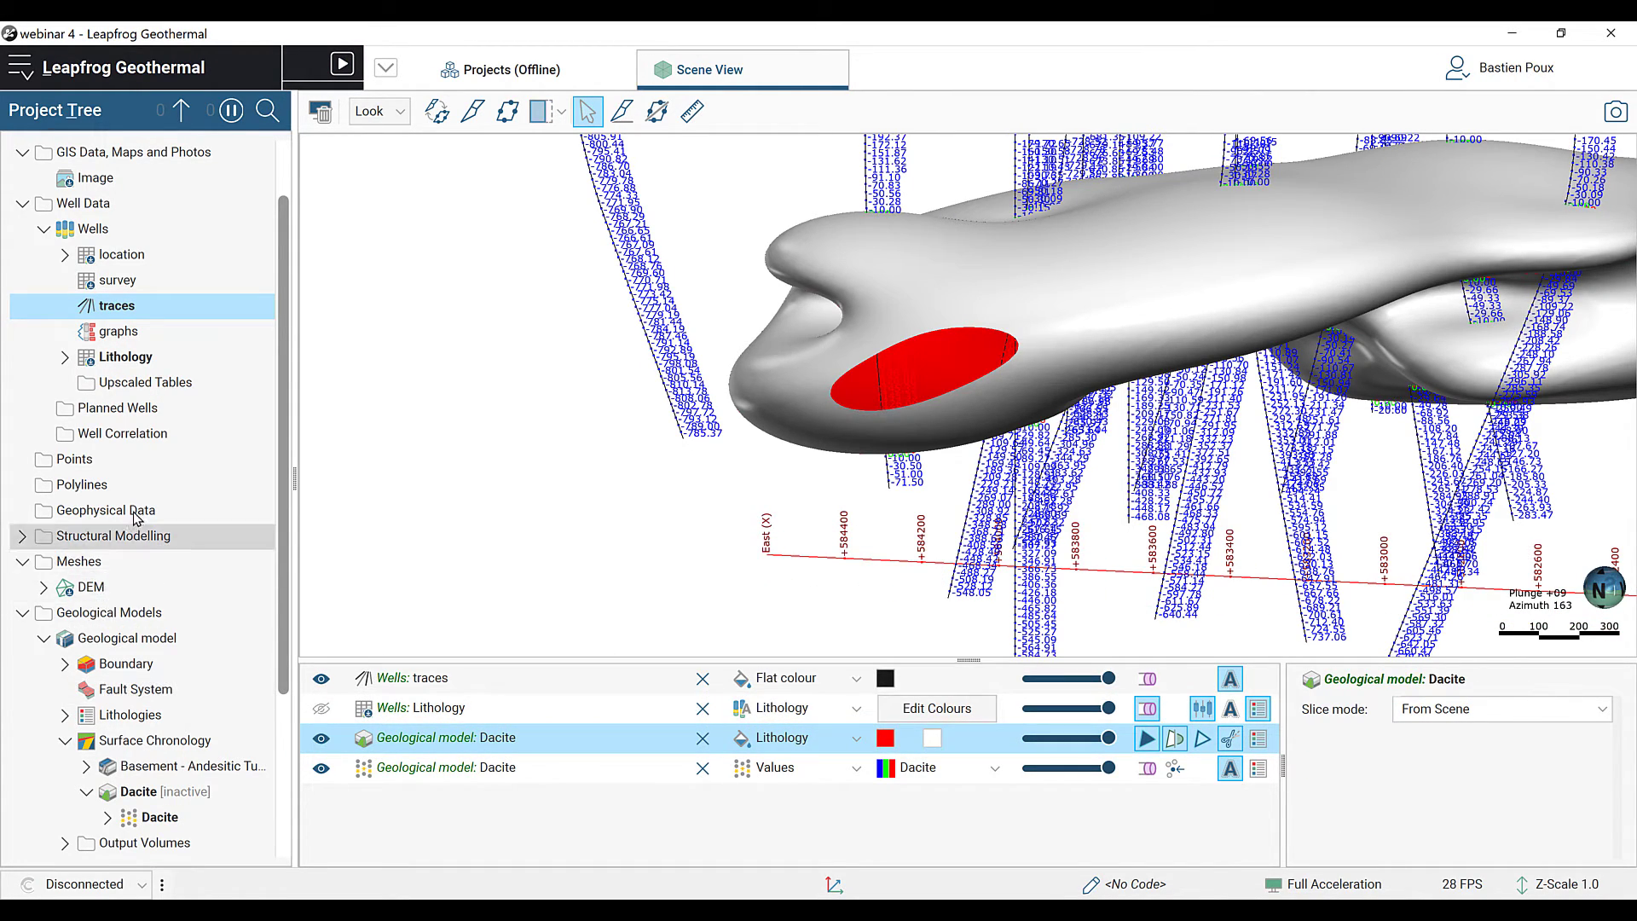
{"action": "scroll", "coordinate": [125, 377], "scroll_direction": "down", "scroll_amount": 2}
{"action": "double_click", "coordinate": [158, 664]}
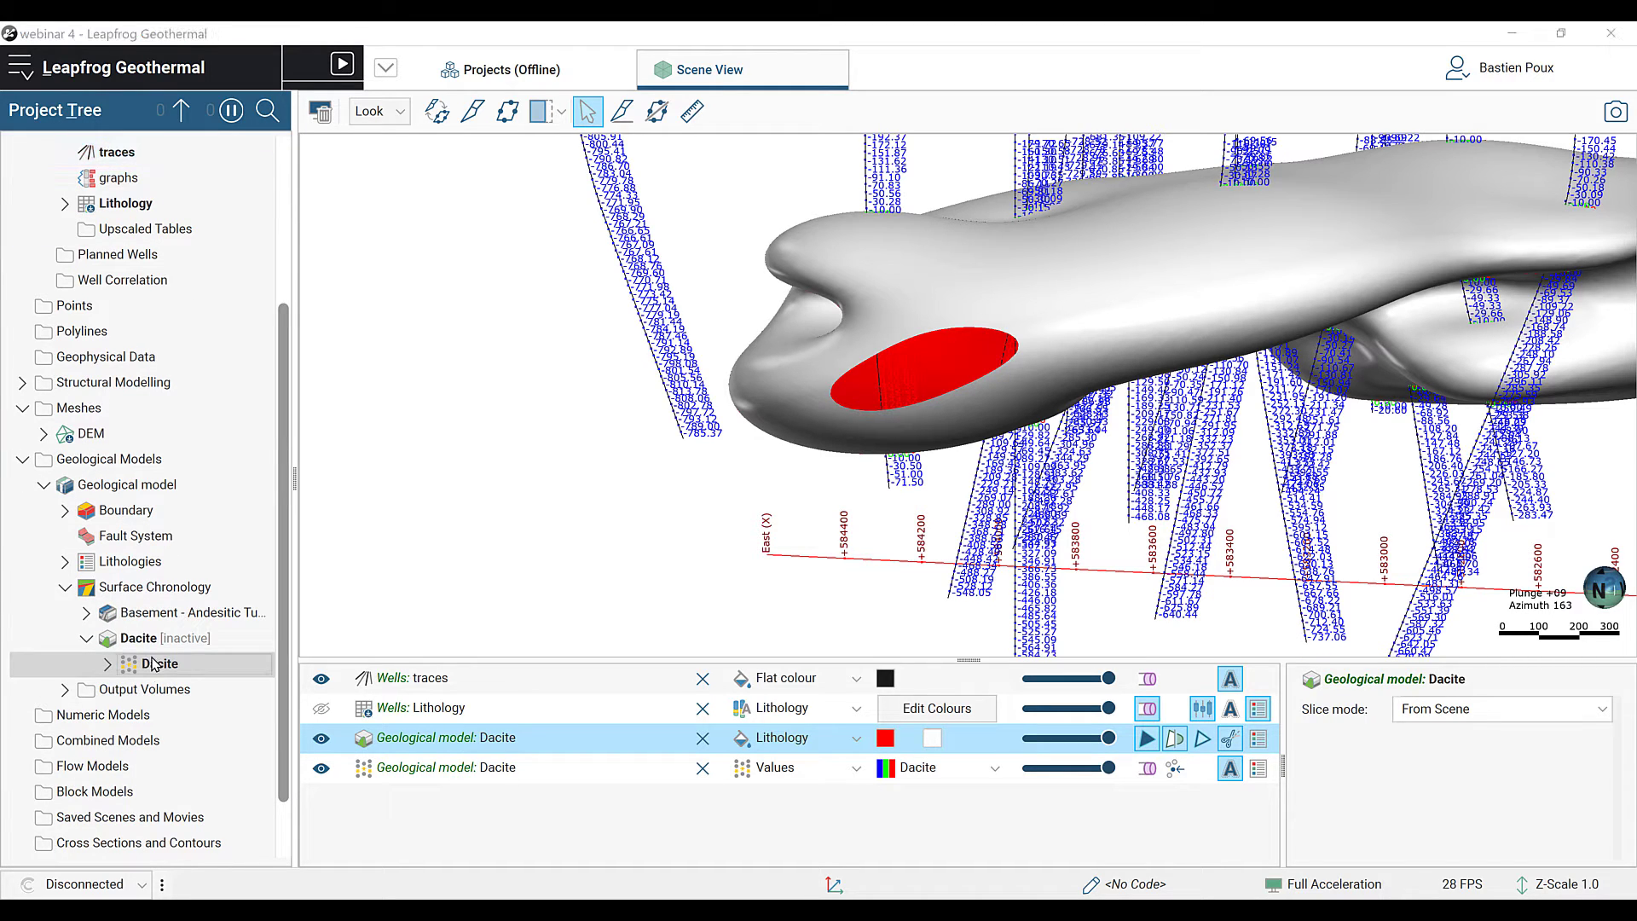
{"action": "left_click", "coordinate": [740, 208]}
{"action": "double_click", "coordinate": [723, 290]}
{"action": "type", "text": "1"}
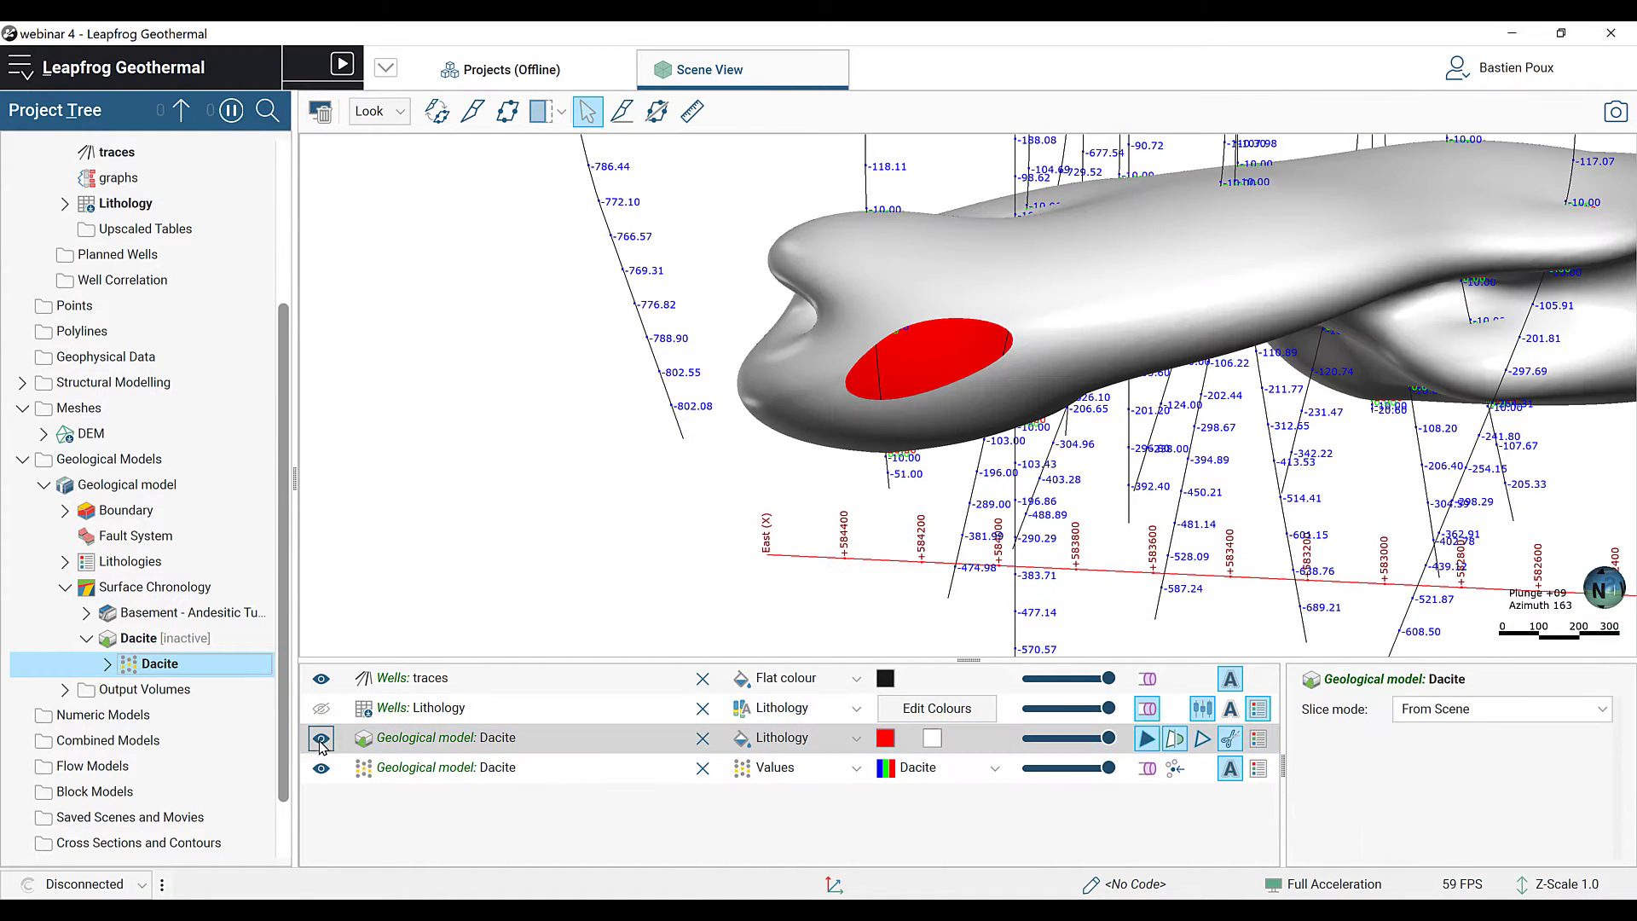
Step: Hide the Dacite intrusion points and view the whole Dacite surface
{"action": "left_click", "coordinate": [321, 770]}
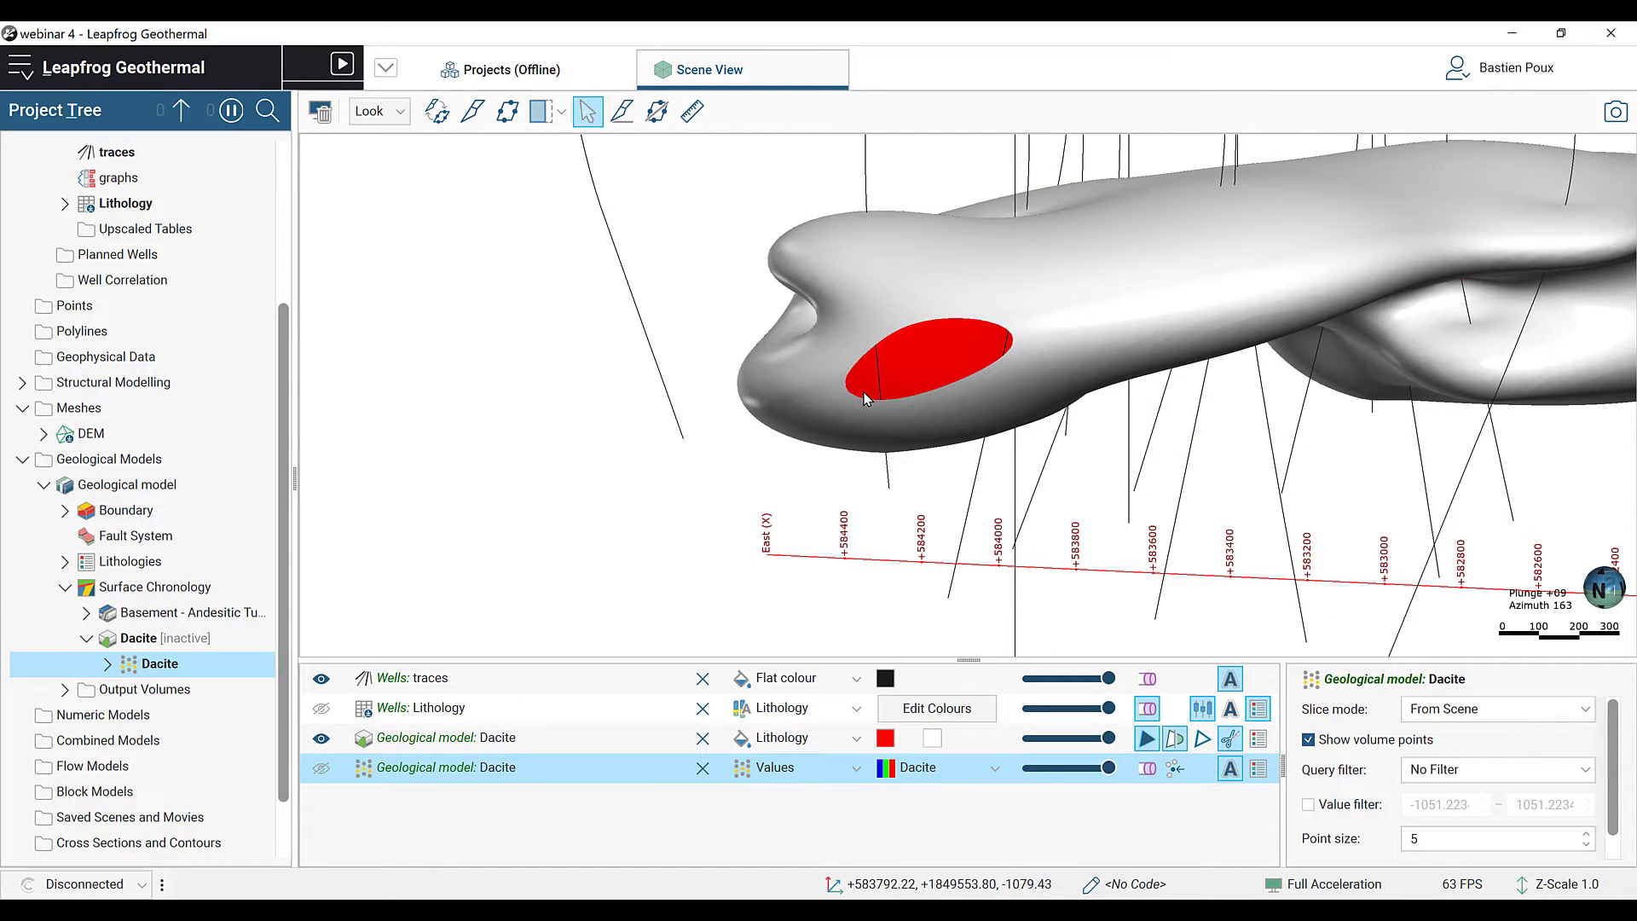
{"action": "scroll", "coordinate": [863, 392], "scroll_direction": "down", "scroll_amount": 3}
{"action": "left_click_drag", "start_coordinate": [929, 359], "coordinate": [970, 397]}
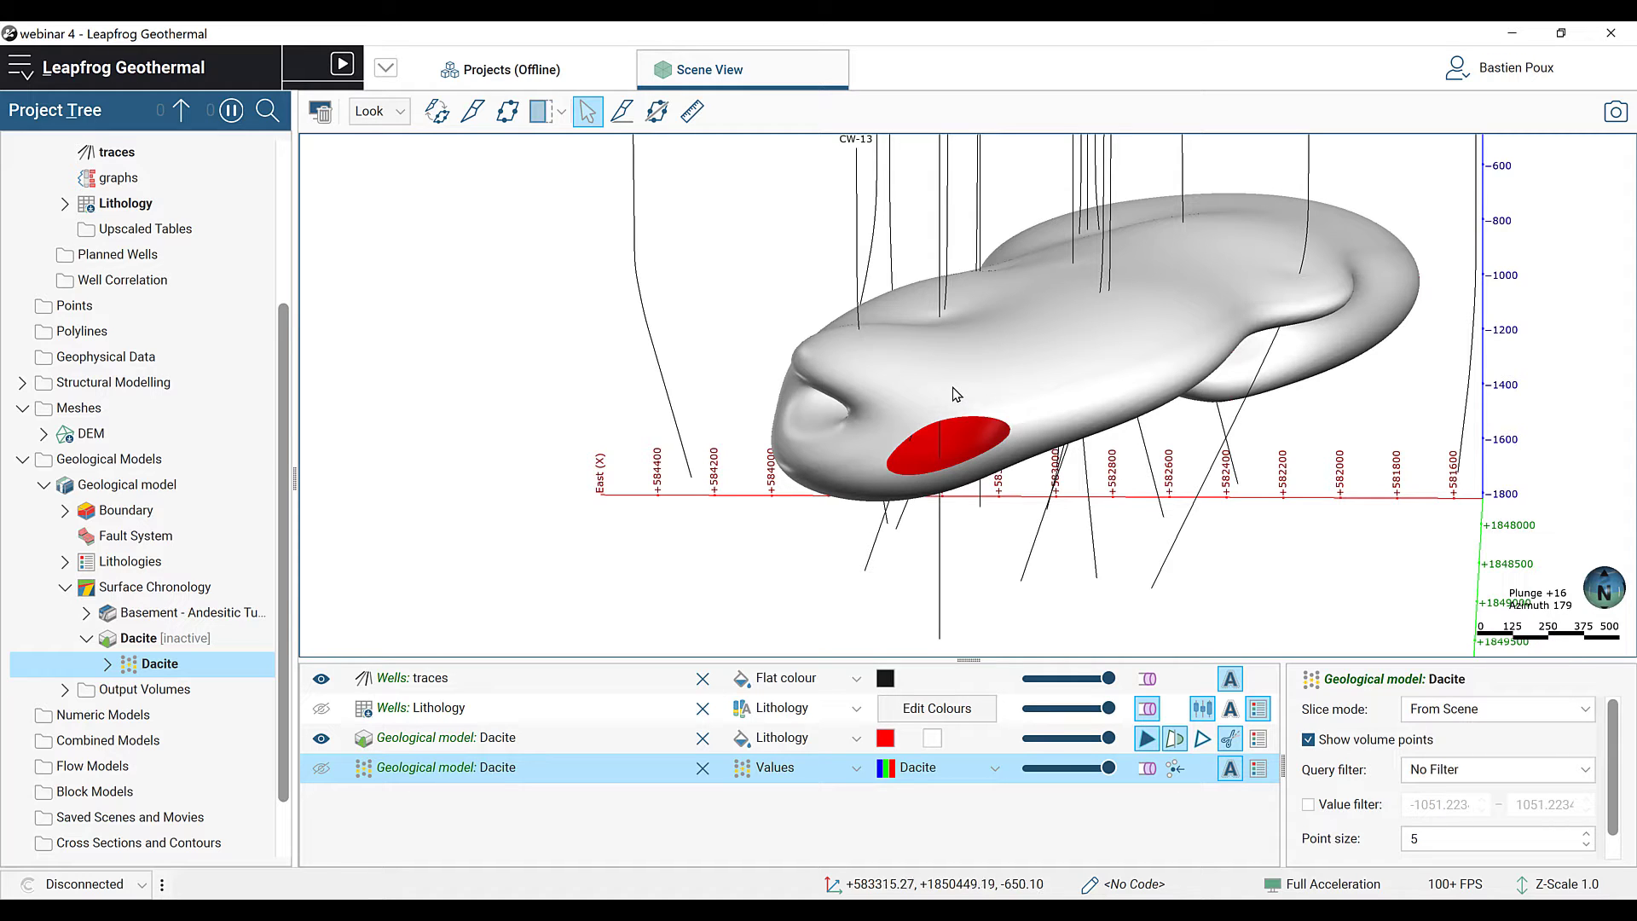
Step: Start editing the Dacite intrusion surface with a new polyline
{"action": "right_click", "coordinate": [156, 640]}
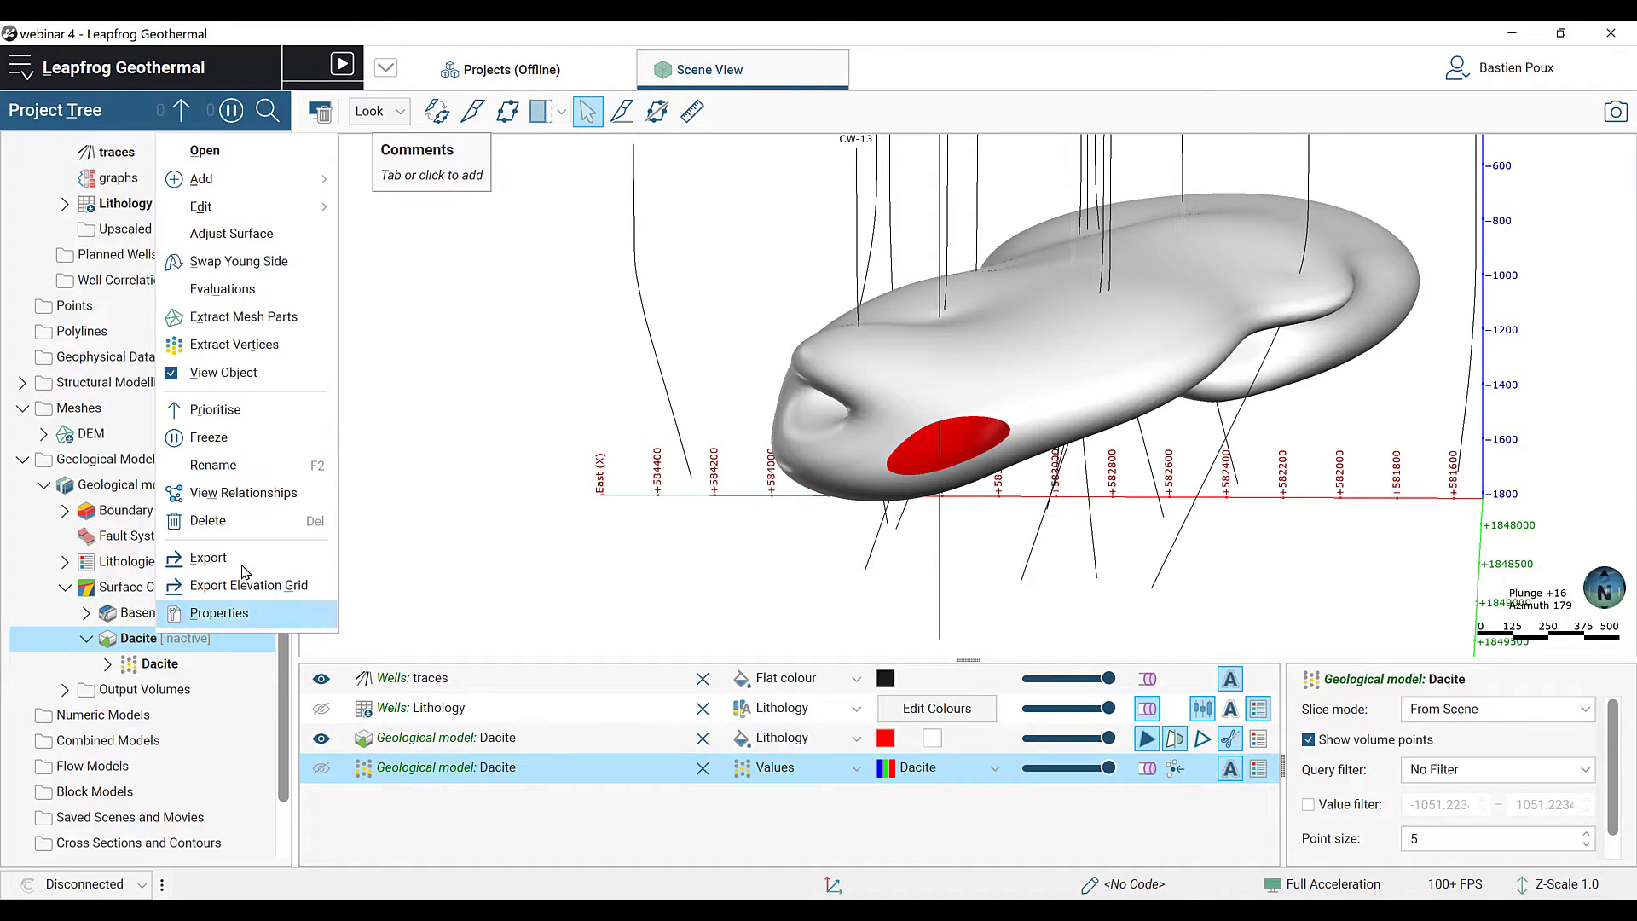
{"action": "mouse_move", "coordinate": [229, 195]}
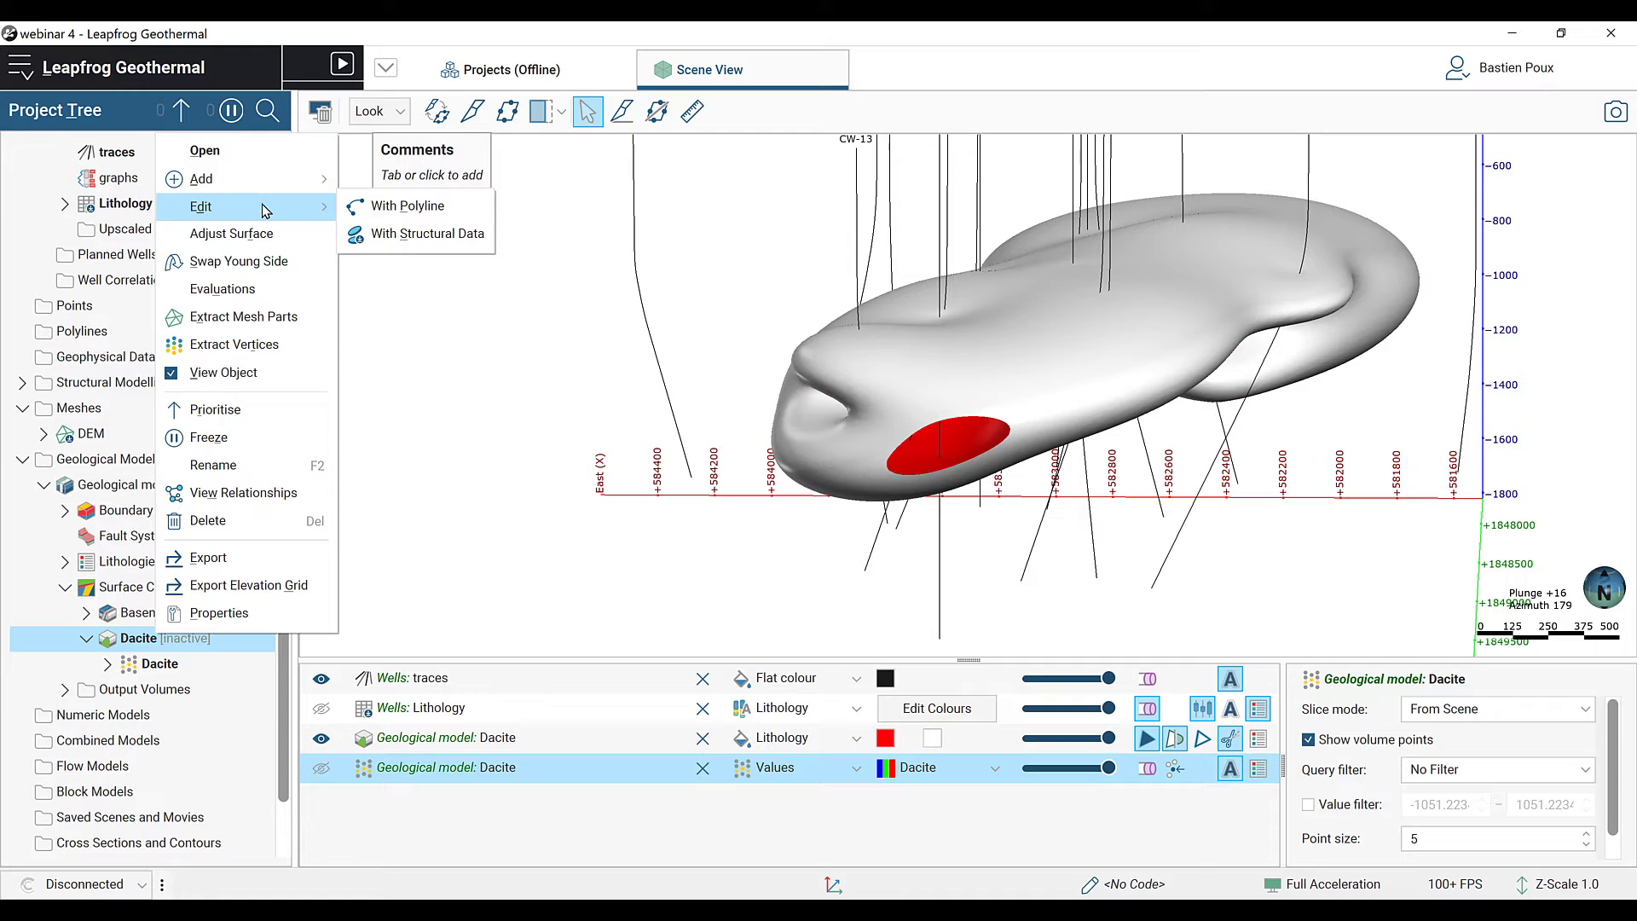
{"action": "left_click", "coordinate": [399, 207]}
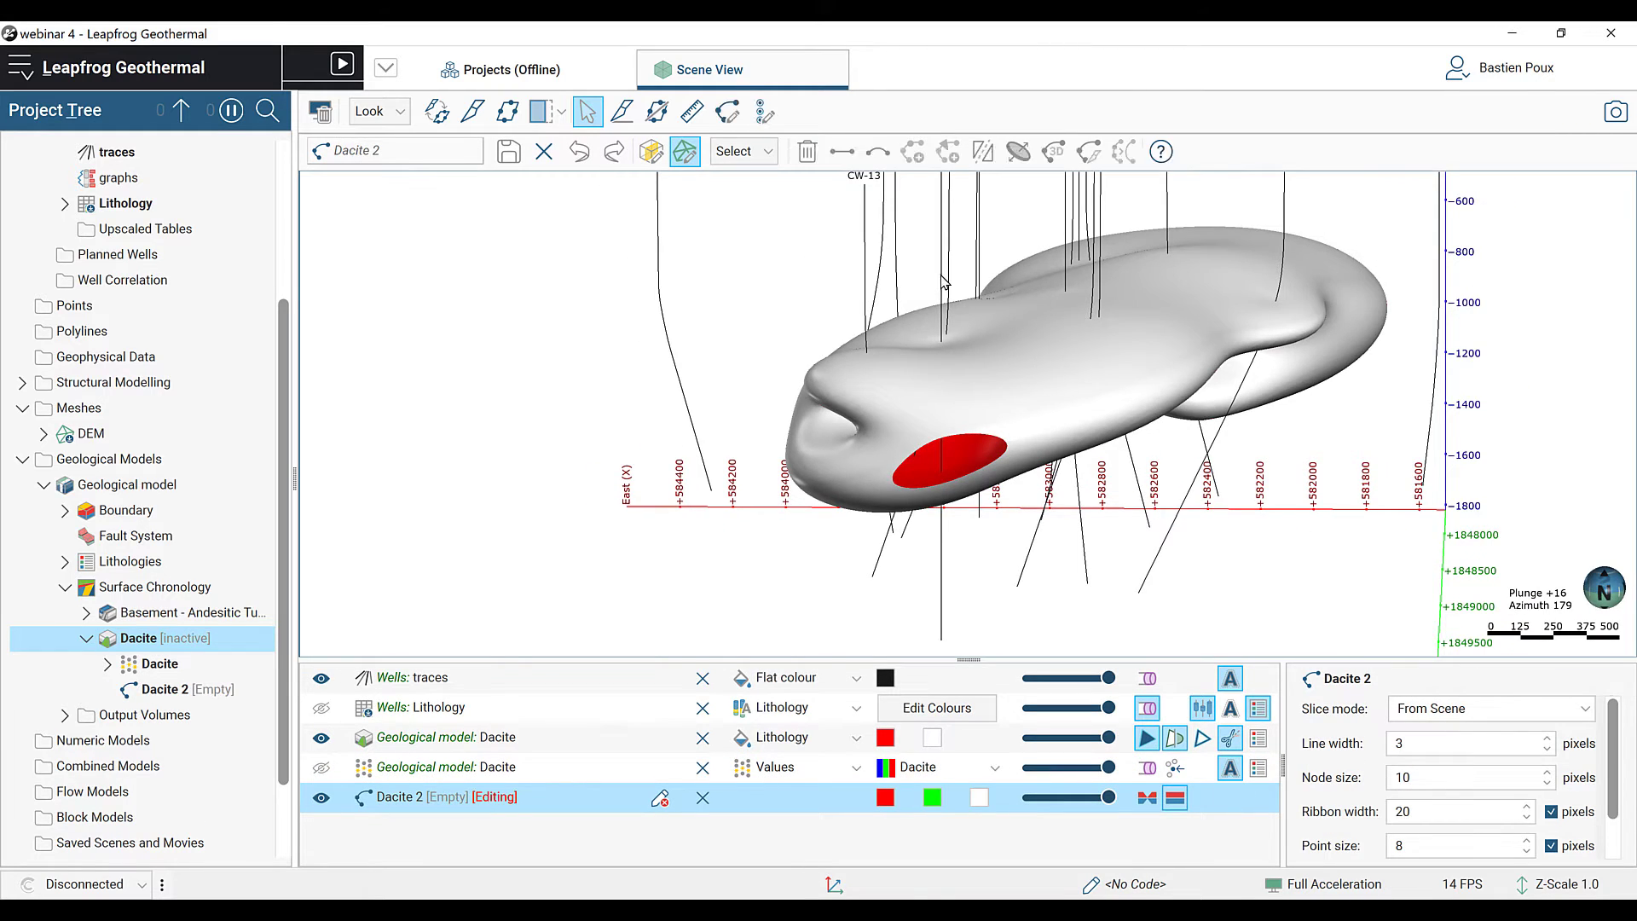
Step: Cut a vertical slice diagonally across the northern end of the Dacite body in plan view, south of well CW-13
{"action": "scroll", "coordinate": [944, 283], "scroll_direction": "down", "scroll_amount": 2}
{"action": "left_click_drag", "start_coordinate": [838, 342], "coordinate": [861, 364]}
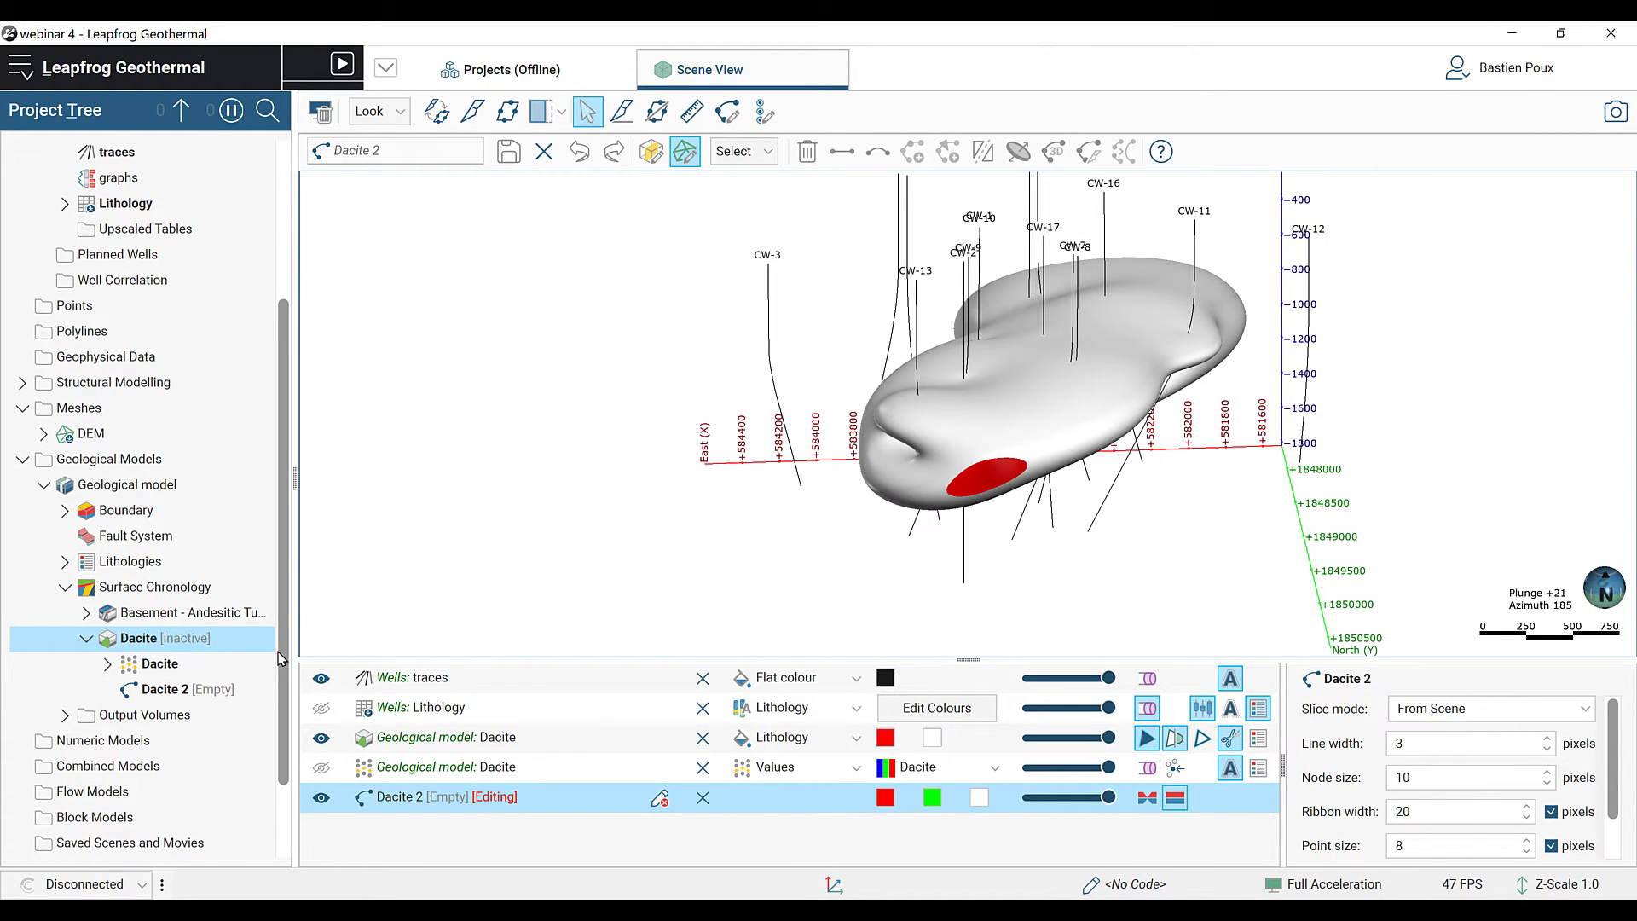
{"action": "left_click", "coordinate": [320, 685]}
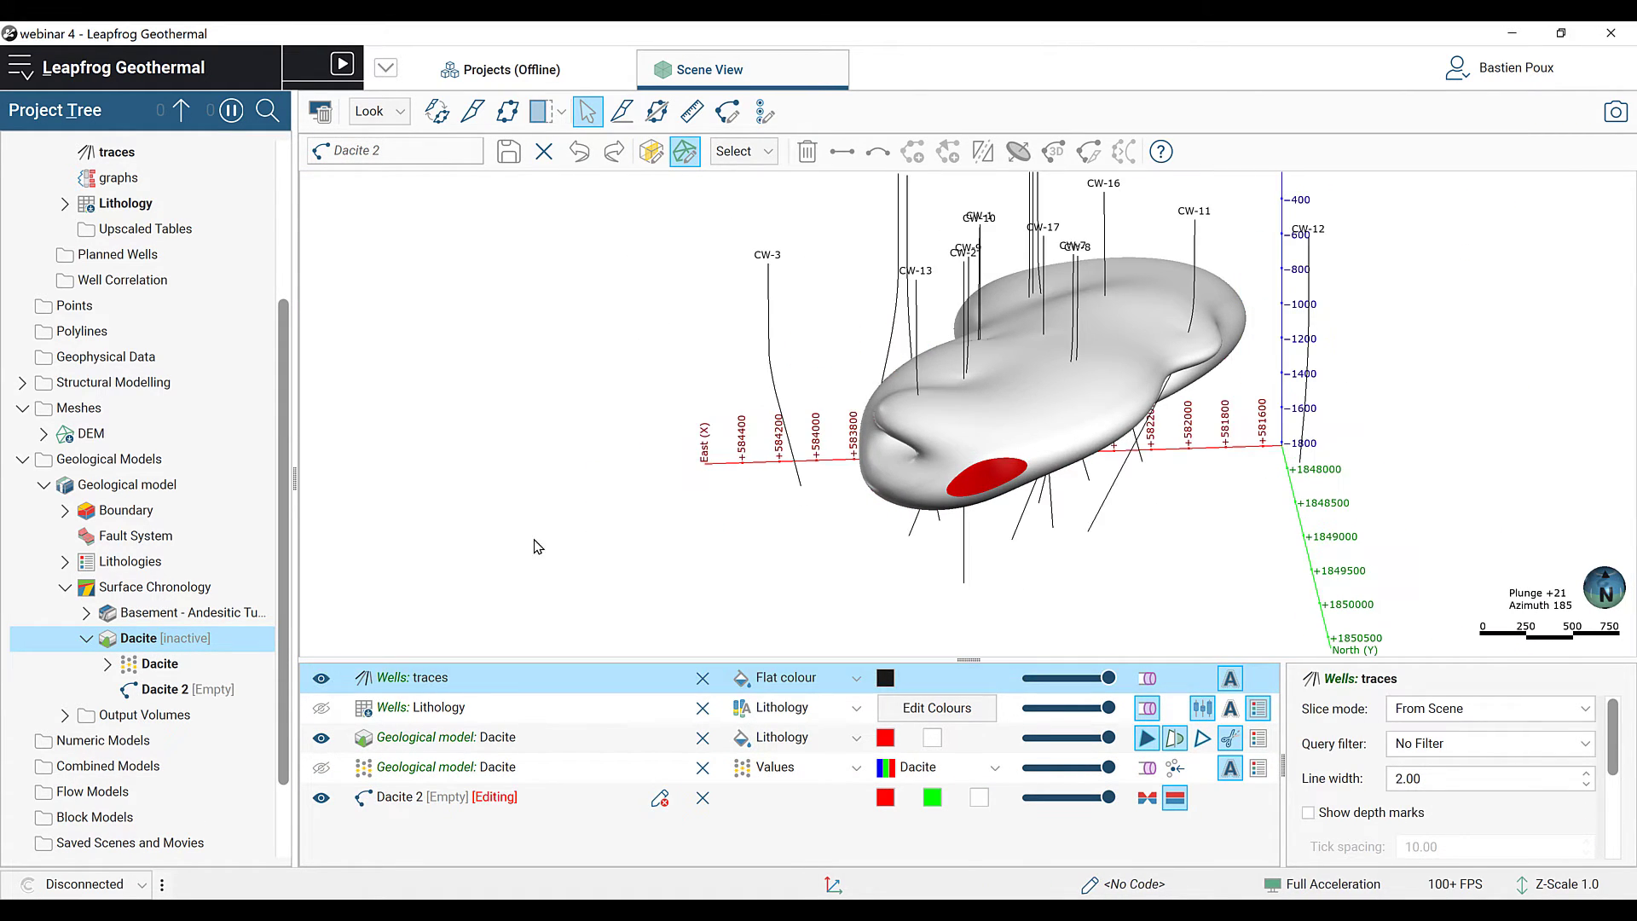
{"action": "left_click_drag", "start_coordinate": [537, 547], "coordinate": [1194, 451]}
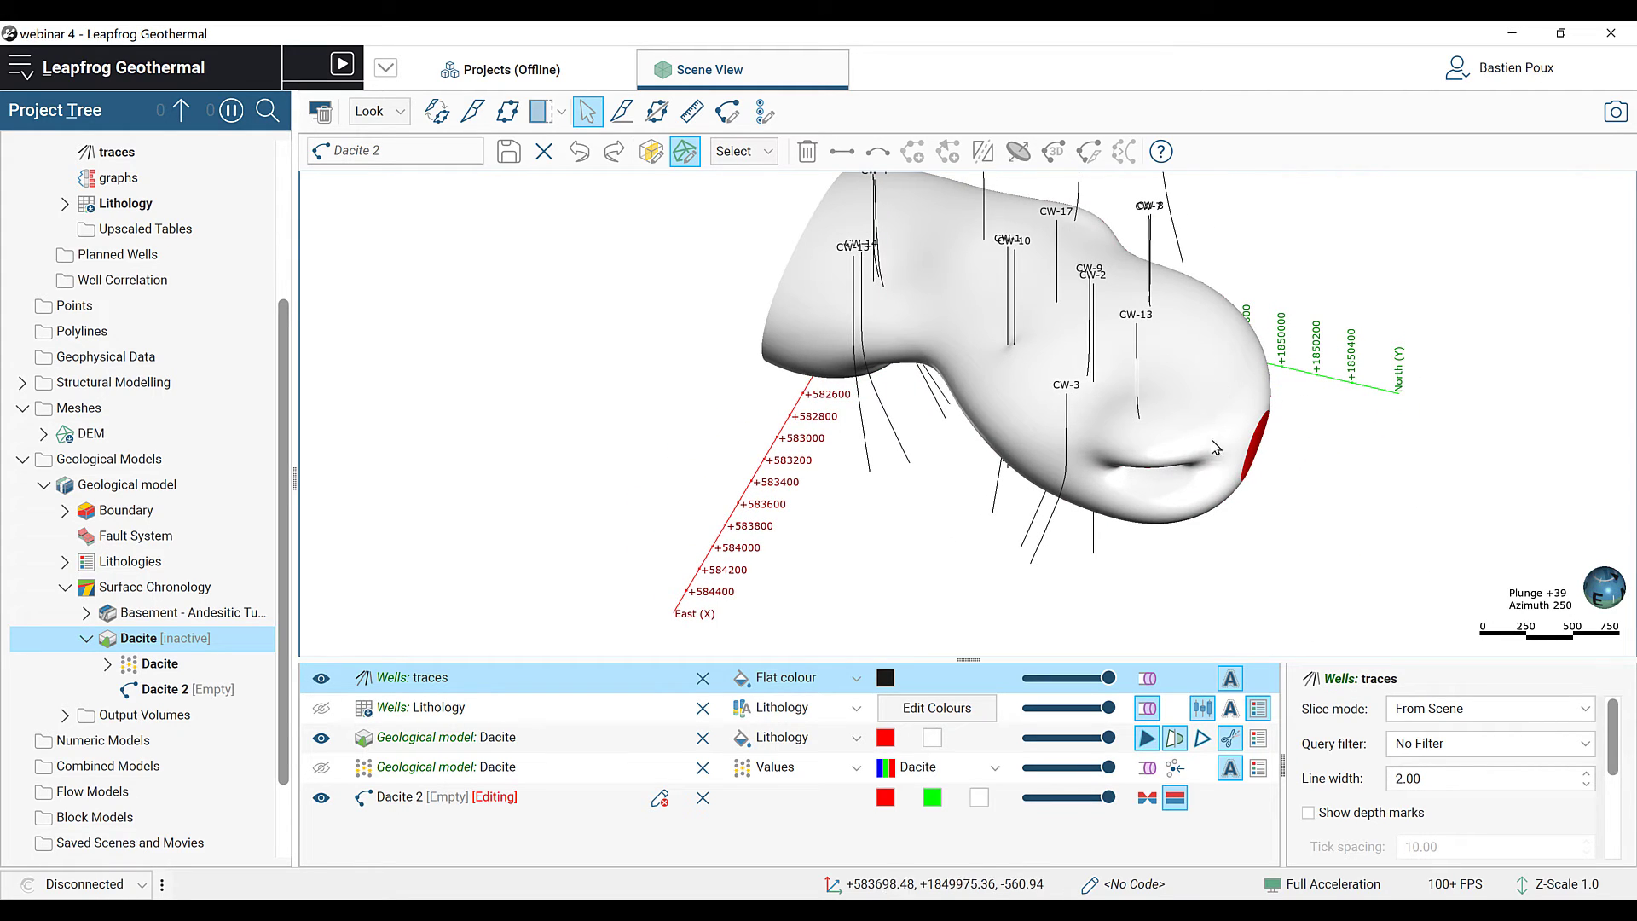
{"action": "right_click_drag", "start_coordinate": [1215, 448], "coordinate": [1092, 394]}
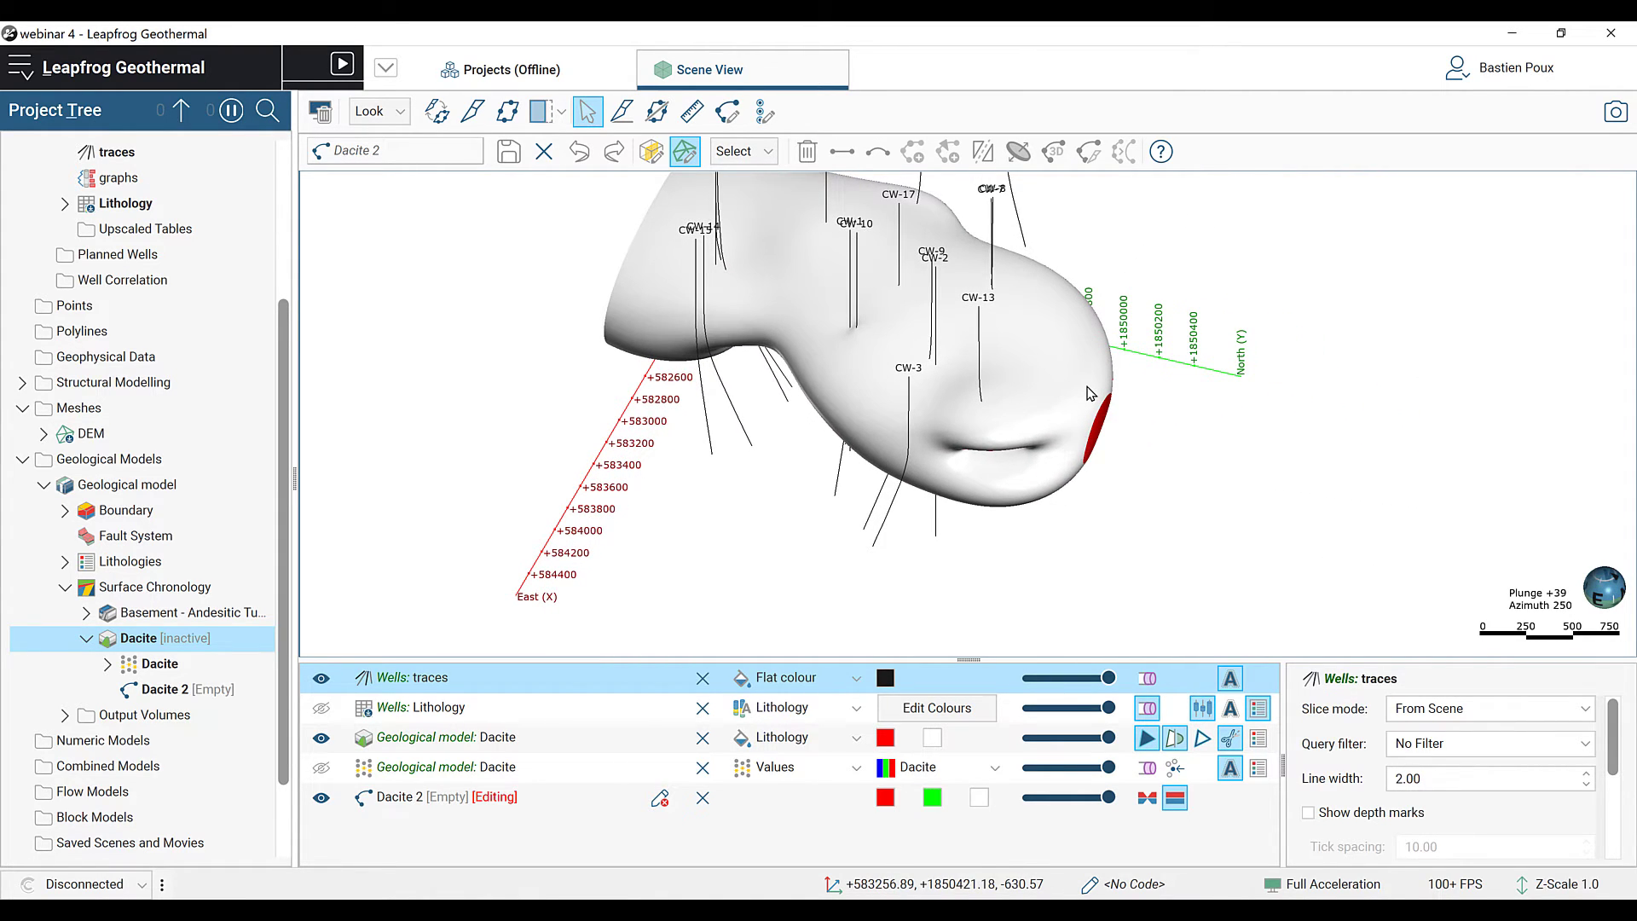
{"action": "left_click_drag", "start_coordinate": [1096, 394], "coordinate": [793, 402]}
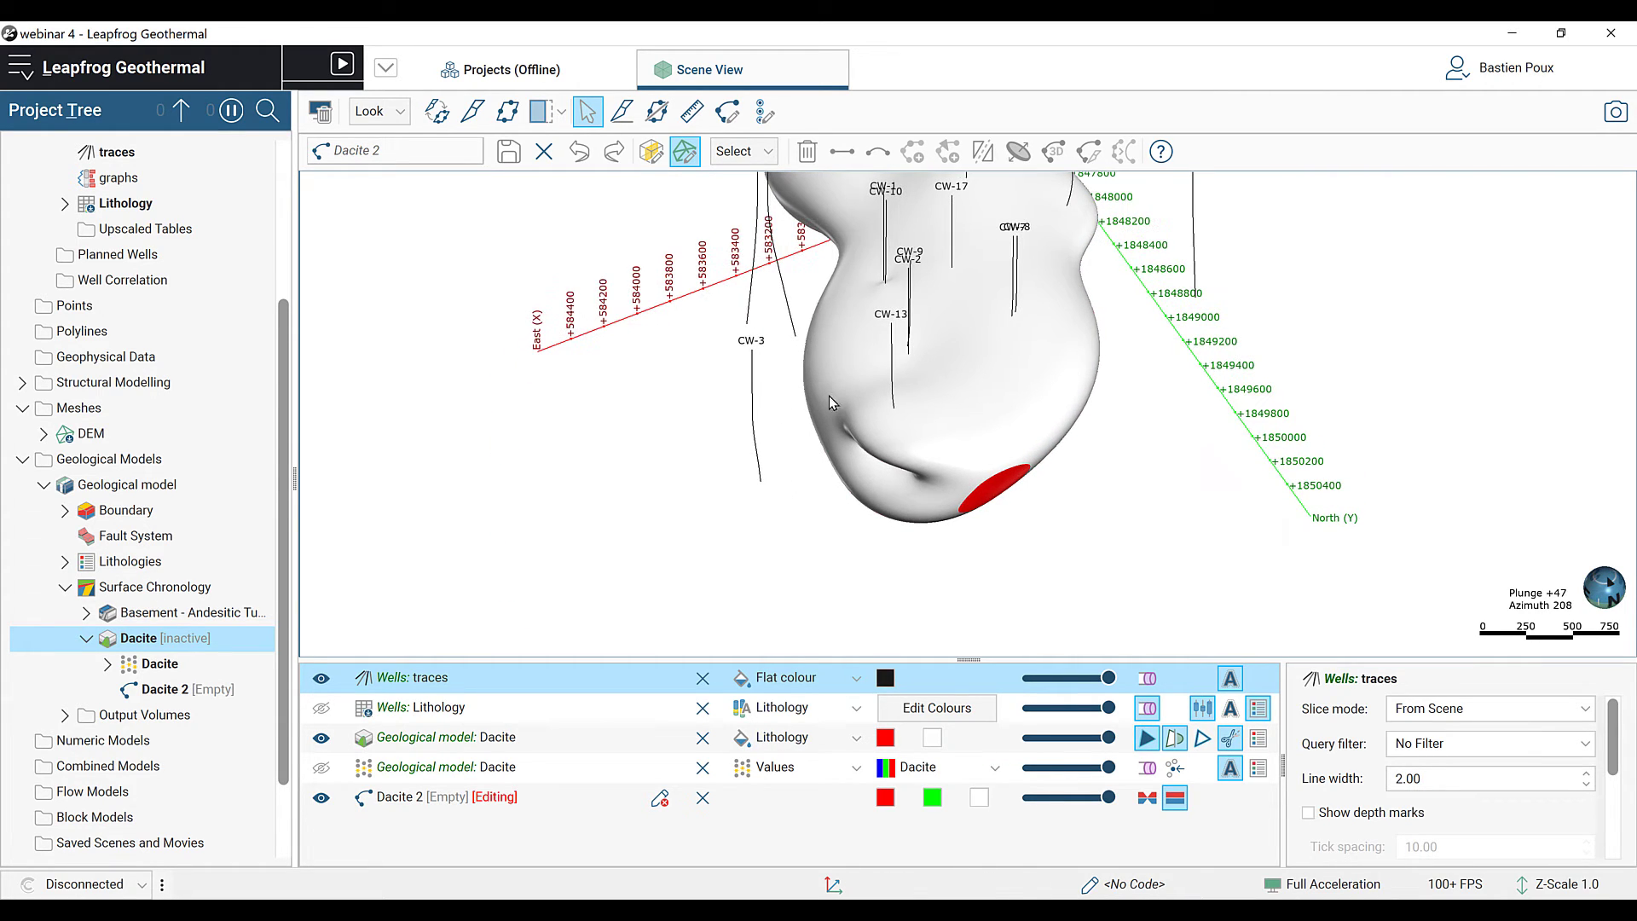
{"action": "key", "text": "d"}
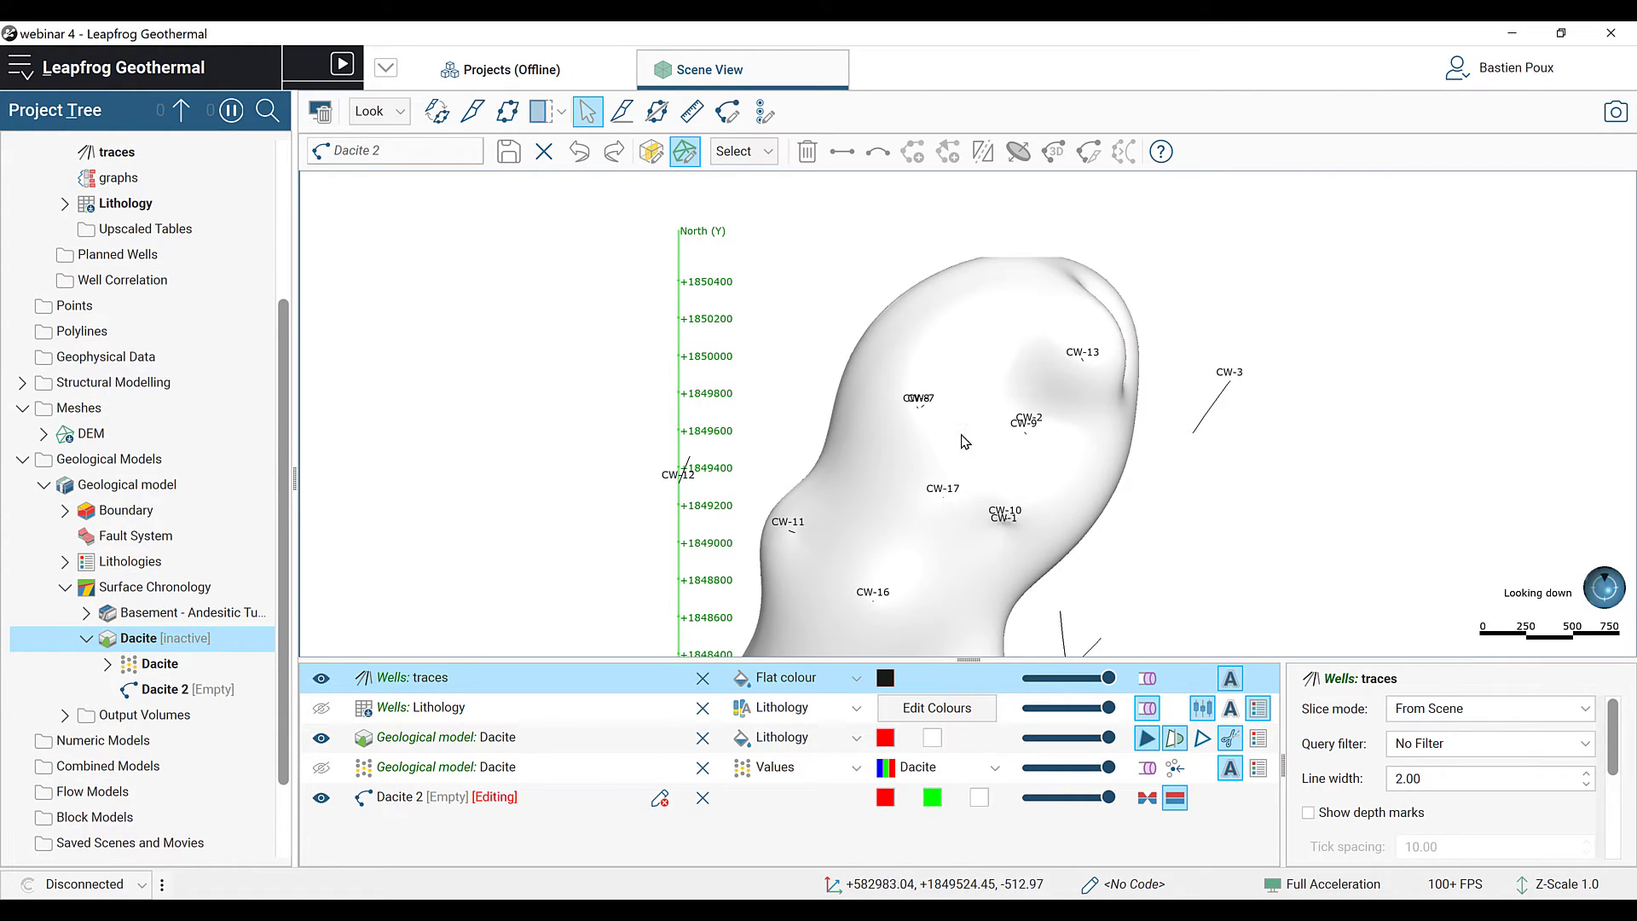
{"action": "scroll", "coordinate": [963, 434], "scroll_direction": "down", "scroll_amount": 2}
{"action": "right_click_drag", "start_coordinate": [966, 438], "coordinate": [946, 423]}
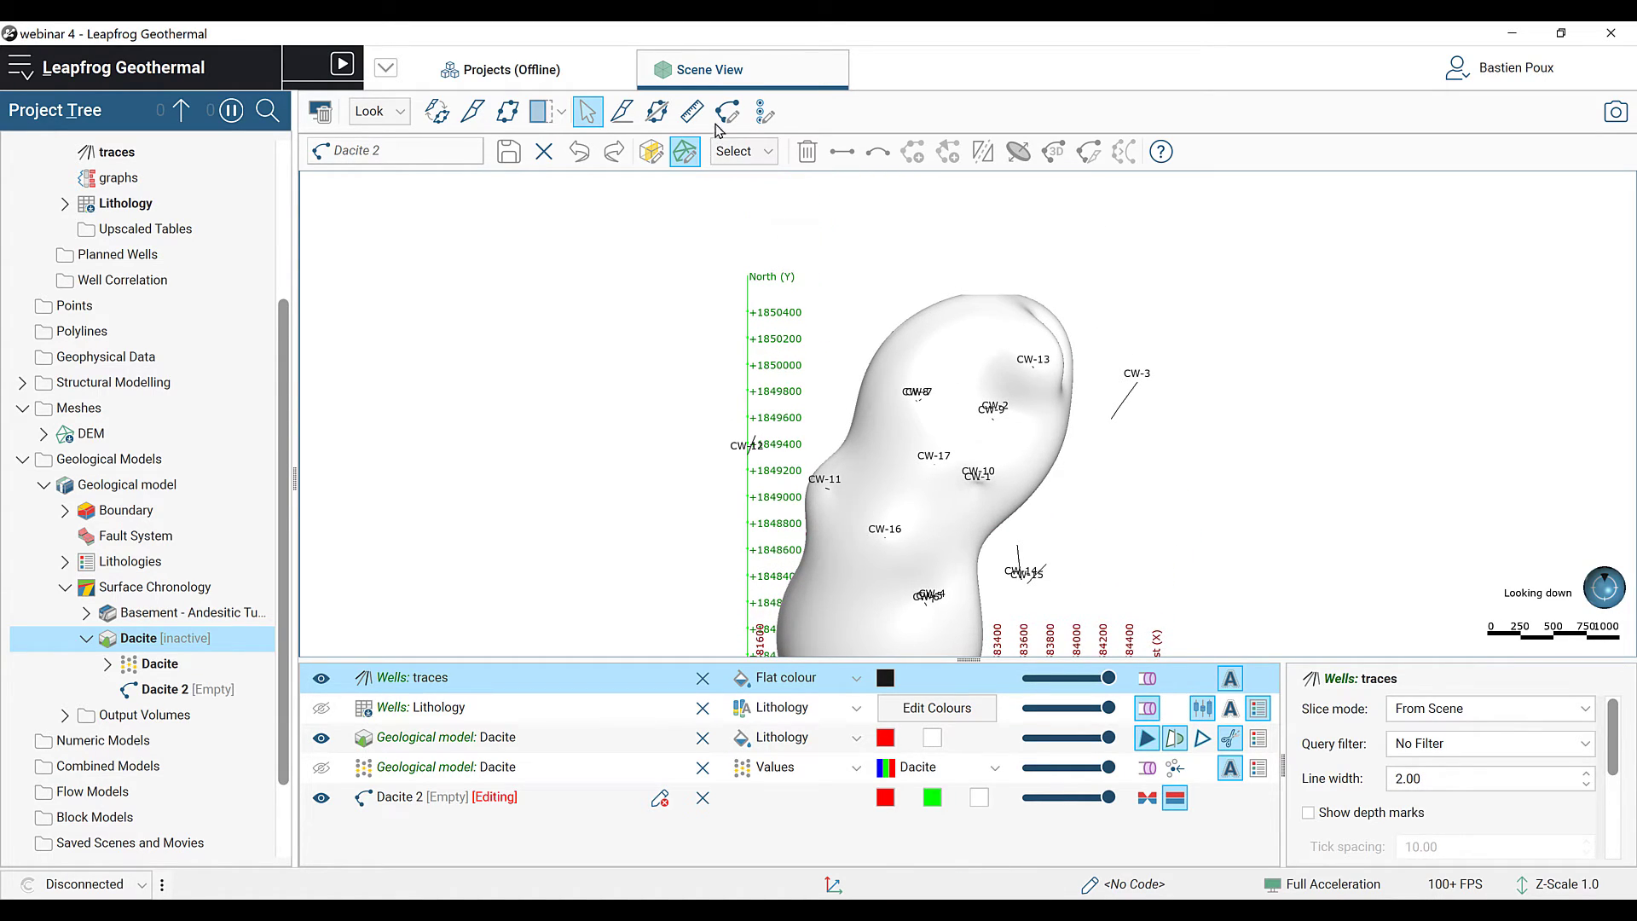
{"action": "left_click", "coordinate": [622, 112]}
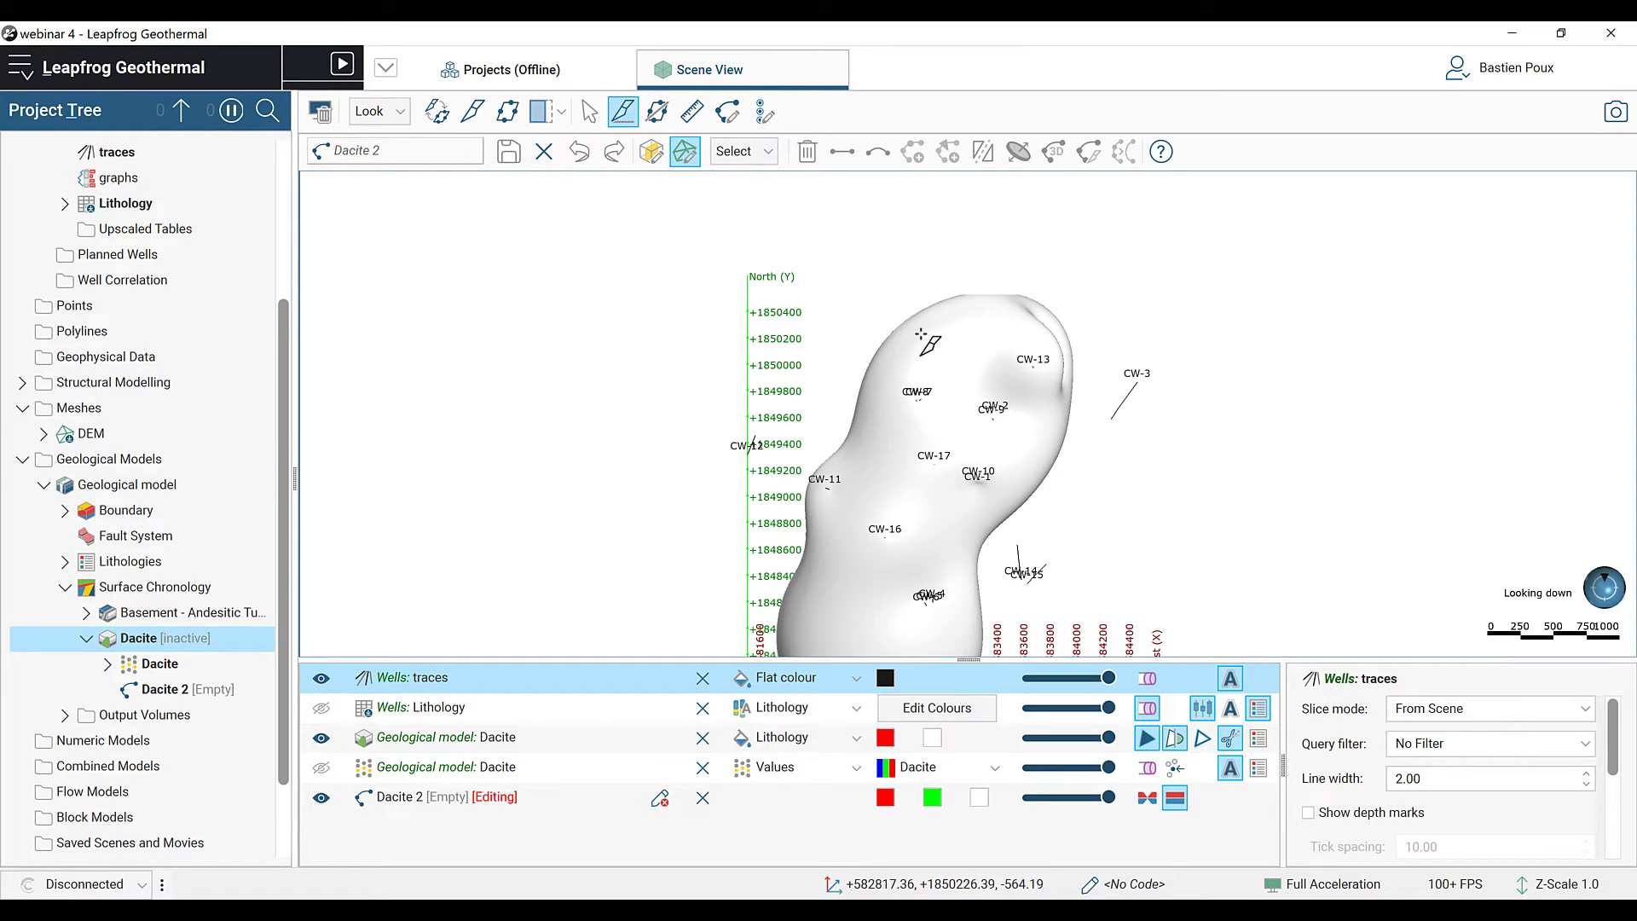
{"action": "left_click_drag", "start_coordinate": [834, 303], "coordinate": [1134, 465]}
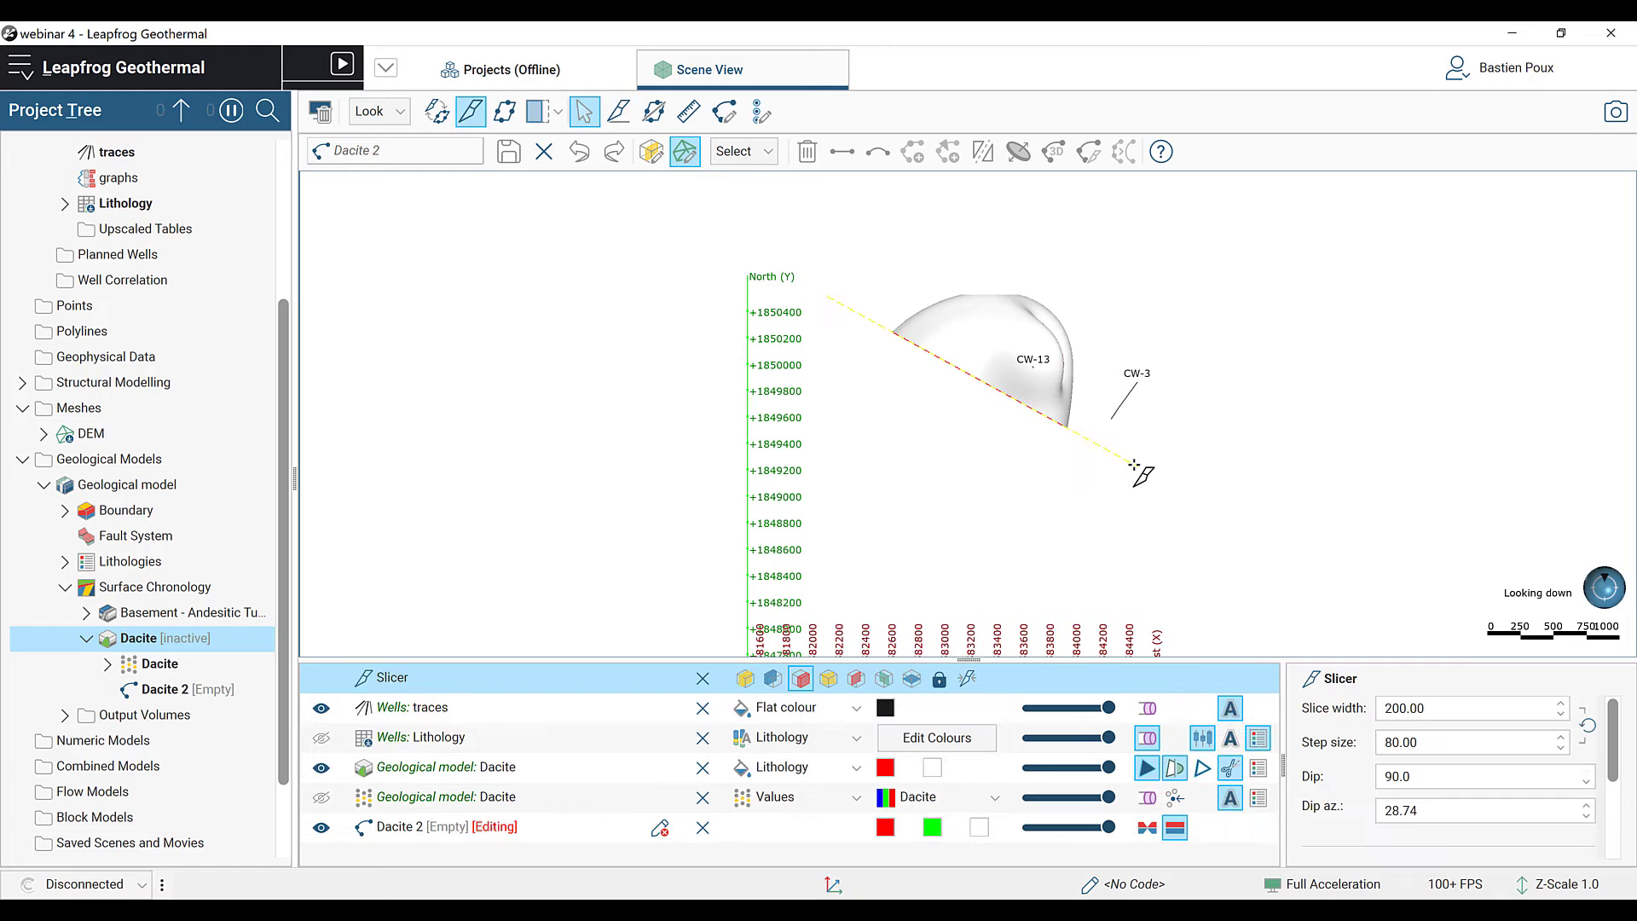
Step: Switch the slicer to keep the southern part of the Dacite body and view the cut section face-on
{"action": "left_click", "coordinate": [777, 683]}
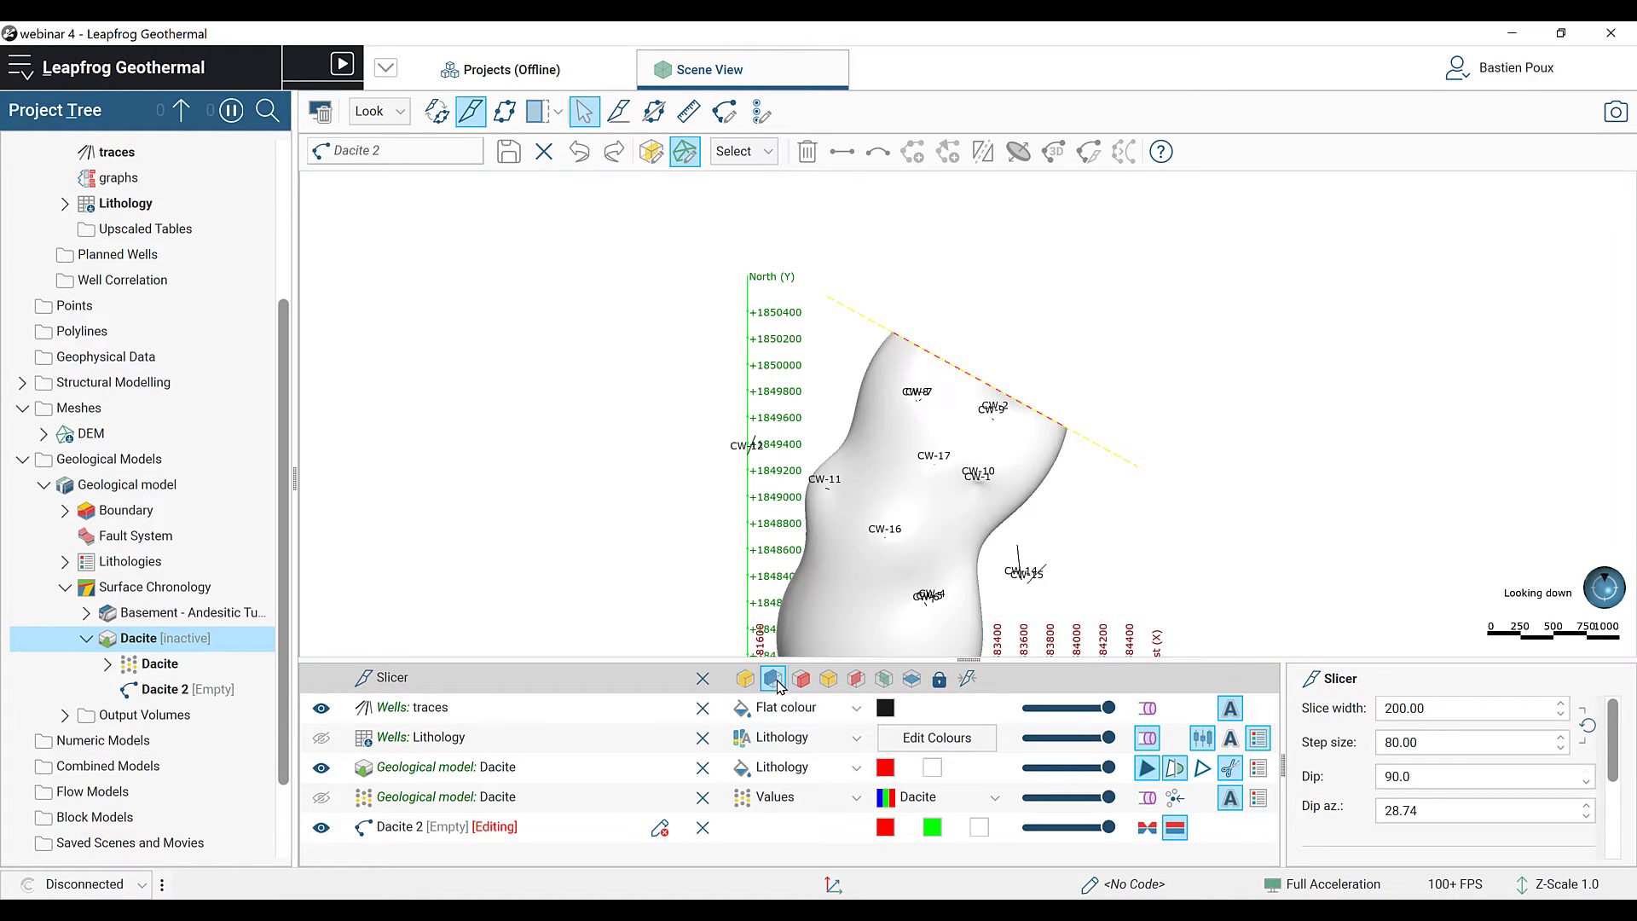
{"action": "left_click", "coordinate": [797, 683]}
{"action": "left_click", "coordinate": [776, 683]}
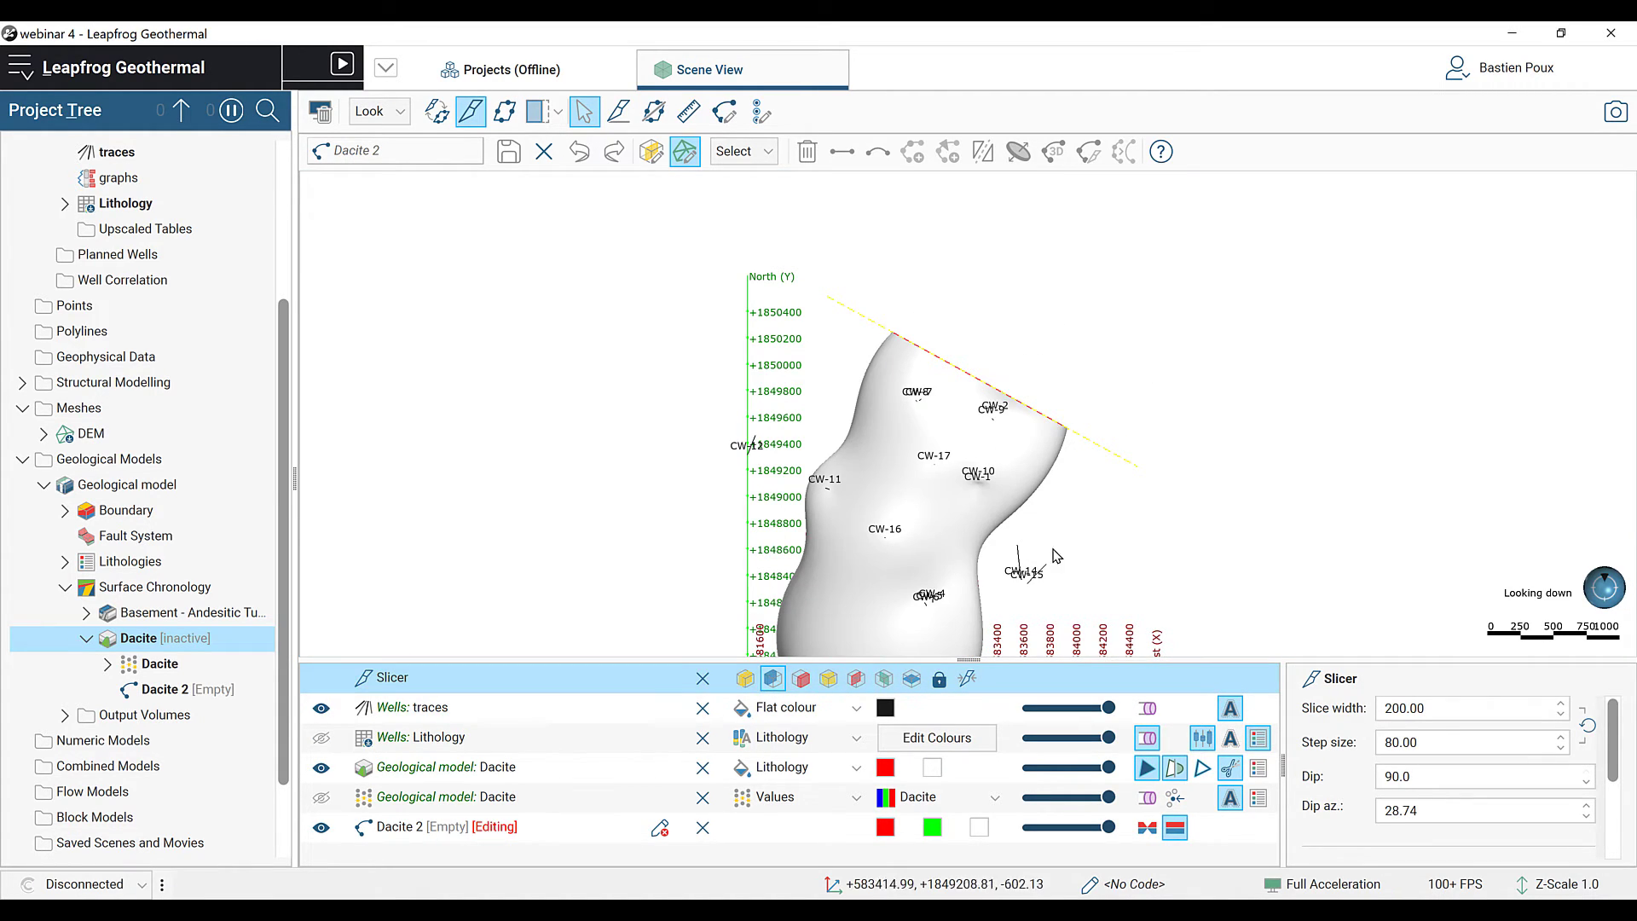
{"action": "left_click_drag", "start_coordinate": [907, 583], "coordinate": [989, 461]}
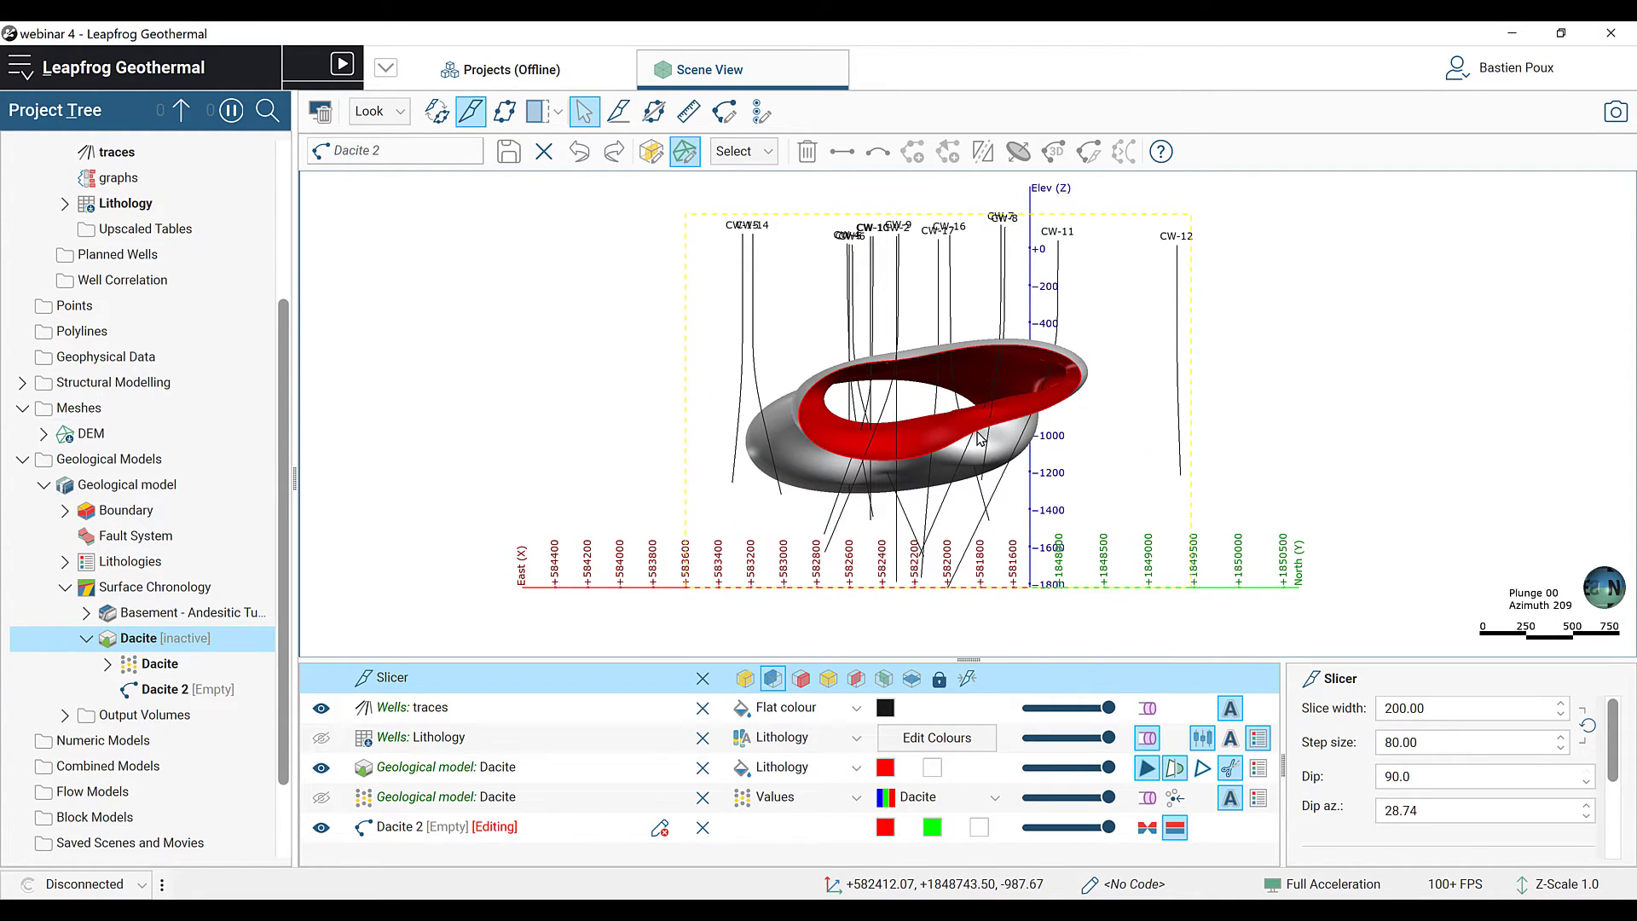
{"action": "scroll", "coordinate": [982, 442], "scroll_direction": "up", "scroll_amount": 2}
{"action": "scroll", "coordinate": [978, 438], "scroll_direction": "up", "scroll_amount": 1}
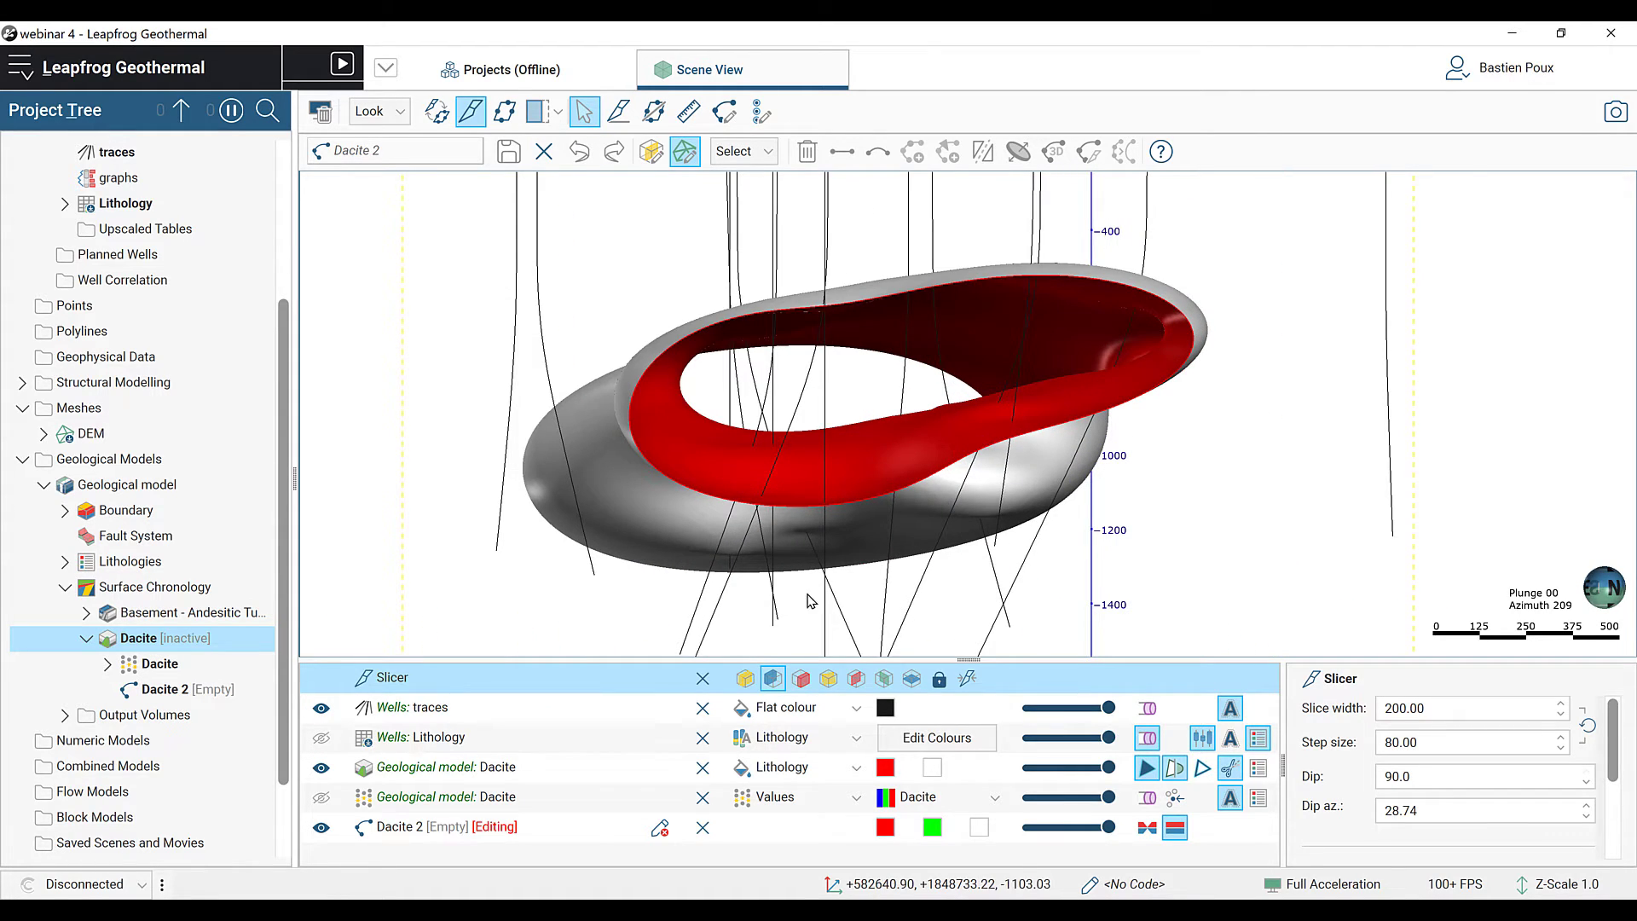
Step: Show the well lithology and set the polyline tool to draw 2D lines on the slice plane
{"action": "left_click", "coordinate": [320, 739]}
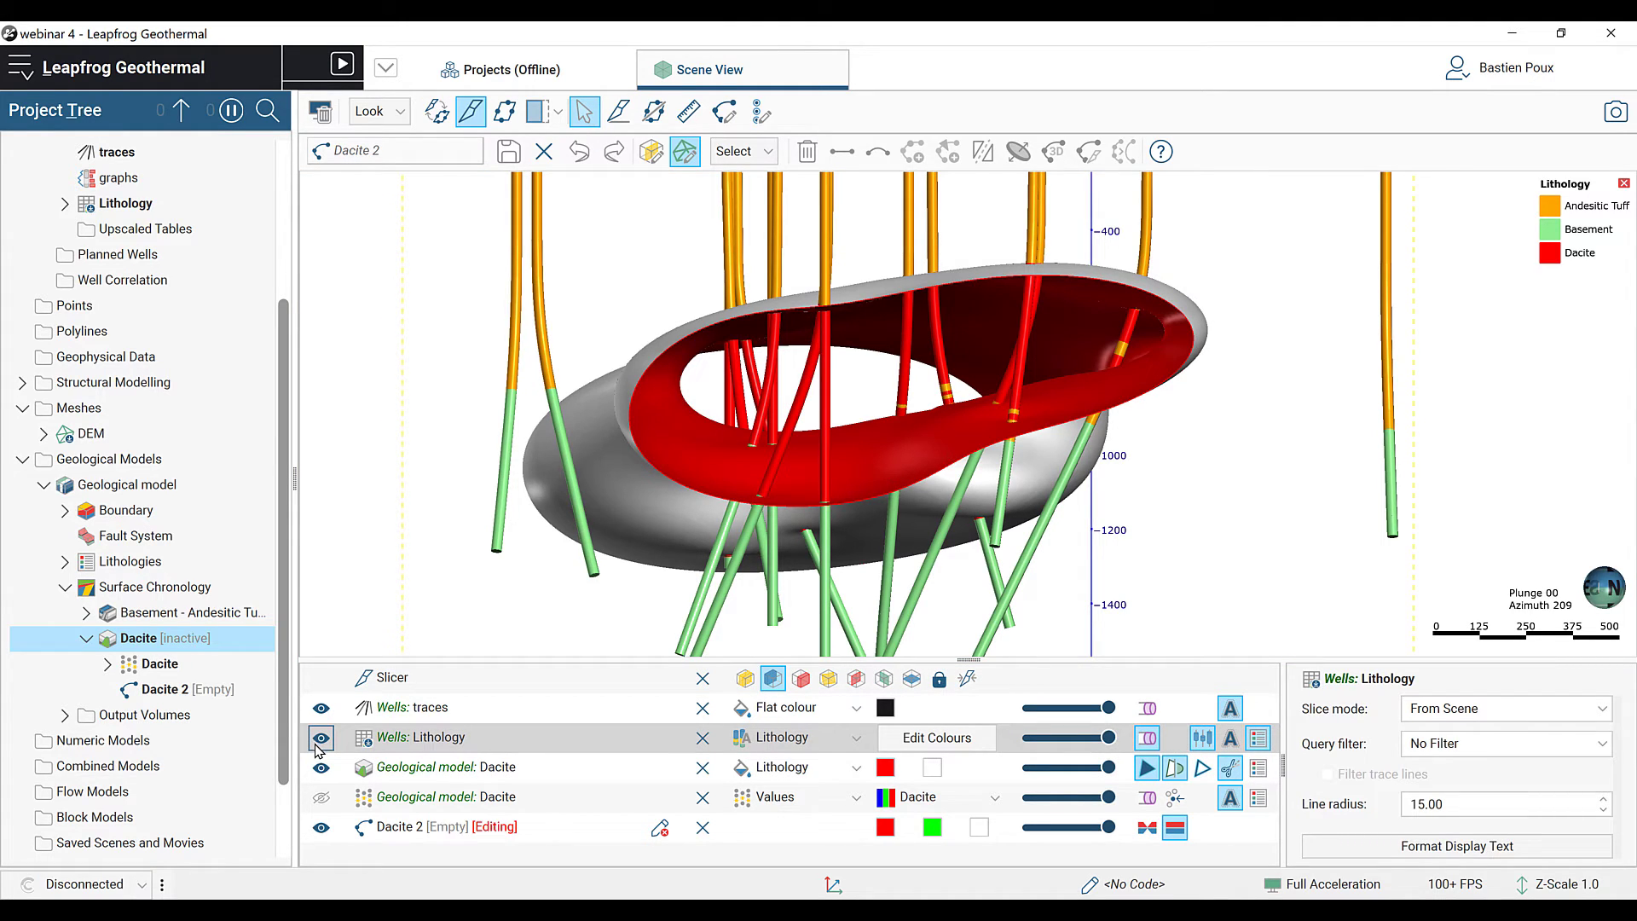
{"action": "left_click", "coordinate": [726, 111]}
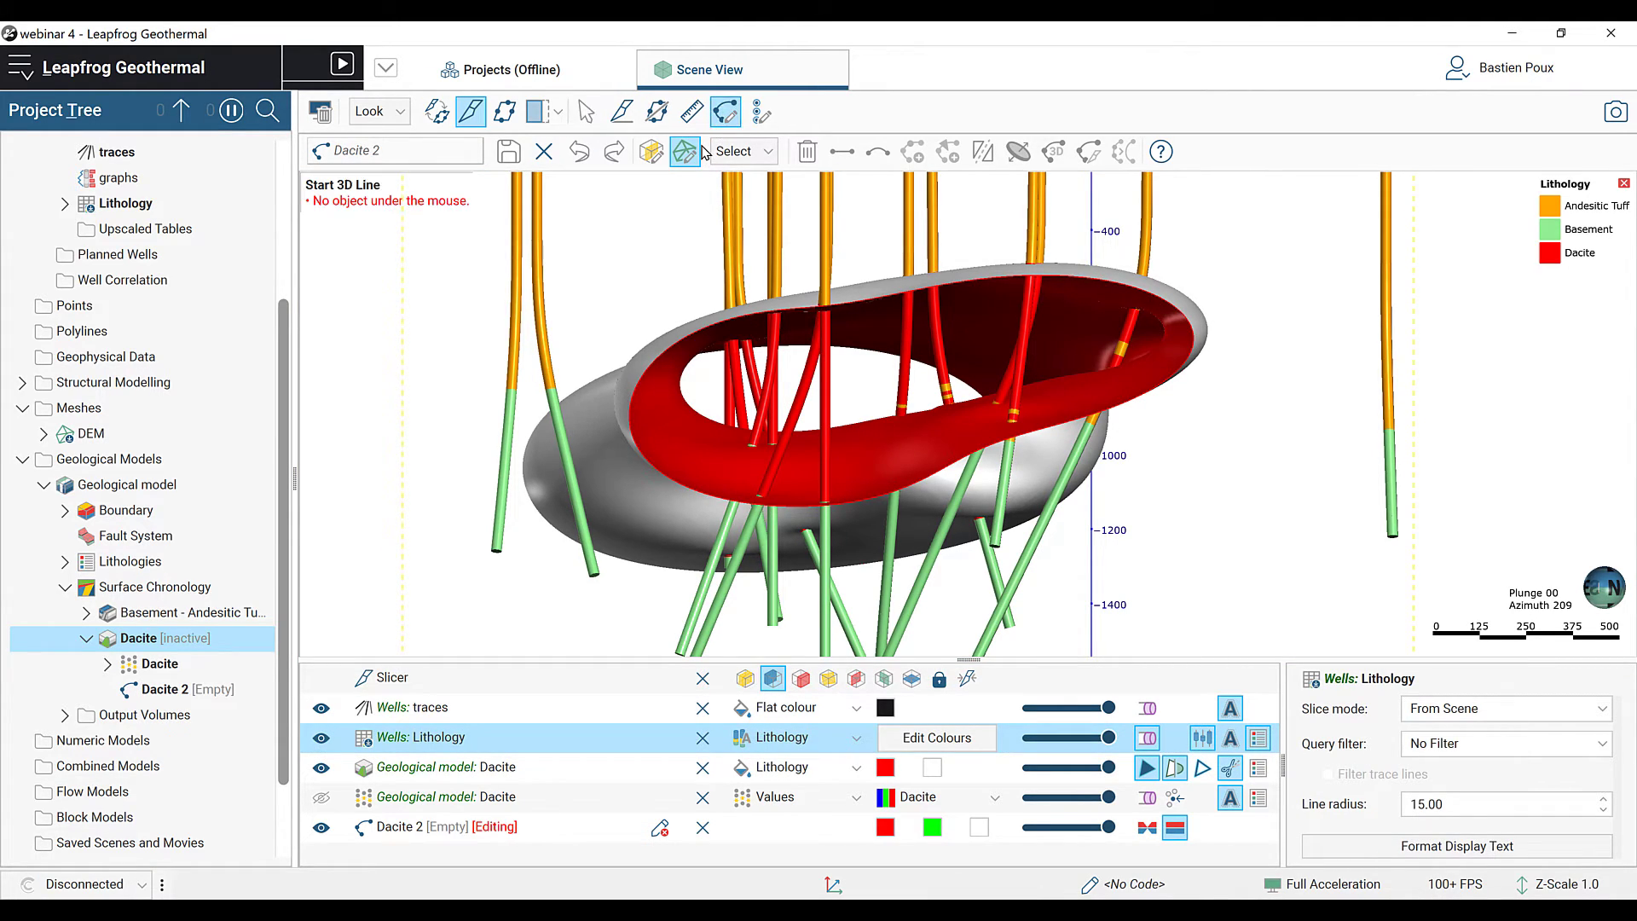
{"action": "left_click", "coordinate": [649, 153]}
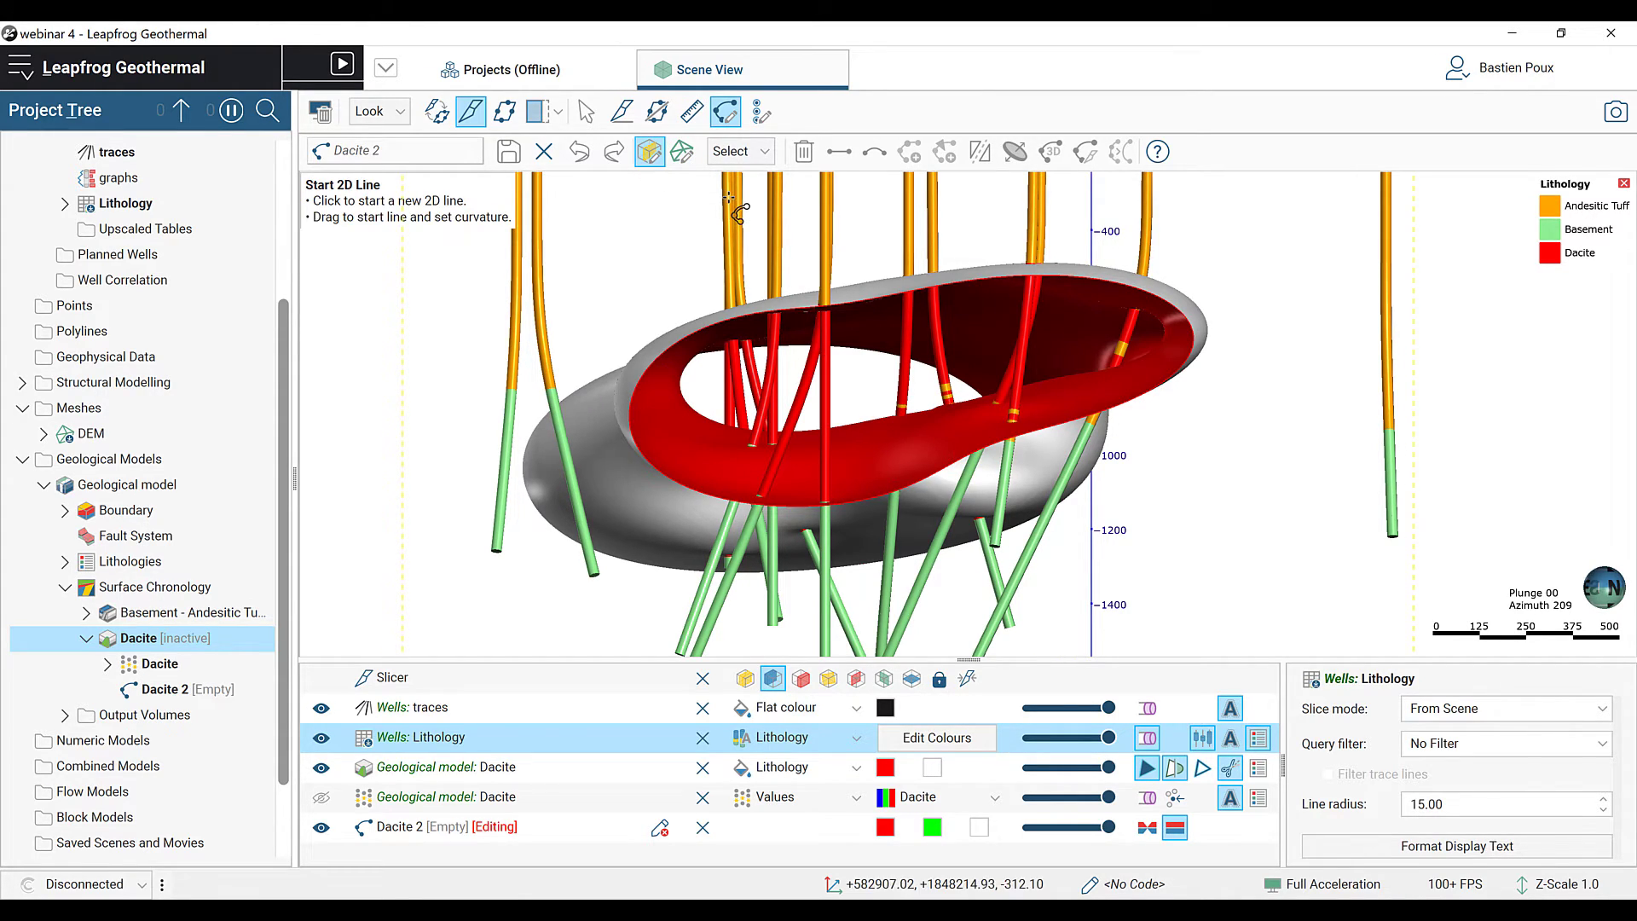
Step: Draw a curved four-node 2D line on the slice from the Dacite's lower contact around to its upper contact, and select it
{"action": "left_click", "coordinate": [902, 492]}
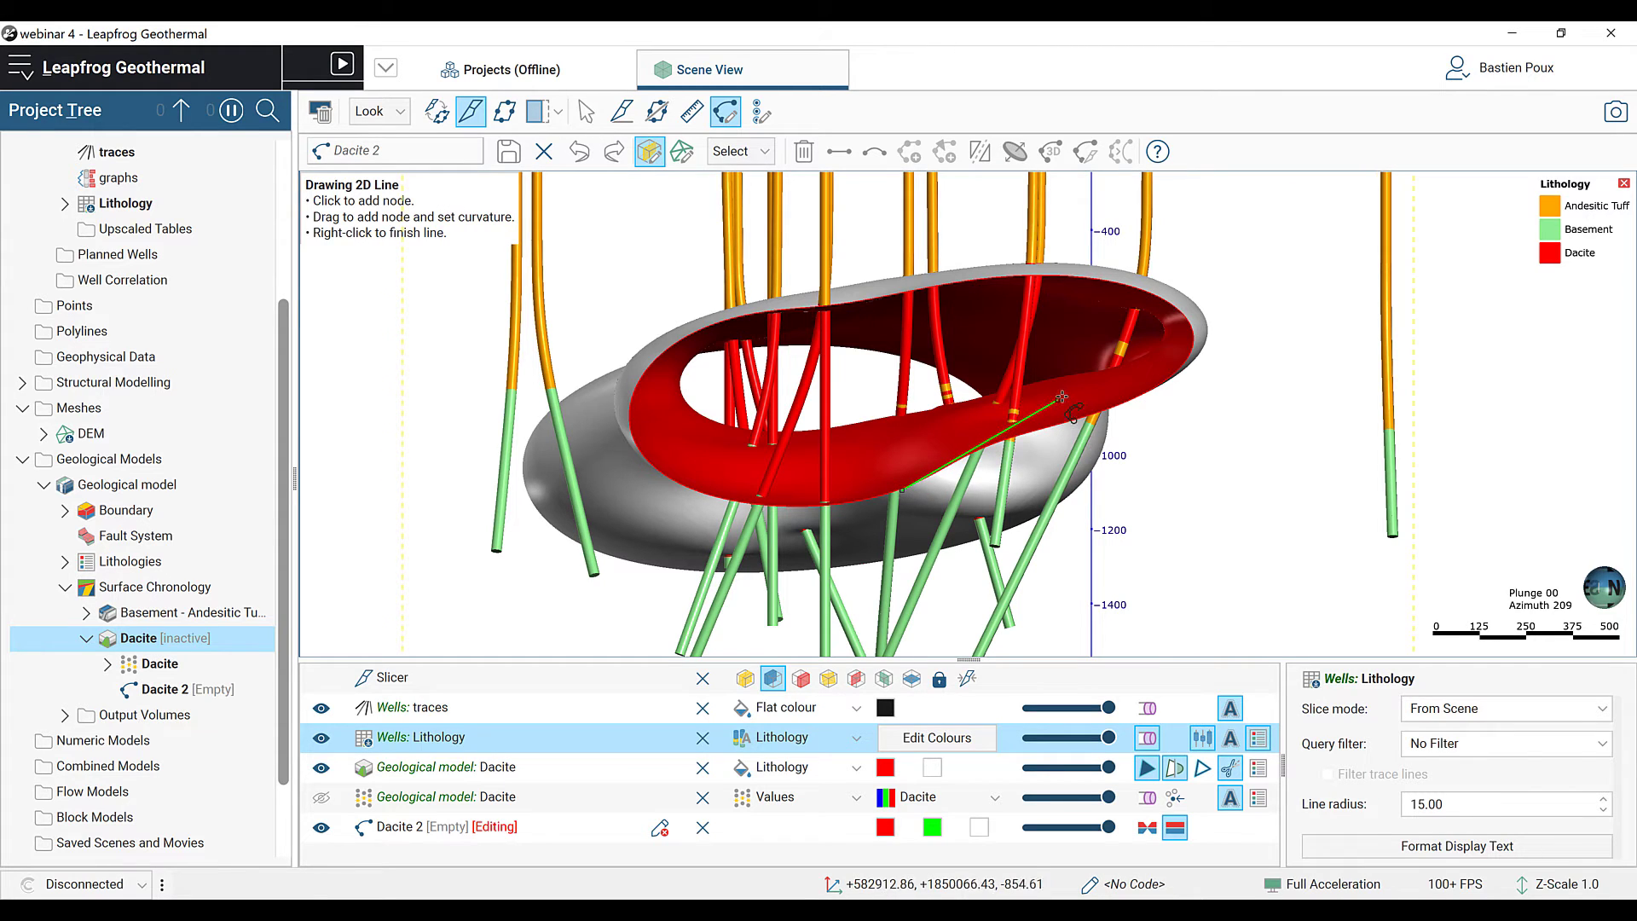
{"action": "left_click_drag", "start_coordinate": [1063, 395], "coordinate": [1065, 366]}
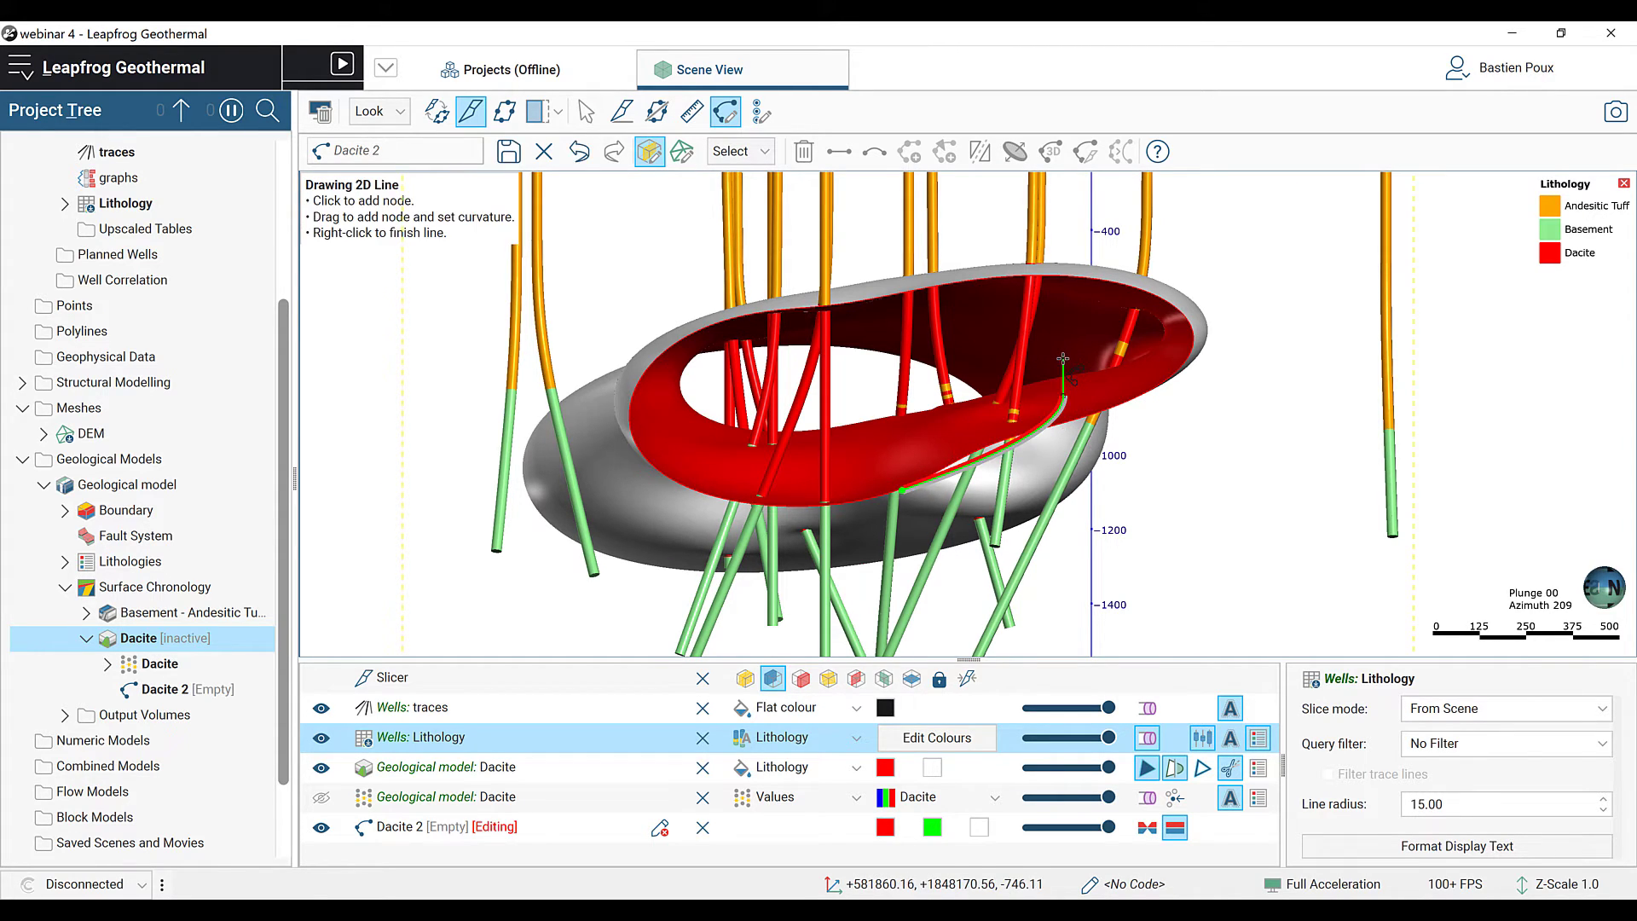
{"action": "left_click_drag", "start_coordinate": [944, 290], "coordinate": [946, 292]}
{"action": "left_click", "coordinate": [816, 307]}
{"action": "left_click", "coordinate": [816, 307]}
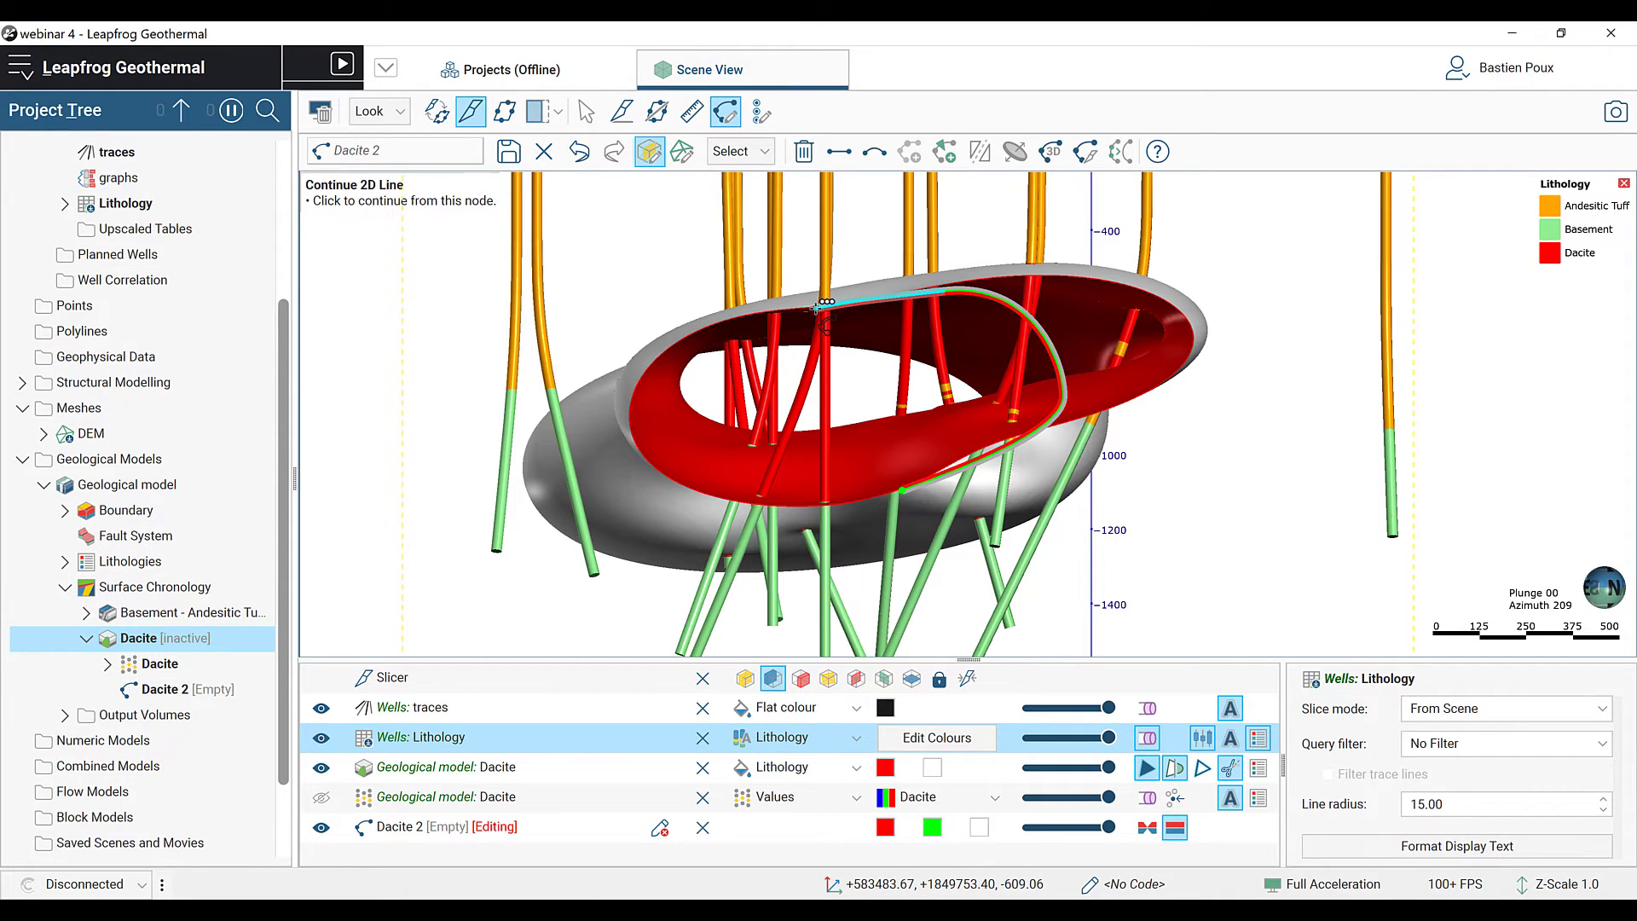
{"action": "left_click", "coordinate": [587, 111]}
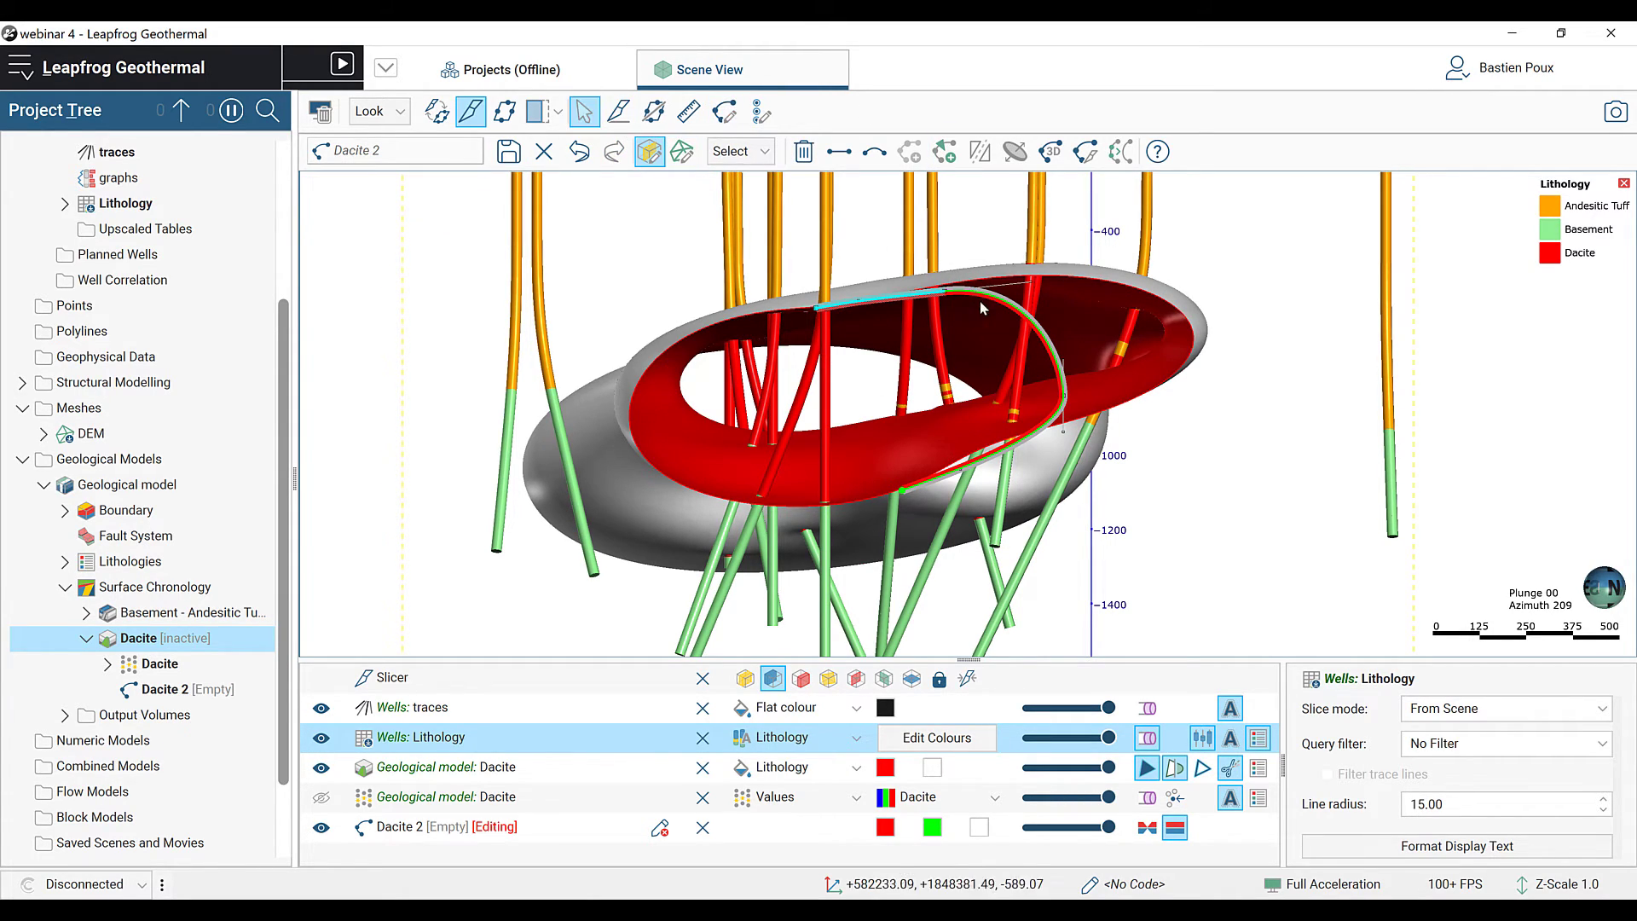
{"action": "left_click", "coordinate": [1001, 303]}
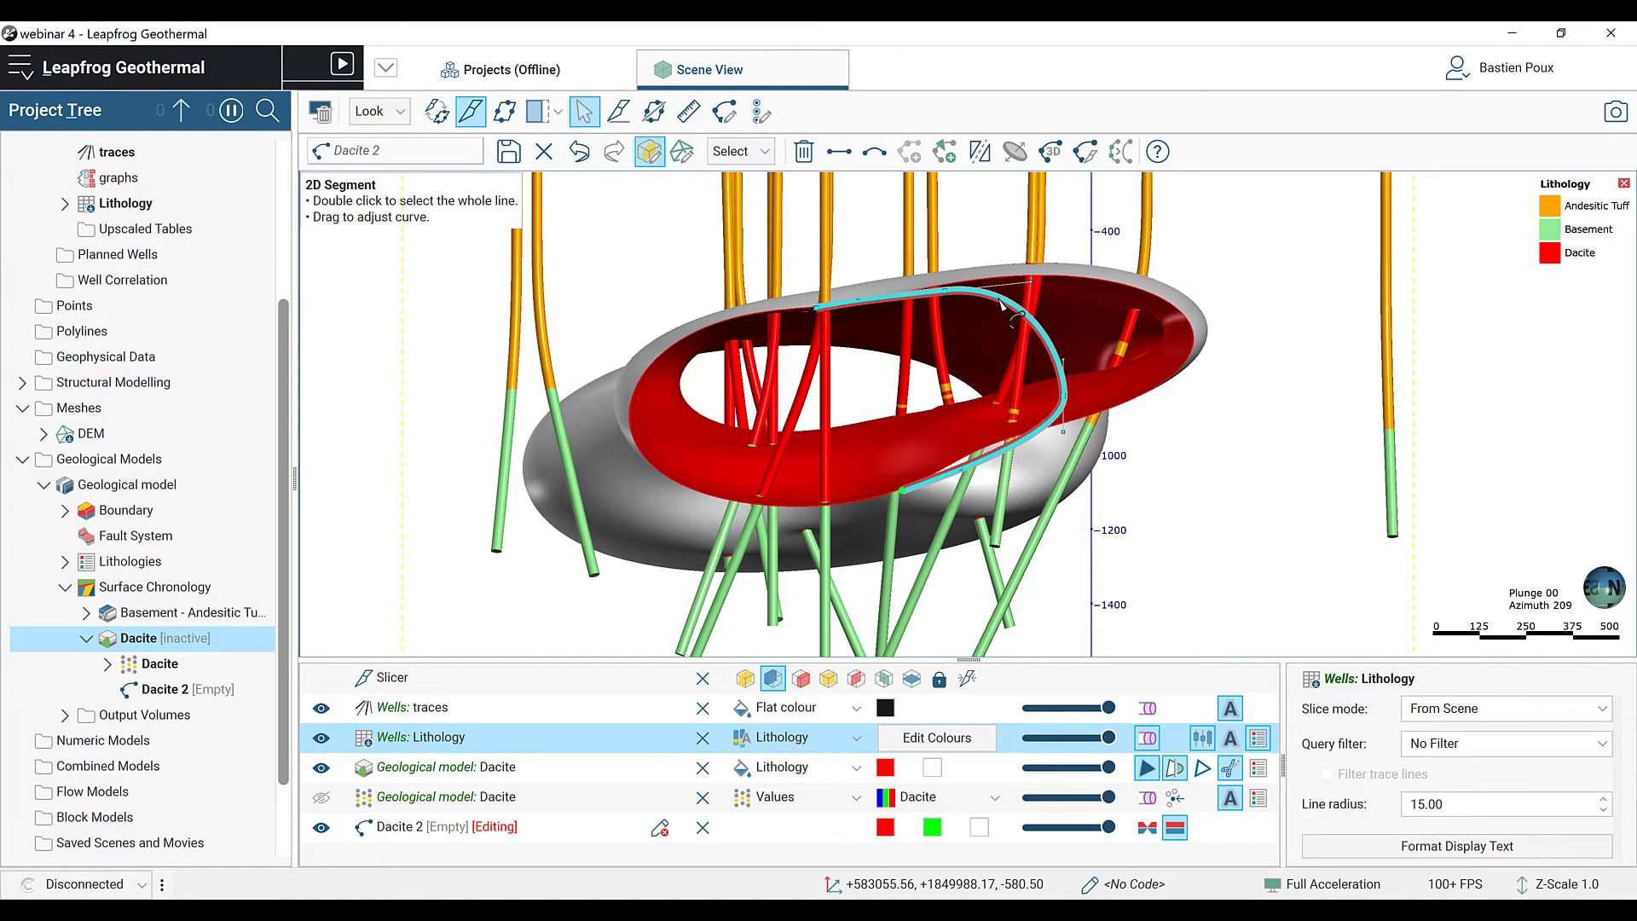
Step: Swap the facing sides of the drawn 2D line, then save the polyline edit and inspect the rebuilt Dacite surface
{"action": "left_click", "coordinate": [980, 151]}
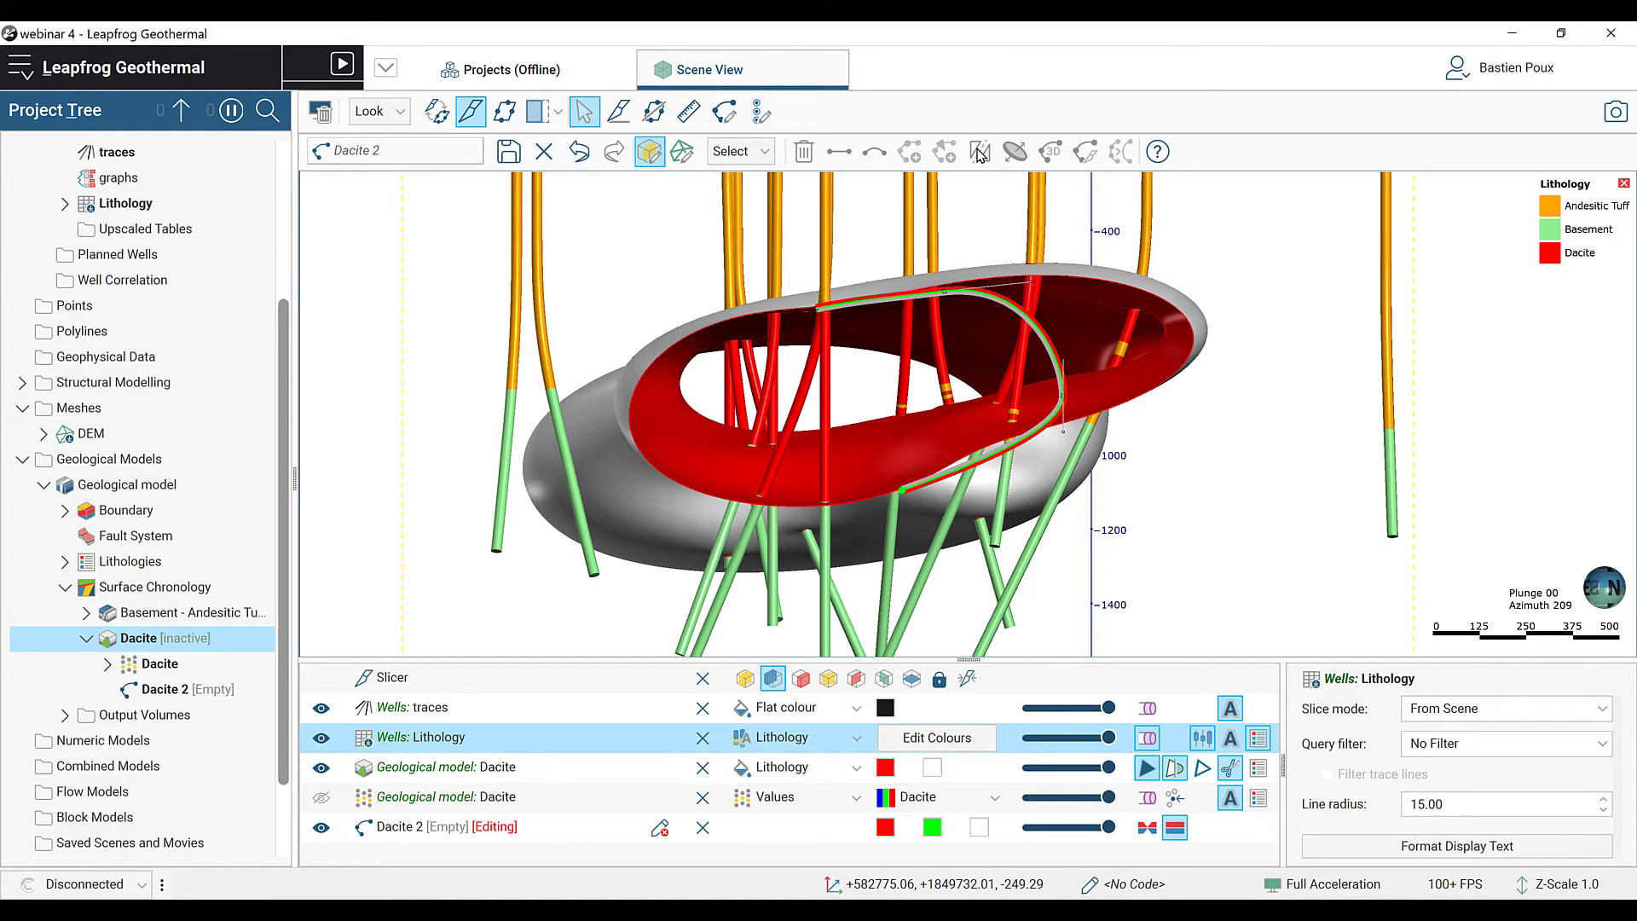
{"action": "double_click", "coordinate": [1020, 303]}
{"action": "left_click", "coordinate": [984, 154]}
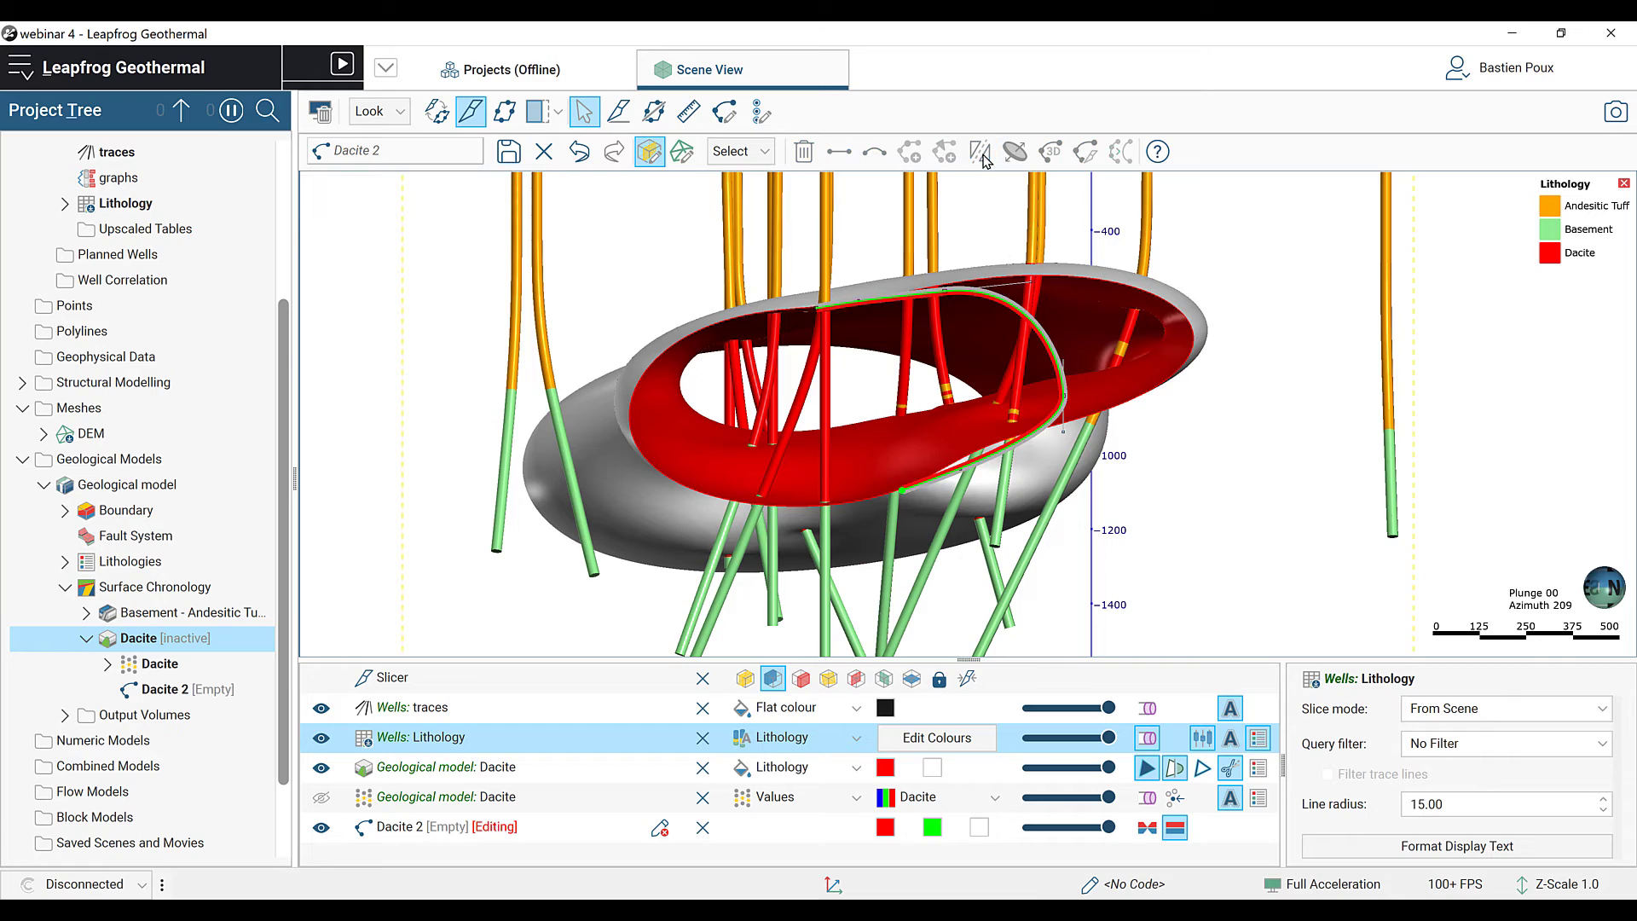
{"action": "left_click", "coordinate": [515, 156]}
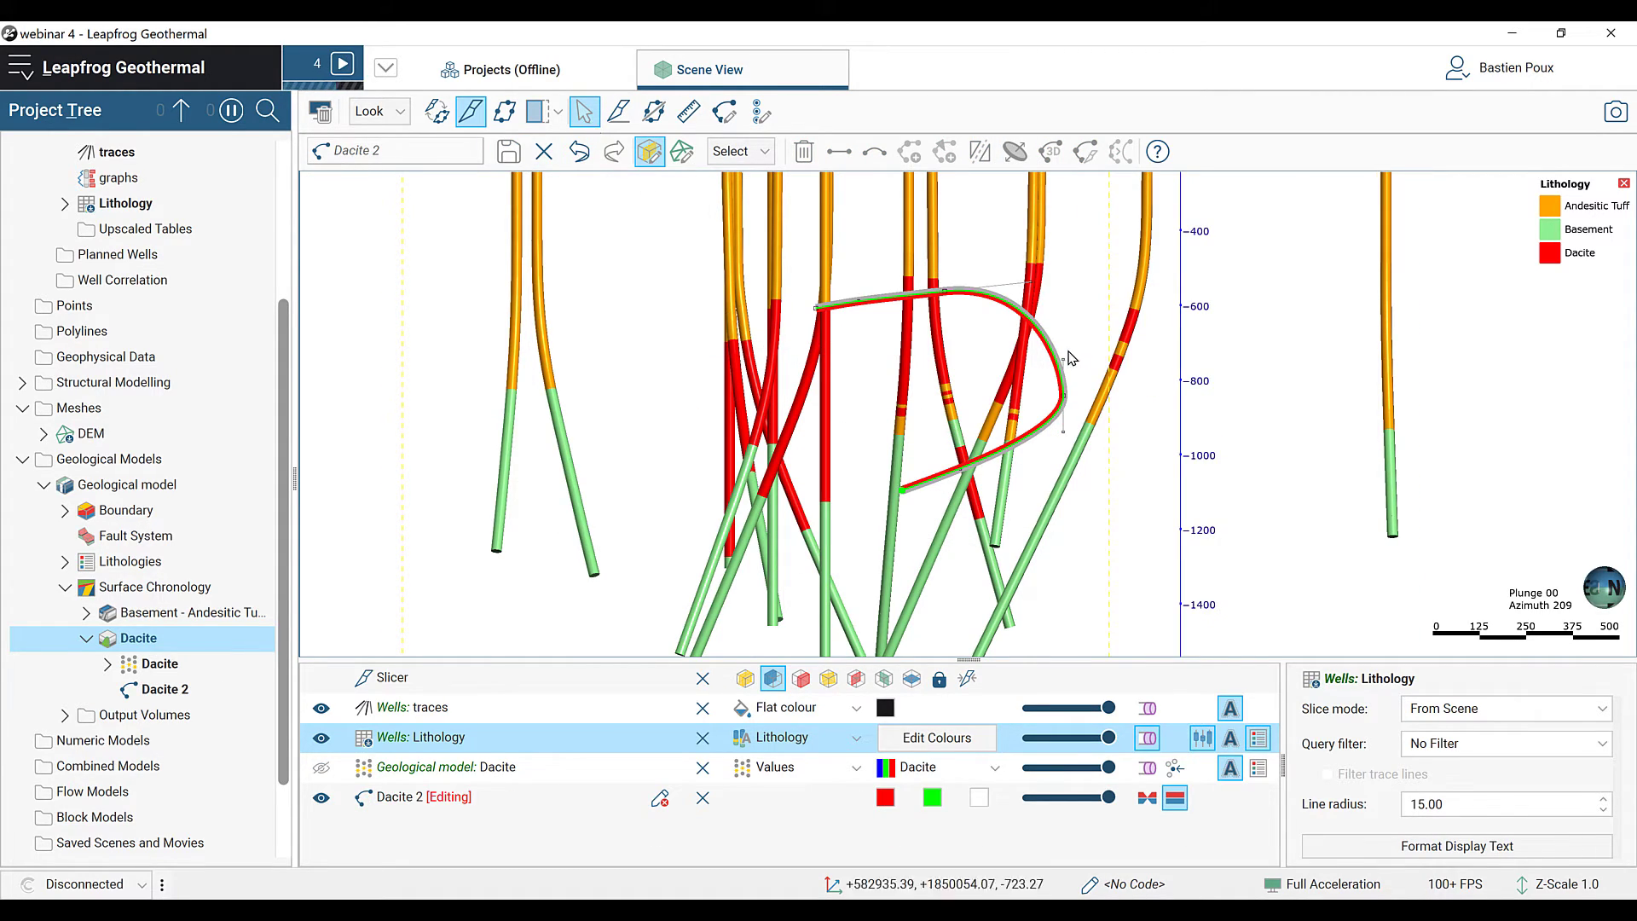
{"action": "left_click_drag", "start_coordinate": [1128, 359], "coordinate": [1032, 375]}
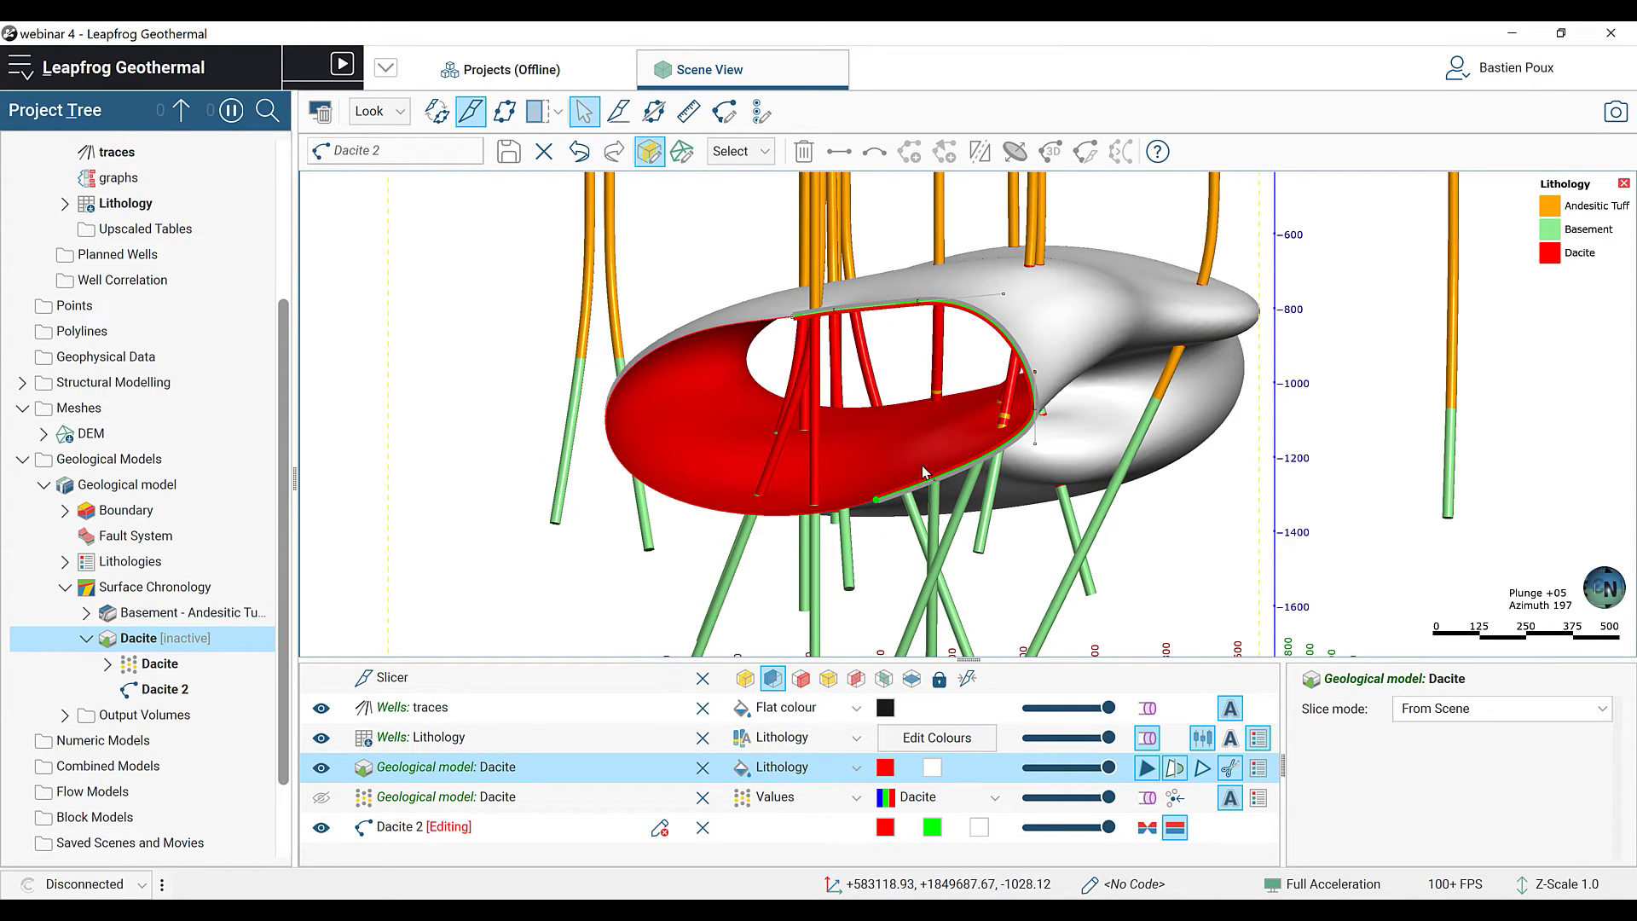
{"action": "middle_click_drag", "start_coordinate": [1128, 351], "coordinate": [1085, 386]}
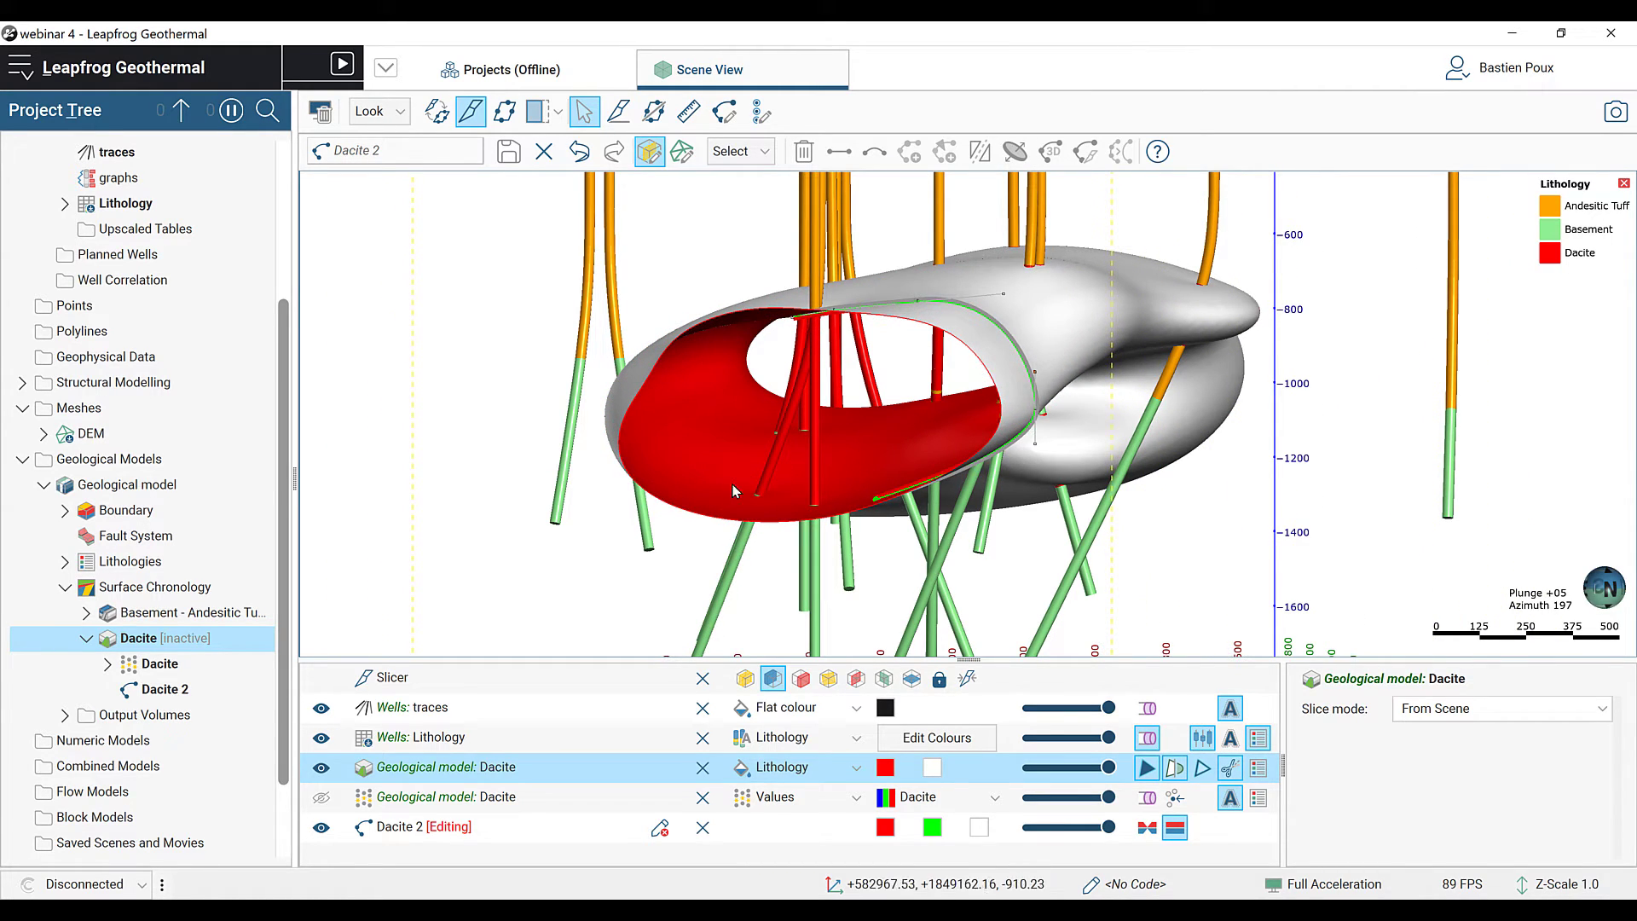
Step: Add new structural data to the Dacite surface and bring the cut section near the 2D line into view
{"action": "right_click", "coordinate": [154, 646]}
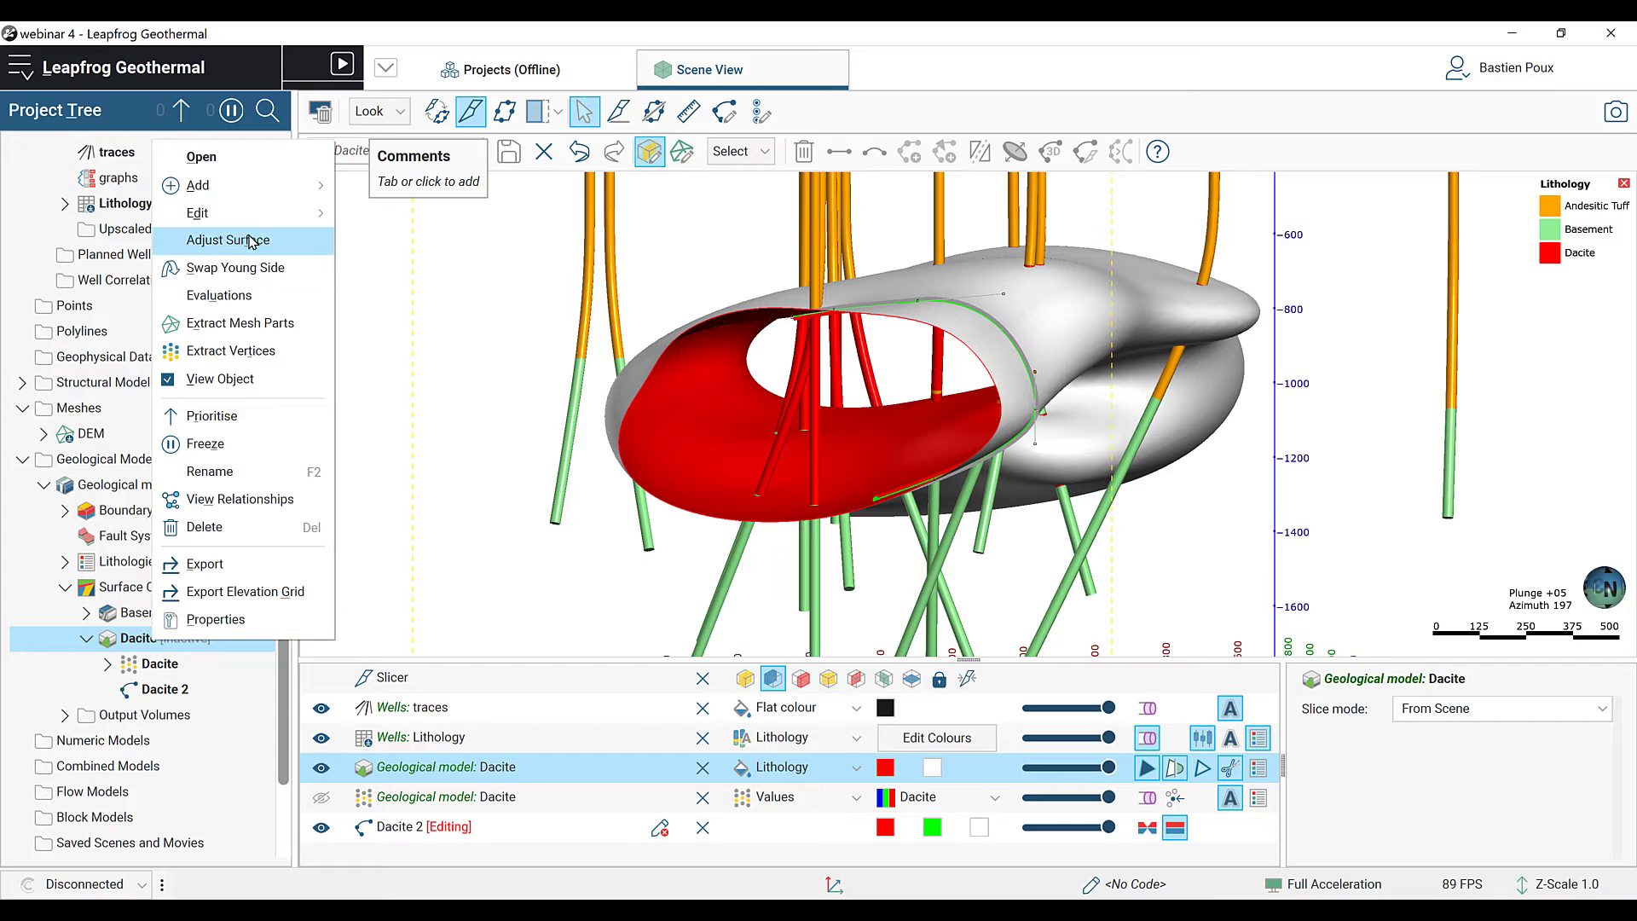
{"action": "mouse_move", "coordinate": [284, 226]}
{"action": "left_click", "coordinate": [394, 240]}
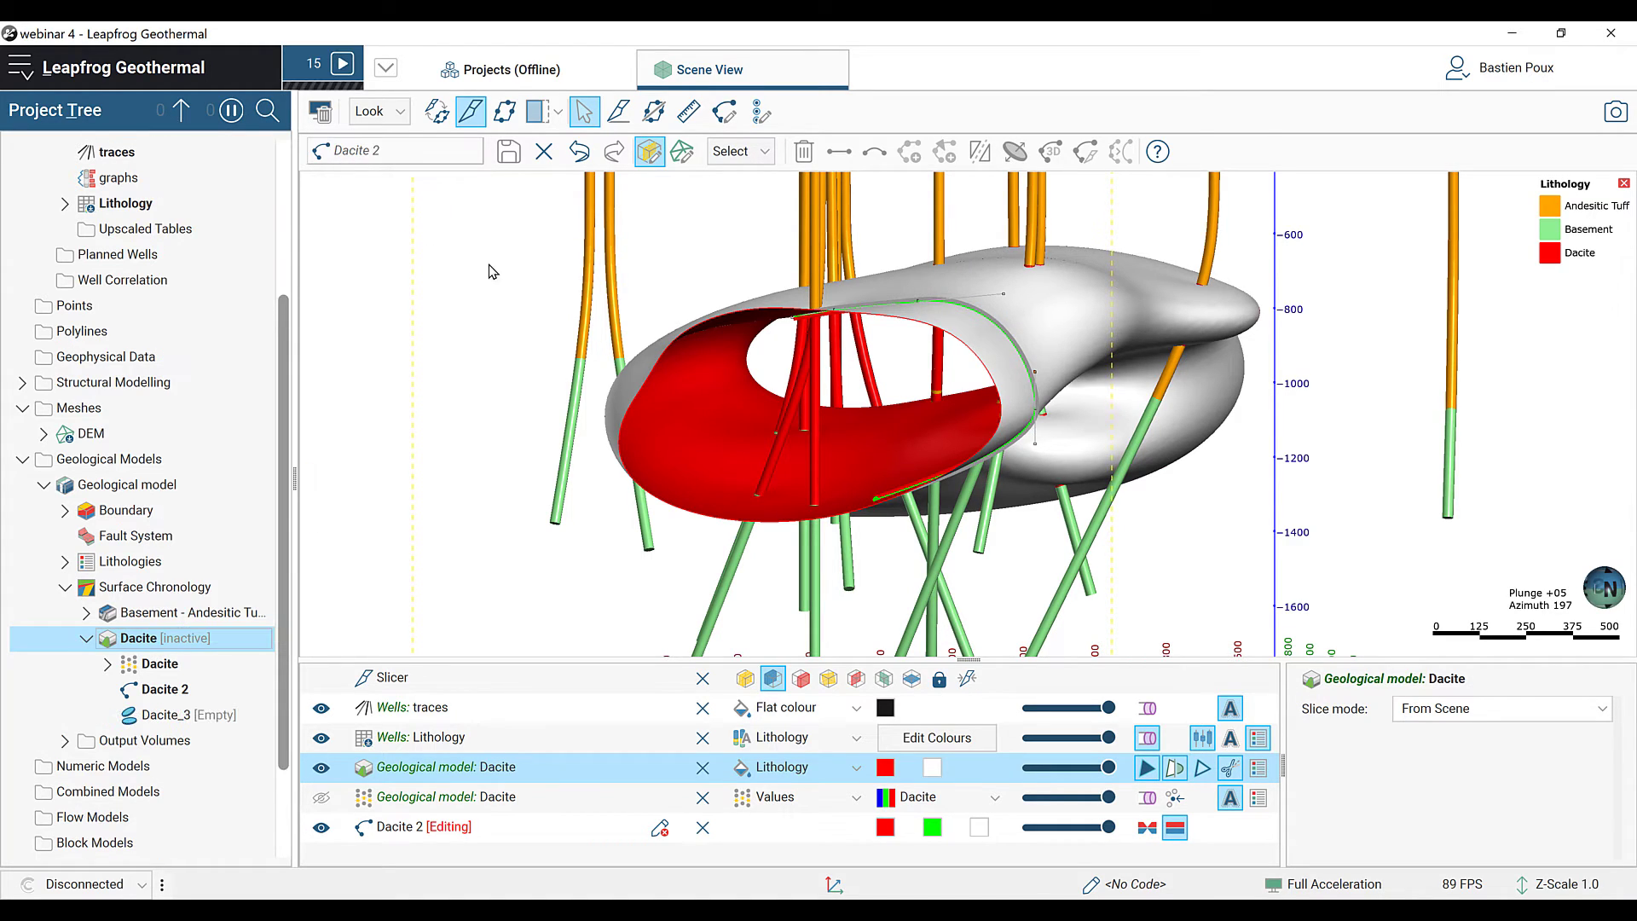
{"action": "left_click", "coordinate": [780, 539]}
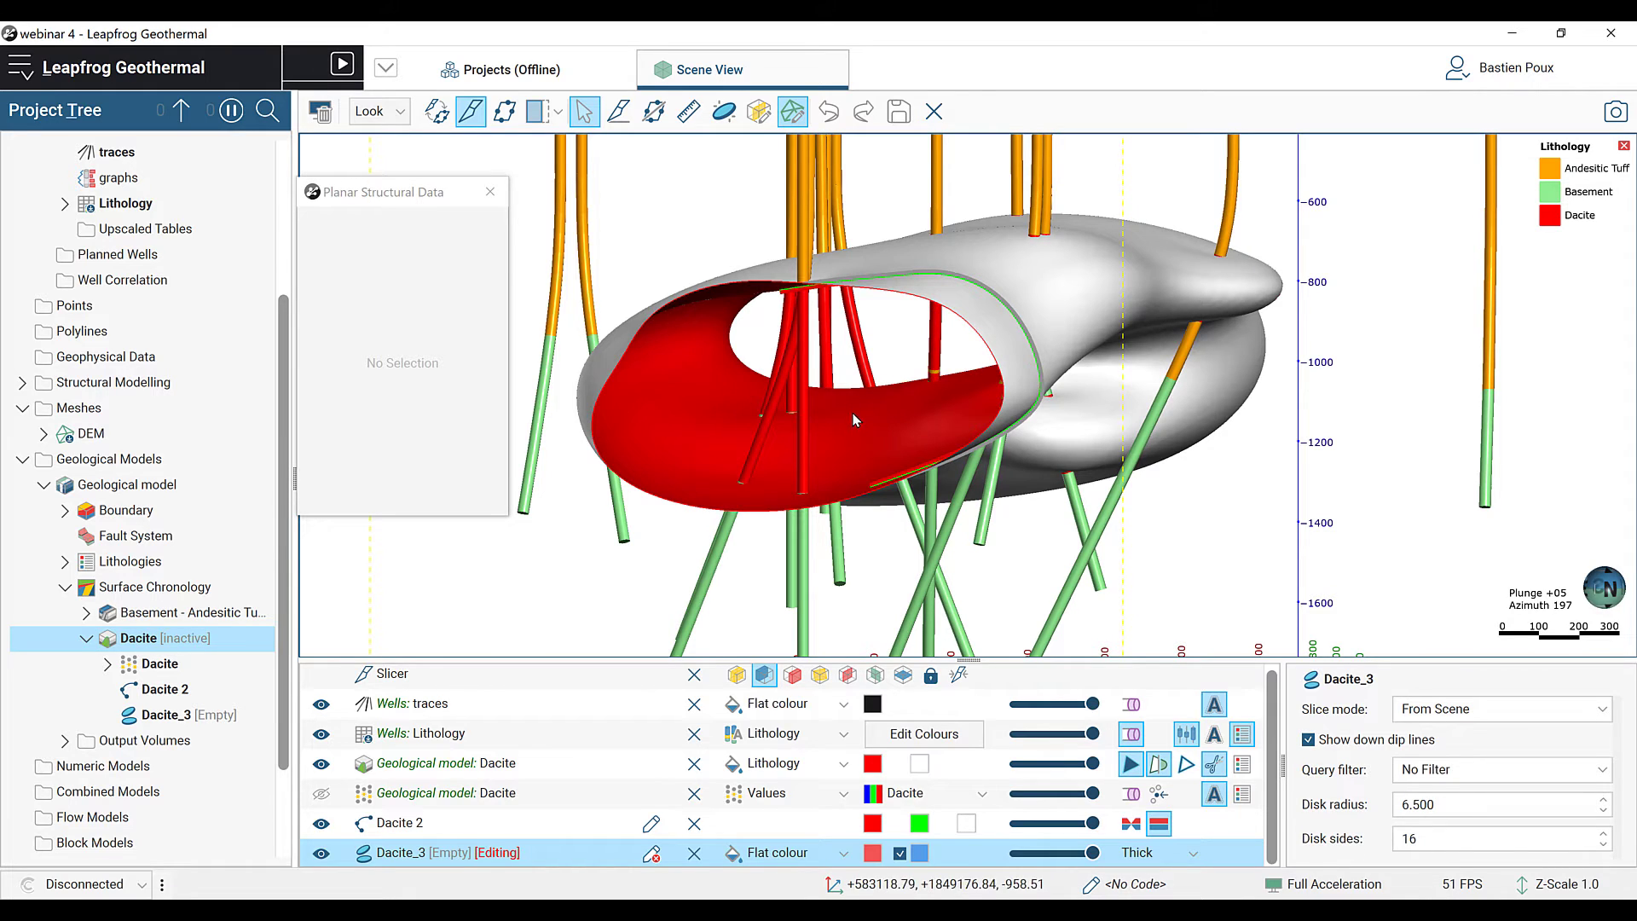
{"action": "right_click_drag", "start_coordinate": [854, 440], "coordinate": [813, 481]}
{"action": "left_click_drag", "start_coordinate": [811, 482], "coordinate": [952, 448]}
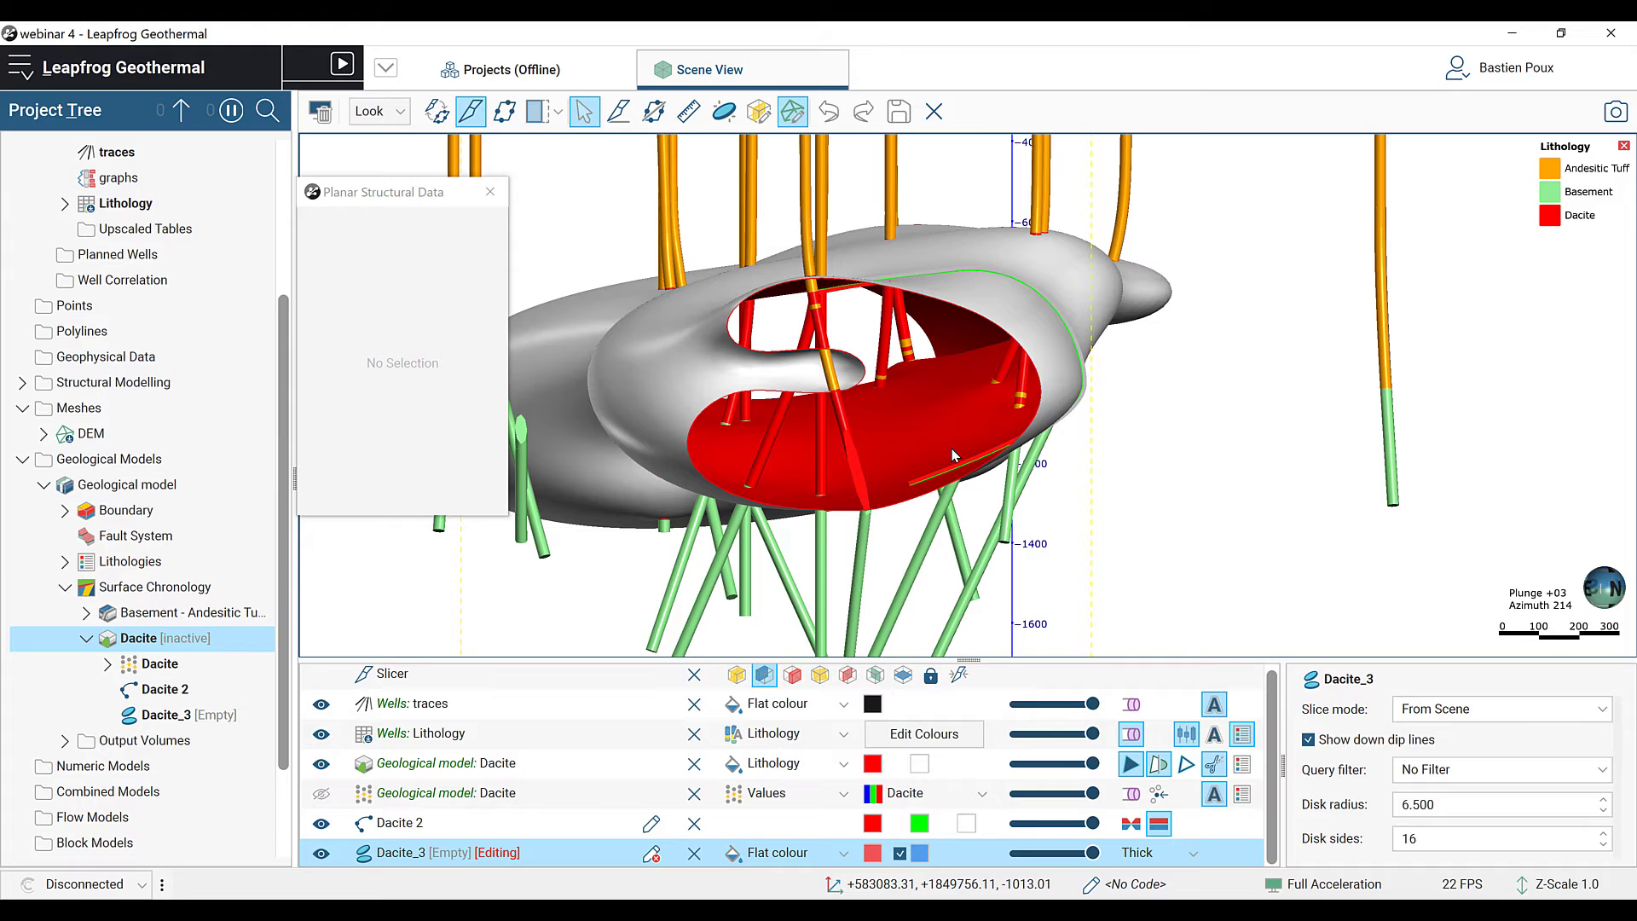
Step: Draw one planar structural data point on the Dacite surface near the 2D line and set the disk radius to 100
{"action": "left_click", "coordinate": [724, 114]}
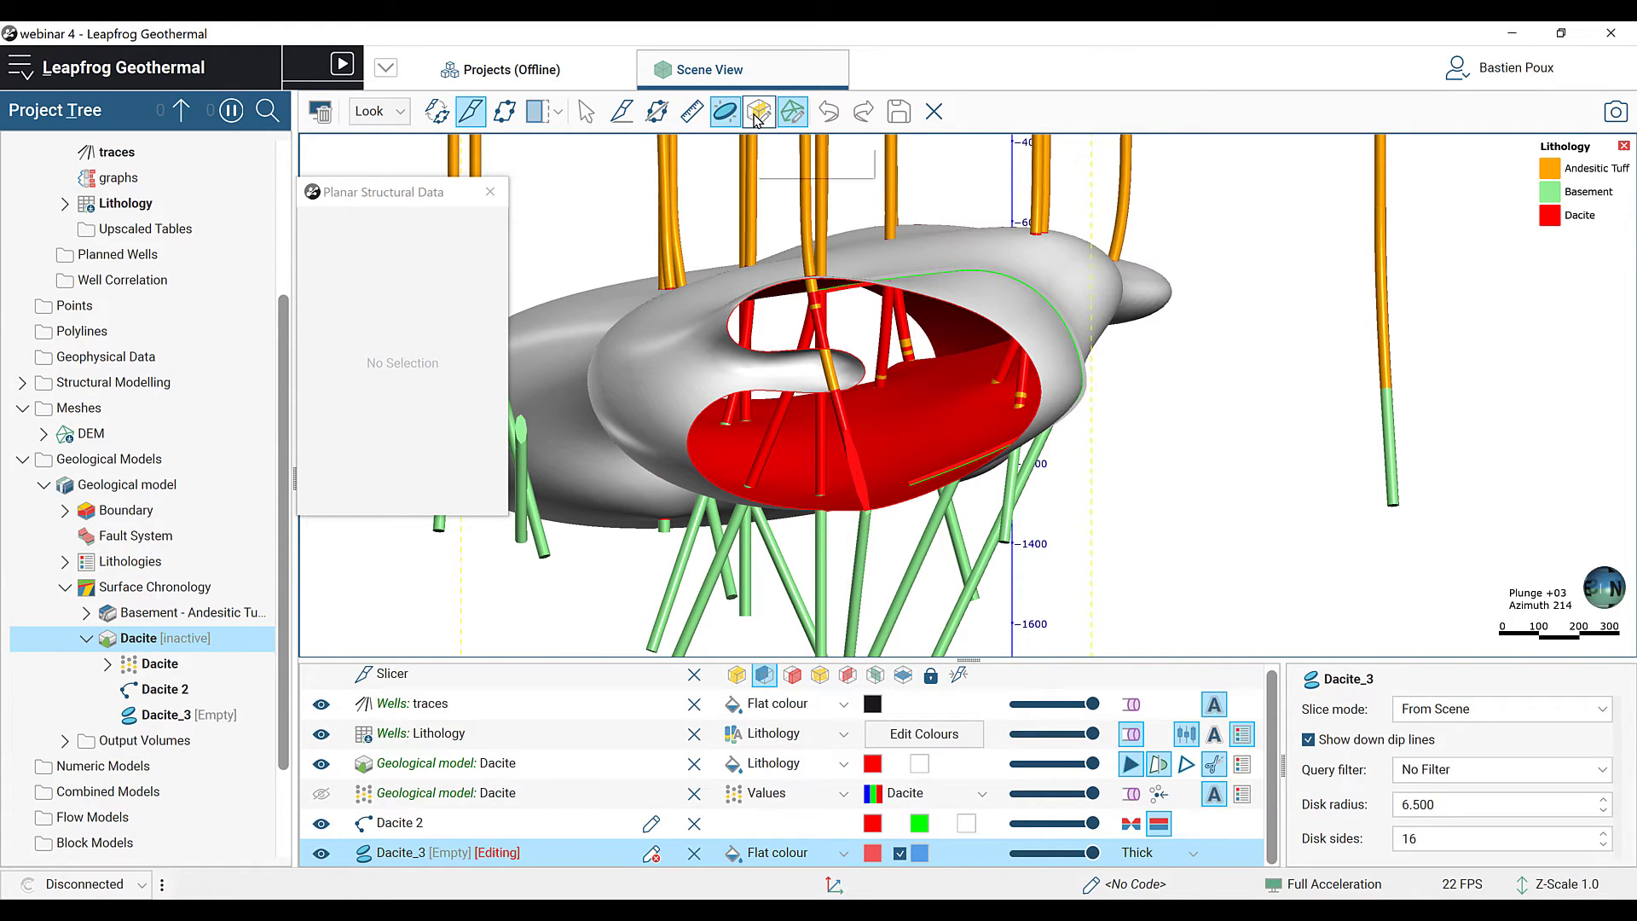
{"action": "left_click", "coordinate": [757, 117]}
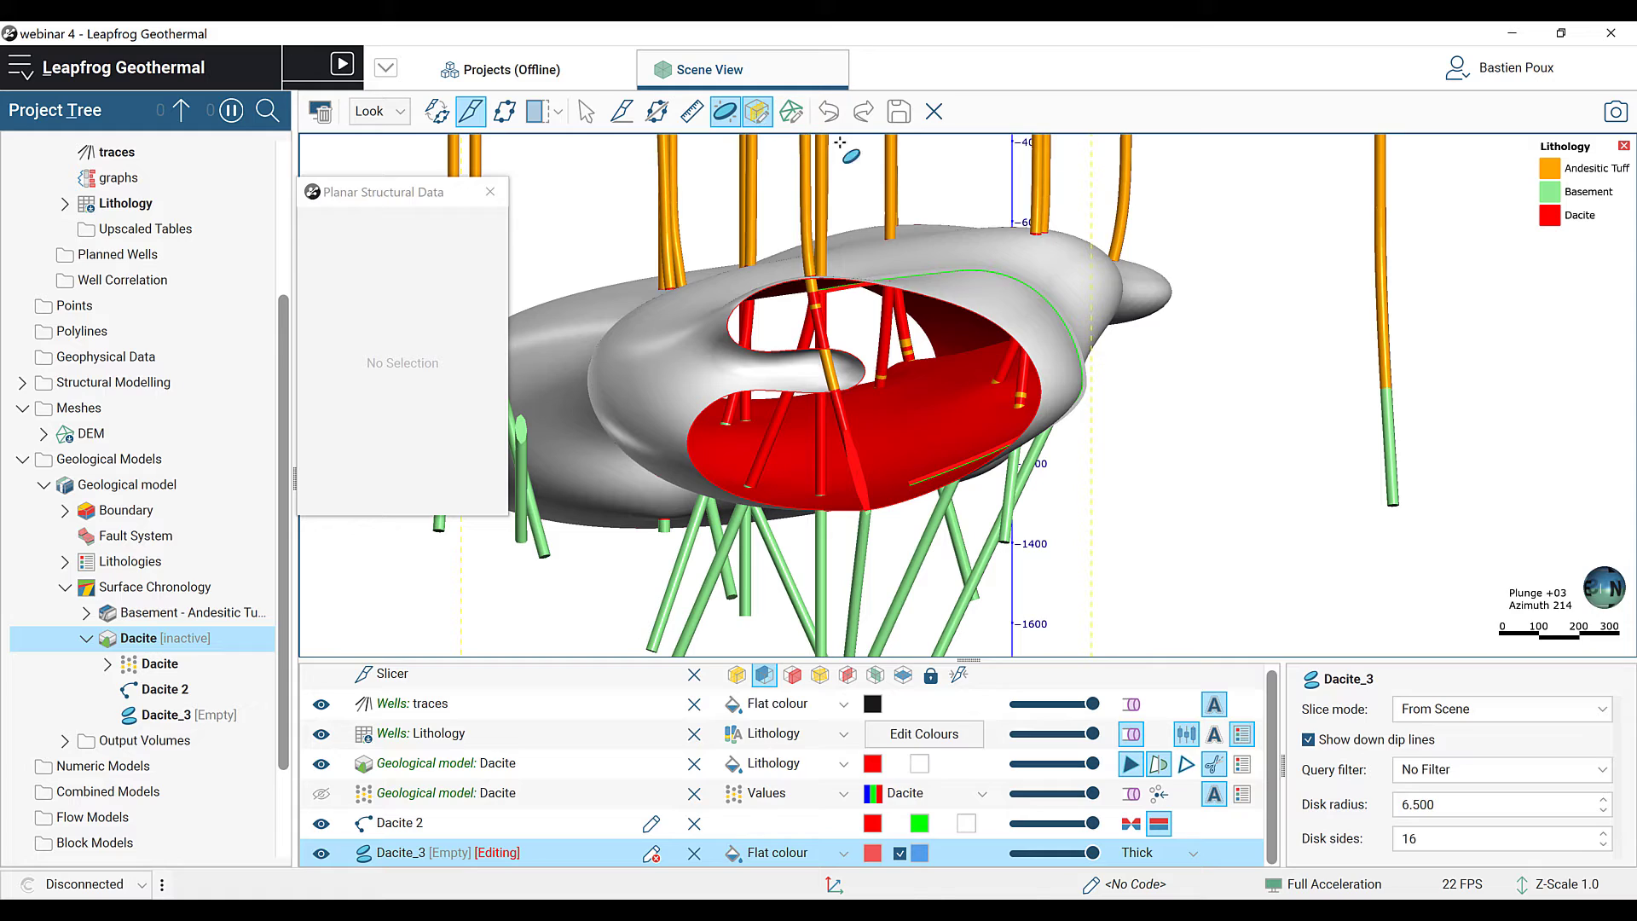
{"action": "left_click", "coordinate": [1042, 354]}
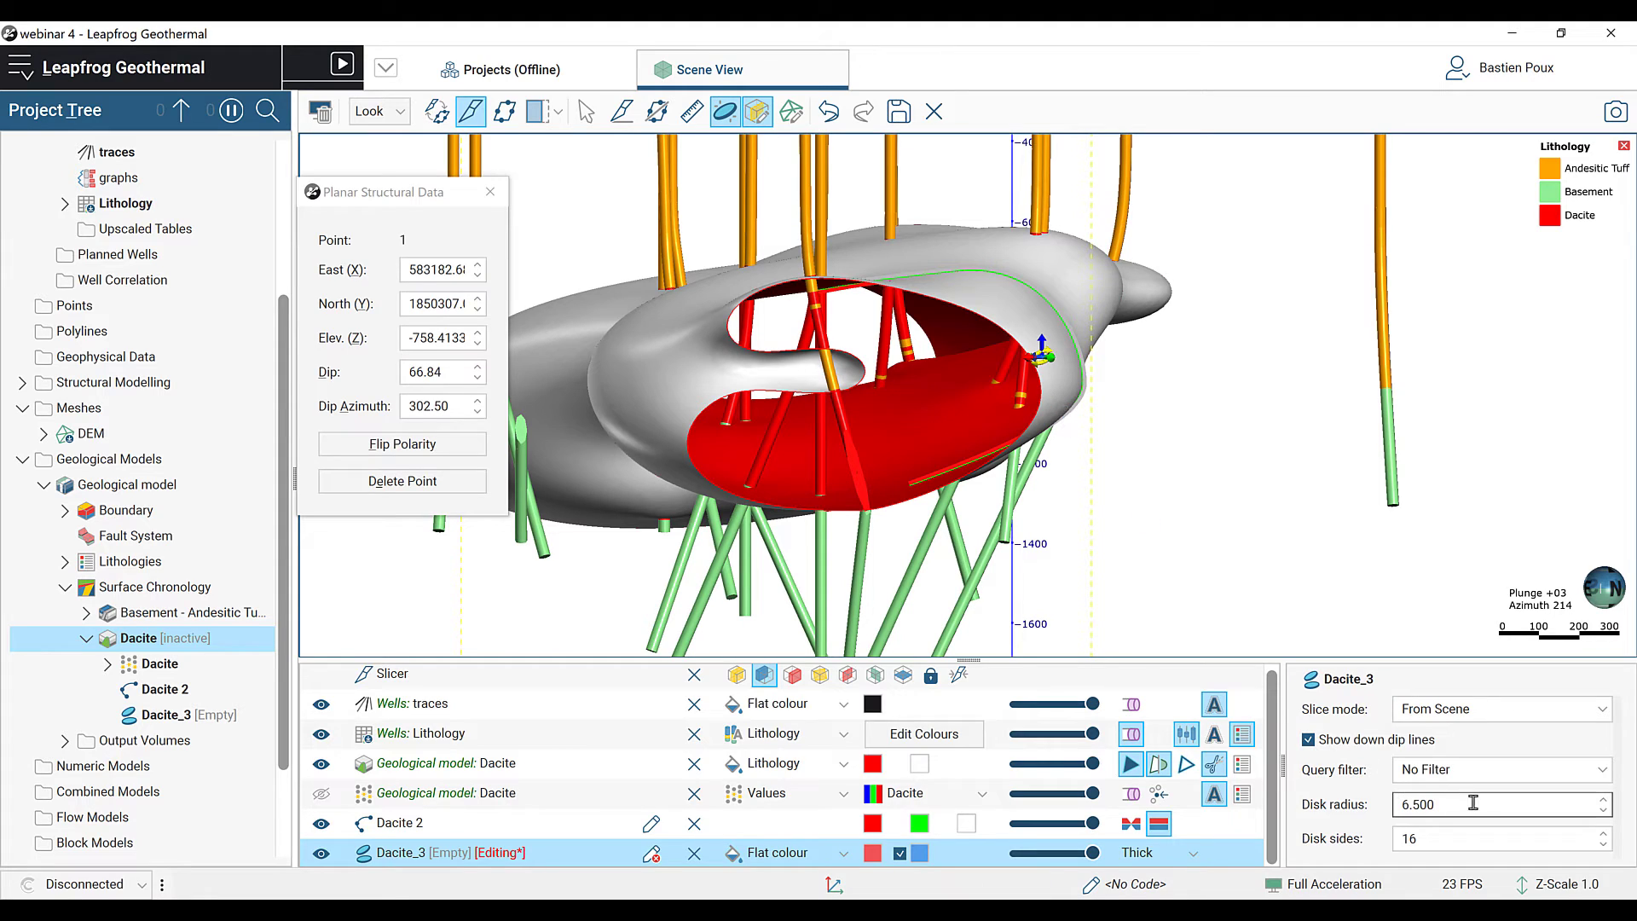
{"action": "double_click", "coordinate": [1401, 804]}
{"action": "type", "text": "100"}
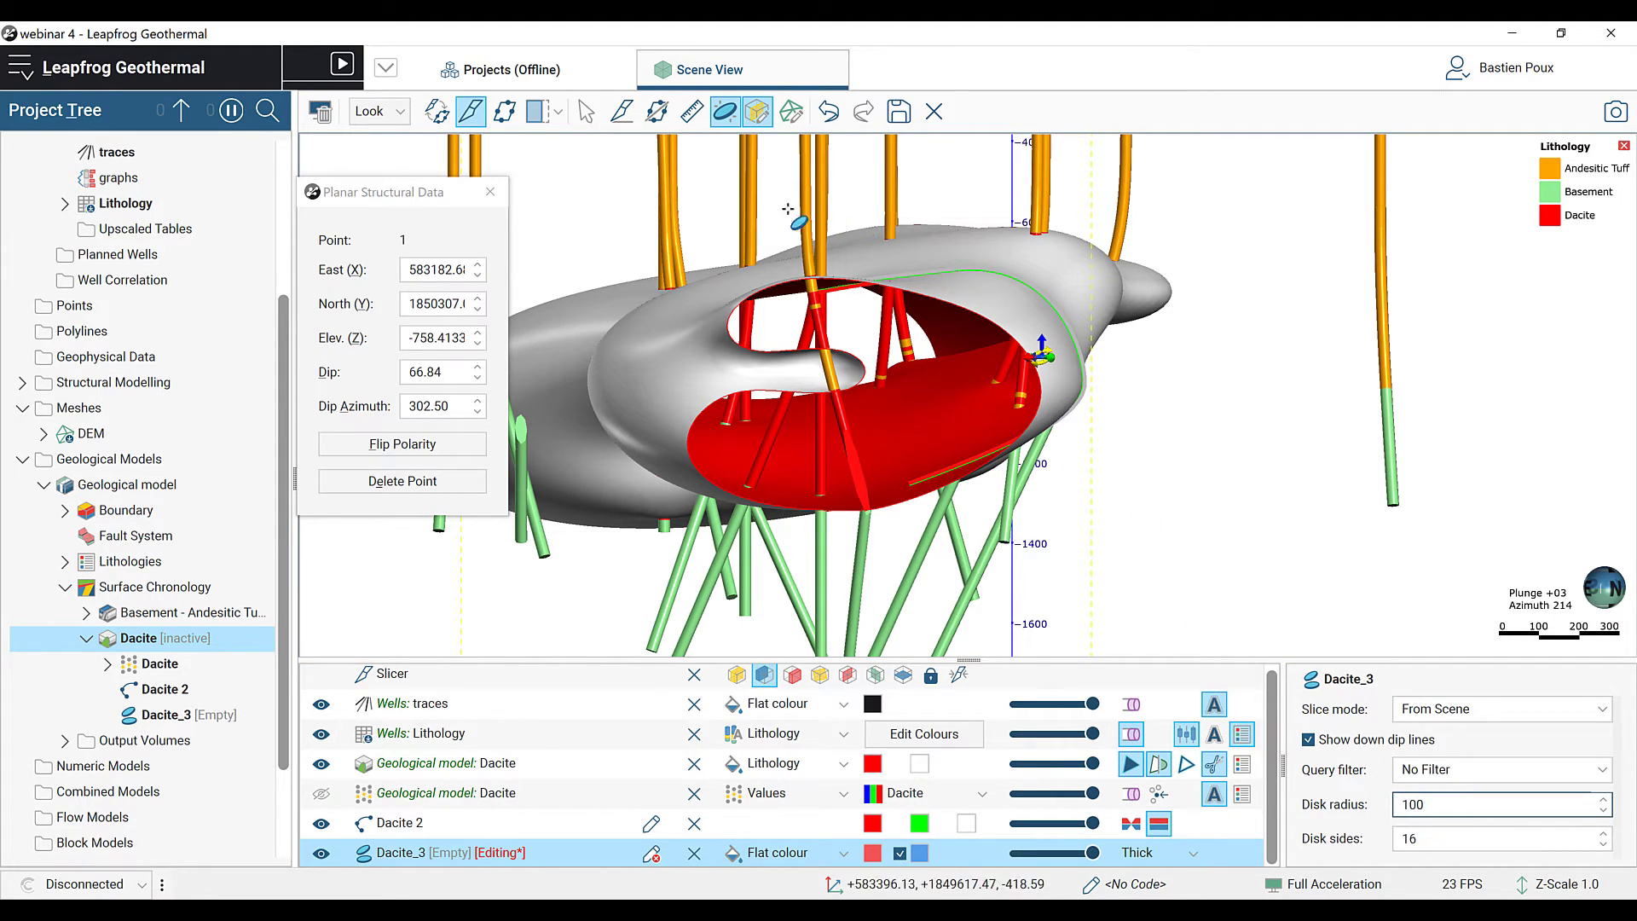
Step: Select the planar disk, tilt it to a dip of about 68.9 degrees and shift it slightly south
{"action": "left_click", "coordinate": [584, 110]}
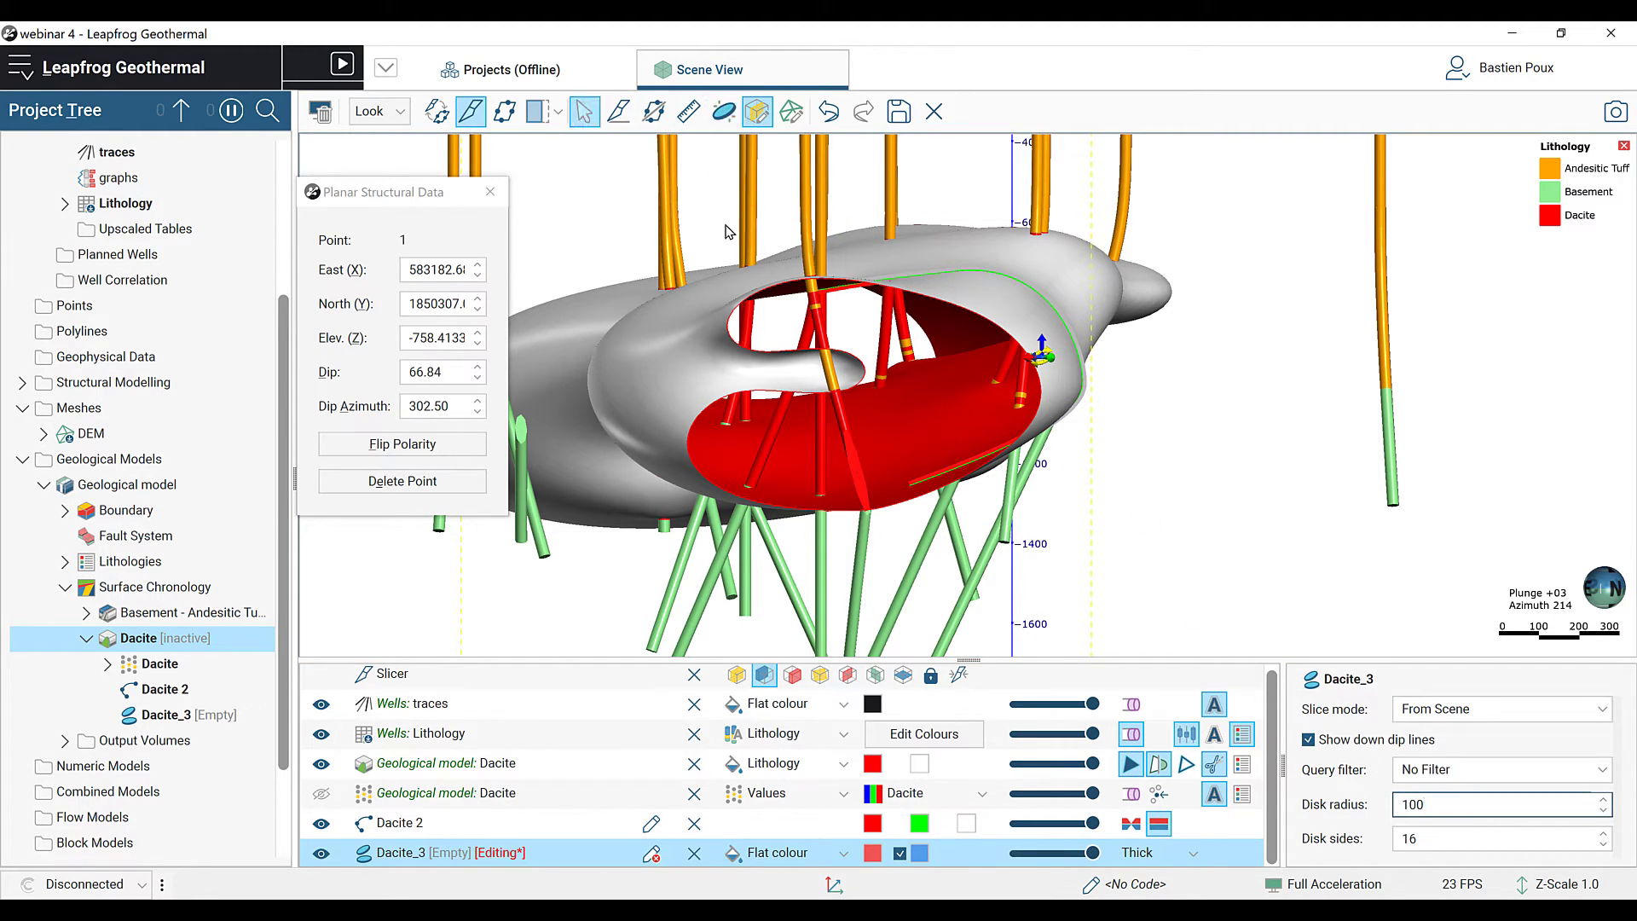
{"action": "scroll", "coordinate": [1081, 368], "scroll_direction": "up", "scroll_amount": 3}
{"action": "left_click", "coordinate": [1095, 385]}
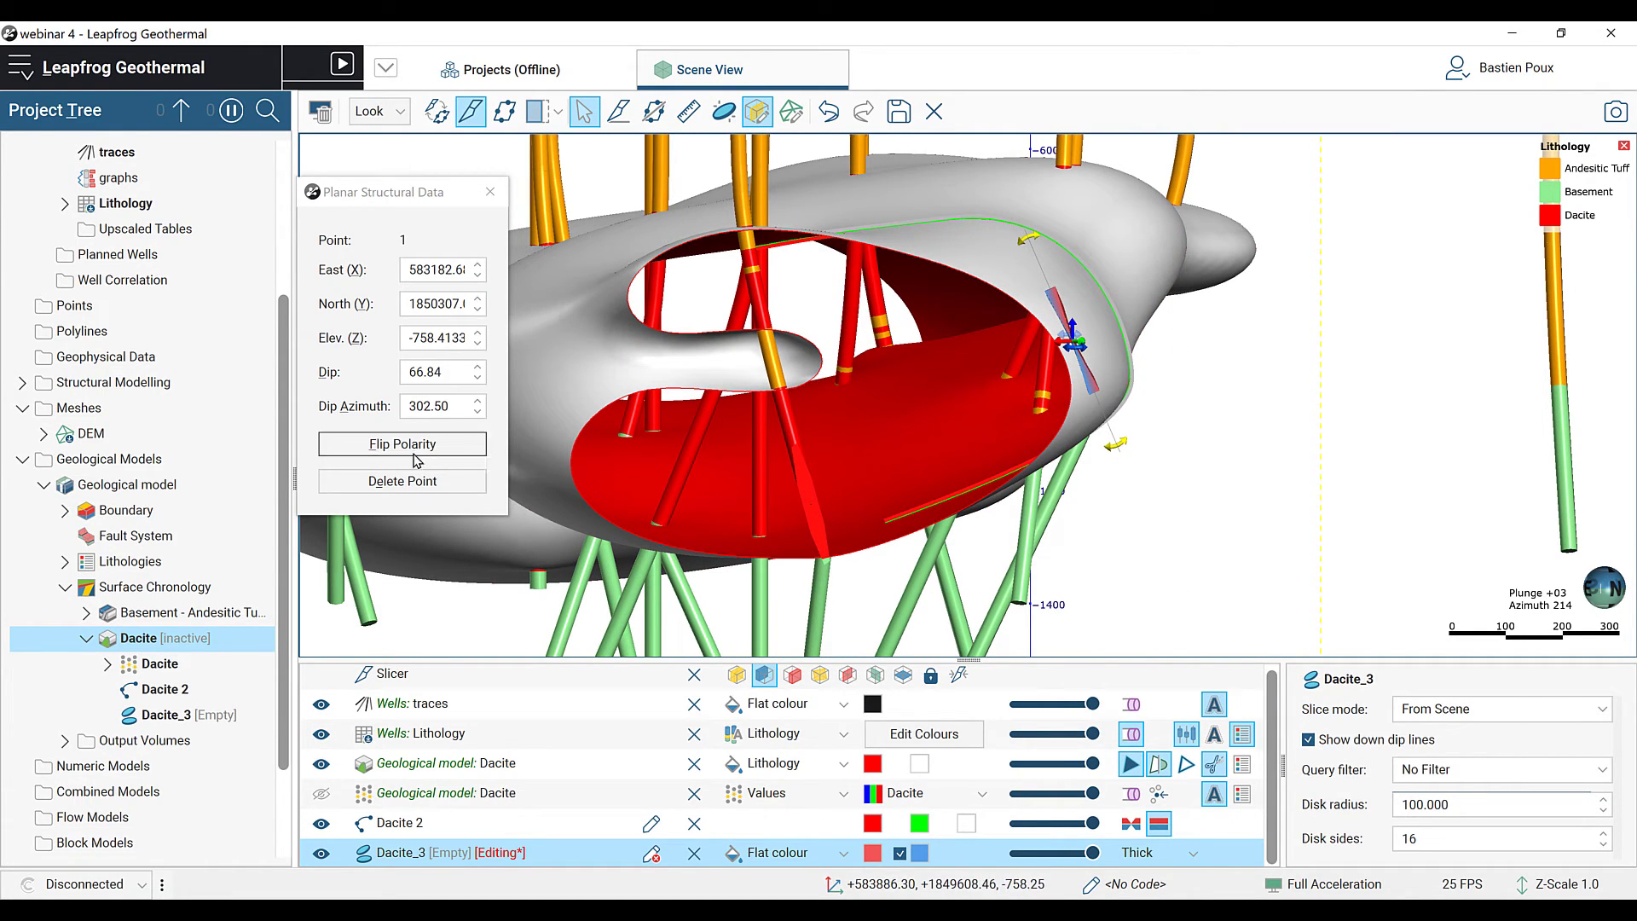
{"action": "left_click_drag", "start_coordinate": [1227, 454], "coordinate": [967, 416]}
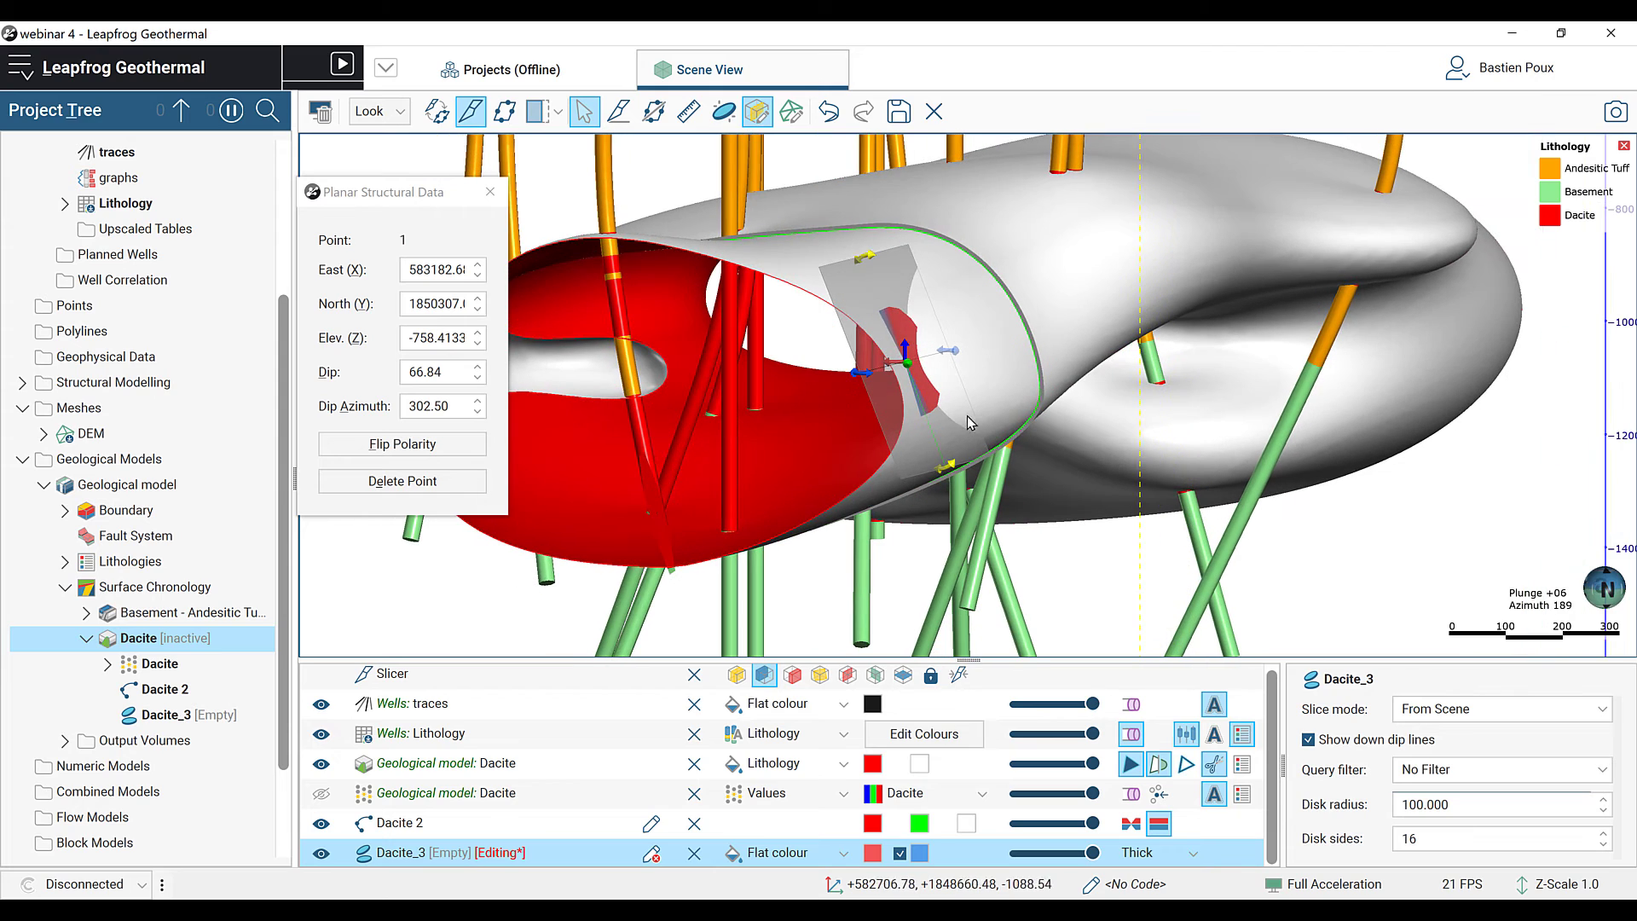
{"action": "left_click_drag", "start_coordinate": [865, 258], "coordinate": [1058, 372]}
{"action": "left_click_drag", "start_coordinate": [1037, 495], "coordinate": [1047, 374]}
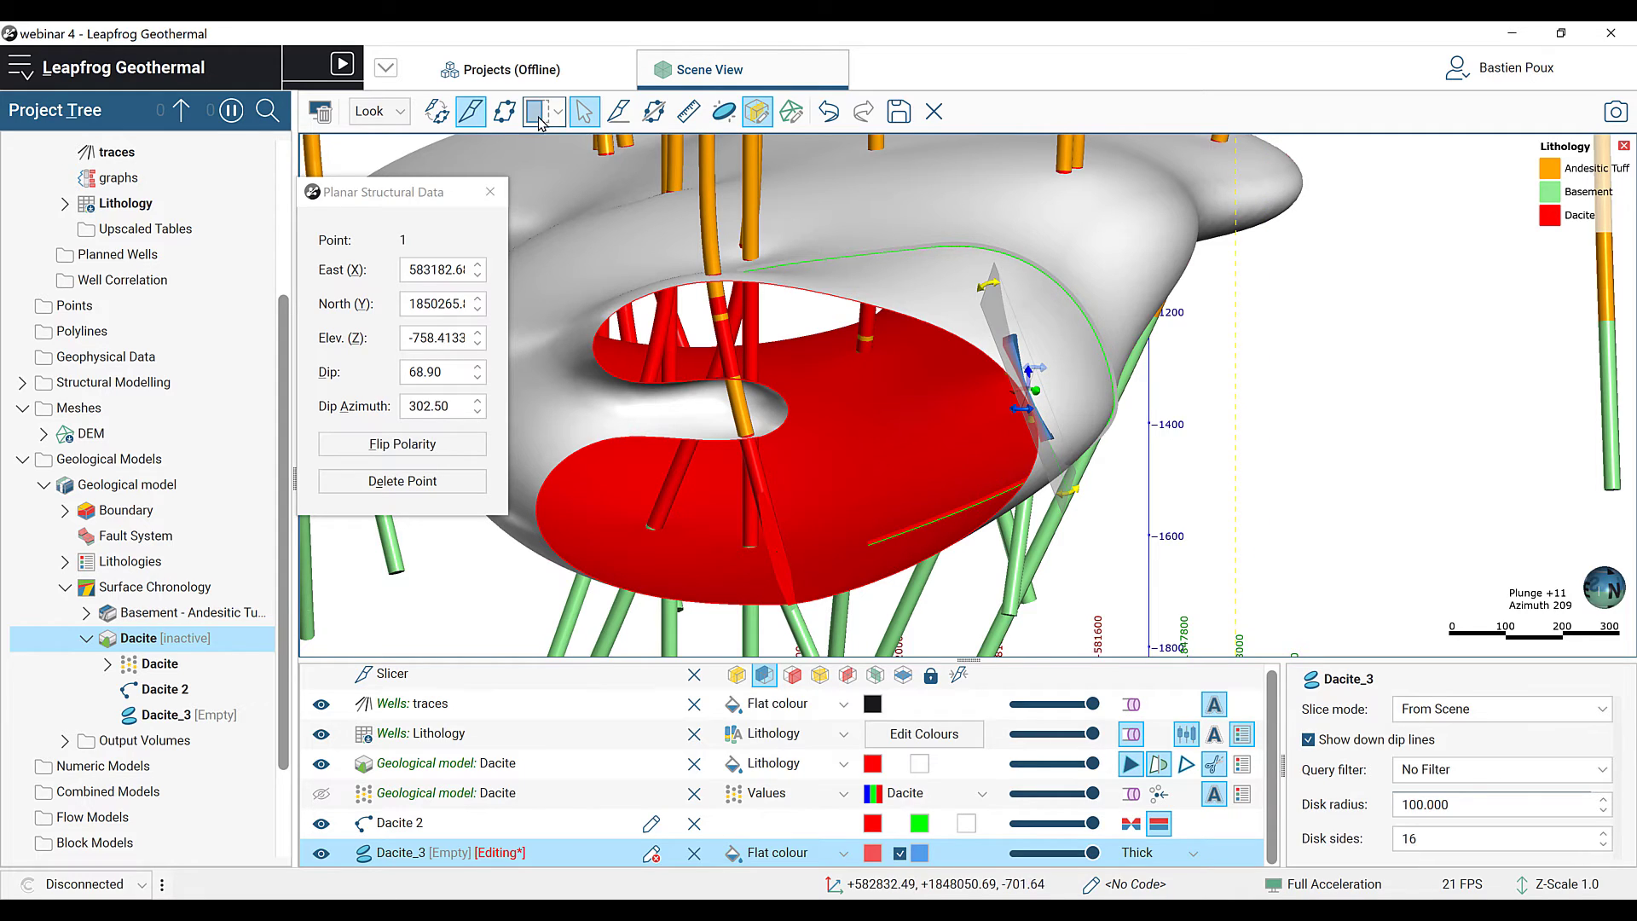
Step: Remove the slicer, move the disk northward along the Dacite's edge, and save and close the structural data edit
{"action": "left_click", "coordinate": [471, 112]}
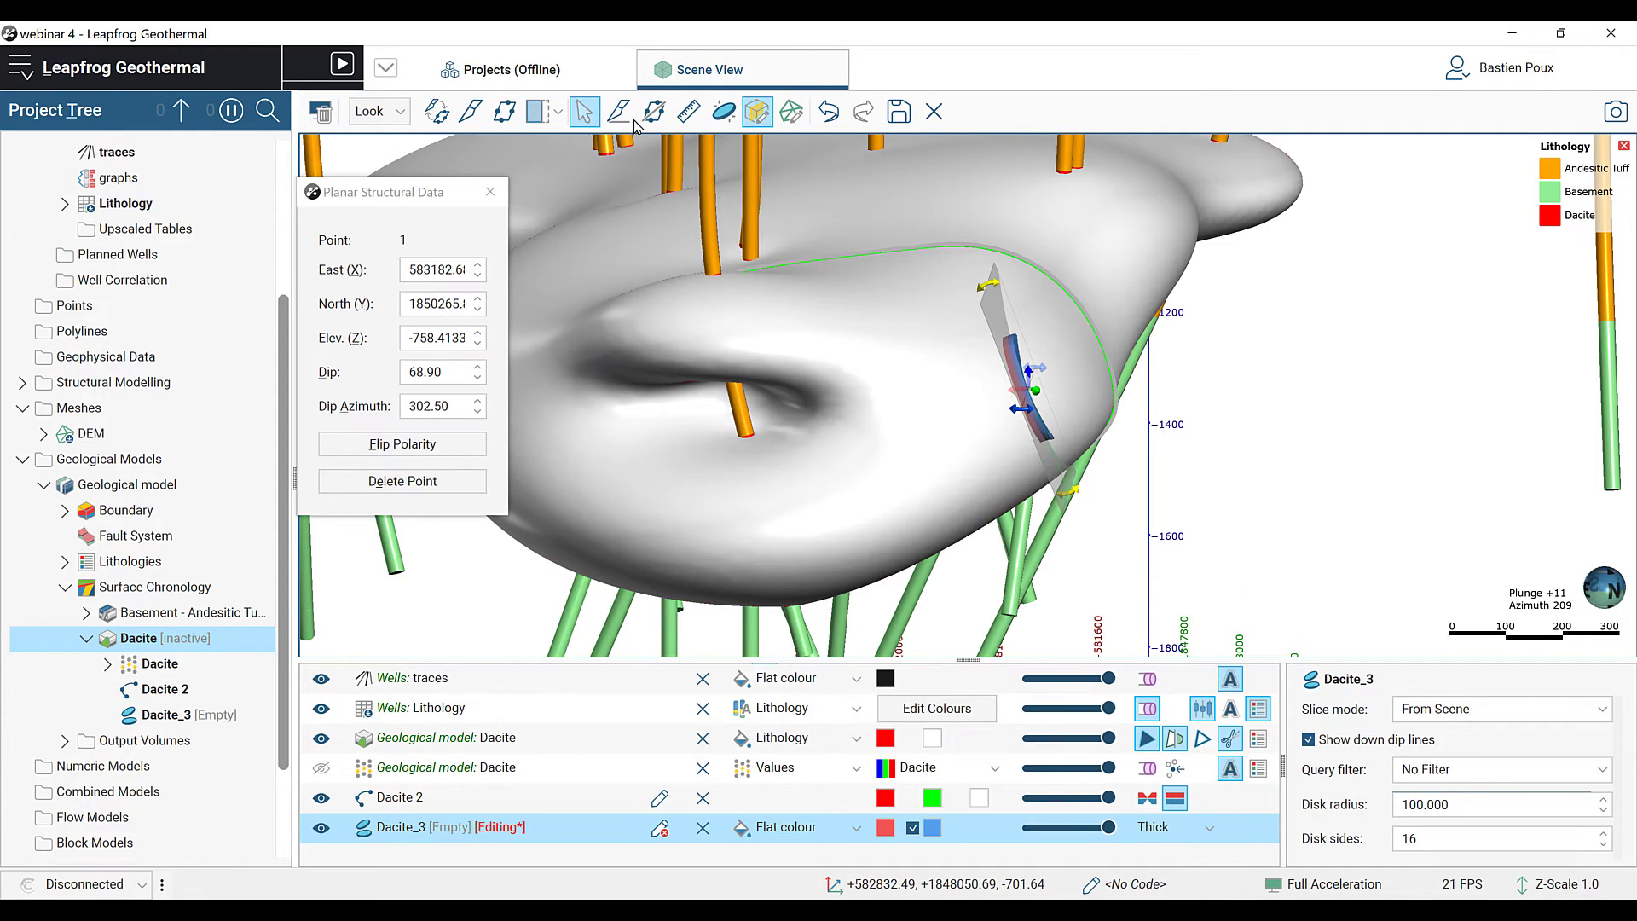
{"action": "left_click_drag", "start_coordinate": [1039, 393], "coordinate": [1062, 401]}
{"action": "left_click", "coordinate": [899, 113]}
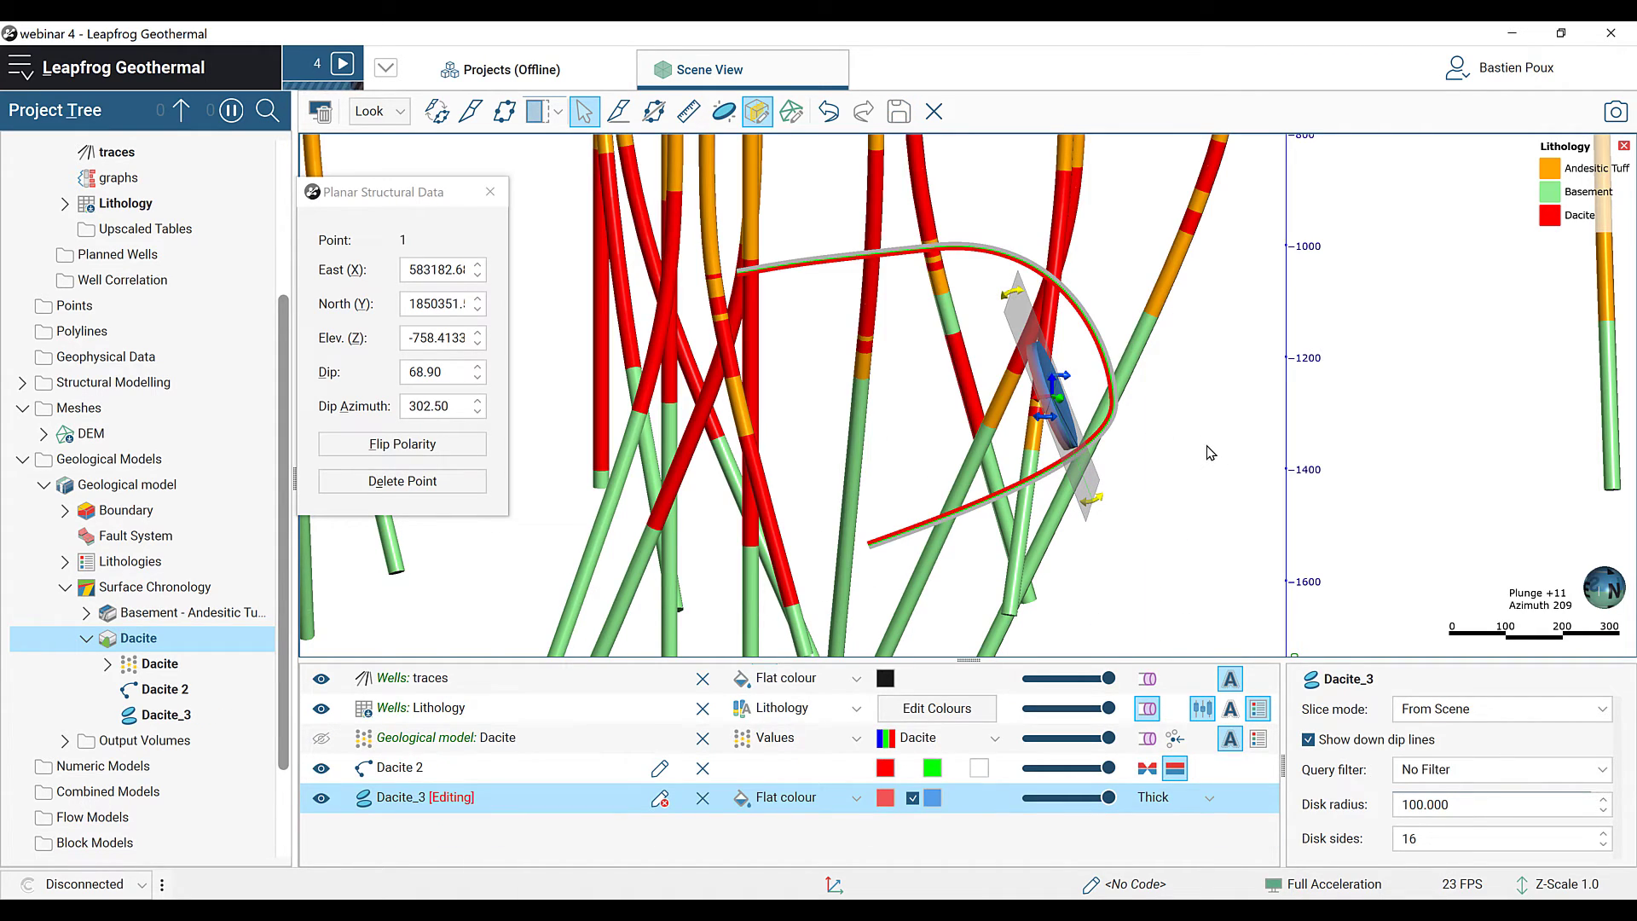
{"action": "left_click_drag", "start_coordinate": [1211, 452], "coordinate": [1258, 480]}
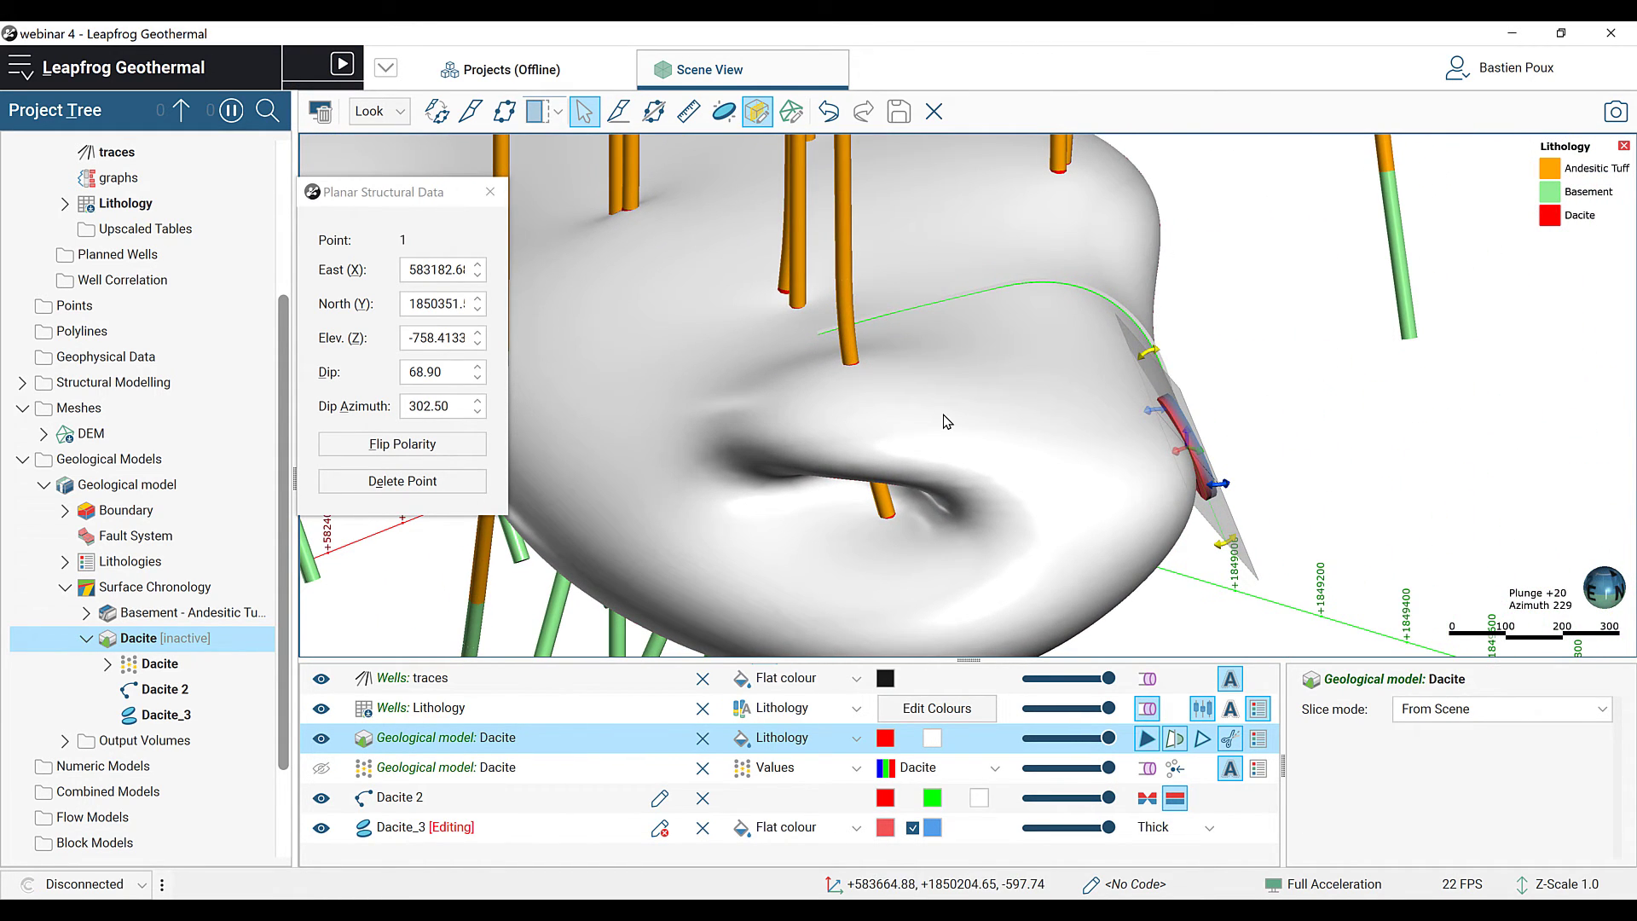
{"action": "left_click", "coordinate": [491, 195]}
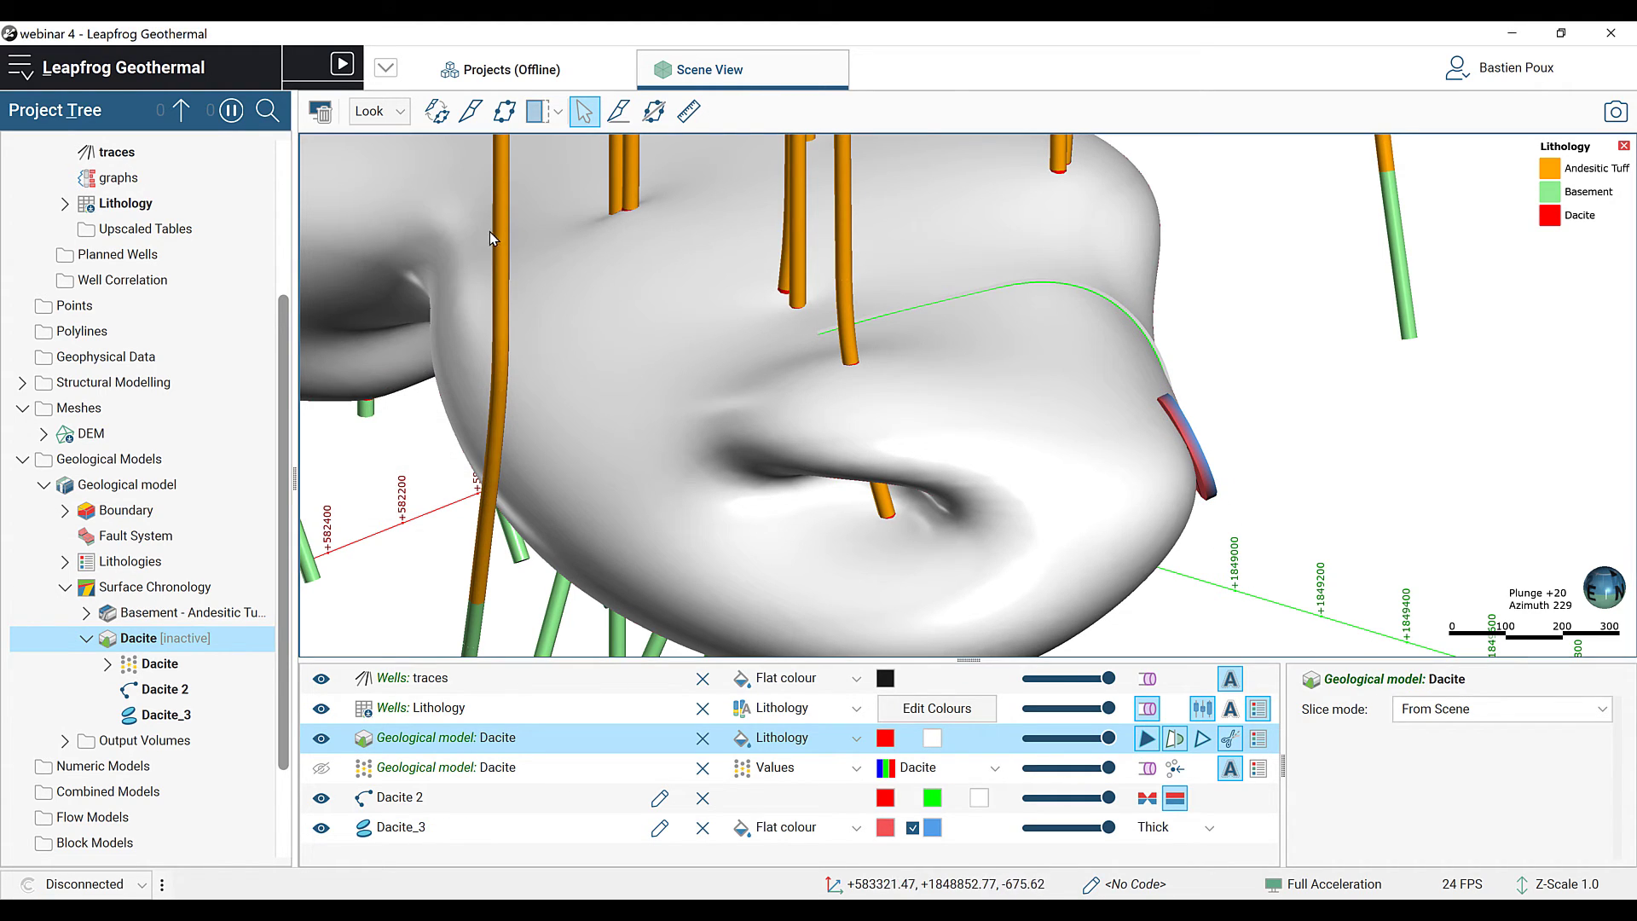
Step: Hide the Dacite_3 structural data and the Dacite 2 polyline in the scene
{"action": "scroll", "coordinate": [747, 391], "scroll_direction": "down", "scroll_amount": 2}
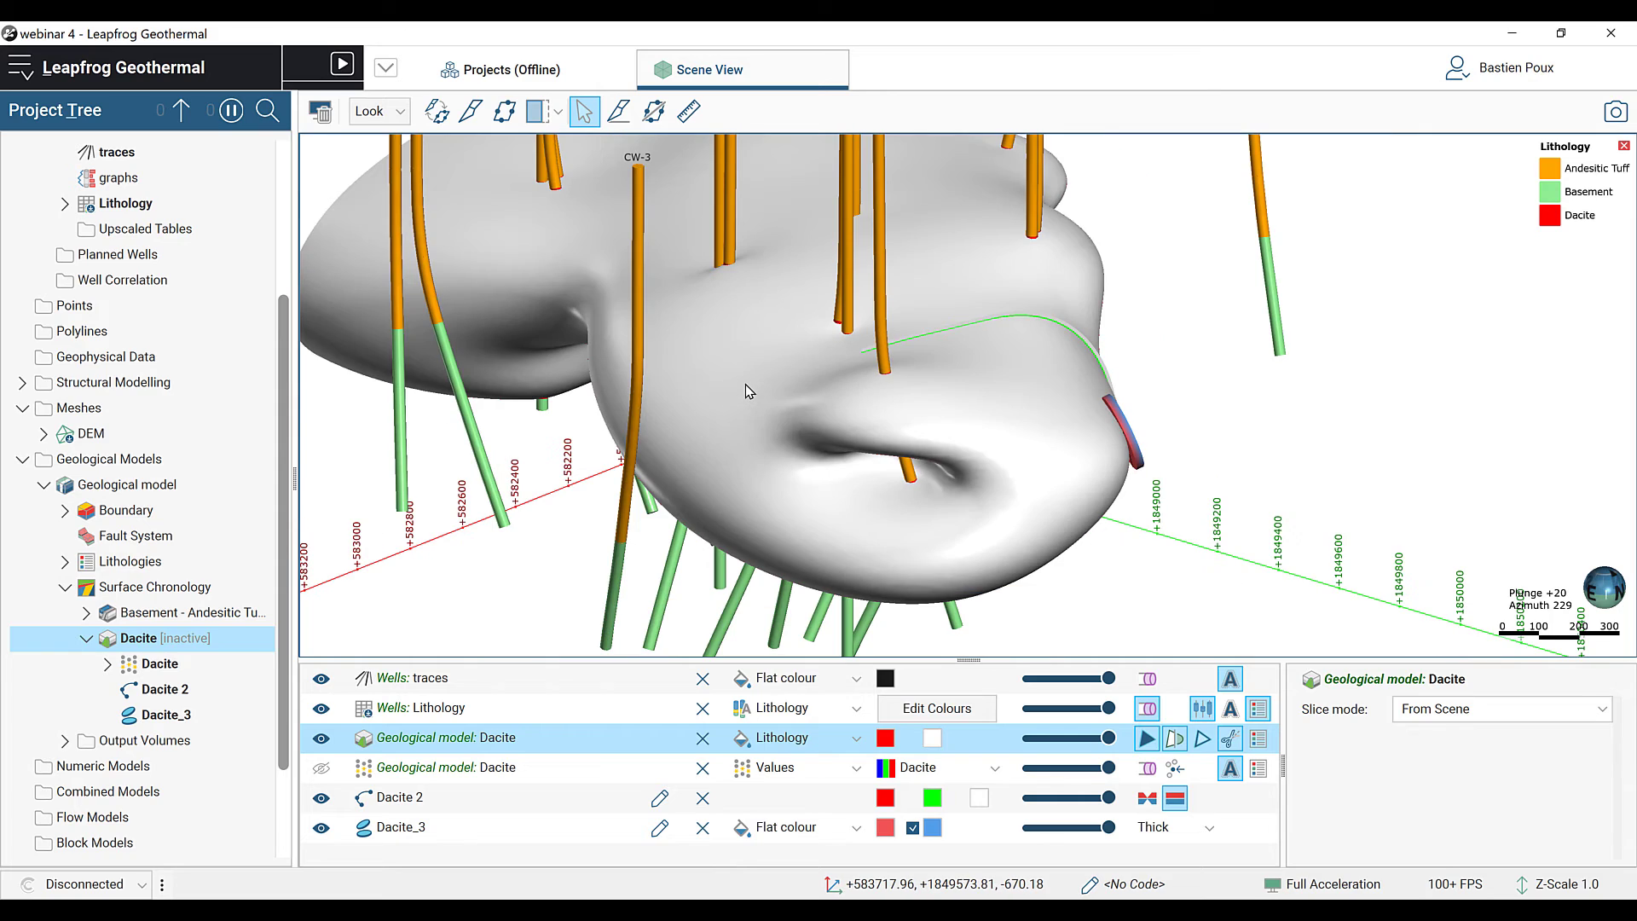
{"action": "left_click", "coordinate": [321, 829]}
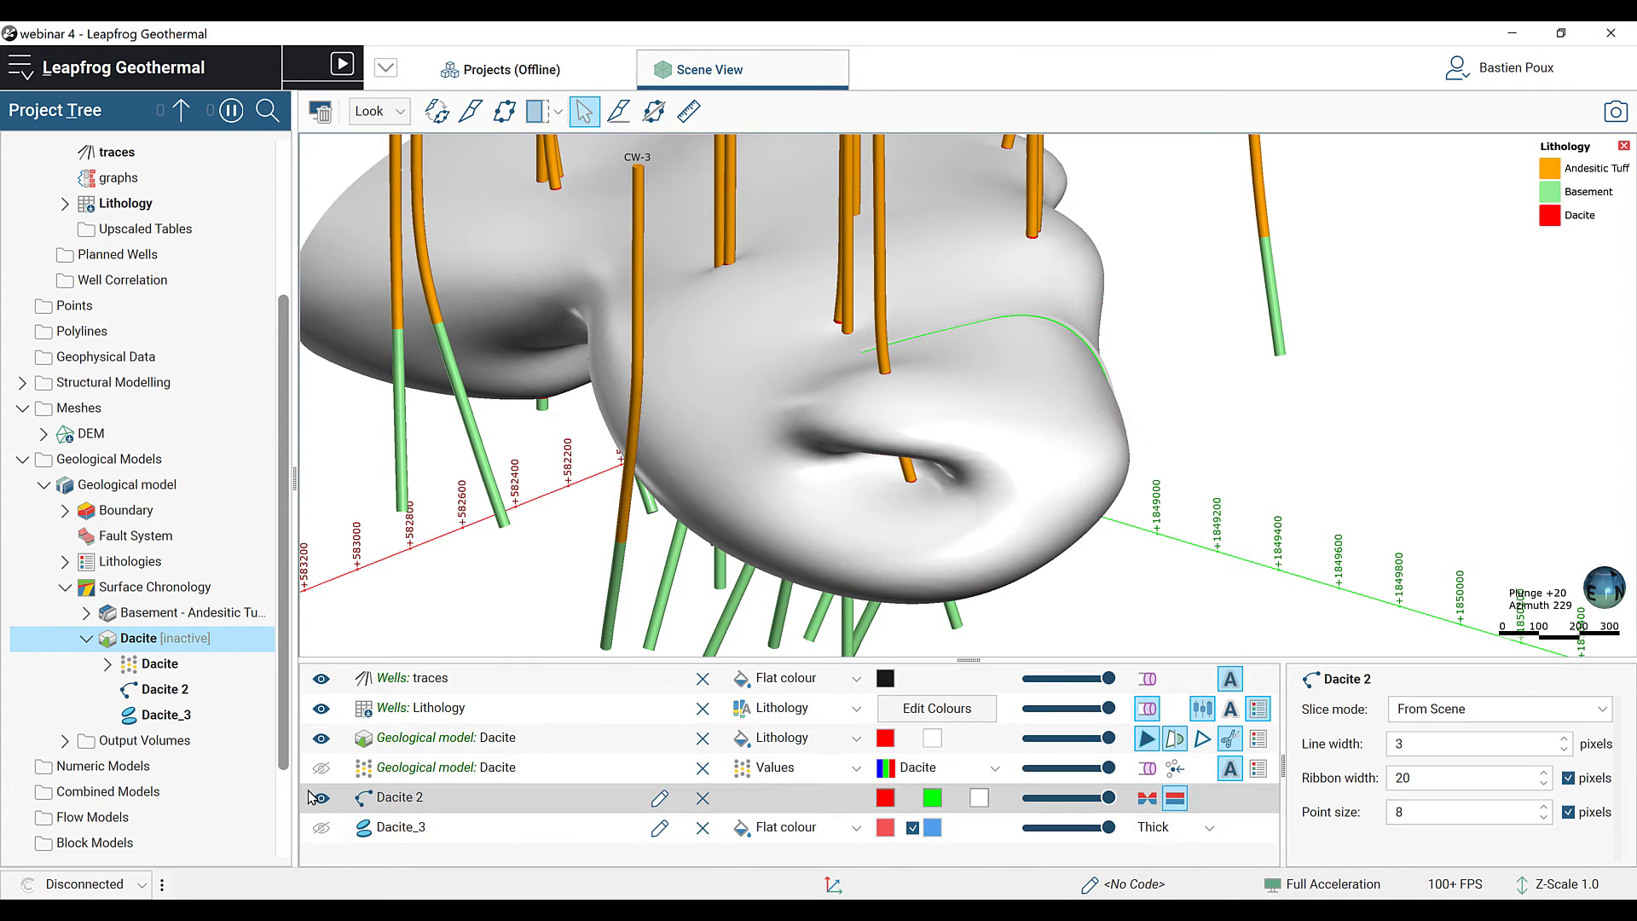
{"action": "left_click", "coordinate": [321, 798]}
Step: Move Dacite above the Basement - Andesitic Tuff contacts in the surface chronology and apply the new order
{"action": "double_click", "coordinate": [125, 590]}
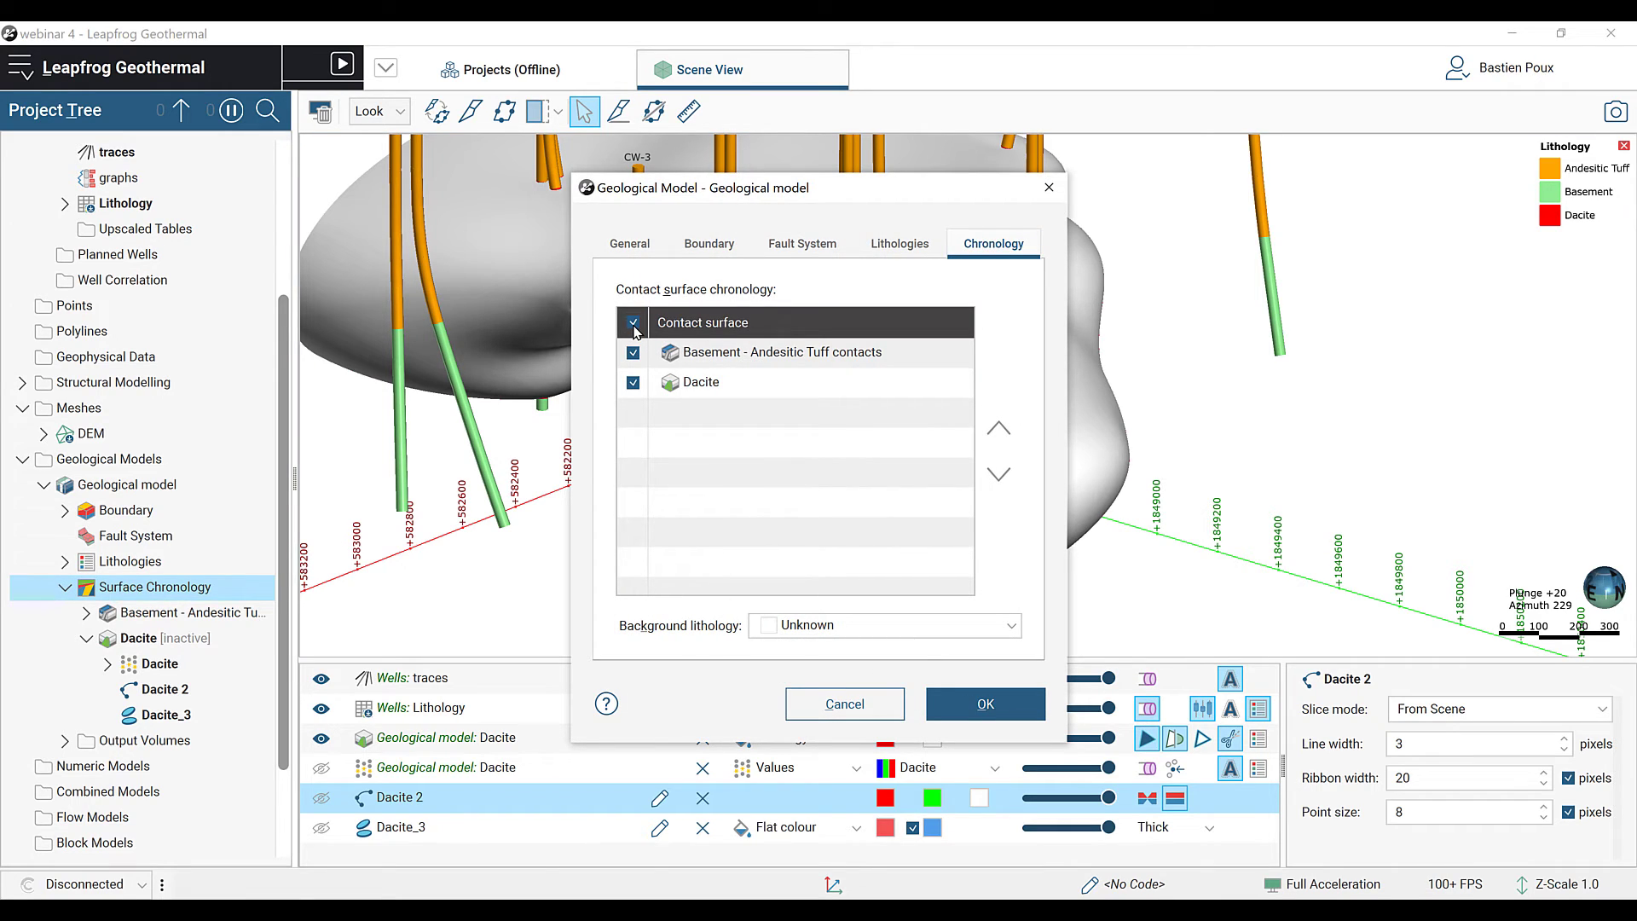
{"action": "left_click", "coordinate": [668, 376]}
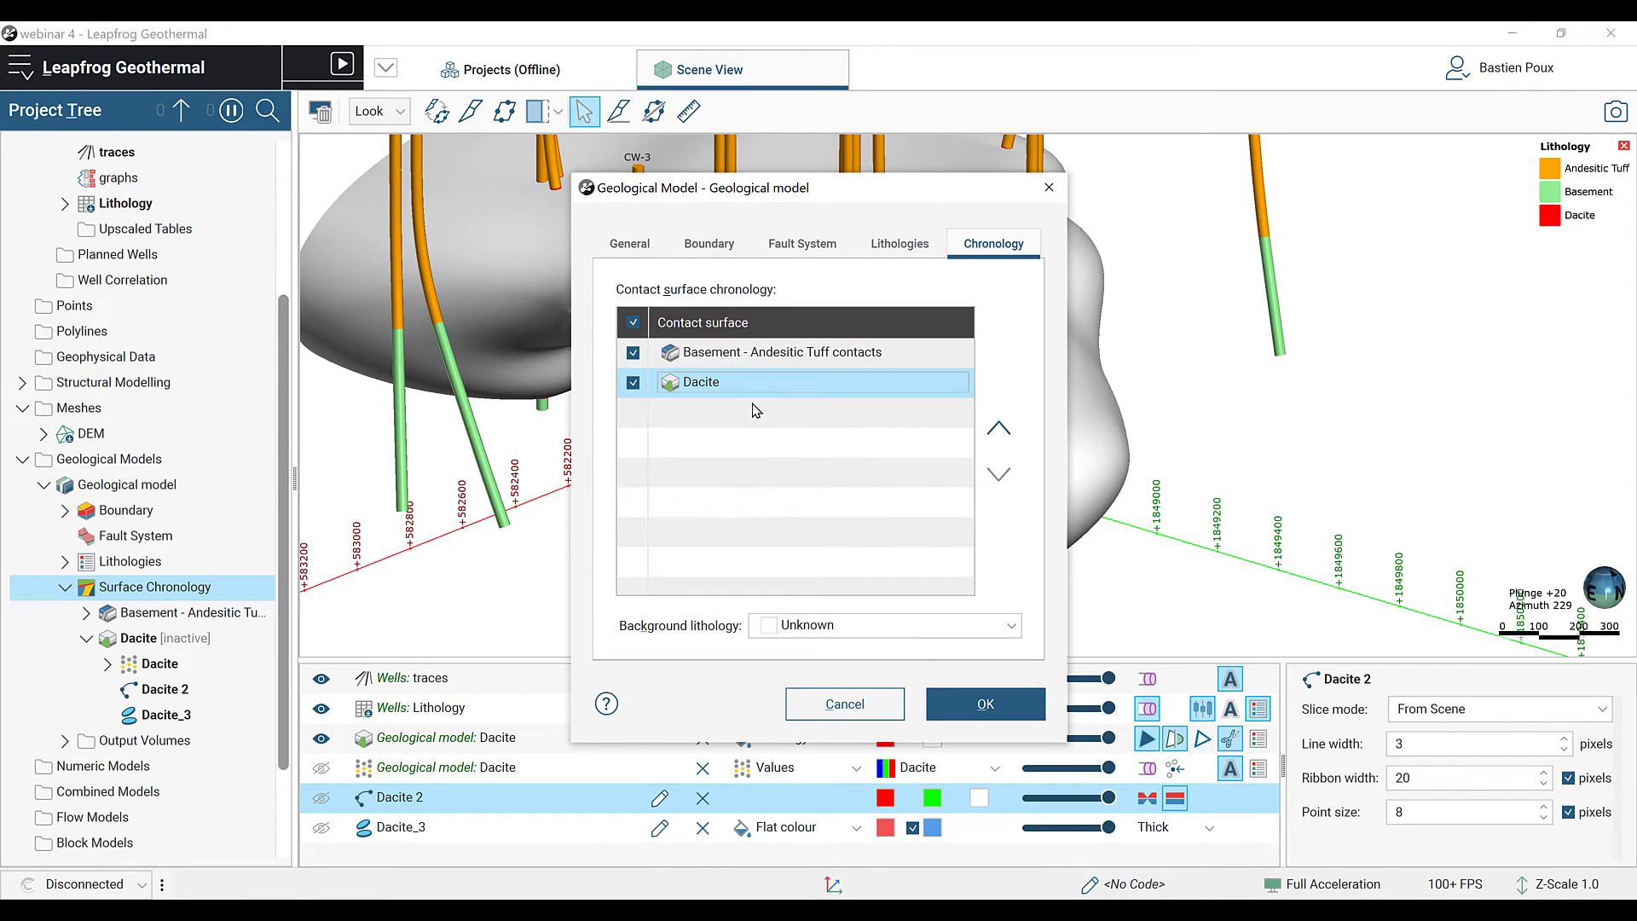
{"action": "left_click", "coordinate": [997, 432]}
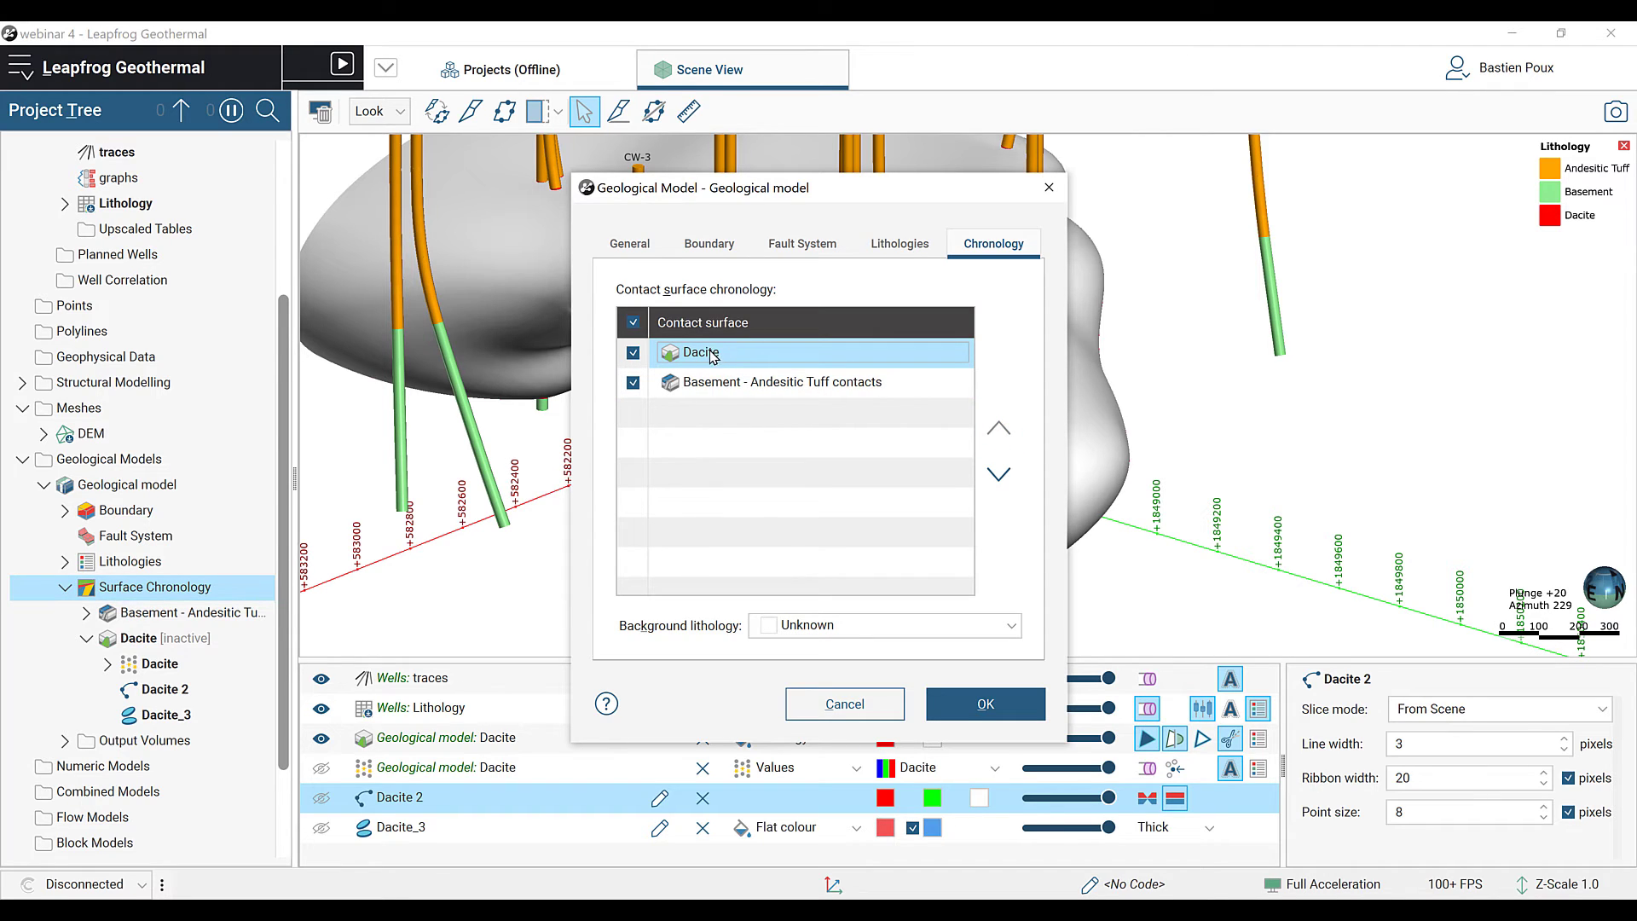
{"action": "left_click", "coordinate": [982, 701]}
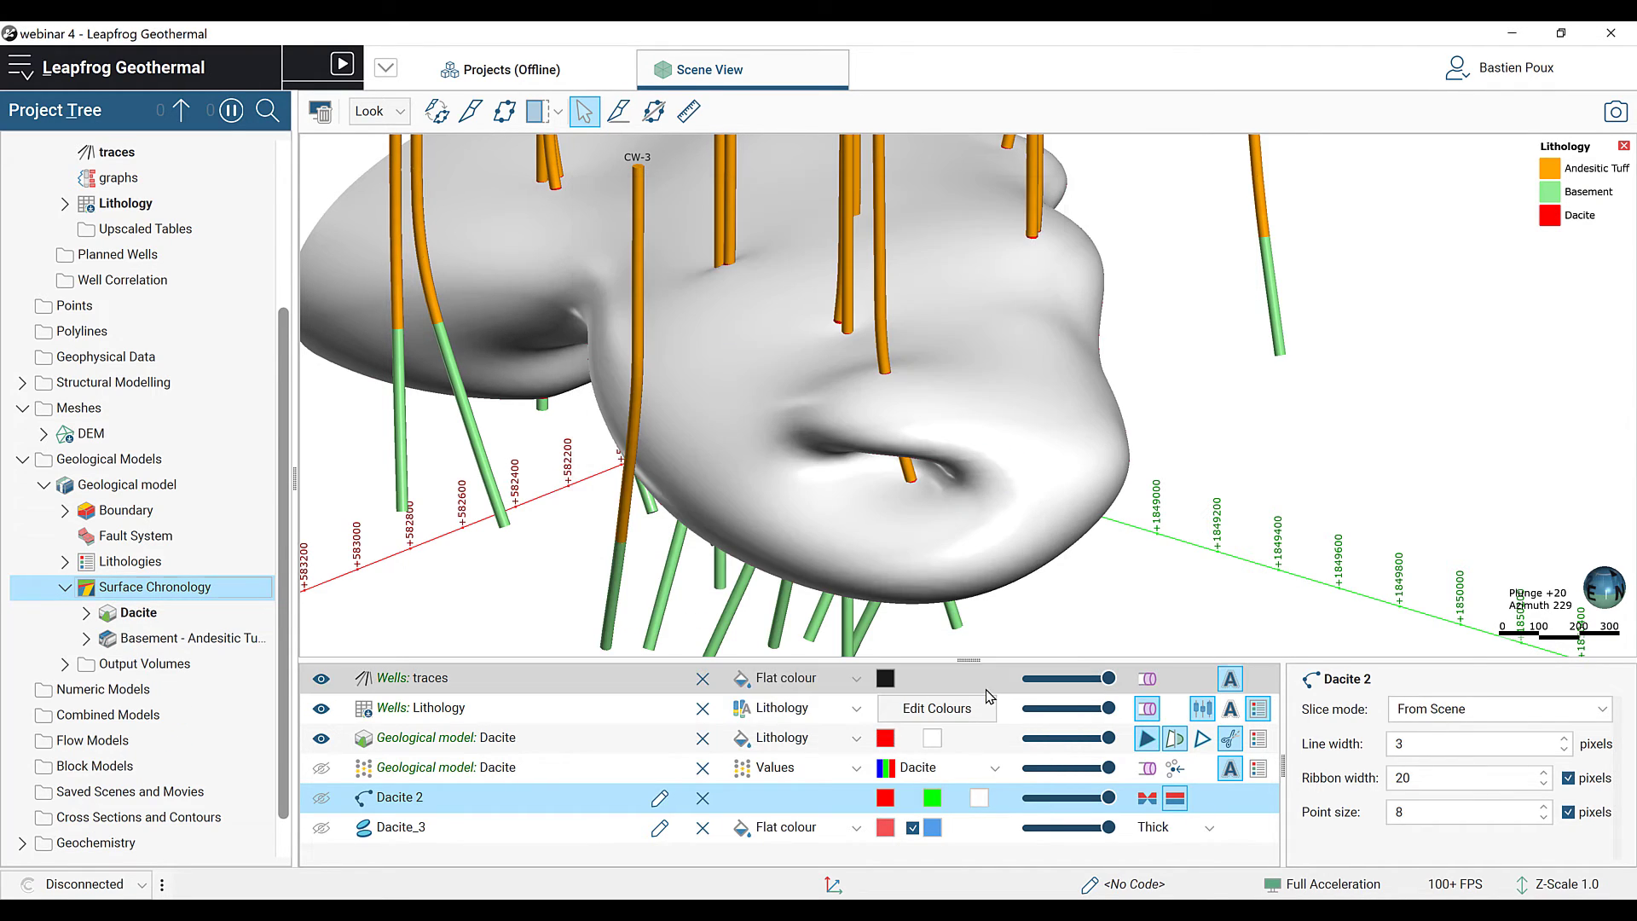
Step: Display the Dacite, Basement and Andesitic Tuff output volumes in place of the Dacite contact surface
{"action": "scroll", "coordinate": [825, 438], "scroll_direction": "down", "scroll_amount": 5}
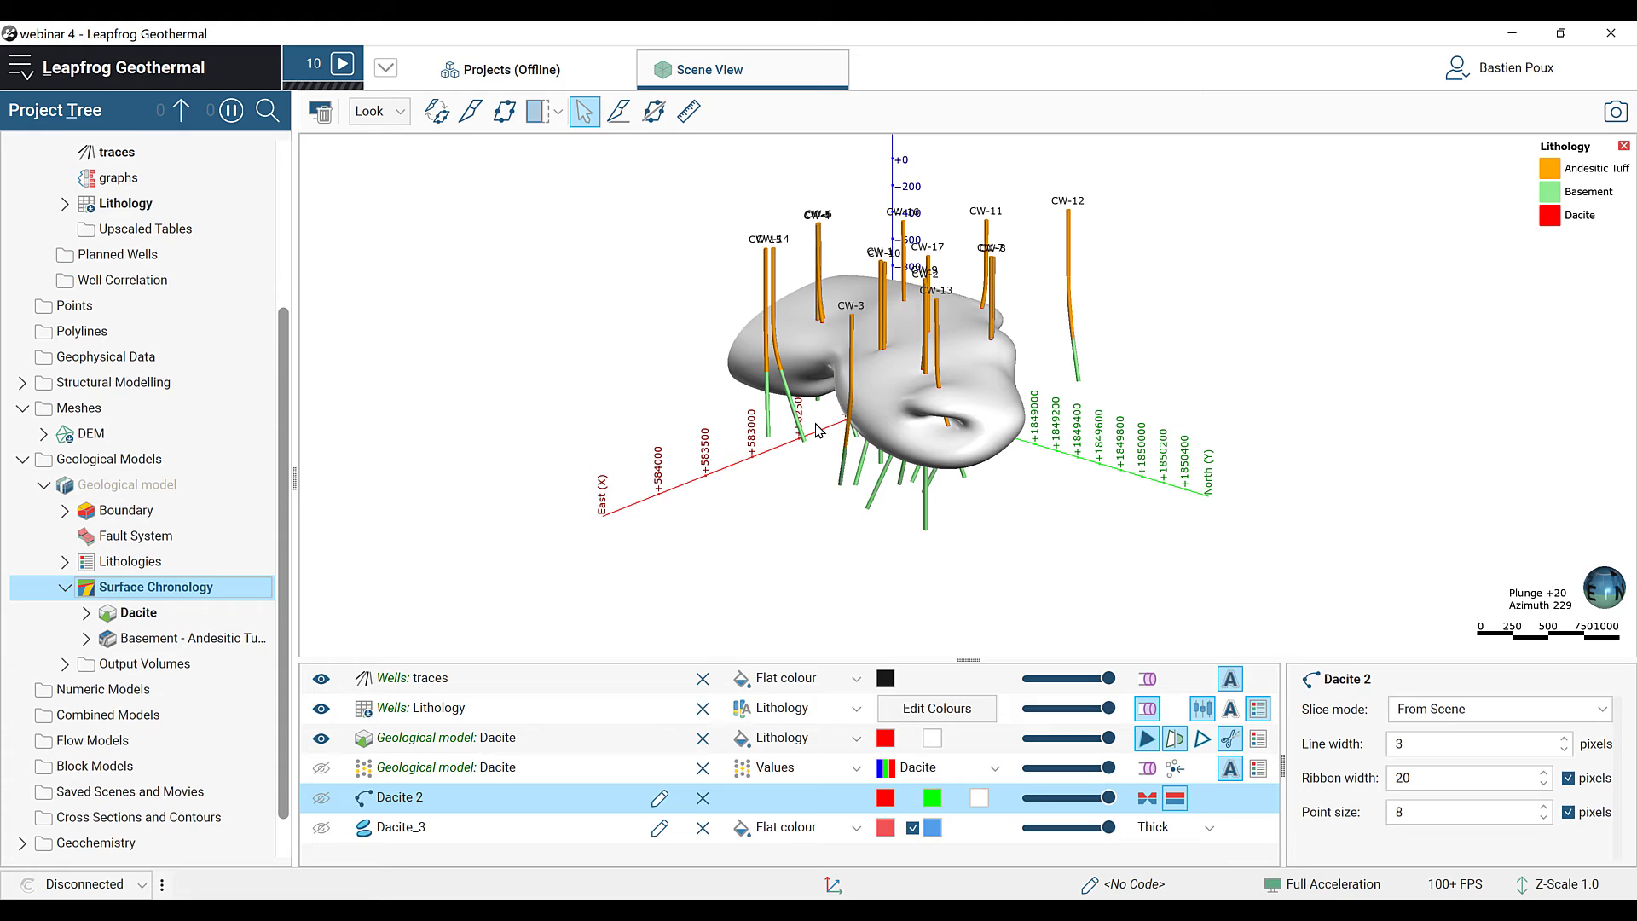
{"action": "left_click", "coordinate": [66, 664]}
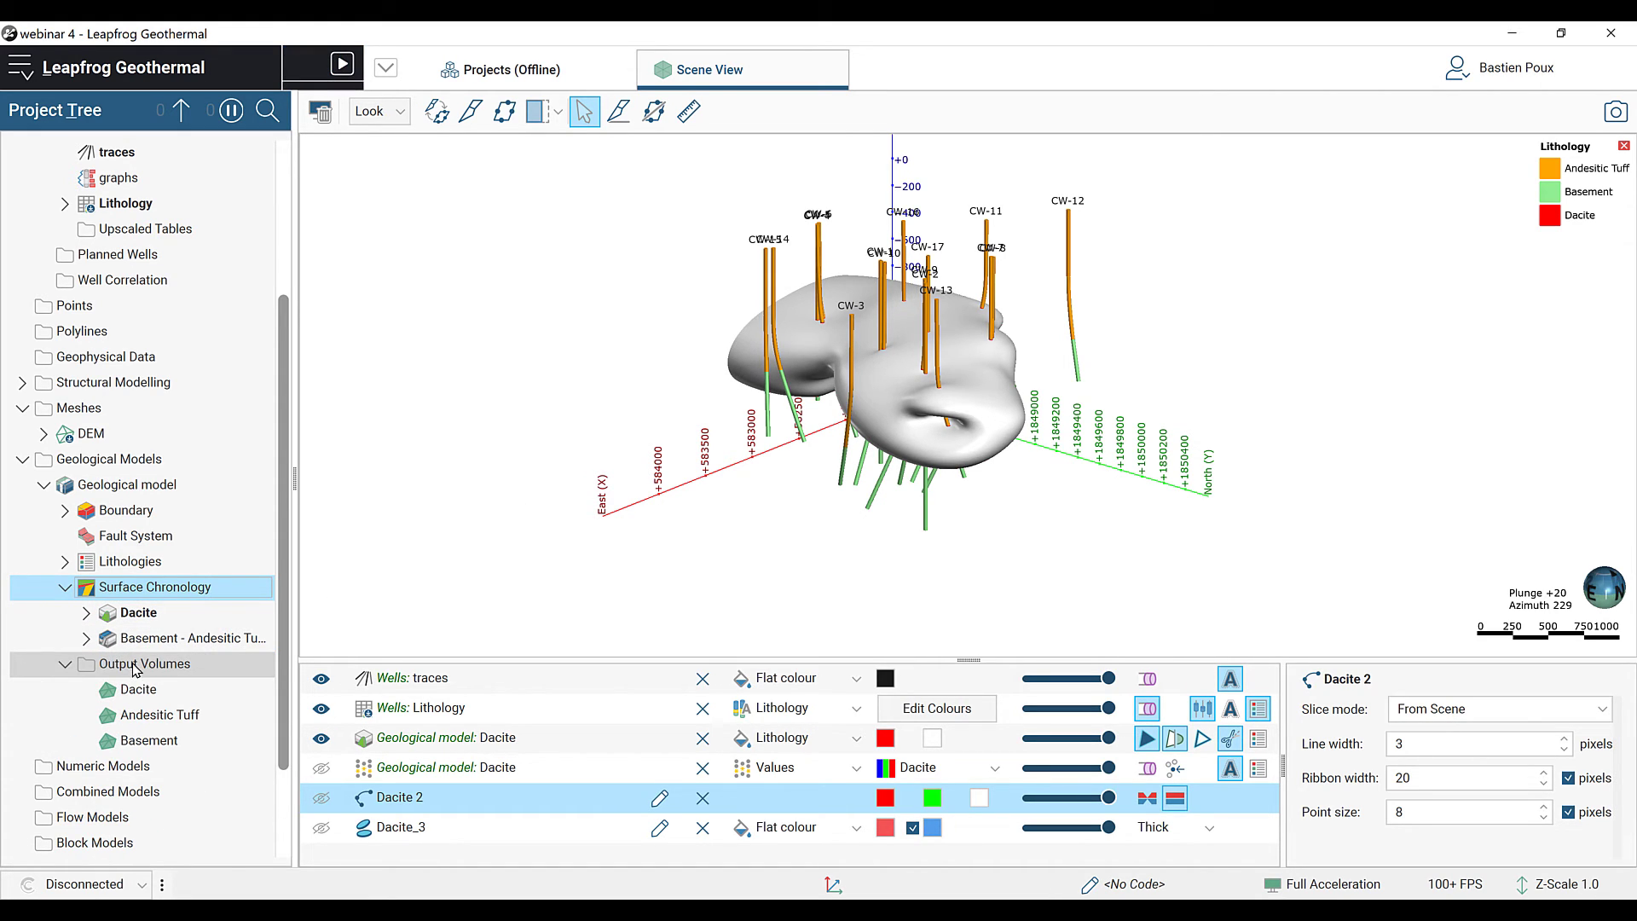
{"action": "left_click_drag", "start_coordinate": [139, 691], "coordinate": [615, 509]}
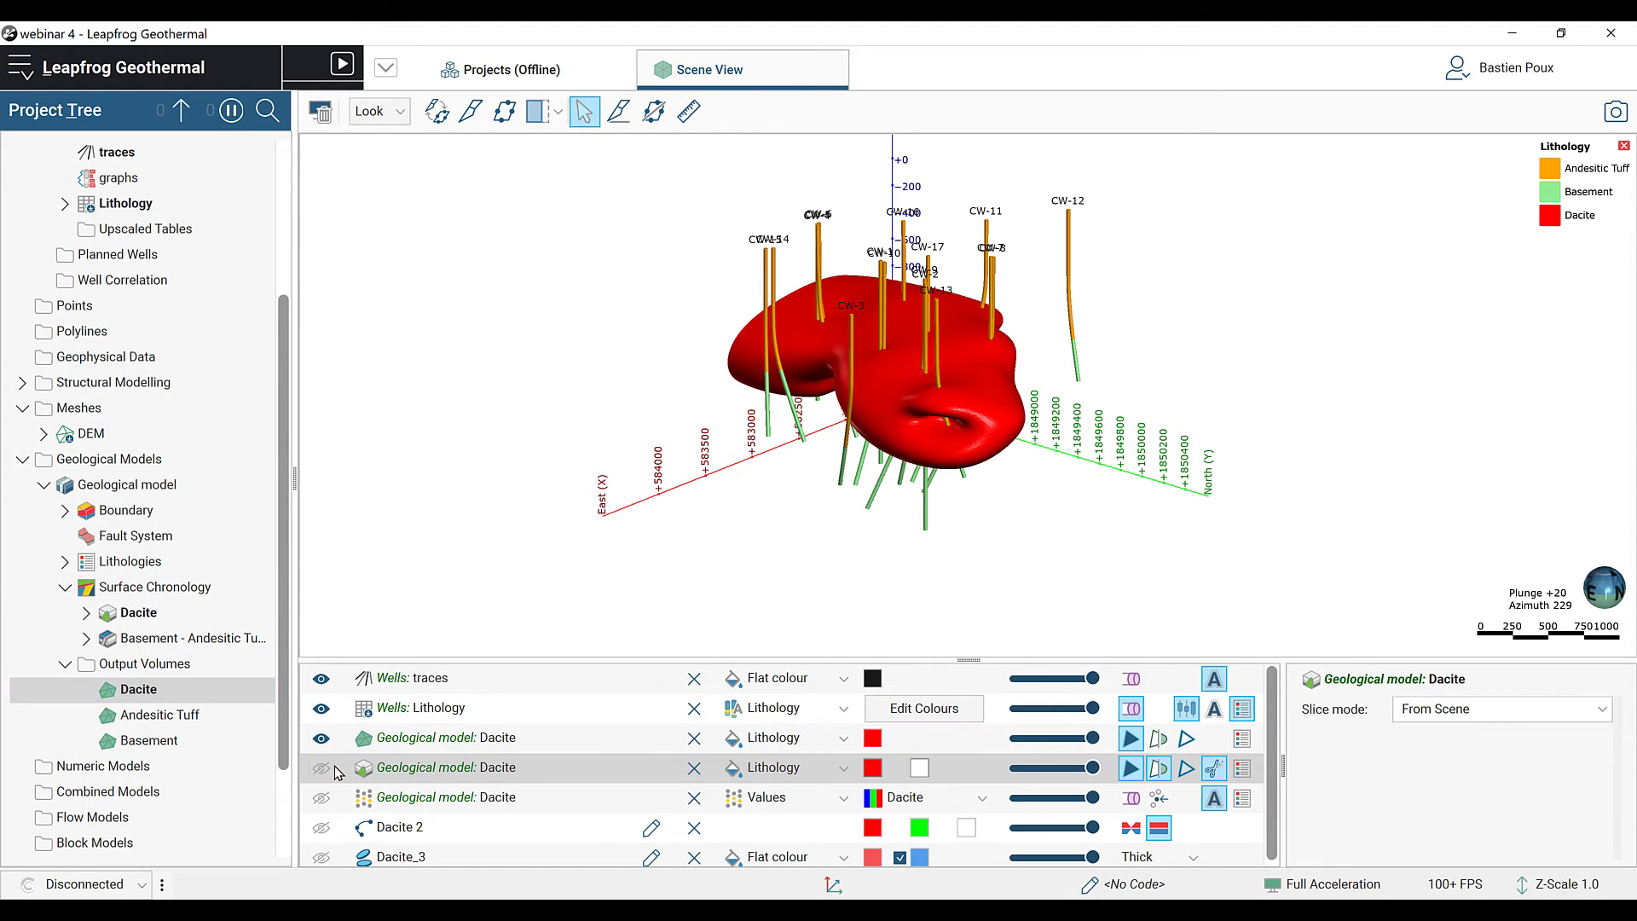
{"action": "left_click_drag", "start_coordinate": [1113, 505], "coordinate": [708, 498]}
{"action": "left_click_drag", "start_coordinate": [149, 741], "coordinate": [1076, 503]}
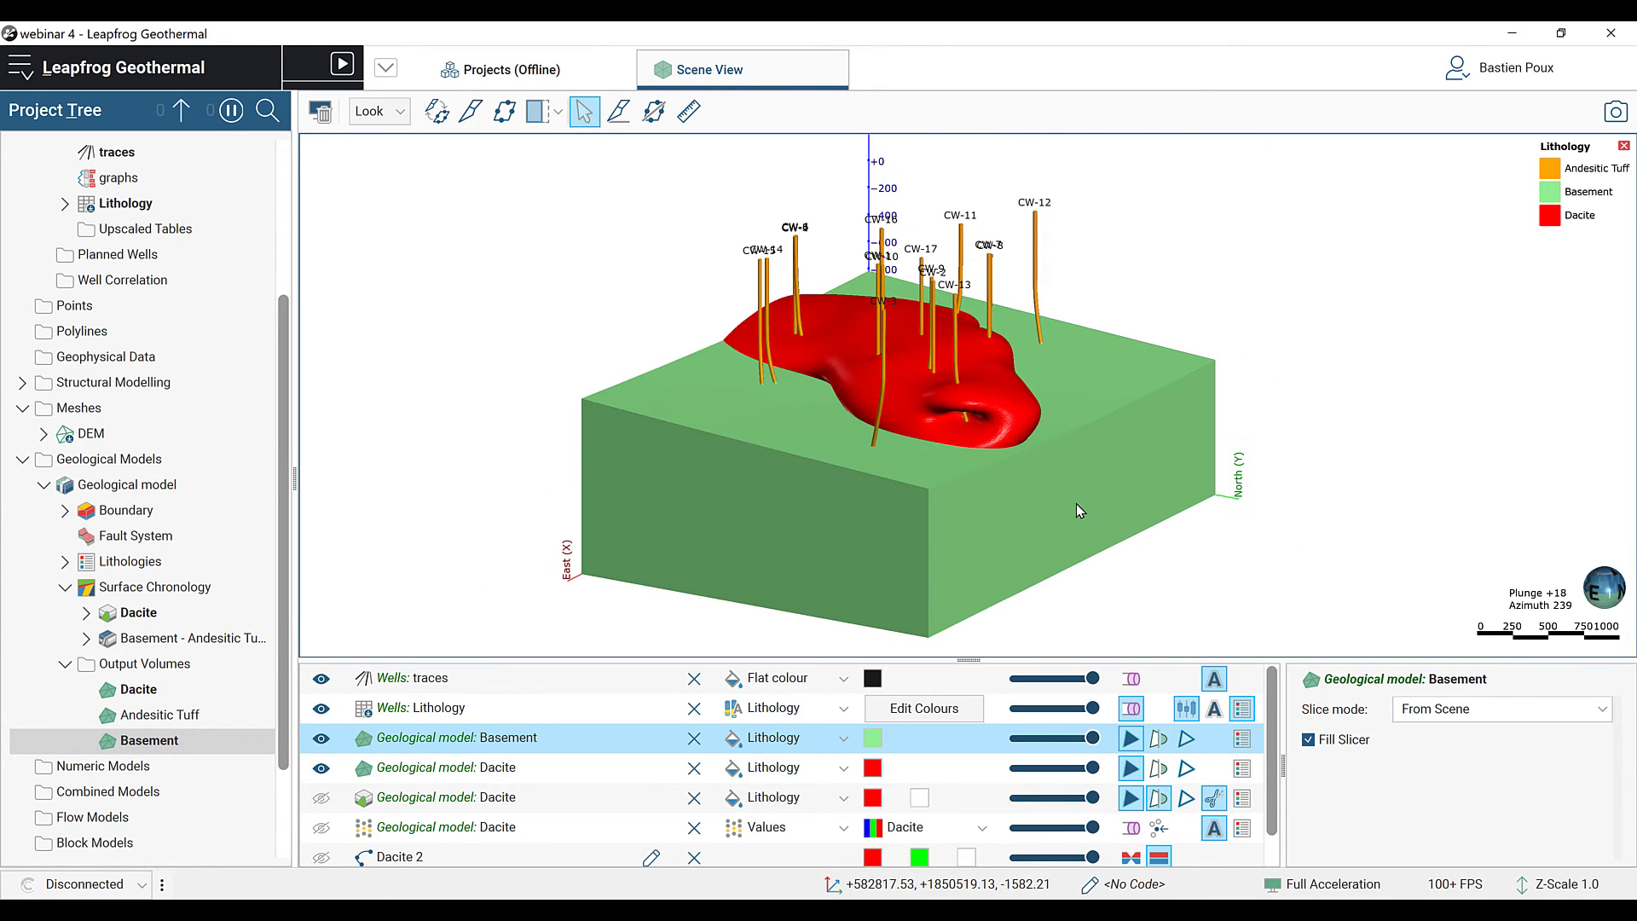
{"action": "left_click_drag", "start_coordinate": [162, 714], "coordinate": [848, 346]}
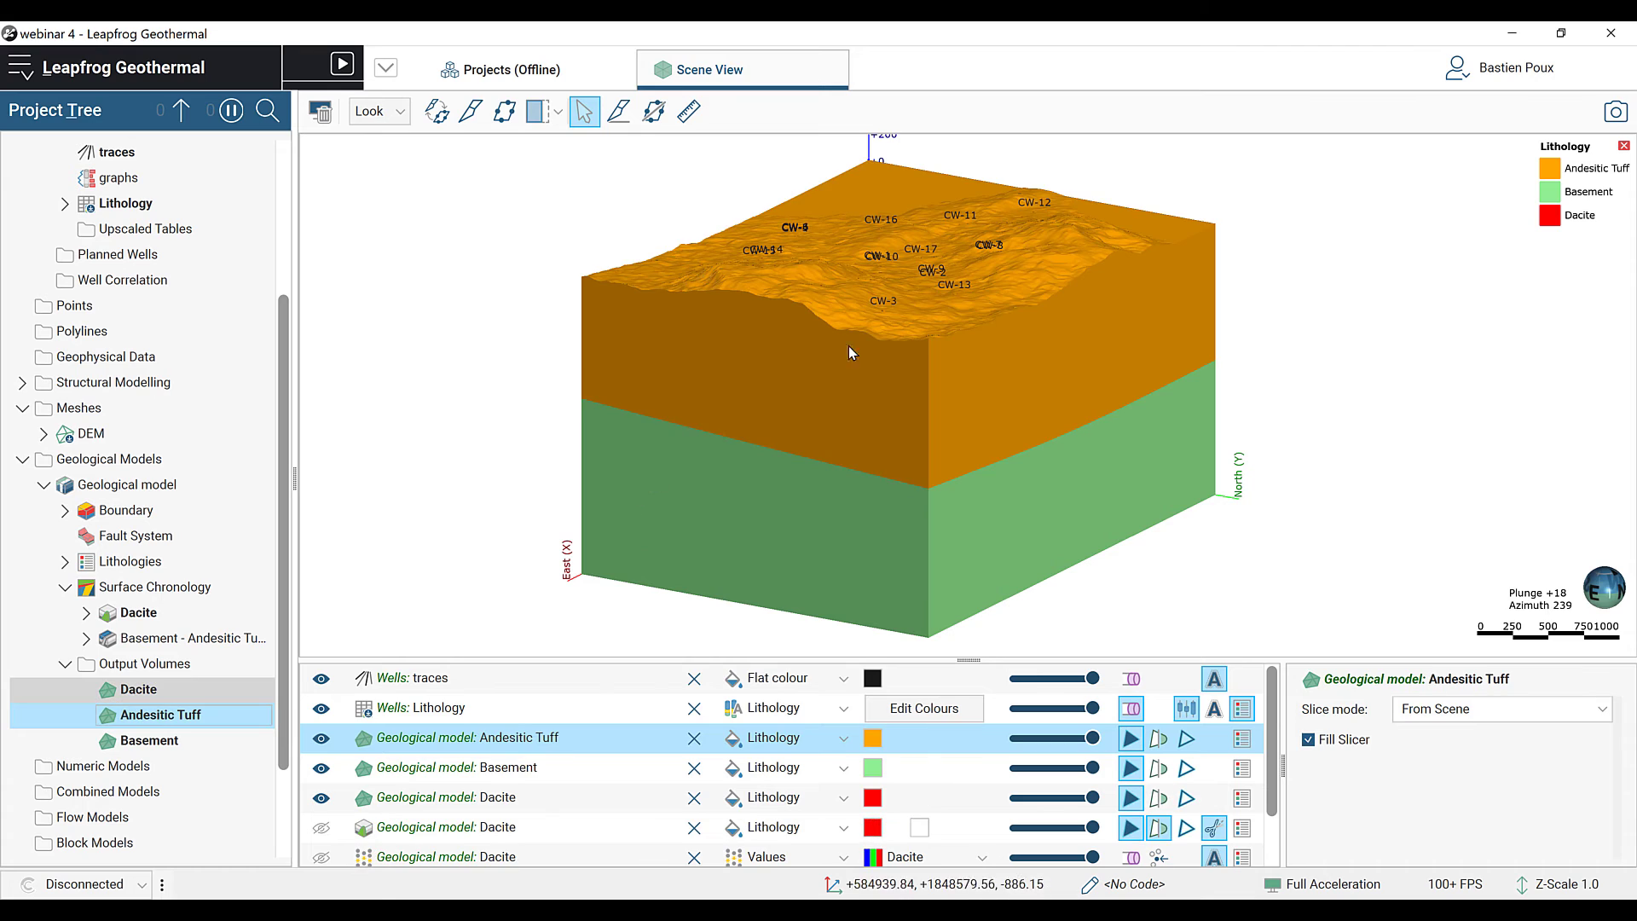
Step: Cut a vertical north-south slice through the output volumes in plan view and step it through the Dacite to examine the section
{"action": "left_click_drag", "start_coordinate": [994, 320], "coordinate": [761, 350]}
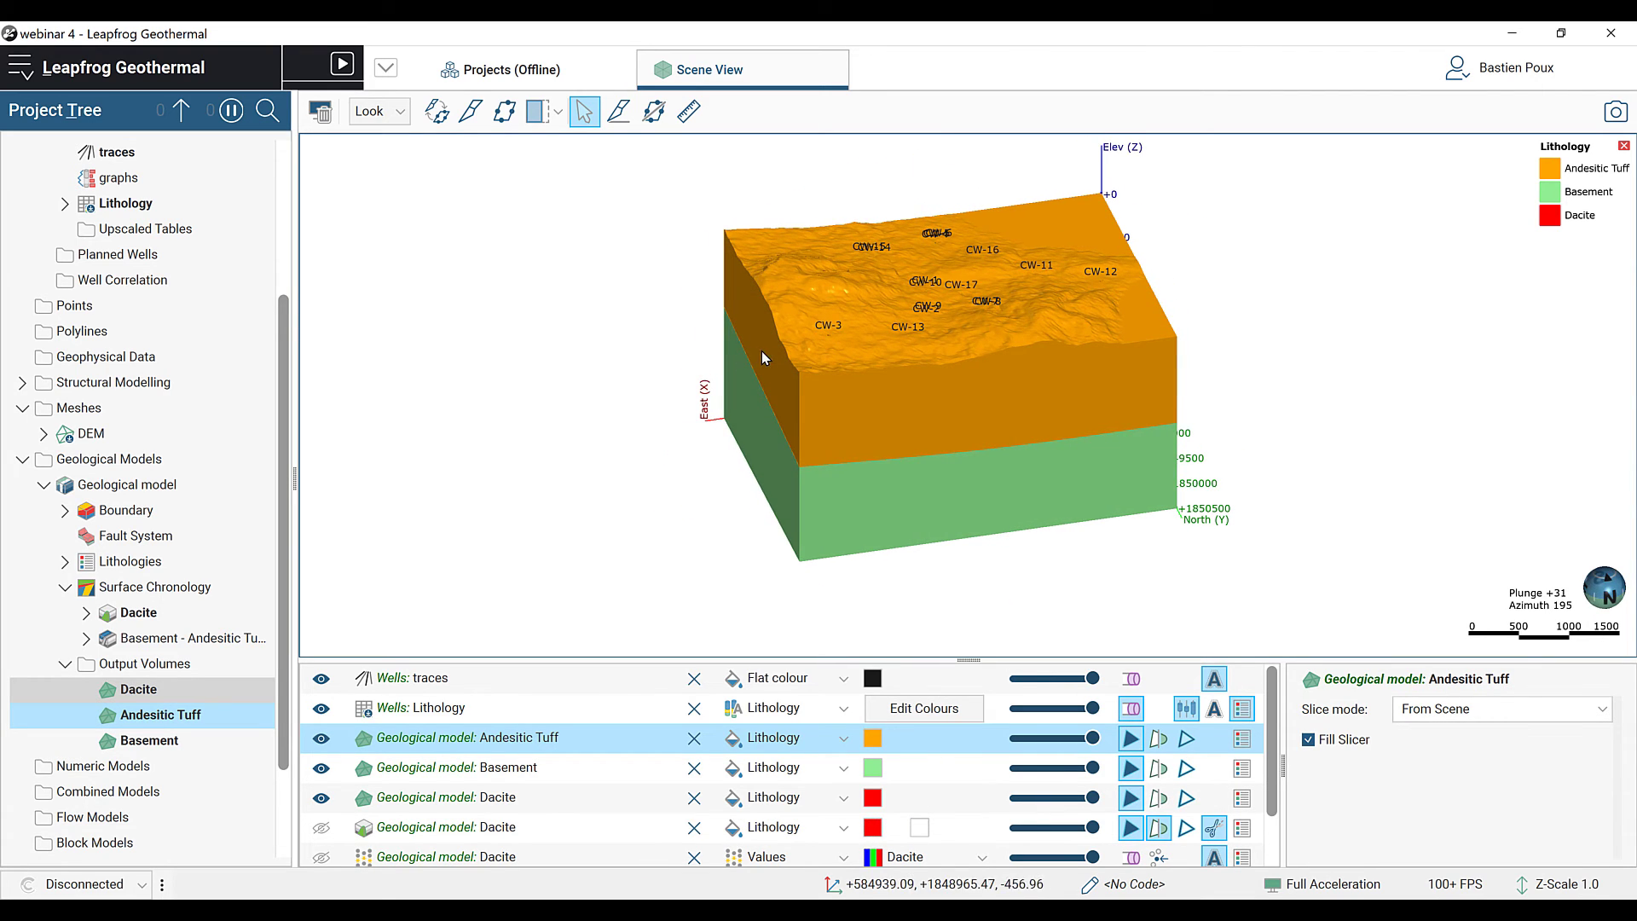
{"action": "key", "text": "d"}
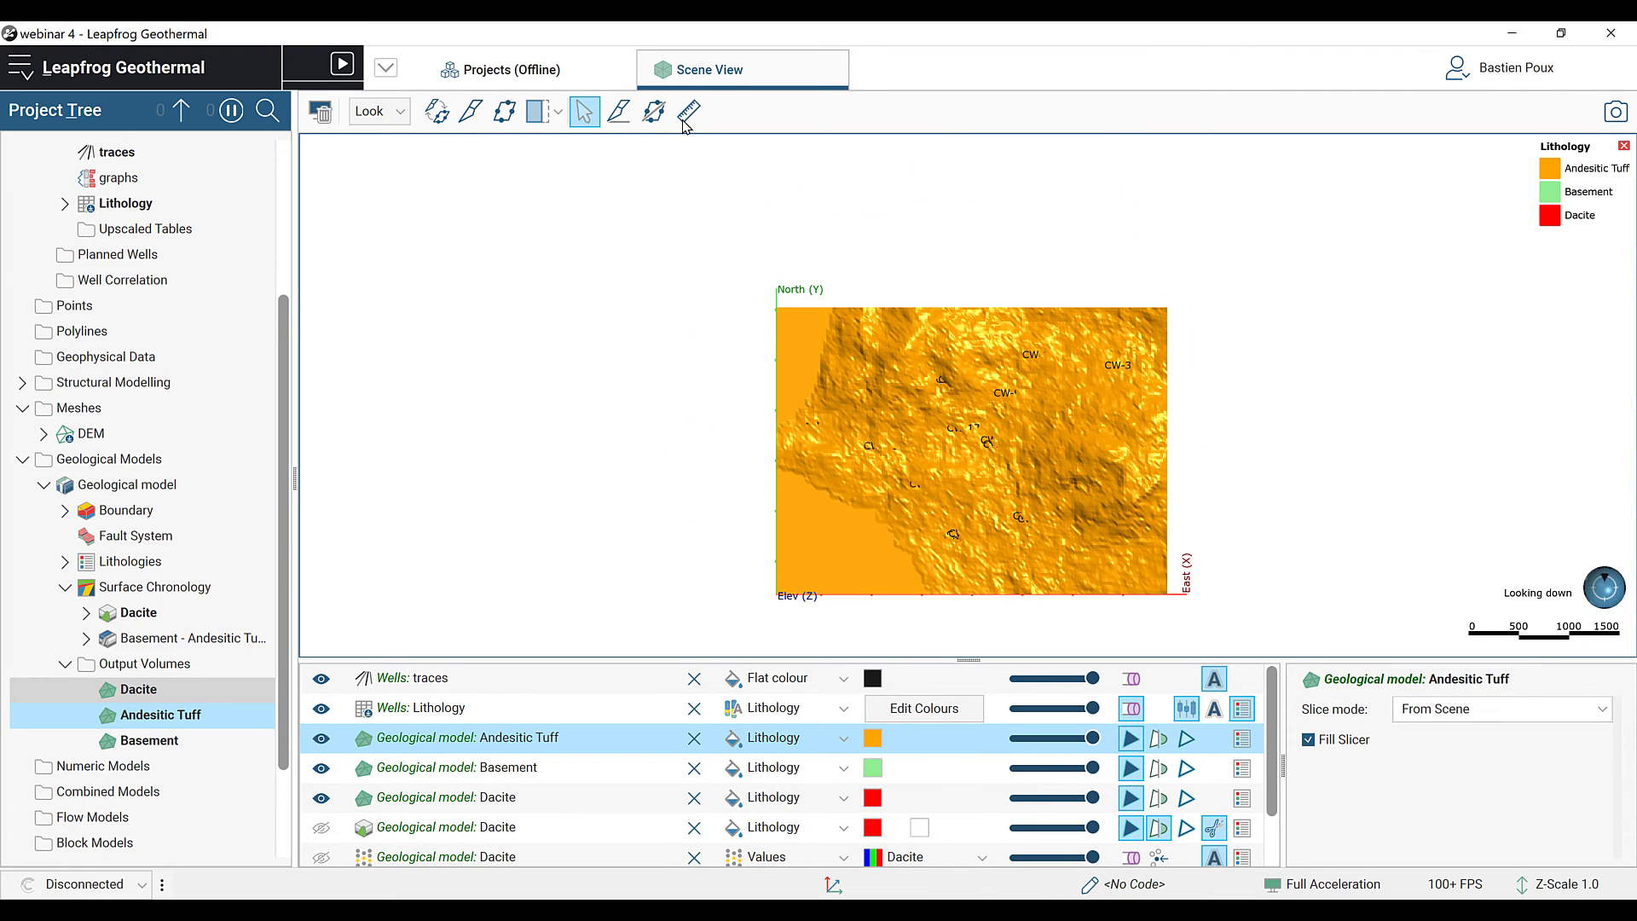
{"action": "left_click", "coordinate": [622, 113]}
{"action": "left_click_drag", "start_coordinate": [947, 206], "coordinate": [940, 581]}
{"action": "left_click_drag", "start_coordinate": [1046, 563], "coordinate": [561, 351]}
{"action": "scroll", "coordinate": [846, 426], "scroll_direction": "up", "scroll_amount": 3}
{"action": "key", "text": "period"}
{"action": "key", "text": "period"}
{"action": "key", "text": "period"}
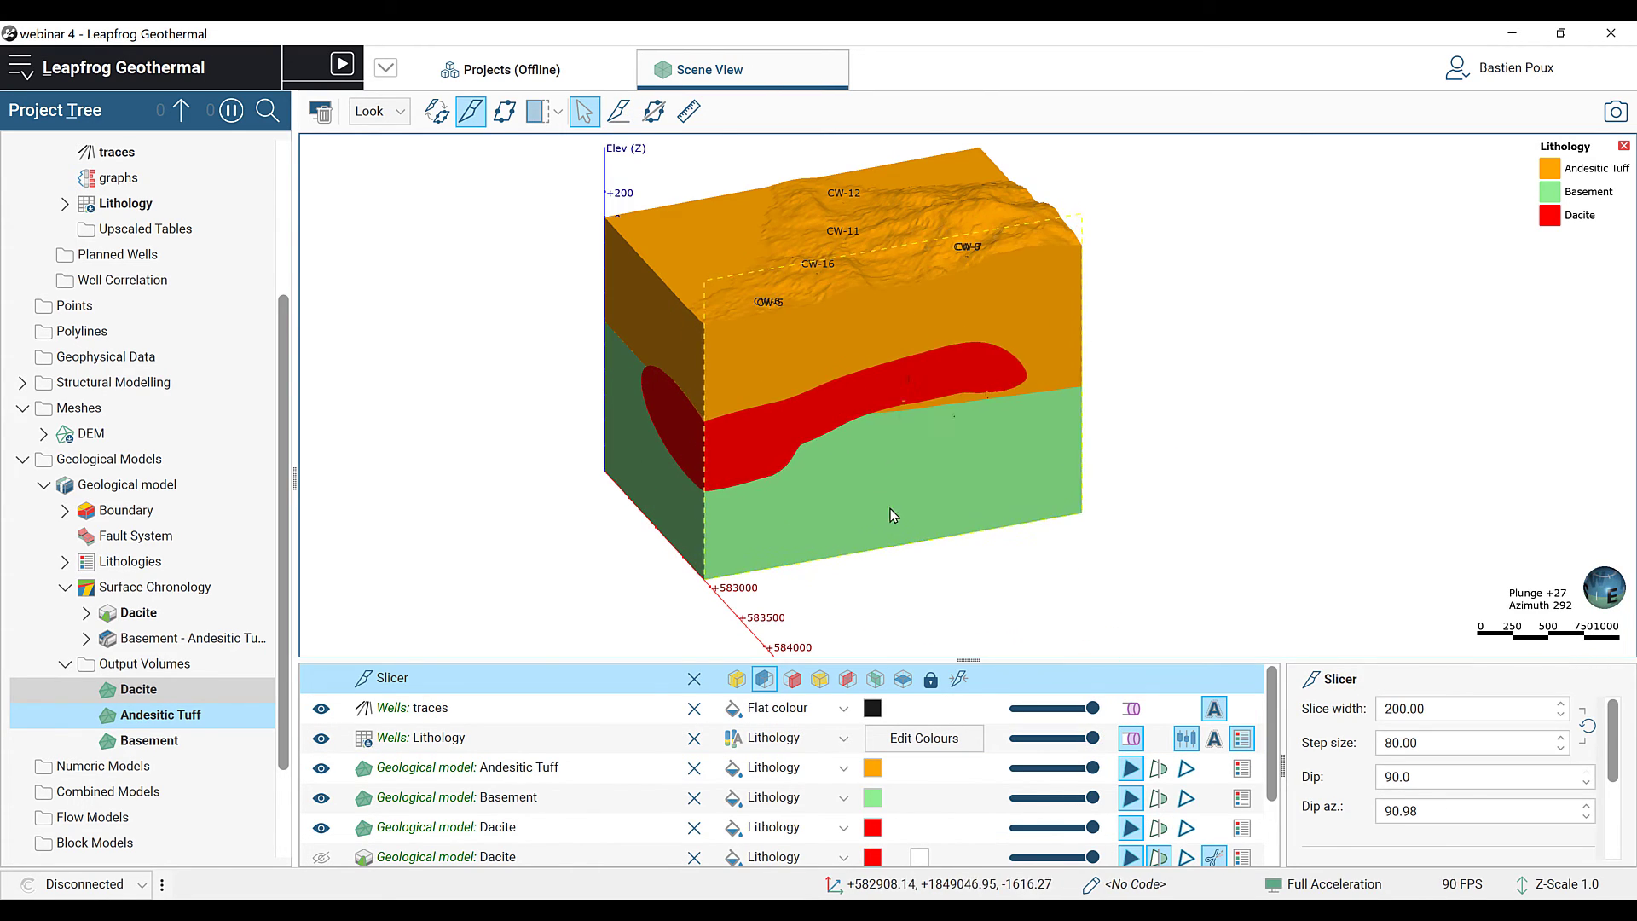
Step: Set the slice mode of the Dacite output volume to Unsliced so the whole intrusion shows against the cut model
{"action": "left_click_drag", "start_coordinate": [890, 508], "coordinate": [793, 416]}
{"action": "left_click", "coordinate": [786, 412]}
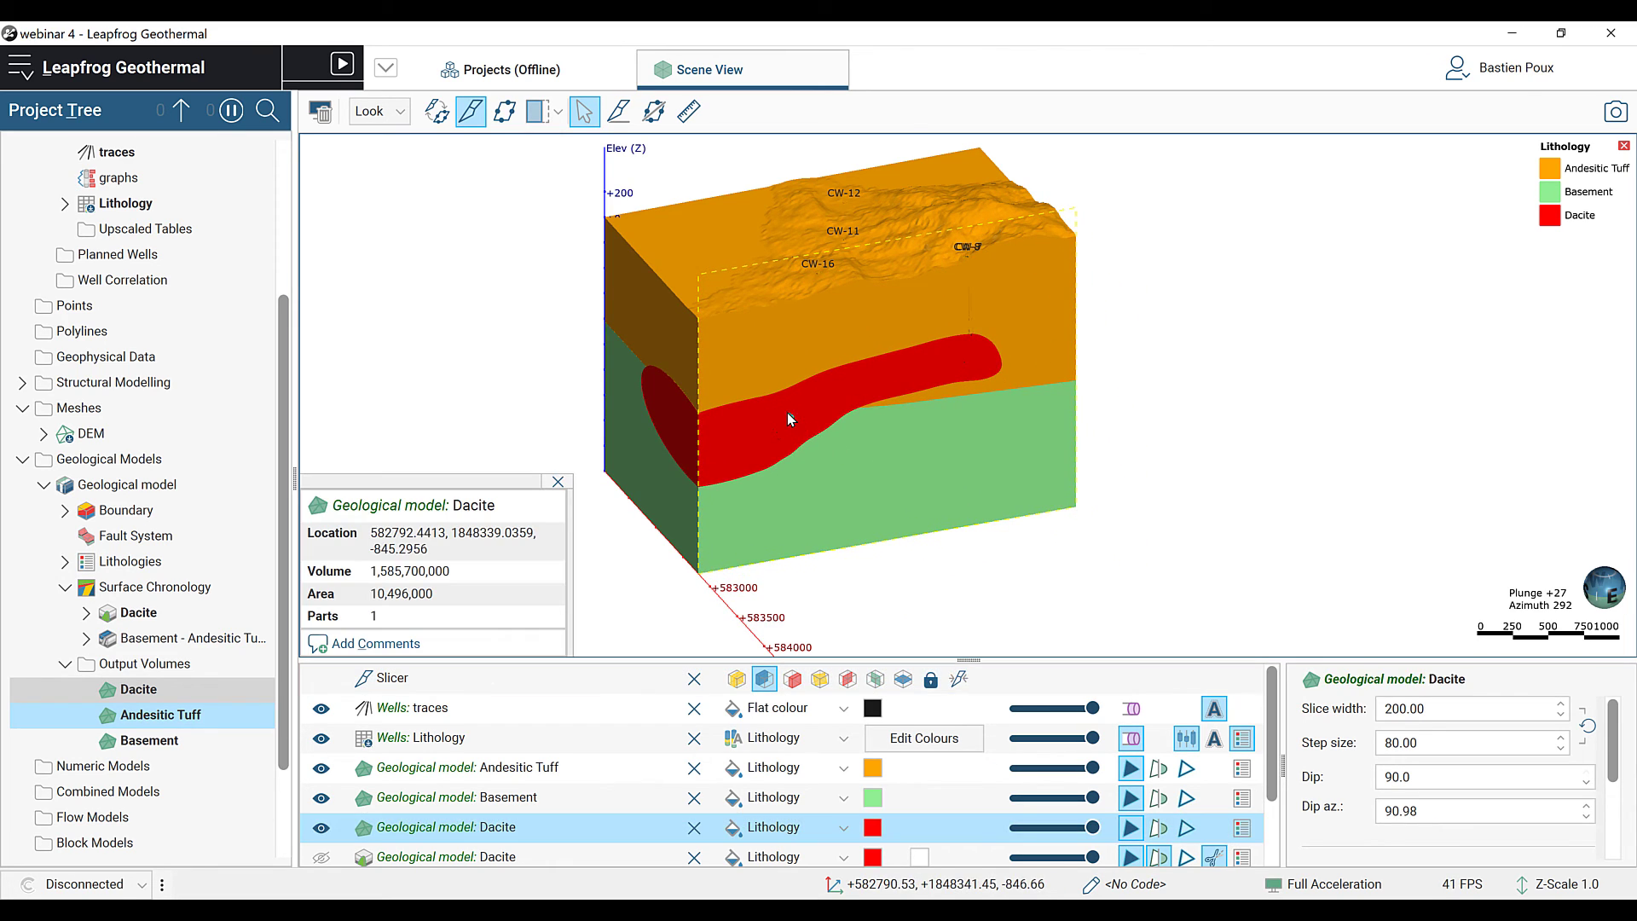
{"action": "left_click", "coordinate": [1449, 708]}
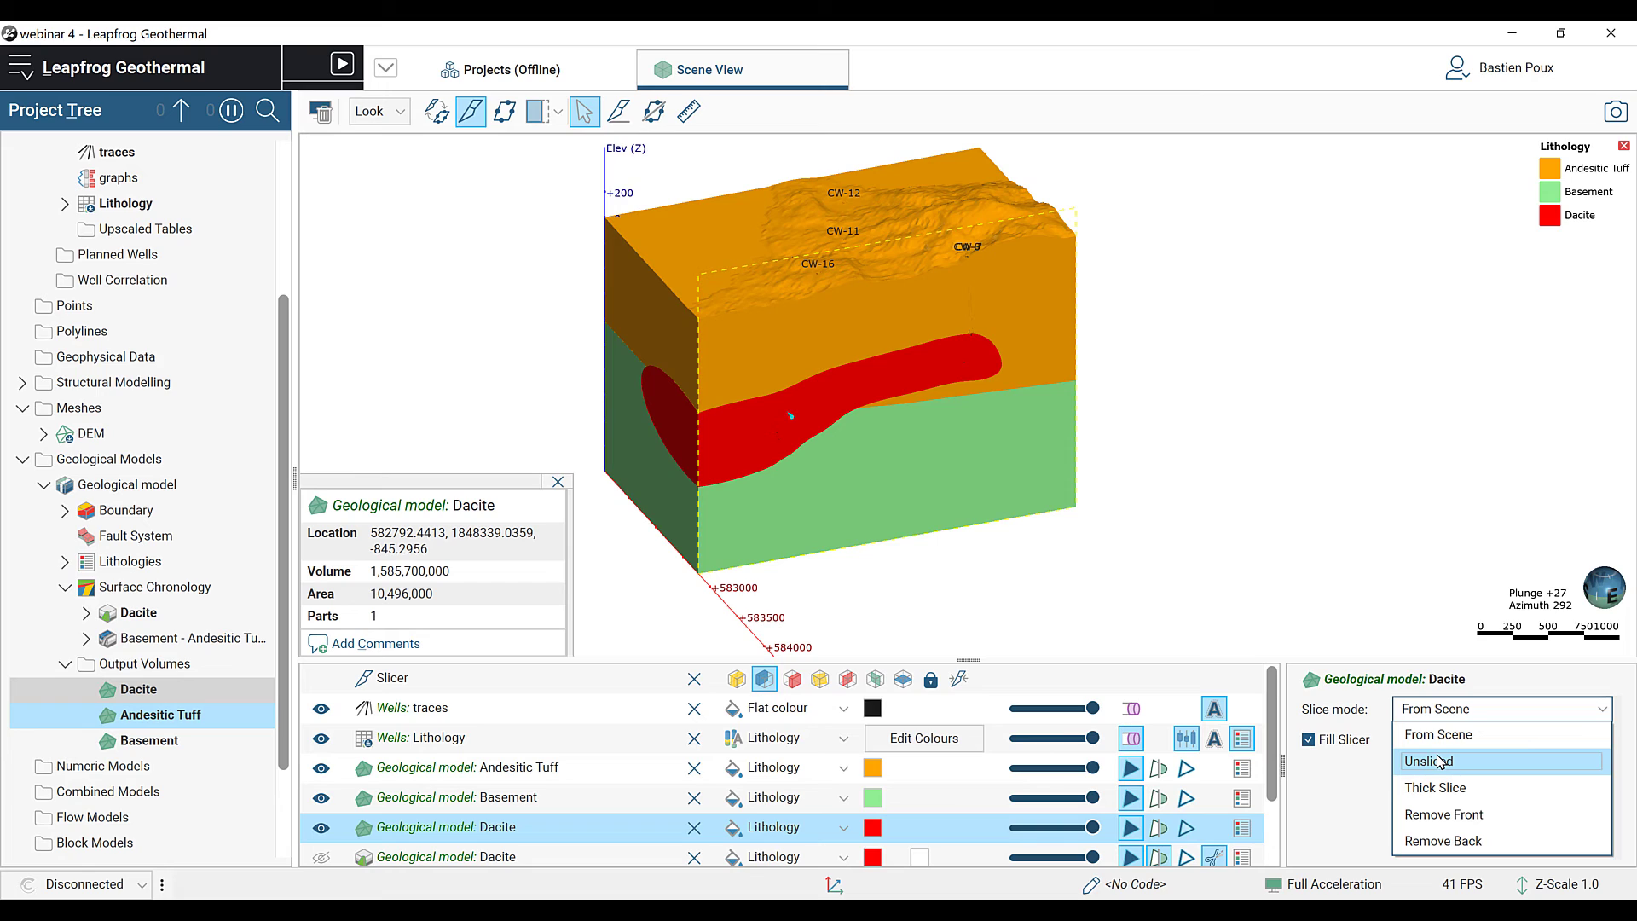
{"action": "left_click", "coordinate": [1440, 762]}
{"action": "left_click_drag", "start_coordinate": [1125, 488], "coordinate": [955, 482]}
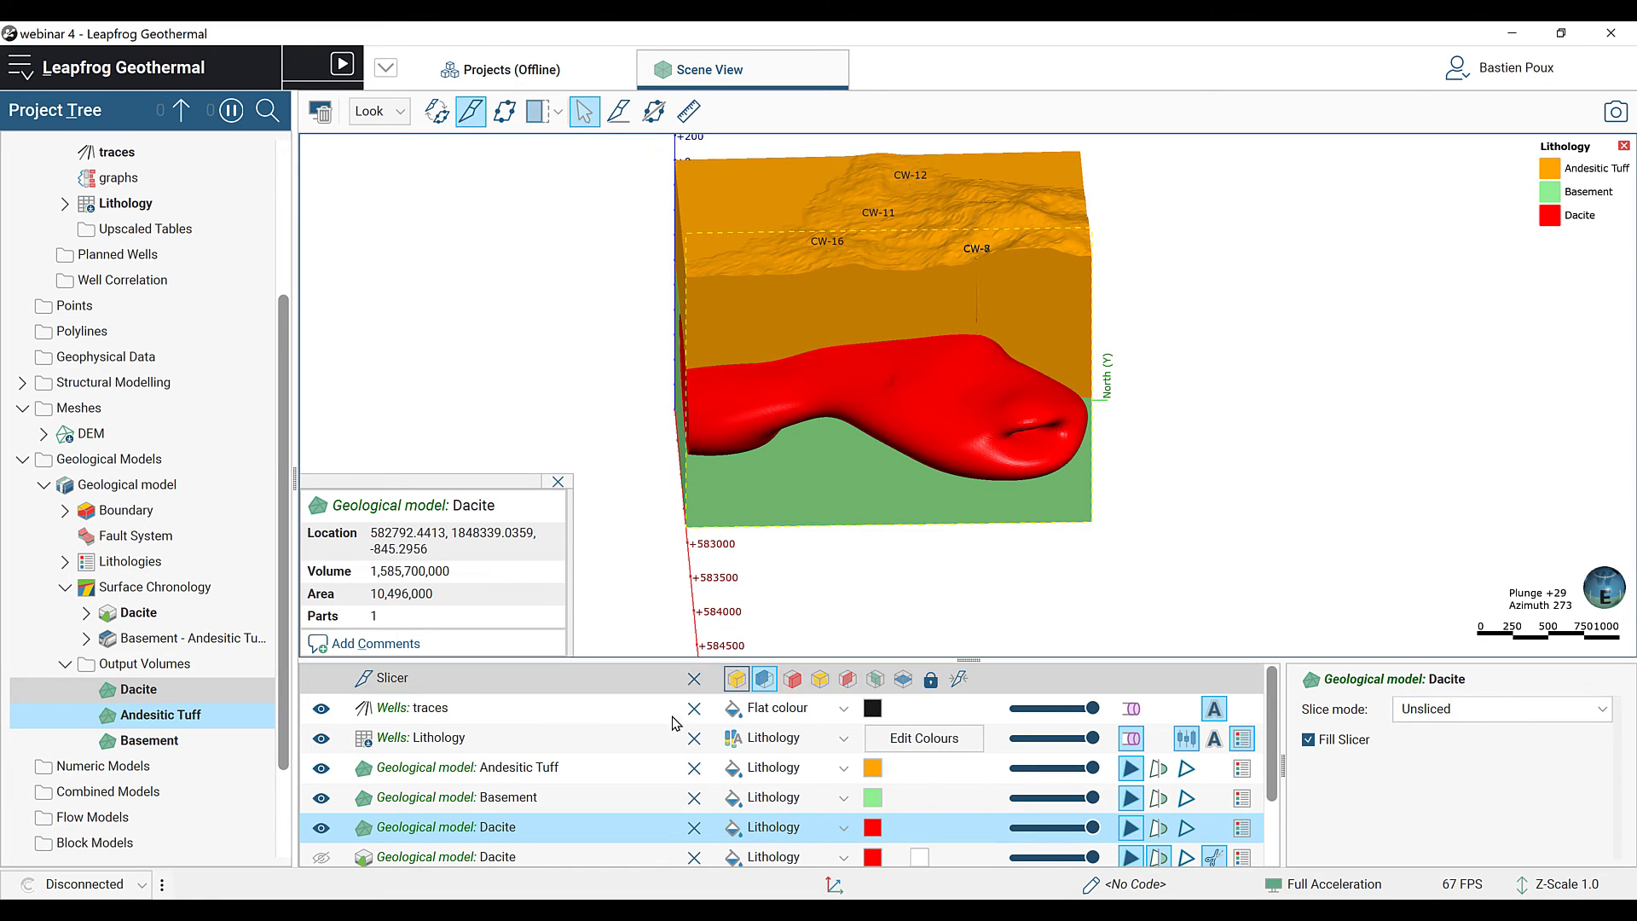
Step: Set the slice mode of the wells' Lithology intervals to Unsliced
{"action": "left_click", "coordinate": [906, 737]}
{"action": "left_click", "coordinate": [1506, 709]}
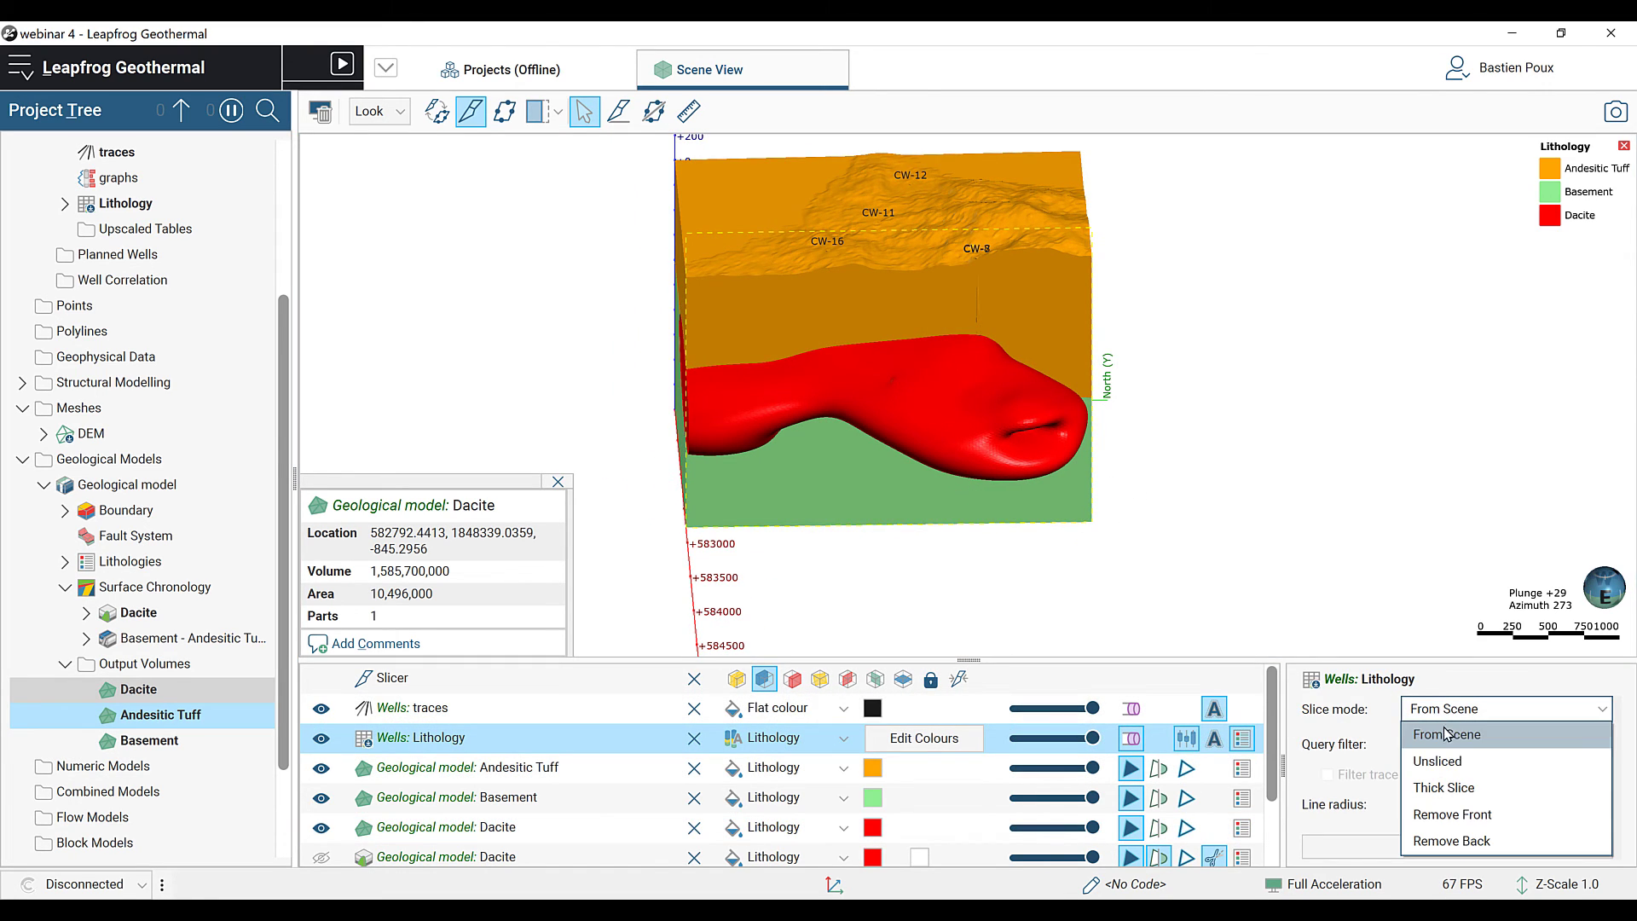
{"action": "left_click", "coordinate": [1449, 756]}
{"action": "left_click_drag", "start_coordinate": [832, 534], "coordinate": [1215, 586]}
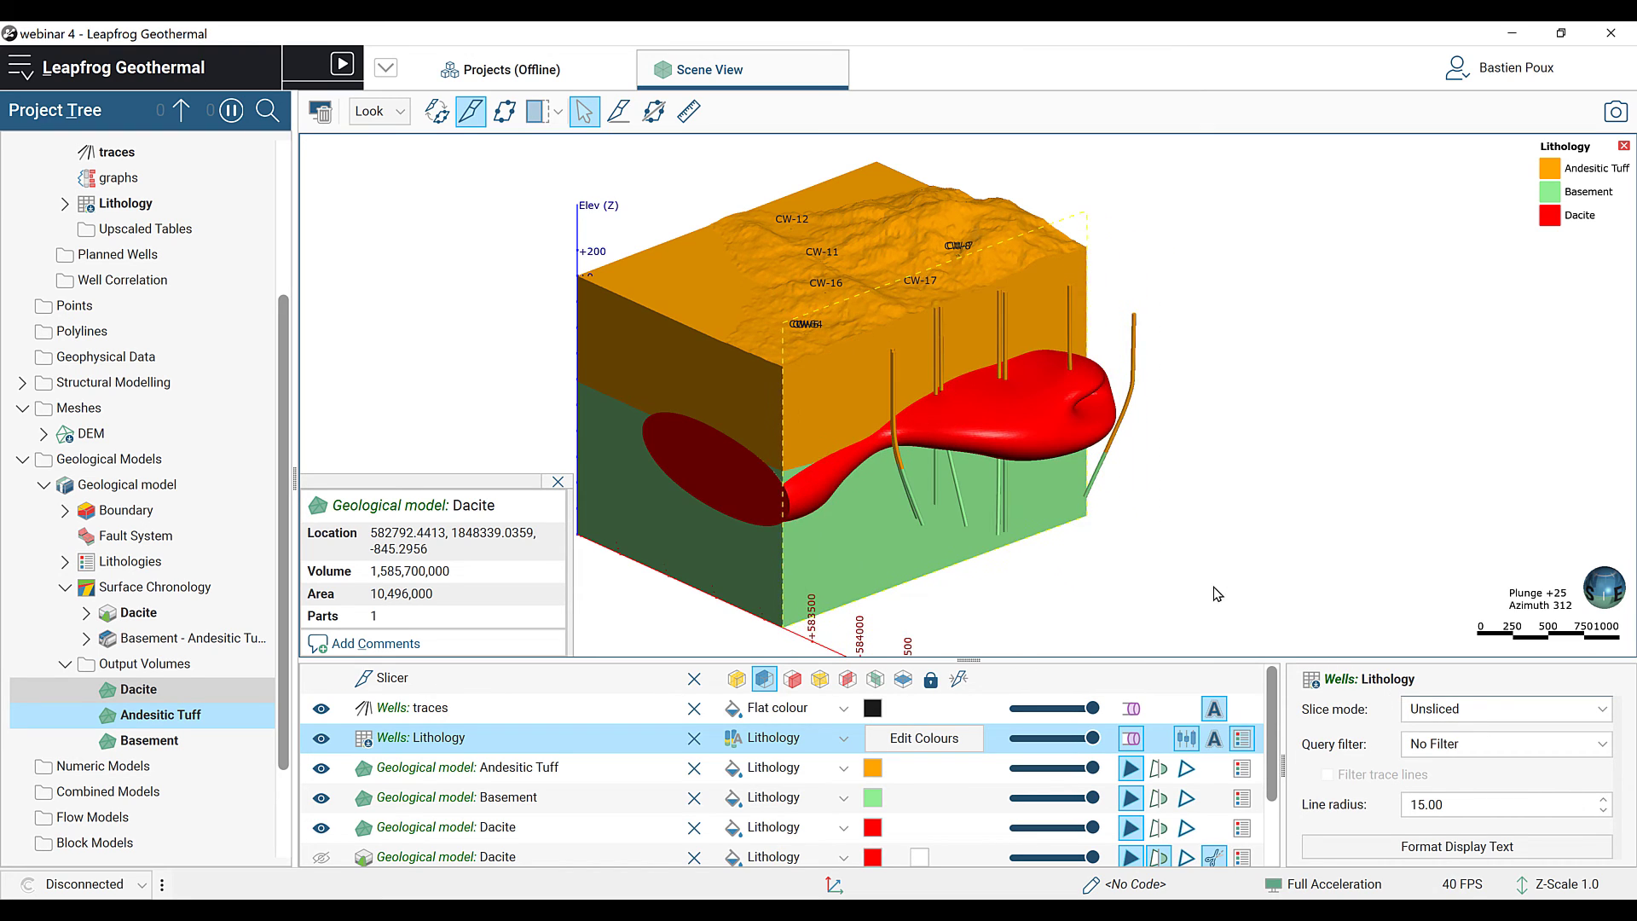
Step: Reduce the opacity of the Dacite output volume to about half so the wells can be seen through it
{"action": "left_click", "coordinate": [1071, 826]}
{"action": "left_click_drag", "start_coordinate": [1070, 825], "coordinate": [1057, 833]}
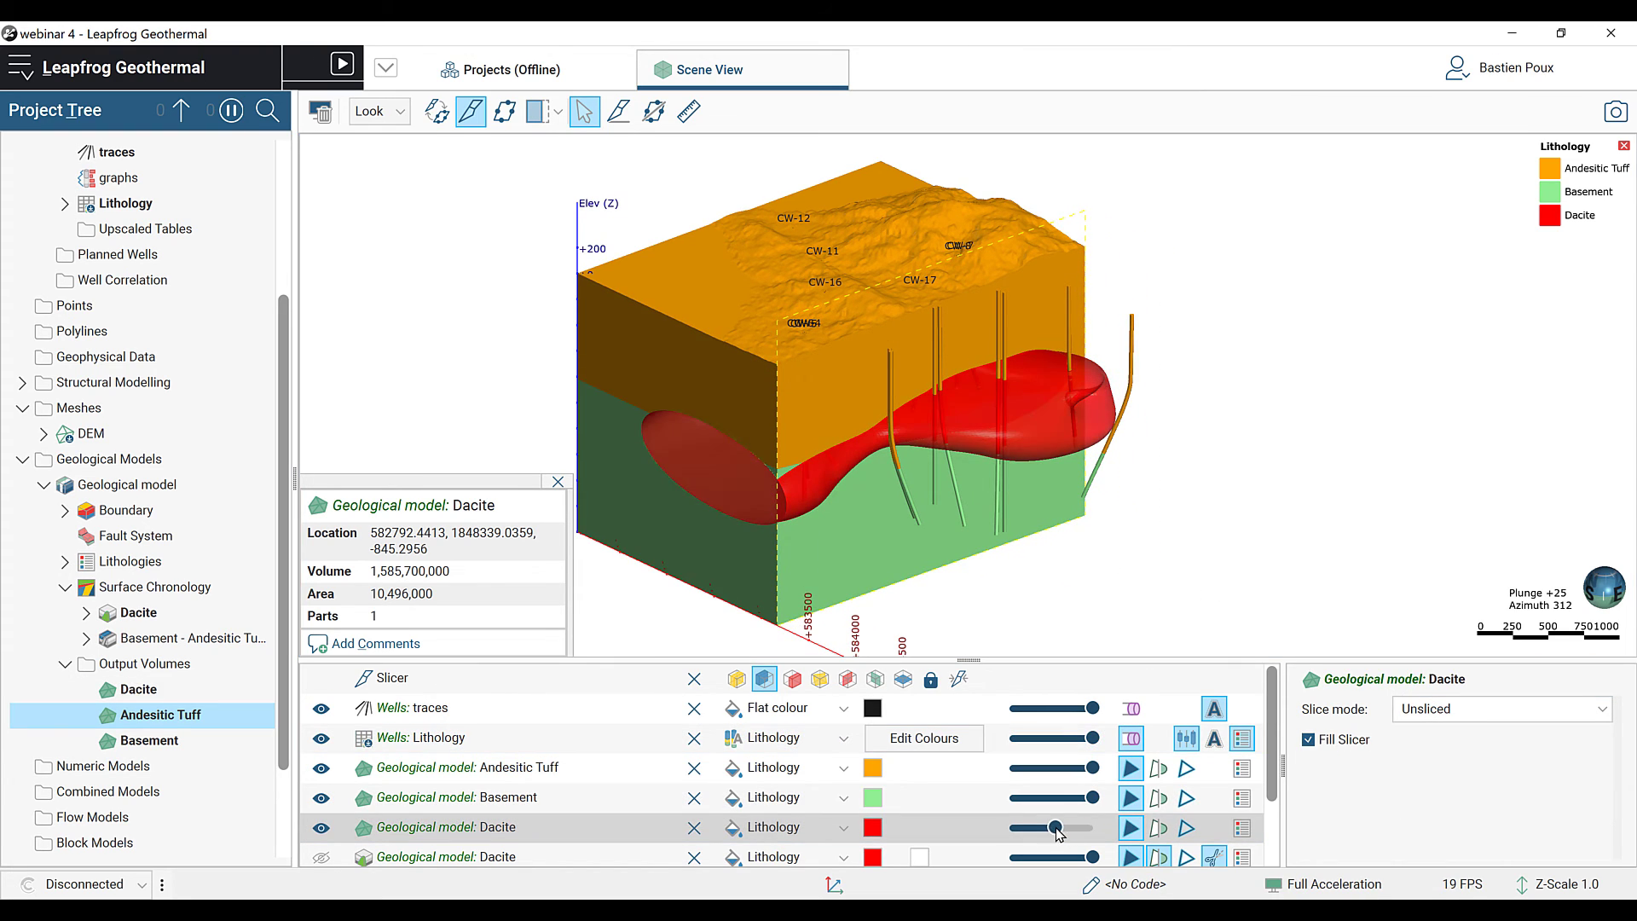
{"action": "left_click_drag", "start_coordinate": [1053, 601], "coordinate": [1037, 580]}
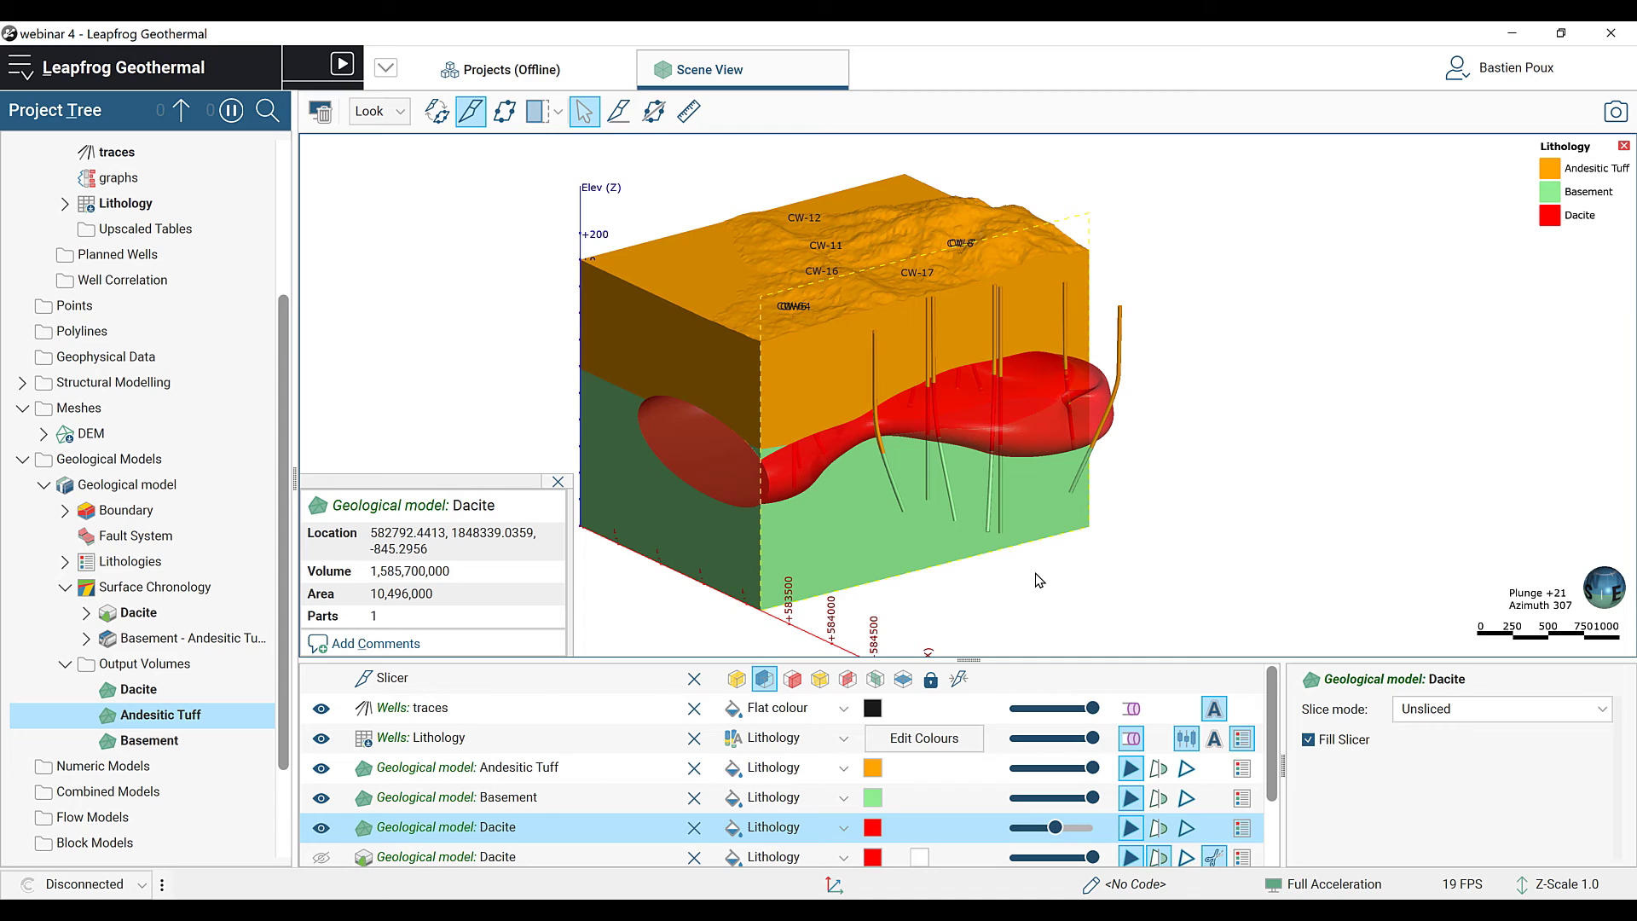